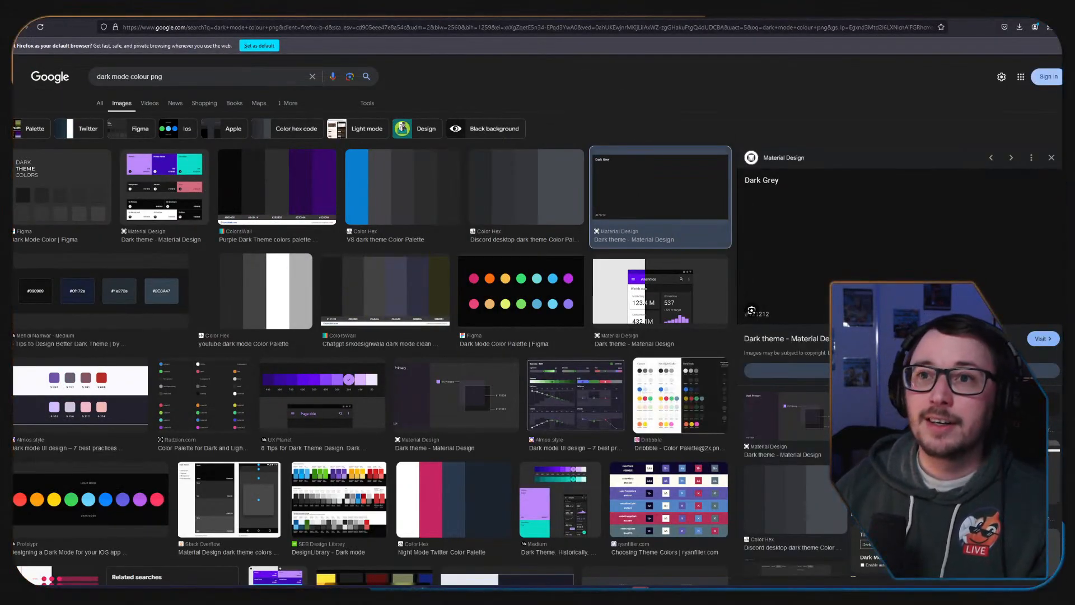
Search the web for "obs" in a new browser tab and open the official OBS Studio download page.
key(ctrl+t)
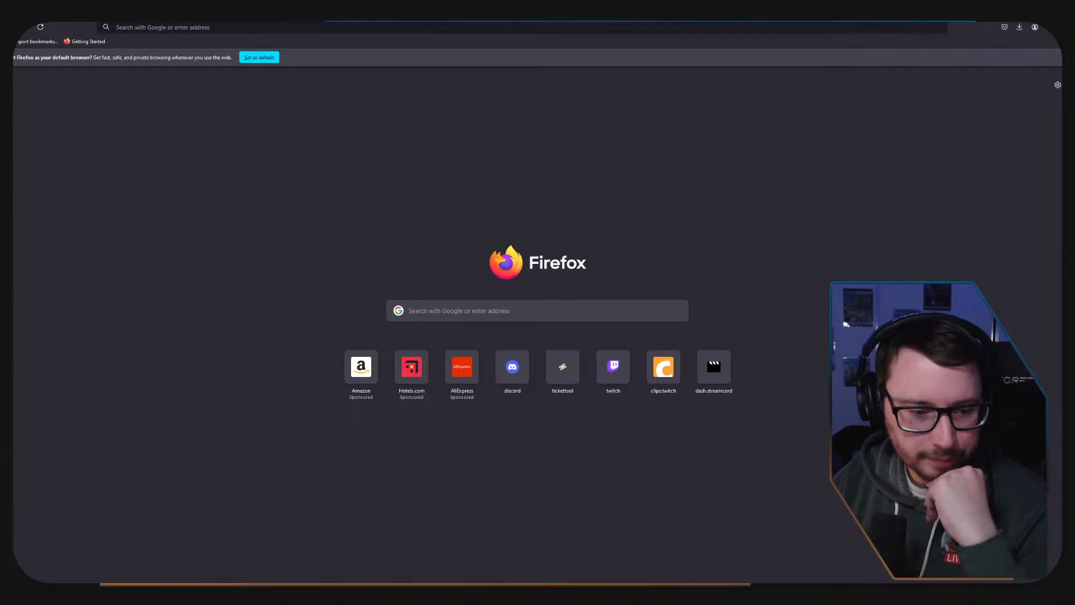
click(145, 27)
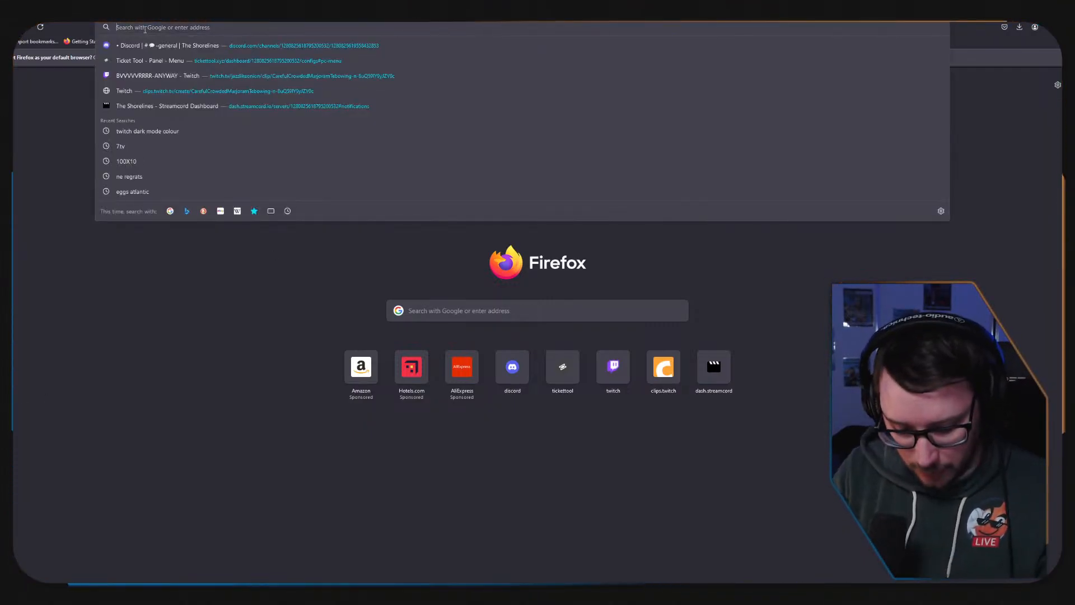
text(obs)
key(Return)
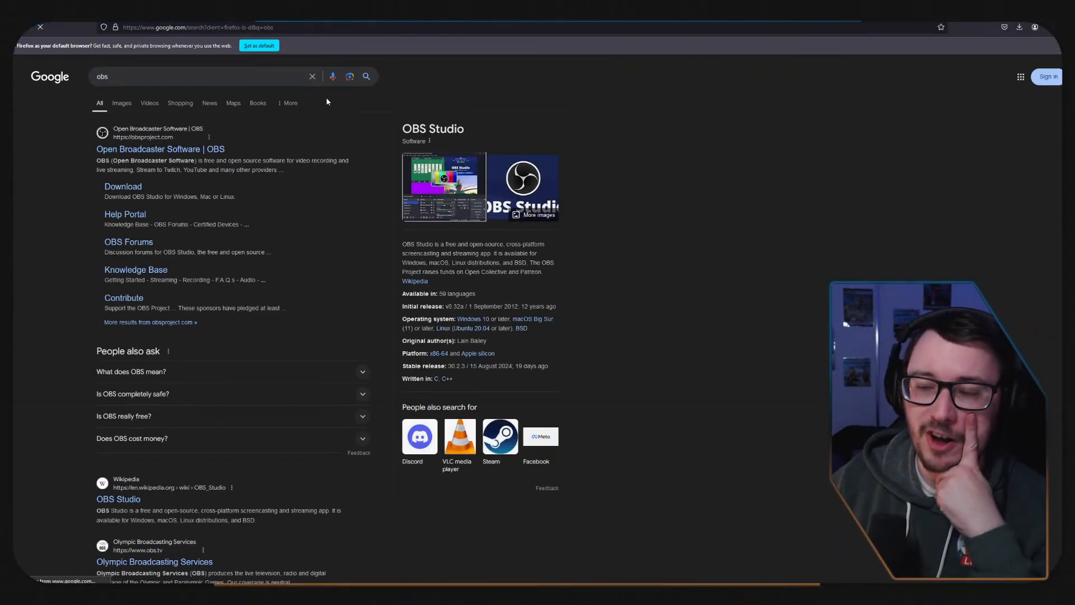
click(123, 186)
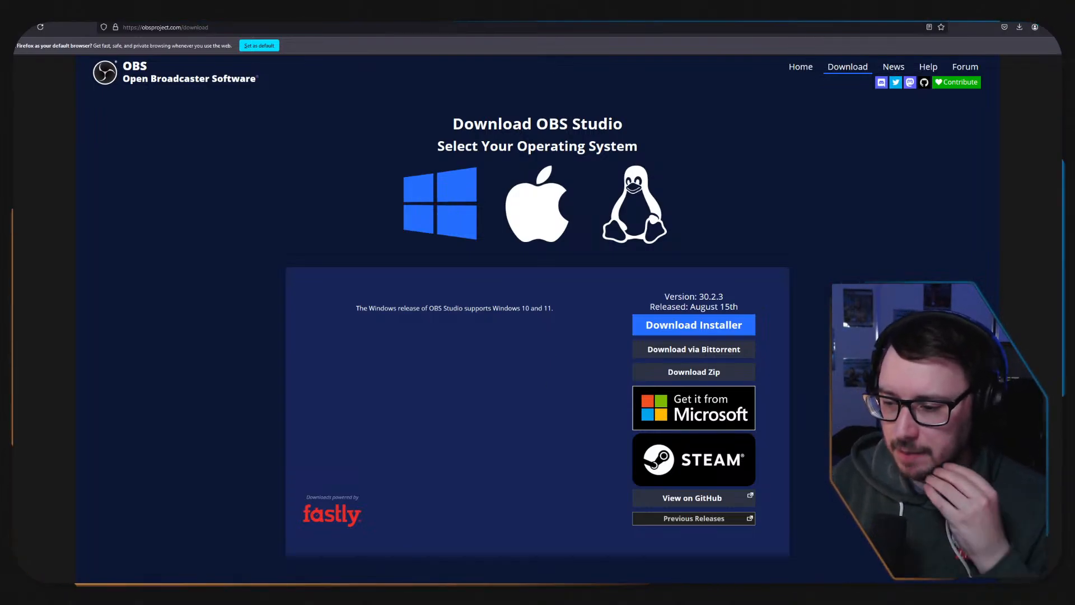
Examine the contents of the existing JazzlikeOnion and Jazzlikebot folders inside the OBS PORTABLE folder.
mouse_move(399, 593)
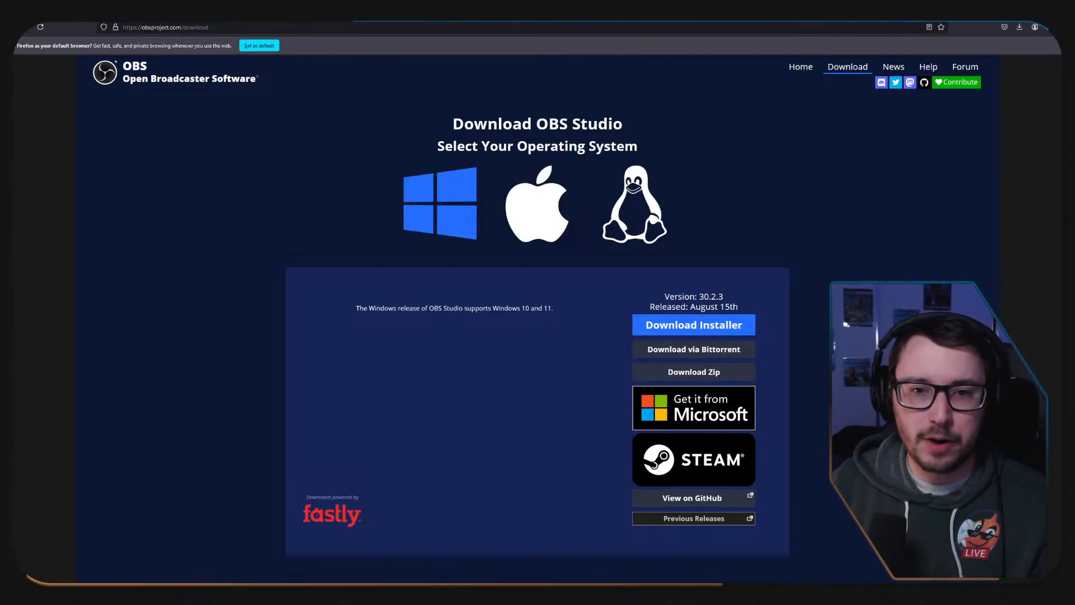
drag(413, 375, 566, 194)
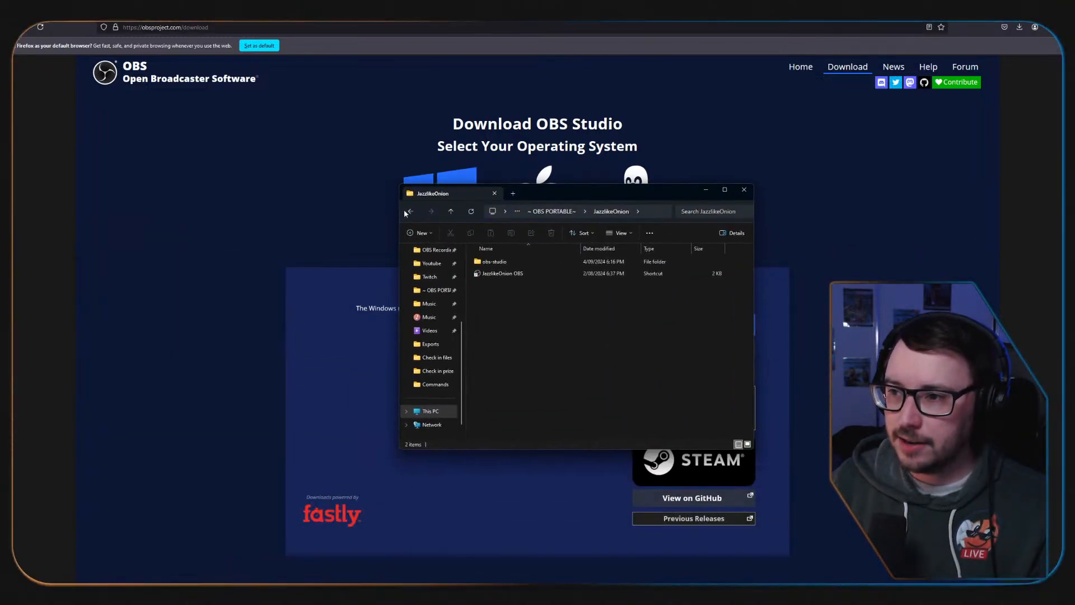
click(408, 212)
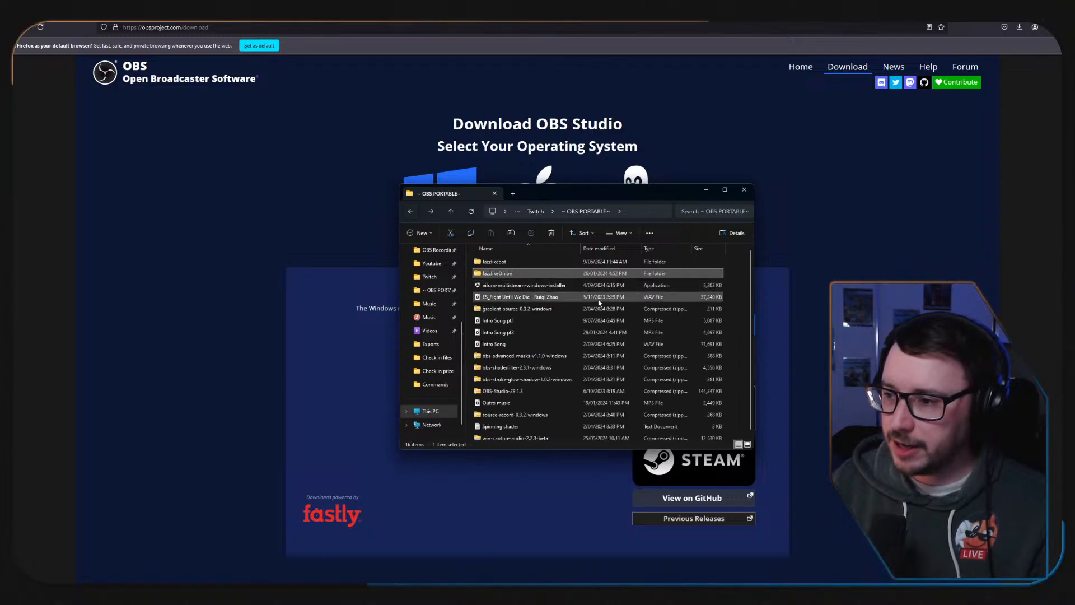
double_click(504, 275)
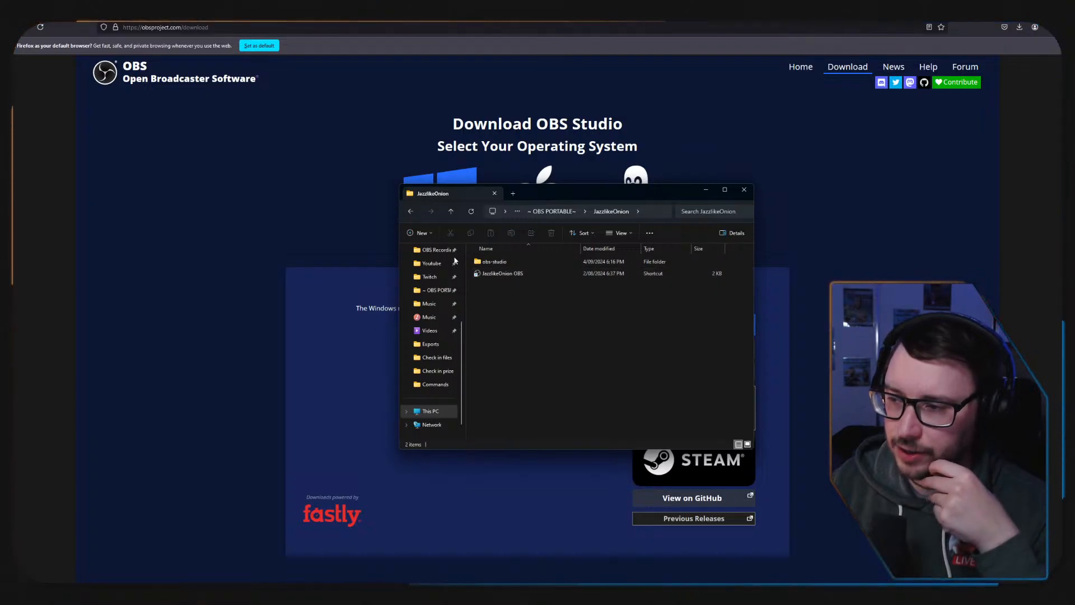
click(409, 211)
double_click(492, 263)
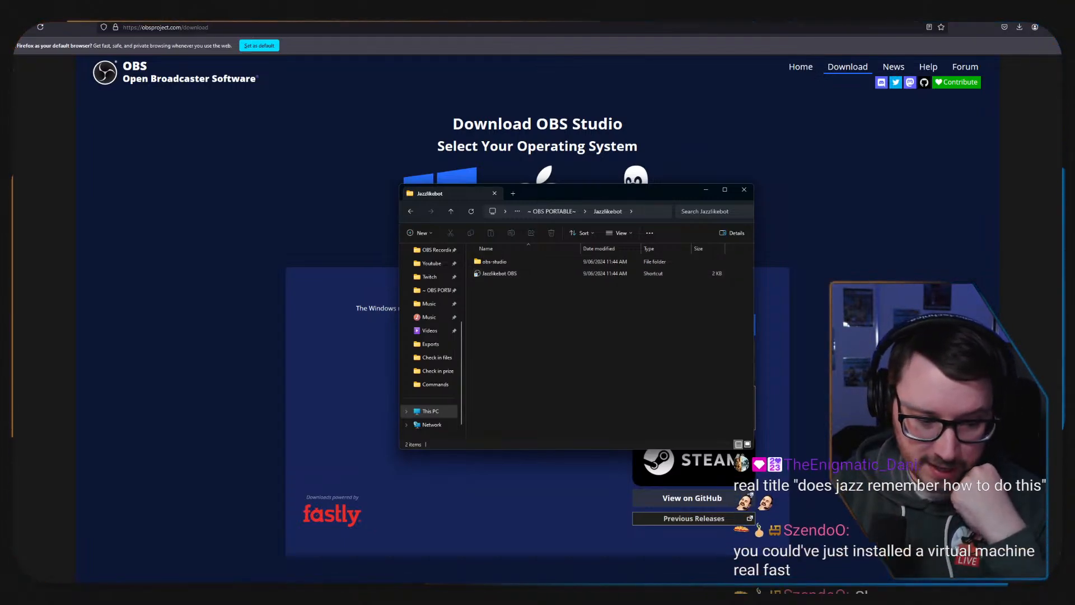
key(super+d)
key(super+d)
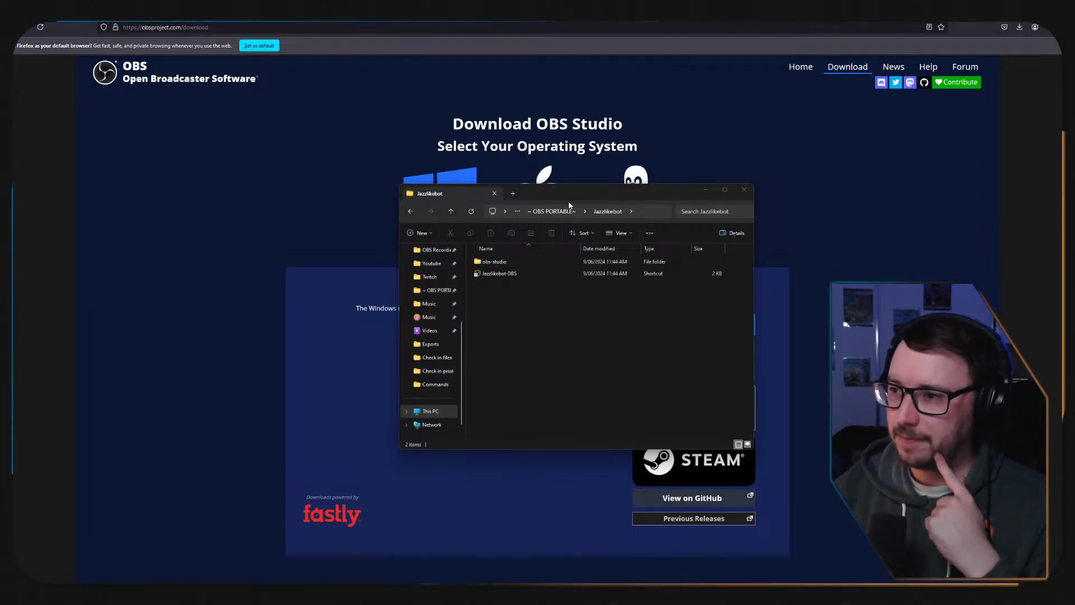
Move the file window off the browser and download the zip version of OBS Studio 30.2.3 for Windows.
drag(559, 198, 2, 237)
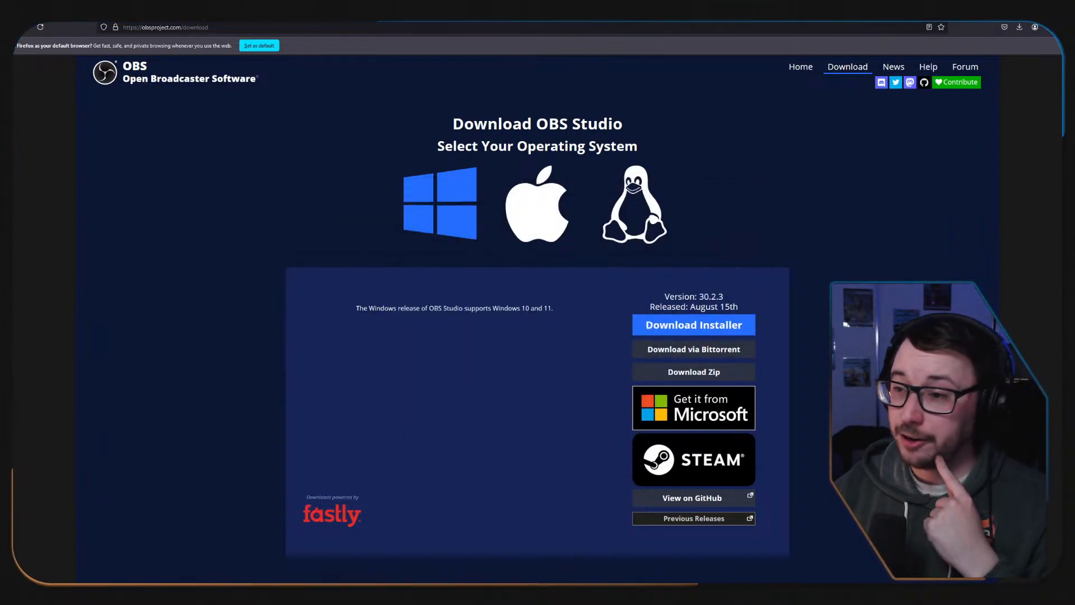
click(679, 374)
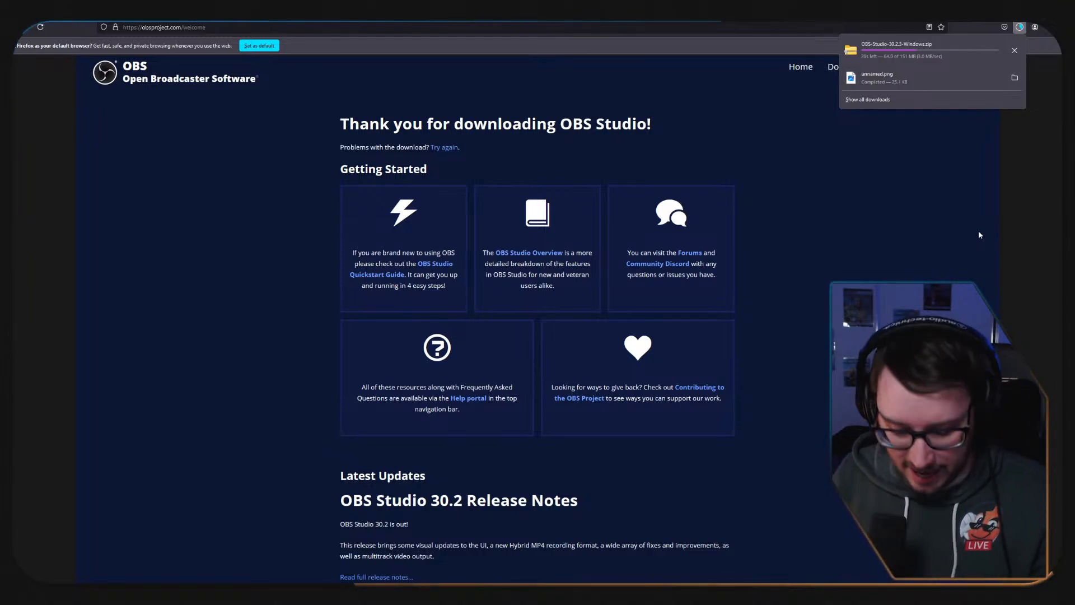
Open Notepad and create a new blank document beside the ones already open.
key(alt+space)
text(otepad)
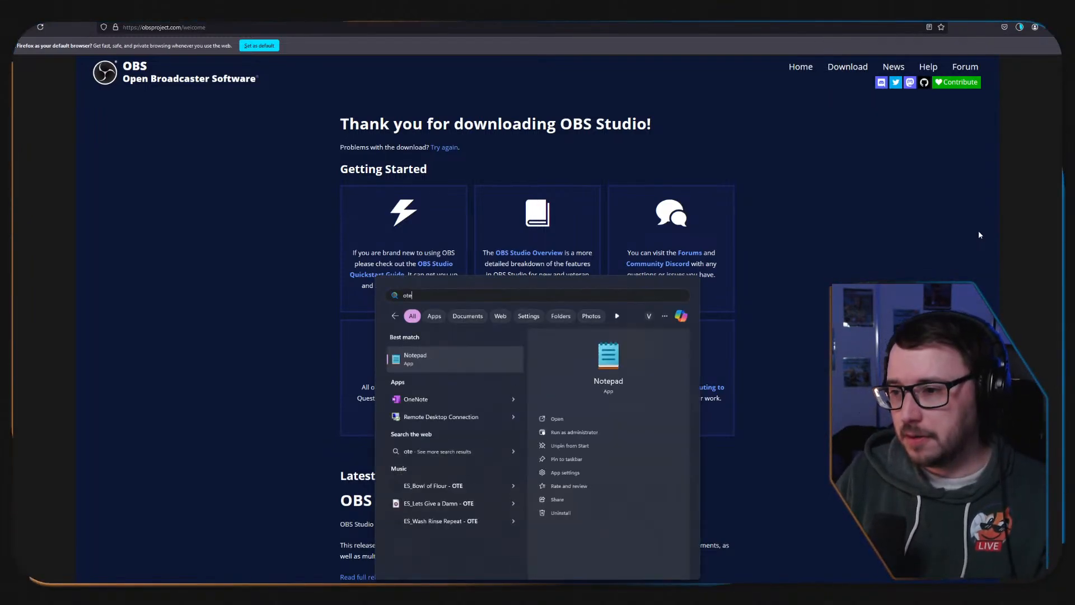
key(Return)
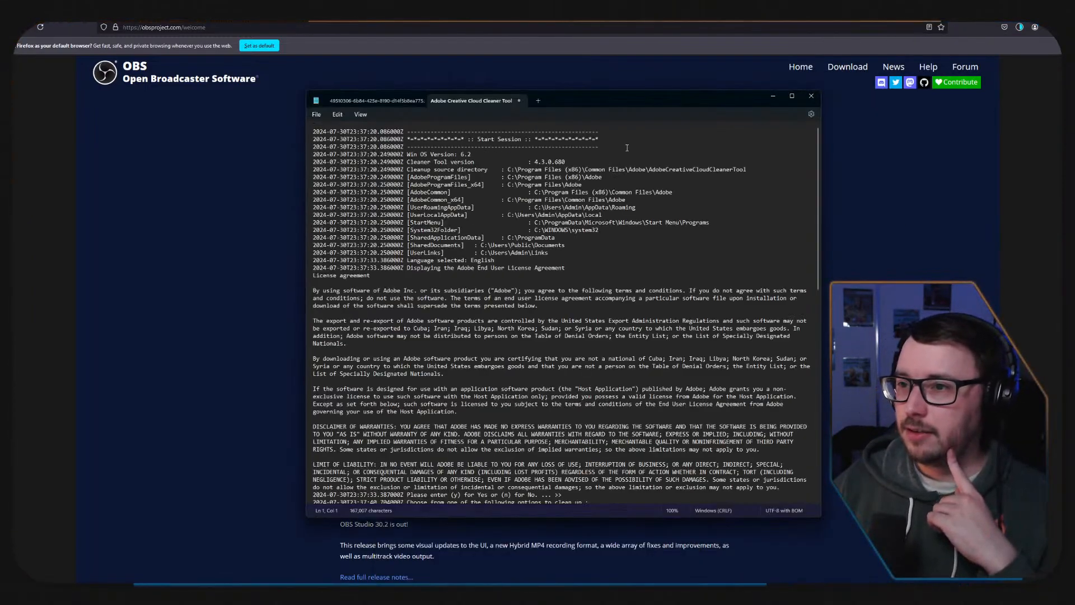
click(538, 100)
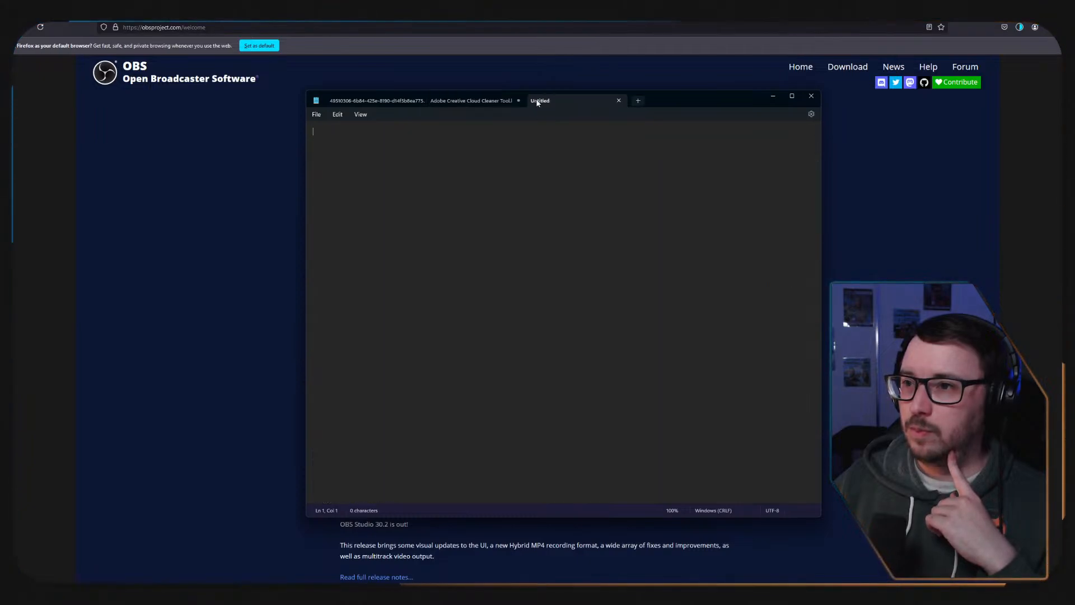
Close the two older Notepad documents, discarding the changes to the Adobe Creative Cloud Cleaner Tool log.
click(414, 101)
click(419, 99)
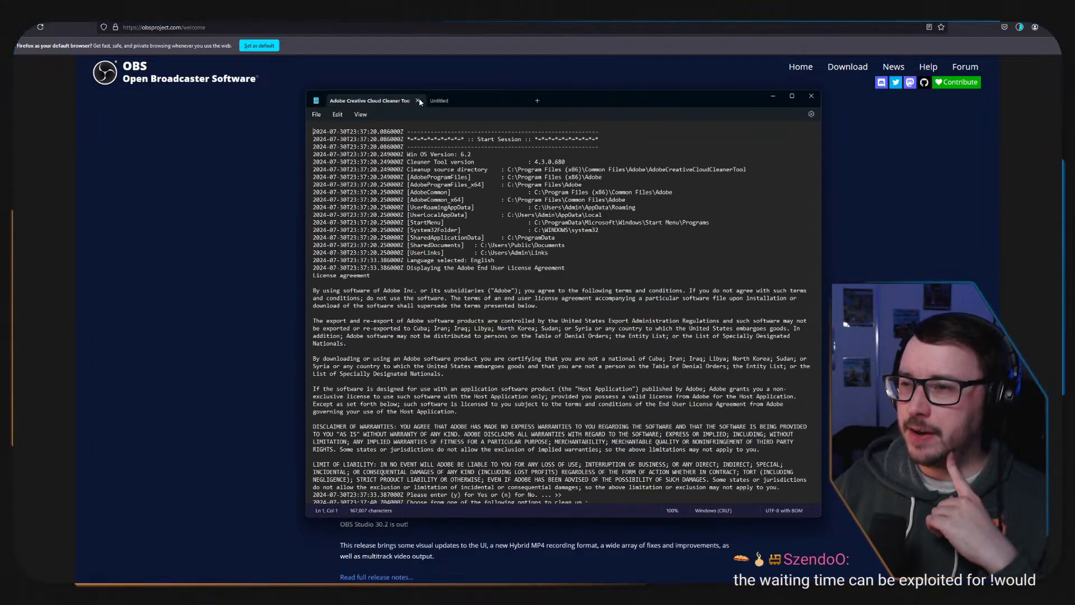
click(419, 99)
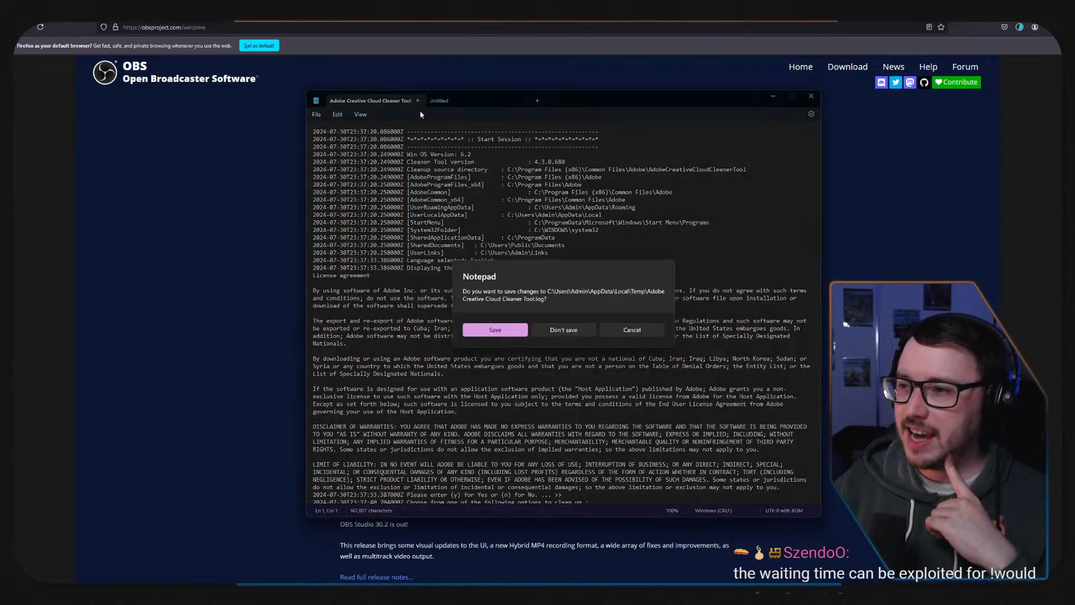
click(574, 329)
Reduce the width and height of the blank Notepad window and park it in a corner of the screen.
drag(504, 100, 567, 82)
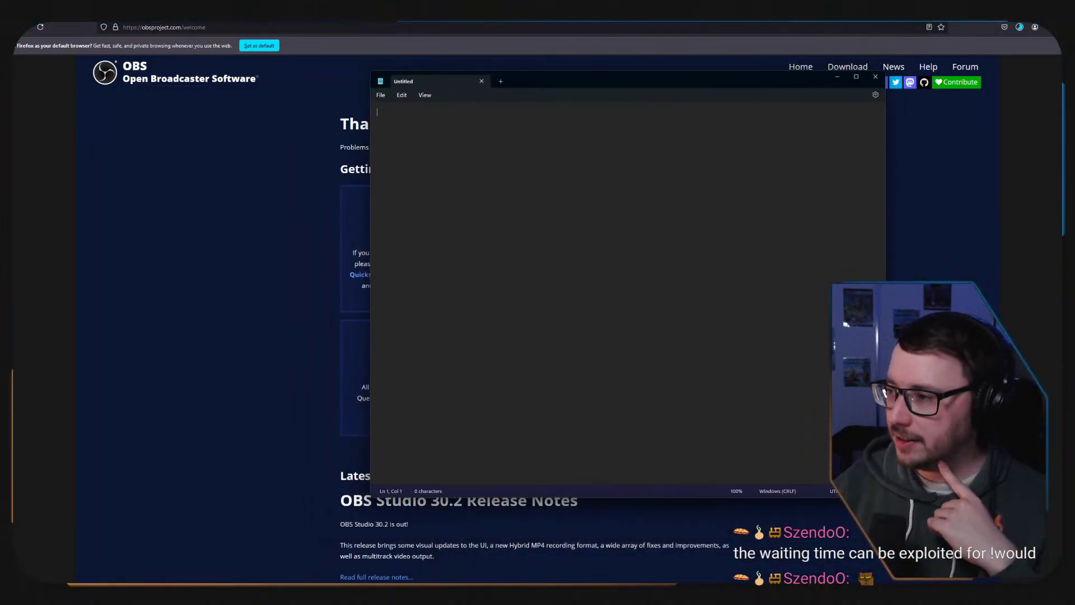
drag(885, 290, 651, 305)
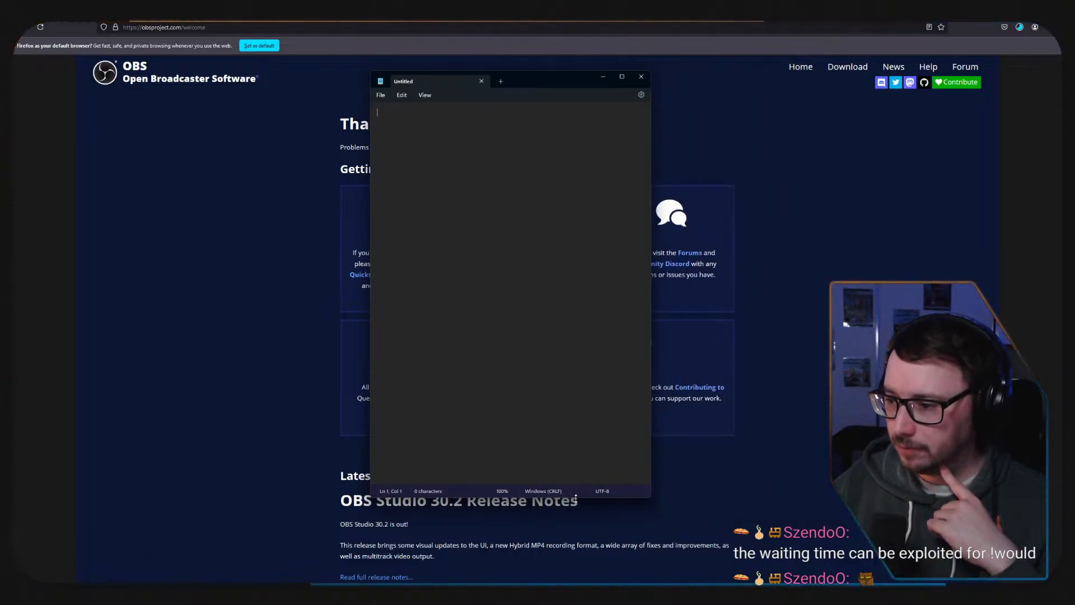
drag(576, 498, 563, 330)
drag(536, 84, 930, 39)
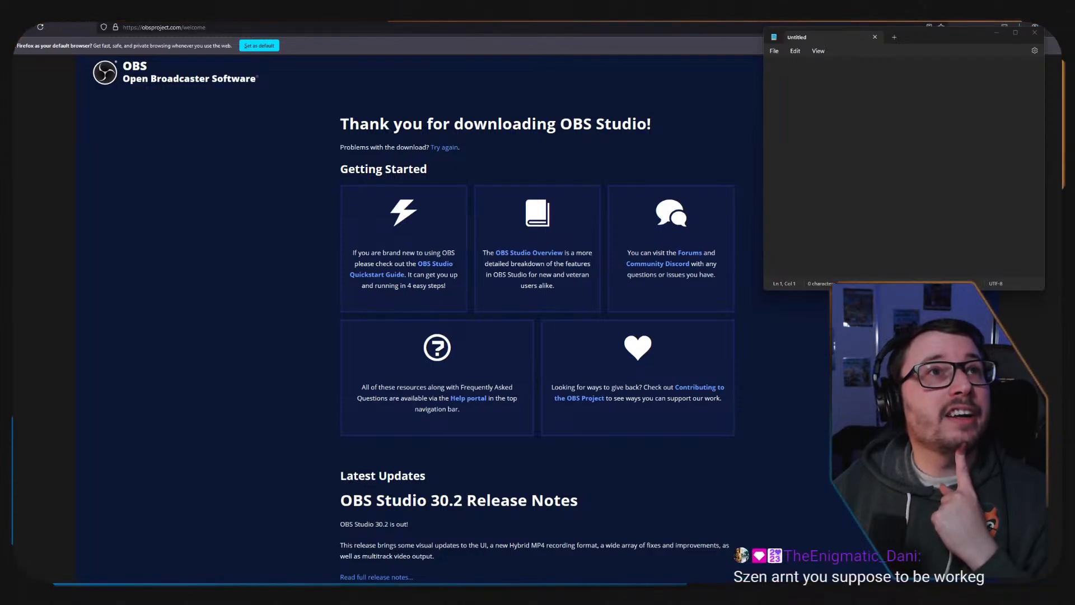
Create a folder named AnytimeAsh inside the OBS PORTABLE folder and put the OBS-Studio-30.2.3-Windows zip in it.
drag(12, 233, 401, 127)
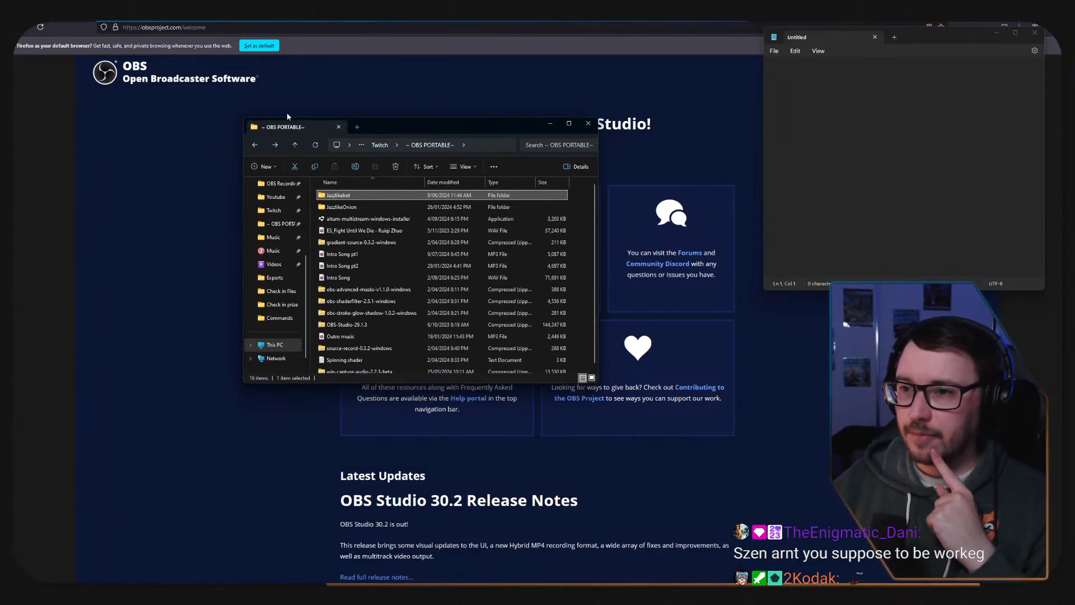
click(265, 167)
click(272, 186)
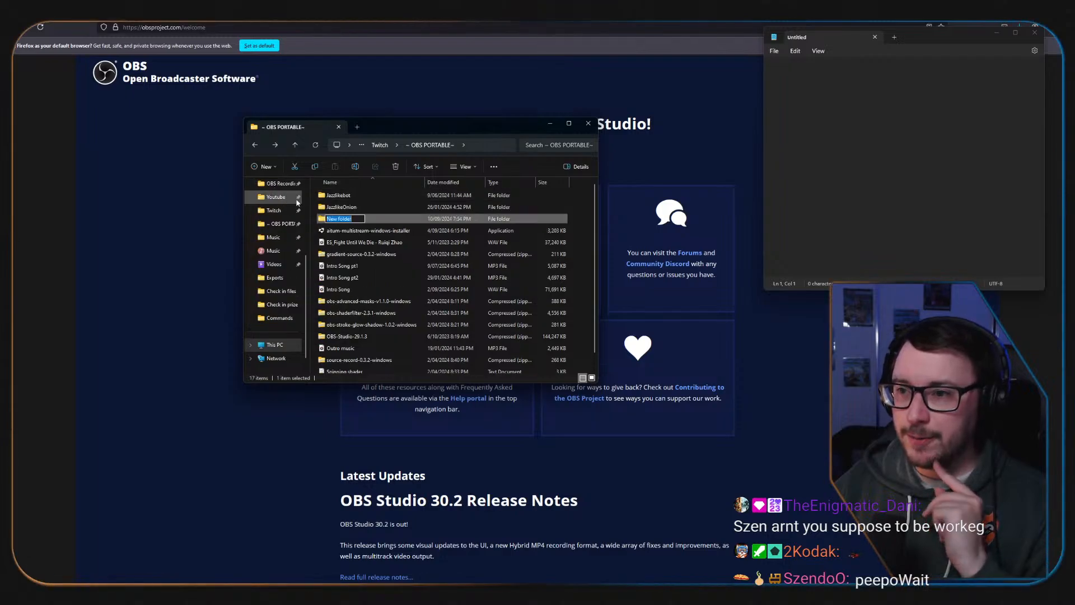
text(A)
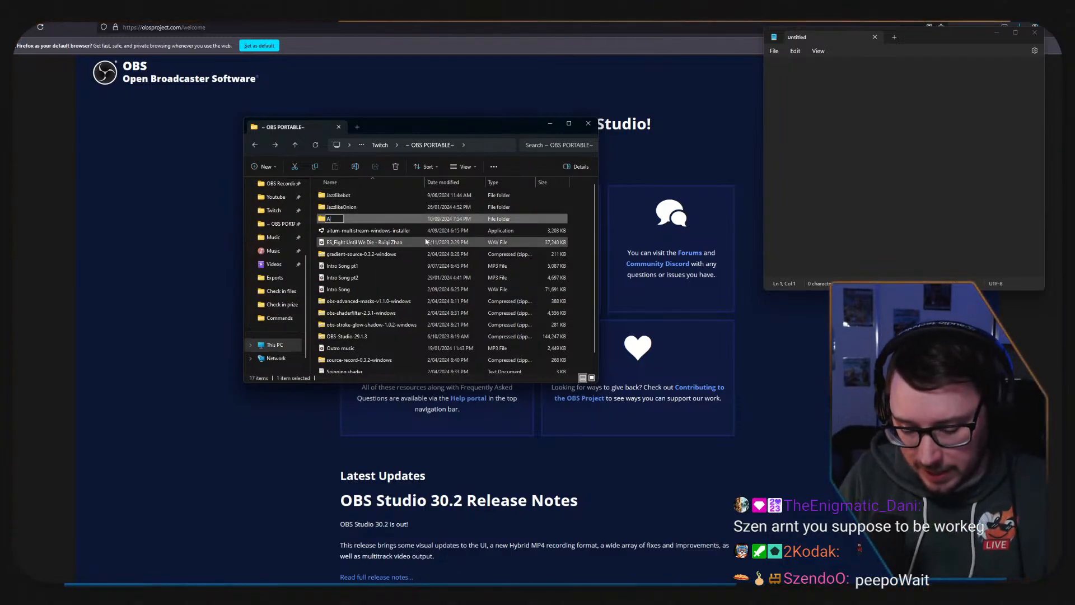
text(nytimeAsh)
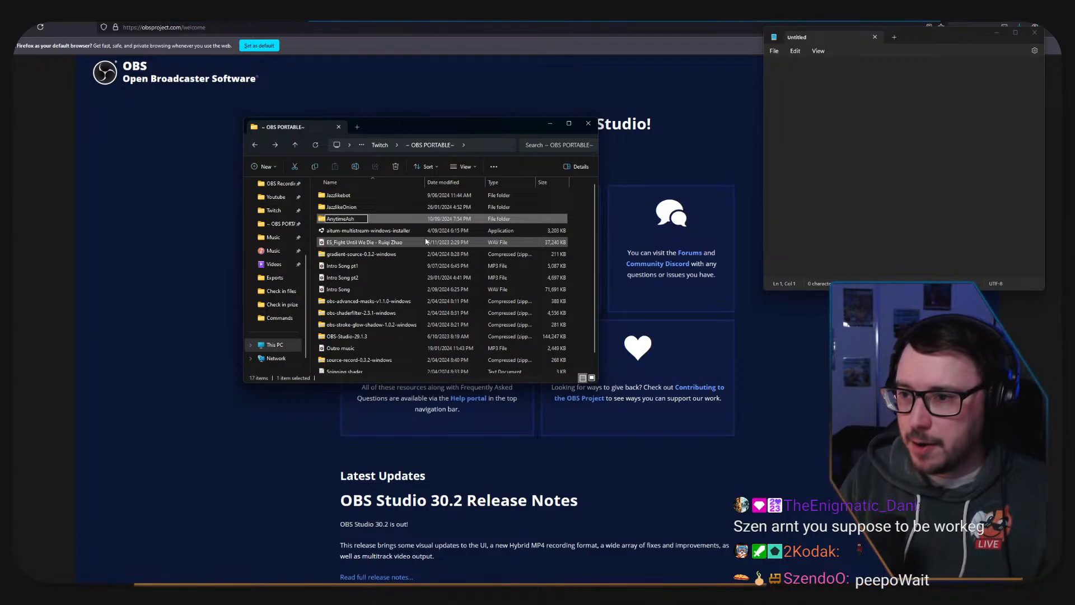
key(Return)
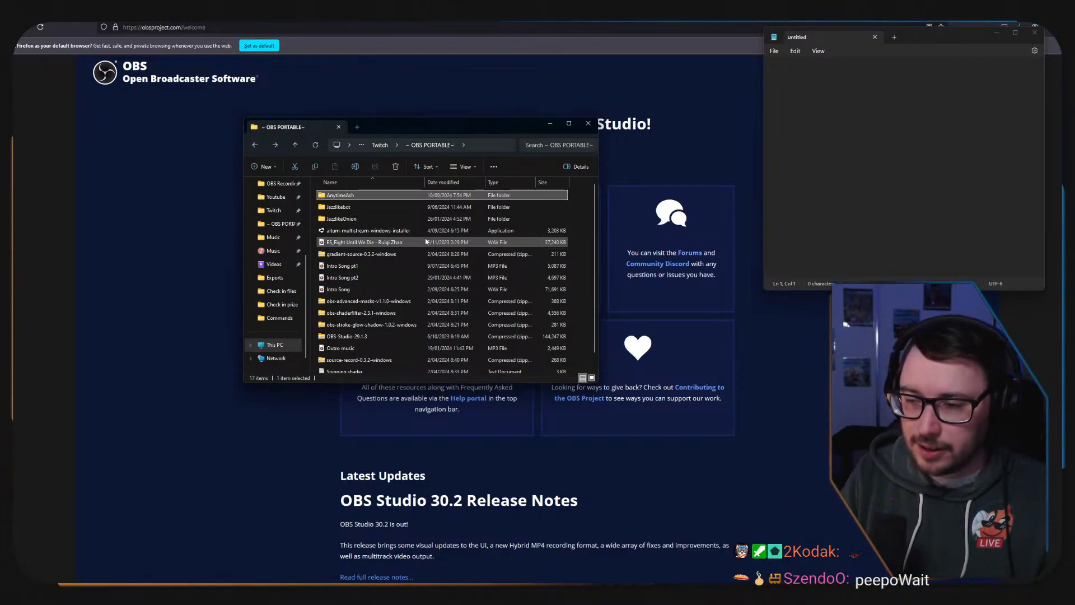
key(Return)
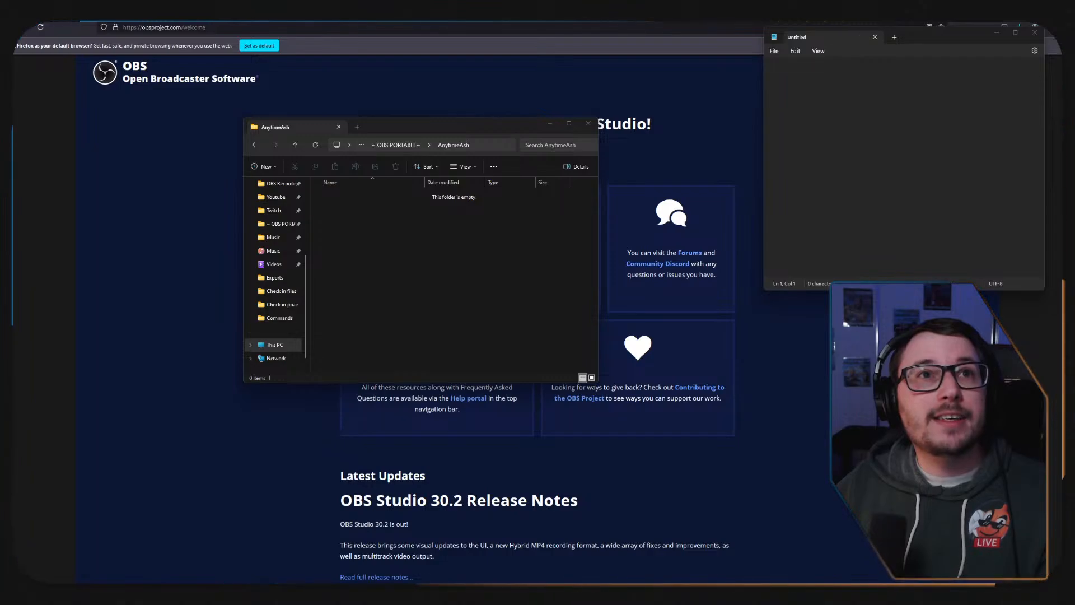
drag(331, 235, 389, 243)
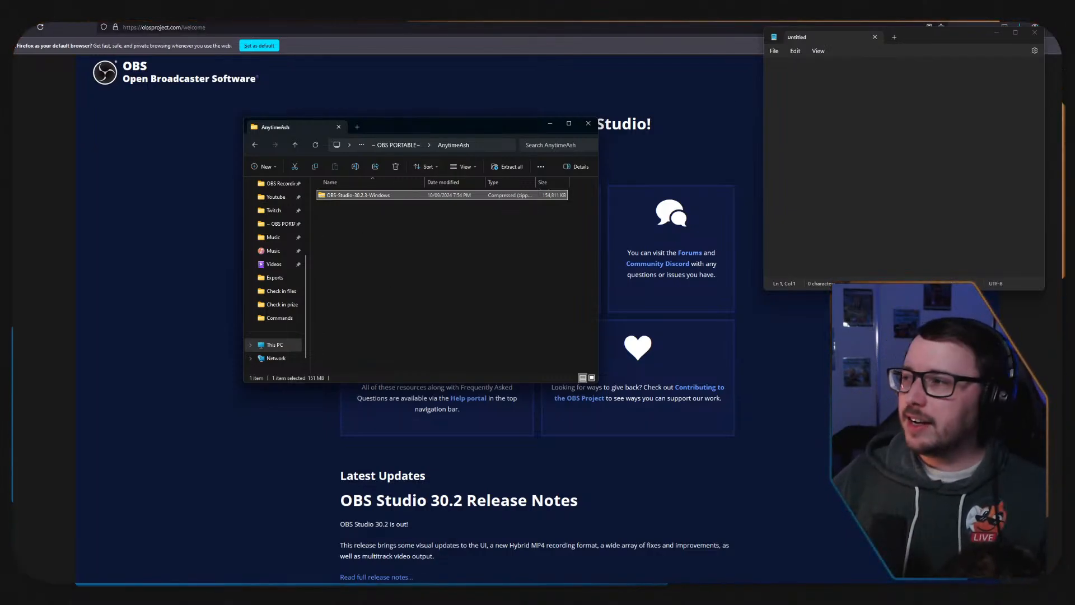
Clear the desktop by minimizing the browser and moving the open sticky notes off this screen.
click(1027, 8)
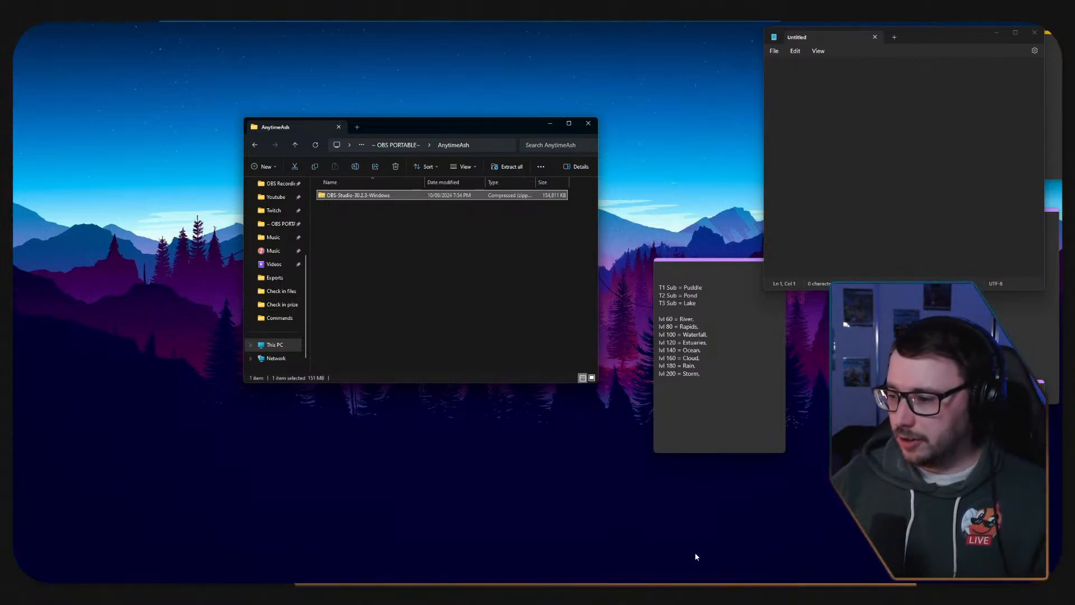
mouse_move(631, 594)
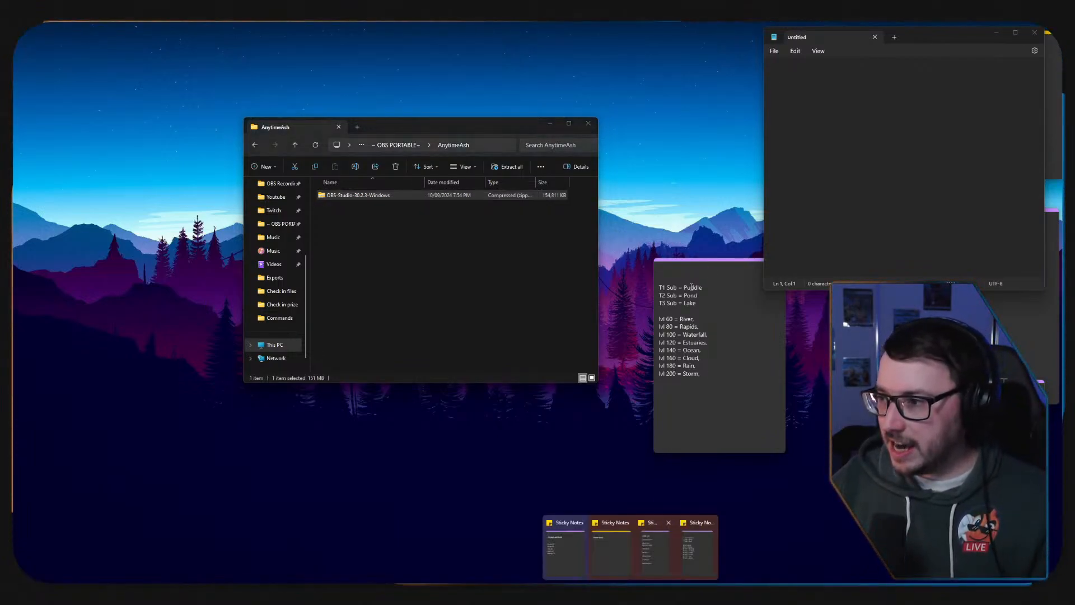
drag(702, 262, 594, 242)
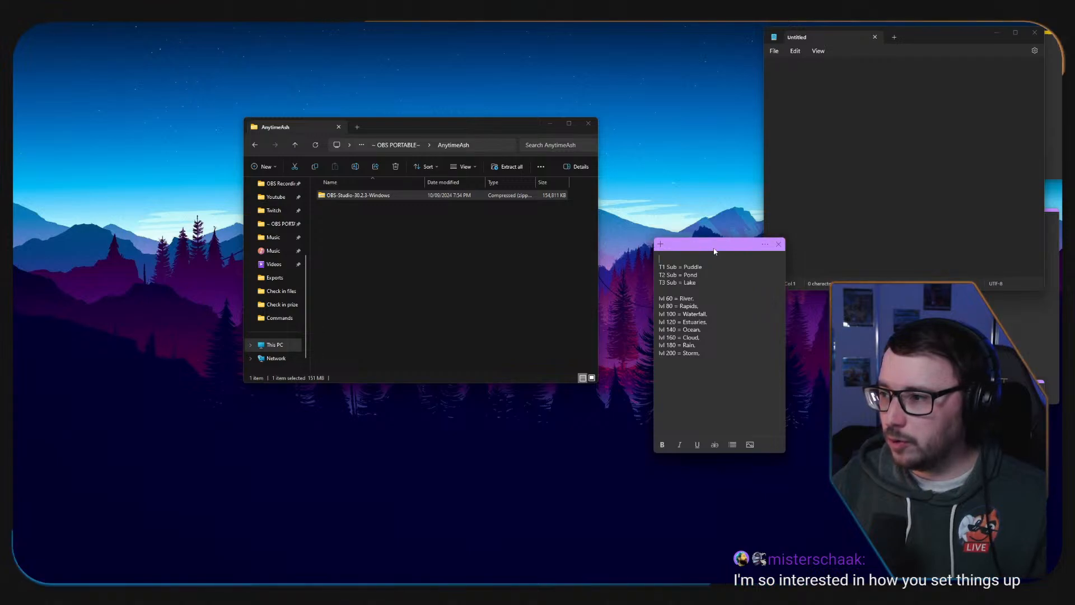
drag(715, 251, 0, 213)
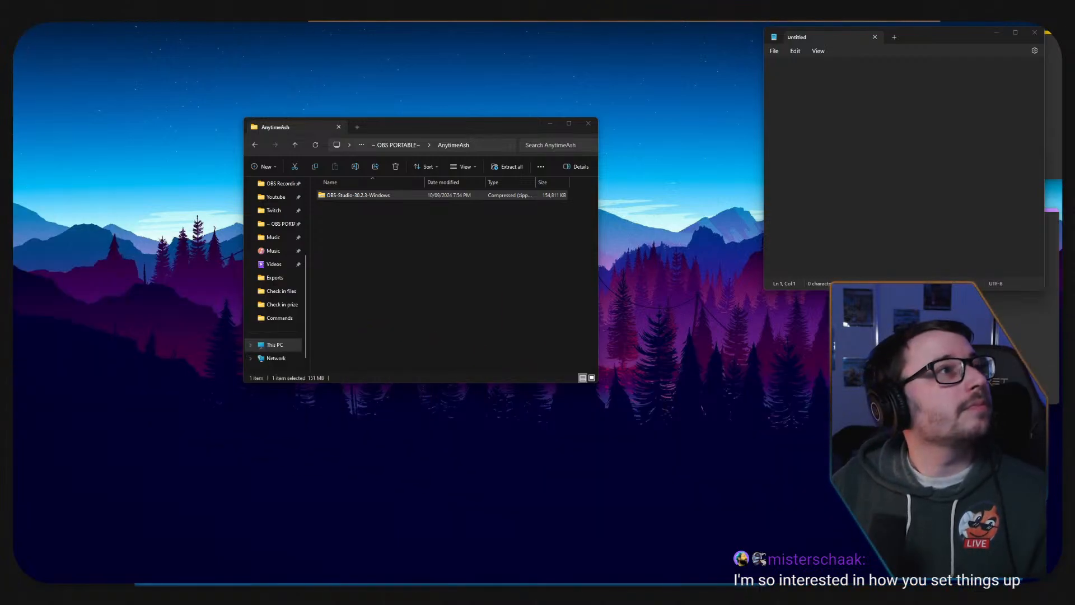
click(1052, 241)
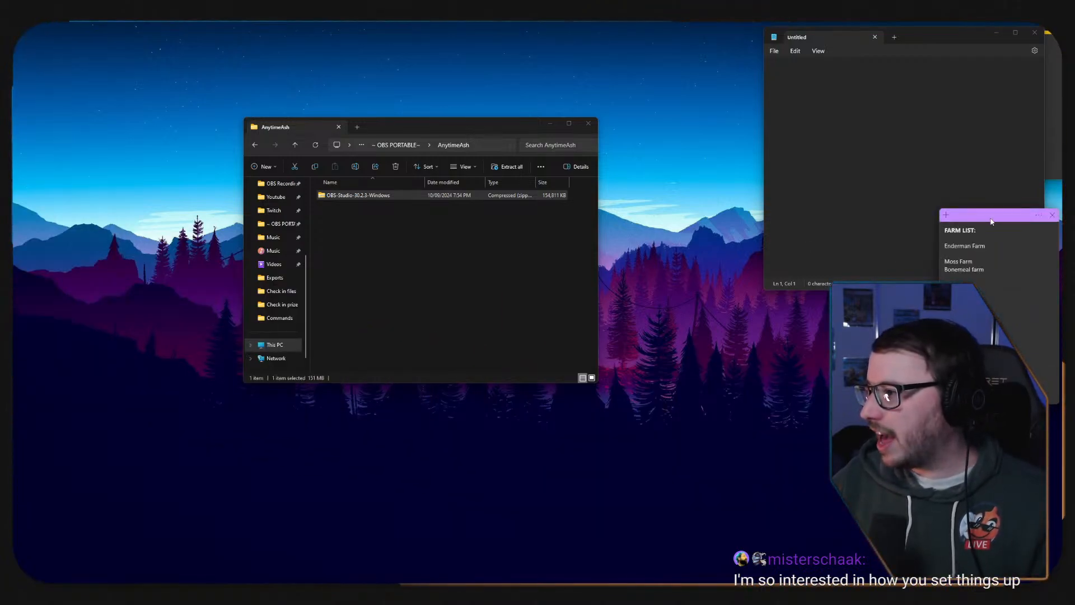
drag(991, 218, 13, 168)
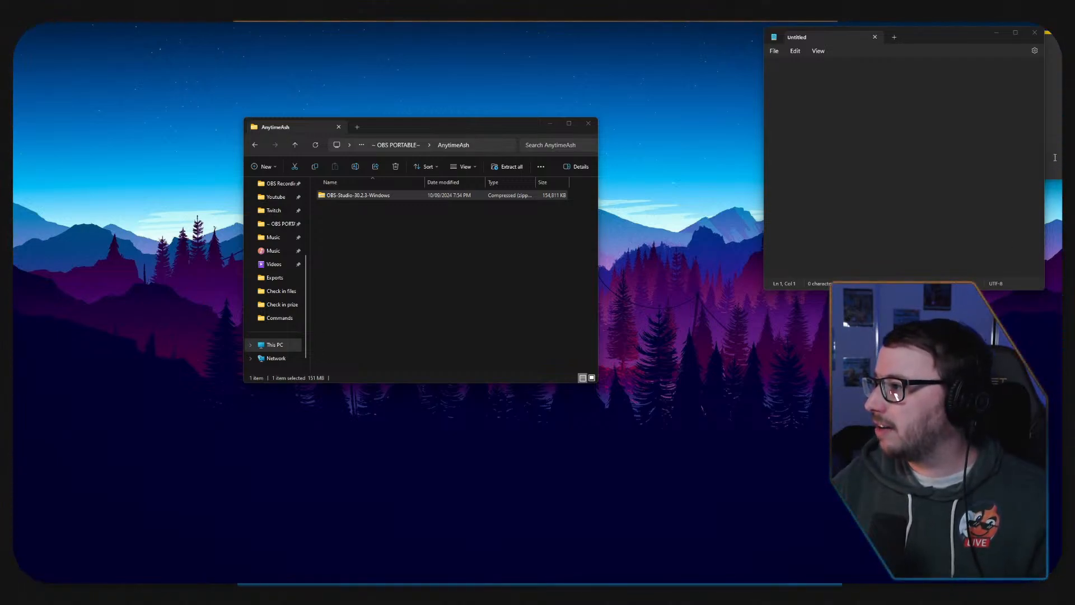
click(1055, 158)
drag(976, 46, 13, 227)
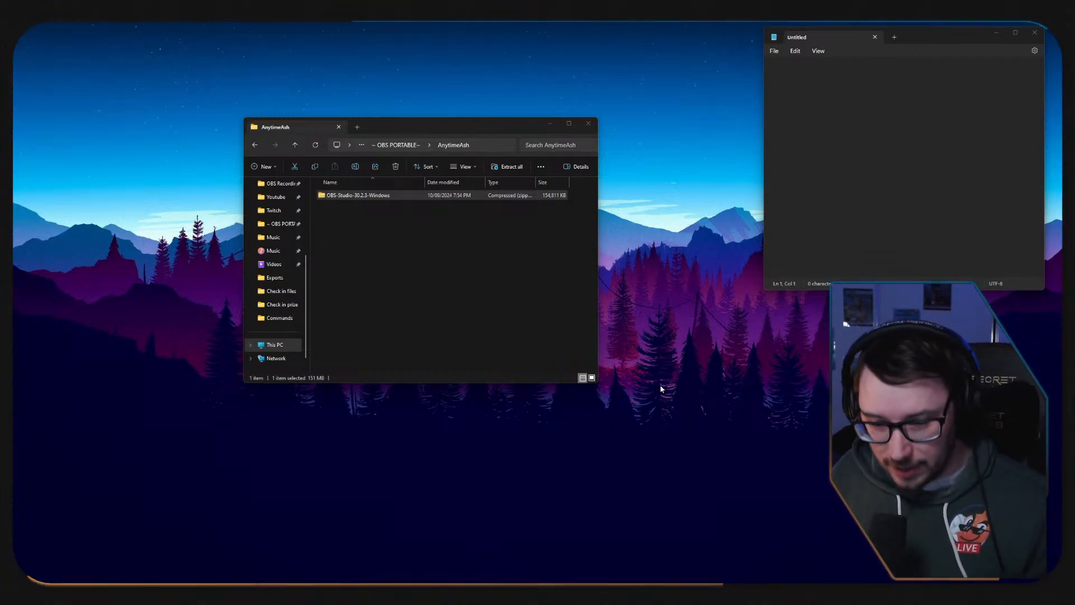
Look inside the OBS-Studio-30.2.3-Windows zip and examine its data folder, including the obs-studio subfolder.
double_click(360, 195)
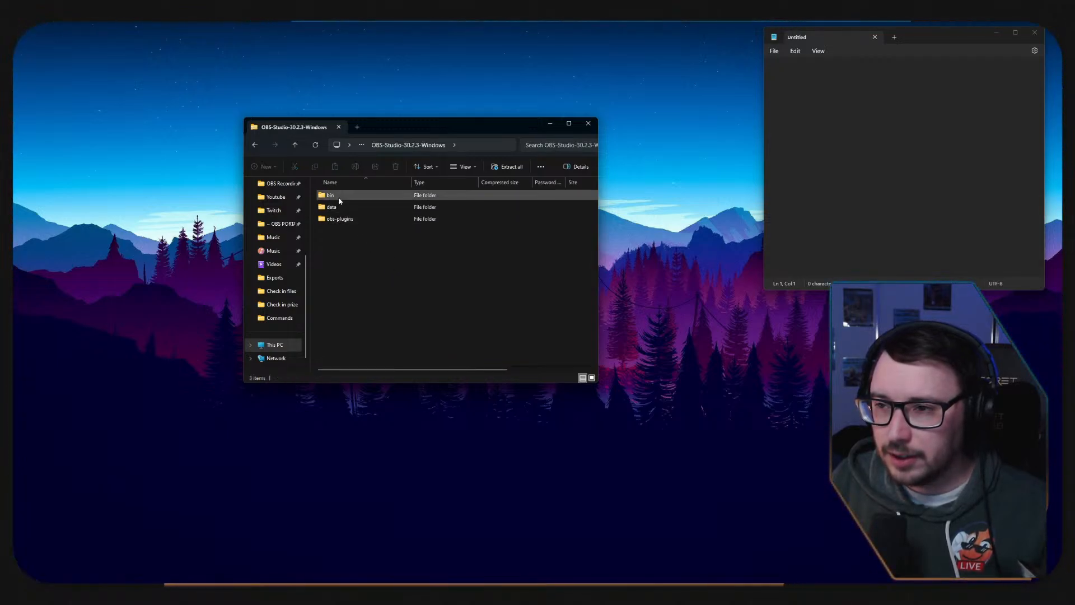
double_click(334, 206)
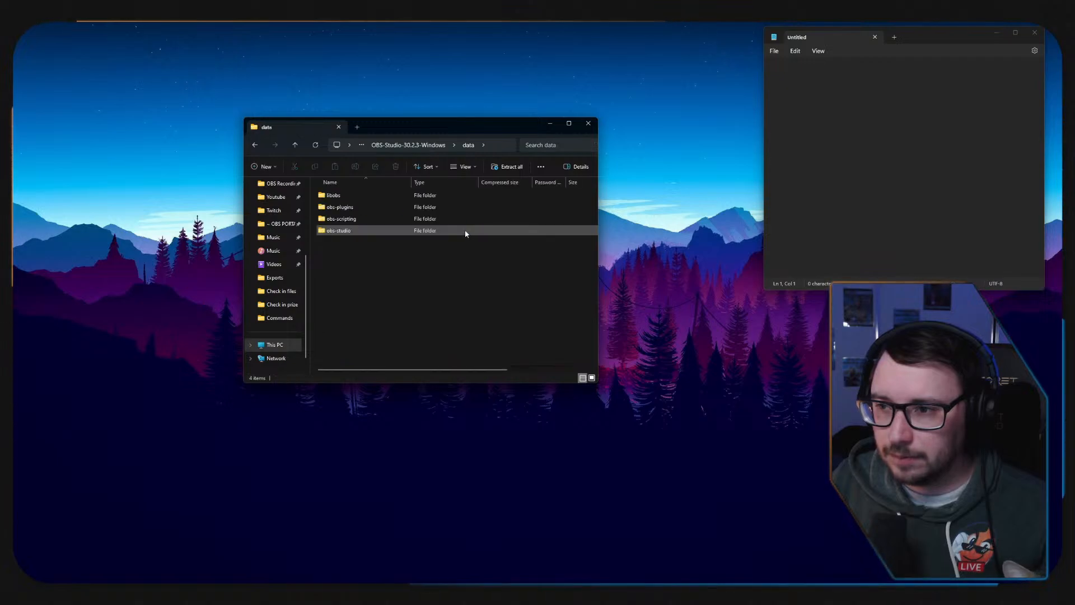
double_click(377, 231)
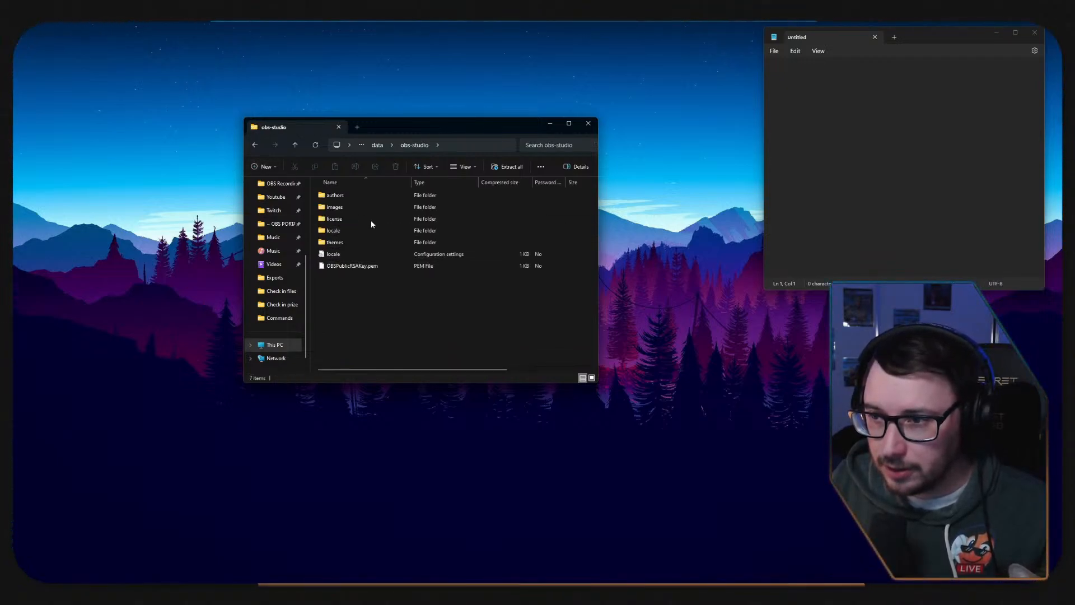
click(377, 146)
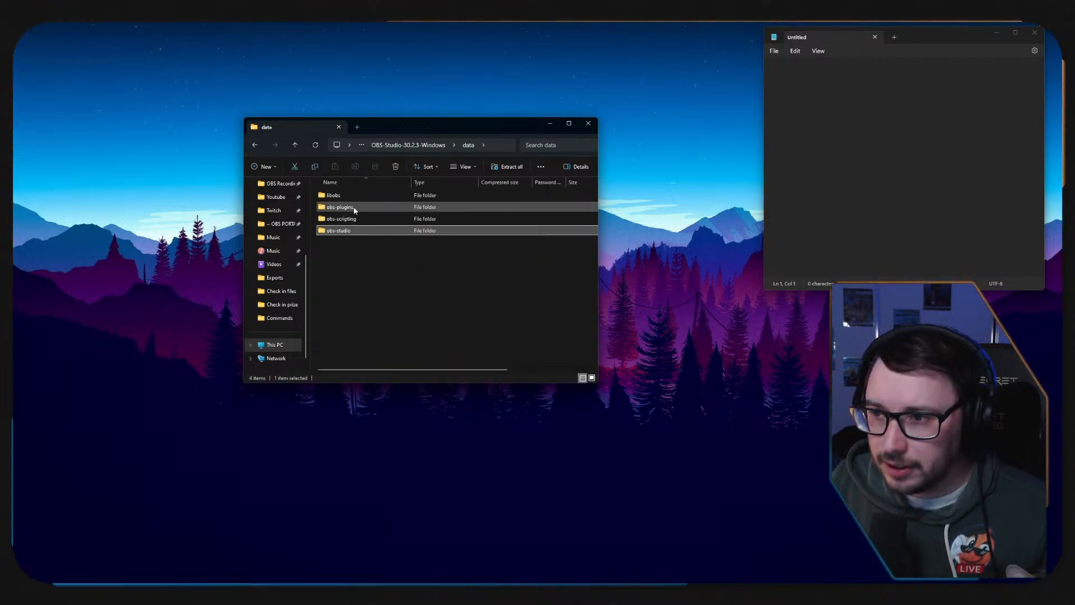
click(259, 148)
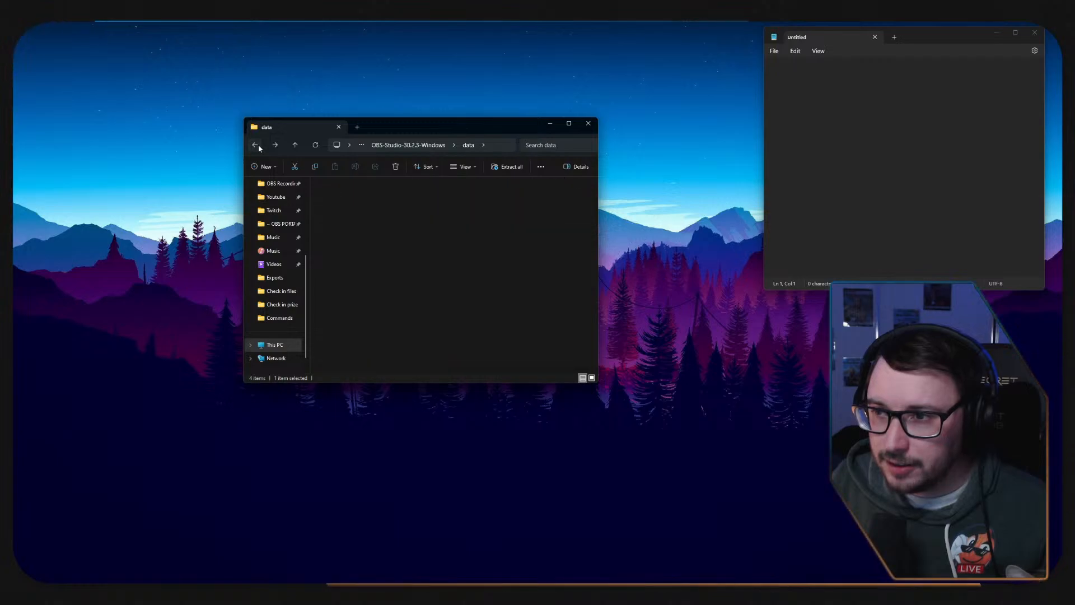
click(259, 148)
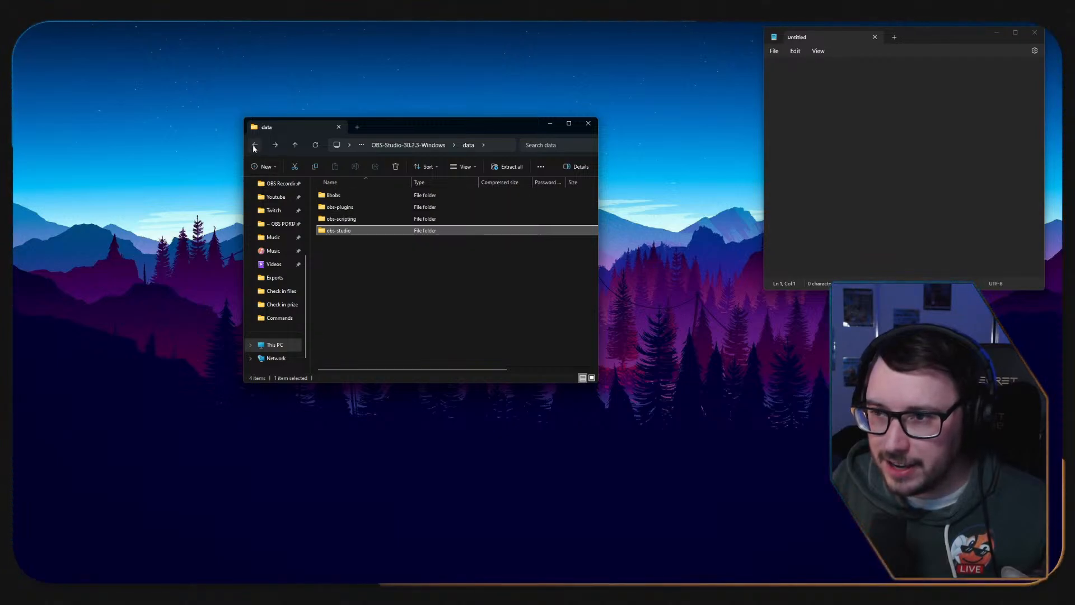
click(254, 147)
Find the obs64 application in the zip's bin\64bit folder, then return to the AnytimeAsh folder.
click(340, 197)
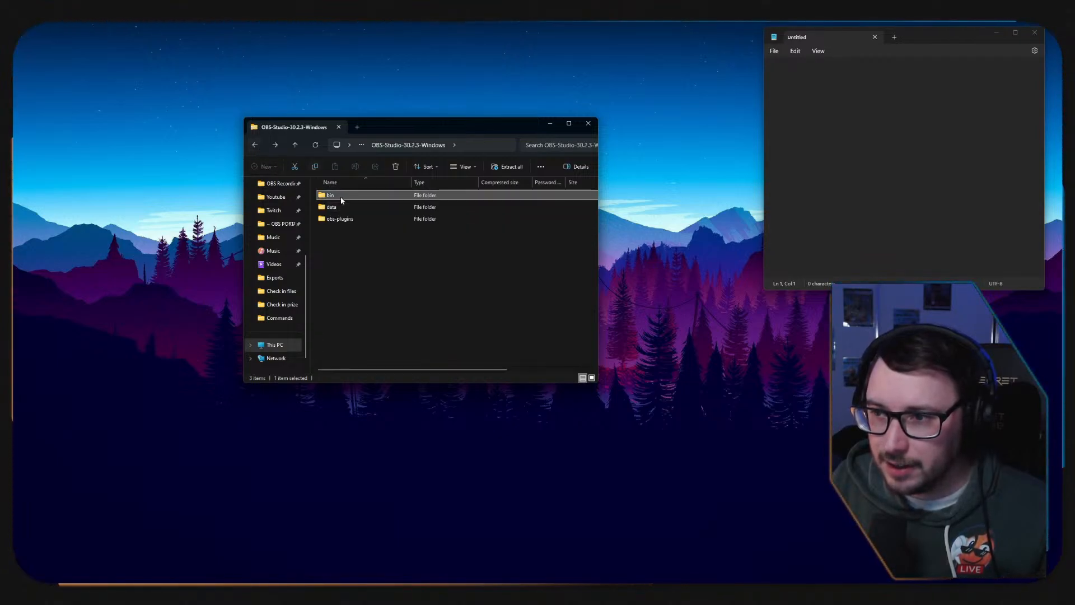
double_click(336, 195)
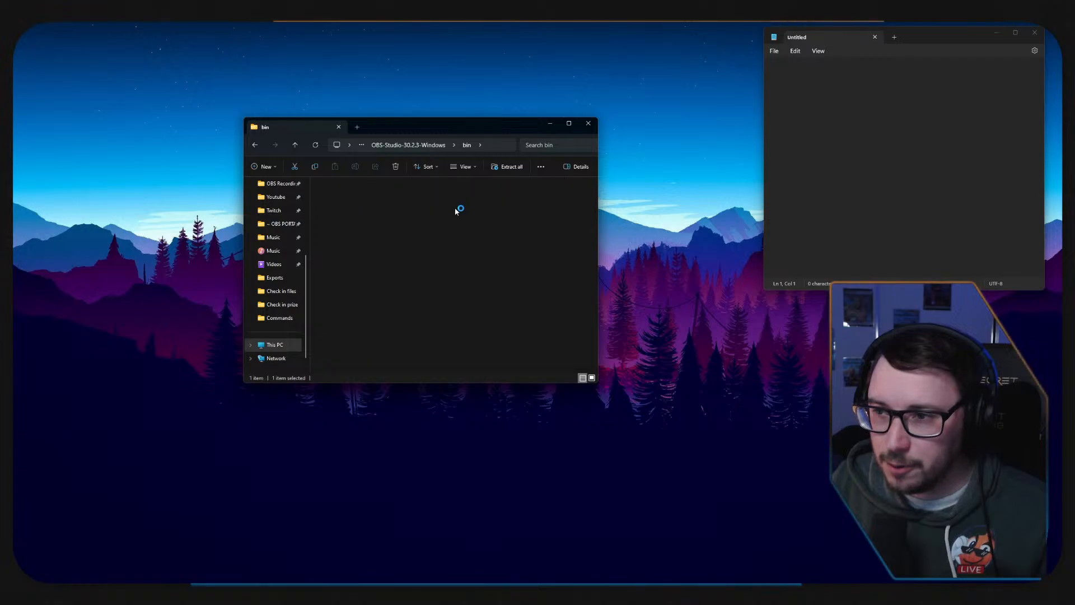
scroll(428, 208, down, 6)
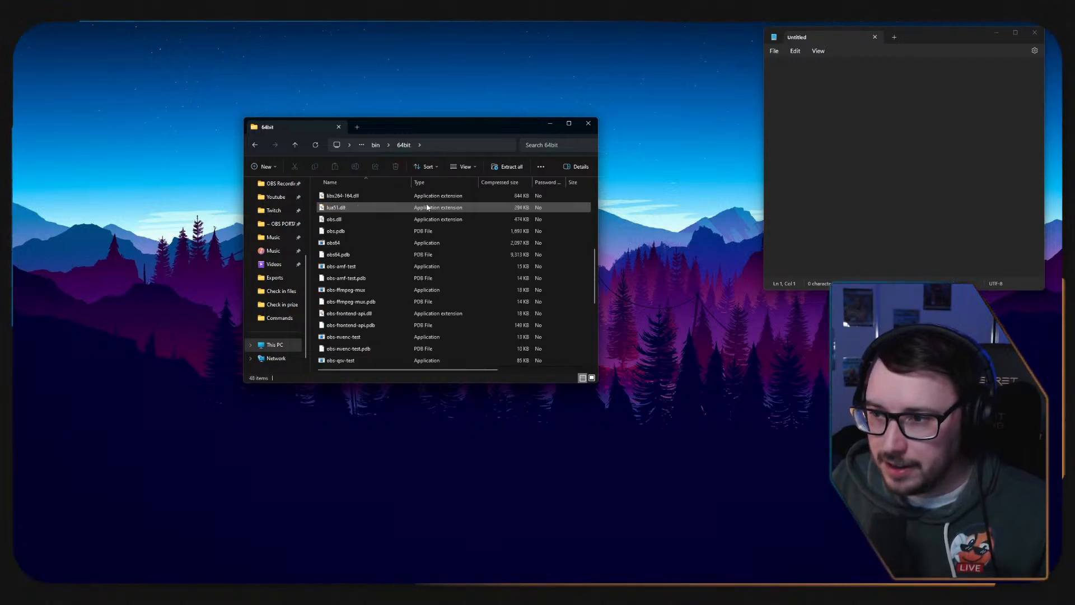
scroll(427, 210, down, 4)
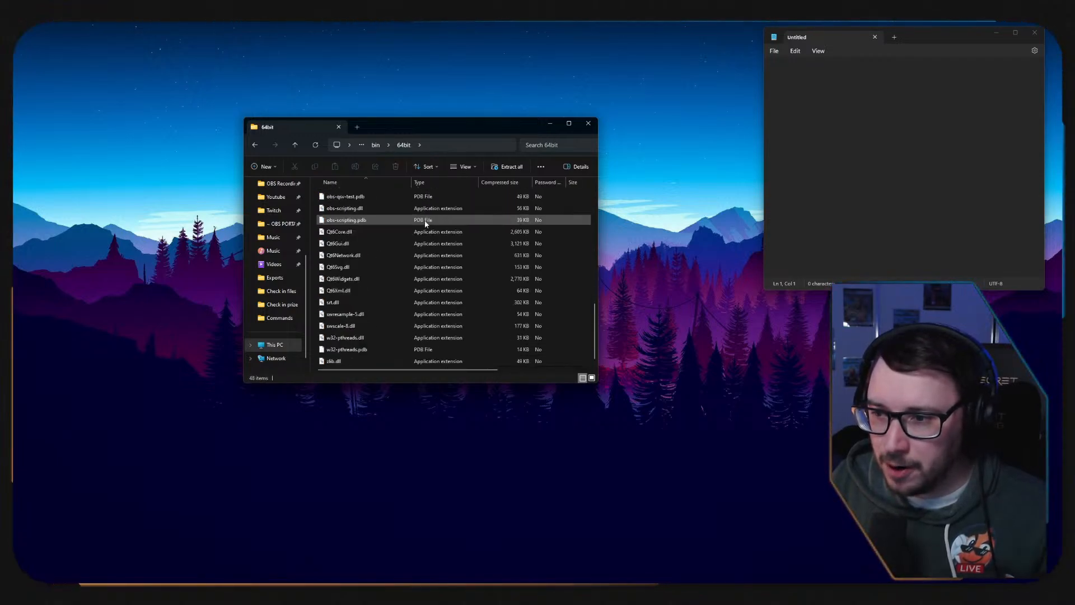
scroll(367, 280, up, 3)
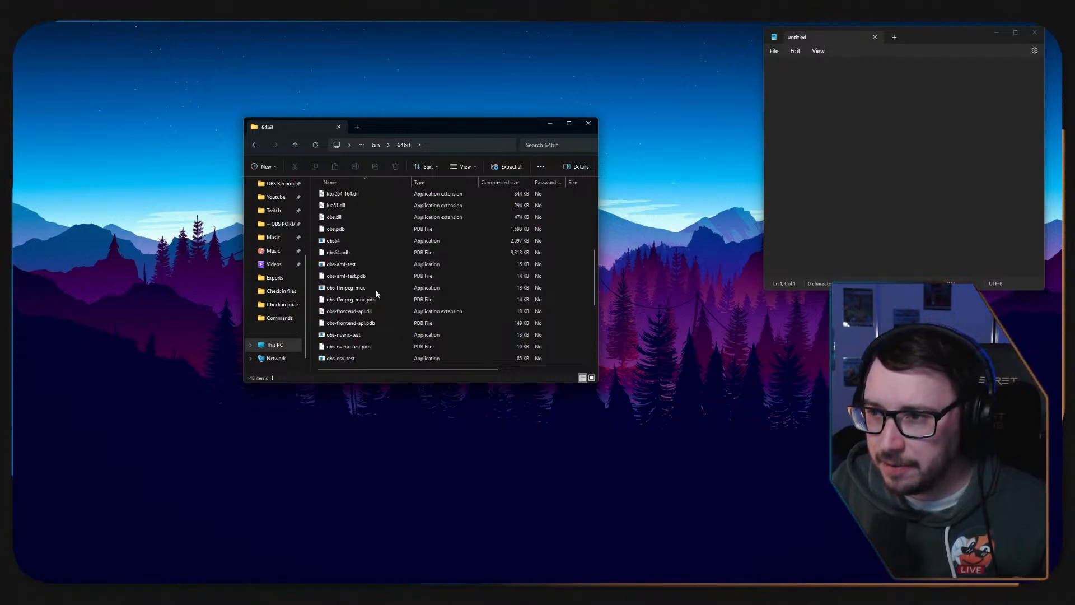
scroll(341, 247, up, 1)
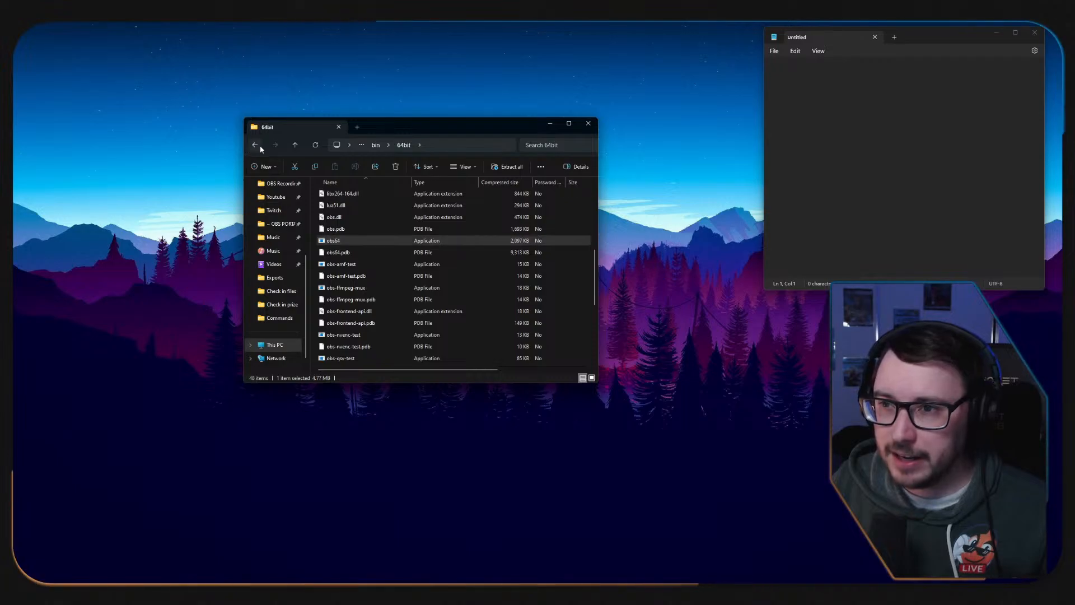
click(255, 146)
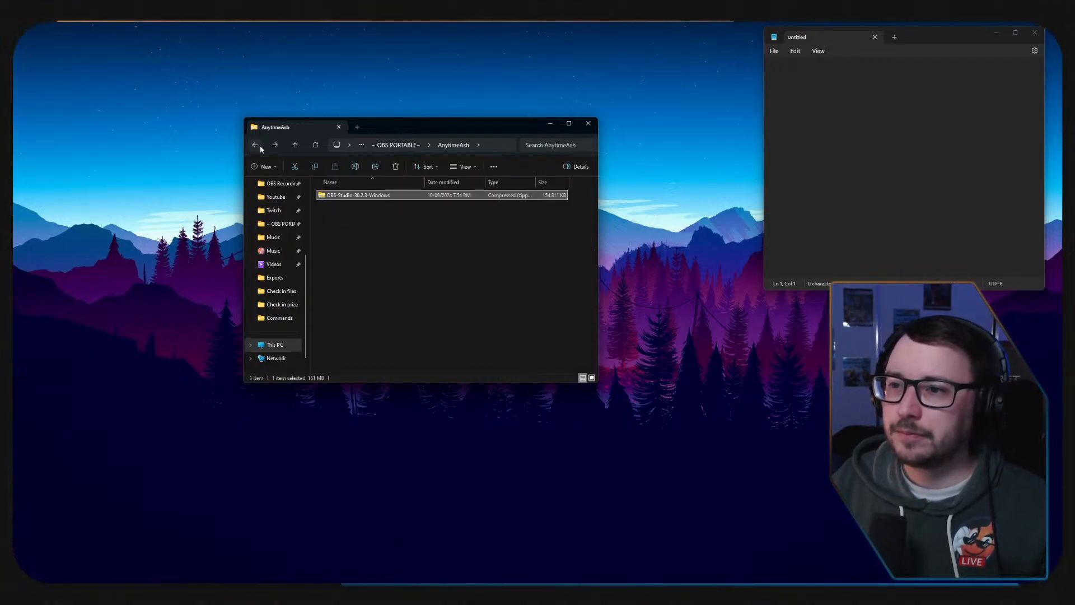
Extract the OBS-Studio-30.2.3-Windows zip into an OBS-Studio-30.2.3-Windows folder inside AnytimeAsh.
right_click(360, 199)
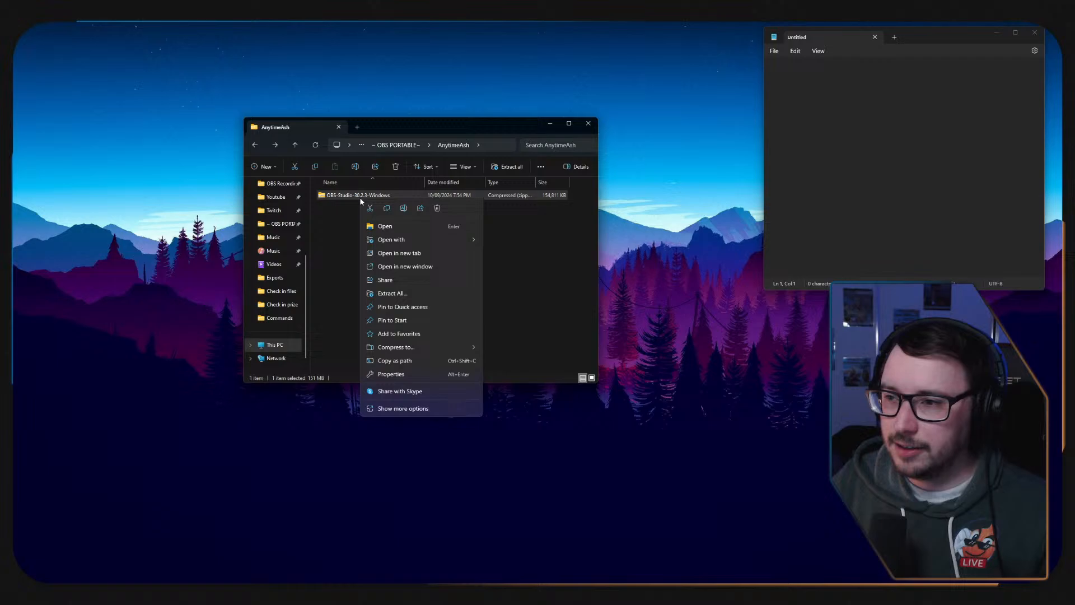
click(444, 295)
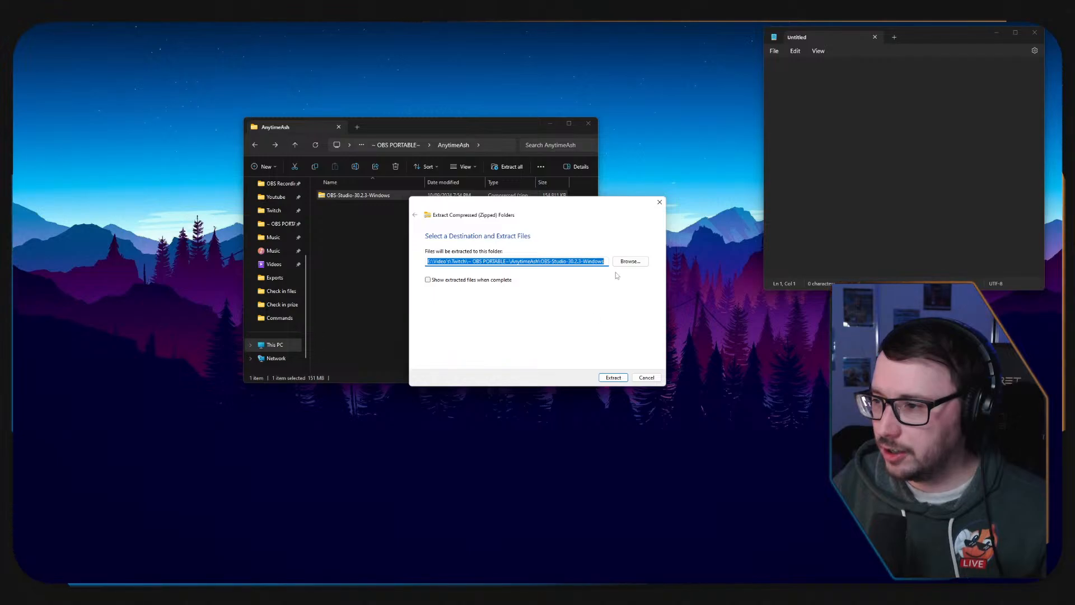
click(614, 377)
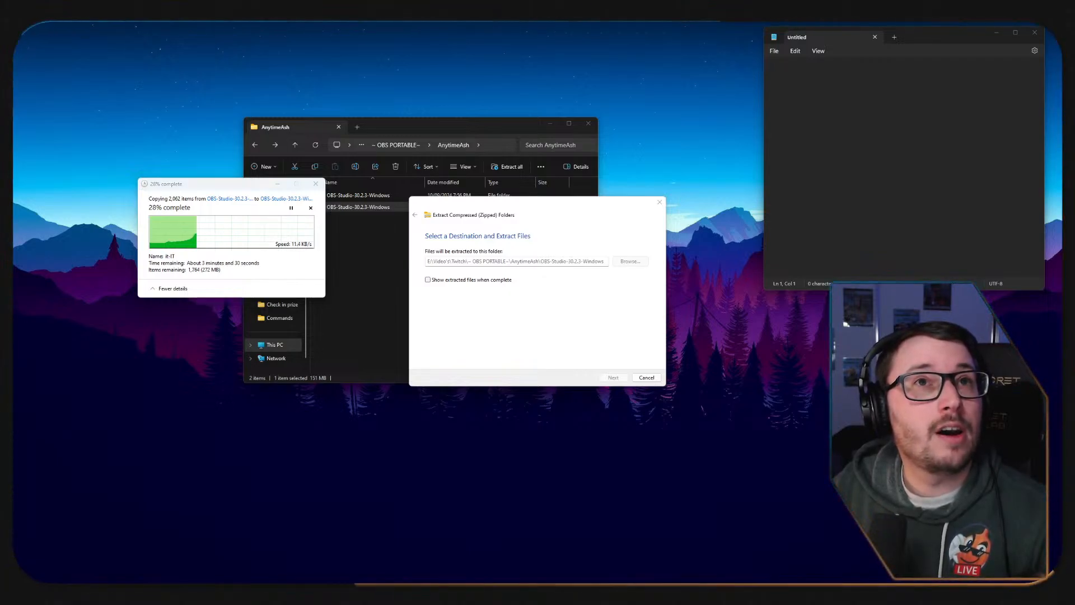
Bring the second OBS PORTABLE folder window onto this screen and examine the obs-studio files in the JazzlikeOnion folder.
drag(774, 1, 863, 238)
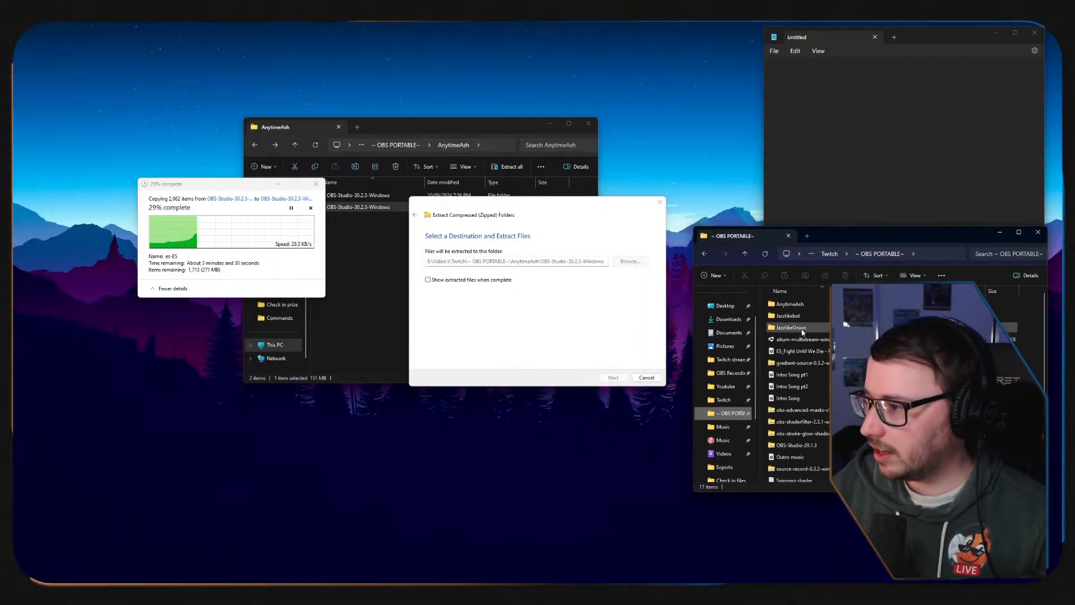
double_click(802, 332)
double_click(815, 304)
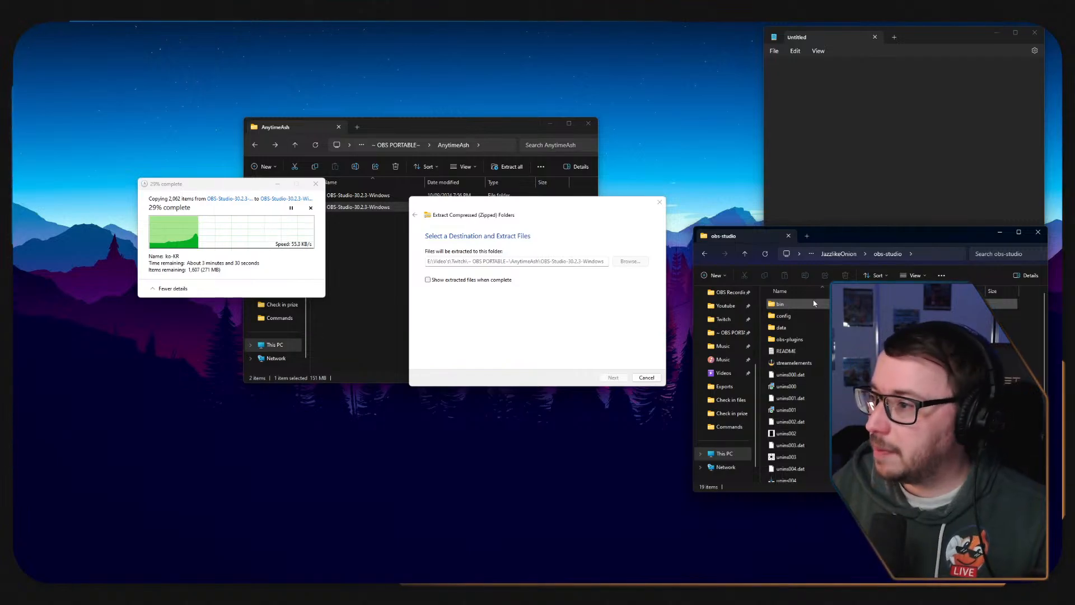
scroll(791, 336, down, 1)
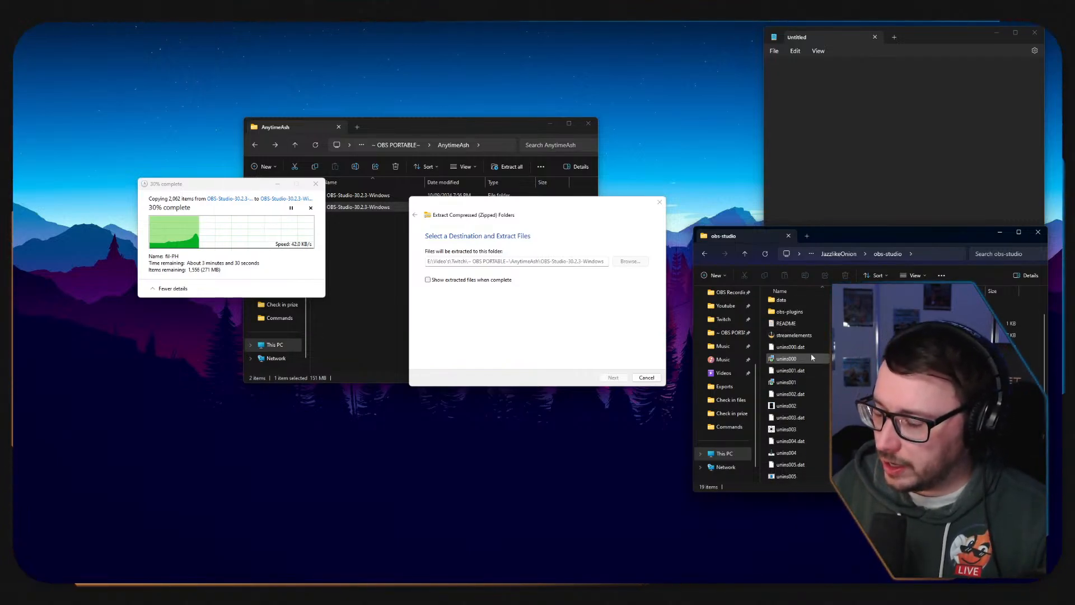
scroll(795, 345, up, 1)
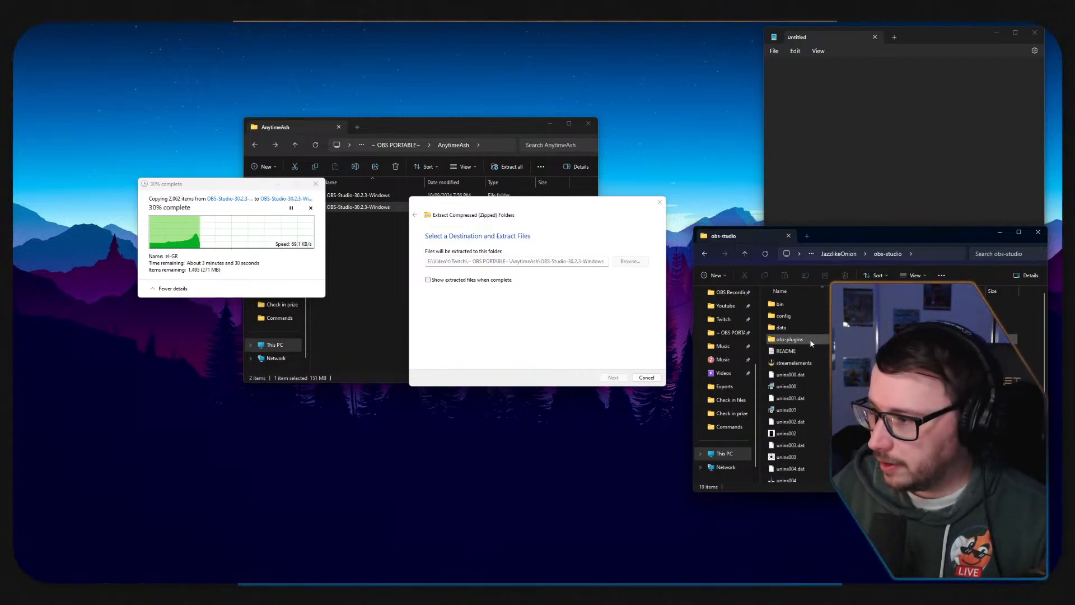
click(706, 255)
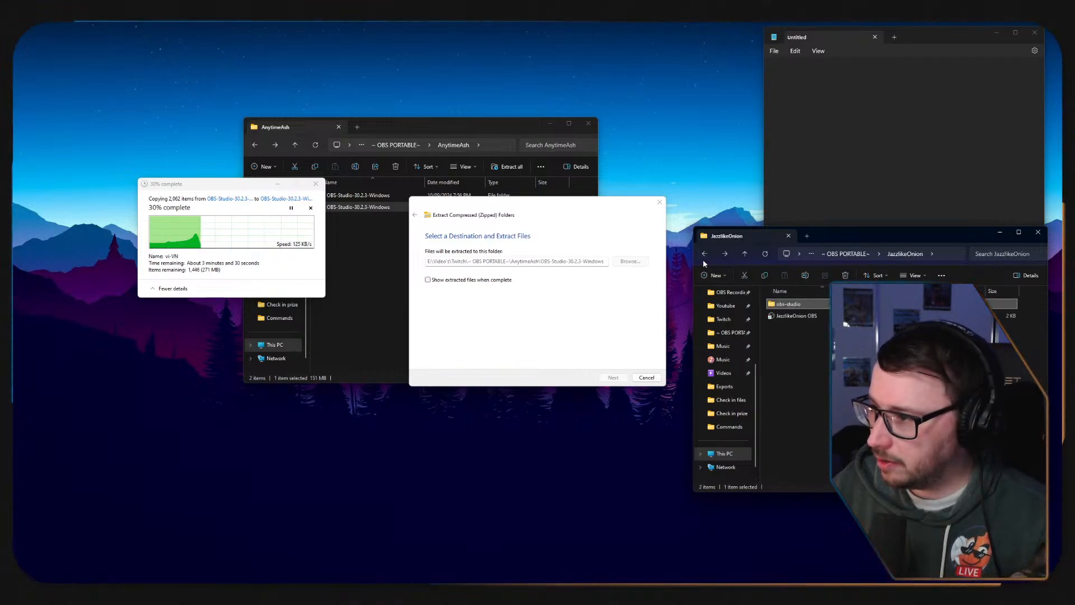
Examine Jazzlikebot's obs-studio folder and check the contents of its obs_portable_mode.txt file, closing the file again.
click(705, 255)
double_click(800, 314)
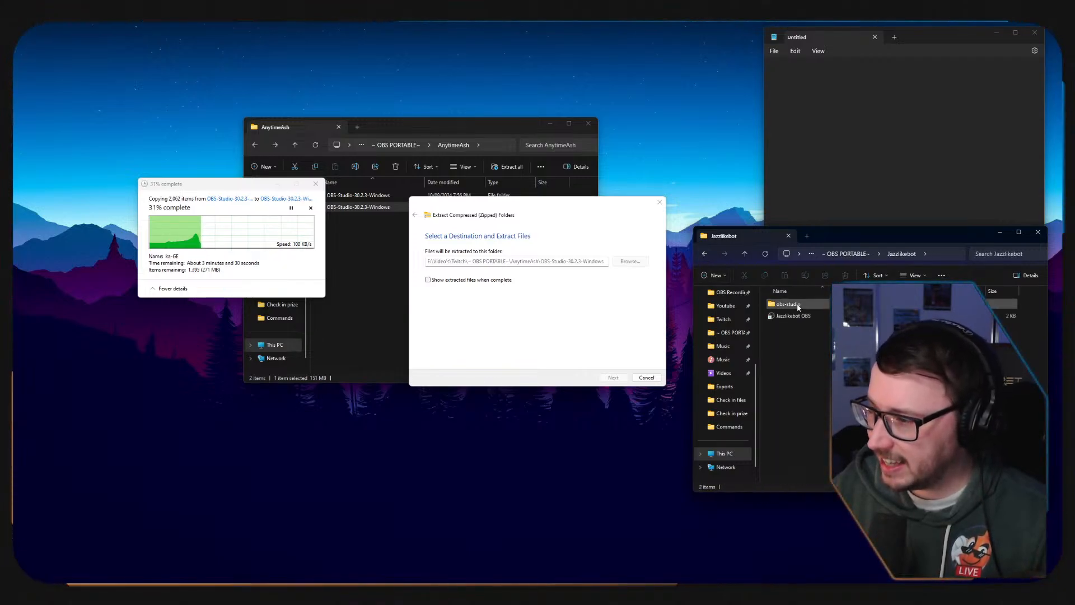
double_click(797, 303)
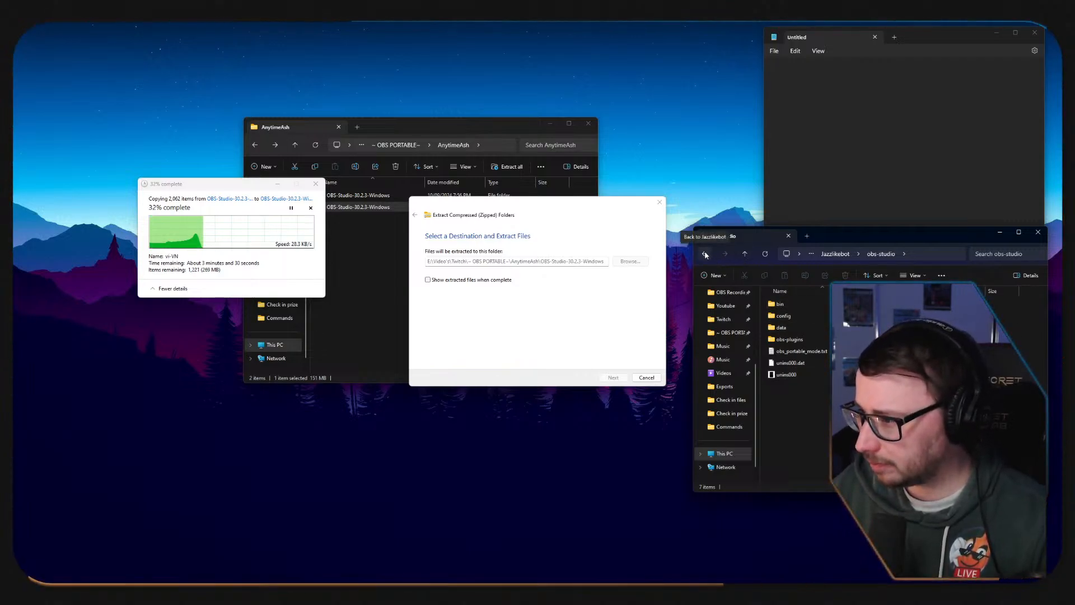
click(812, 352)
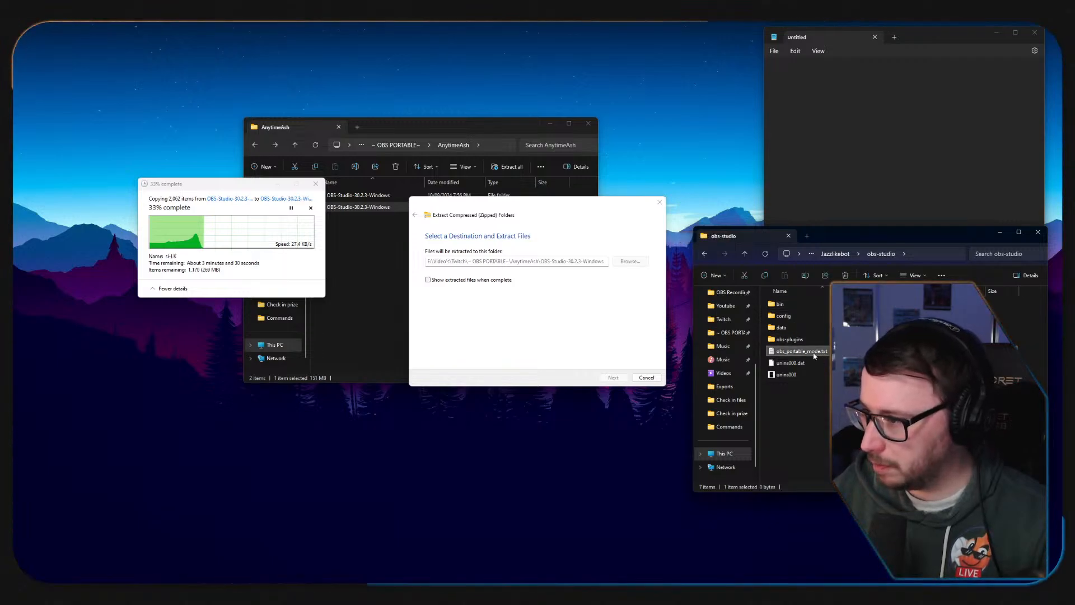
double_click(813, 352)
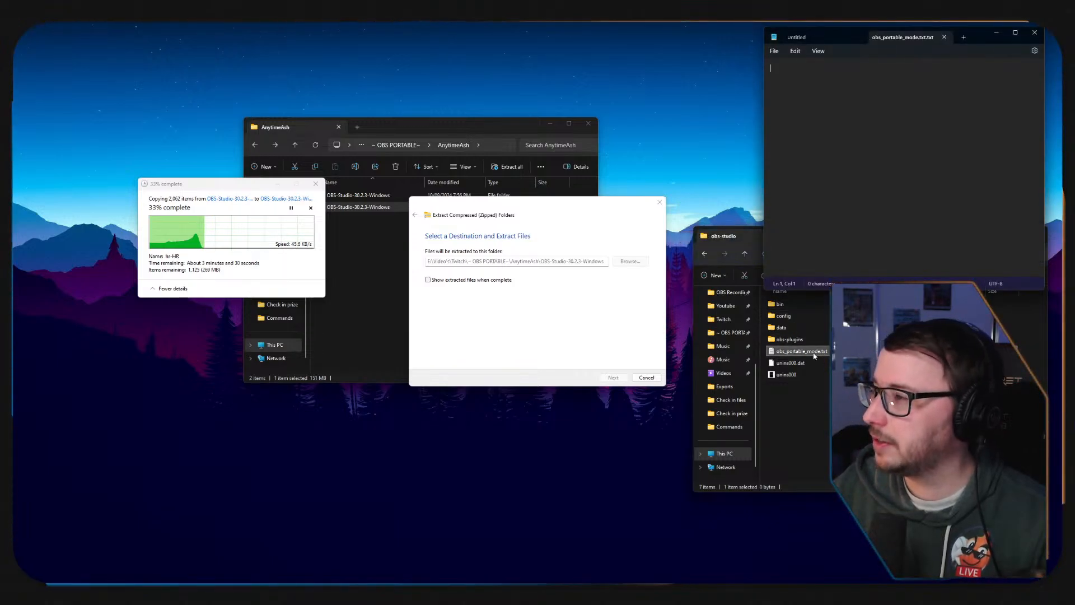
click(945, 37)
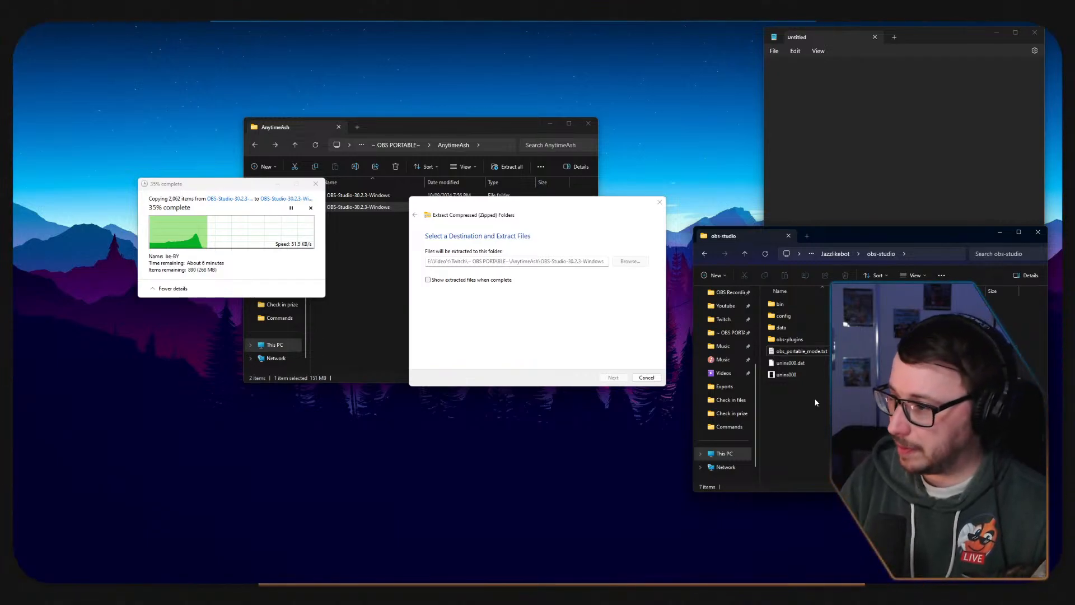
click(707, 252)
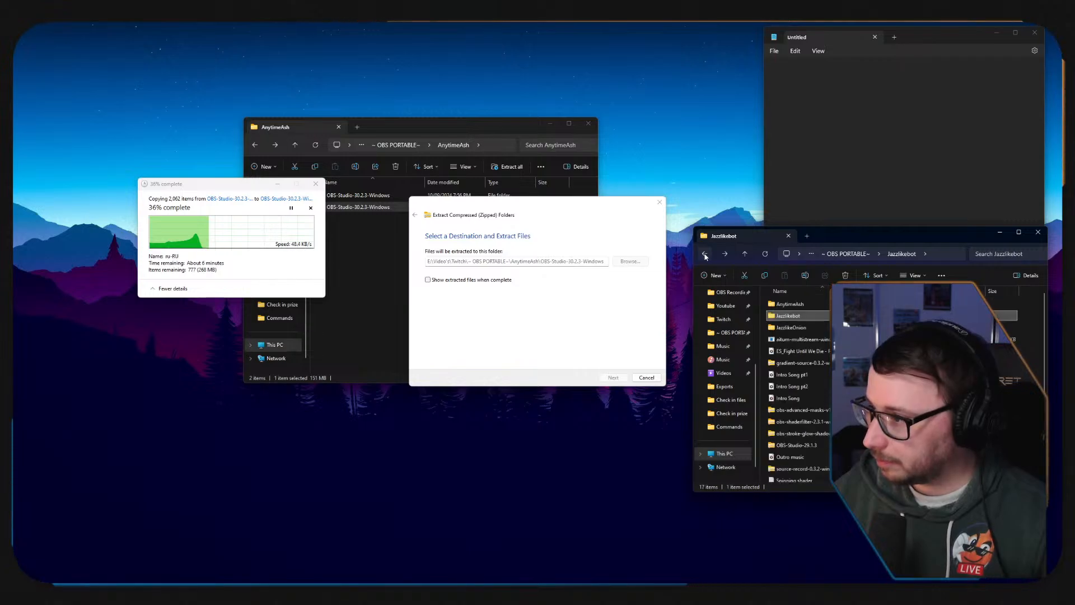
Compare the extracted OBS-Studio-30.2.3-Windows folder in AnytimeAsh with the Jazzlikebot folder and with the zip's contents.
double_click(784, 304)
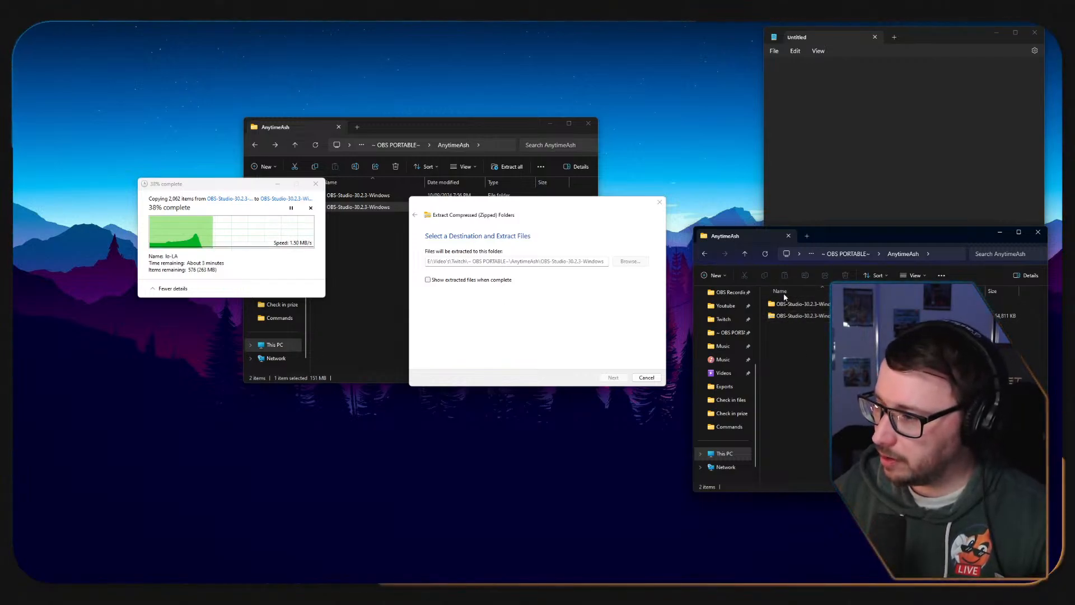
double_click(801, 303)
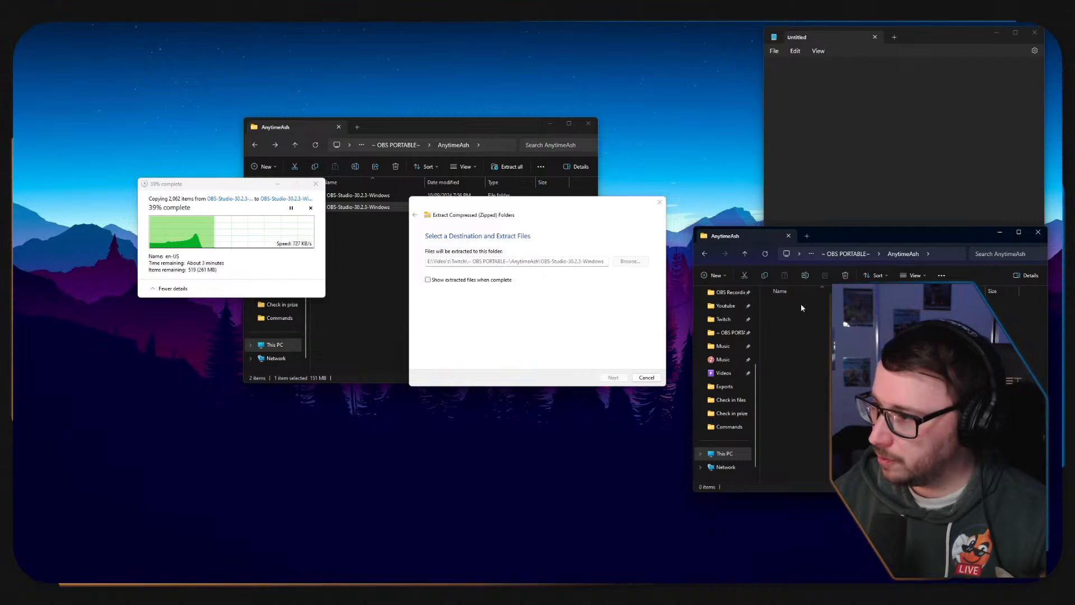
click(706, 255)
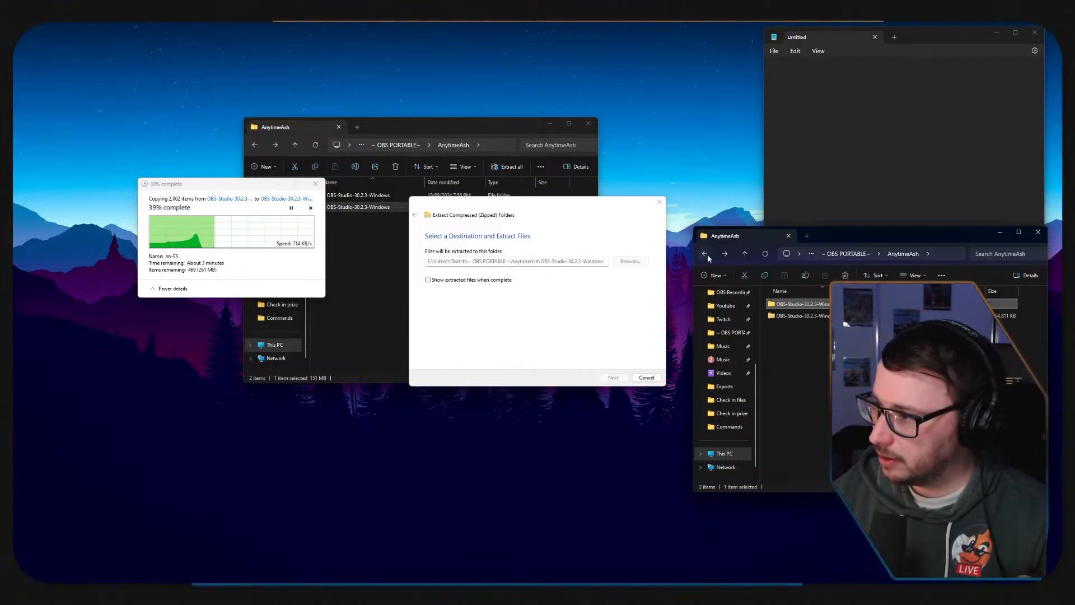
click(704, 254)
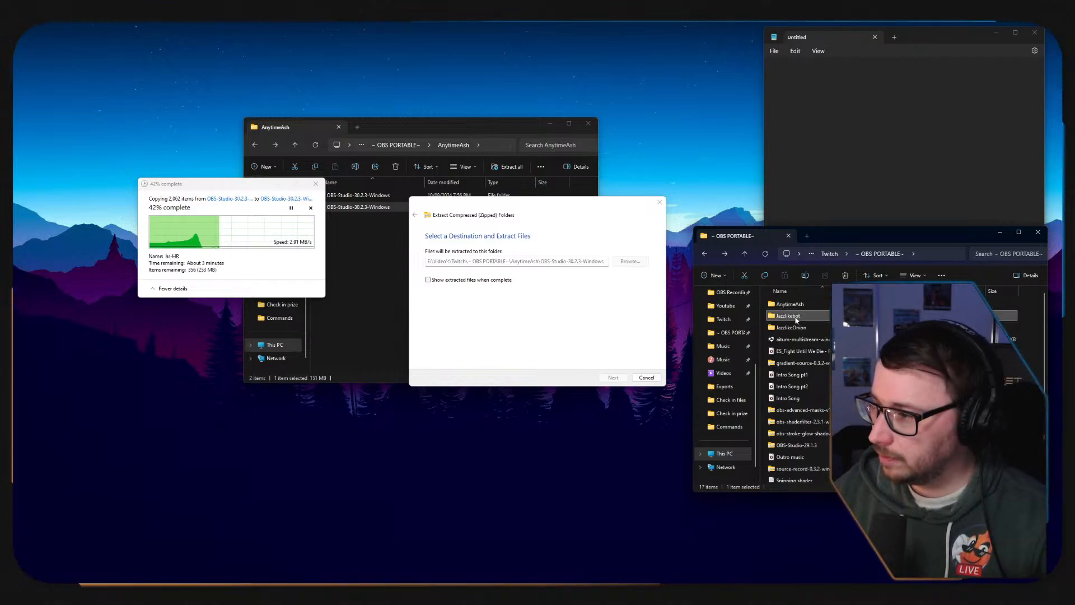
double_click(795, 315)
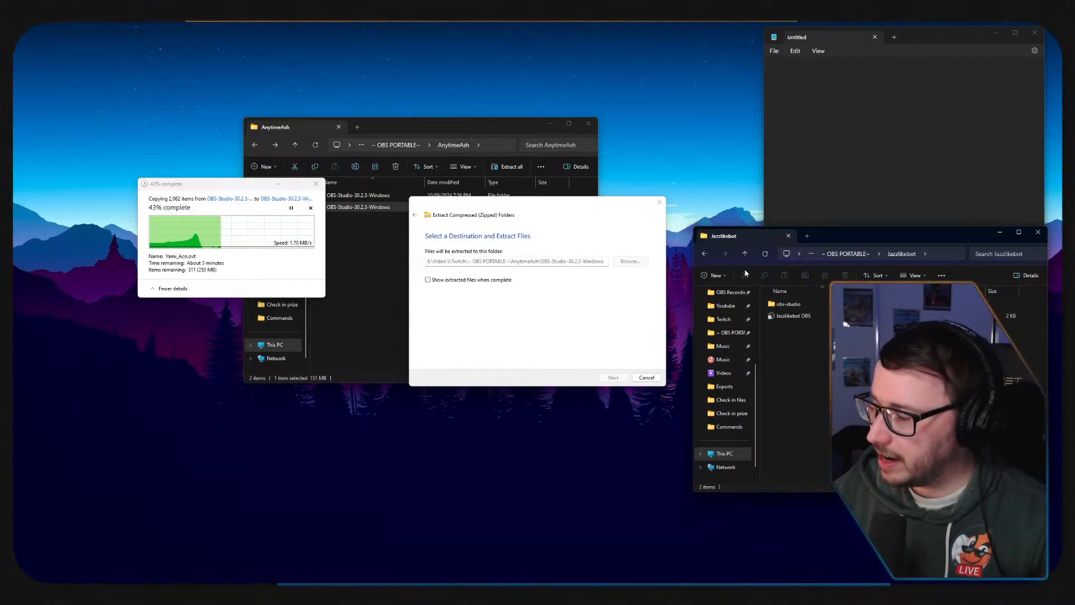
click(705, 254)
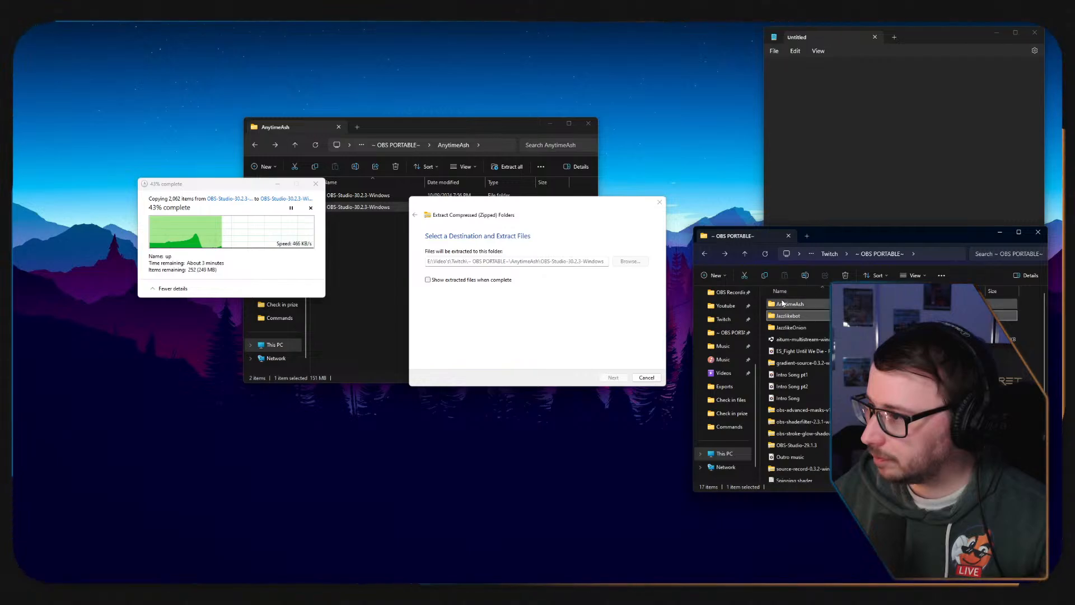
double_click(801, 304)
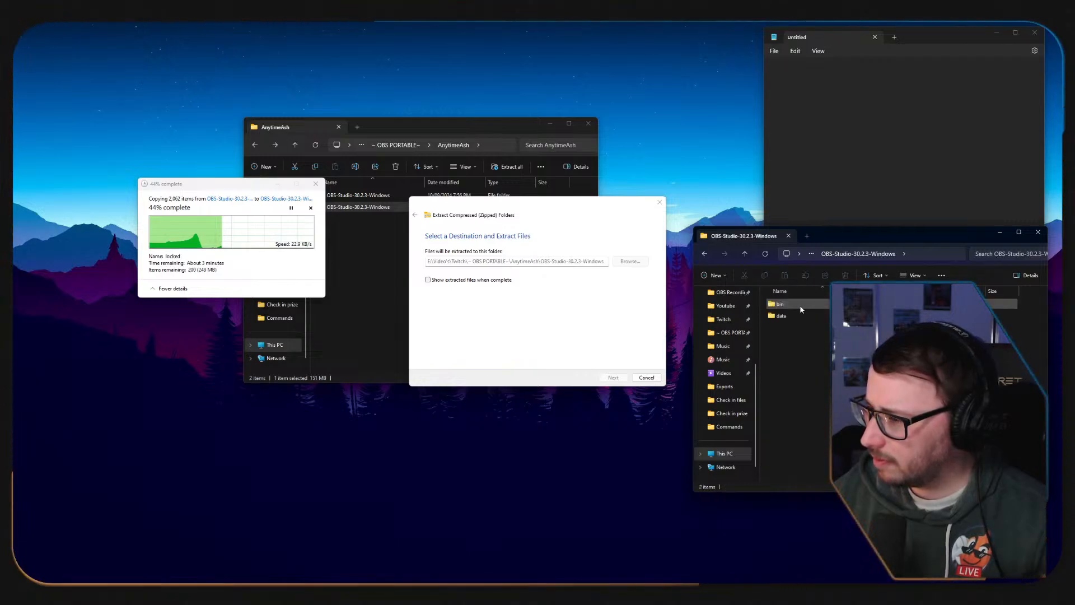
key(alt+Left)
double_click(811, 316)
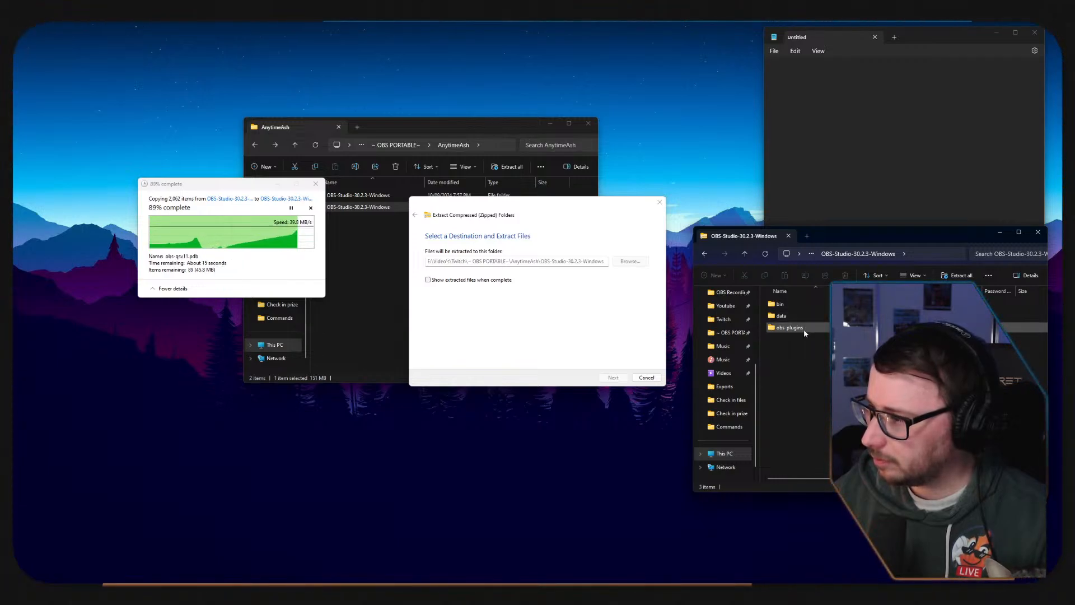
Place the second folder window beside the AnytimeAsh one and compare Jazzlikebot's folder with the extracted OBS-Studio-30.2.3-Windows folder.
click(706, 254)
click(706, 254)
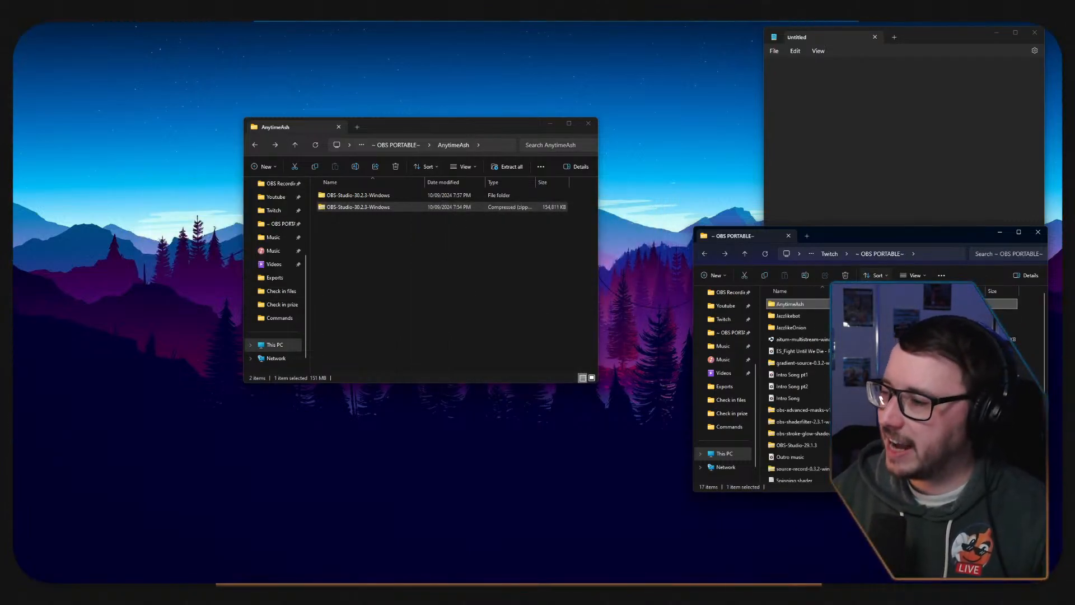
drag(841, 242, 790, 151)
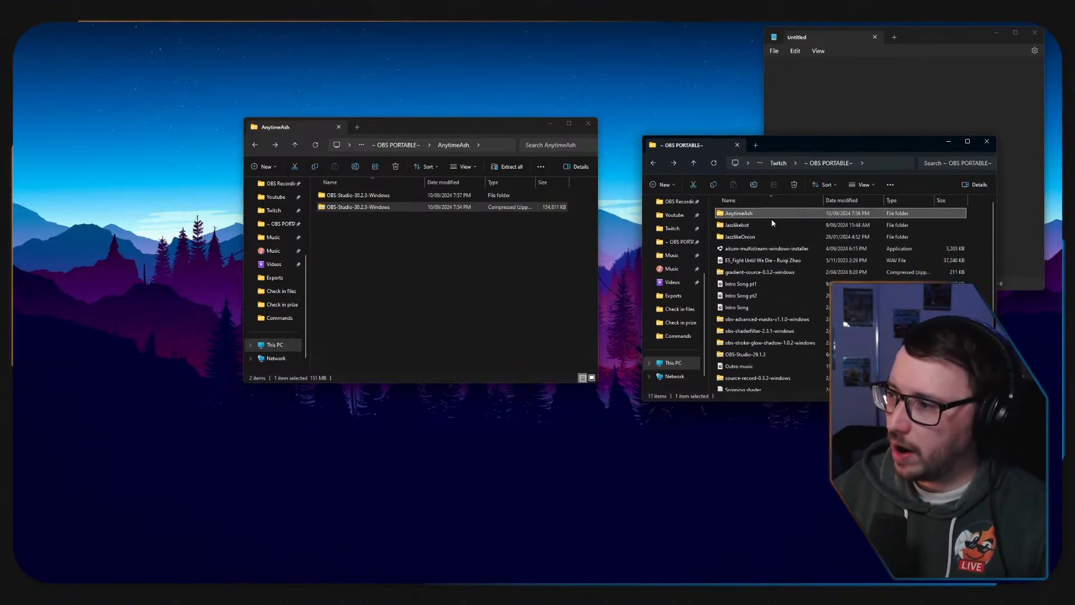
double_click(738, 226)
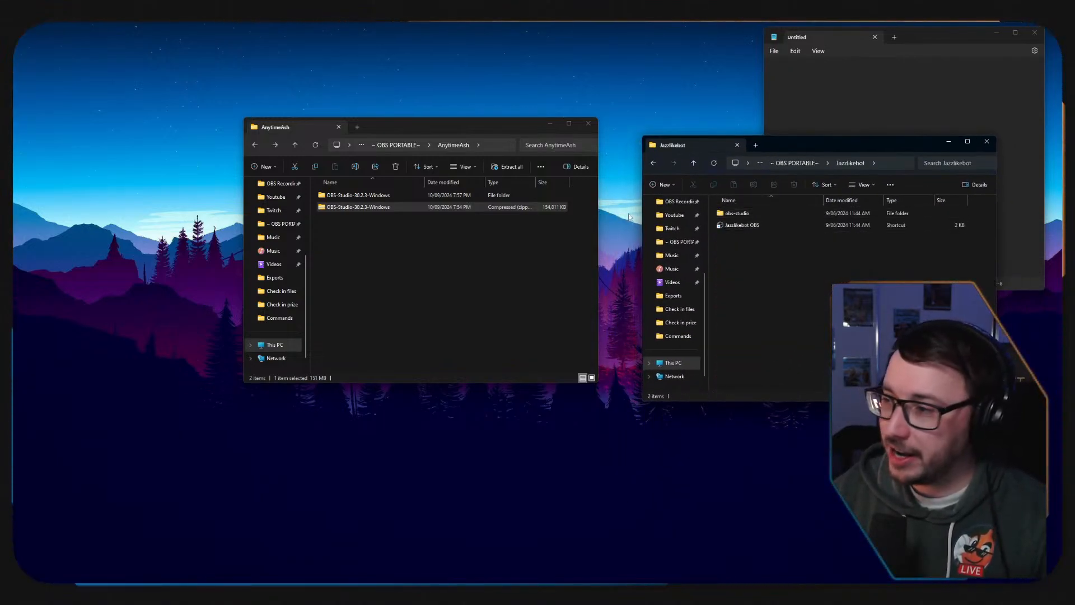
double_click(367, 198)
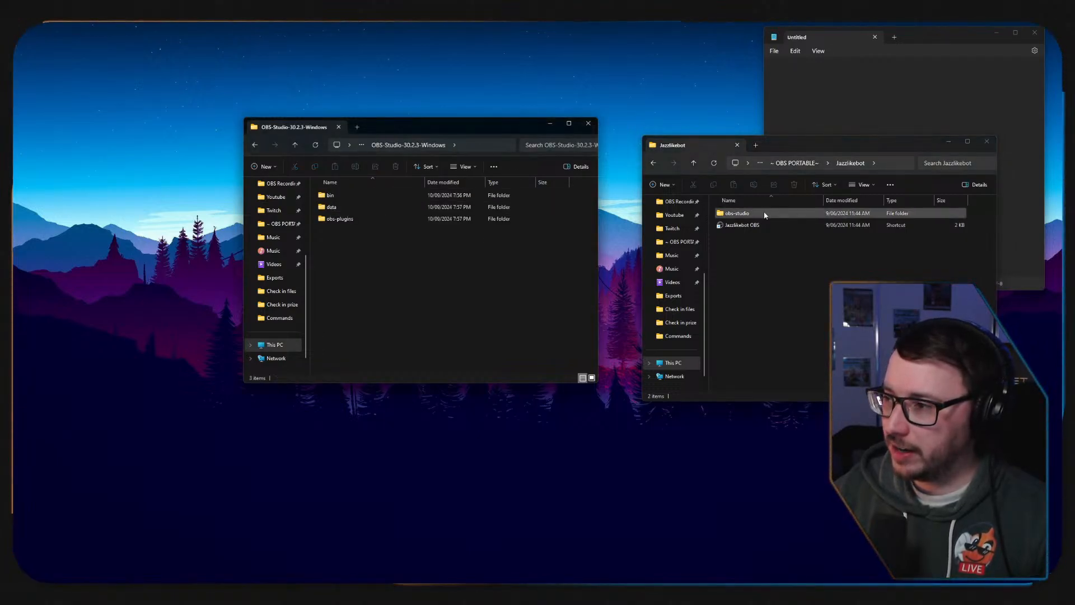
Rename the extracted OBS-Studio-30.2.3-Windows folder in AnytimeAsh as obs-studio.
click(255, 145)
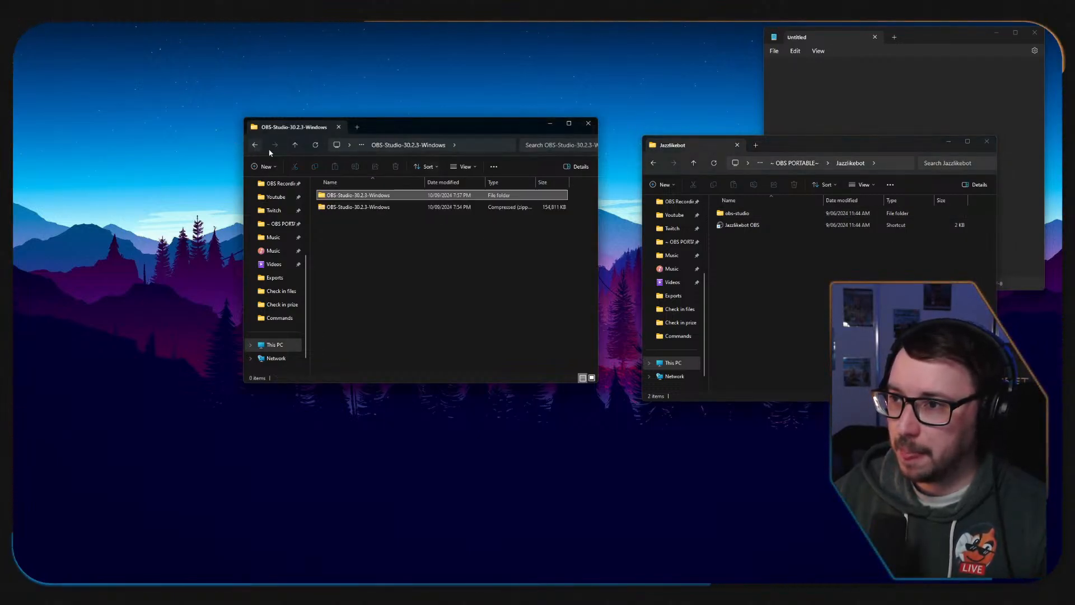
click(381, 196)
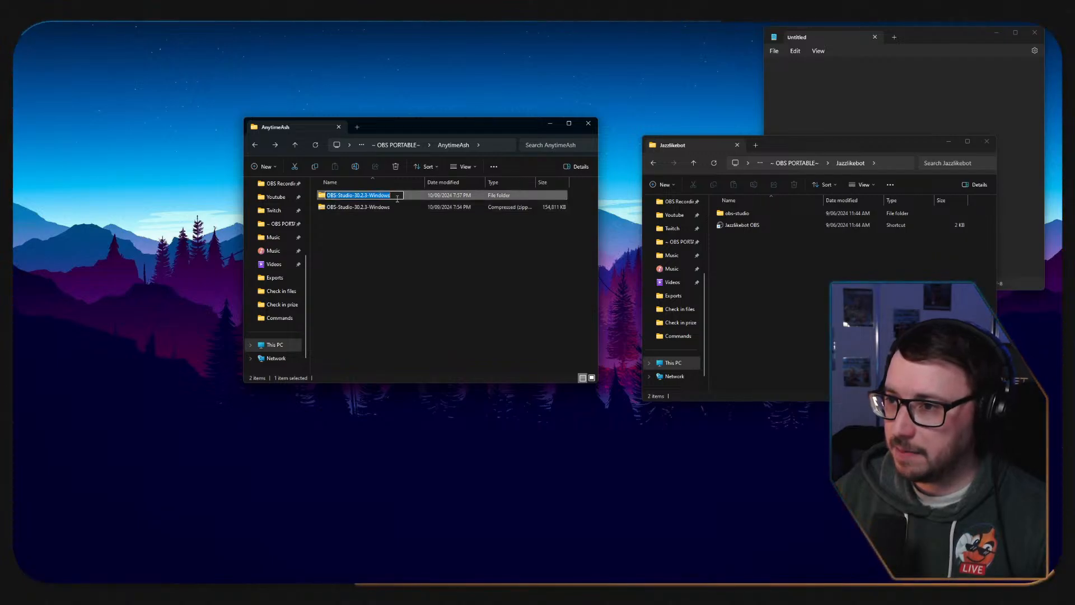
drag(367, 192, 352, 192)
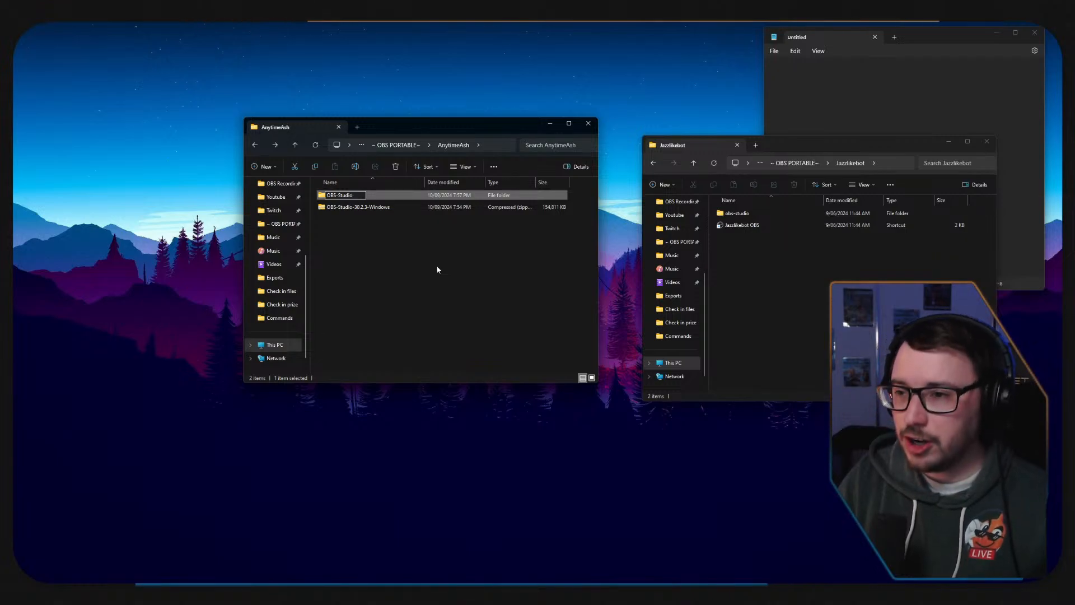
key(BackSpace)
key(BackSpace)
key(BackSpace)
key(BackSpace)
key(BackSpace)
key(BackSpace)
key(BackSpace)
key(BackSpace)
key(BackSpace)
key(BackSpace)
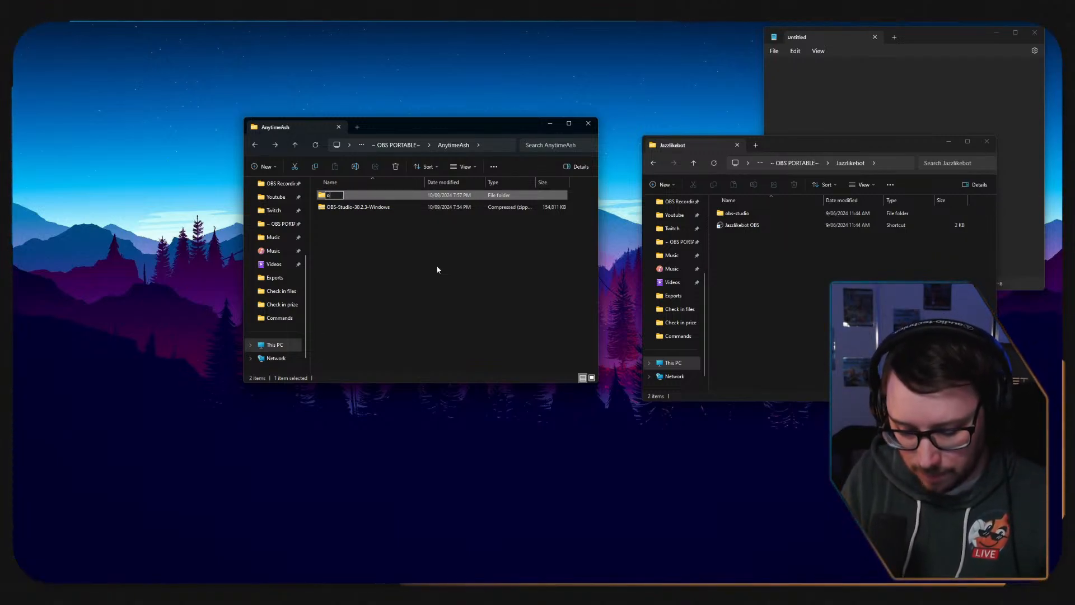
text(obs-studio)
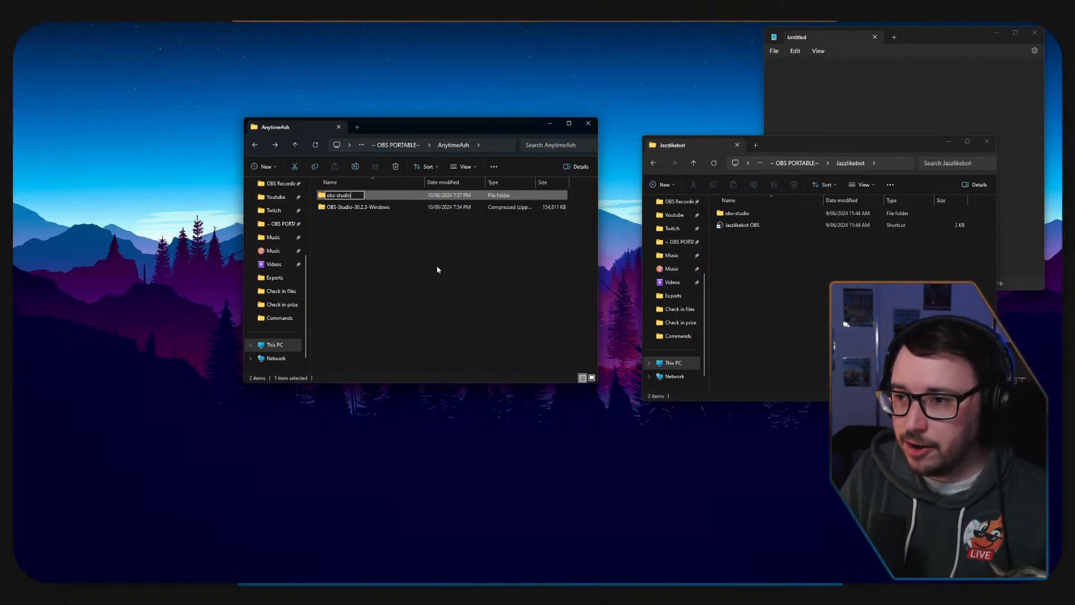
key(Return)
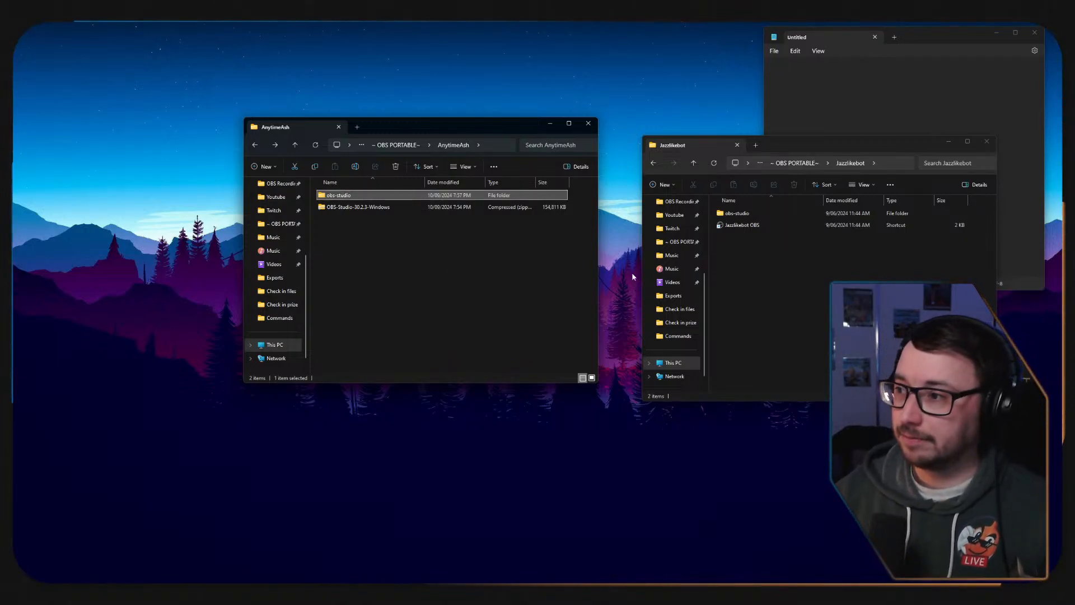
double_click(751, 215)
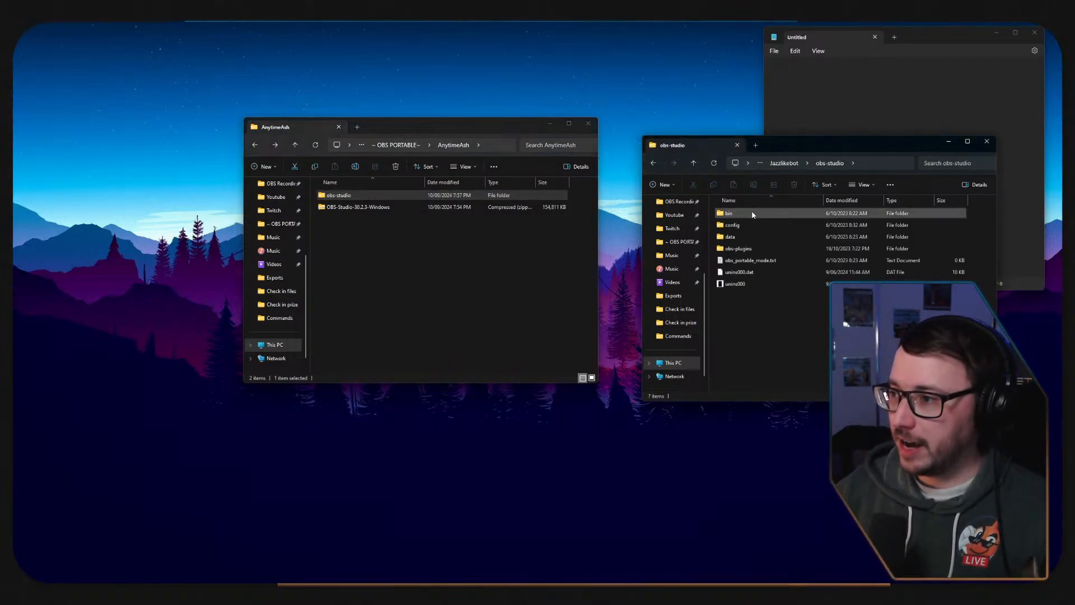
double_click(350, 198)
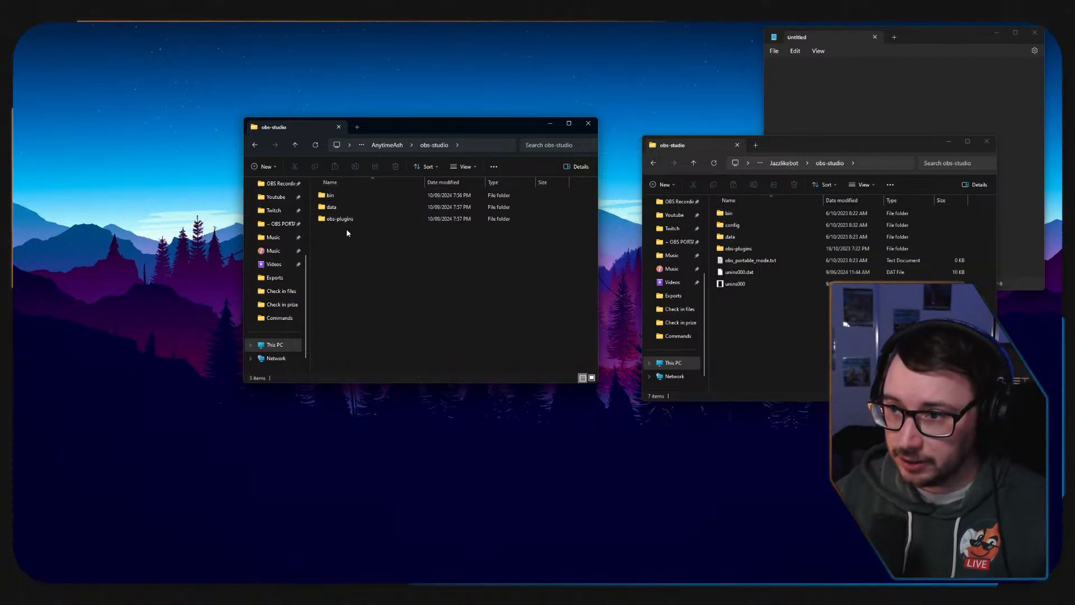
click(798, 264)
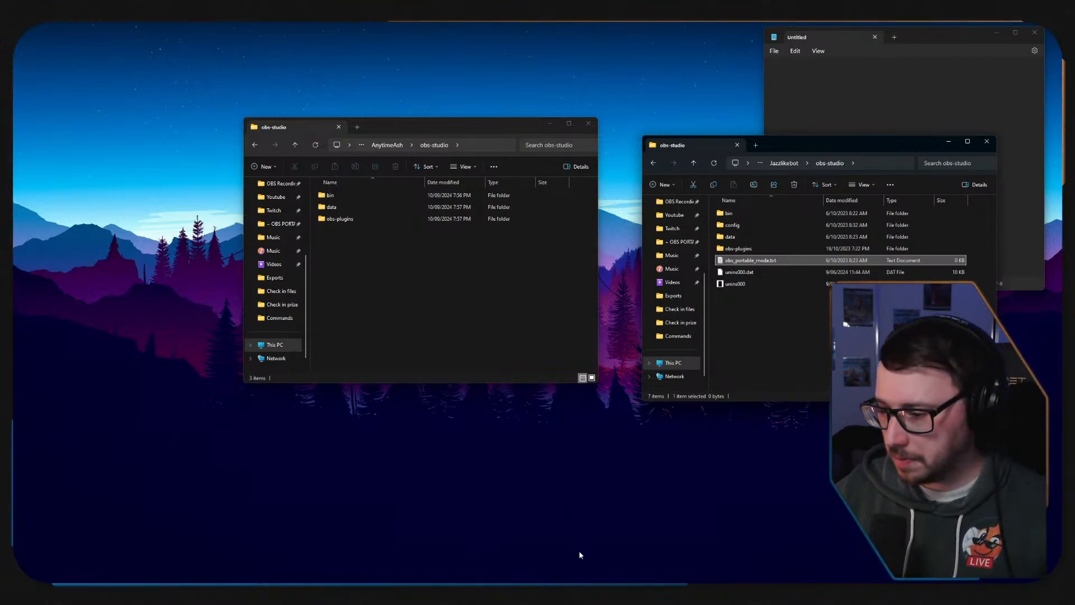
Switch to Firefox, search the web for "OBS portable mode" and read the OBS "Running in Portable Mode" article.
click(437, 595)
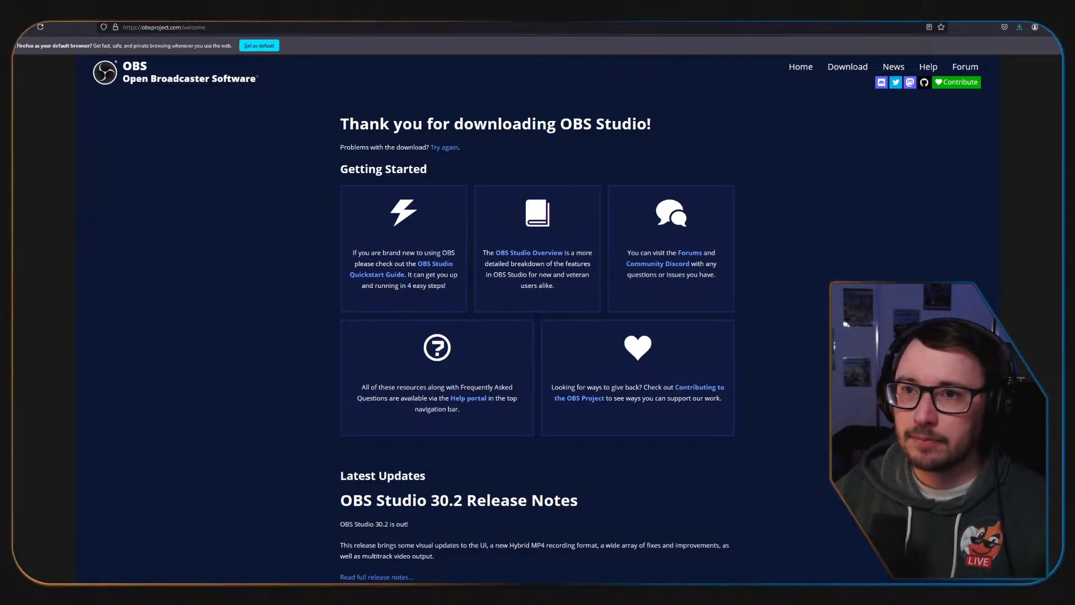
click(197, 28)
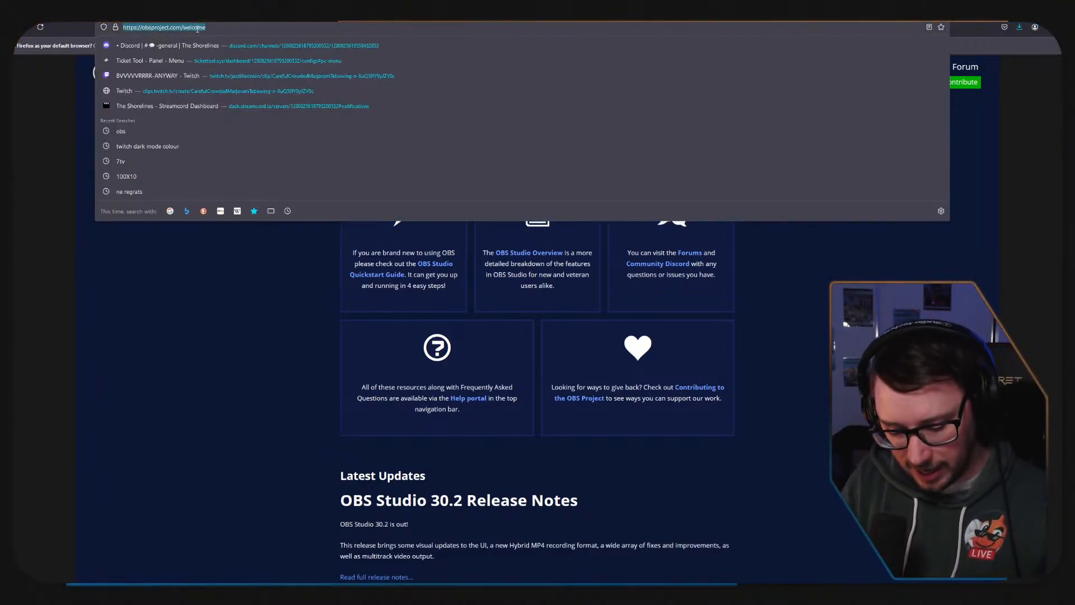
text(OBS)
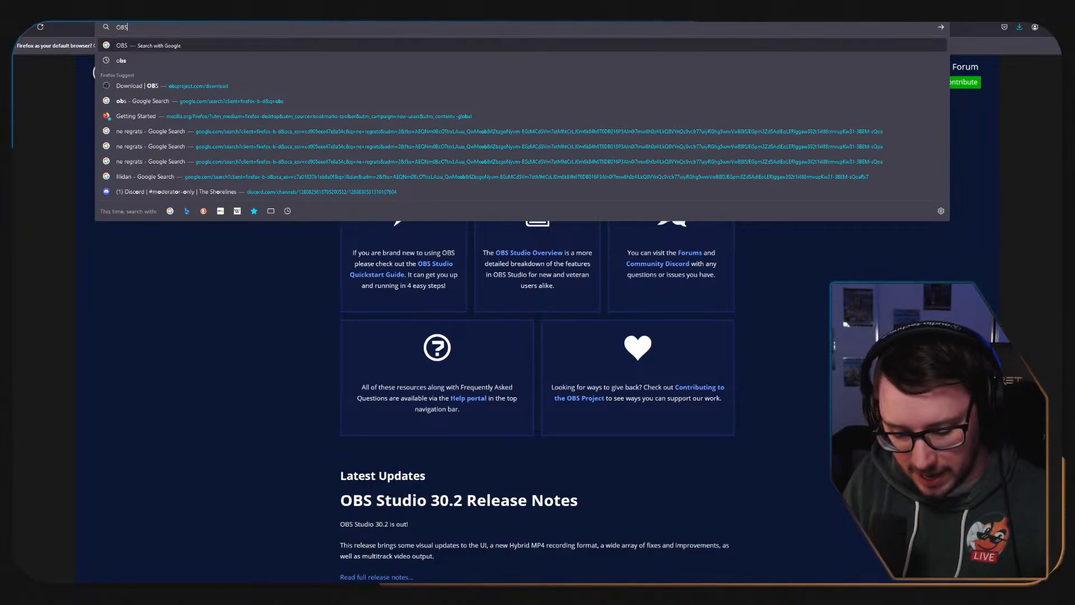
text( portable mode)
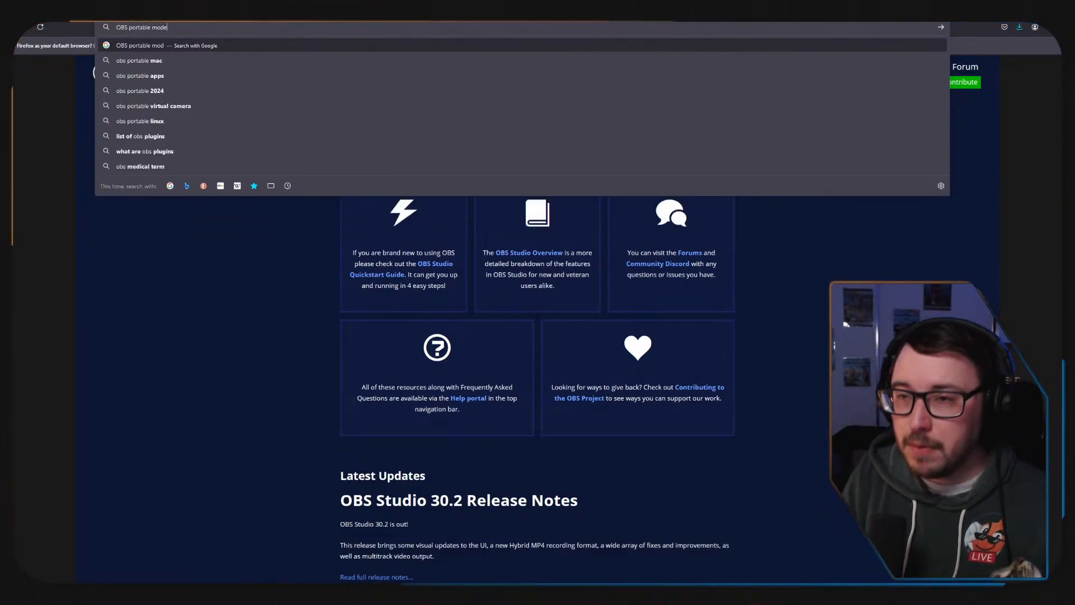
key(Return)
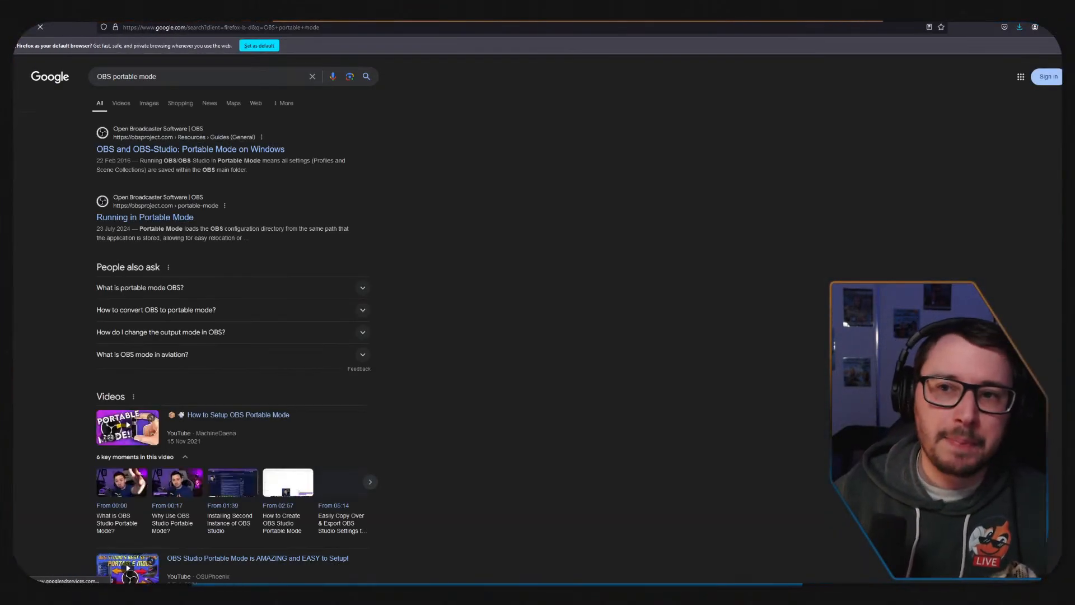
click(141, 217)
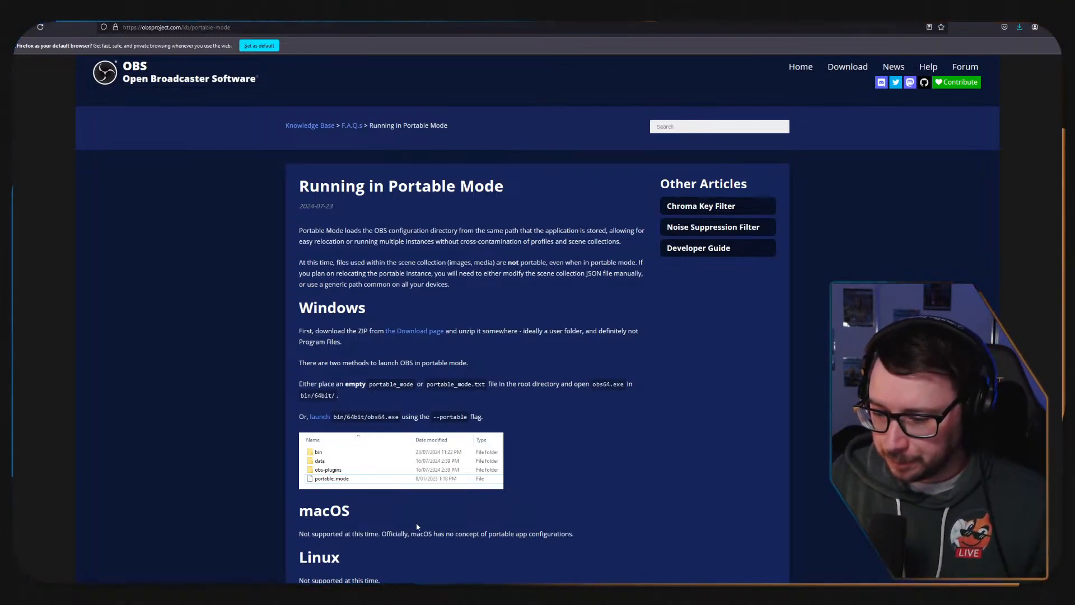
Return to the second folder window and examine the top-level contents of the JazzlikeOnion and Jazzlikebot folders.
mouse_move(394, 584)
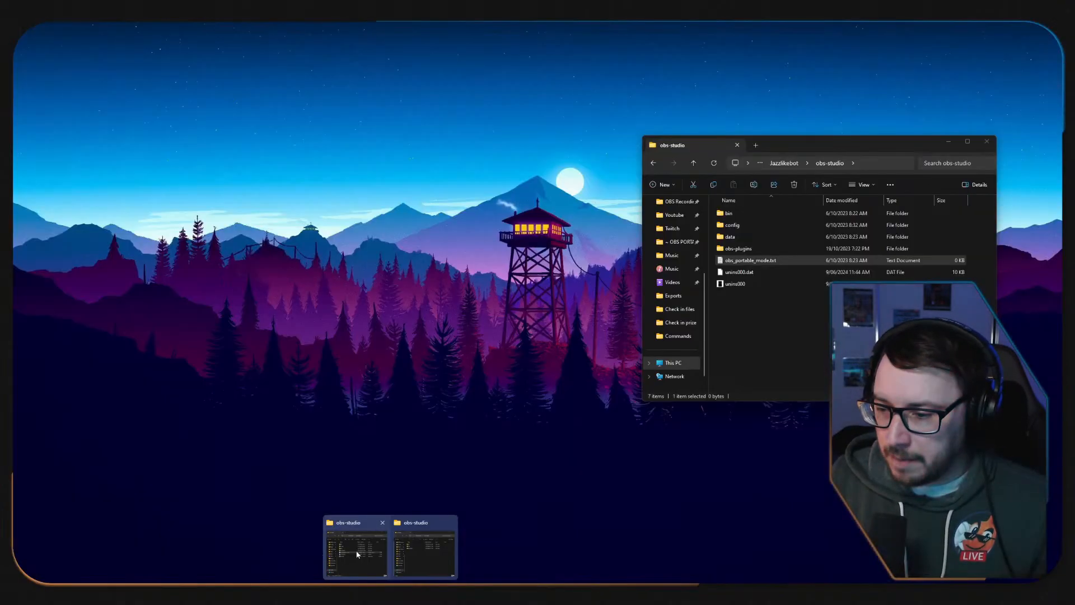
click(343, 550)
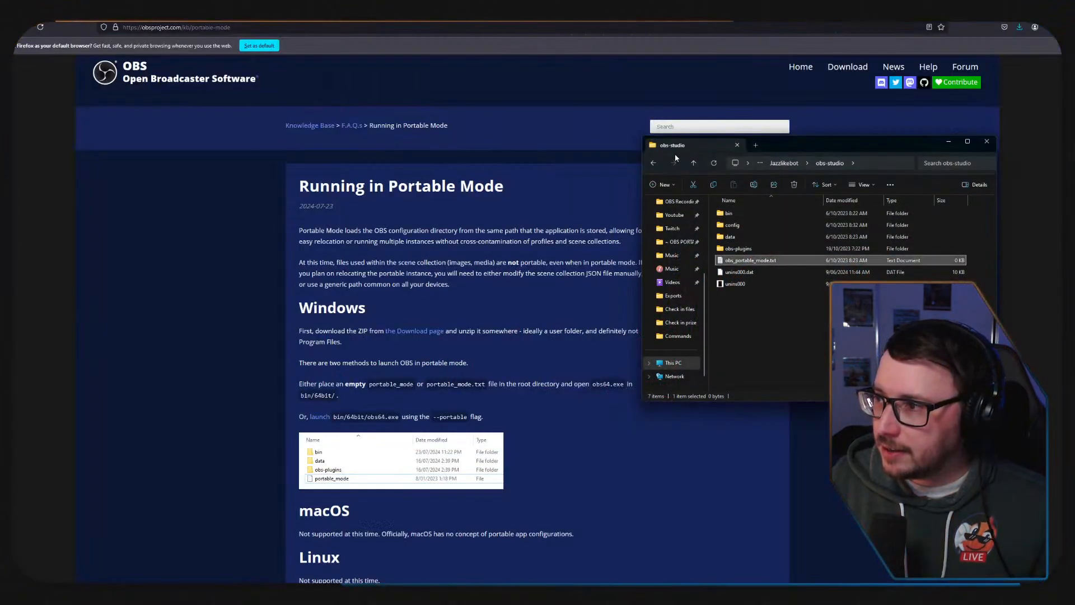
click(654, 164)
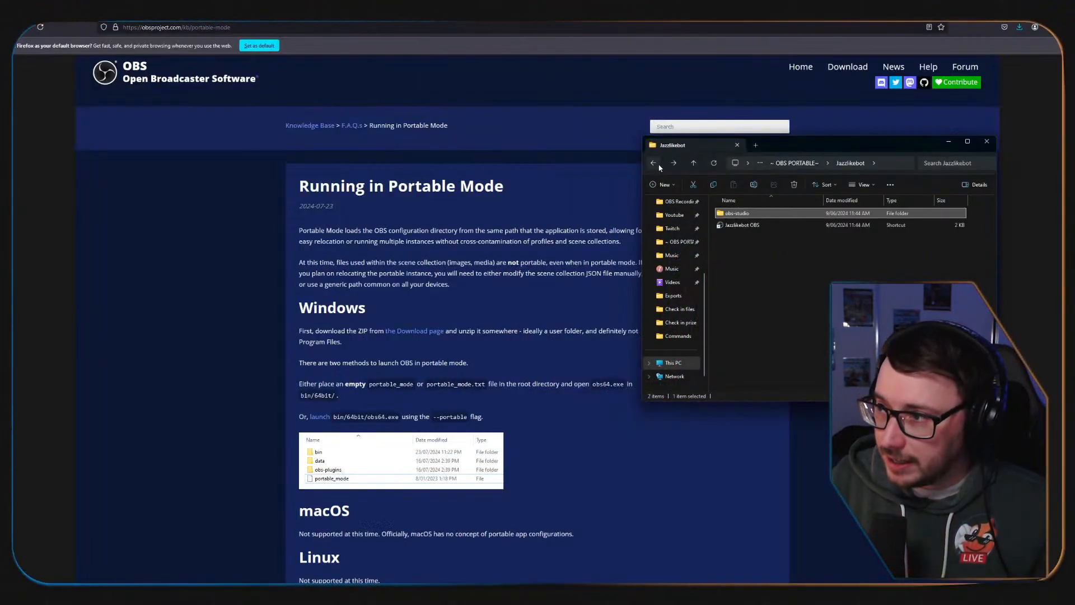
click(654, 164)
double_click(741, 237)
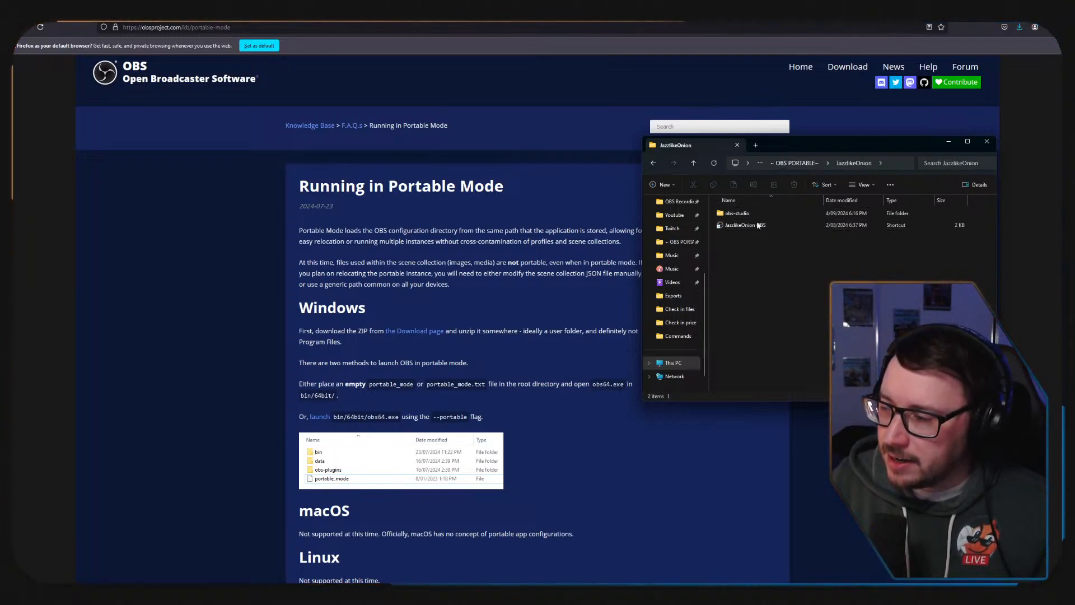
click(653, 162)
double_click(735, 226)
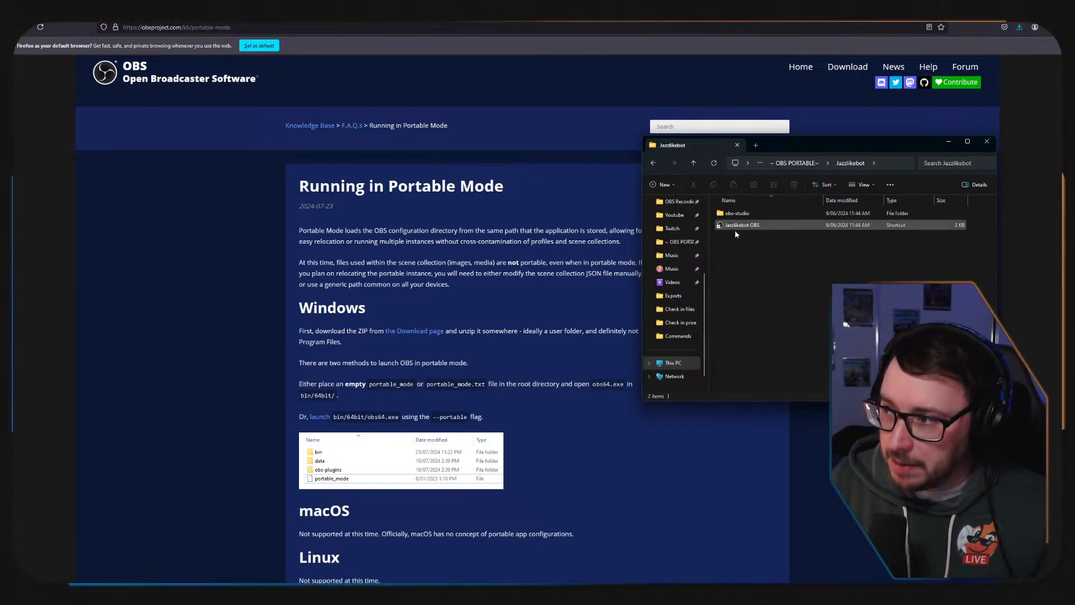
click(653, 162)
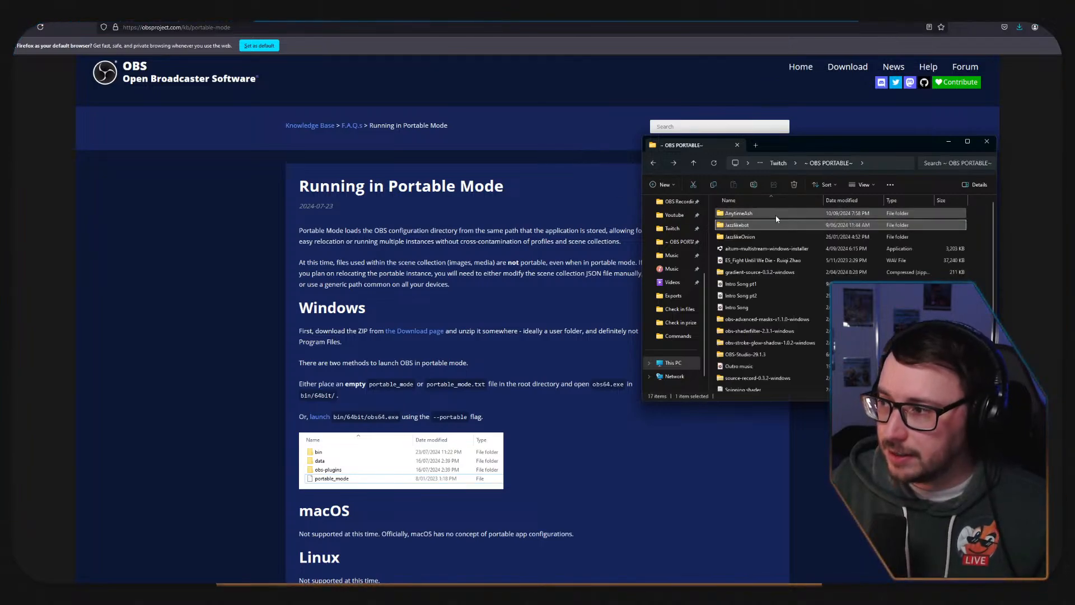
Check Downloads for a copy of the OBS-Studio-30.2.3-Windows zip and delete the one in the AnytimeAsh folder.
double_click(771, 214)
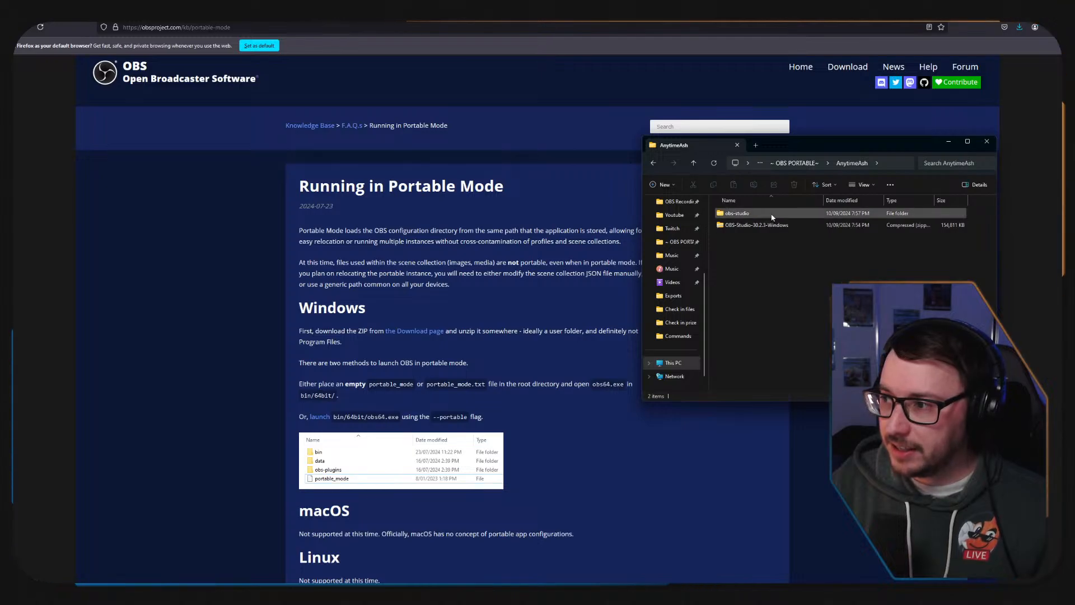
click(741, 228)
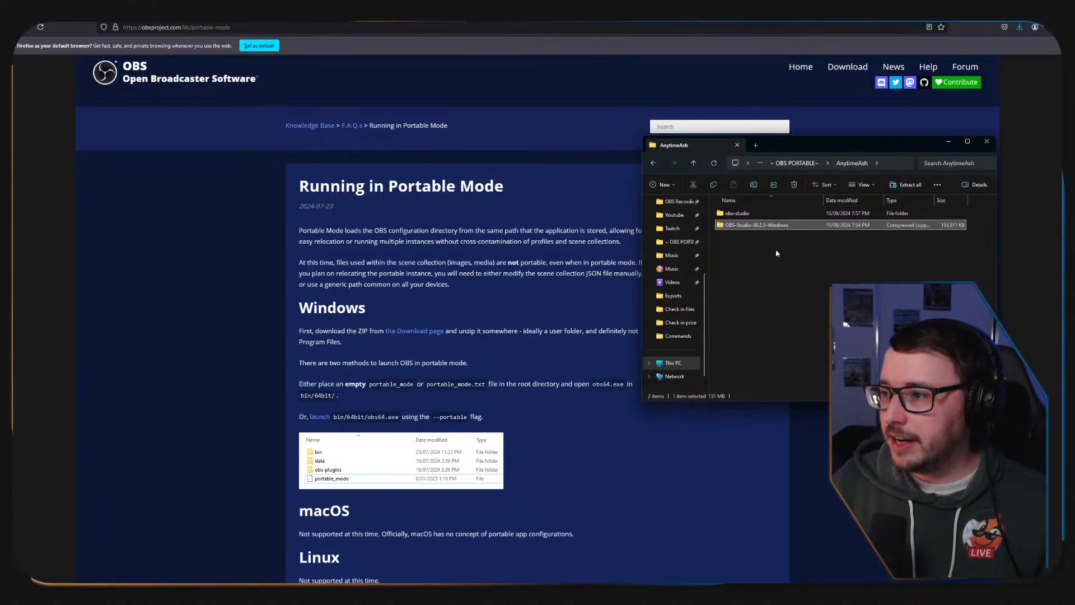
scroll(681, 250, up, 3)
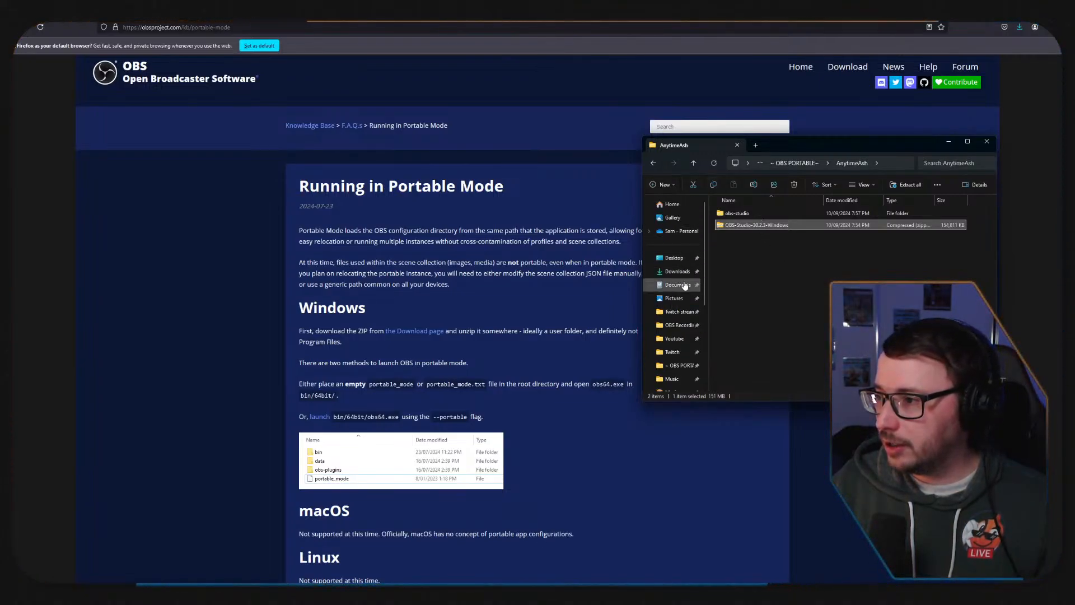
click(677, 271)
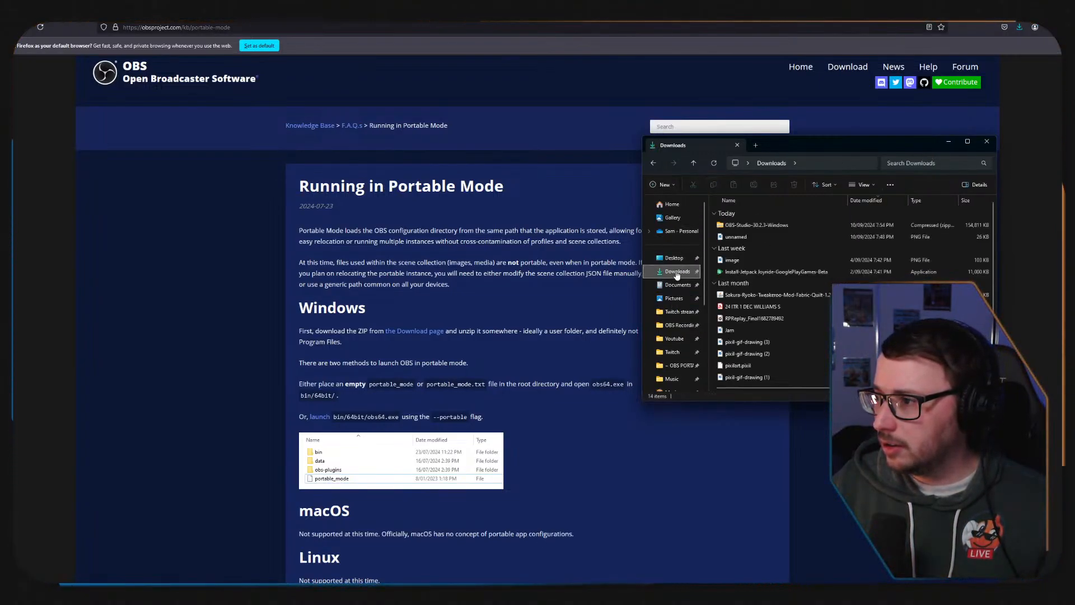
click(652, 165)
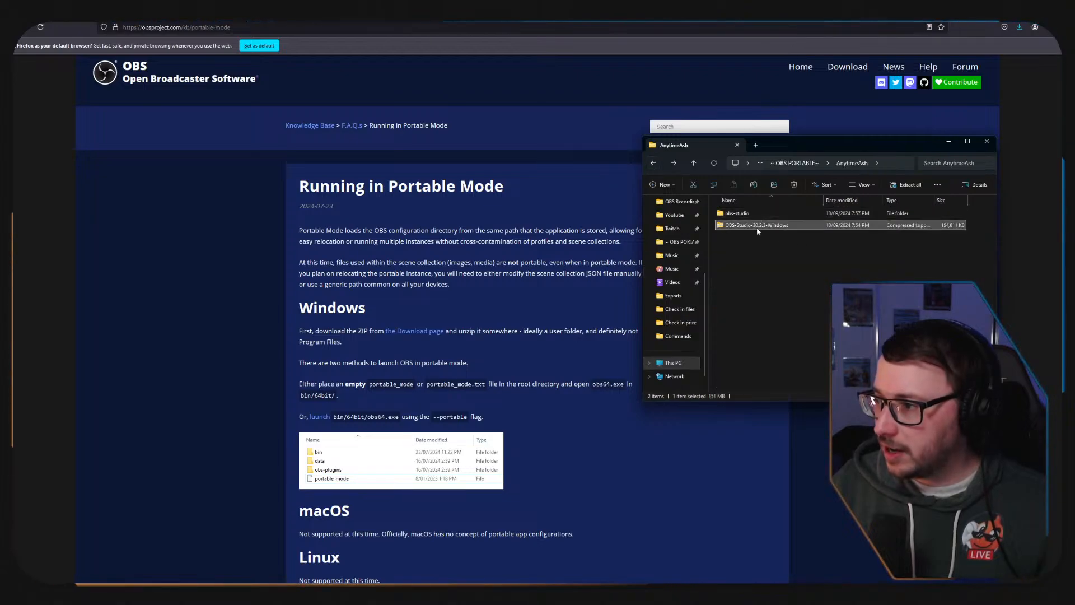
key(Delete)
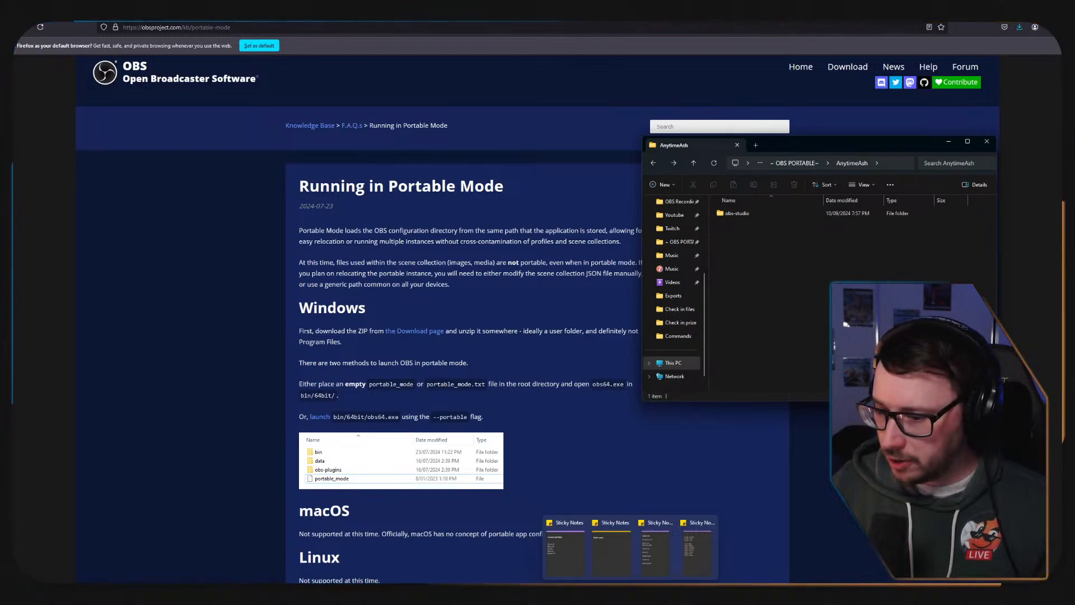
Bring both folder windows forward, showing AnytimeAsh in one and the Jazzlikebot folder in the other.
mouse_move(391, 593)
click(368, 555)
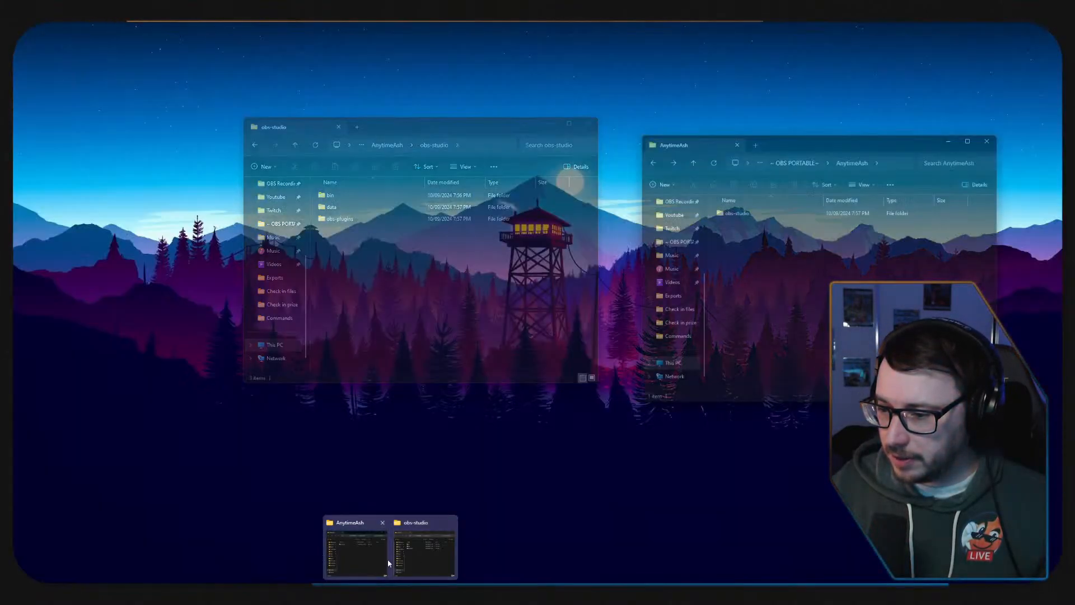
click(426, 561)
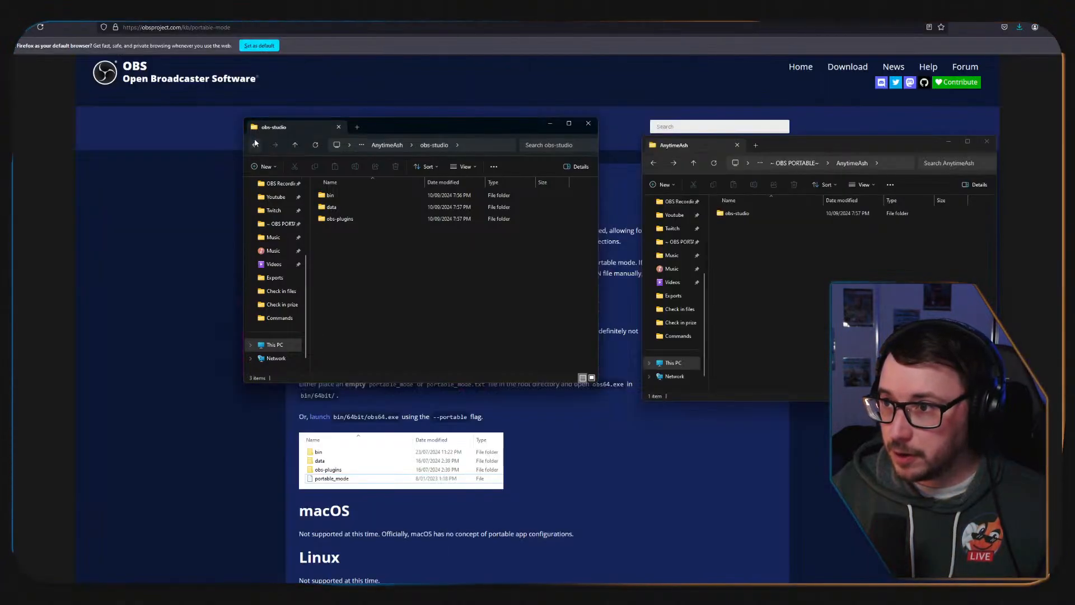
click(255, 145)
click(796, 165)
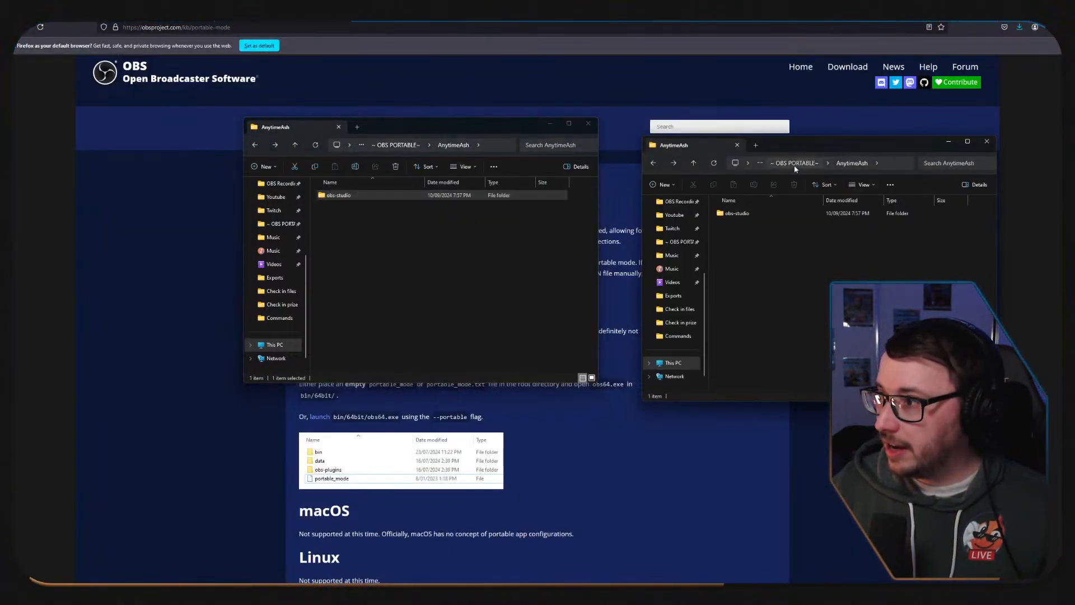
double_click(750, 225)
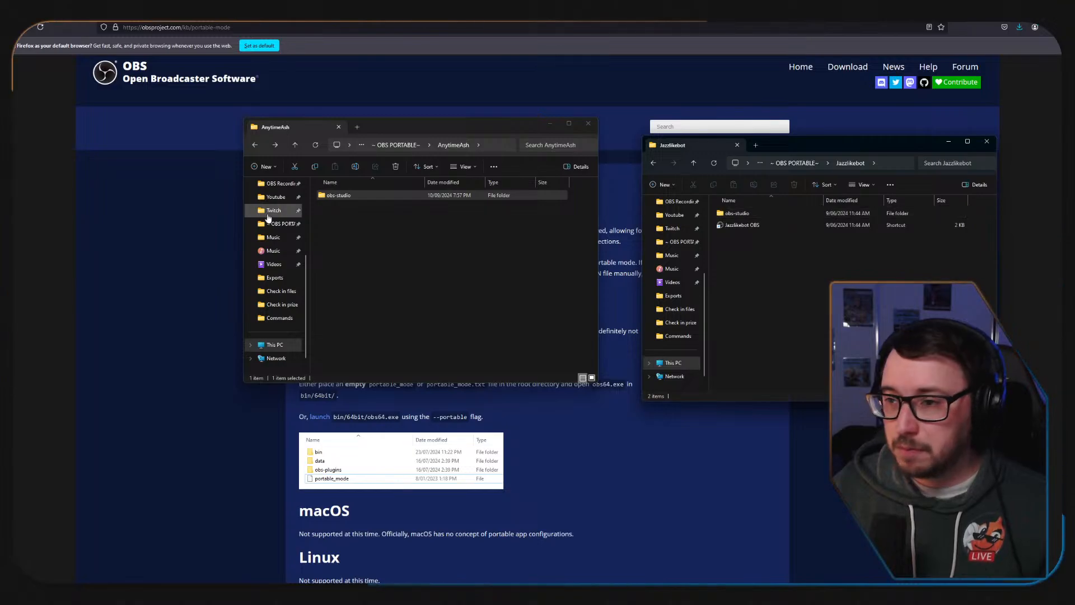
Check the computer's CPU load, memory usage and OBS Studio's resource use in Task Manager, and close it.
click(166, 475)
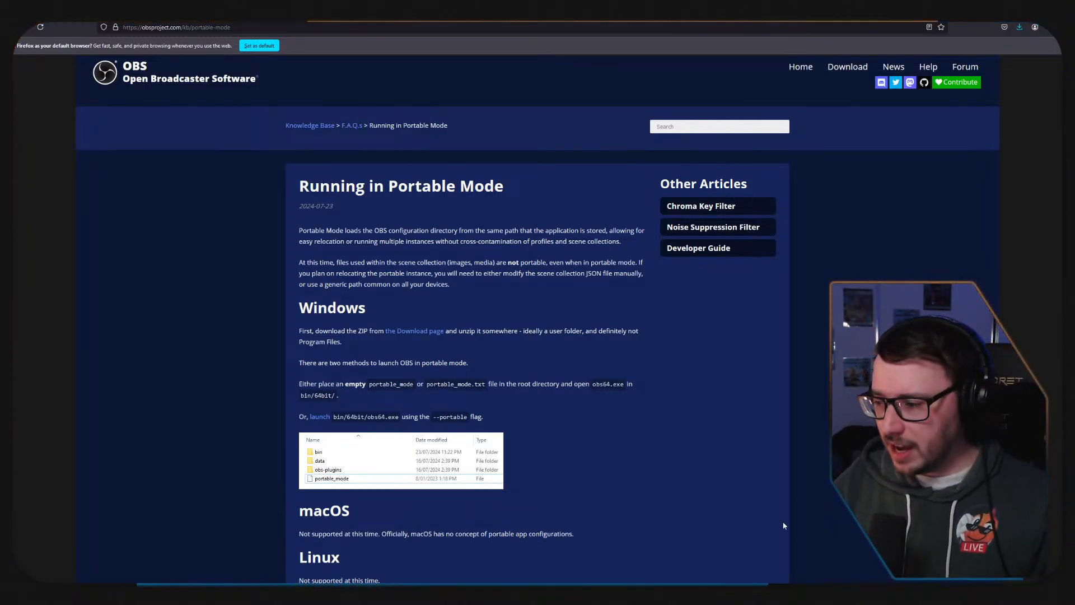
right_click(871, 594)
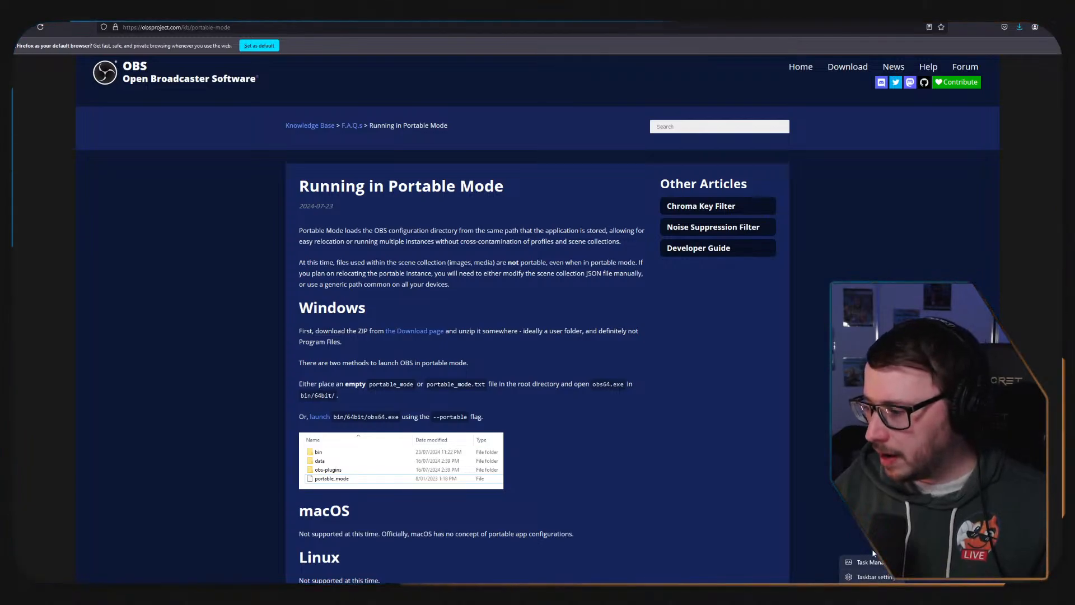
click(861, 566)
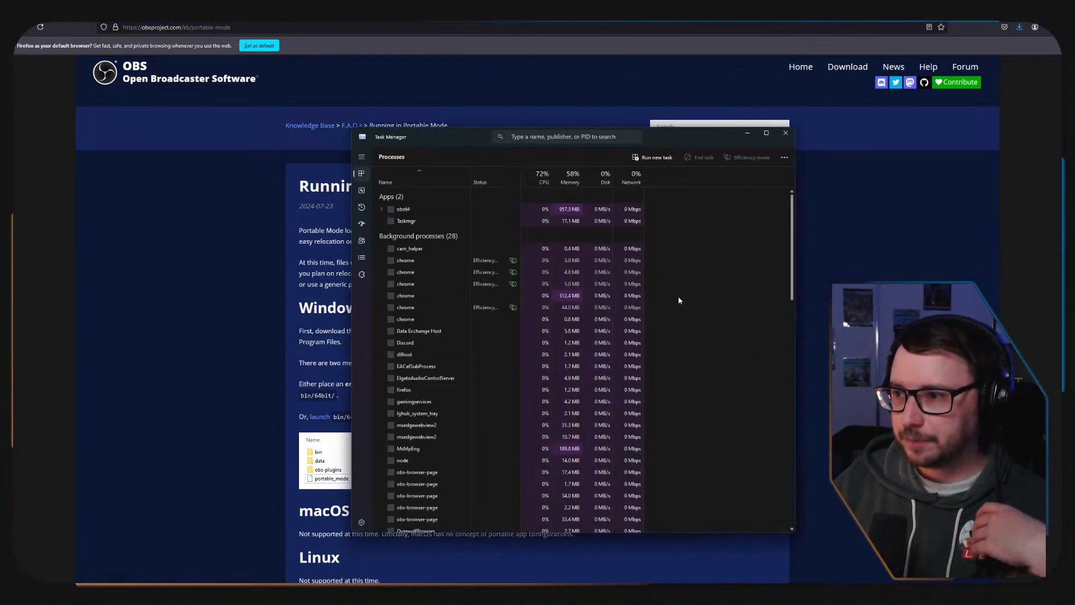
click(363, 191)
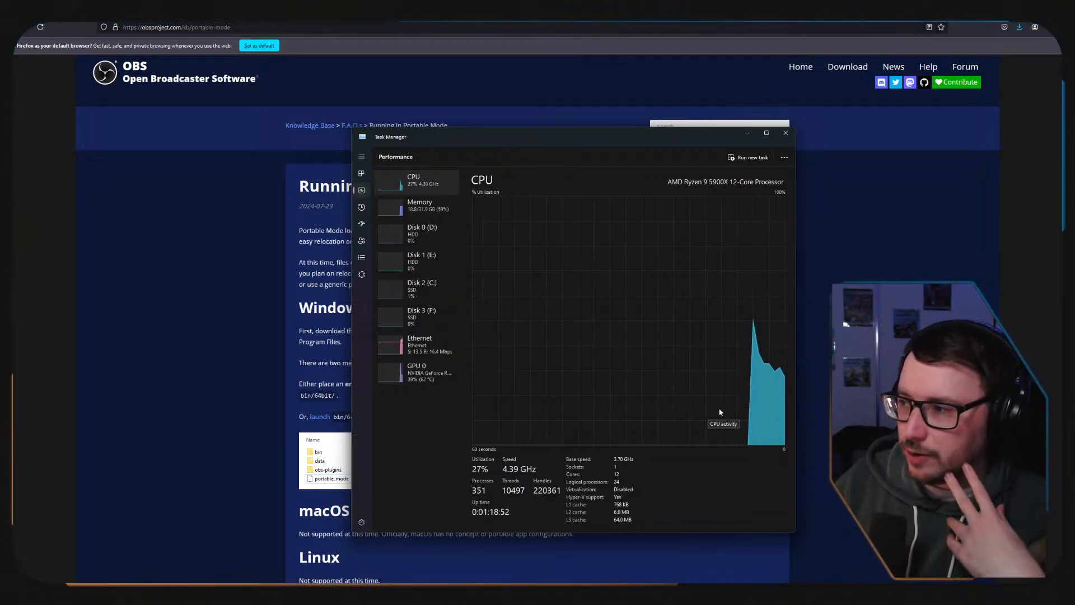
click(427, 208)
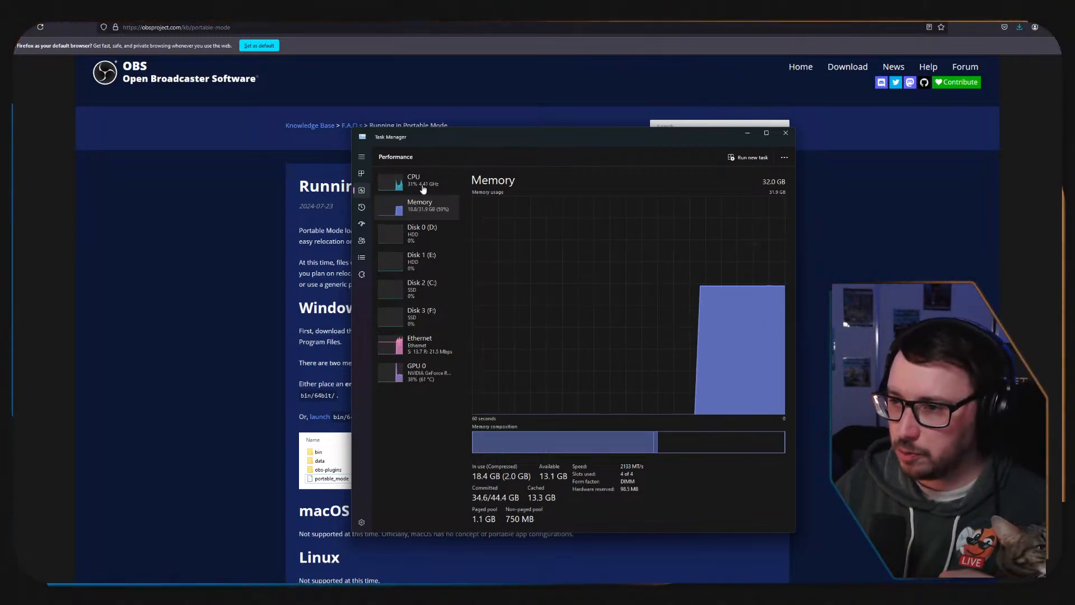
click(365, 175)
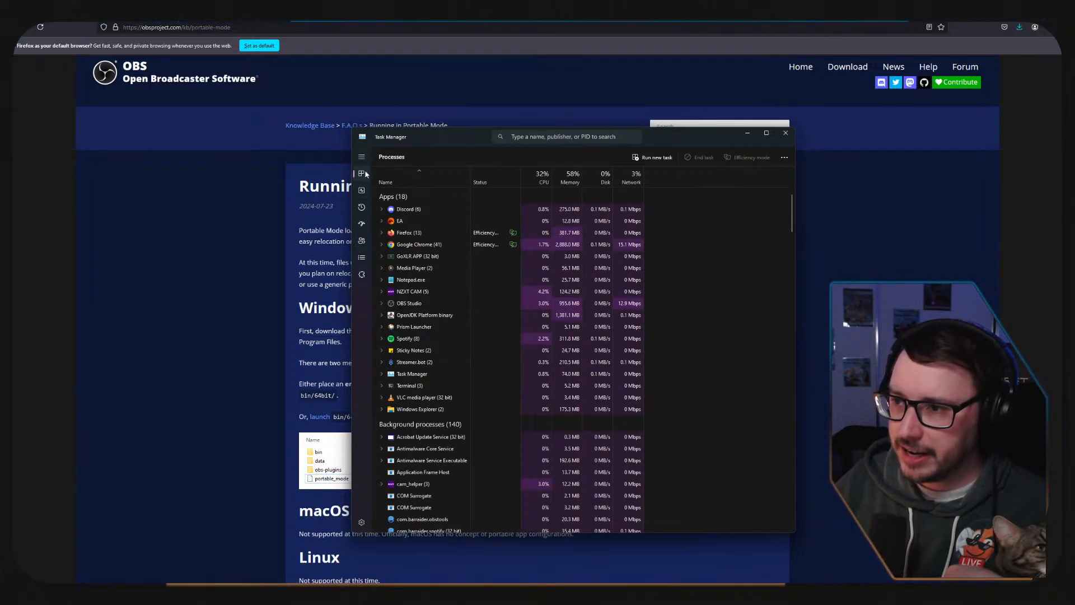
click(412, 303)
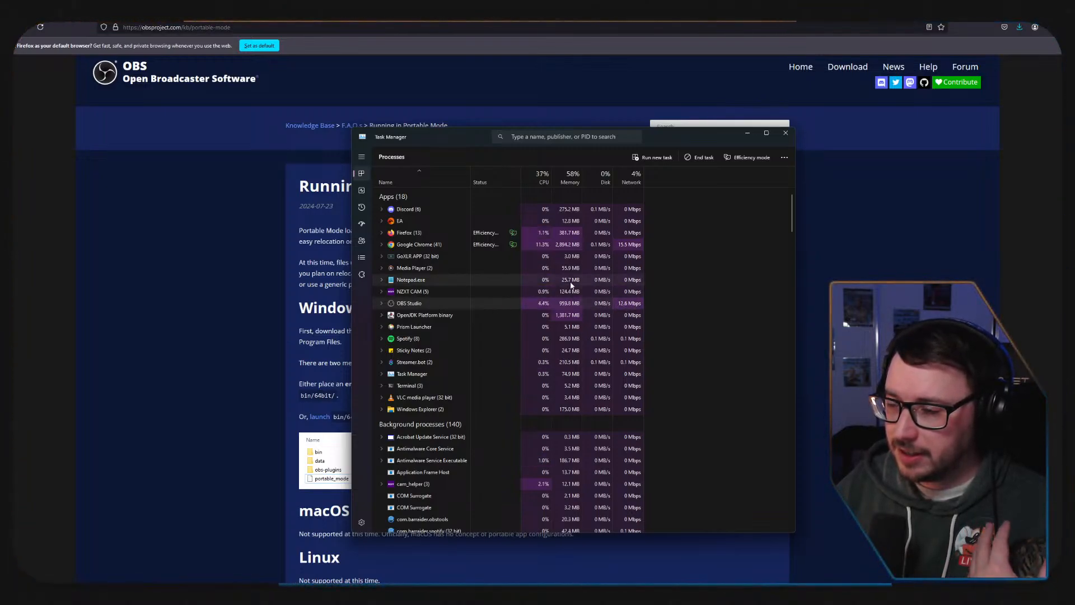
click(787, 137)
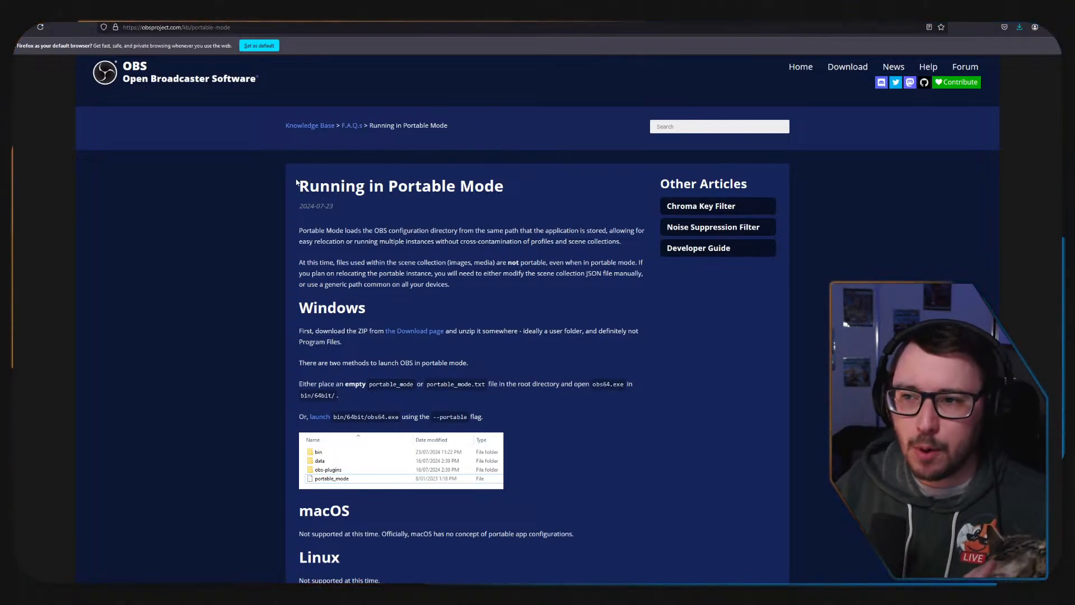
Highlight the article's title and its Windows instruction about placing an empty portable_mode file and opening obs64.exe in bin/64bit/.
drag(306, 187, 507, 185)
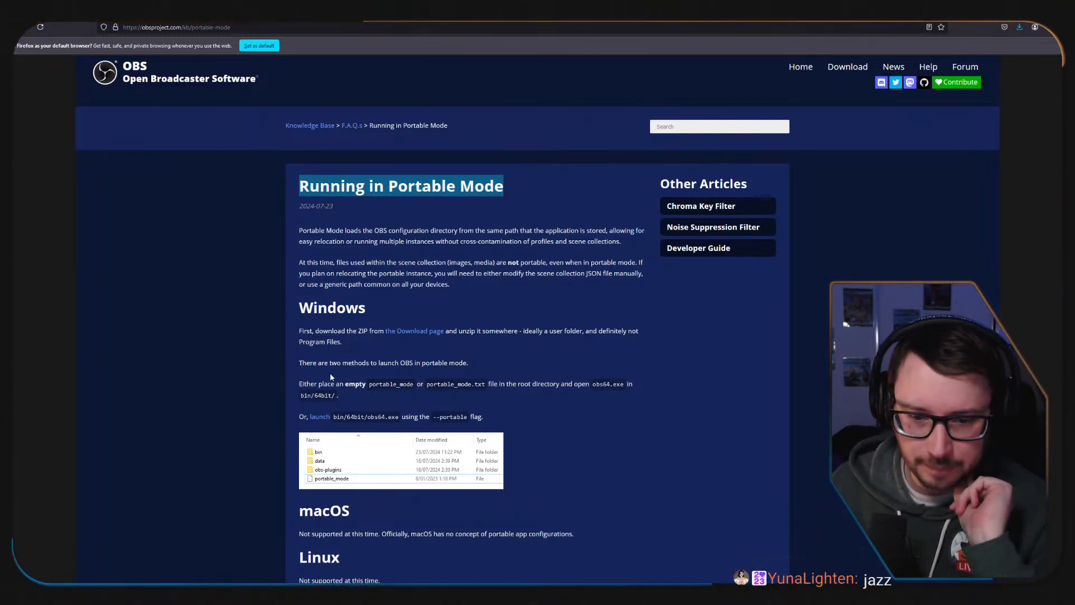
drag(299, 384, 545, 394)
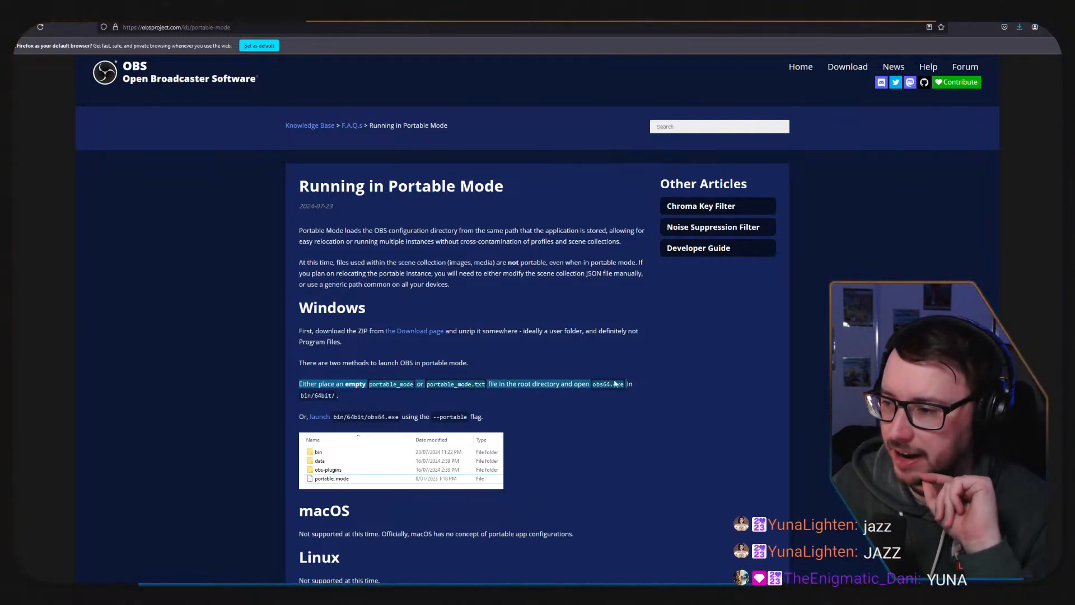
mouse_move(615, 383)
mouse_down()
mouse_move(639, 391)
mouse_move(631, 397)
mouse_up()
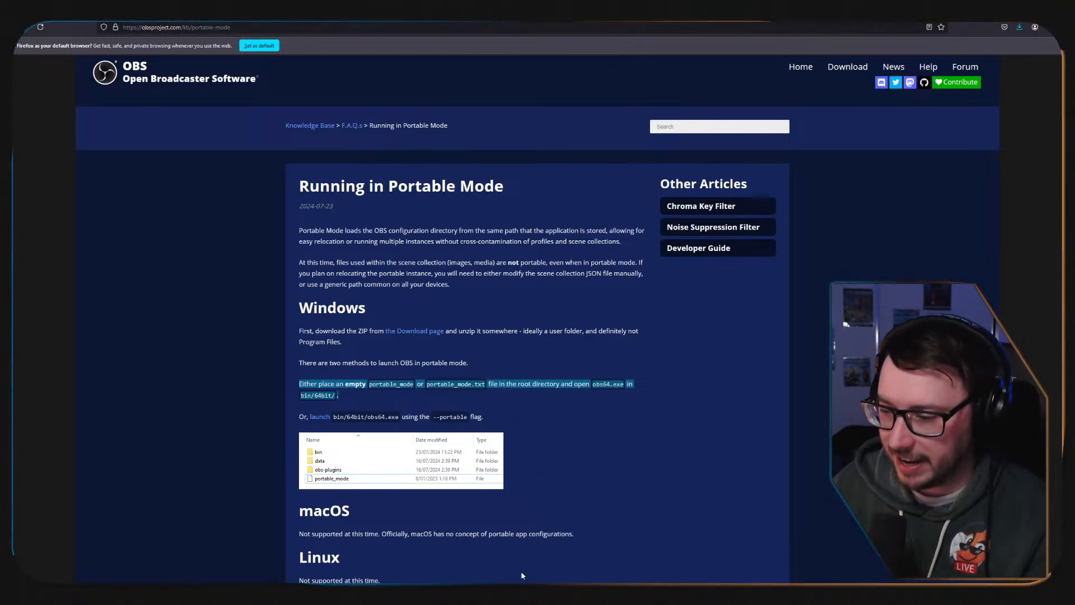
Copy obs_portable_mode.txt from Jazzlikebot's obs-studio folder into the obs-studio folder of AnytimeAsh.
click(409, 562)
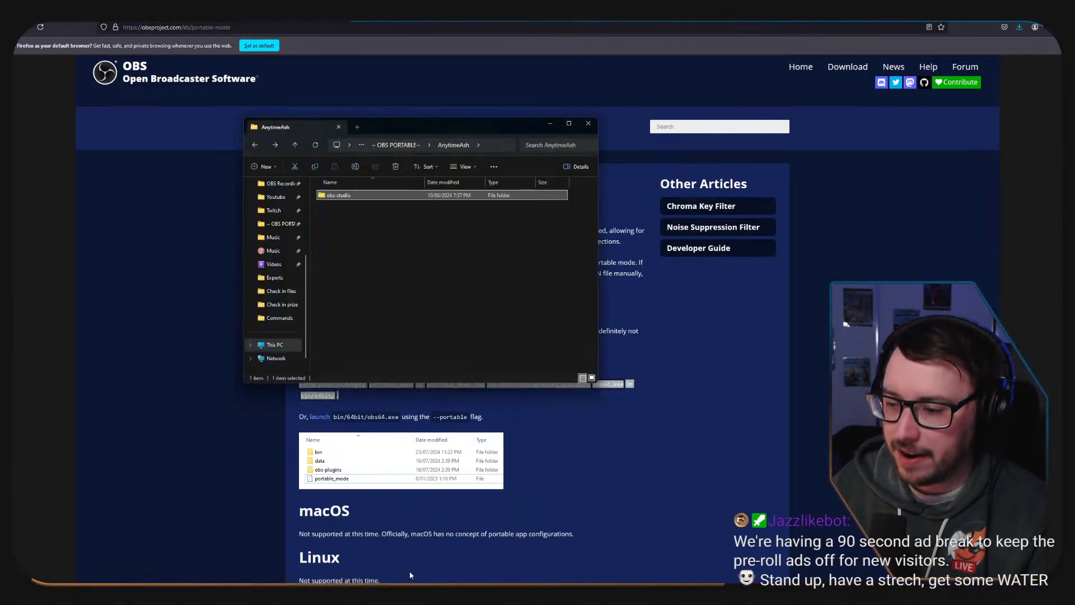
click(371, 555)
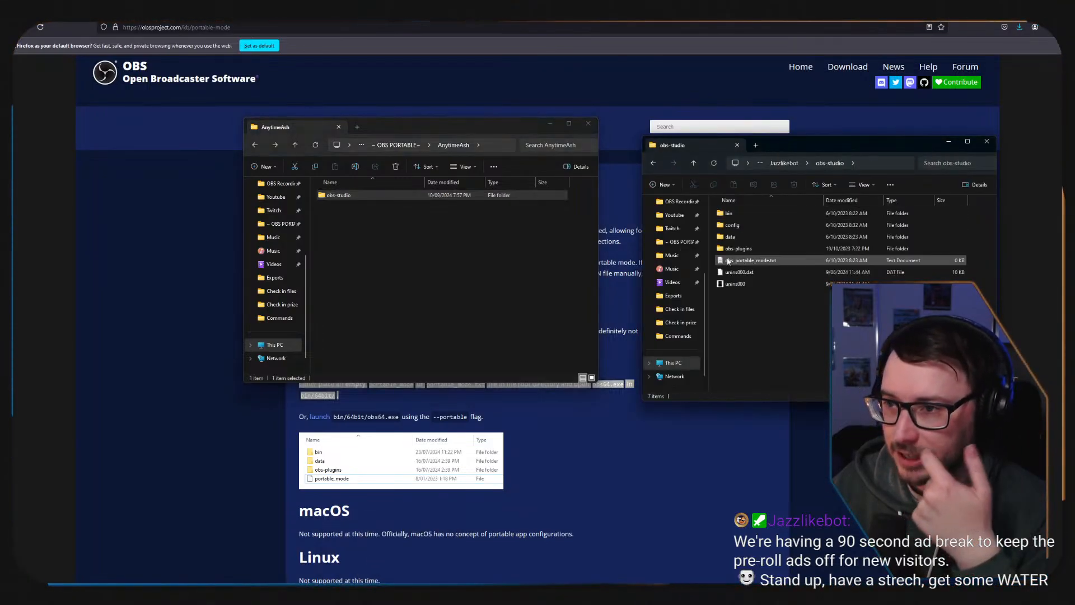
double_click(344, 196)
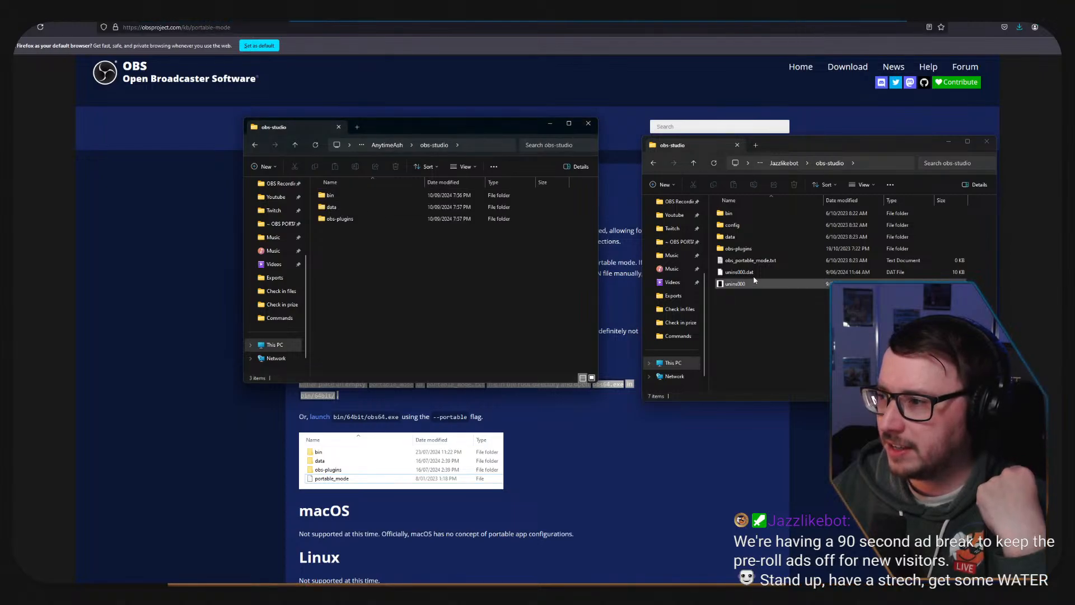
click(774, 264)
mouse_move(742, 261)
mouse_down()
mouse_move(442, 270)
mouse_move(738, 269)
mouse_move(771, 254)
mouse_move(762, 263)
mouse_up()
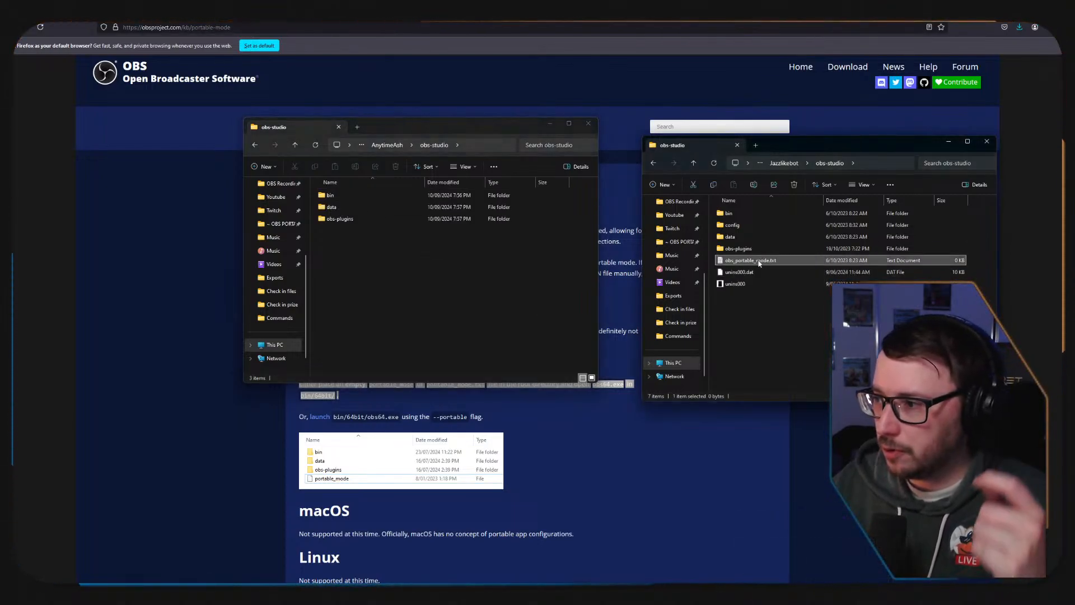
right_click(762, 262)
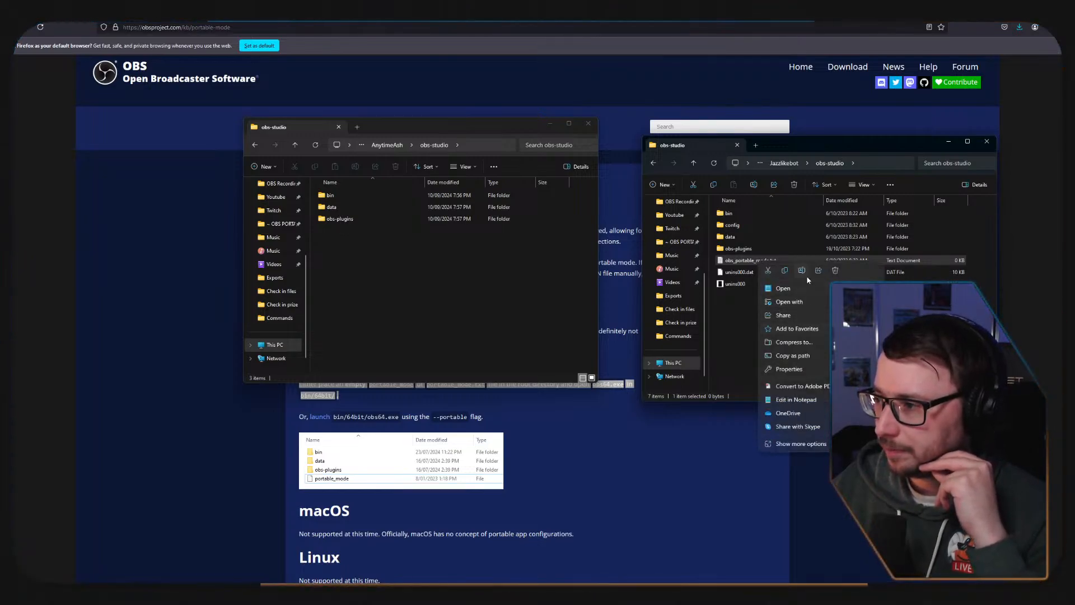
click(786, 272)
right_click(381, 266)
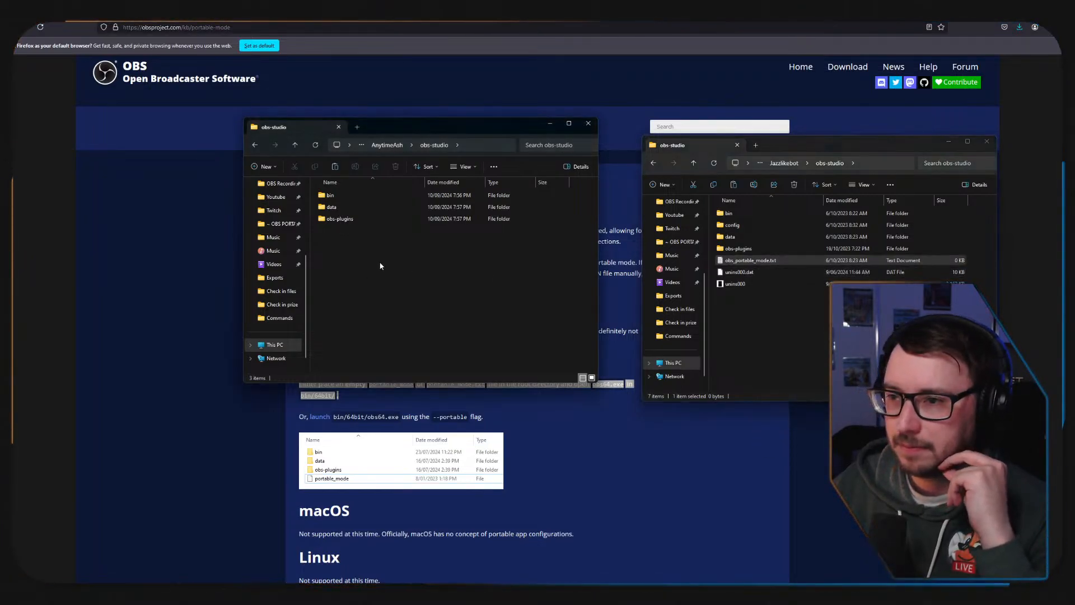
click(391, 272)
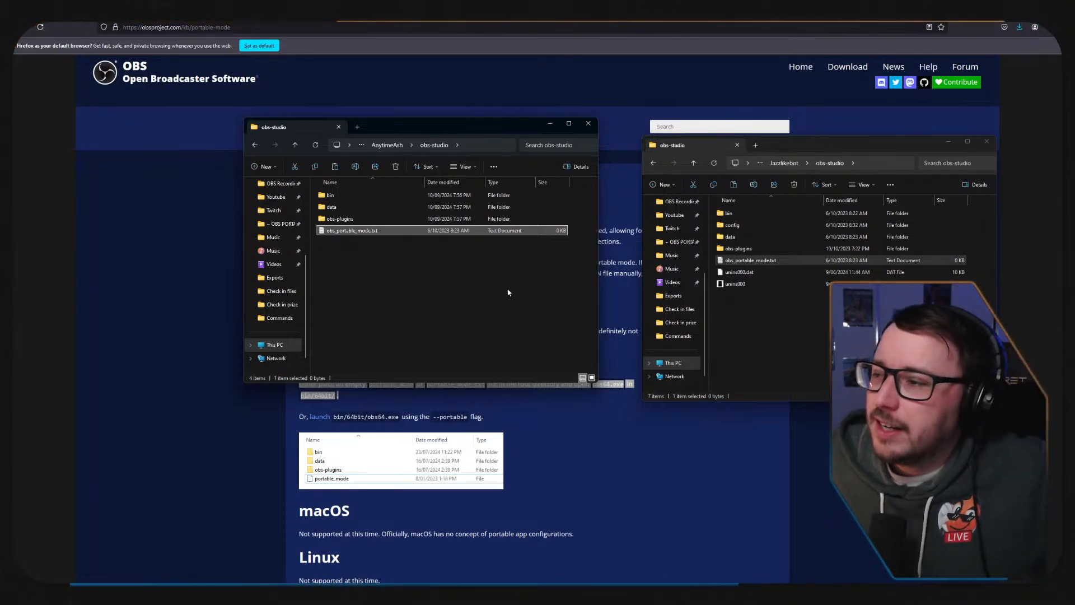
Try placing a copy of the obs64 application from obs-studio's bin\64bit folder directly in the AnytimeAsh folder.
double_click(352, 196)
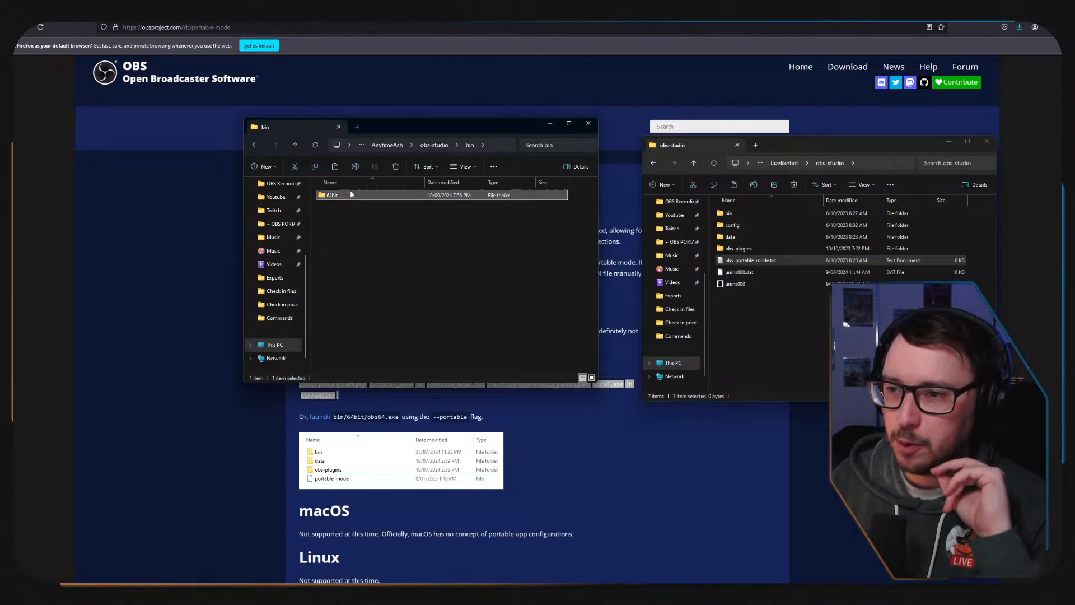
double_click(350, 194)
scroll(386, 287, down, 5)
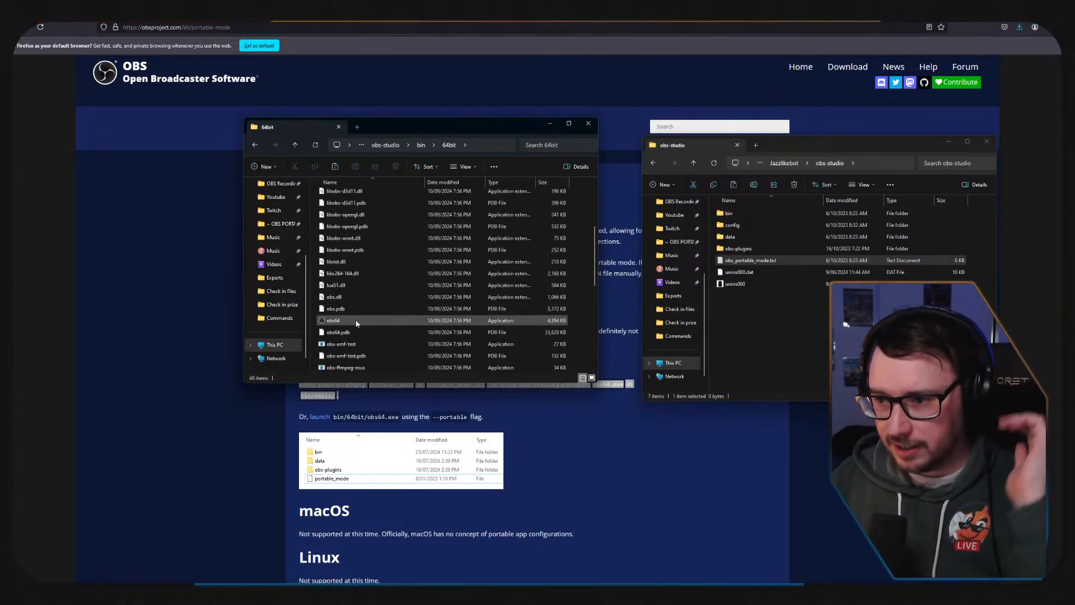
right_click(345, 321)
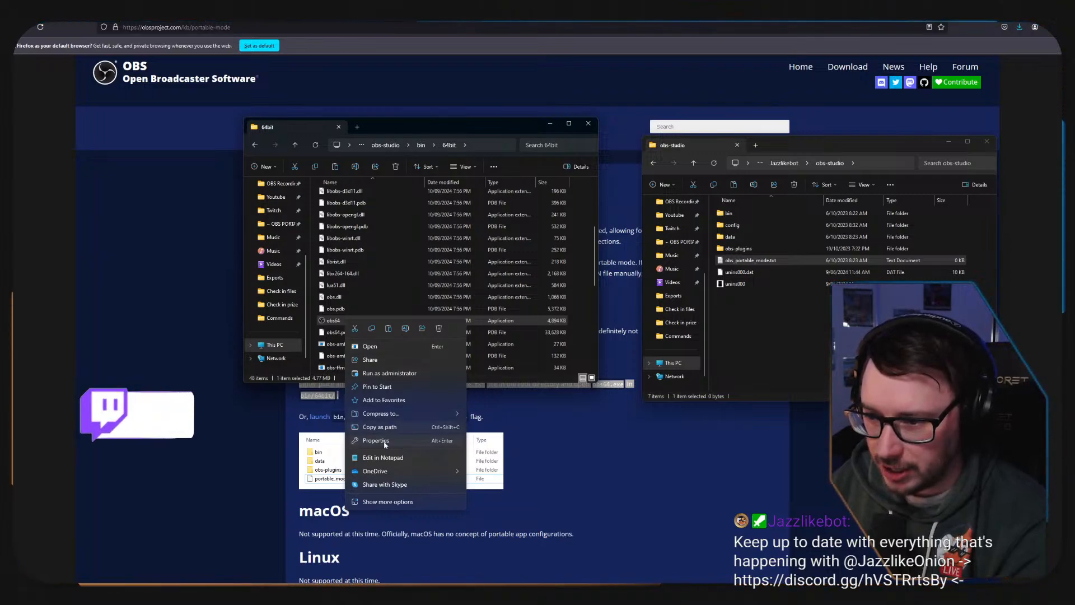
click(373, 331)
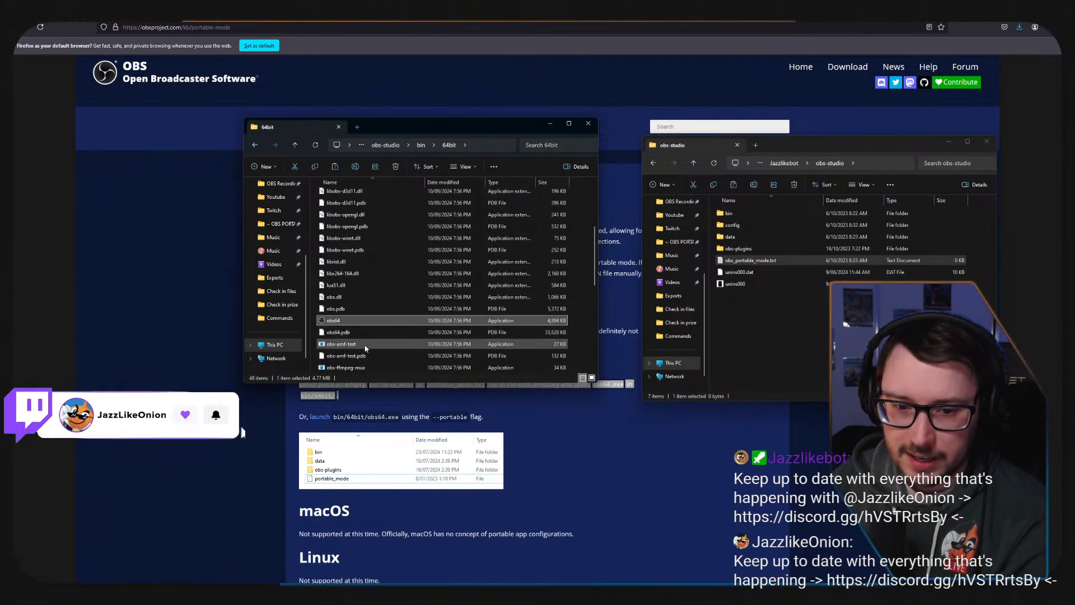
click(255, 145)
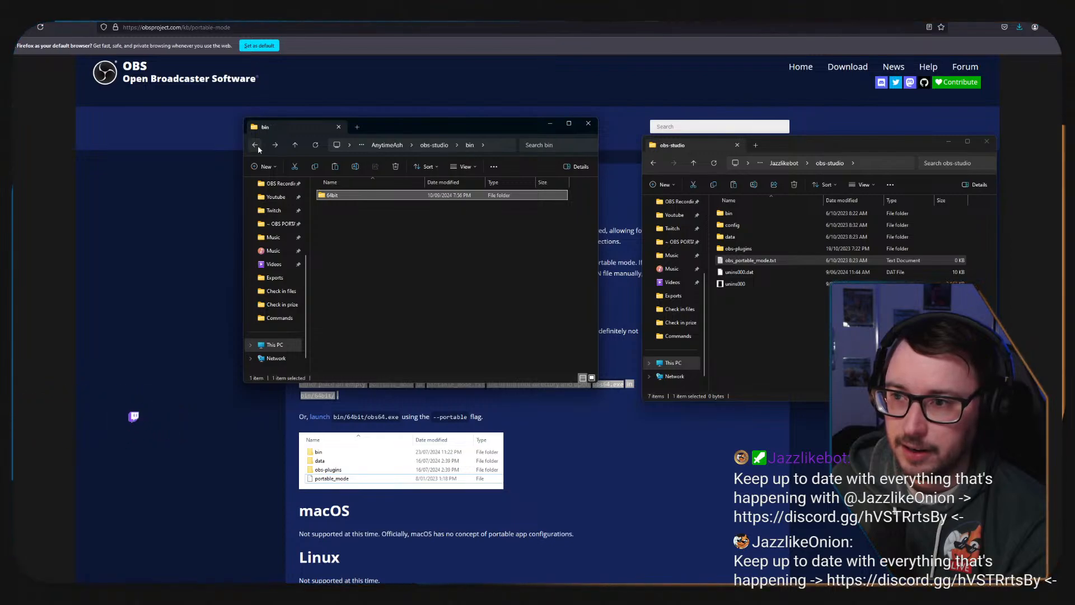
click(255, 145)
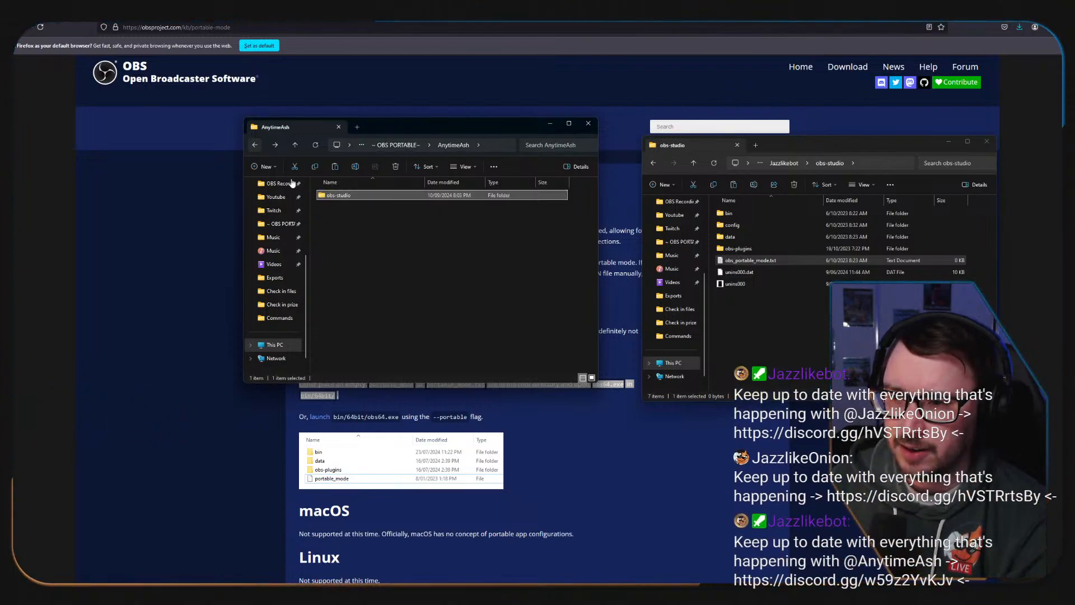
right_click(356, 226)
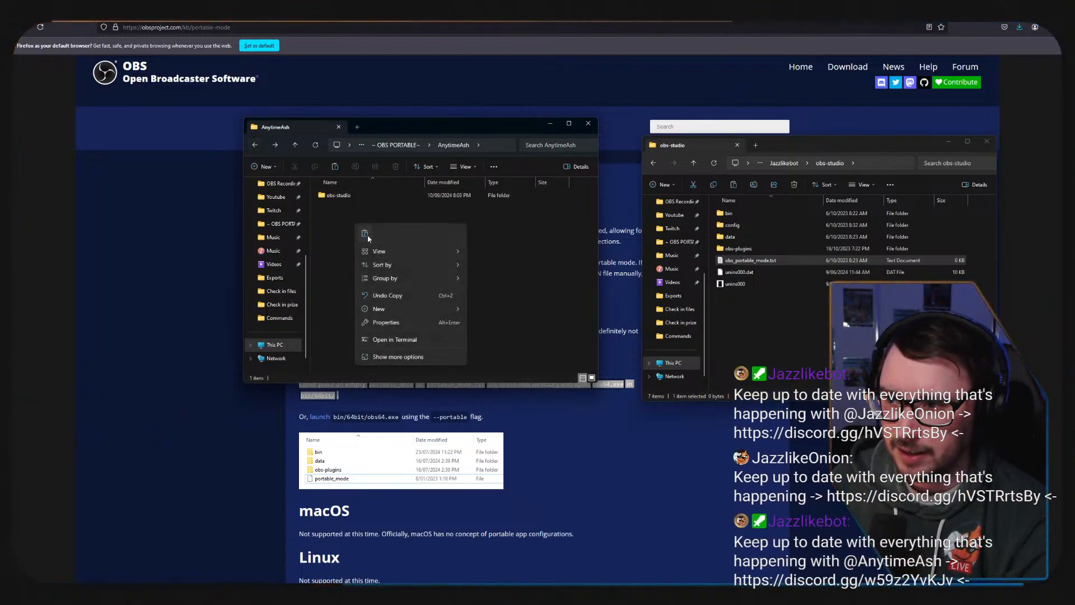
click(366, 235)
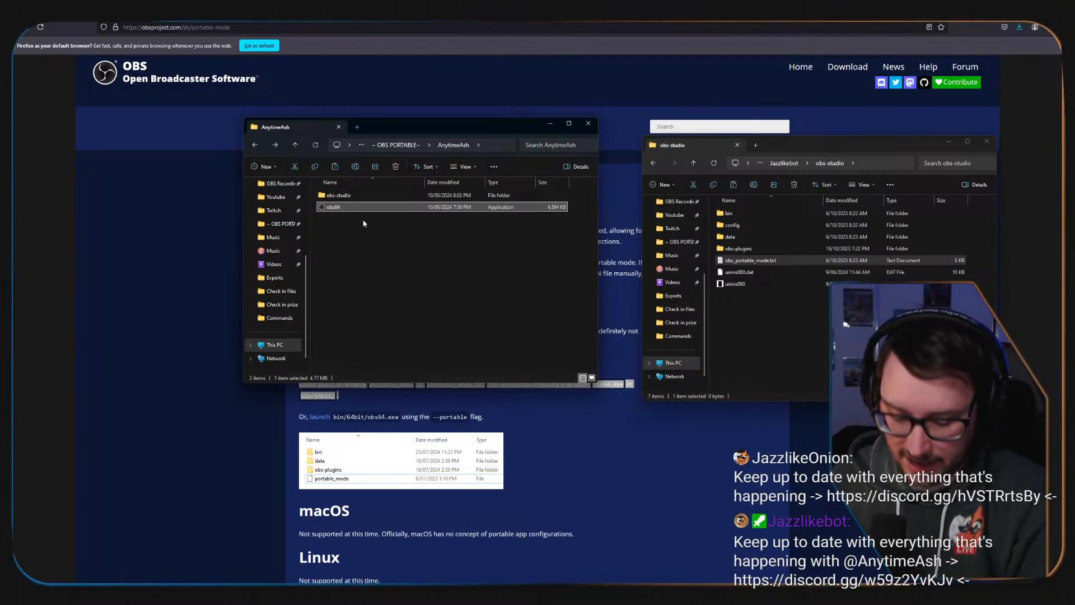
Copy the file path of obs64 in bin\64bit and try to paste it into the AnytimeAsh folder.
double_click(337, 196)
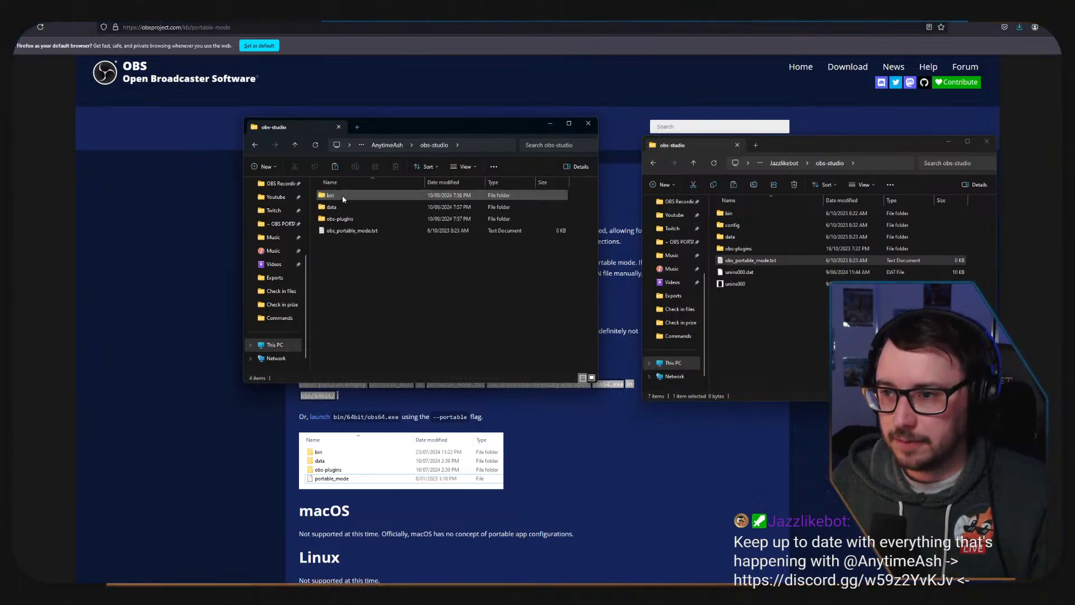
double_click(343, 195)
double_click(343, 196)
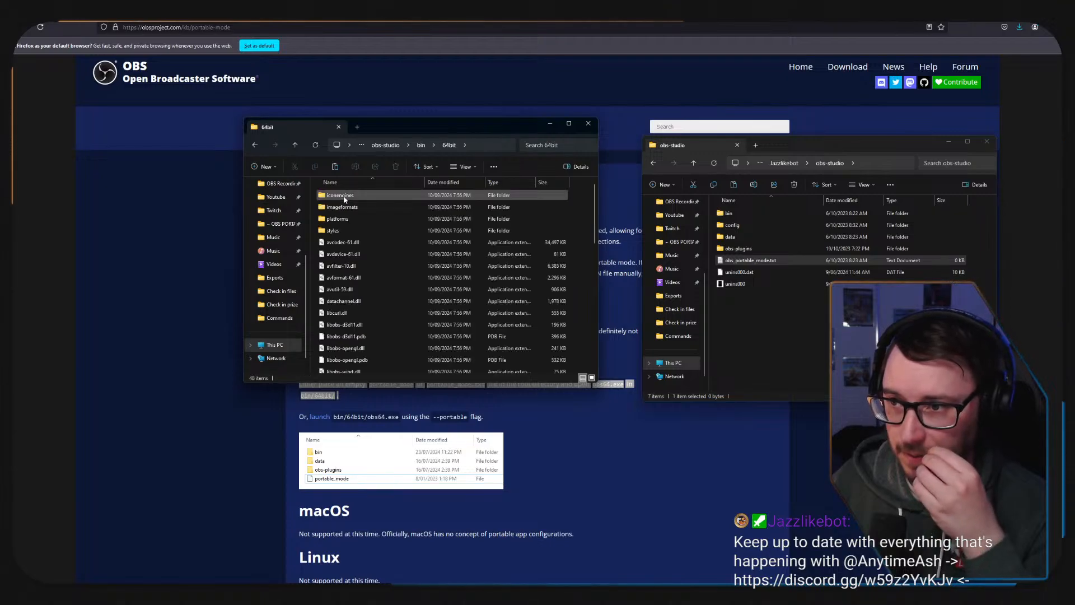
scroll(350, 264, down, 5)
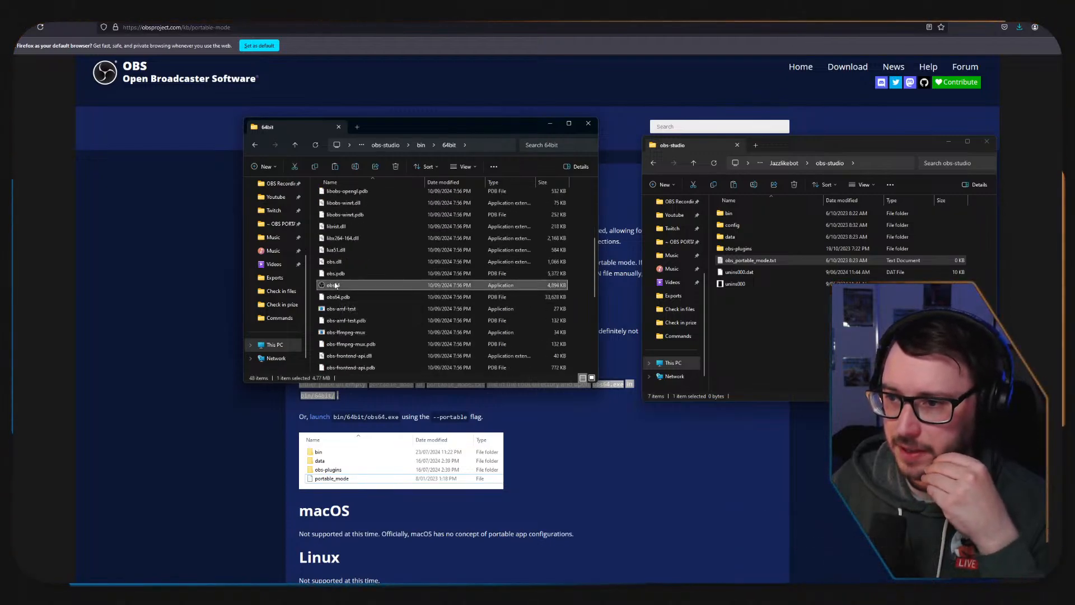
right_click(334, 286)
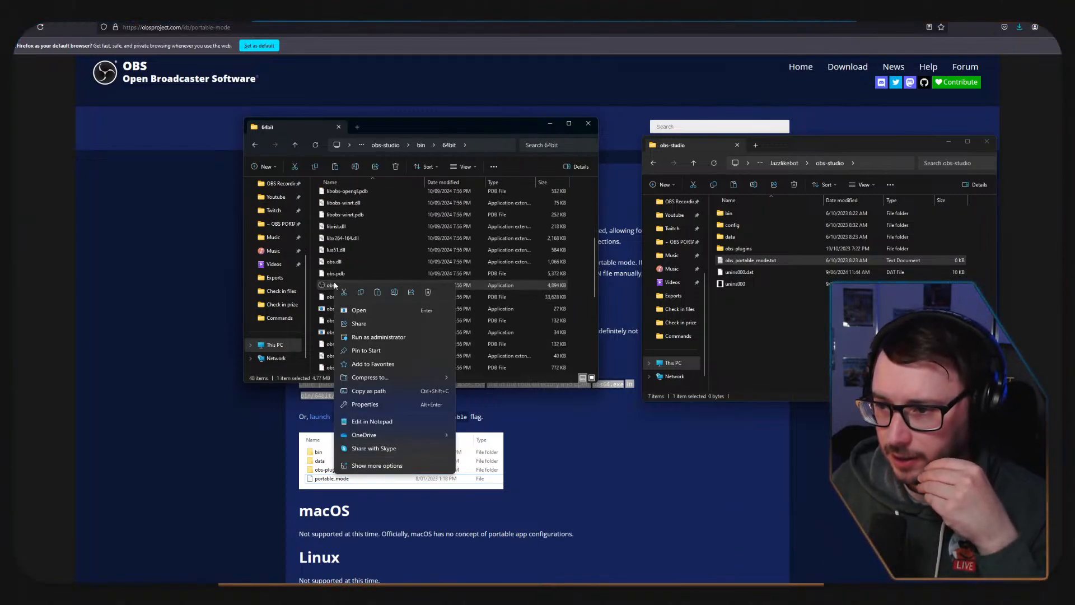
click(388, 391)
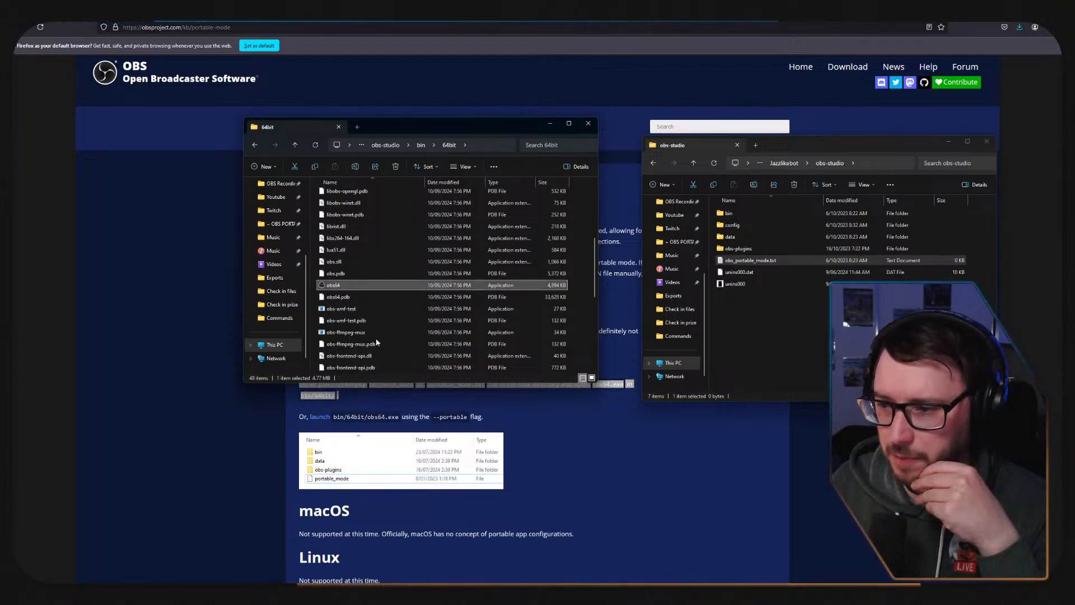
click(256, 146)
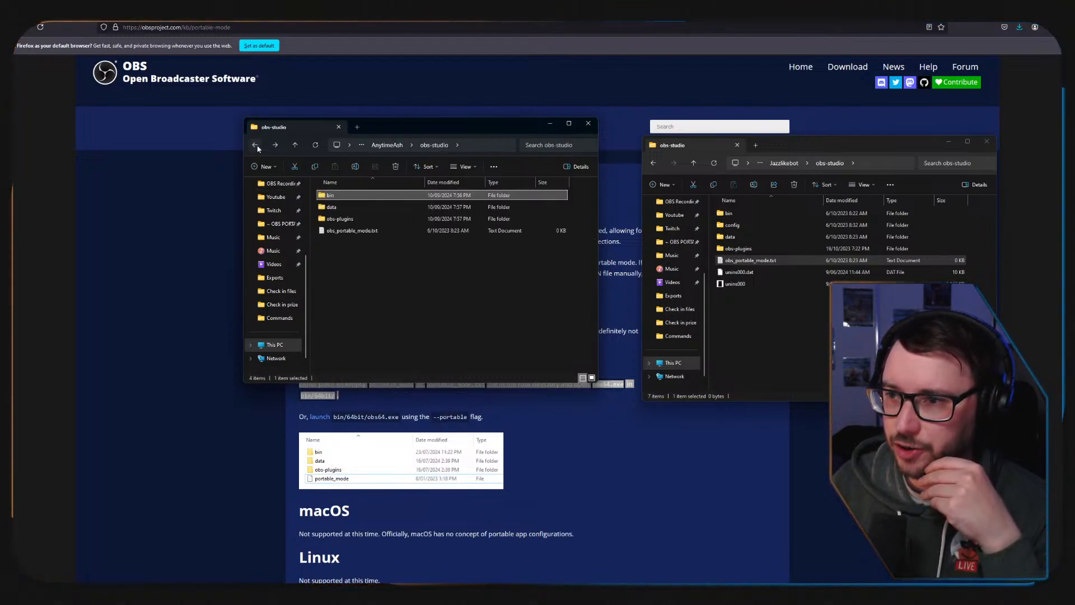
click(256, 146)
right_click(371, 234)
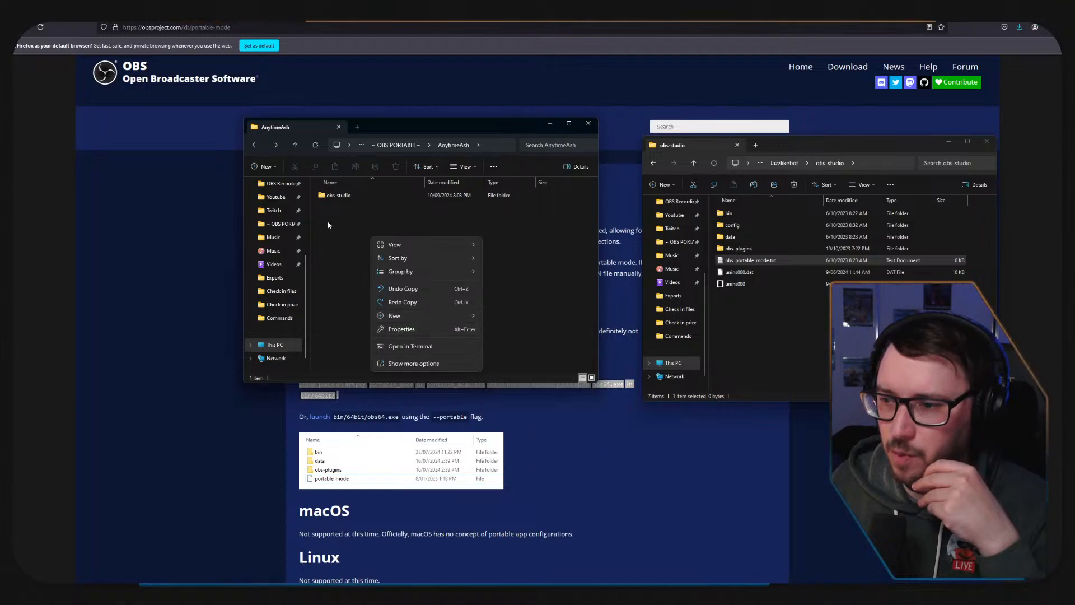
click(348, 202)
Create a shortcut to the obs64 application inside AnytimeAsh's obs-studio\bin\64bit folder.
double_click(345, 196)
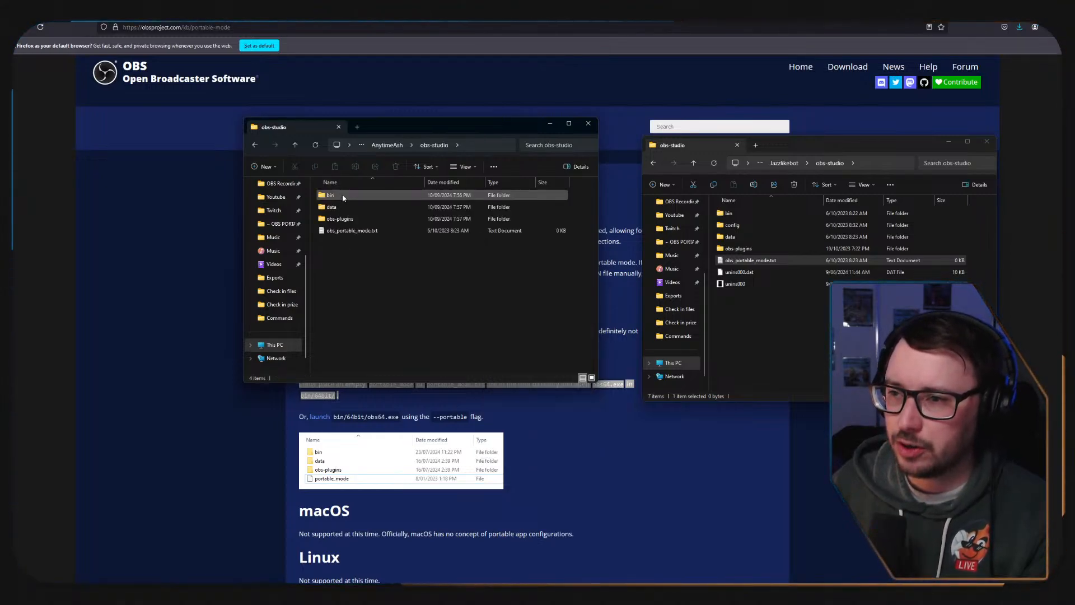
double_click(343, 197)
double_click(344, 196)
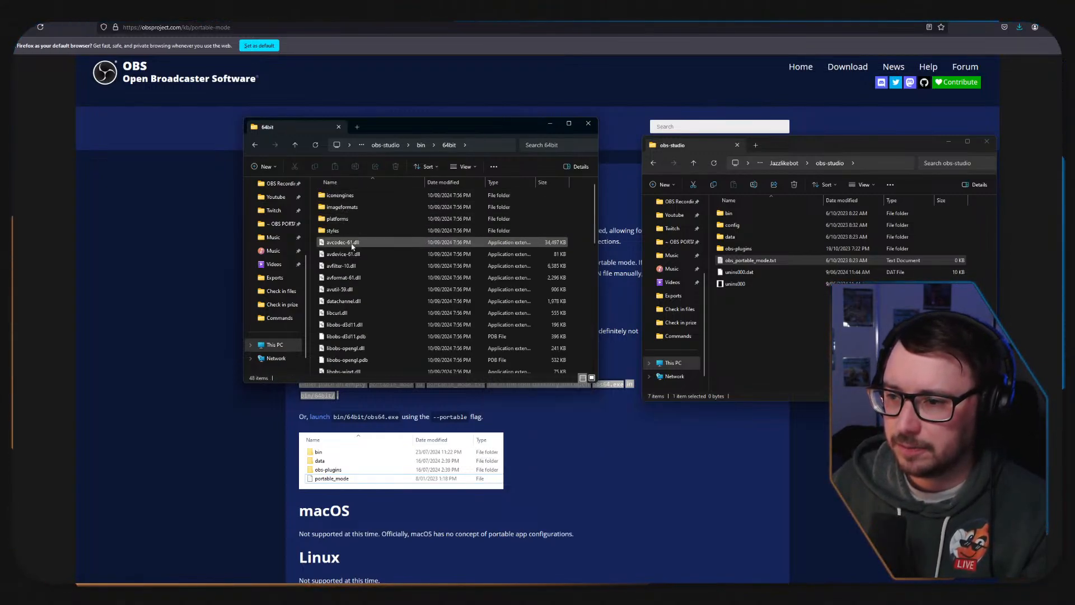
scroll(364, 269, down, 5)
right_click(339, 356)
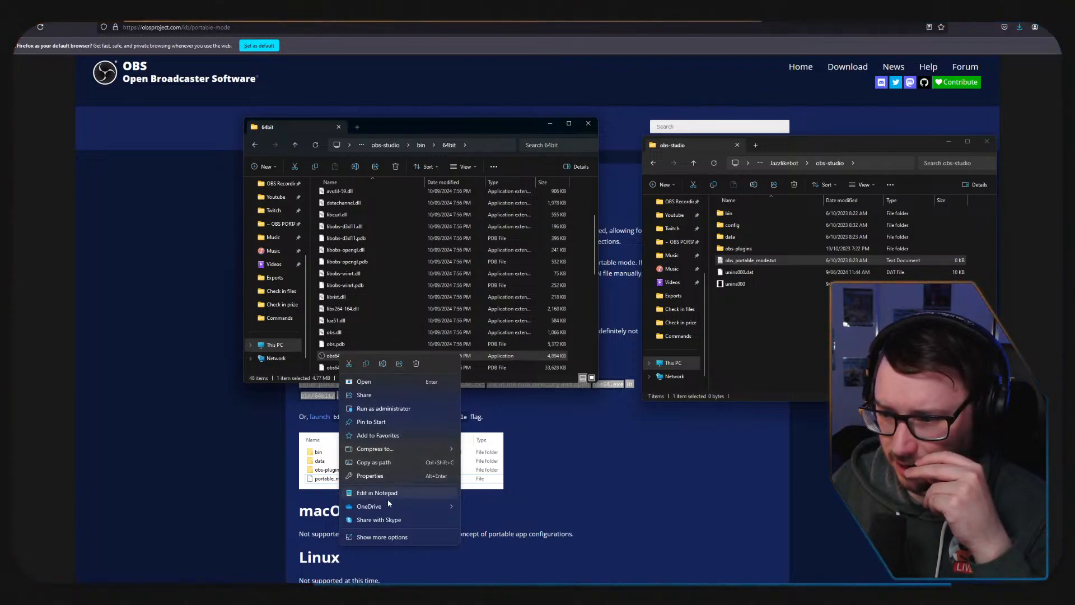
click(375, 541)
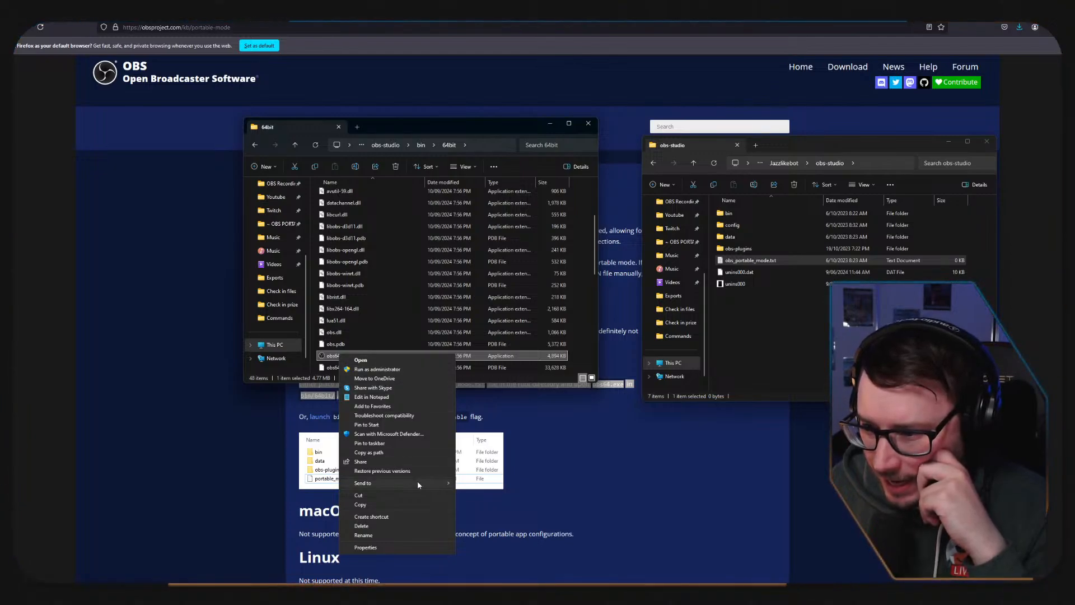
mouse_move(417, 483)
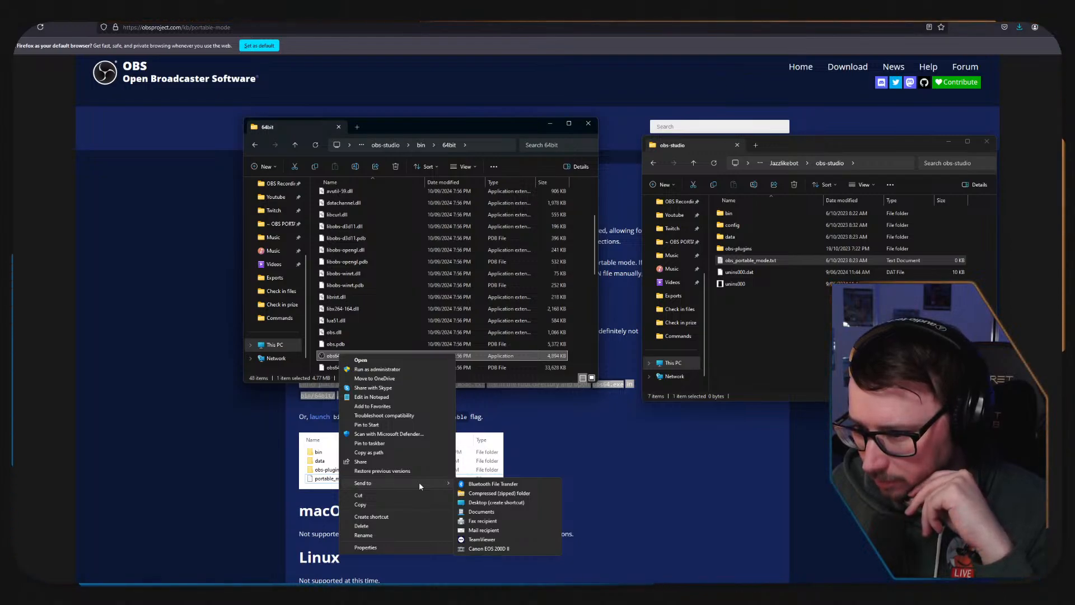
click(389, 516)
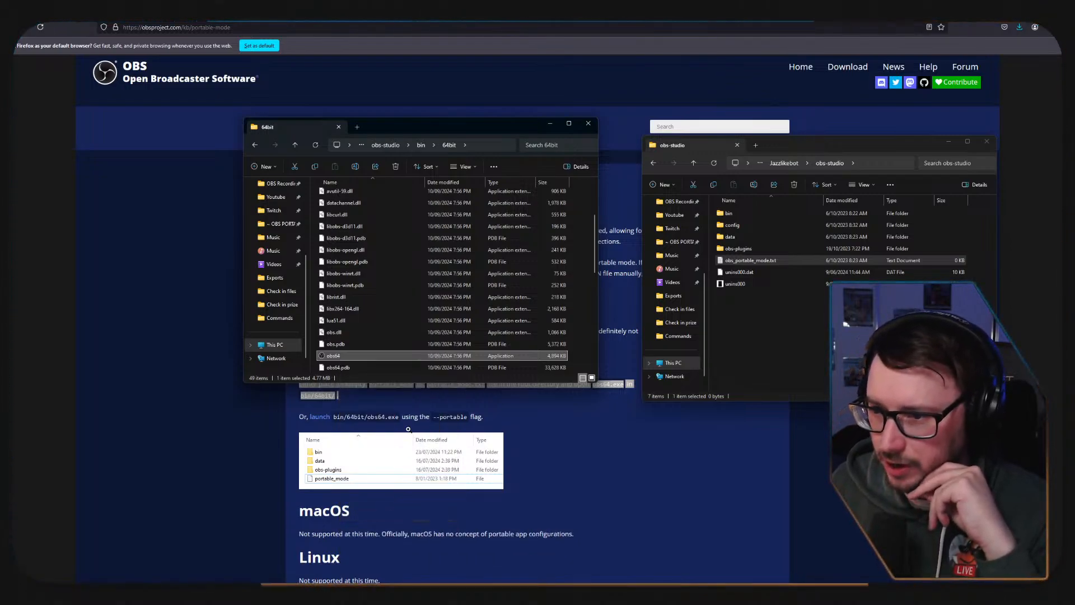
Create a second shortcut to obs64 in the 64bit folder and delete that duplicate.
scroll(379, 311, down, 2)
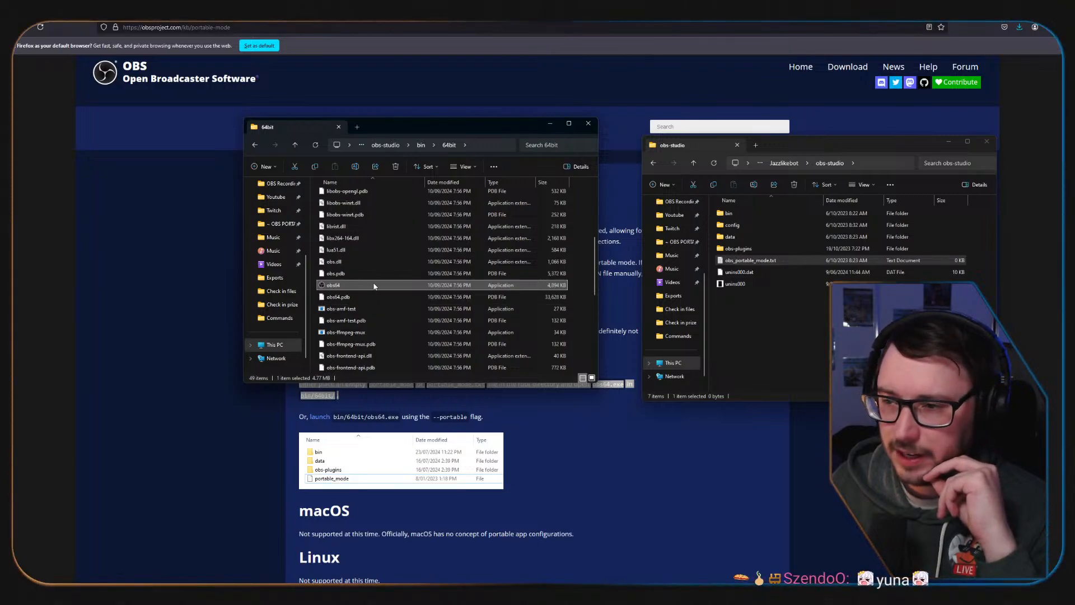
right_click(377, 288)
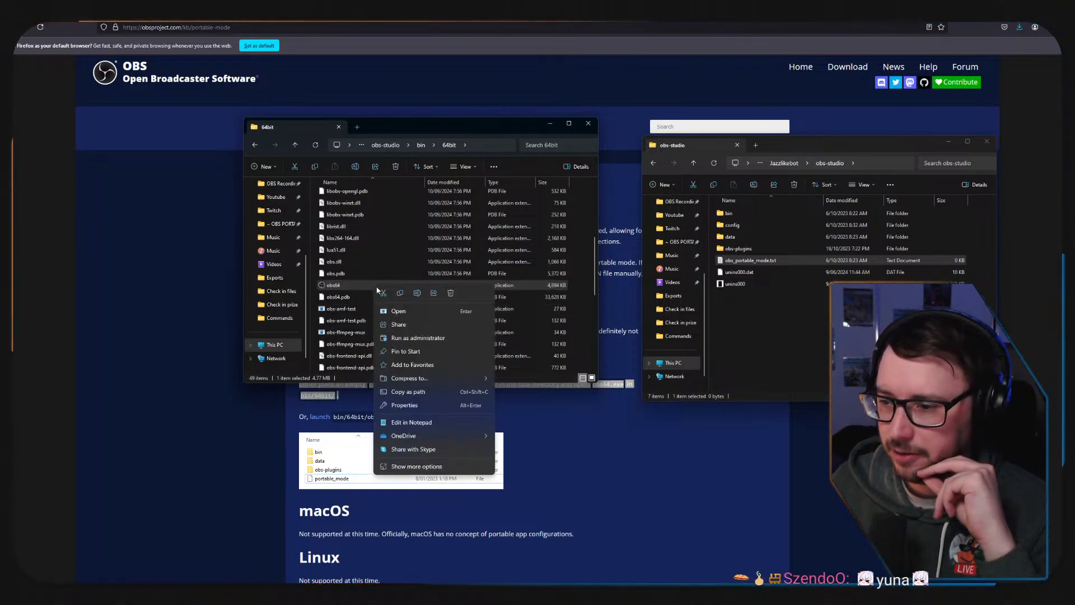
click(432, 470)
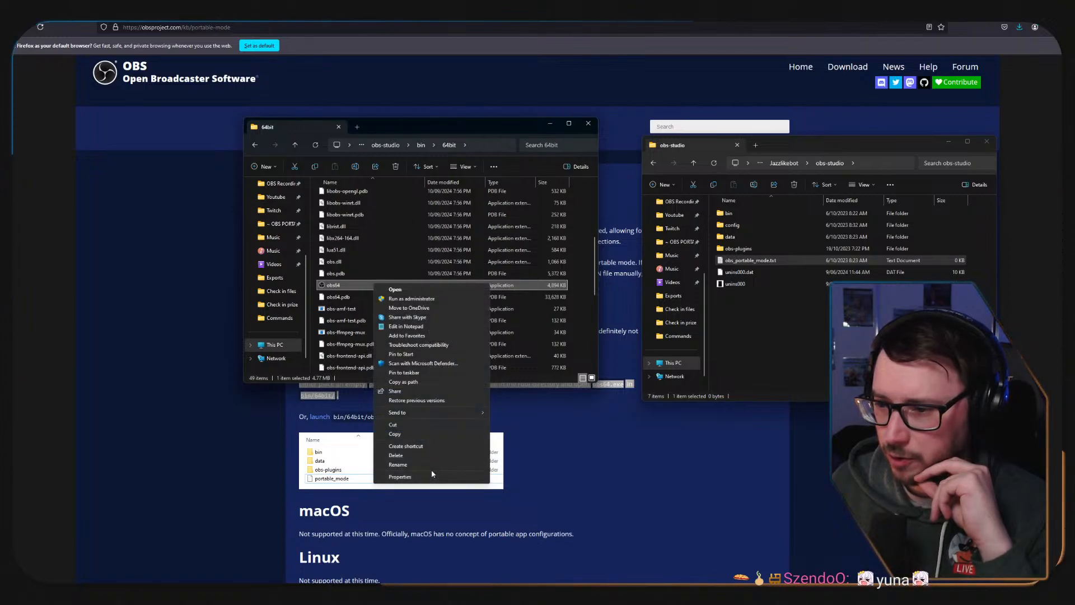
click(431, 446)
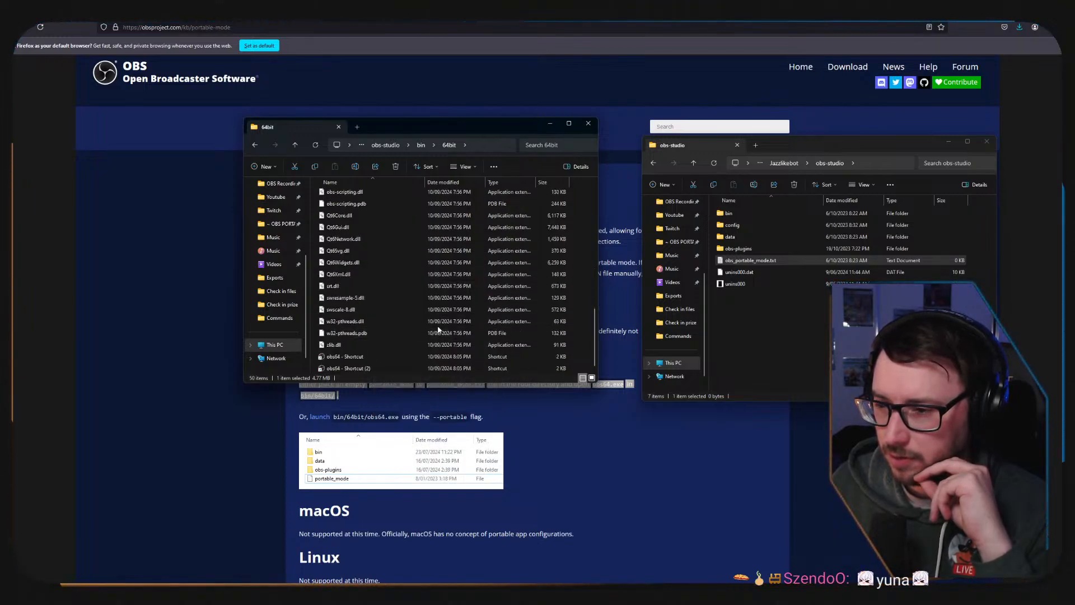
click(360, 369)
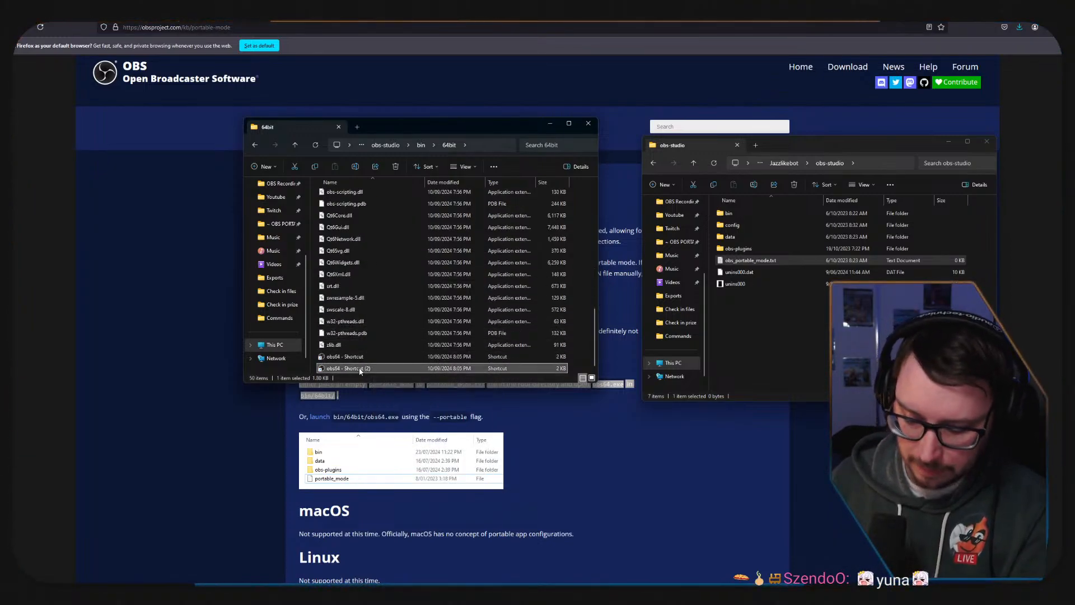
key(Delete)
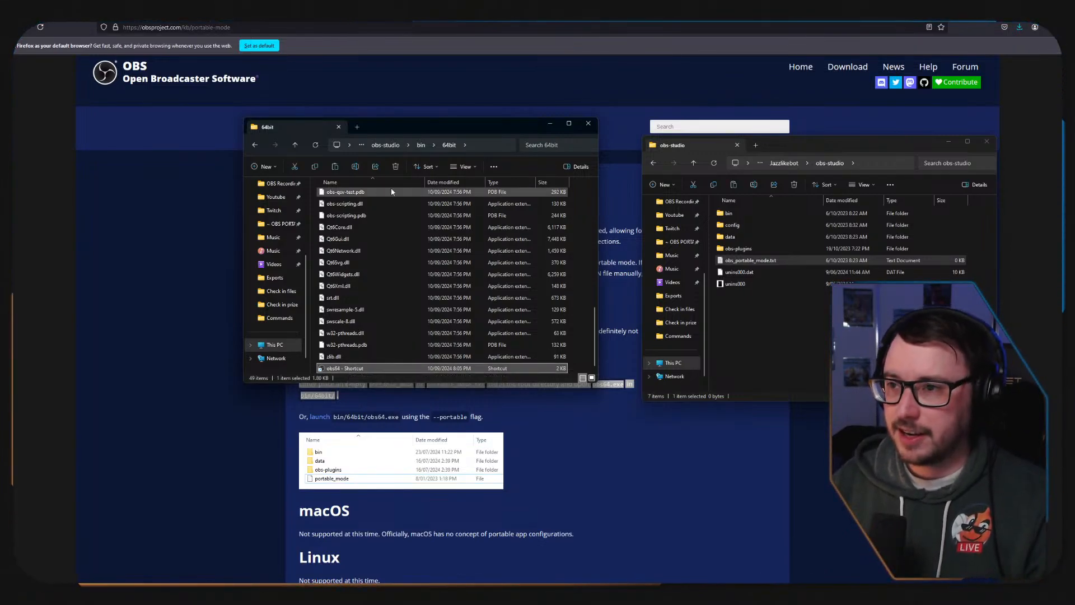
Move the obs64 shortcut from the 64bit folder up into the main AnytimeAsh folder.
click(385, 145)
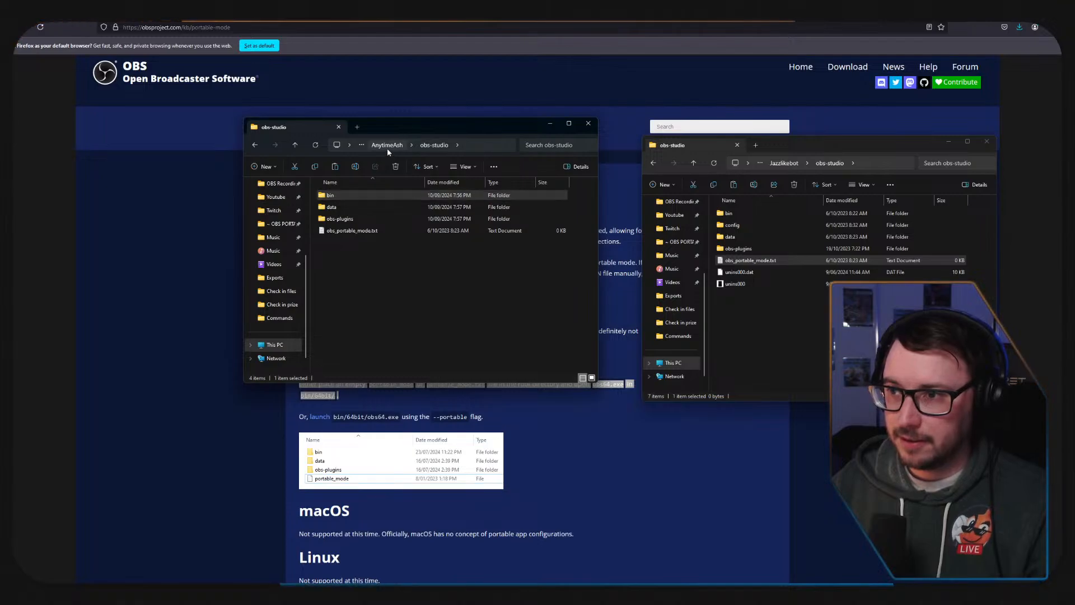
click(388, 147)
key(ctrl+v)
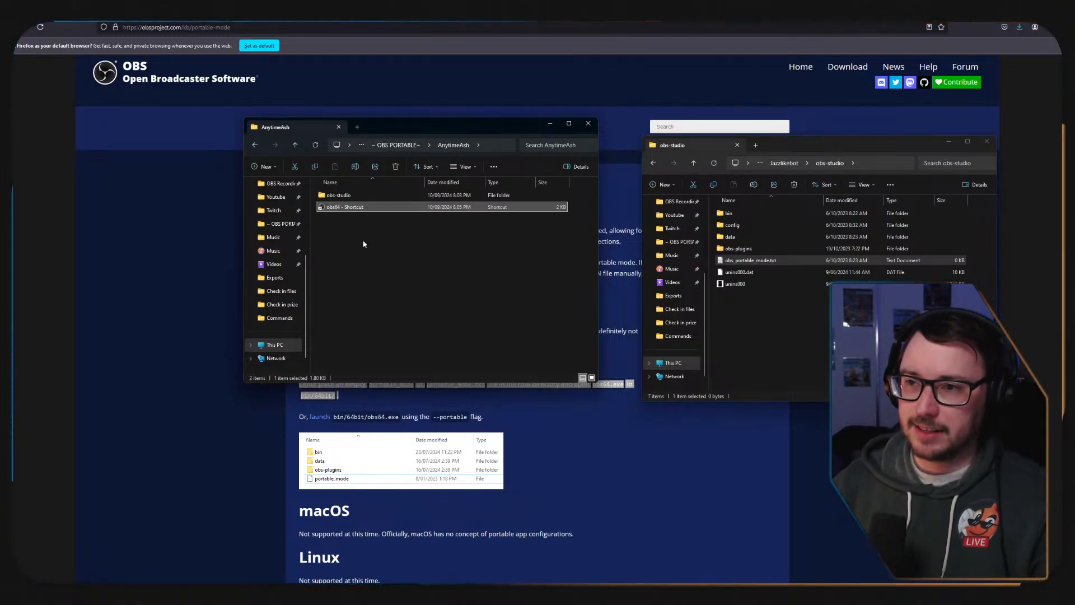
click(364, 244)
click(339, 207)
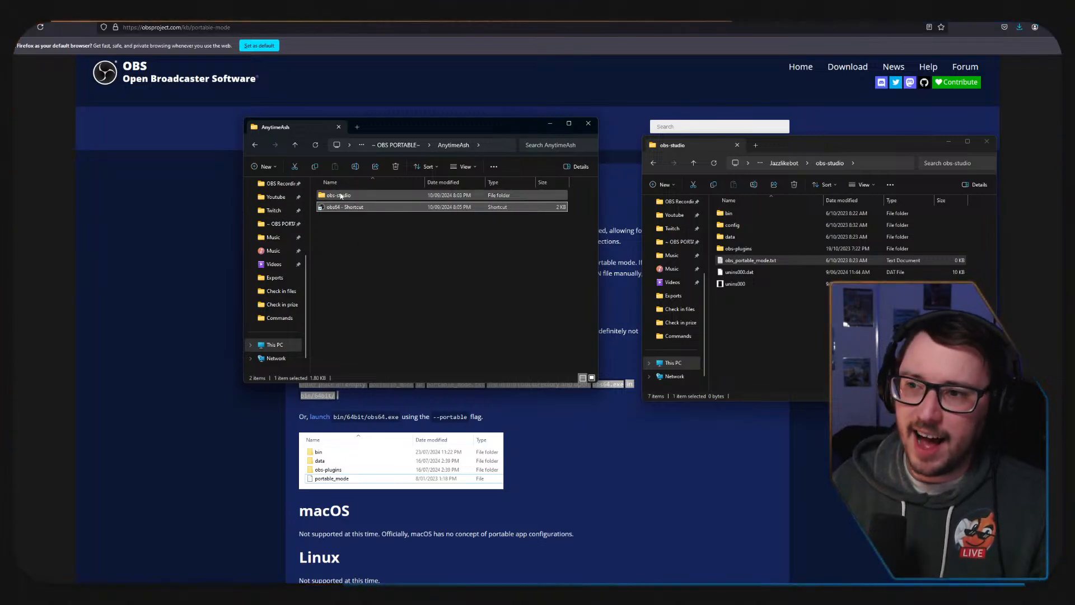
Examine the Jazzlikebot folder's layout for comparison and review where obs64 sits in AnytimeAsh's obs-studio\bin\64bit folder.
click(406, 145)
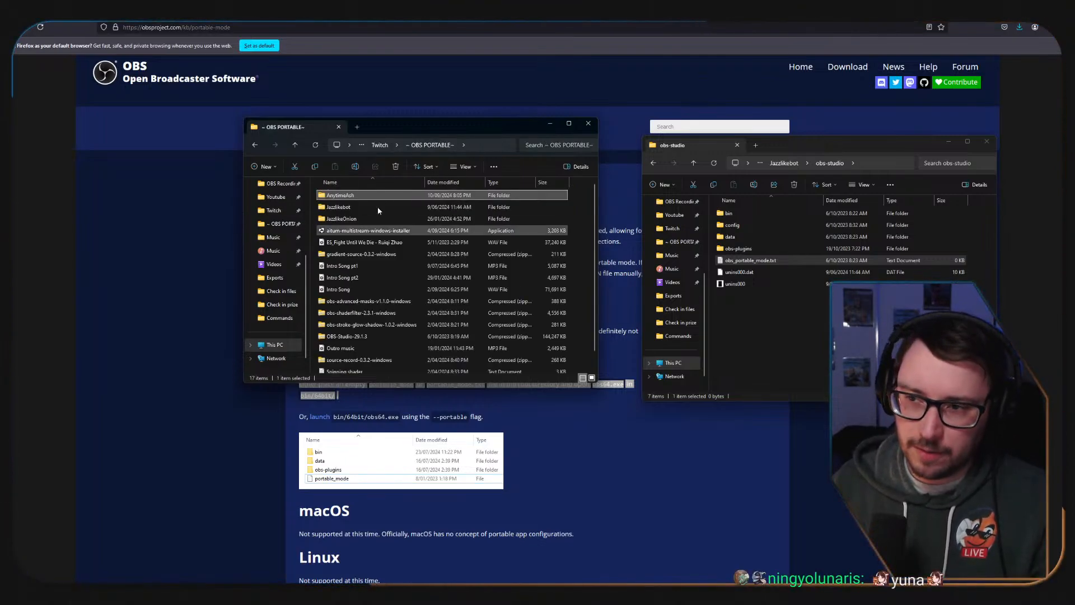
double_click(343, 207)
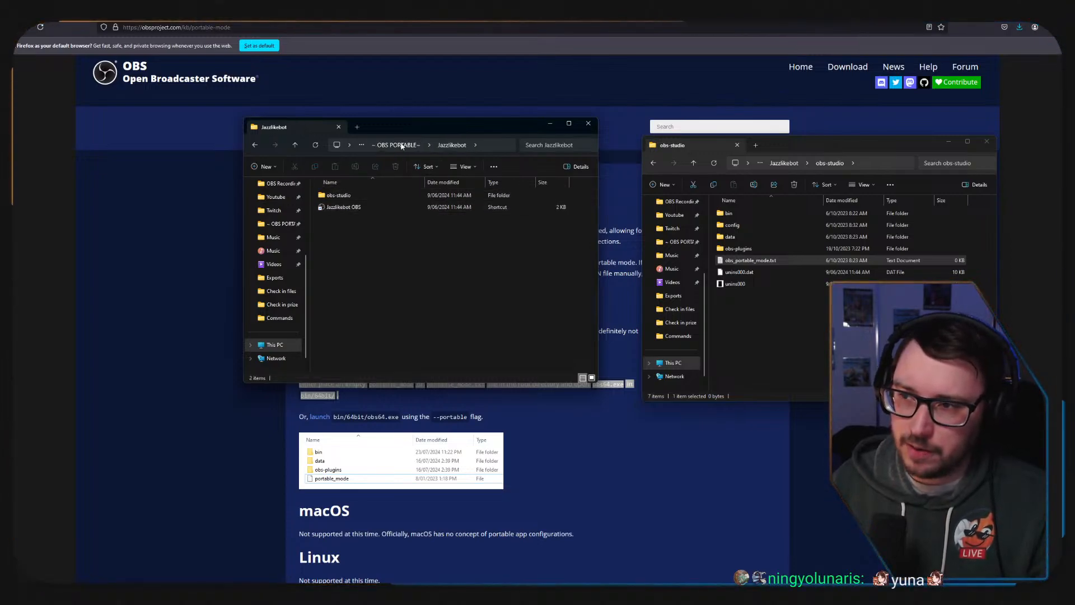
click(400, 145)
double_click(347, 196)
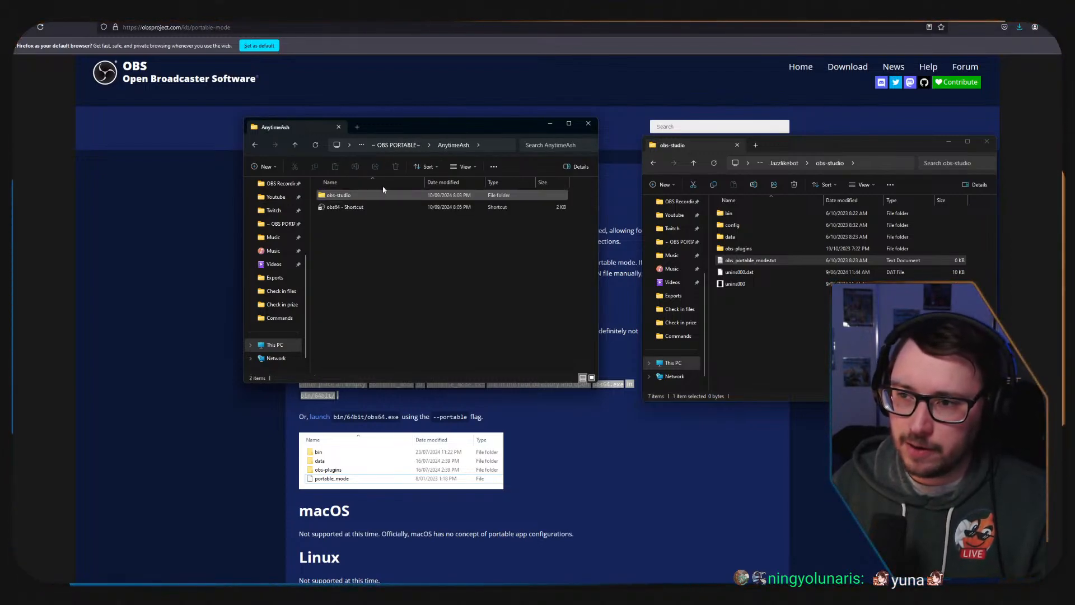
double_click(339, 196)
double_click(348, 195)
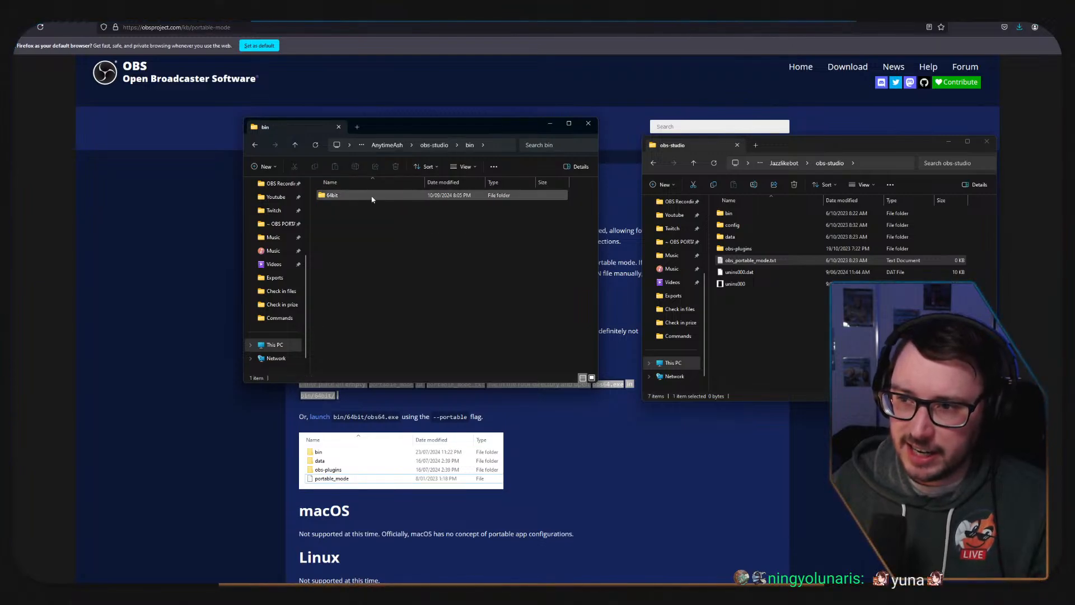
double_click(359, 195)
scroll(393, 242, down, 5)
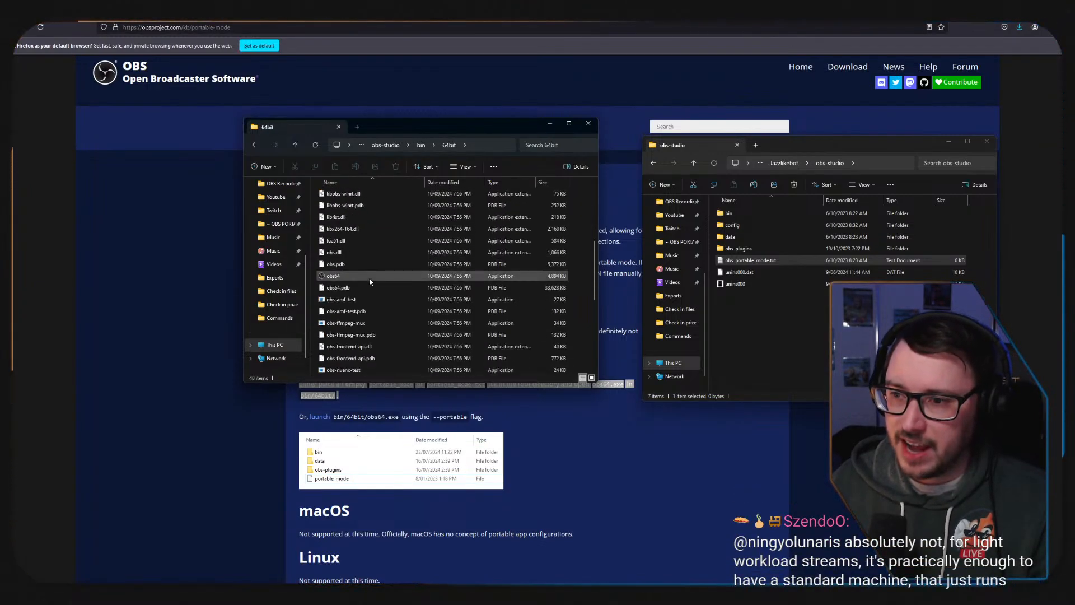
click(386, 144)
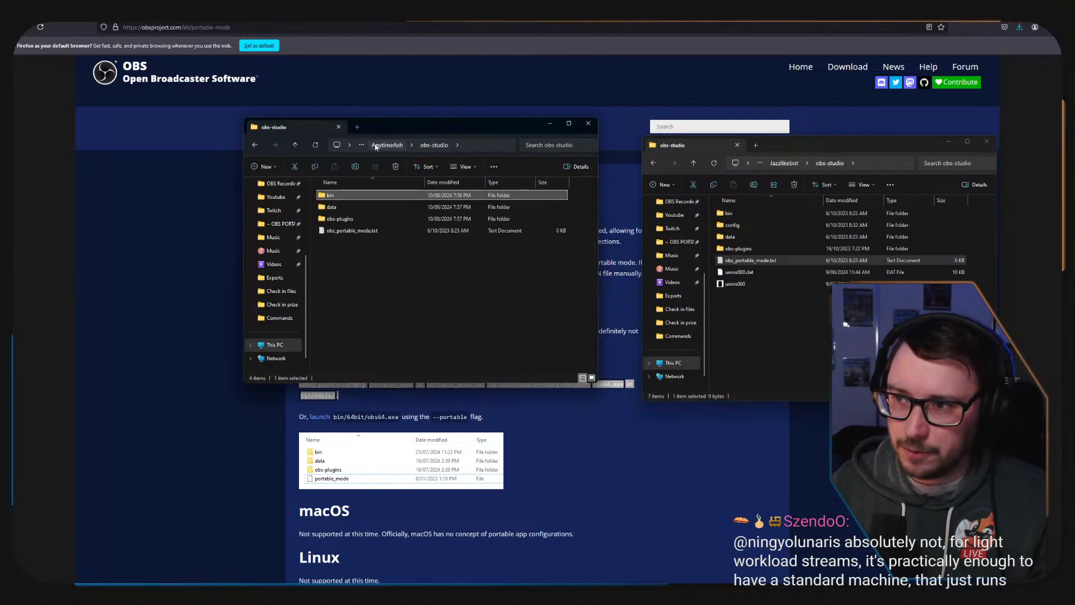
click(384, 146)
Rename the obs64 shortcut in the AnytimeAsh folder to AnytimeAsh.
click(354, 209)
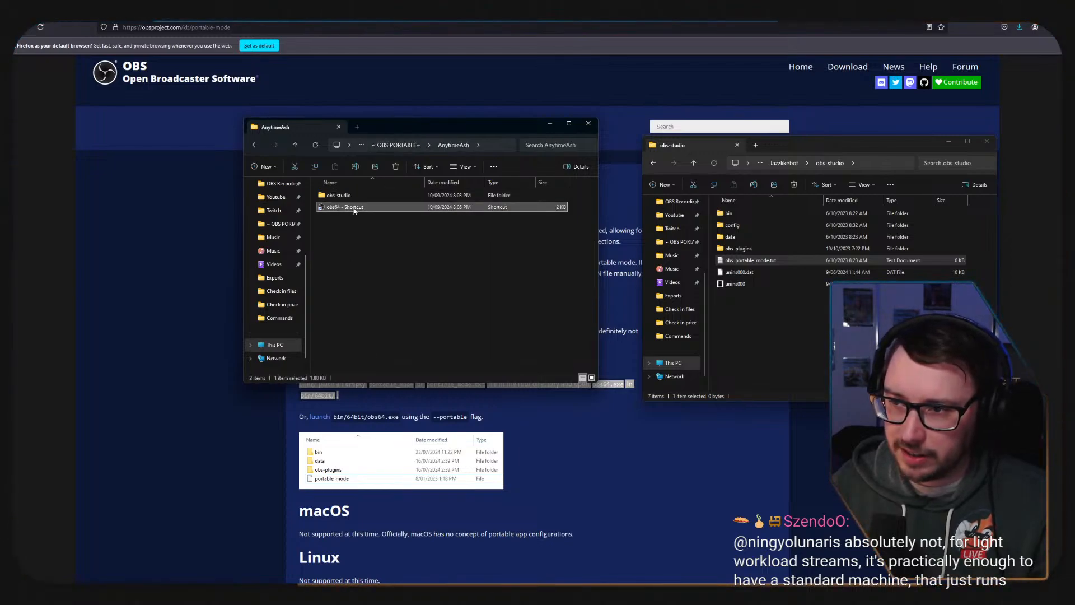
key(F2)
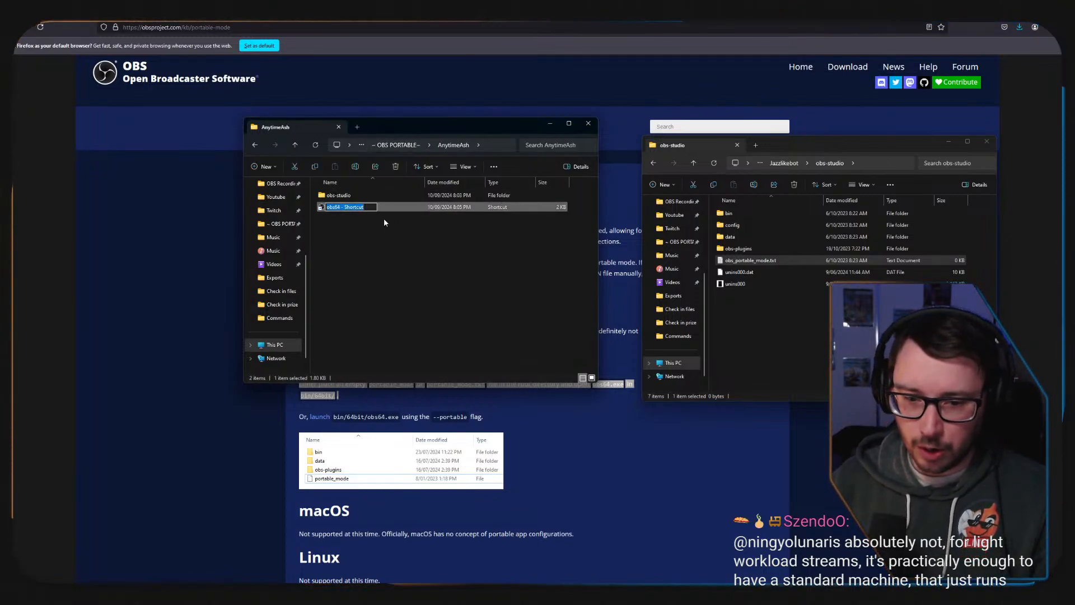
text(An)
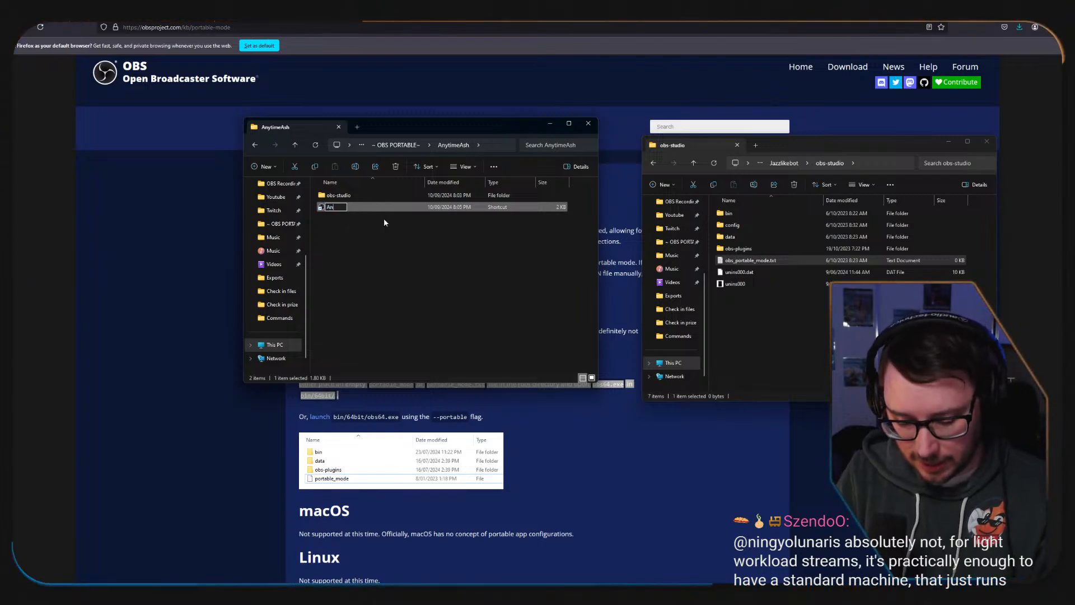
text(ytimeA)
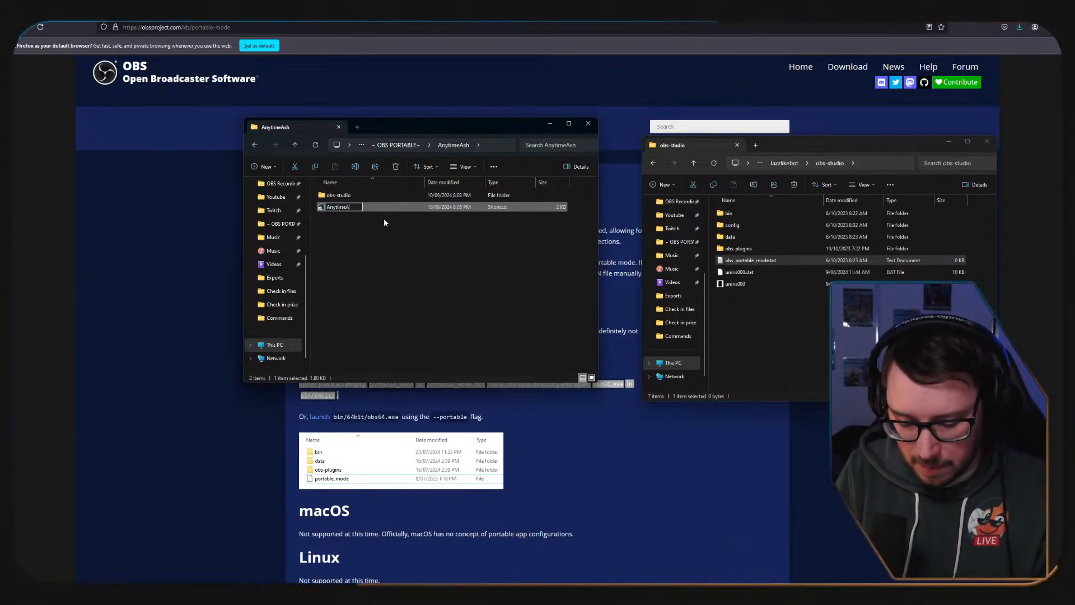
text(sh)
key(Return)
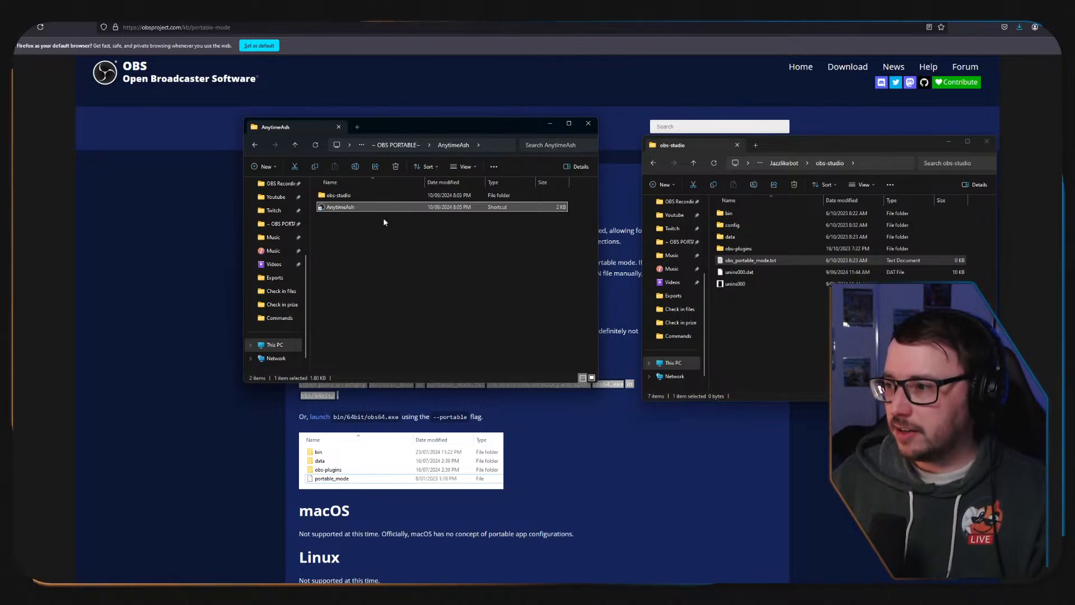
Extend the shortcut's name to "AnytimeAsh - obs".
click(362, 208)
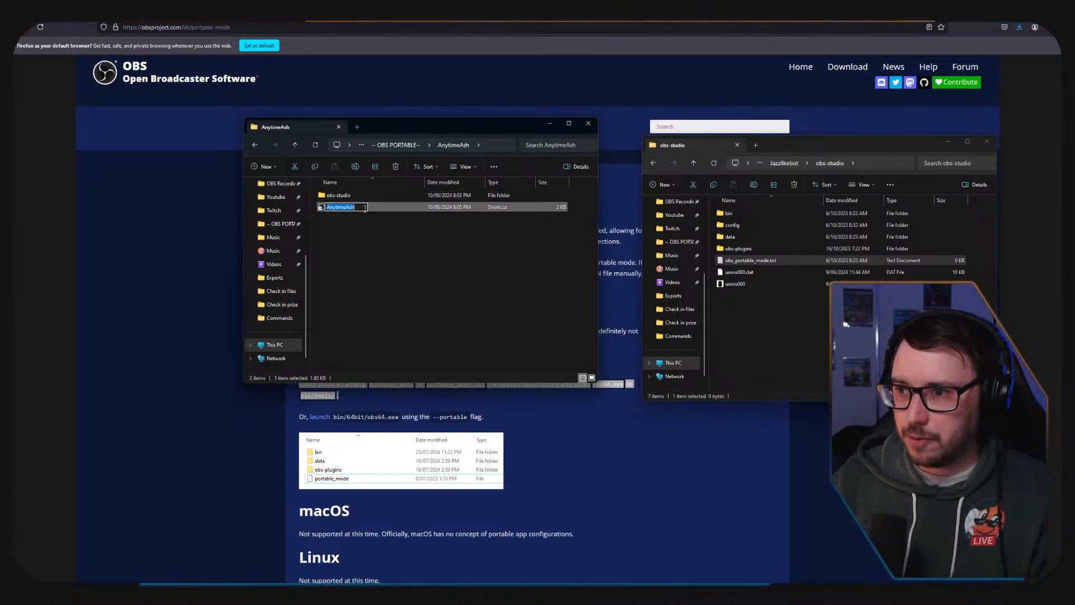
key(Right)
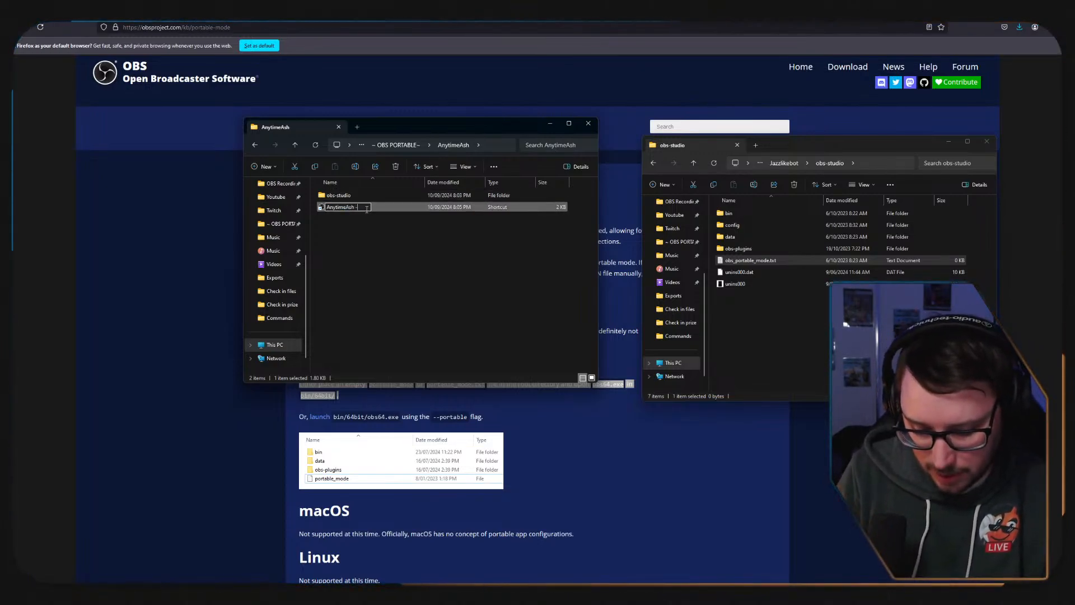
text(- obs)
key(Return)
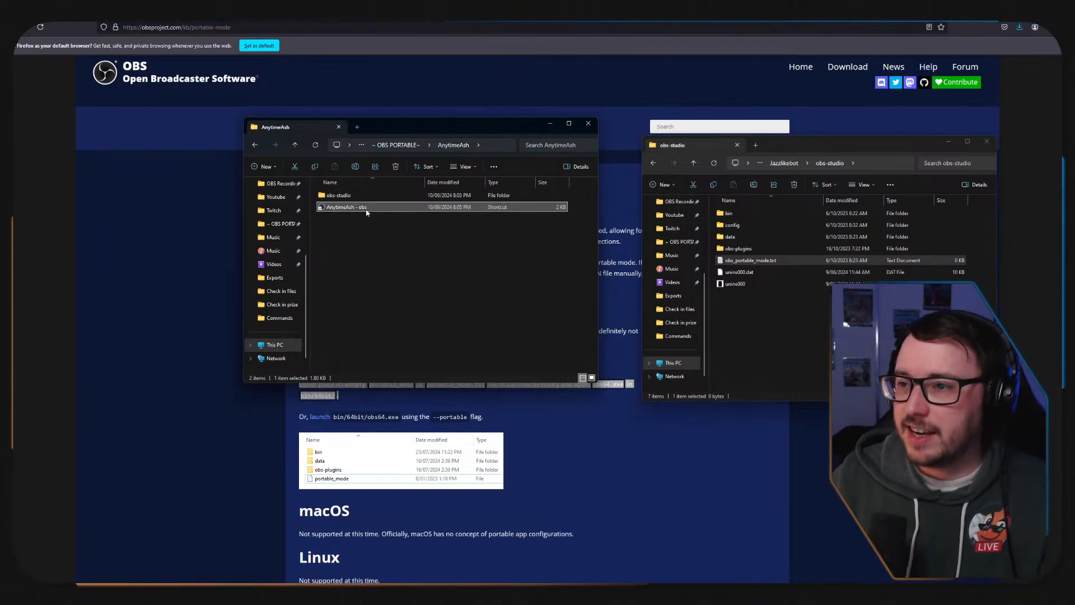
Check how the shortcut in the Jazzlikebot folder is named and rename AnytimeAsh's shortcut to match, as "AnytimeAsh OBS".
click(783, 163)
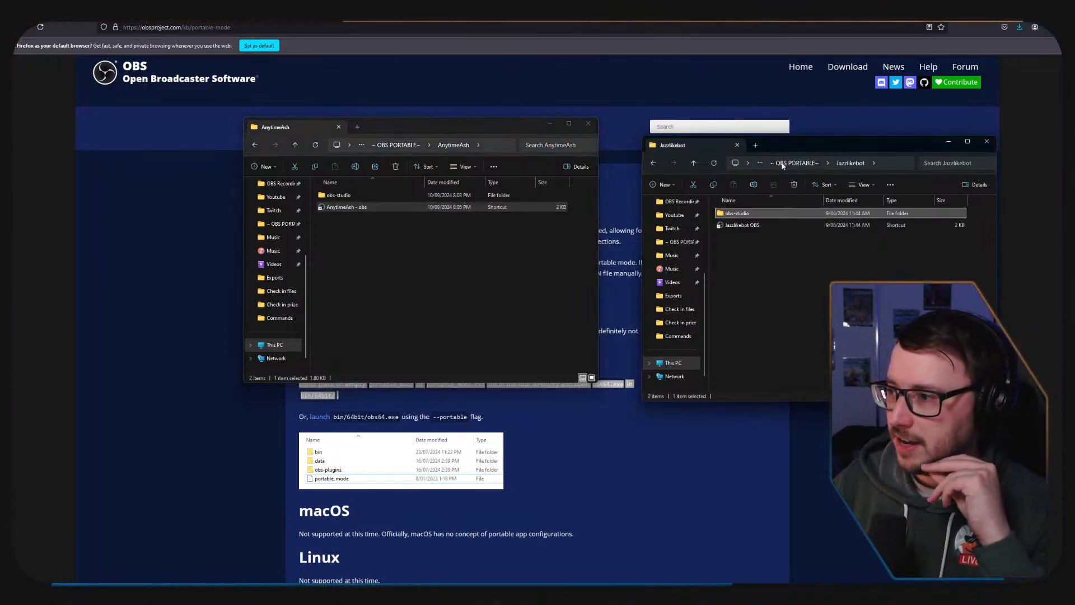
click(364, 208)
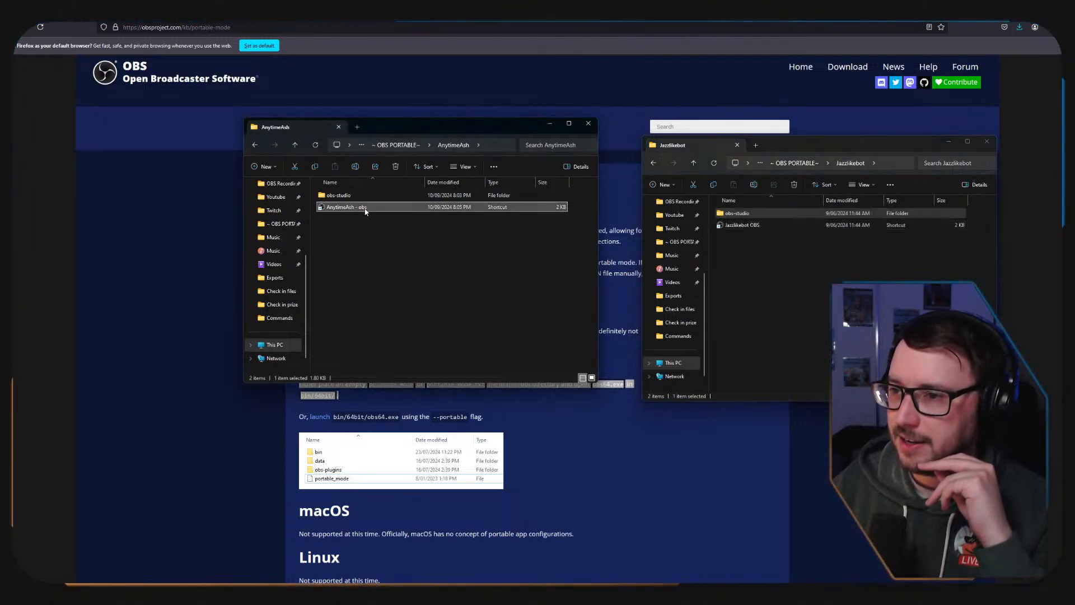
click(365, 209)
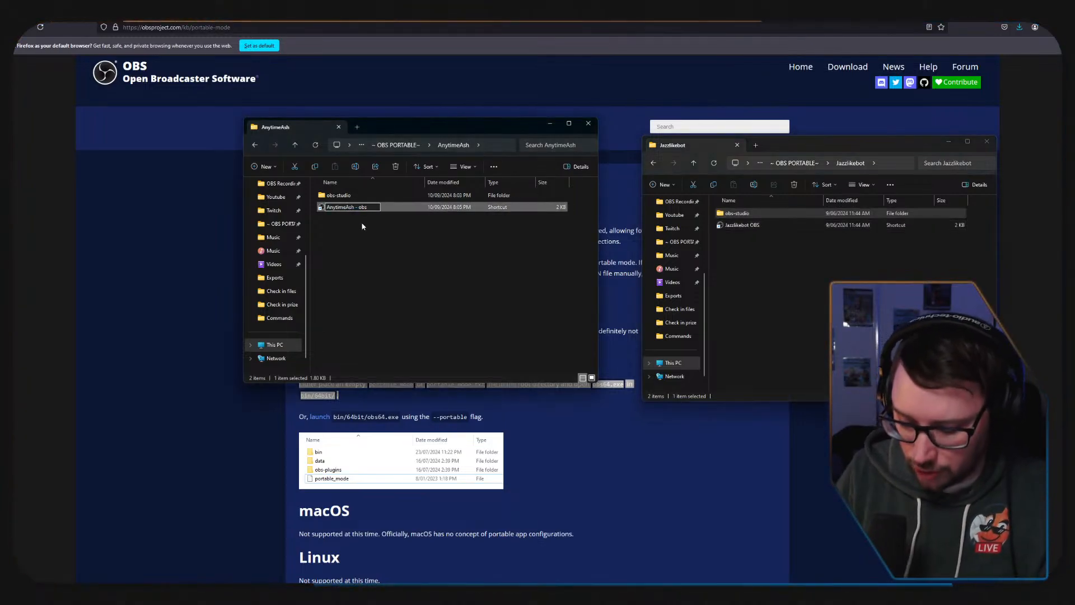
key(BackSpace)
key(BackSpace)
key(BackSpace)
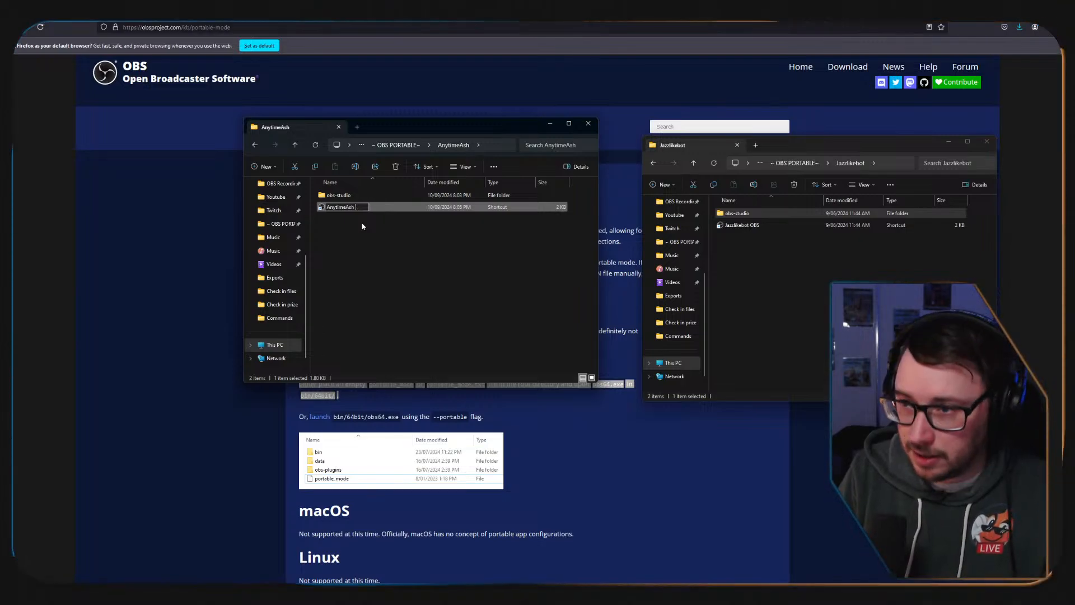
key(Return)
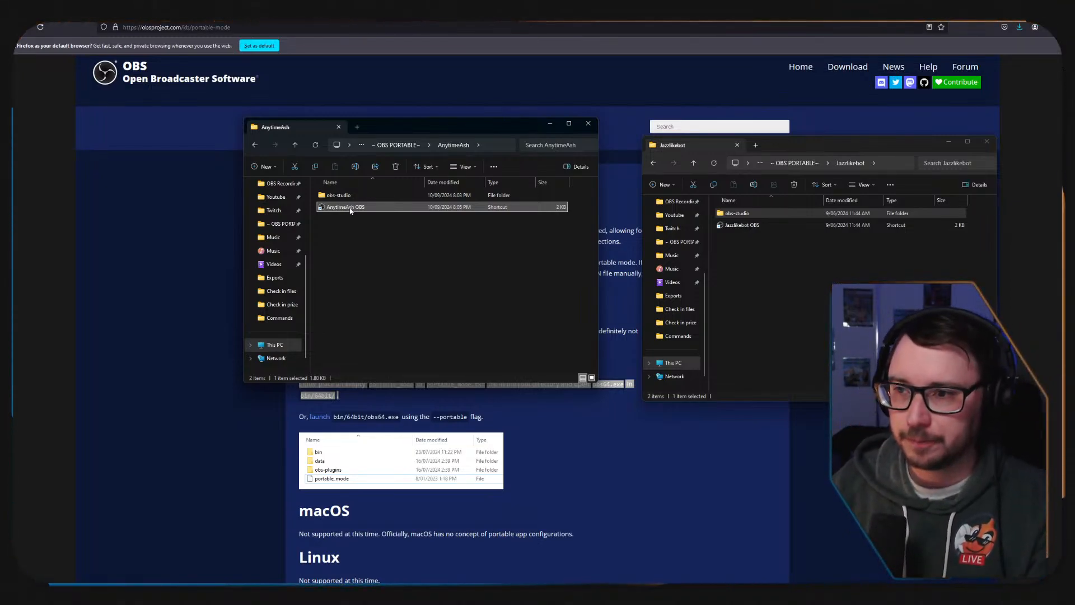
click(377, 235)
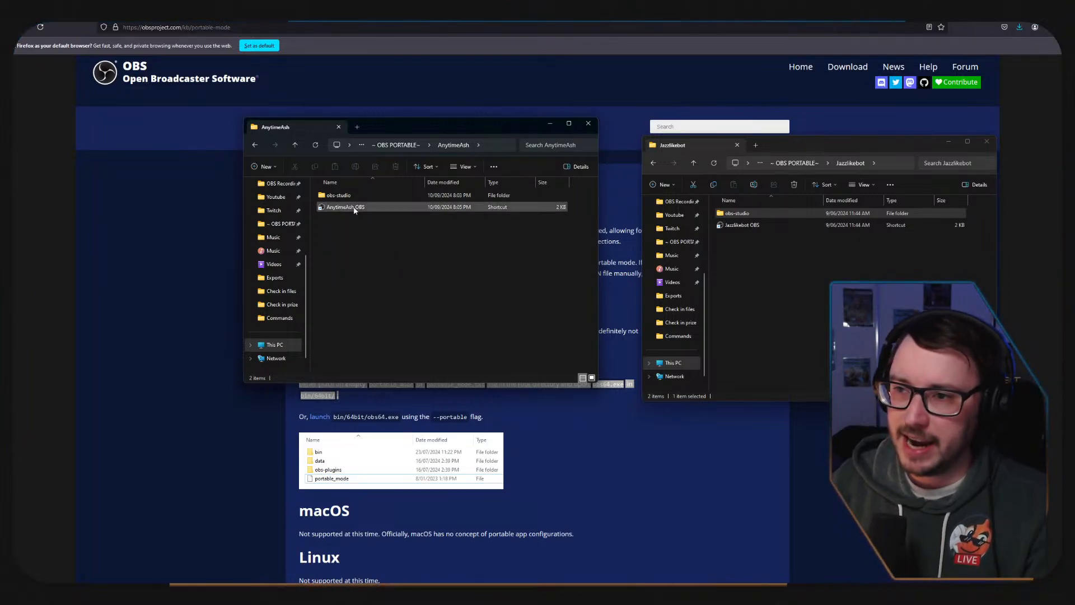
Launch the portable OBS from the AnytimeAsh OBS shortcut, select its Vertical Scene and maximize the window.
click(355, 211)
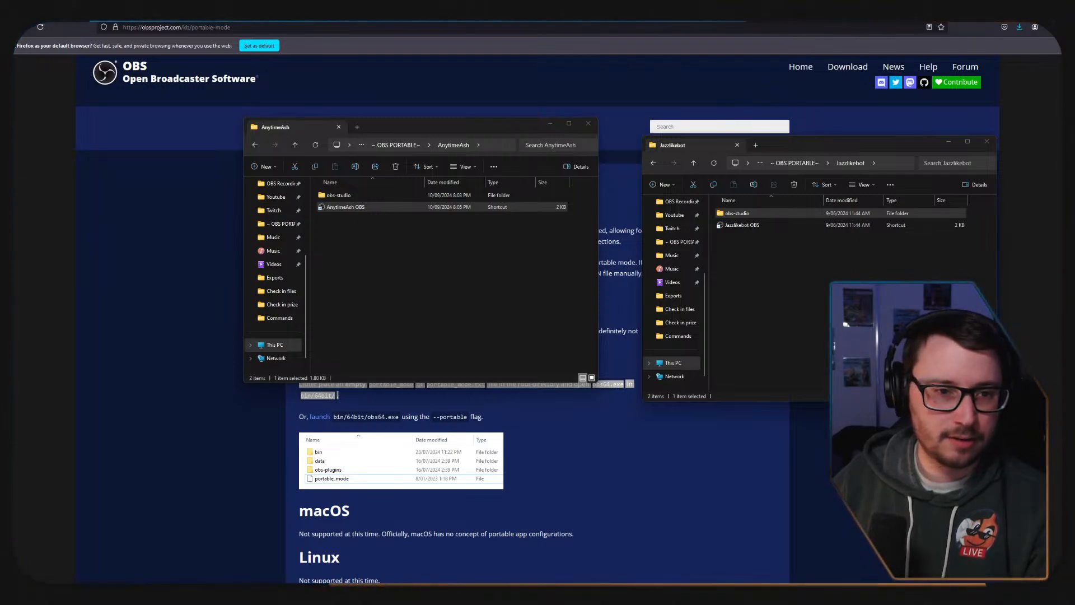
drag(15, 203, 606, 122)
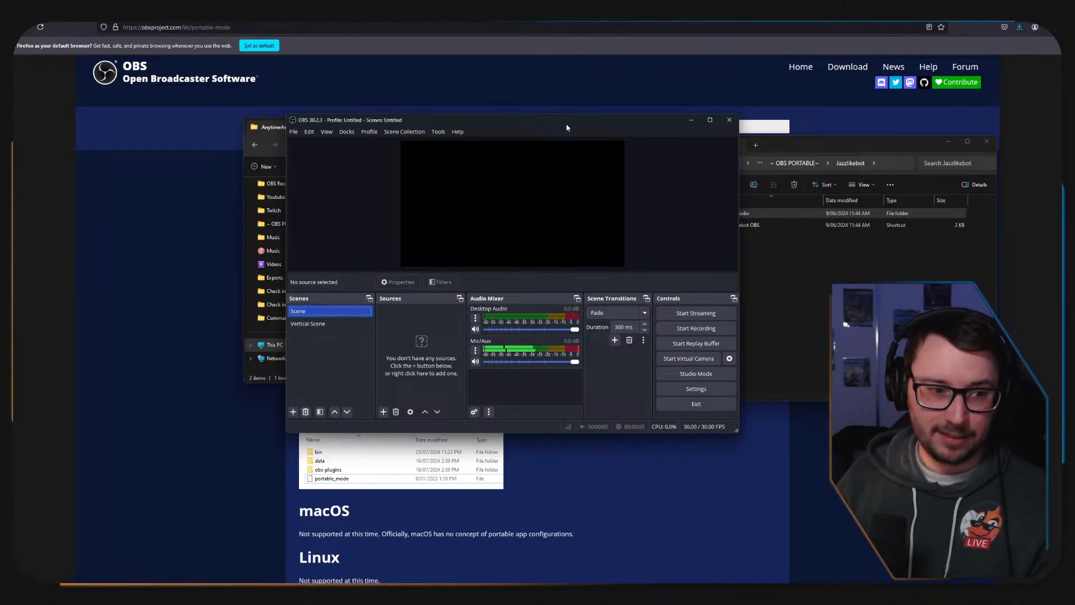
click(318, 325)
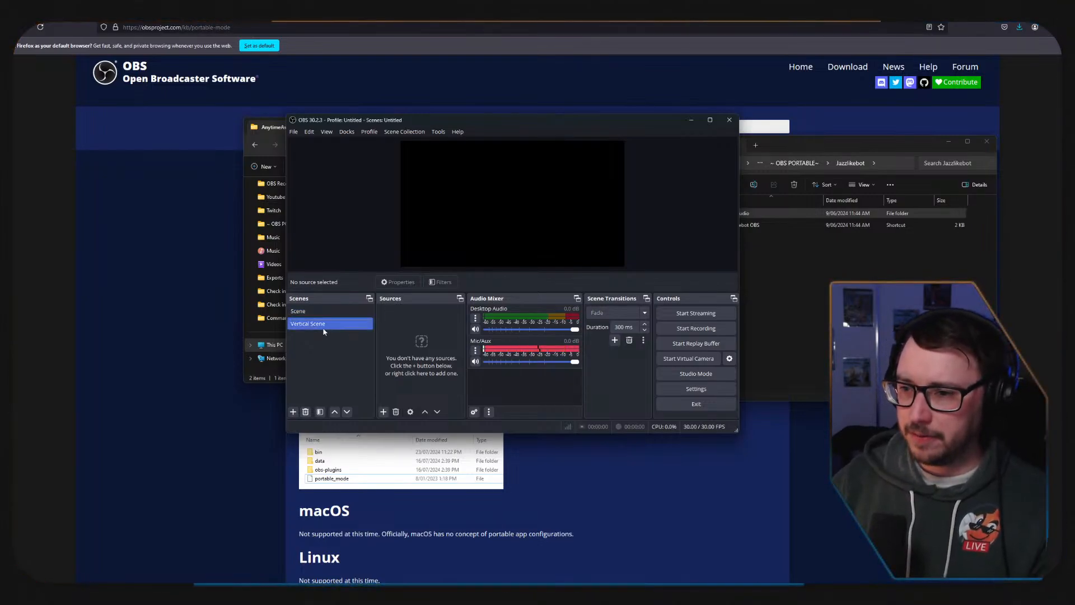
click(710, 120)
Look over the scene collection and docks options and open the Appearance settings.
click(121, 15)
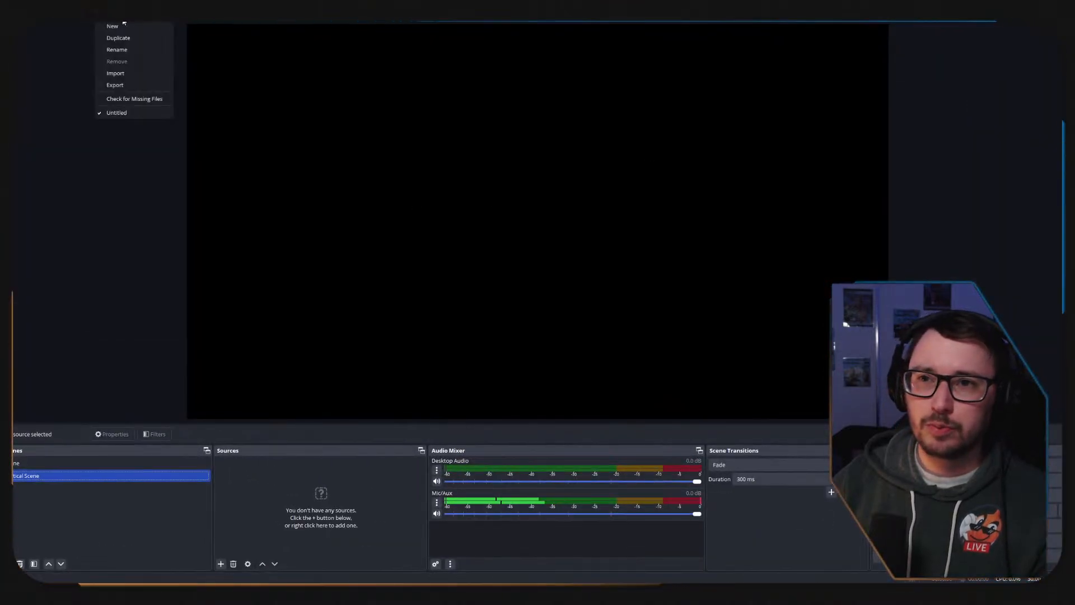
mouse_move(60, 16)
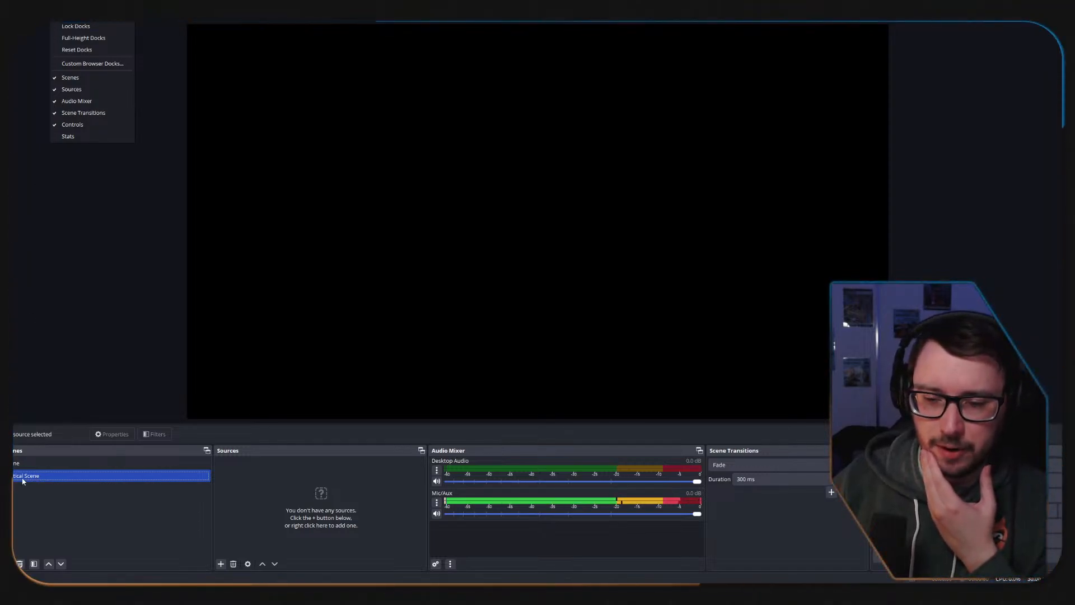
mouse_move(24, 15)
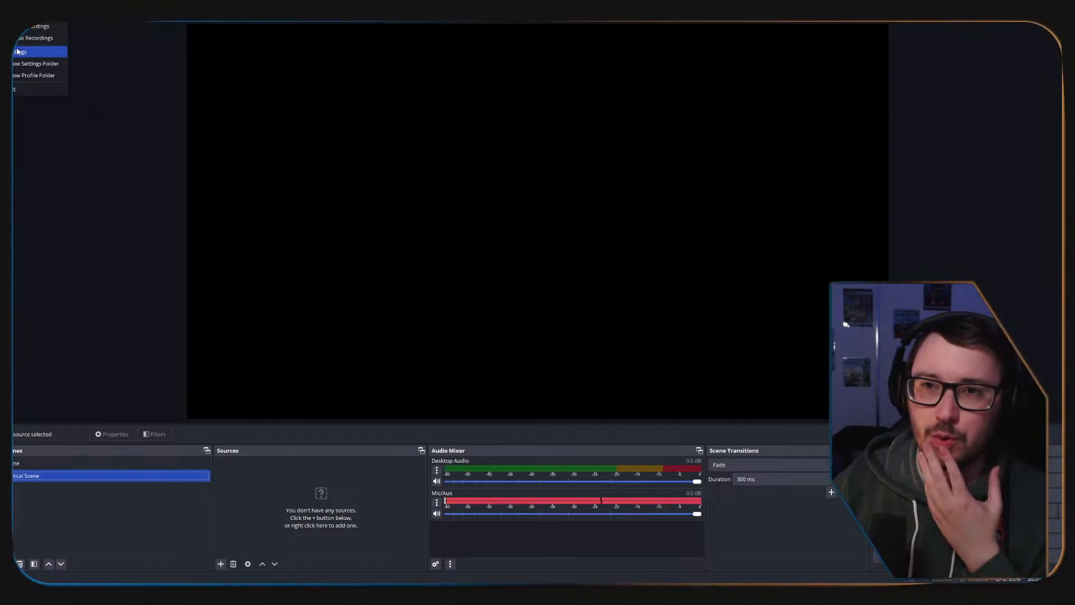
click(40, 54)
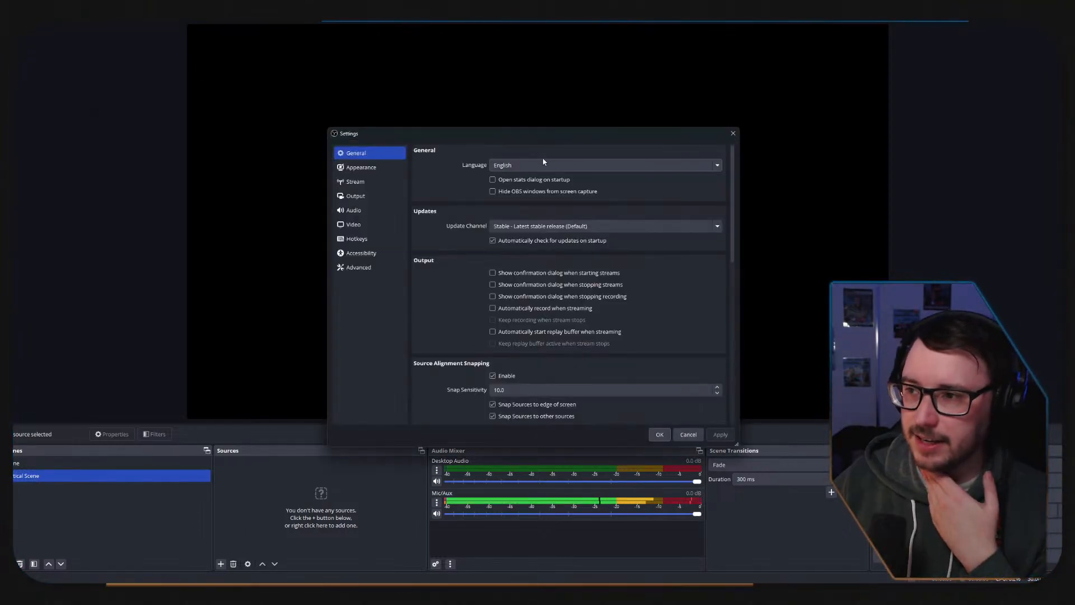
click(350, 170)
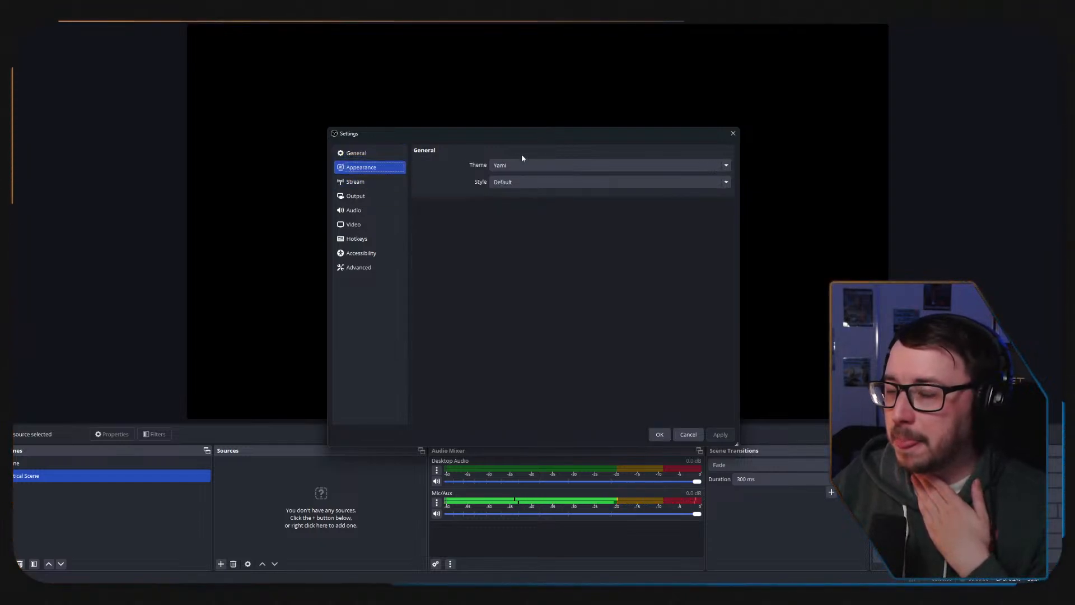
Try the Yami theme's Classic, Acri, Grey and Light styles, and set the style to Rachni.
click(559, 183)
click(534, 201)
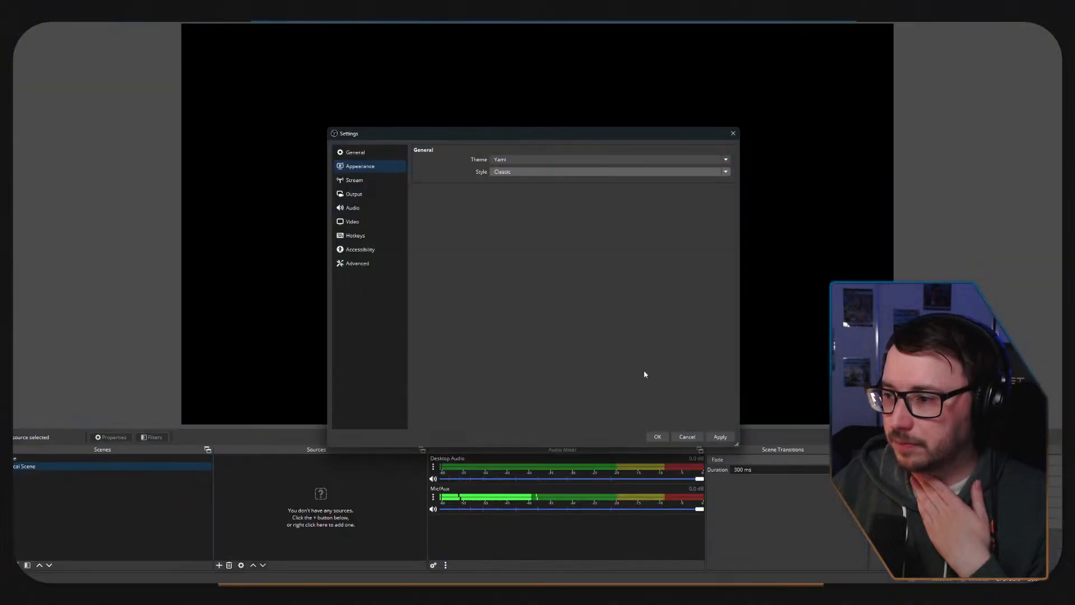
click(546, 173)
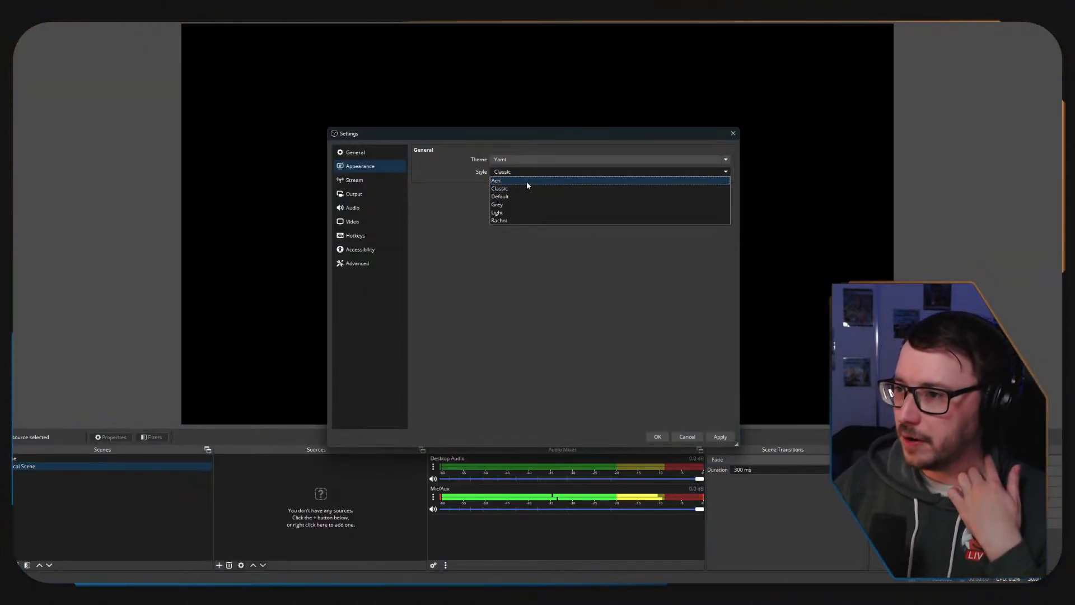
click(515, 181)
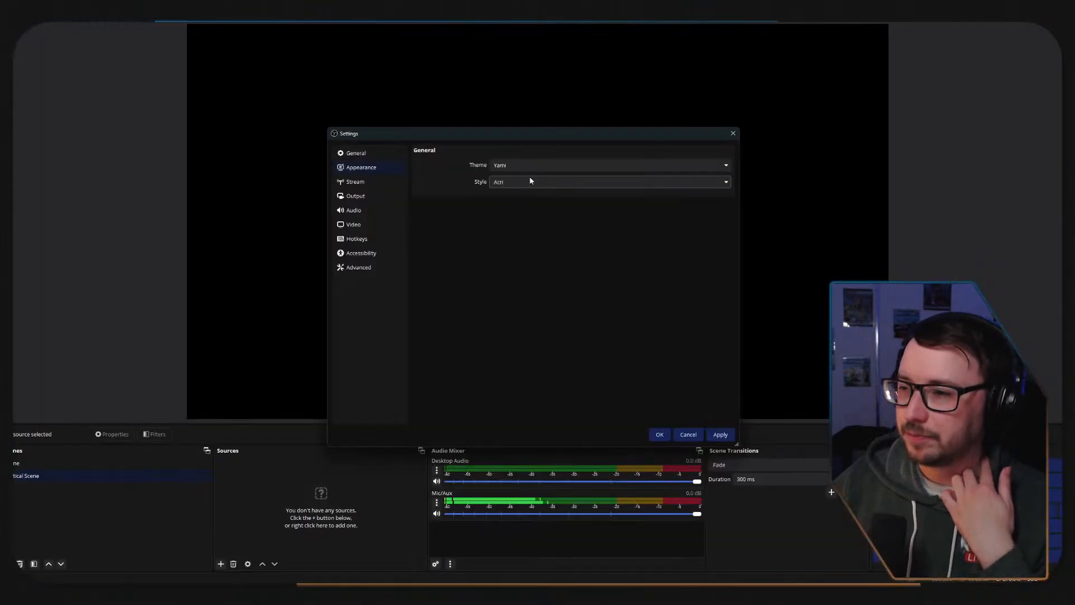
click(520, 182)
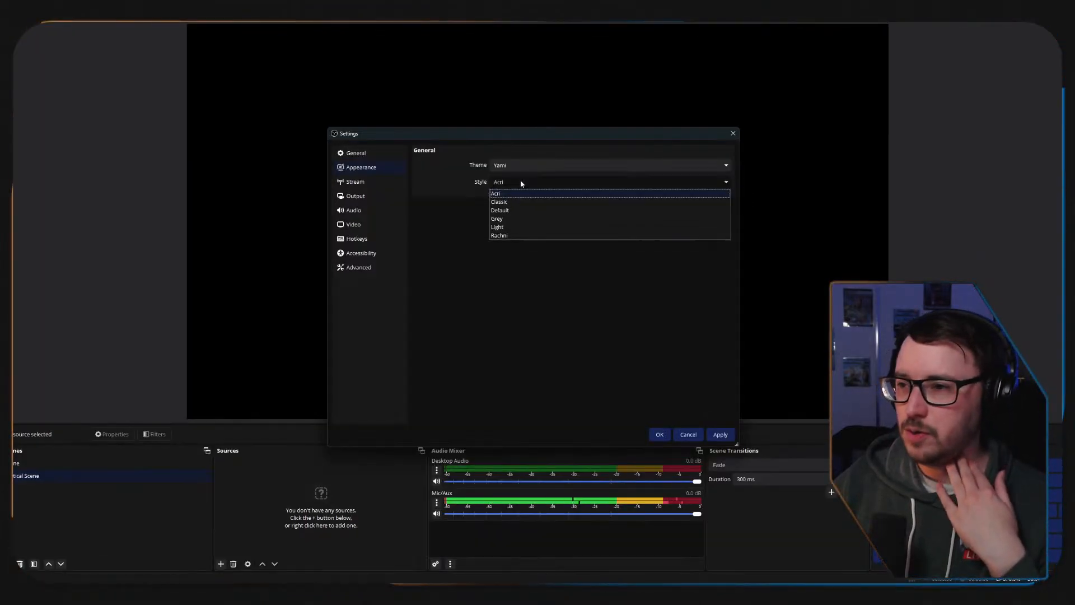
click(505, 220)
click(526, 185)
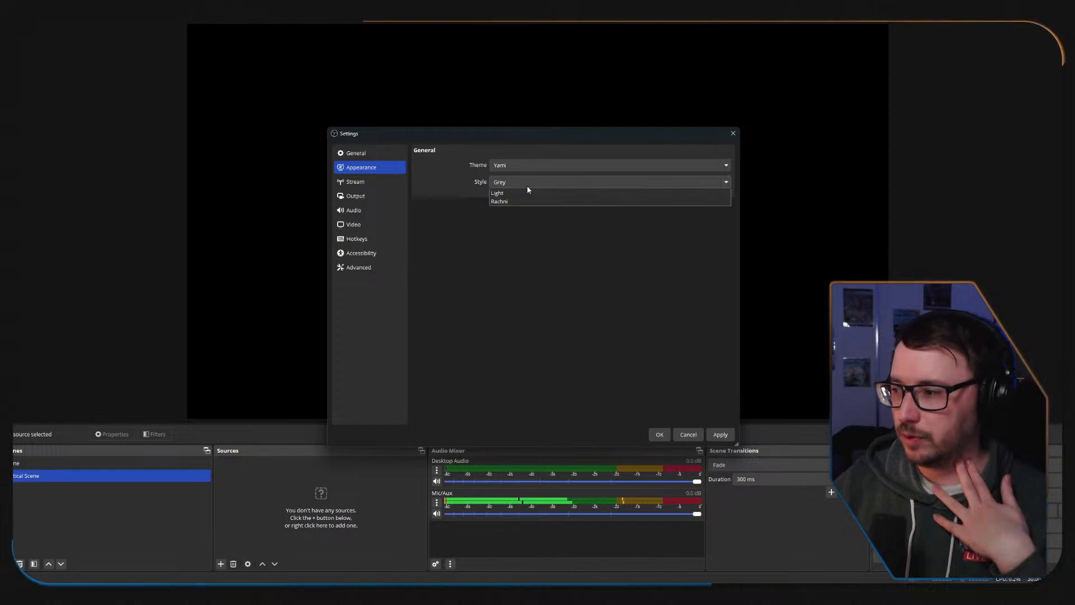
click(511, 227)
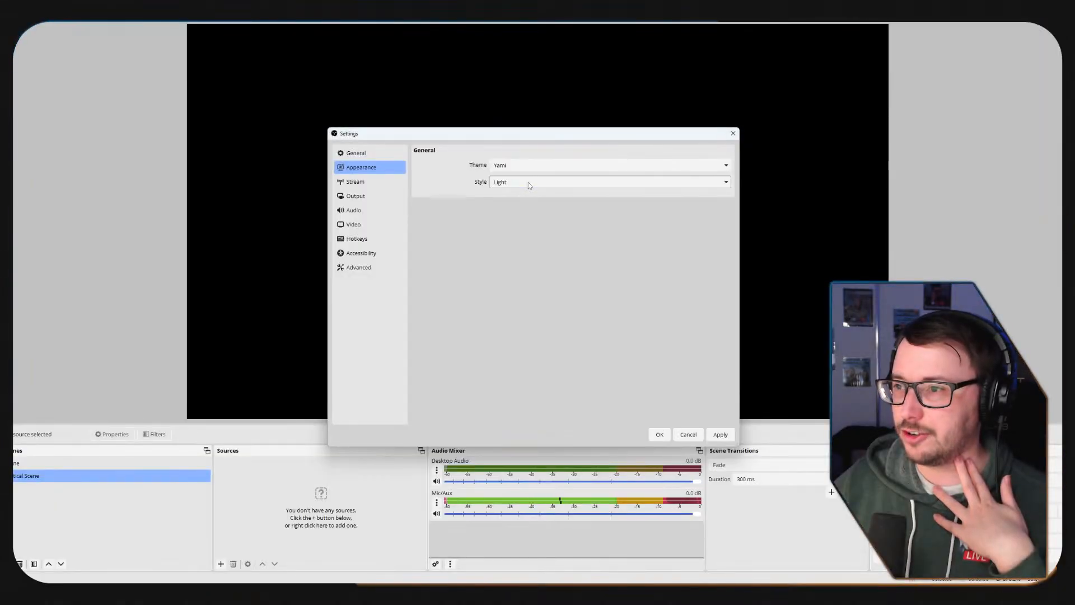
click(529, 182)
click(522, 235)
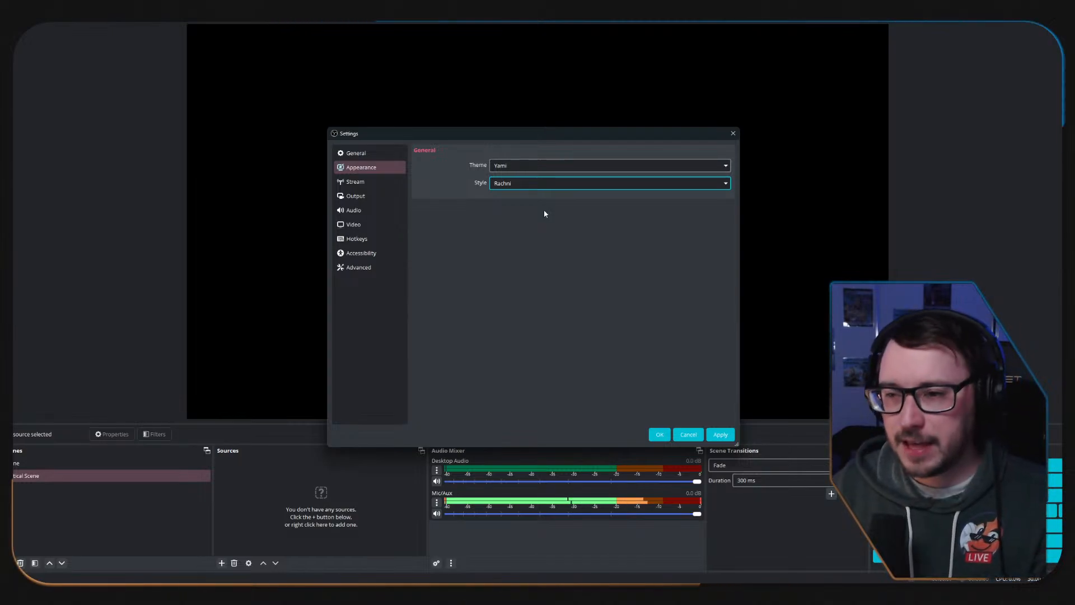
Review the Stream, Output and Audio settings of the new installation.
click(357, 182)
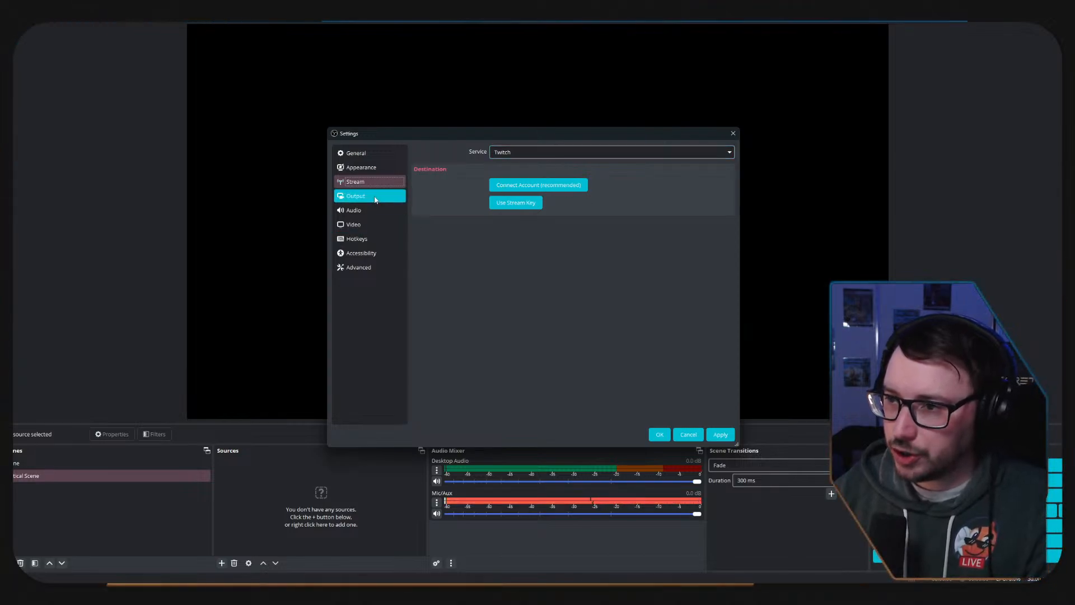
click(401, 194)
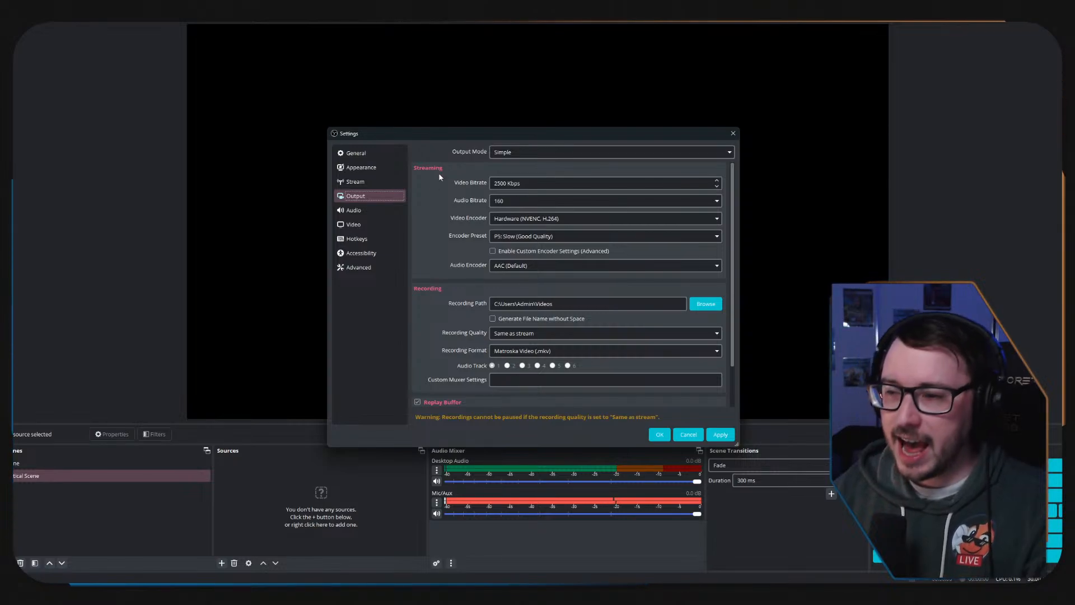
click(387, 209)
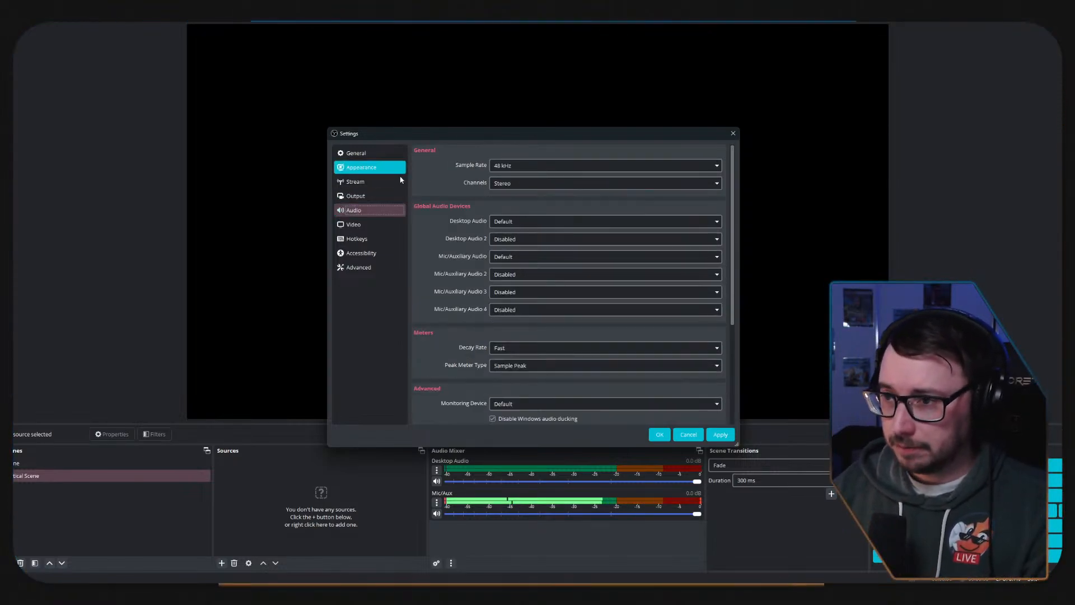
Set the output (scaled) resolution to 1920x1080 in the Video settings.
click(358, 224)
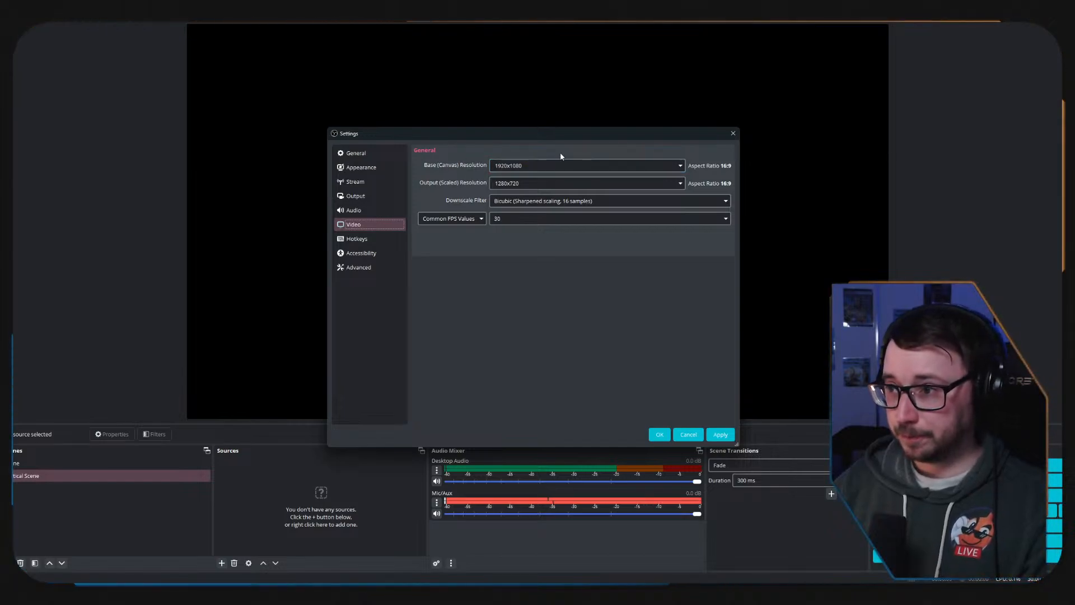
click(519, 183)
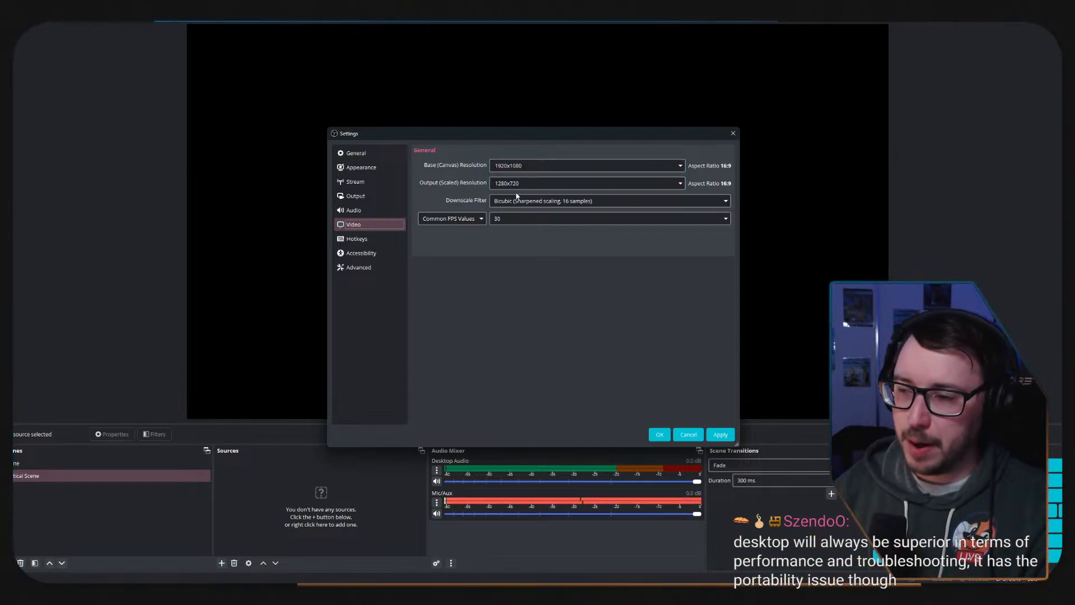
click(680, 184)
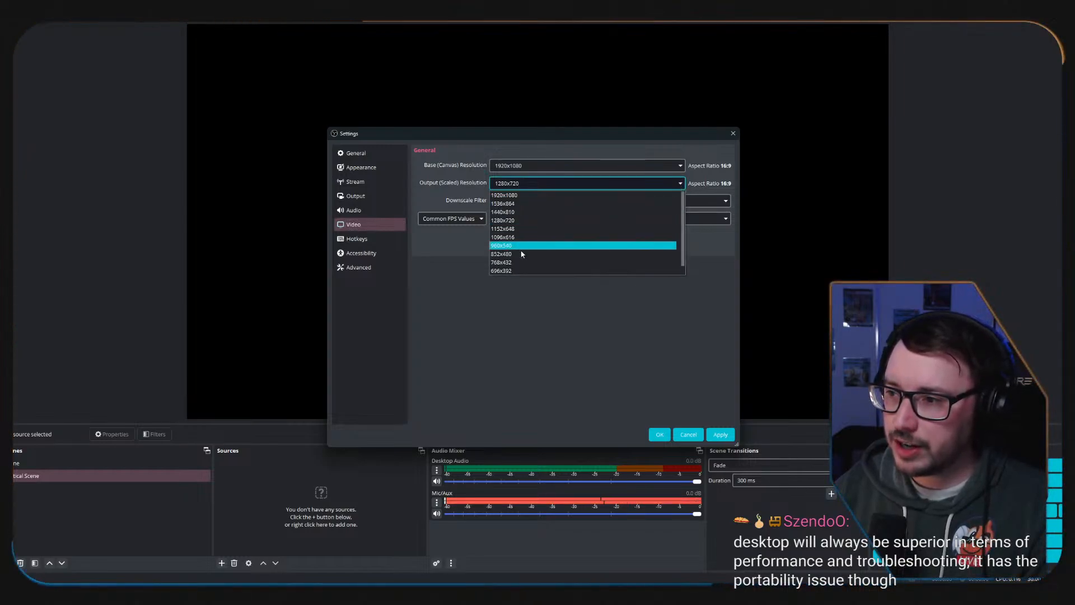
click(527, 196)
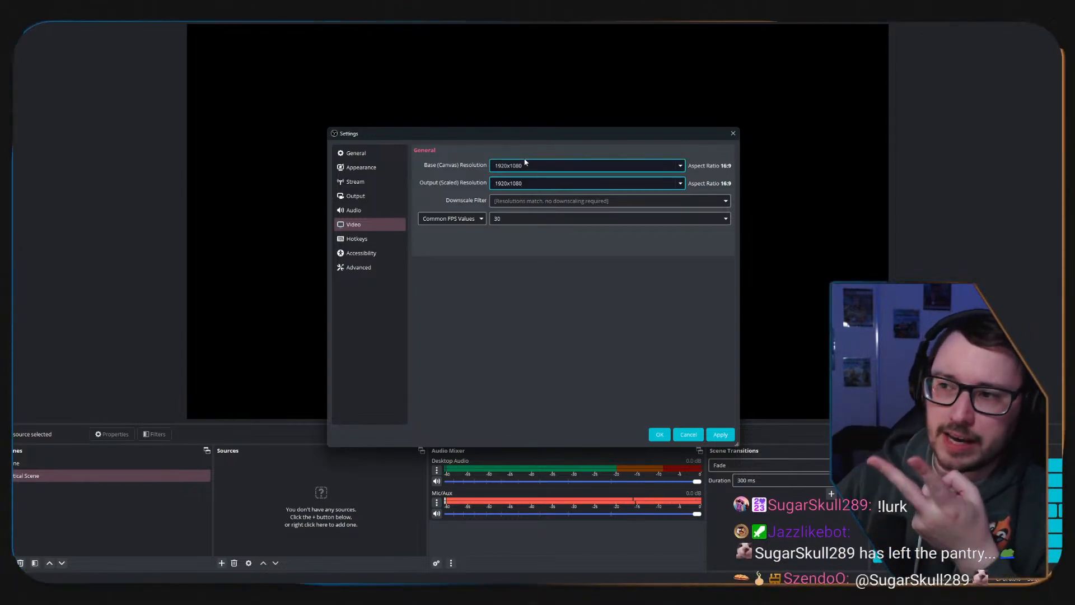
Try output resolutions of 1152x648 and 1280x720, and return the output resolution to 1920x1080.
click(680, 183)
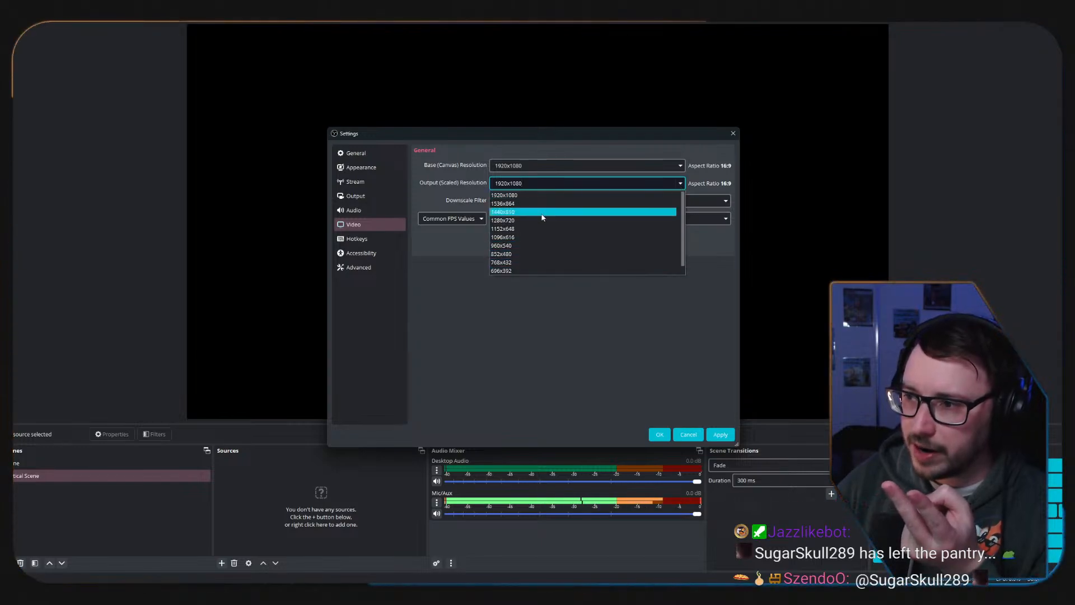
click(531, 228)
click(680, 183)
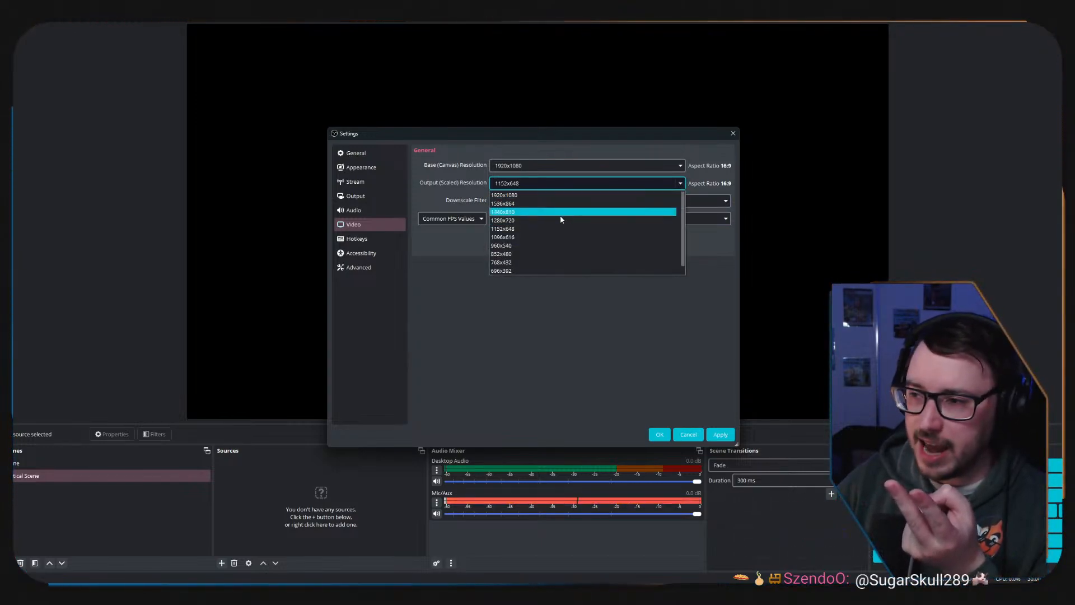
click(561, 220)
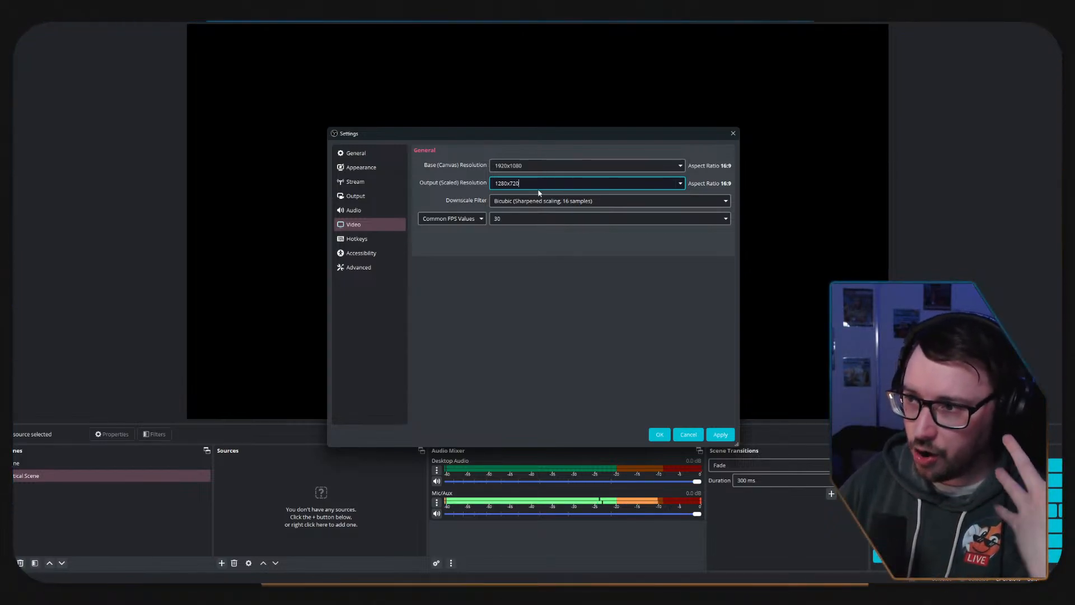
click(679, 184)
click(510, 196)
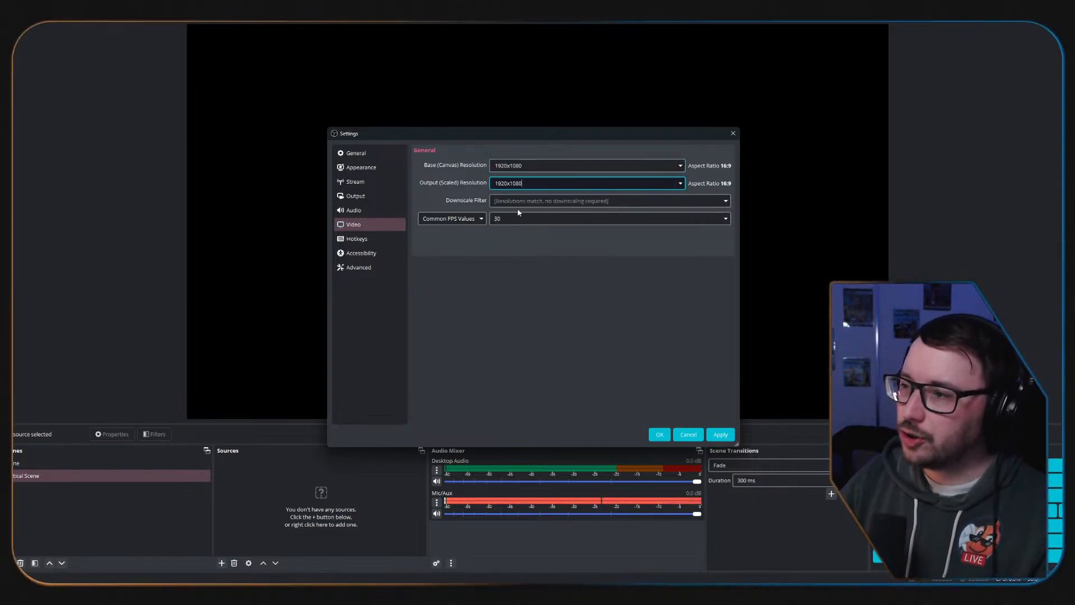
Compare the base and output resolution values, switching the output to 1280x720 and back to 1920x1080.
double_click(537, 166)
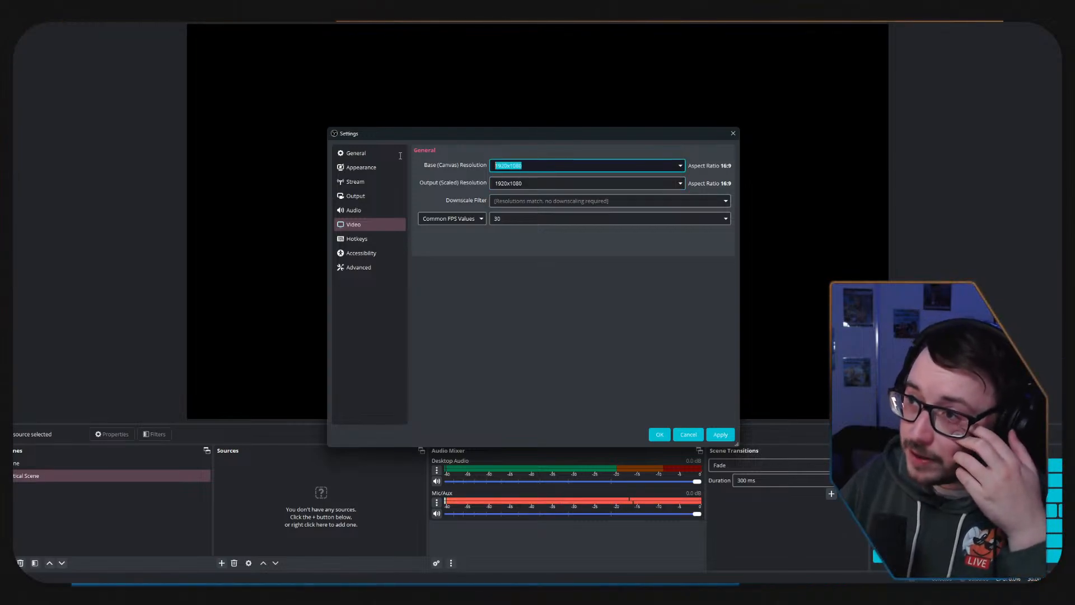
click(532, 183)
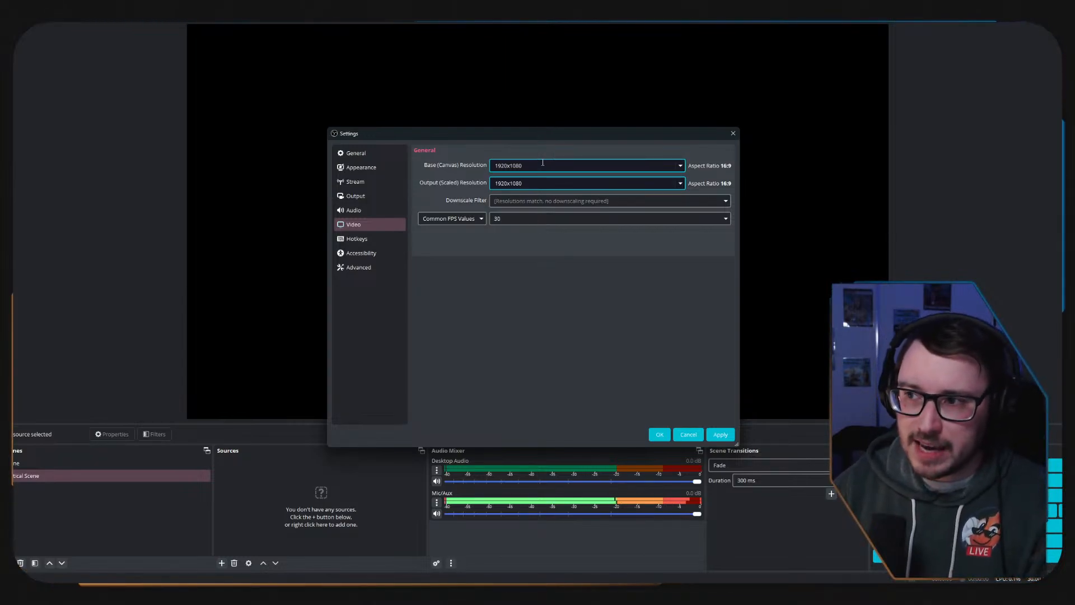
double_click(546, 166)
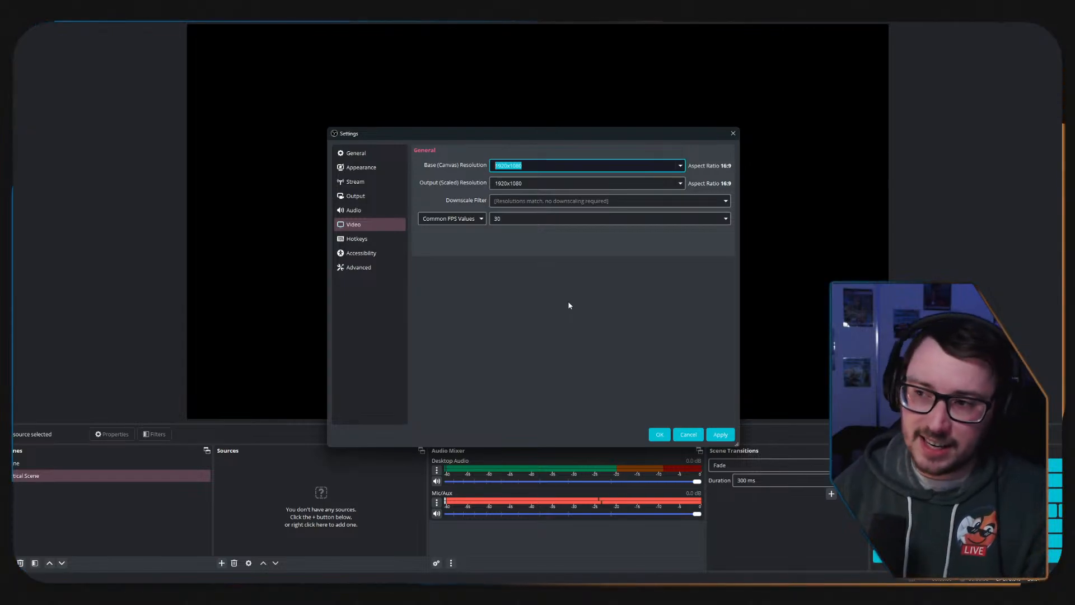
click(681, 184)
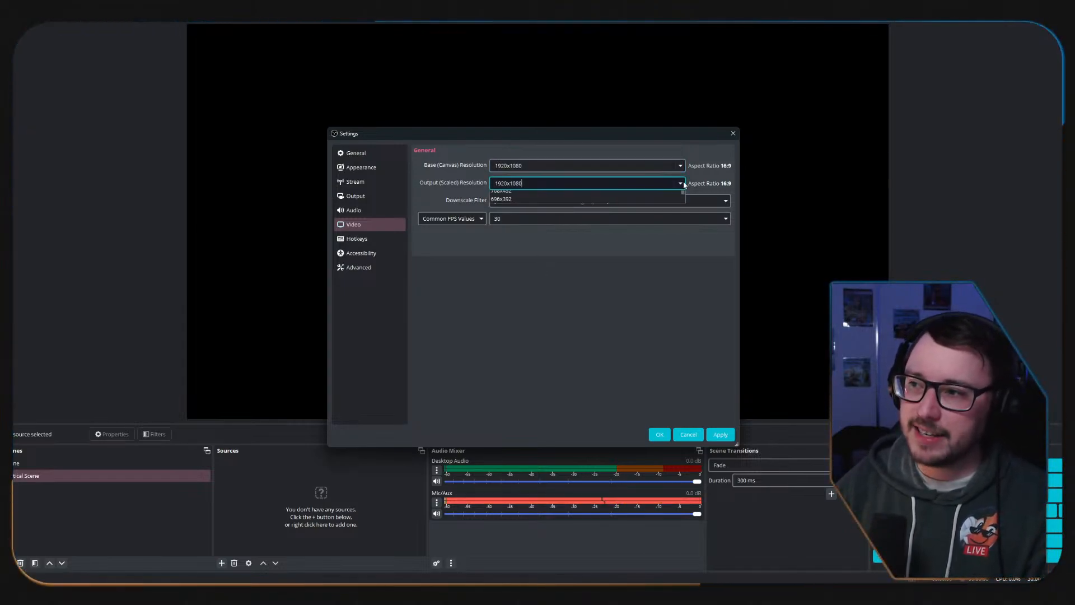
click(532, 220)
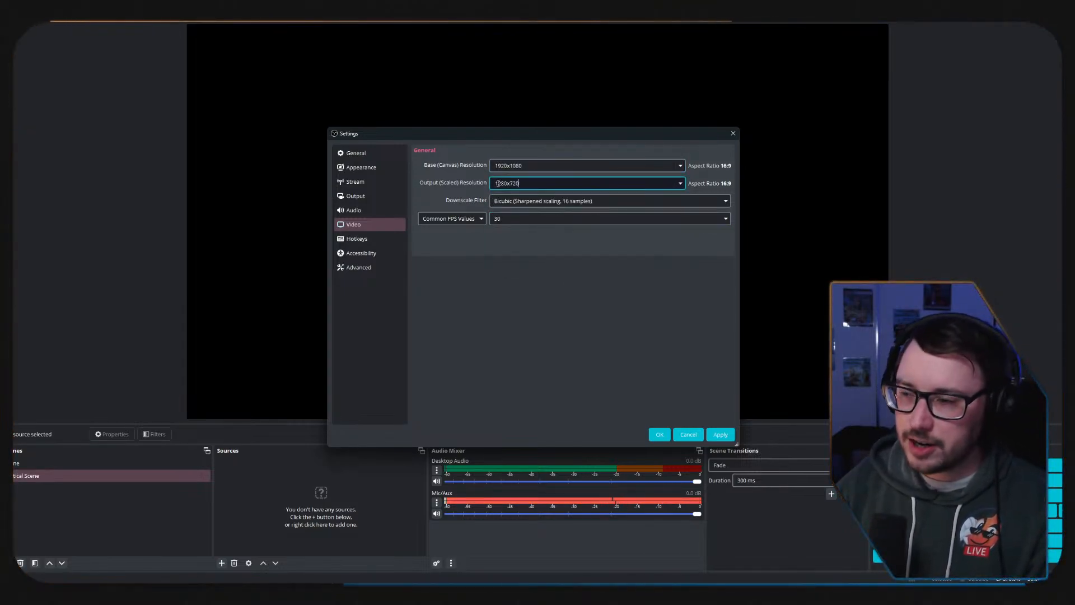
click(681, 184)
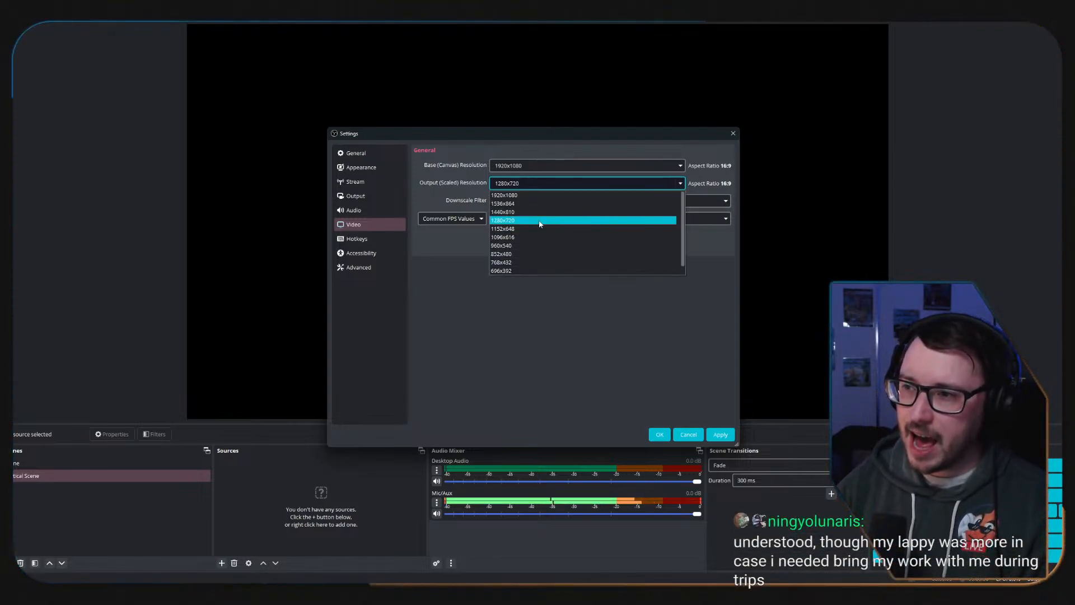
click(518, 196)
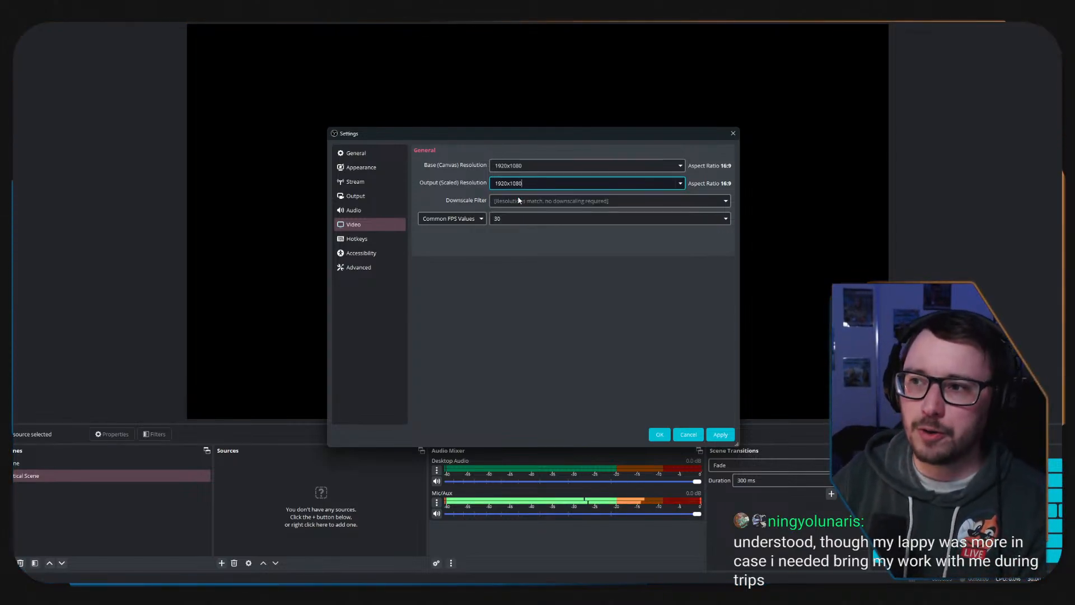
Set the common FPS value to 60.
click(723, 222)
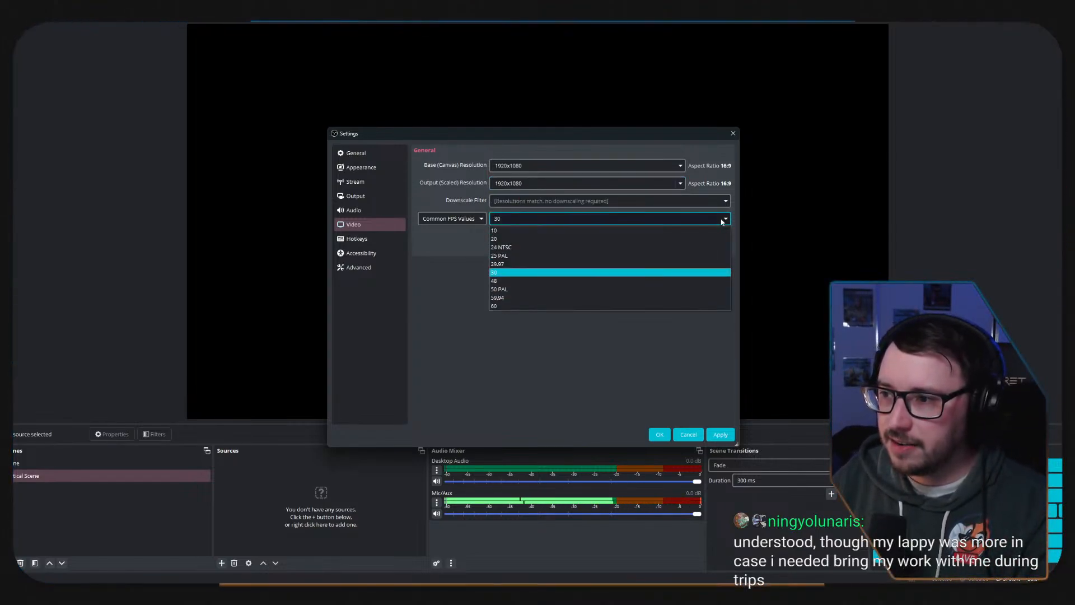
click(508, 309)
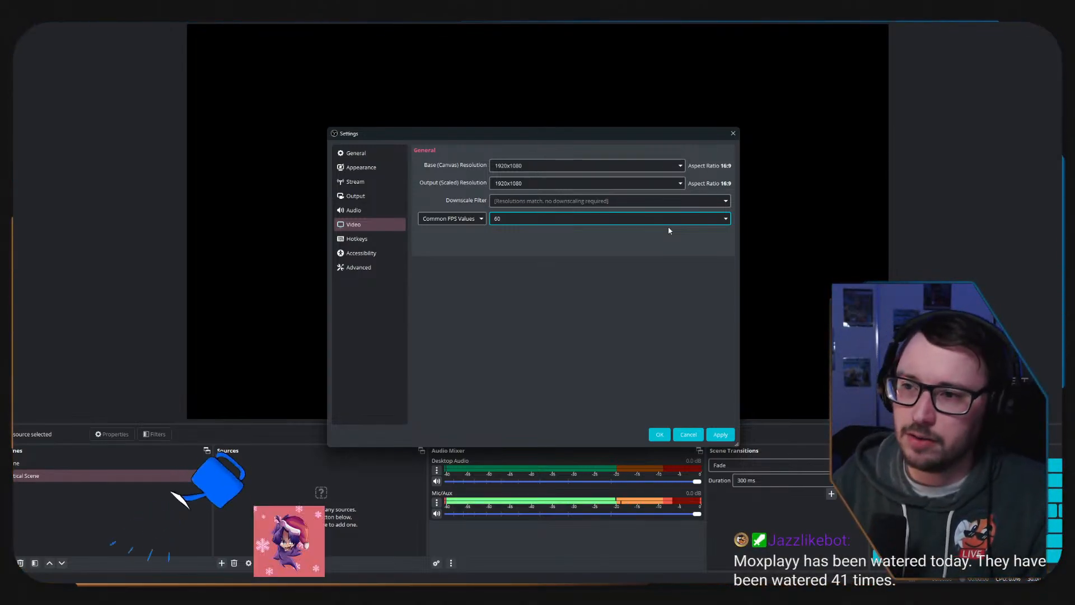
Look over the hotkey assignments, and enable Use Different Colors in the accessibility settings.
click(372, 242)
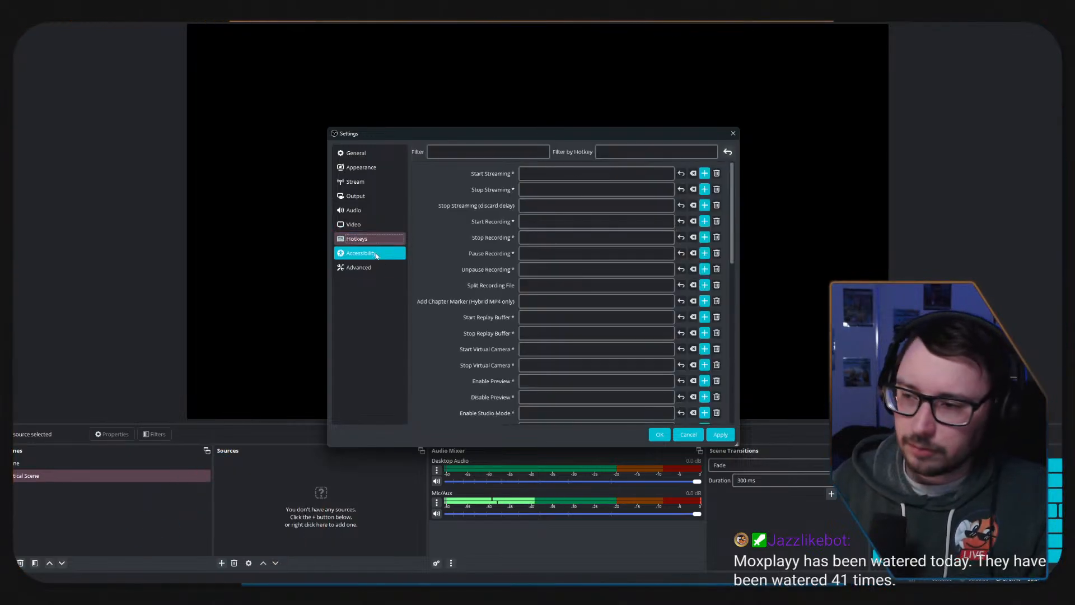
scroll(598, 317, down, 6)
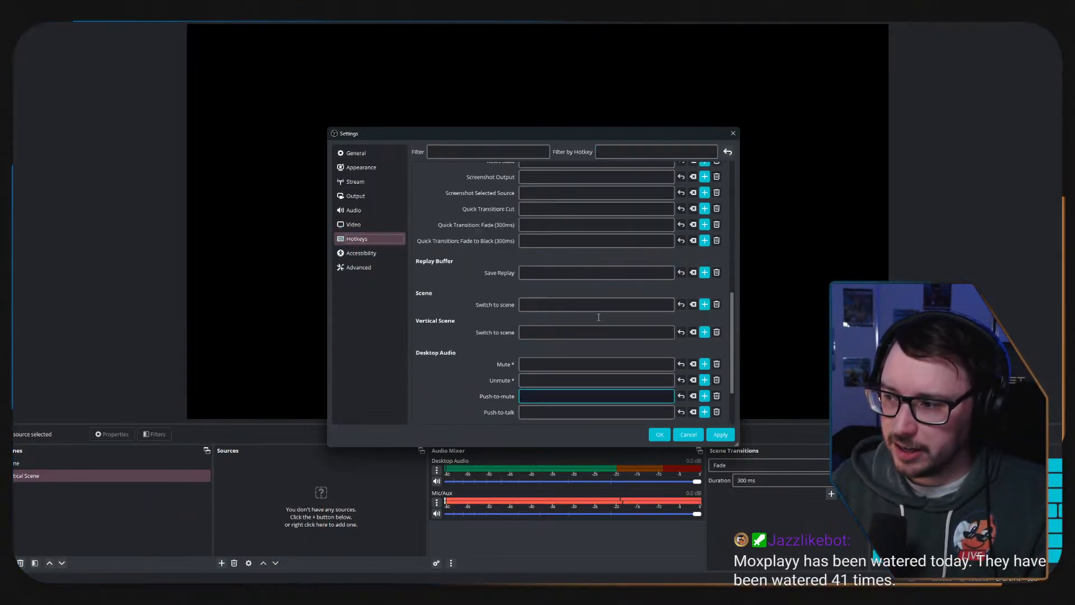
scroll(599, 317, up, 6)
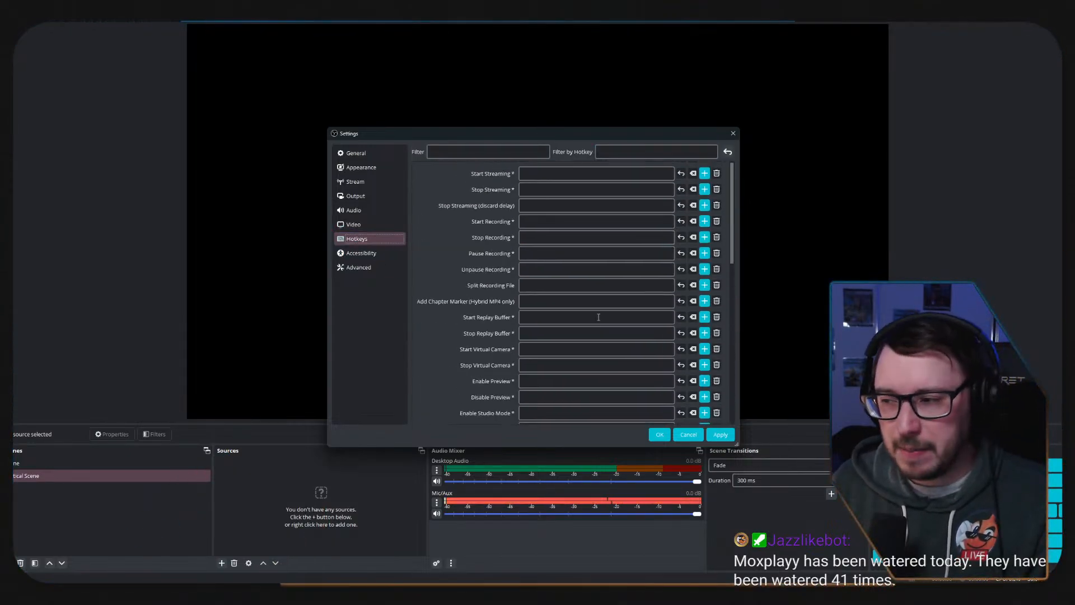
click(373, 255)
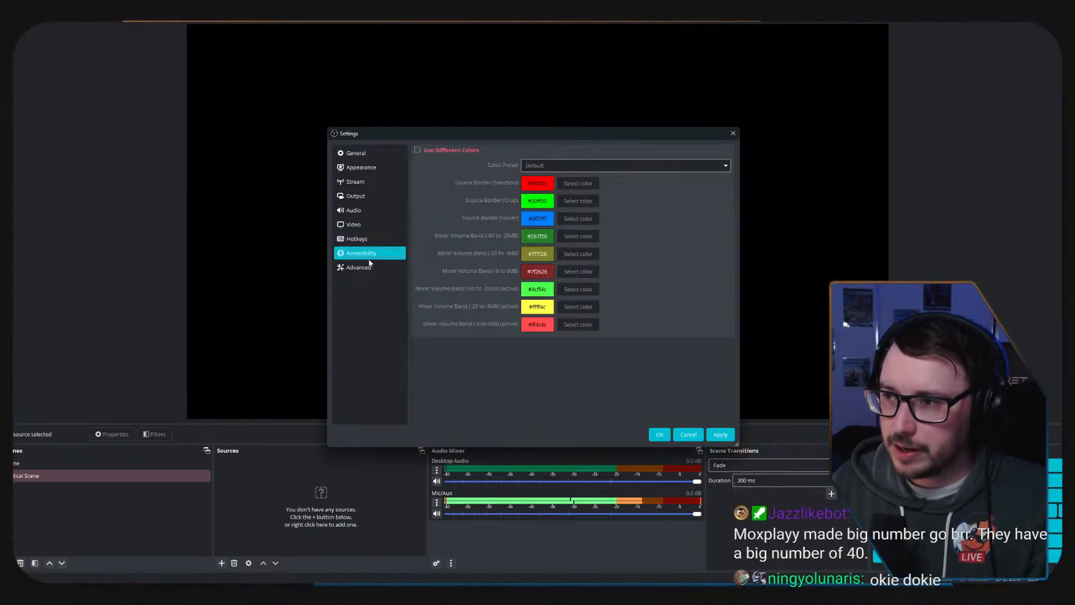
click(417, 150)
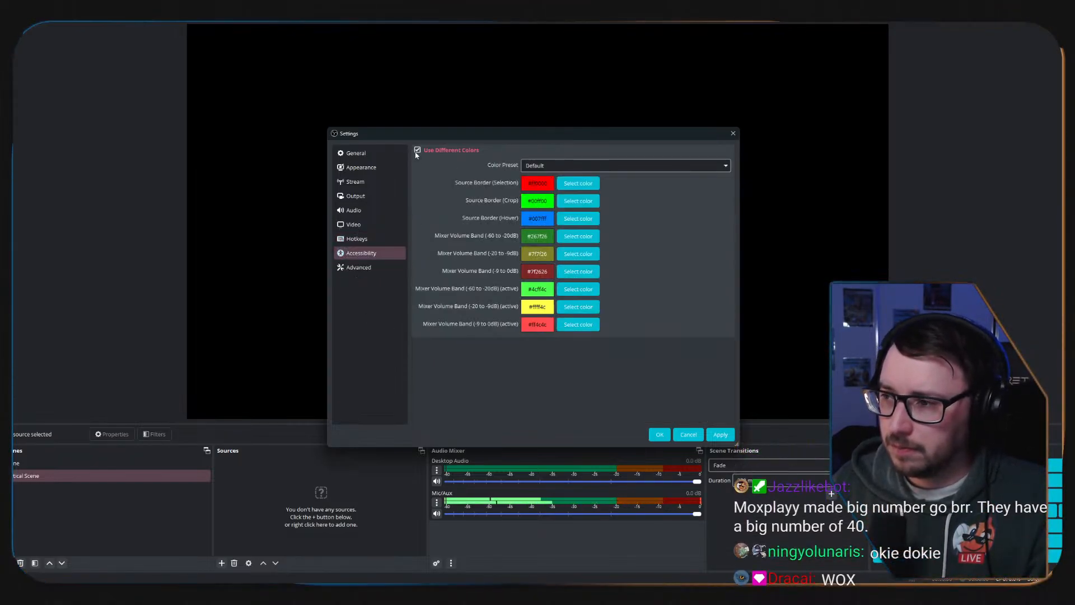
Examine the advanced settings, including the process priority, renderer, color format and network options, keeping the process priority at Normal.
click(361, 267)
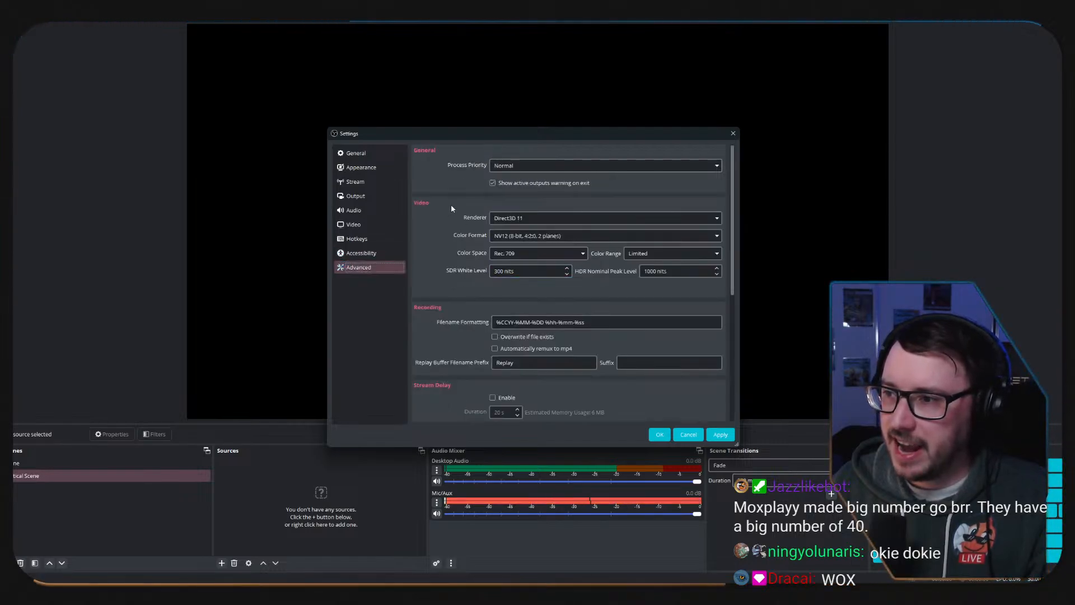
click(717, 166)
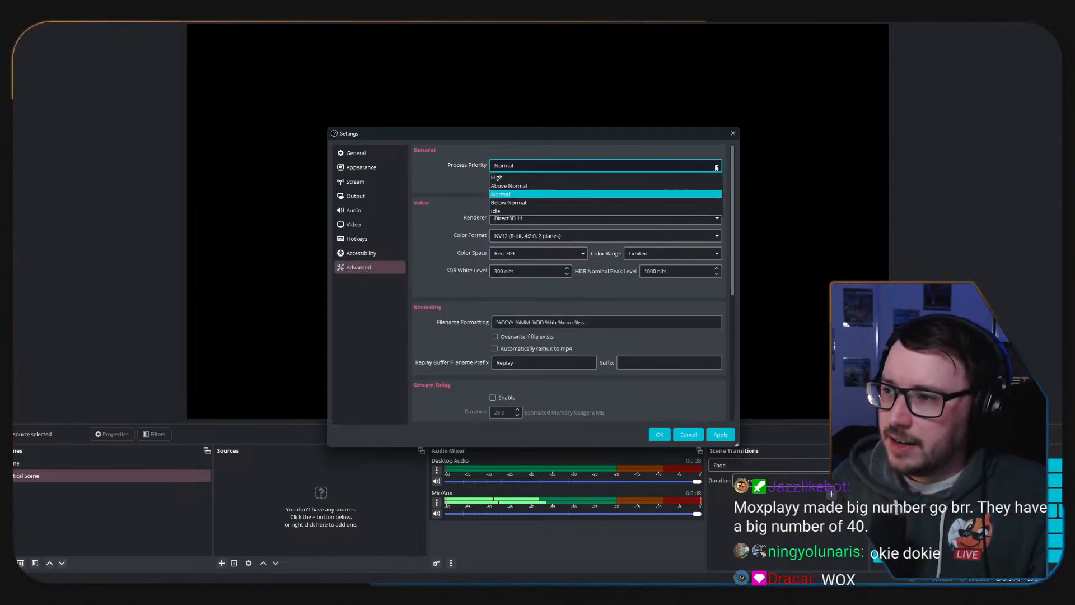
click(675, 194)
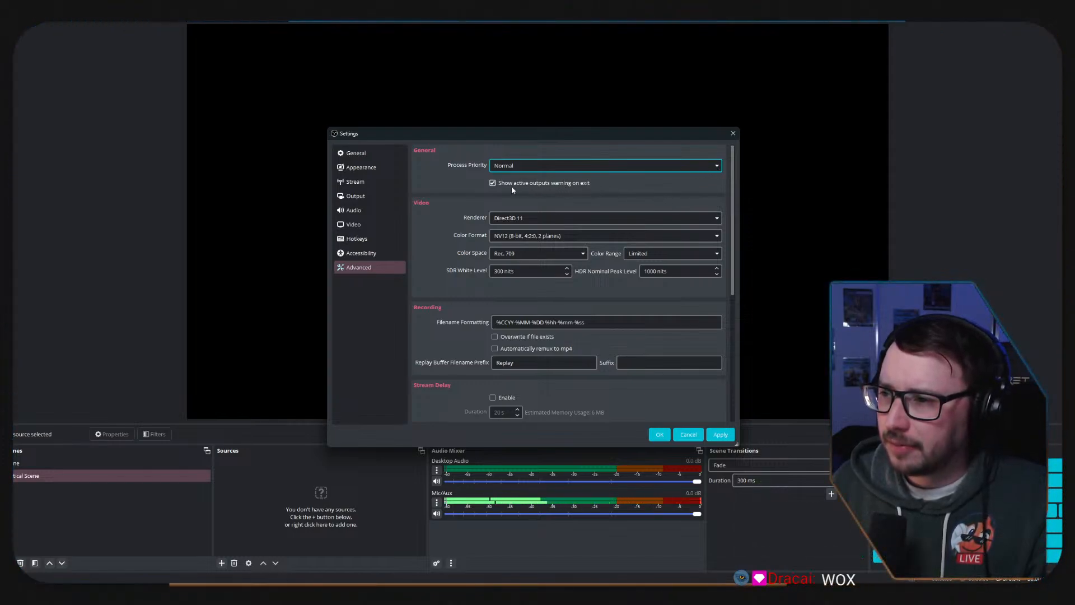
click(709, 217)
click(709, 228)
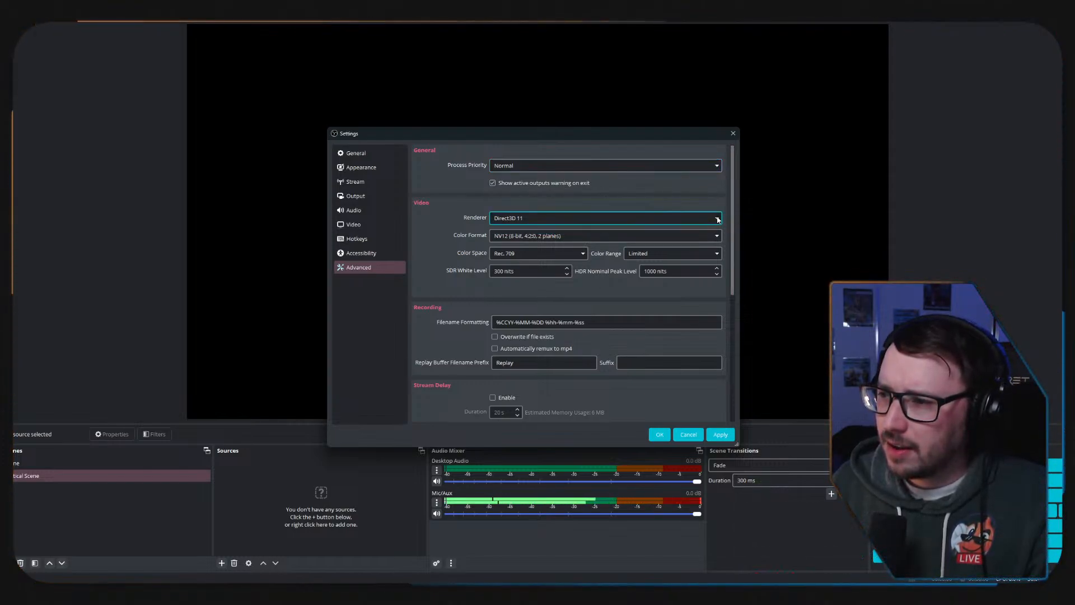
click(711, 238)
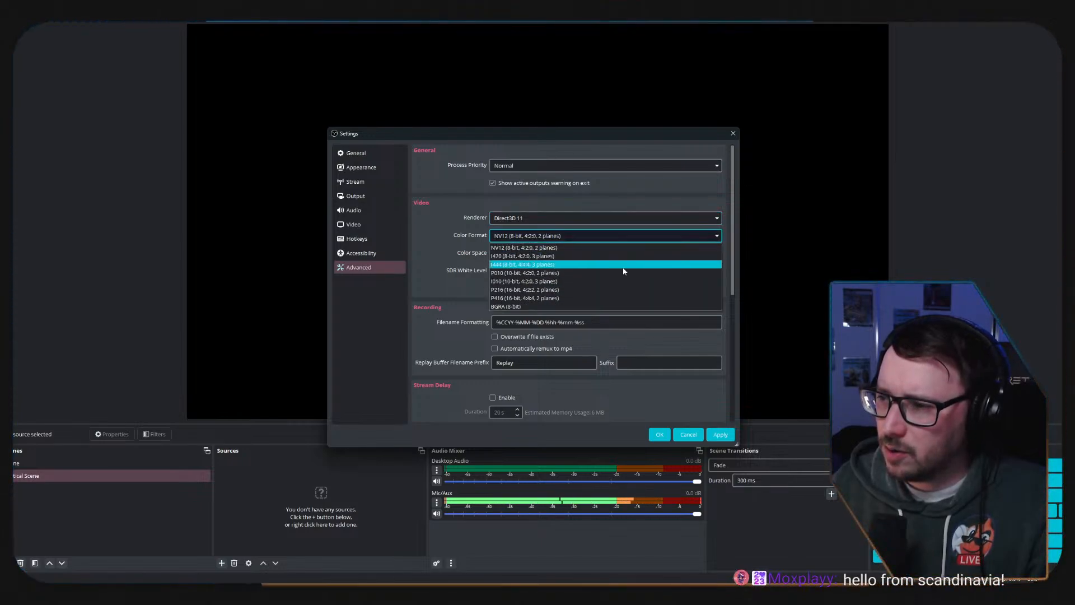
click(421, 226)
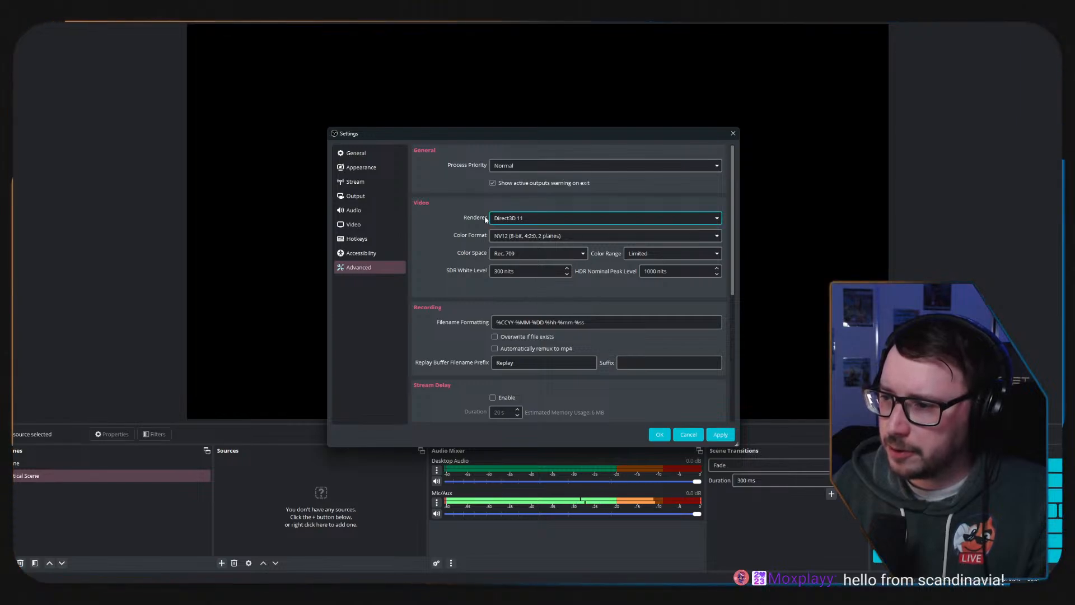
scroll(487, 381, down, 5)
scroll(485, 224, down, 1)
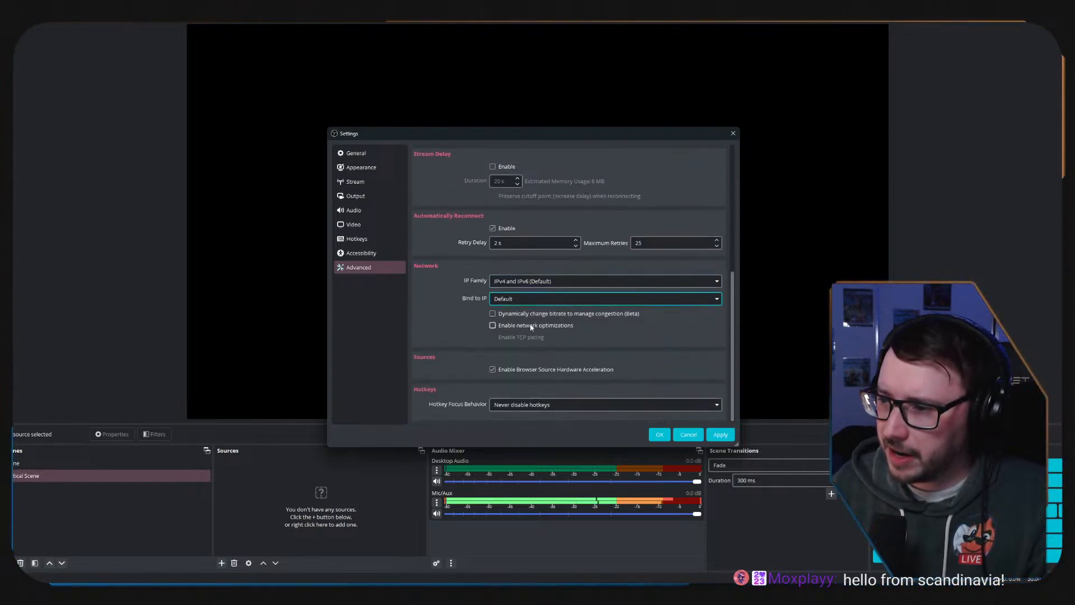
scroll(485, 224, up, 5)
Look through the stream service, output and general settings, including source snapping, preview and multiview options.
click(358, 181)
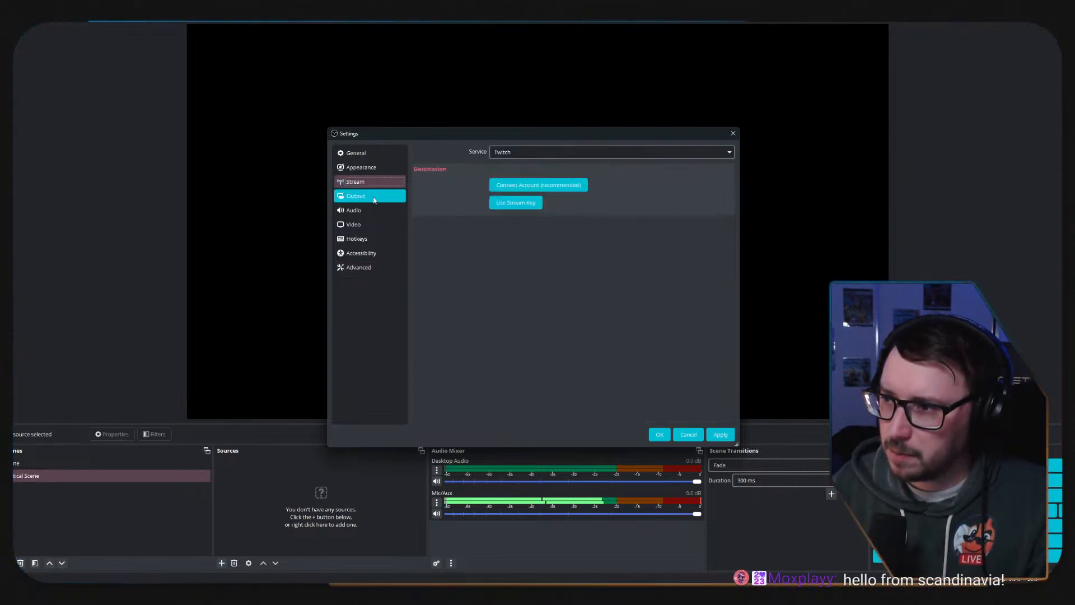
click(358, 197)
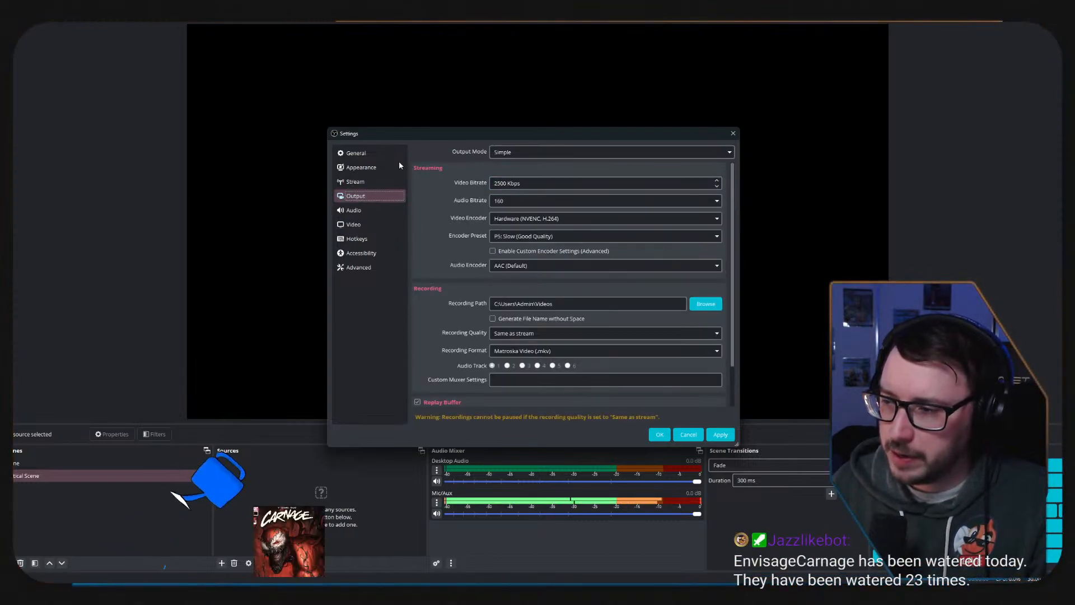
click(371, 158)
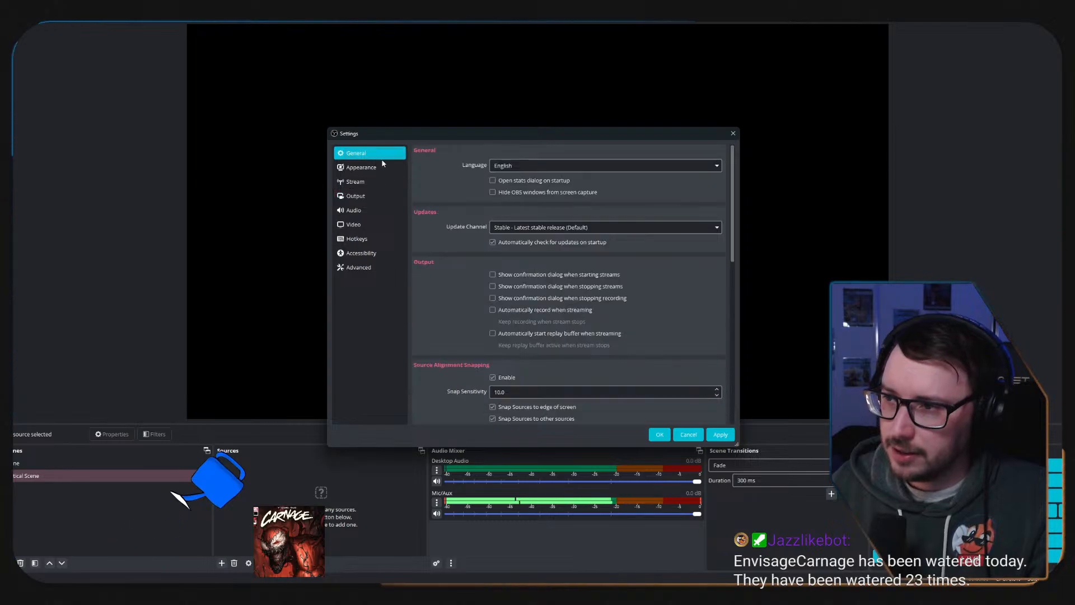
scroll(564, 362, down, 5)
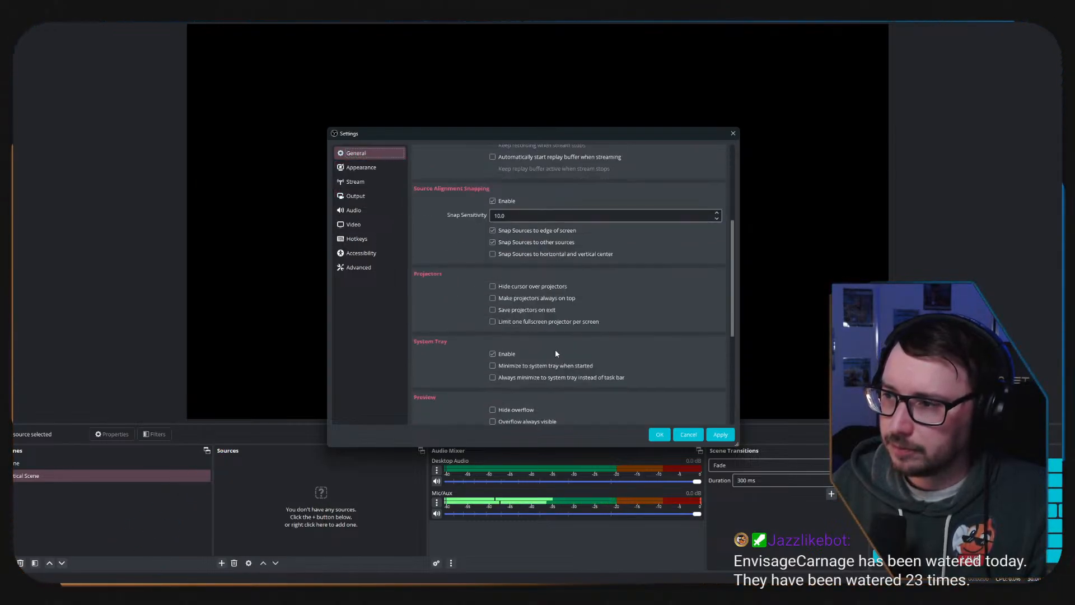
scroll(556, 349, down, 6)
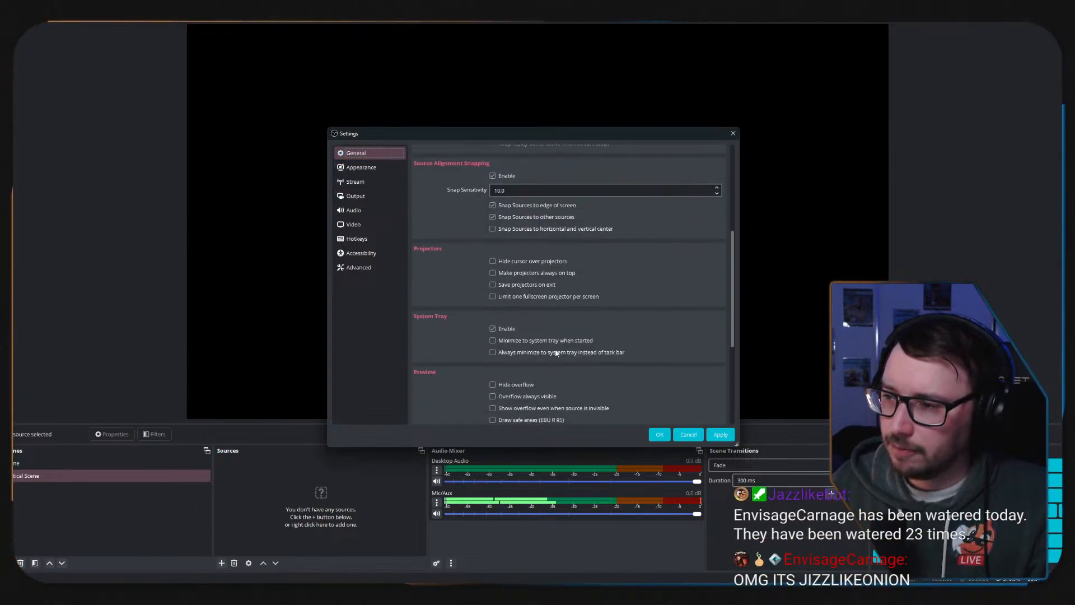
Compare the Simple and Advanced output modes, and set the output mode to Advanced.
click(363, 194)
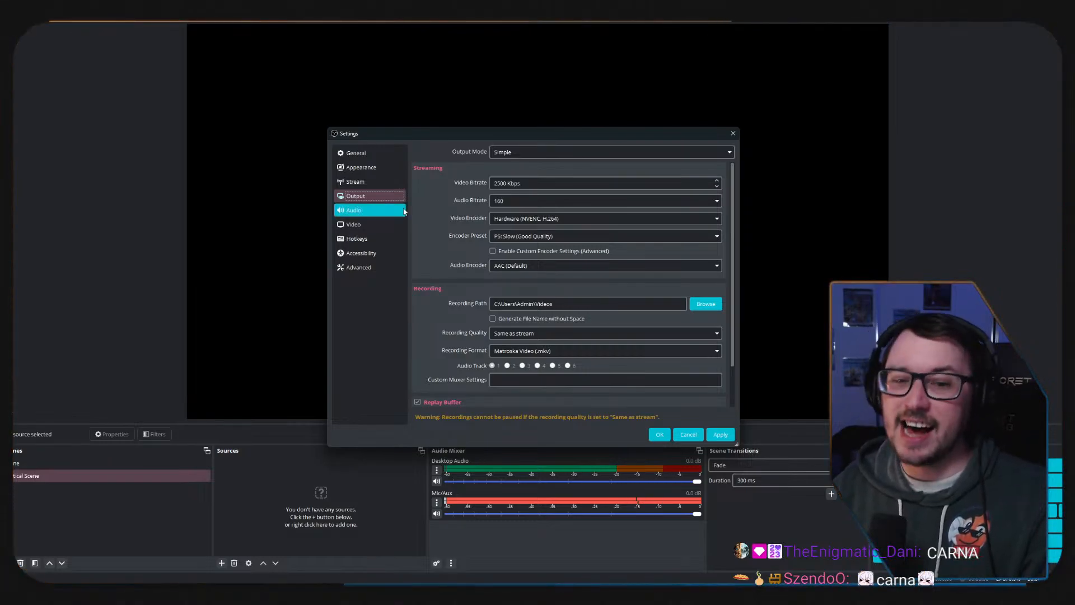
click(578, 152)
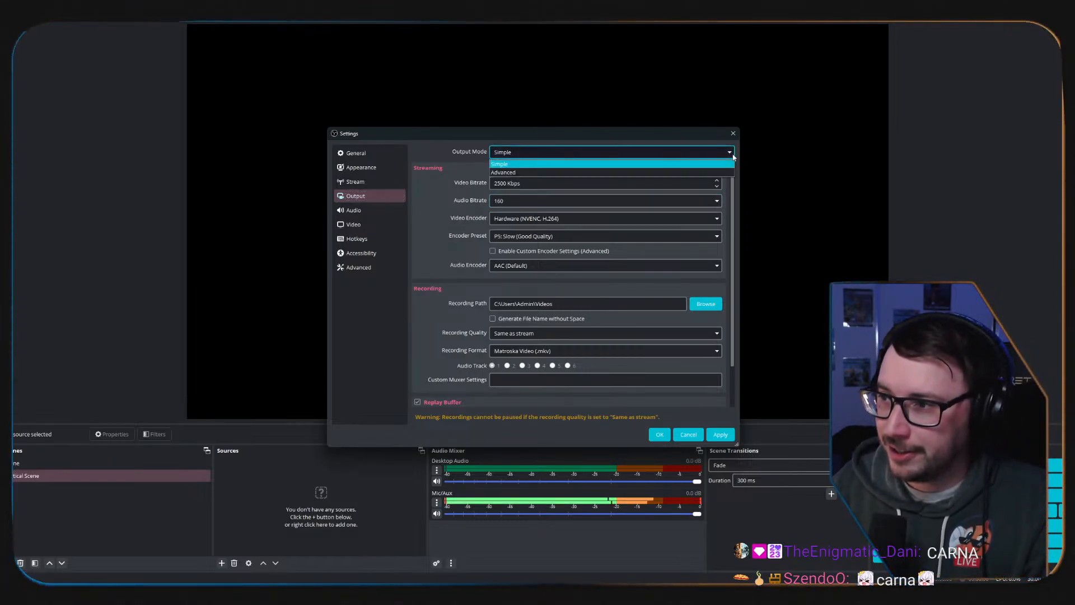
click(510, 172)
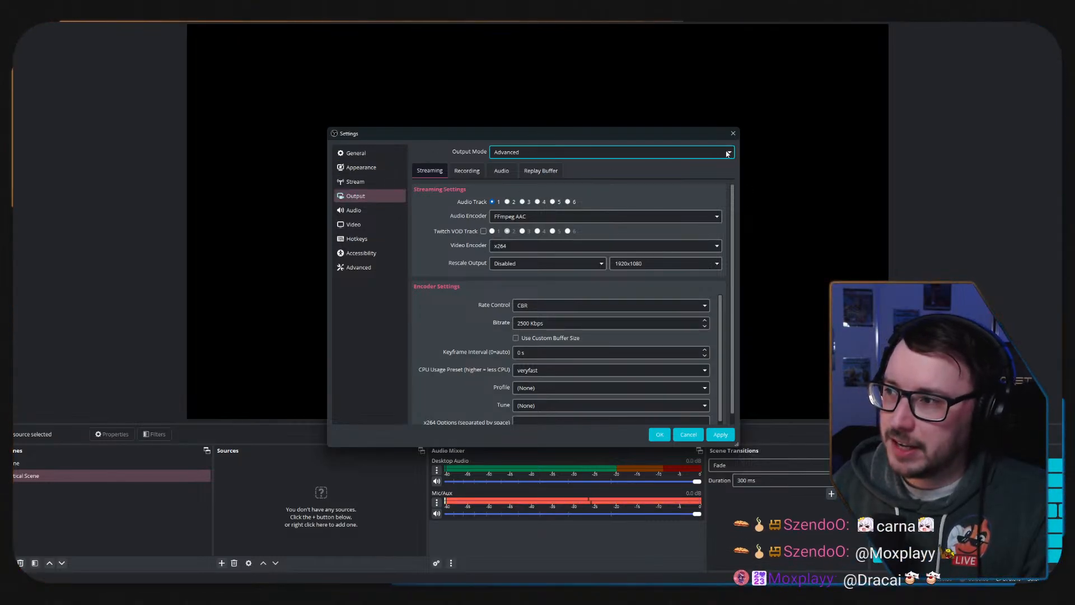
click(553, 151)
click(538, 162)
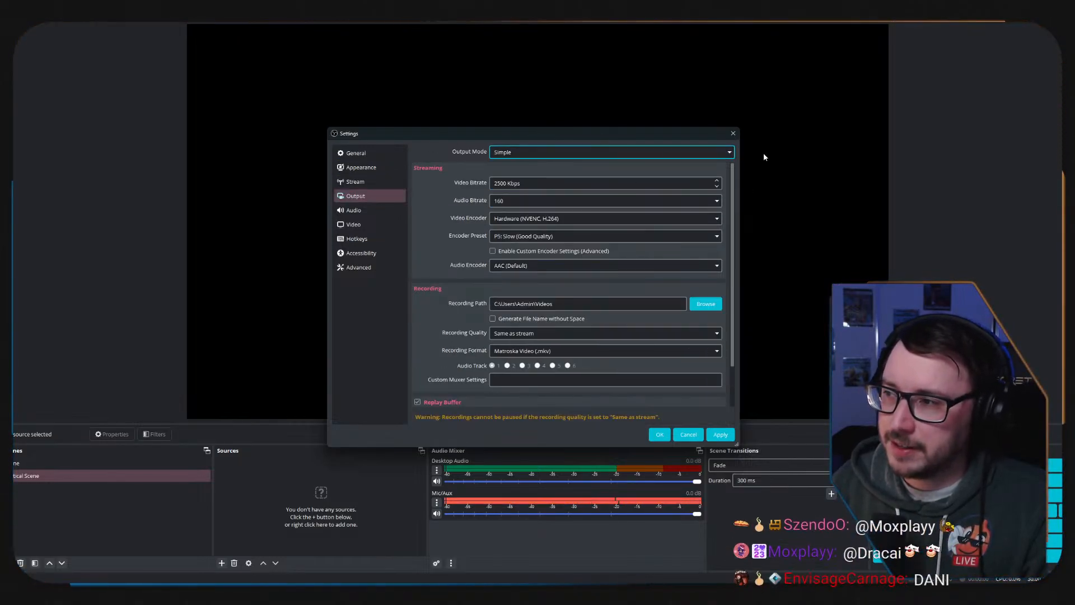
click(644, 152)
click(541, 171)
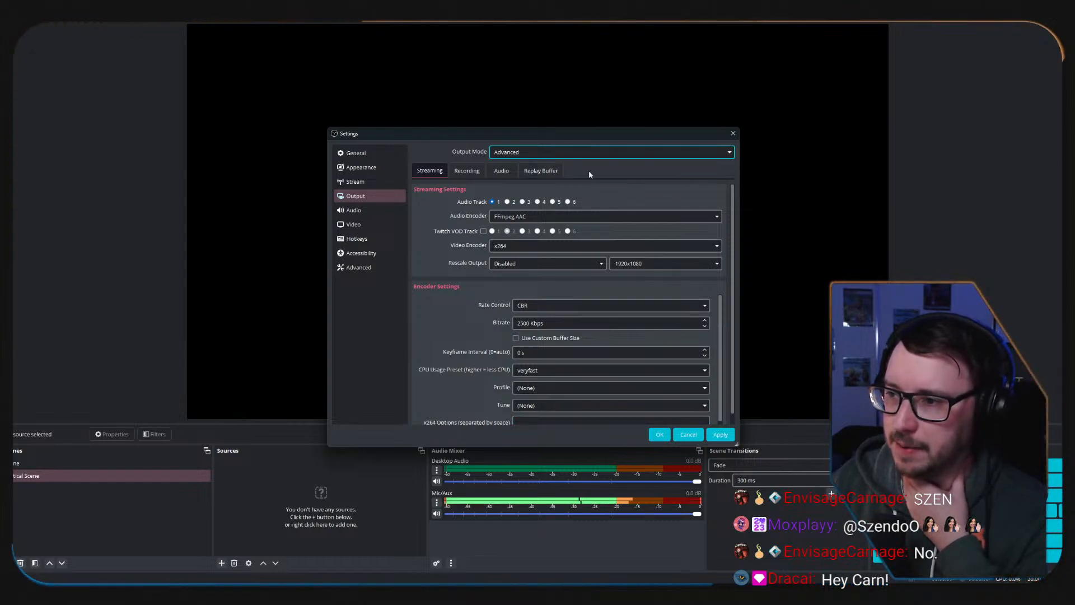
Review the streaming audio encoder choices and the recording and audio track output settings, and enable the replay buffer.
click(718, 216)
click(719, 217)
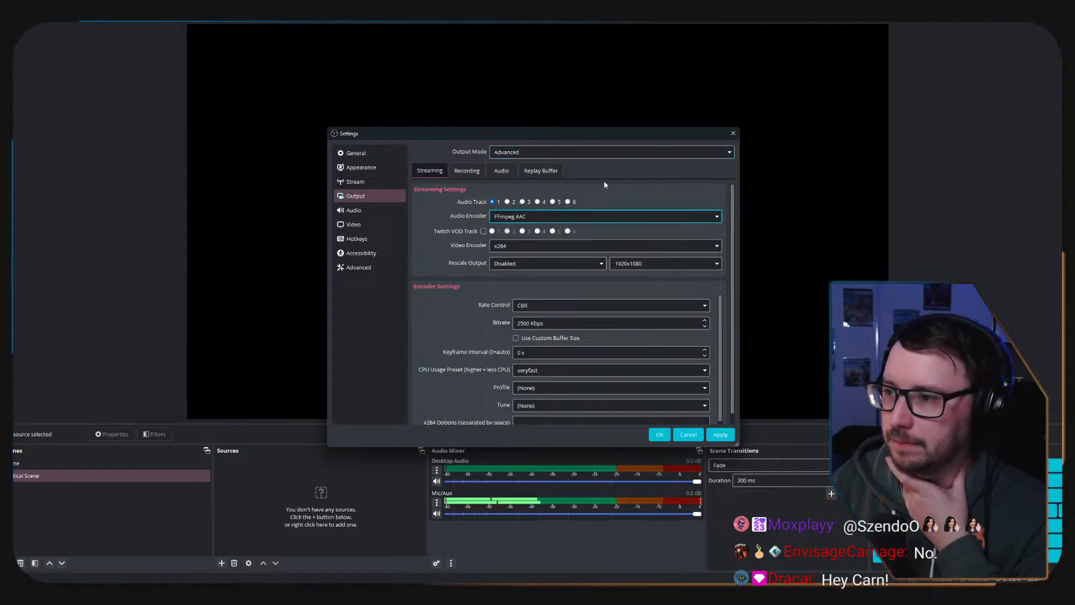
click(464, 172)
click(432, 171)
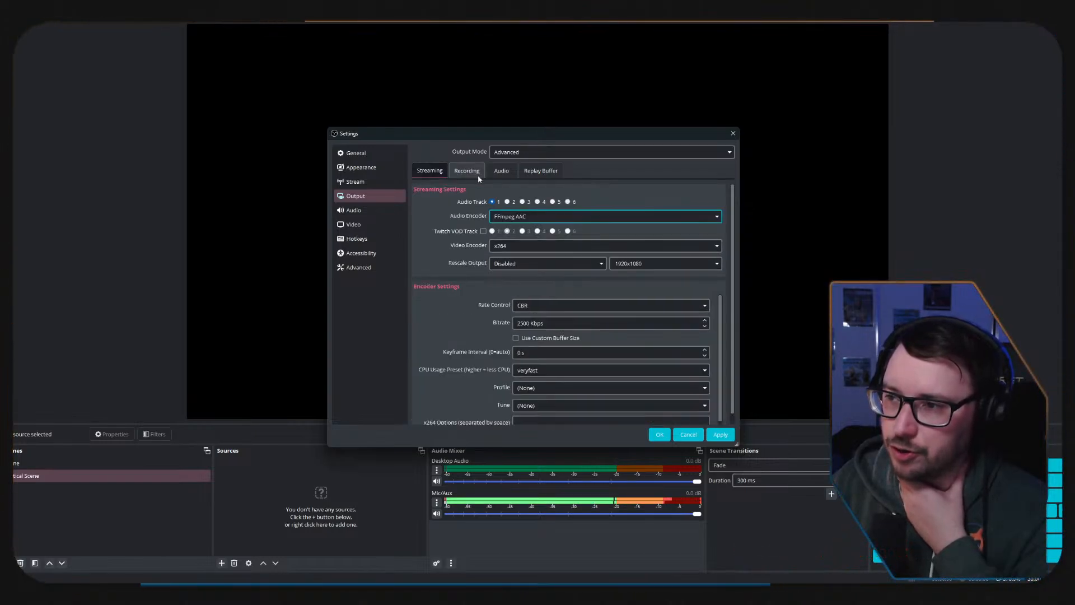
click(467, 171)
click(501, 170)
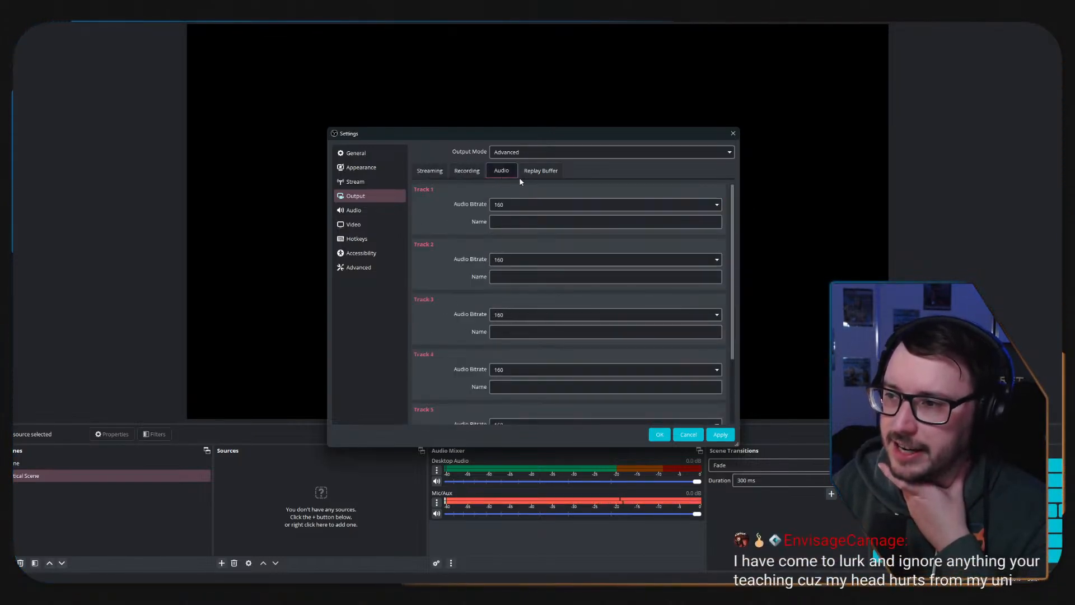
click(535, 171)
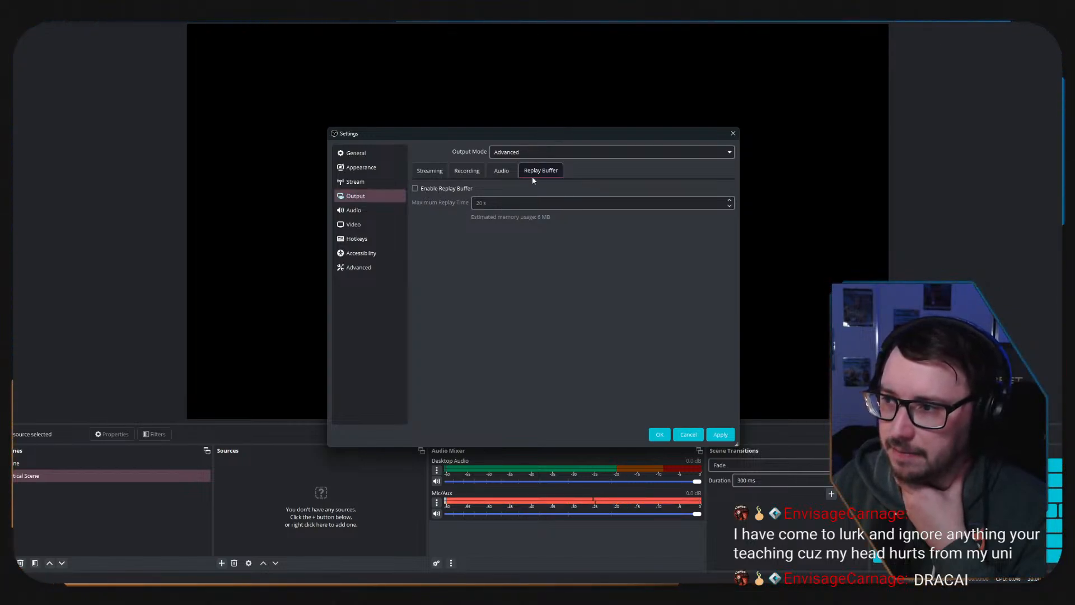
click(415, 188)
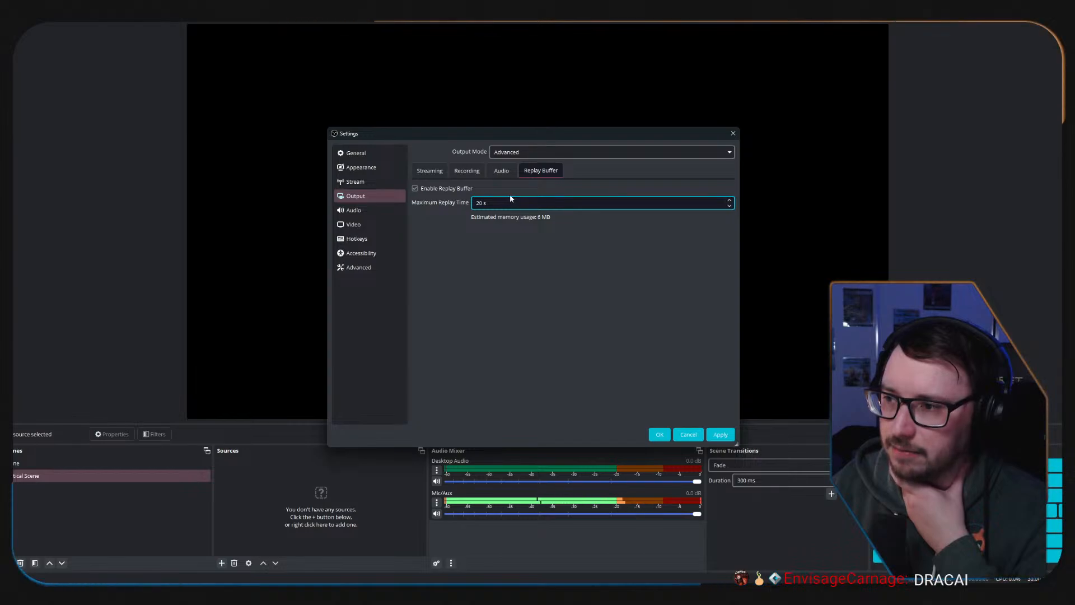
Examine the Twitch VOD Track option in the streaming output settings.
click(428, 172)
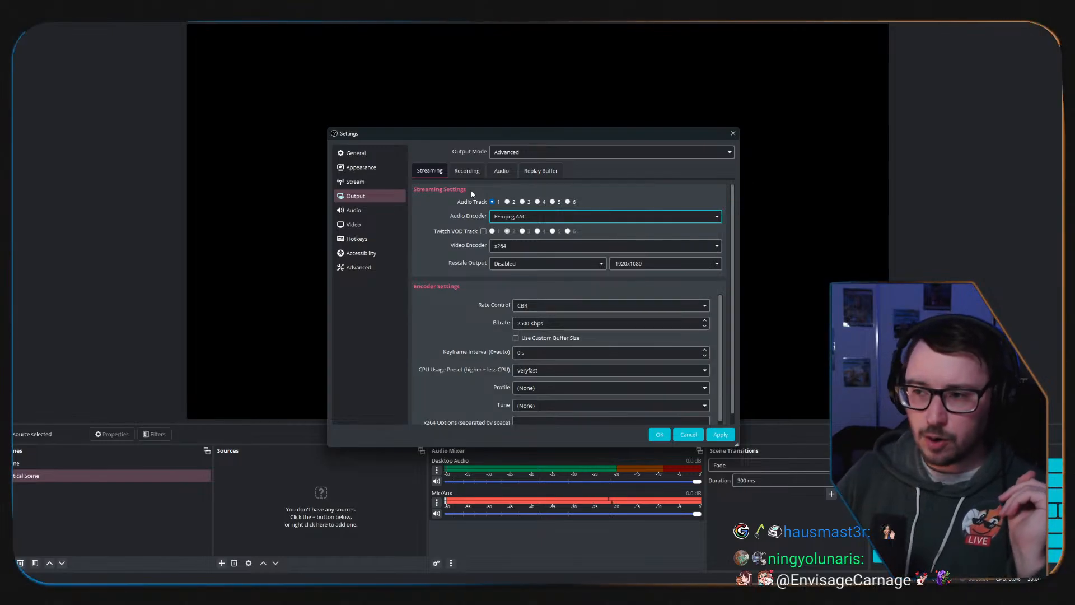
click(483, 230)
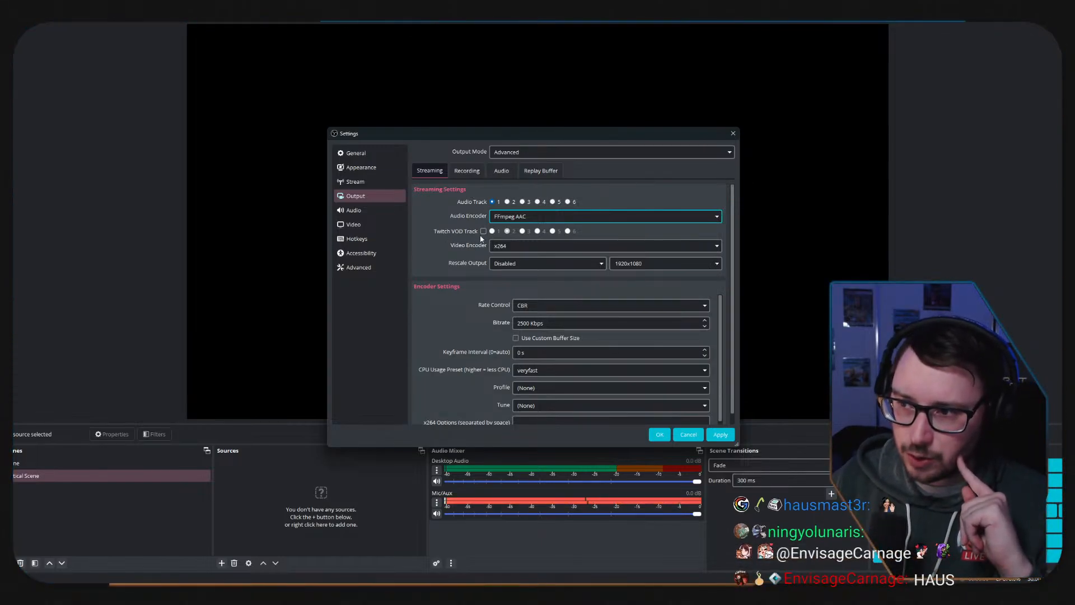
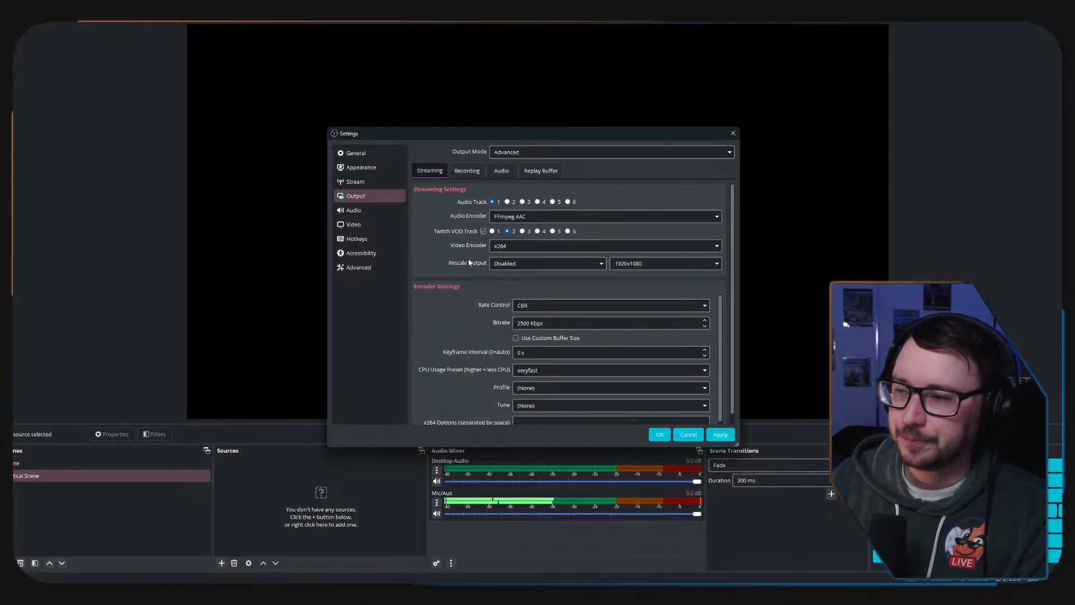
Set the streaming video encoder to NVIDIA NVENC H.264.
click(571, 247)
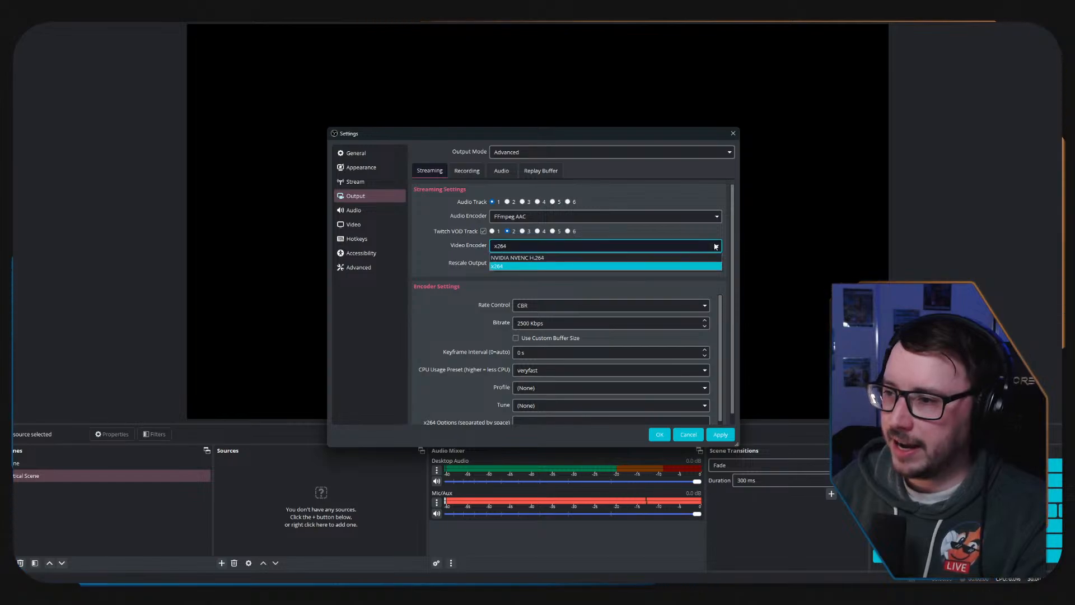
click(567, 258)
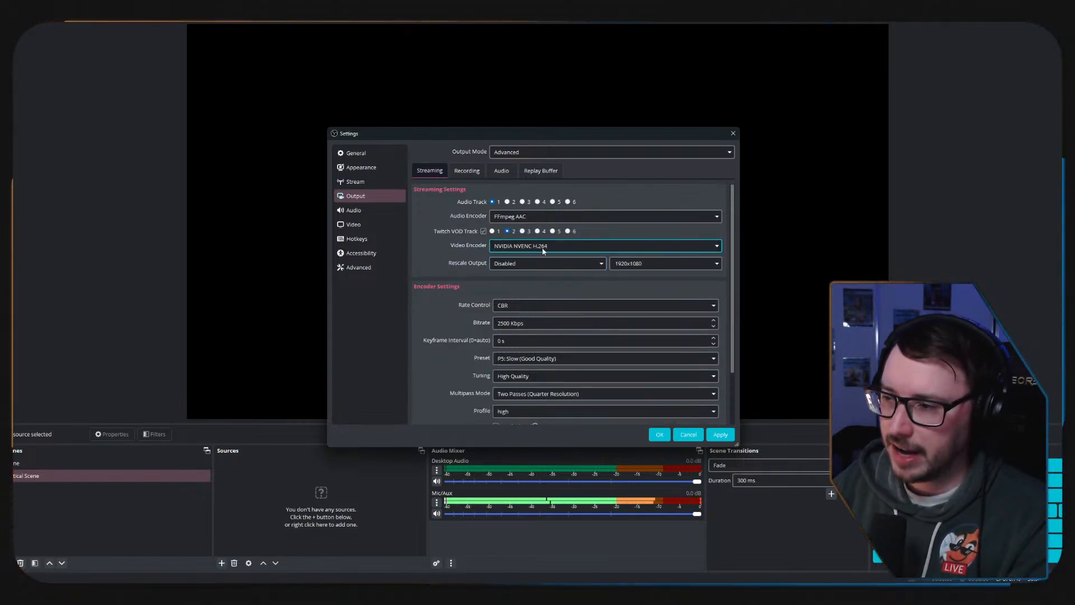
click(712, 247)
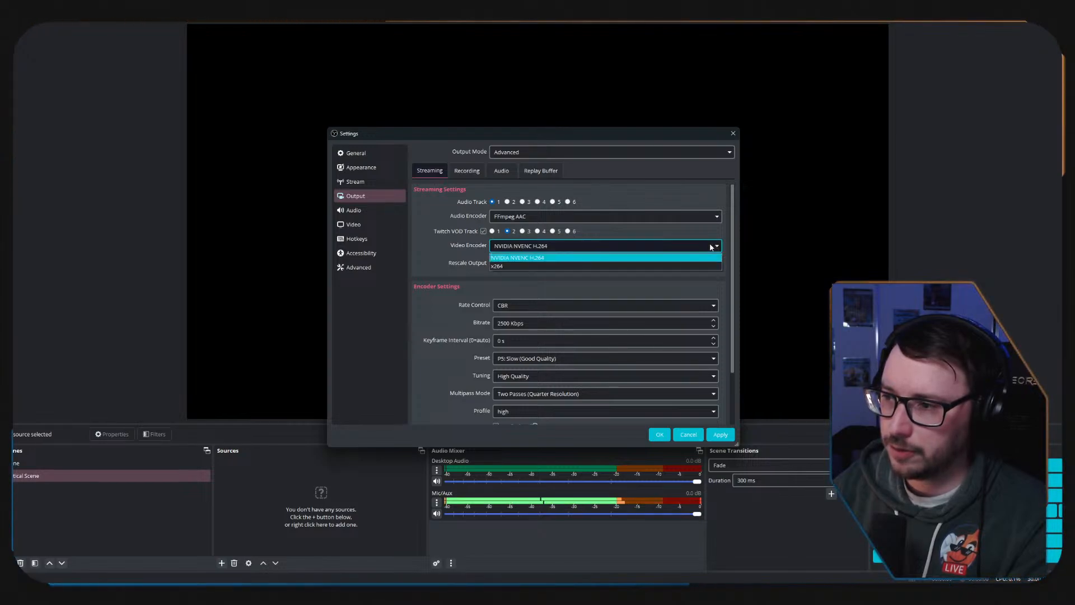
click(711, 247)
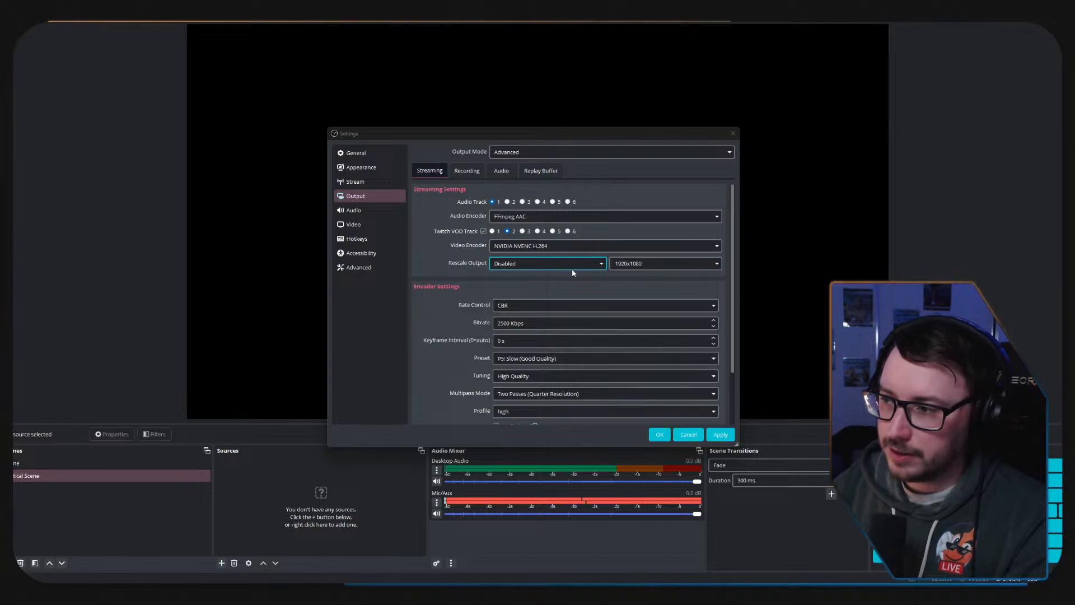
Set the streaming encoder's bitrate to 6000 Kbps.
scroll(470, 256, down, 1)
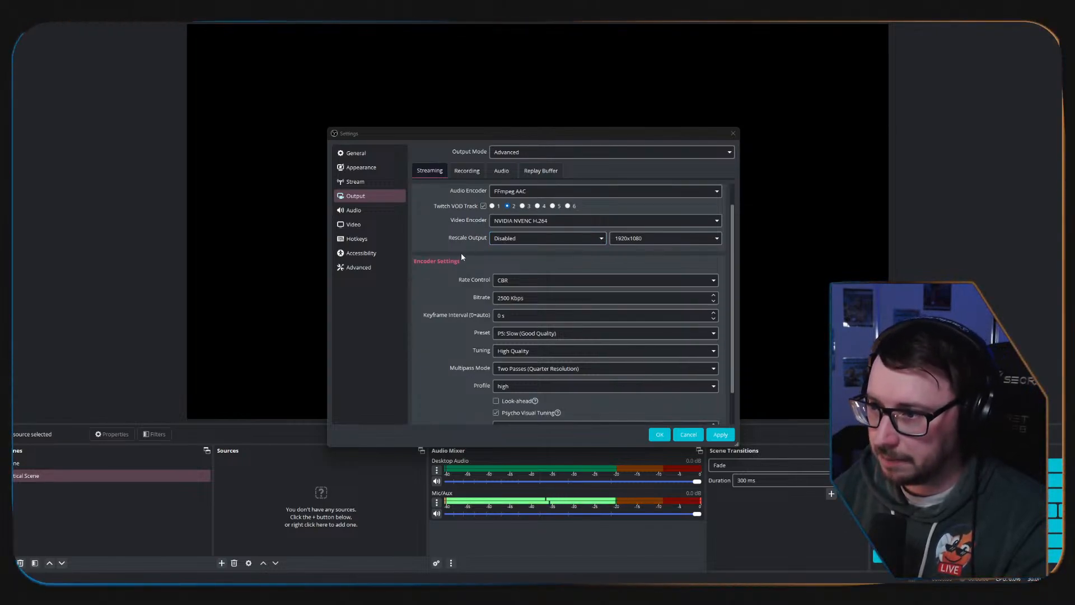
click(541, 298)
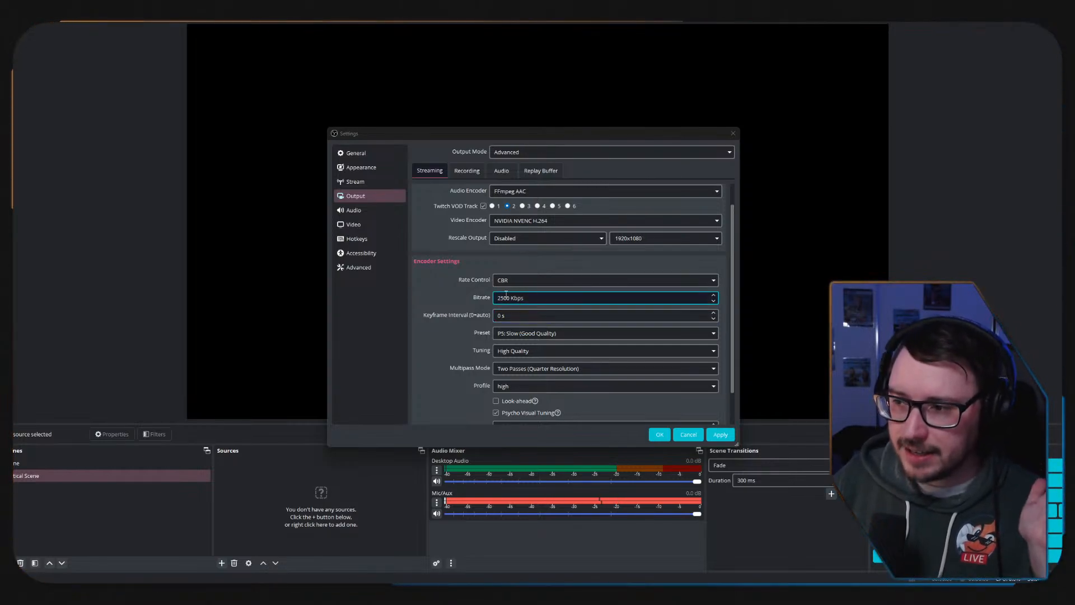
drag(504, 297, 351, 296)
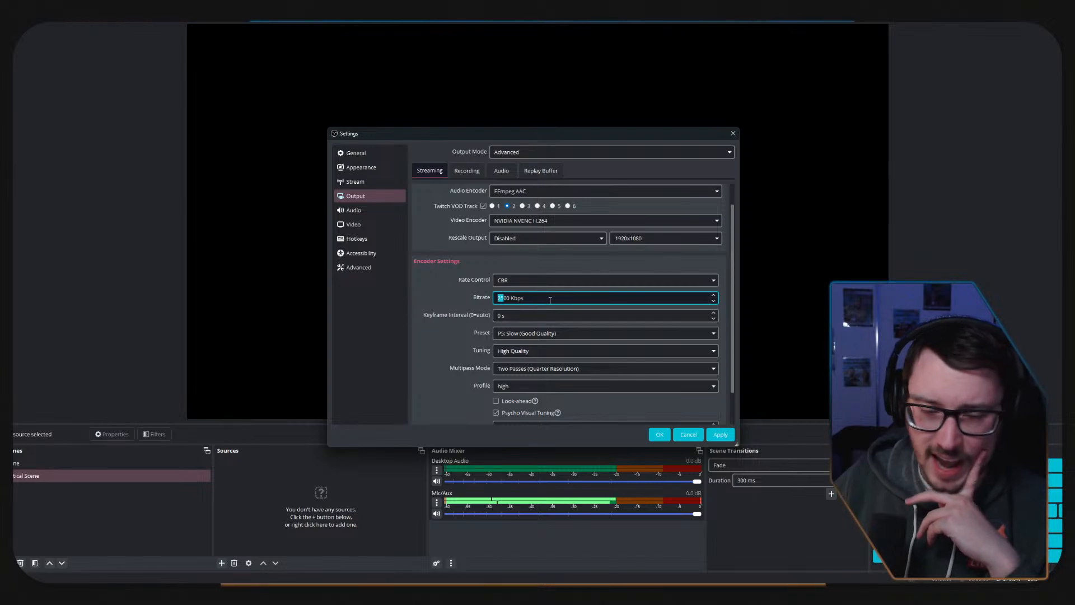
drag(550, 301, 291, 293)
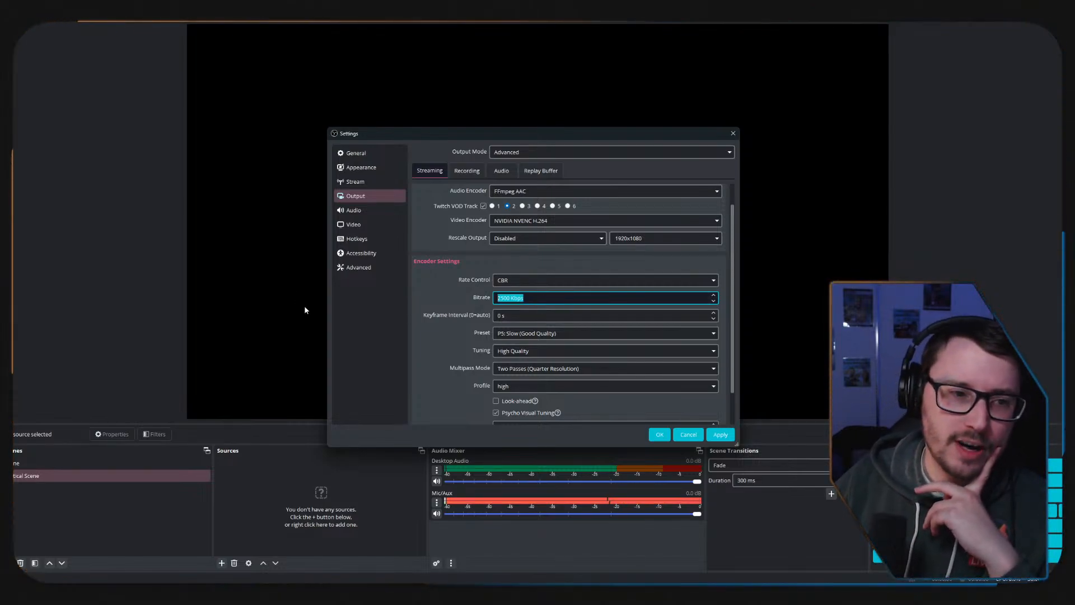
click(455, 294)
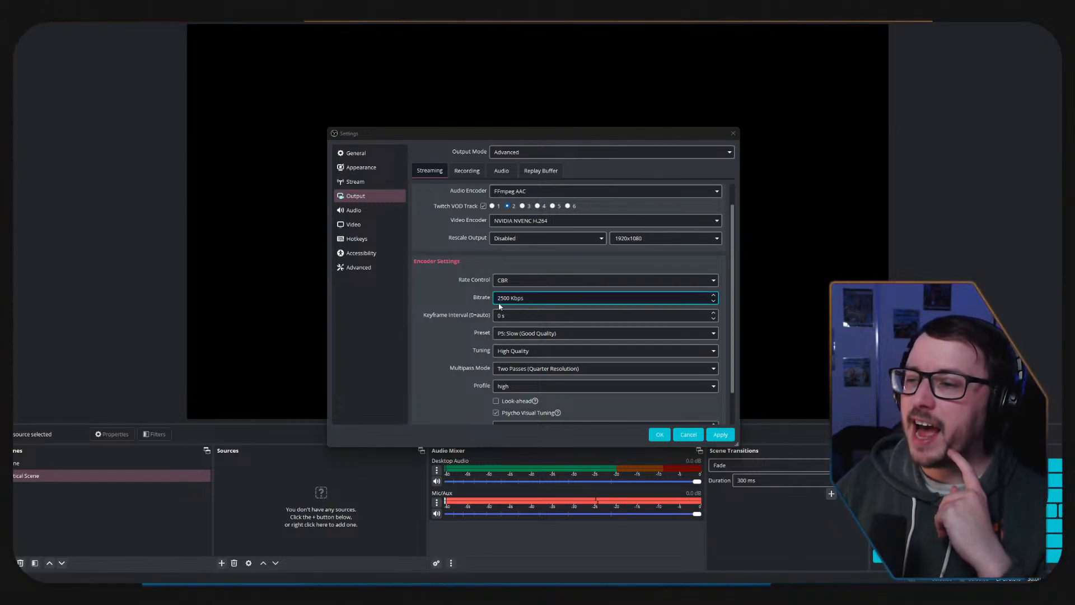
drag(499, 299, 585, 298)
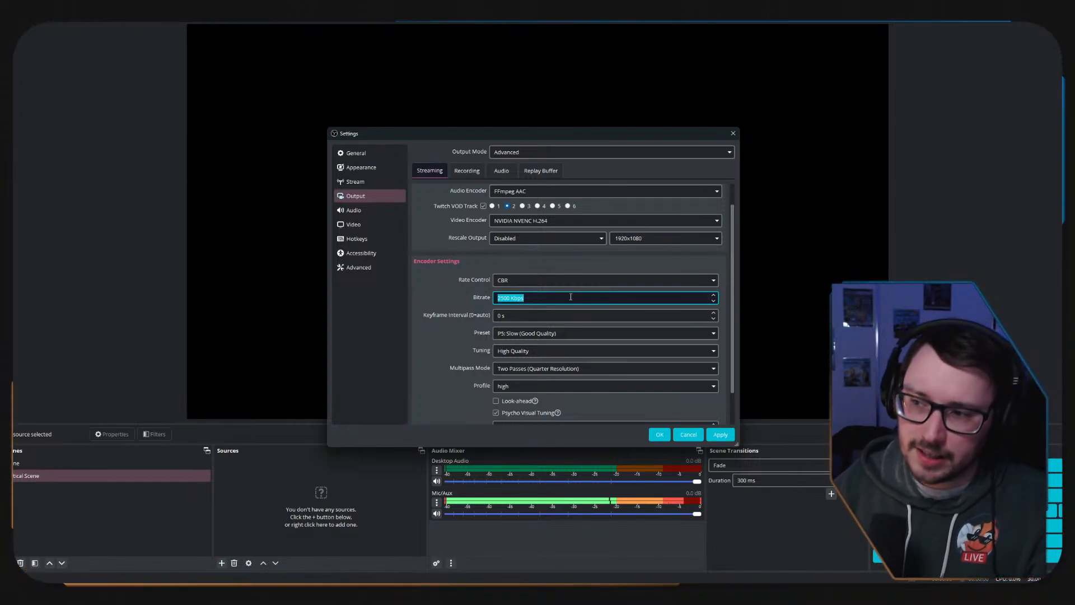
click(507, 299)
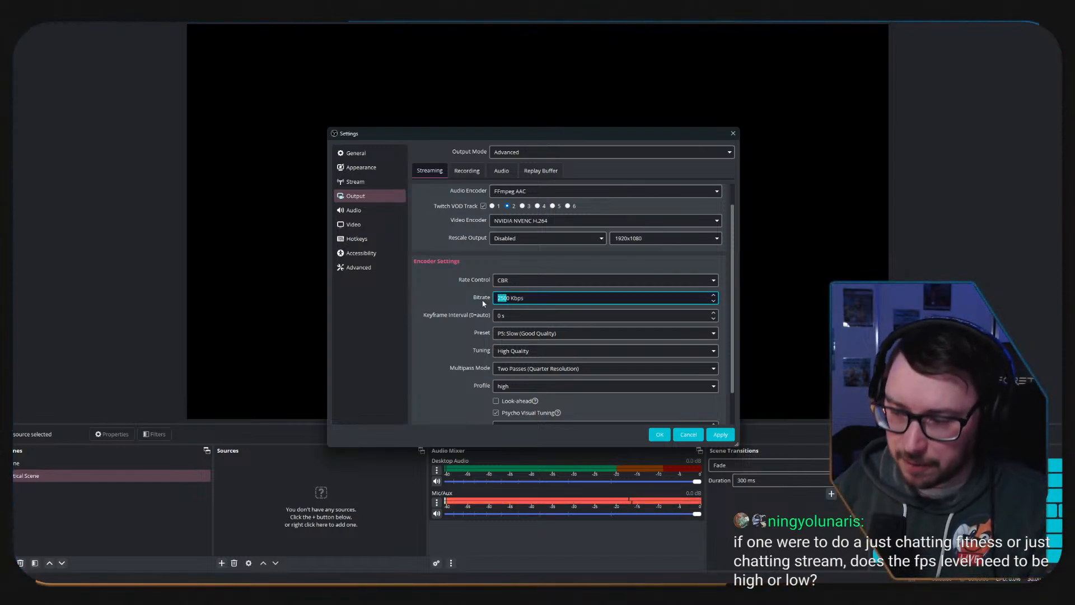
text(60)
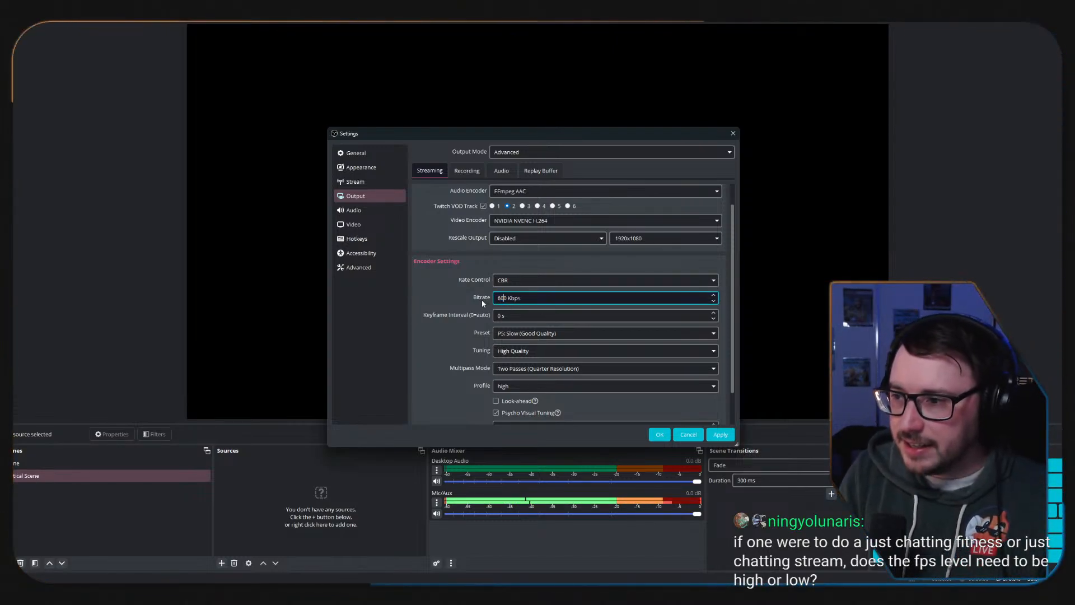
text(0)
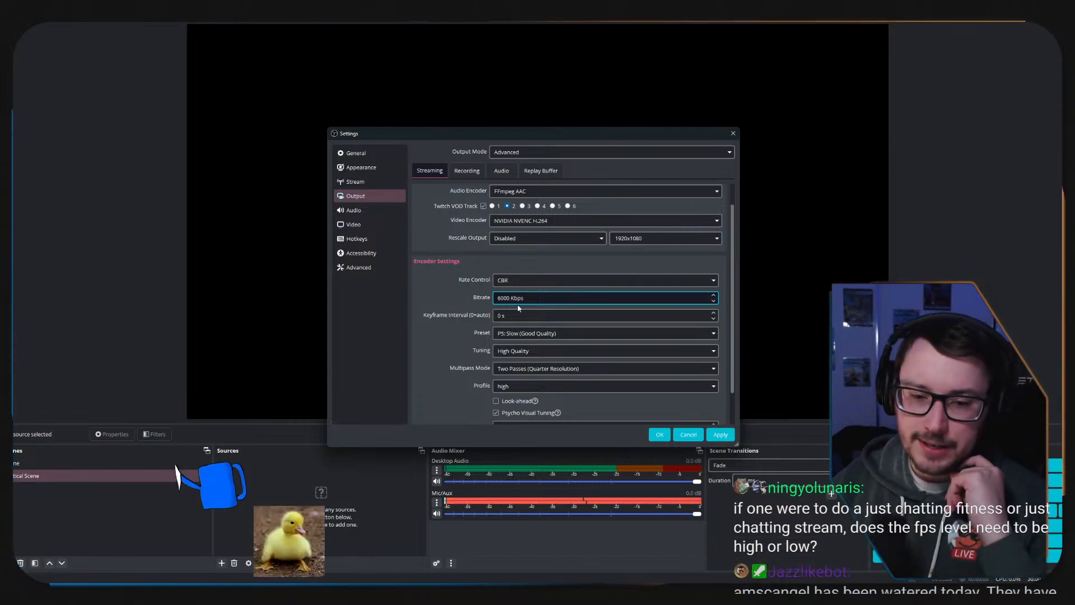
key(ctrl+a)
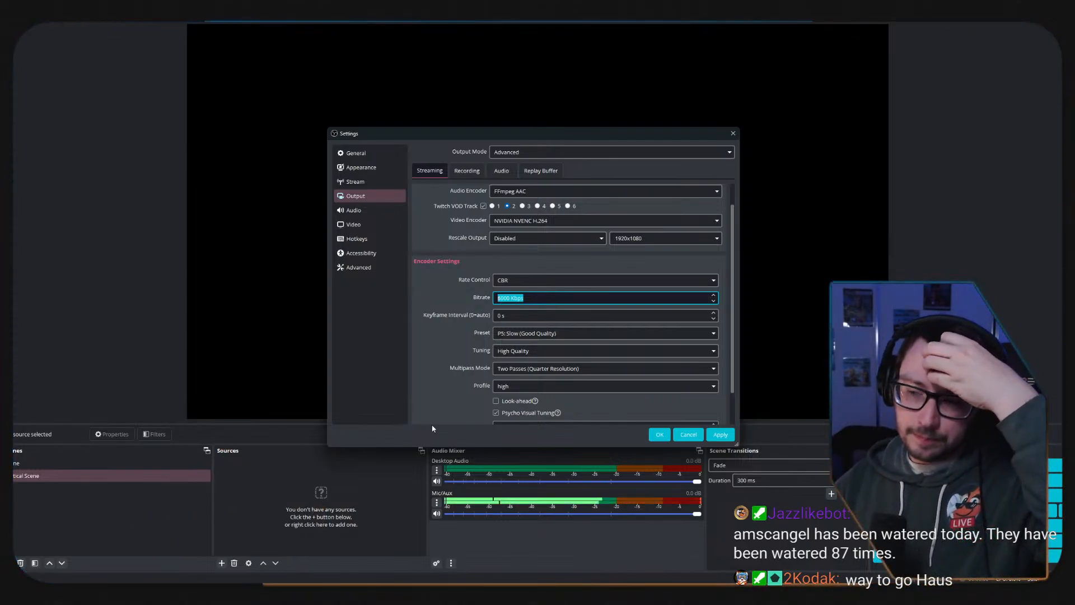
click(539, 301)
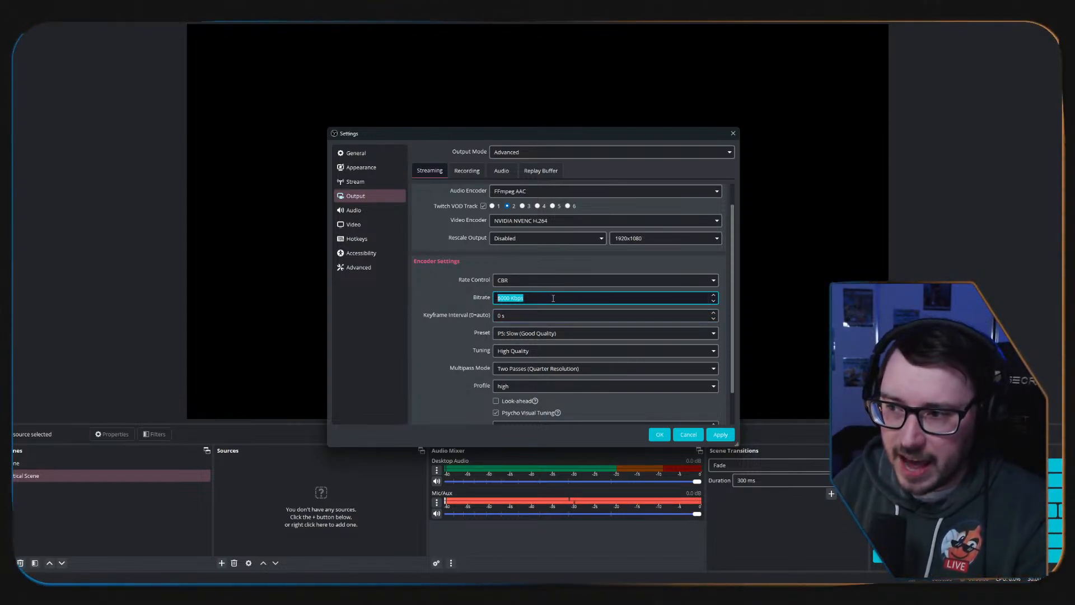
click(468, 296)
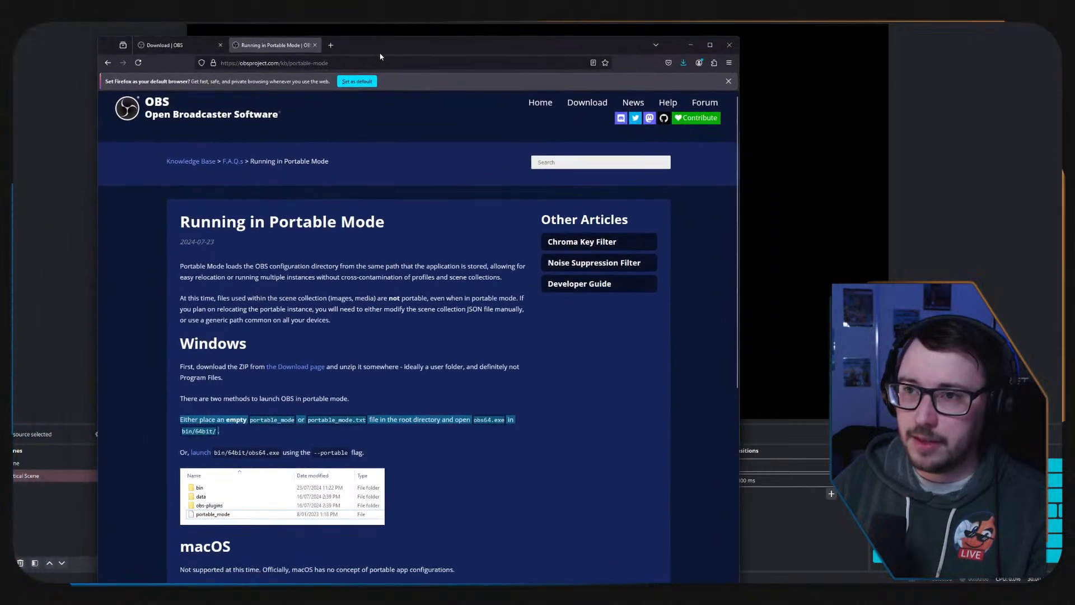
Switch to Firefox, search for "speed test" in a new tab and run Google's internet speed test to check the upload speed.
click(309, 39)
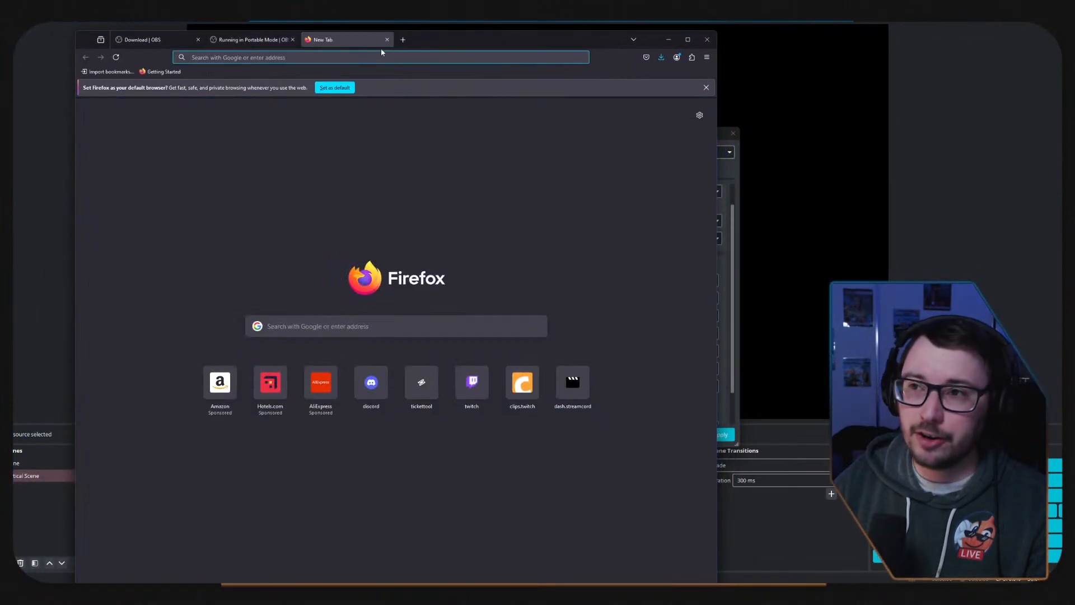
text(speed)
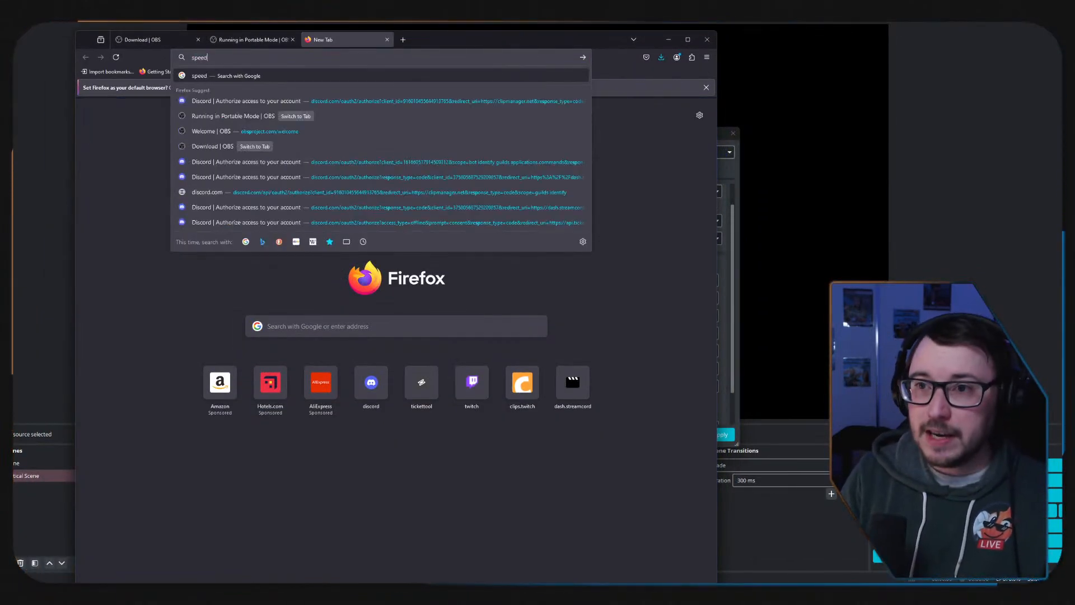
click(207, 90)
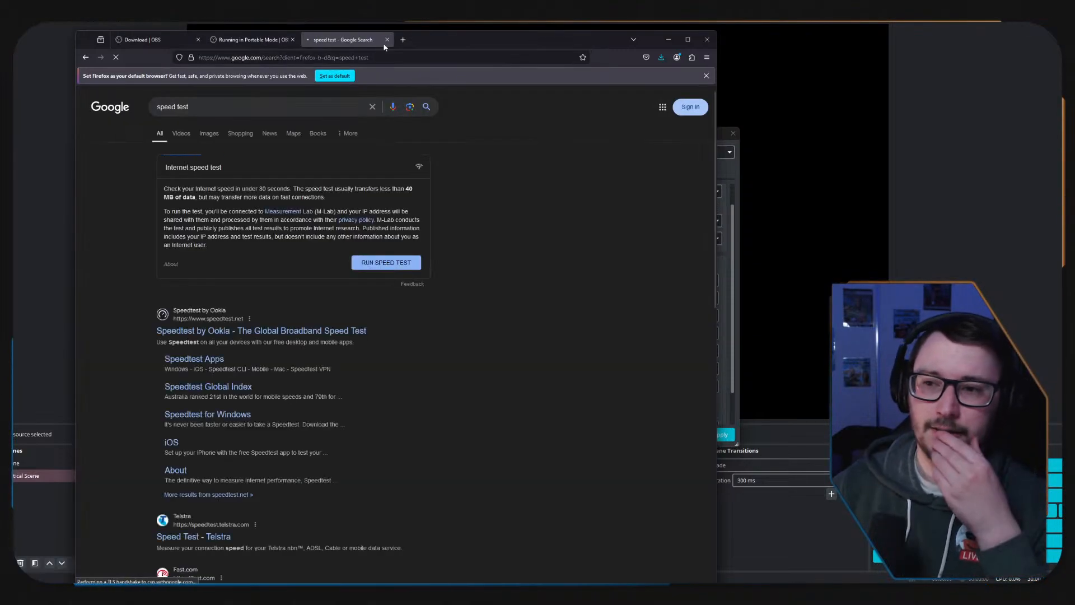
click(387, 263)
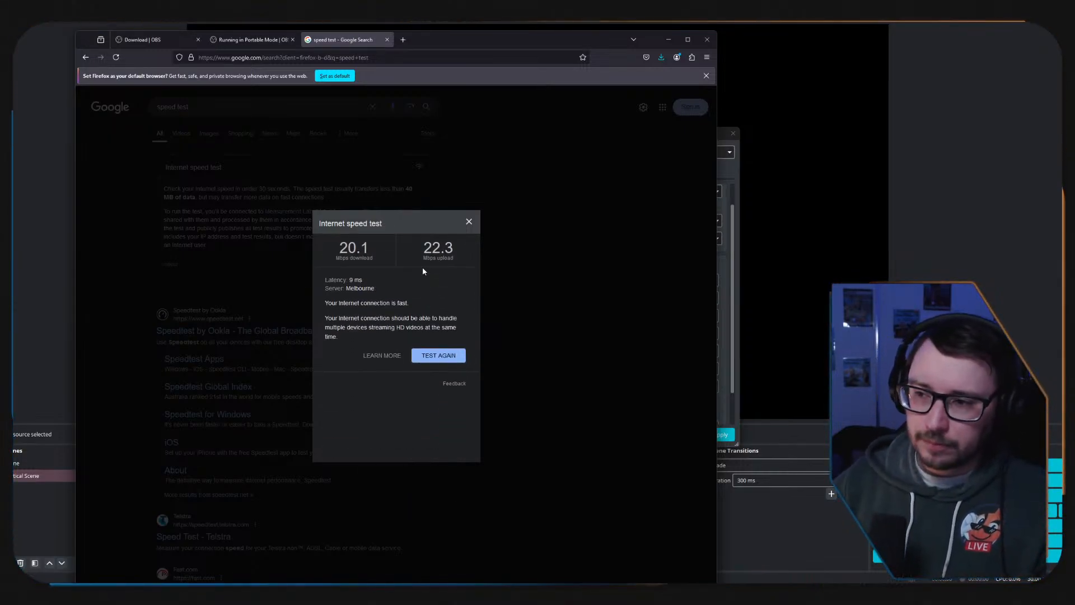
drag(420, 244, 475, 267)
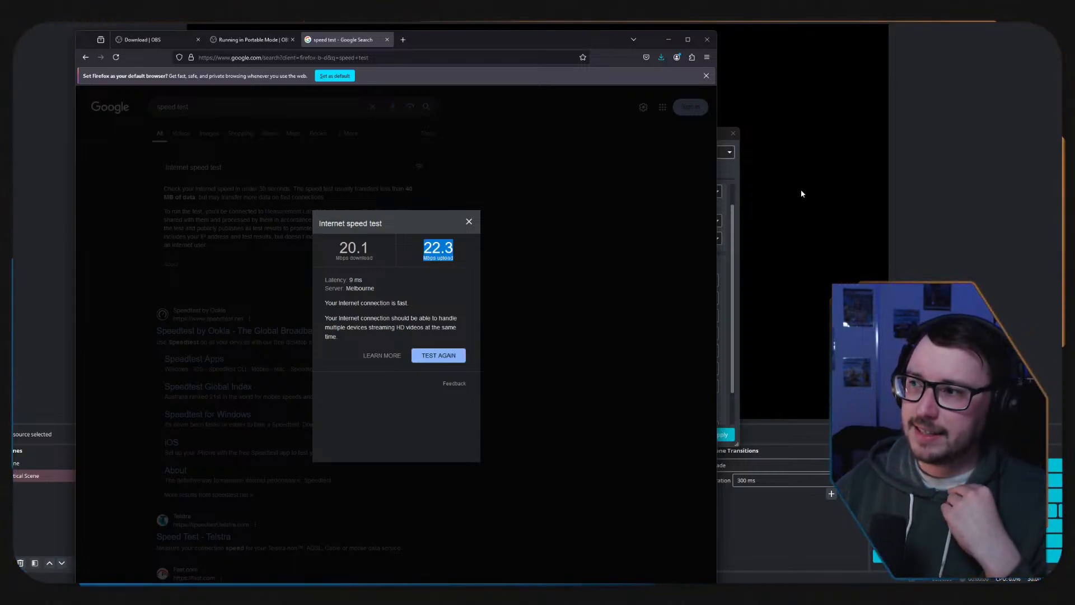
Open Calculator and subtract 6 from 22 twice to work out the upload bandwidth left over from the stream bitrate.
click(736, 376)
click(508, 297)
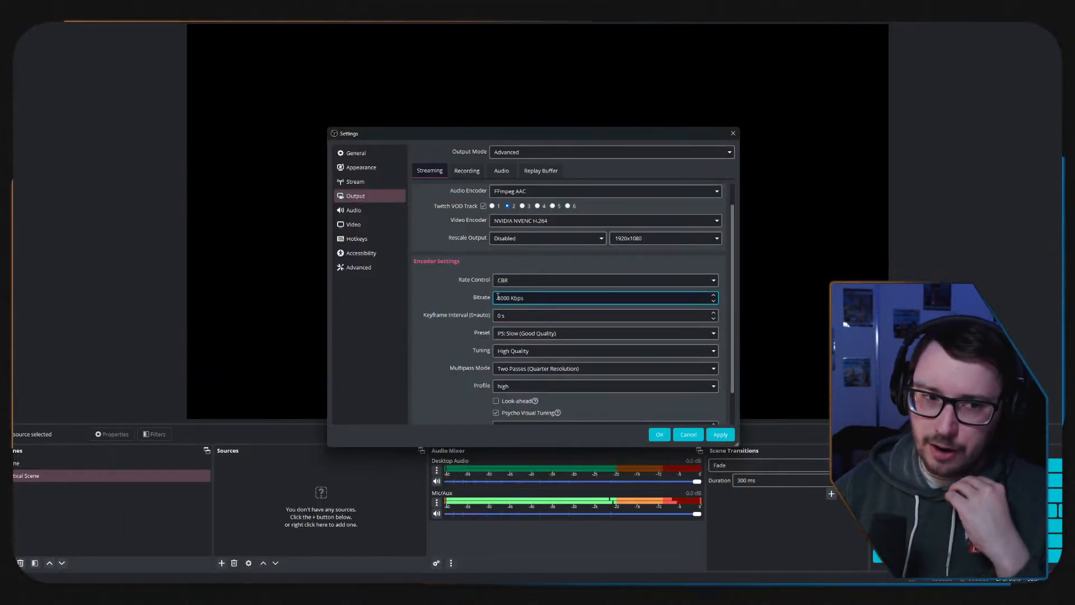
key(super)
text(calc)
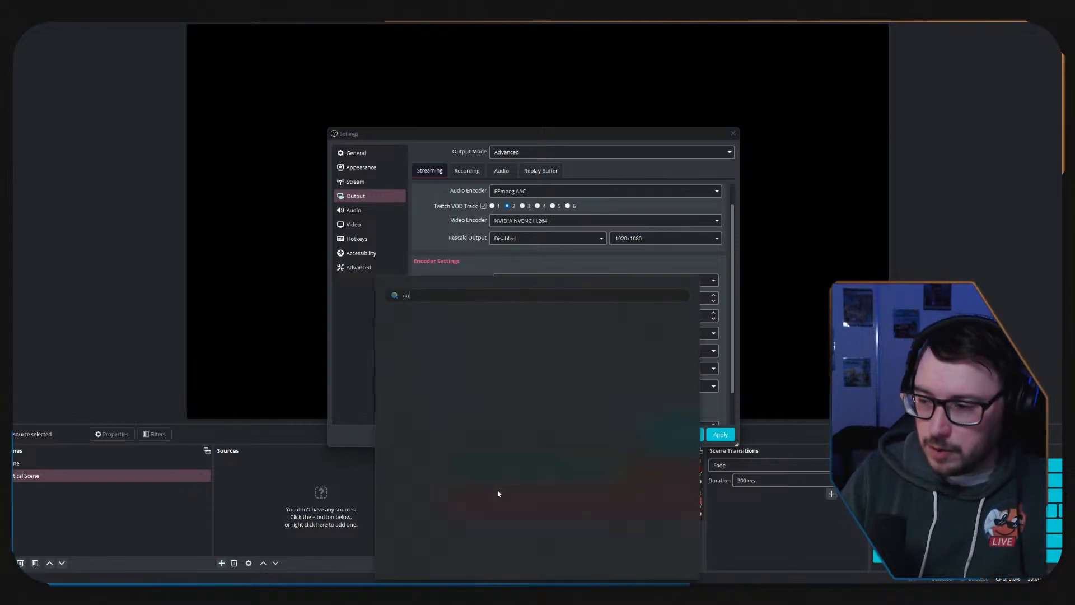
key(Escape)
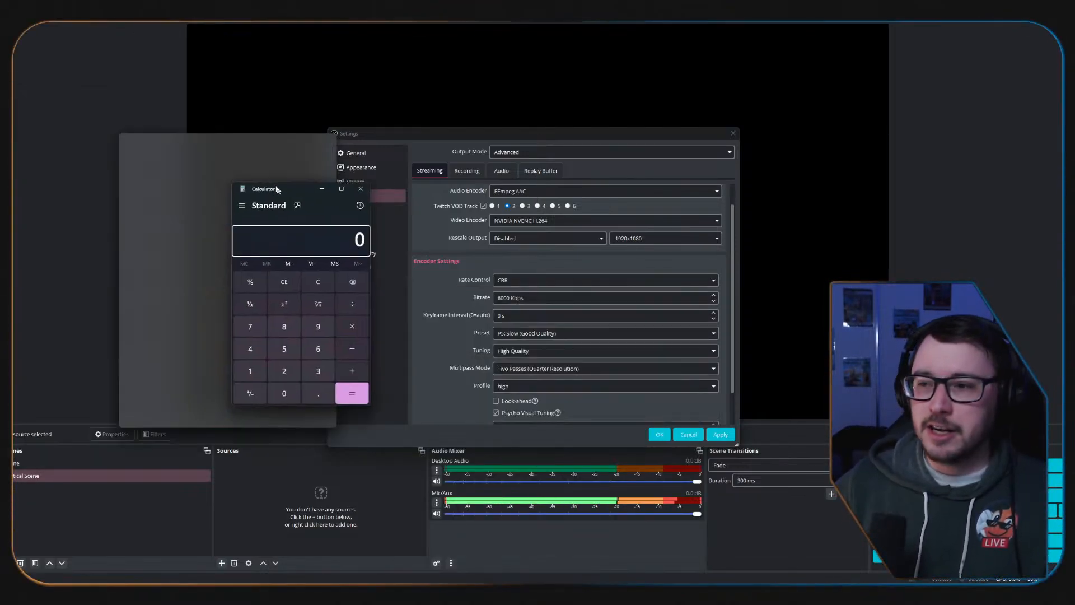
click(276, 335)
click(276, 335)
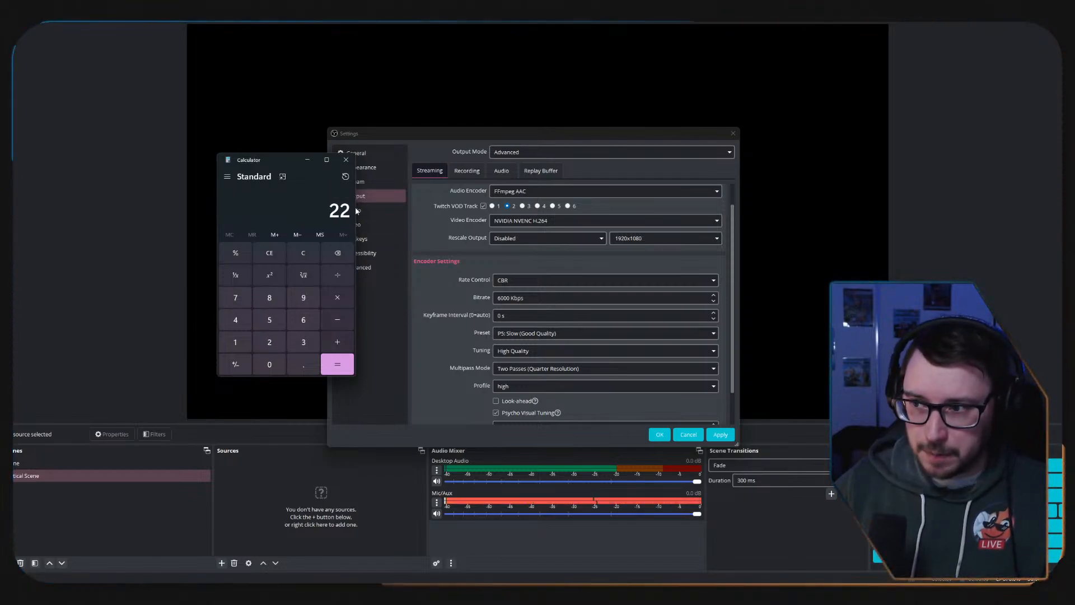
click(341, 320)
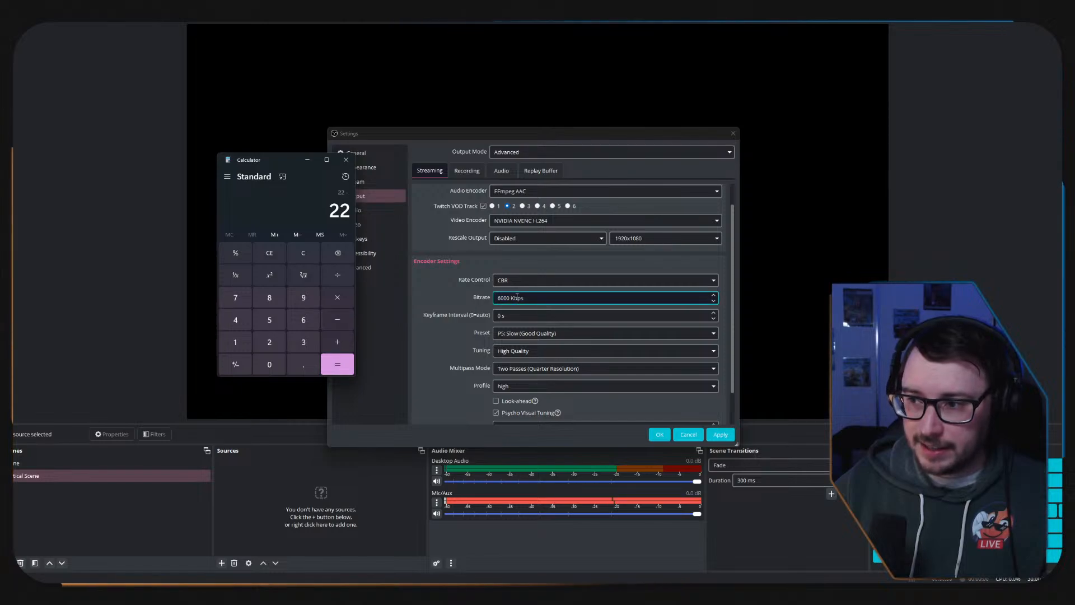
click(347, 368)
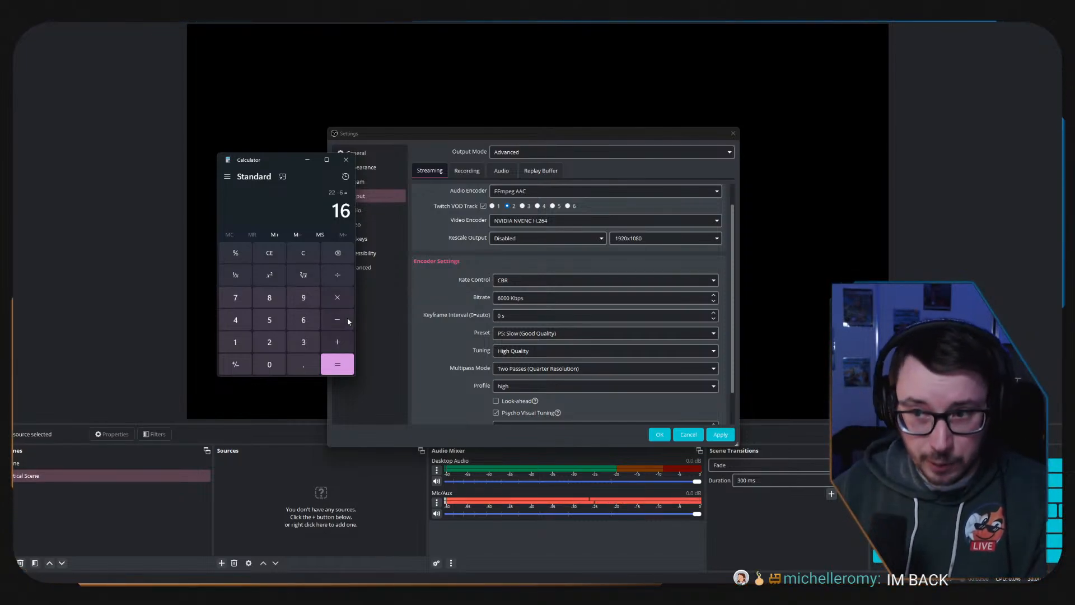
click(337, 365)
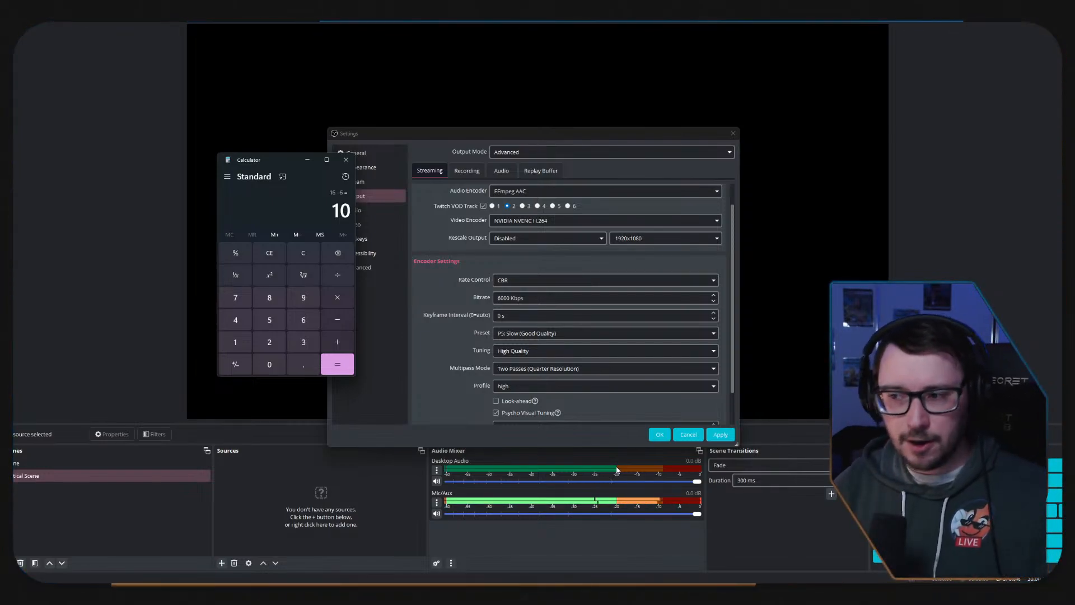
Review the streaming bitrate value, and return to Firefox to compare it with the speed test's upload and download results.
click(510, 297)
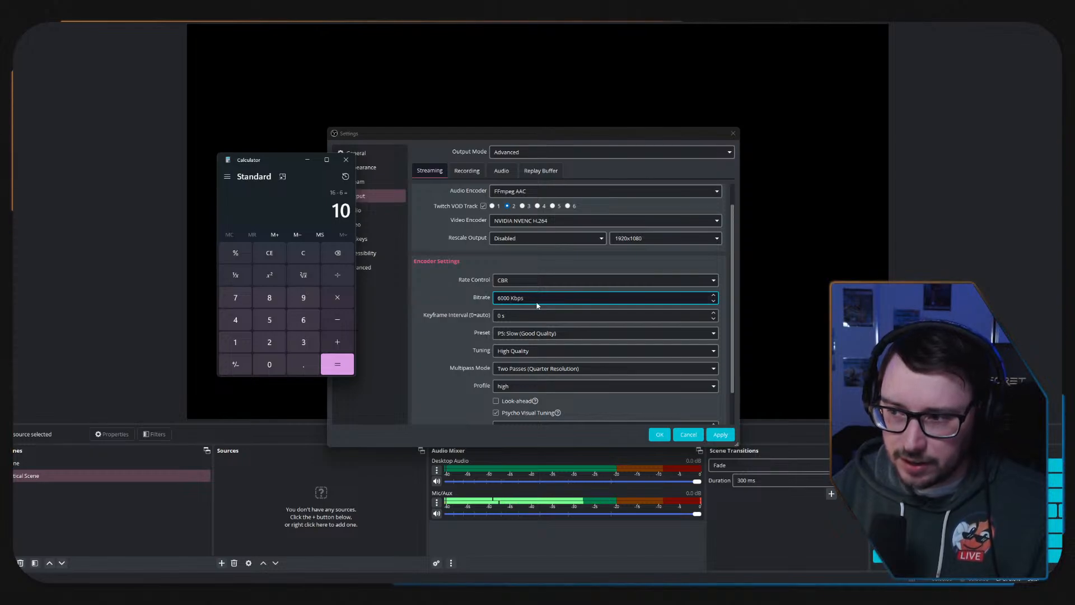
drag(535, 300, 464, 289)
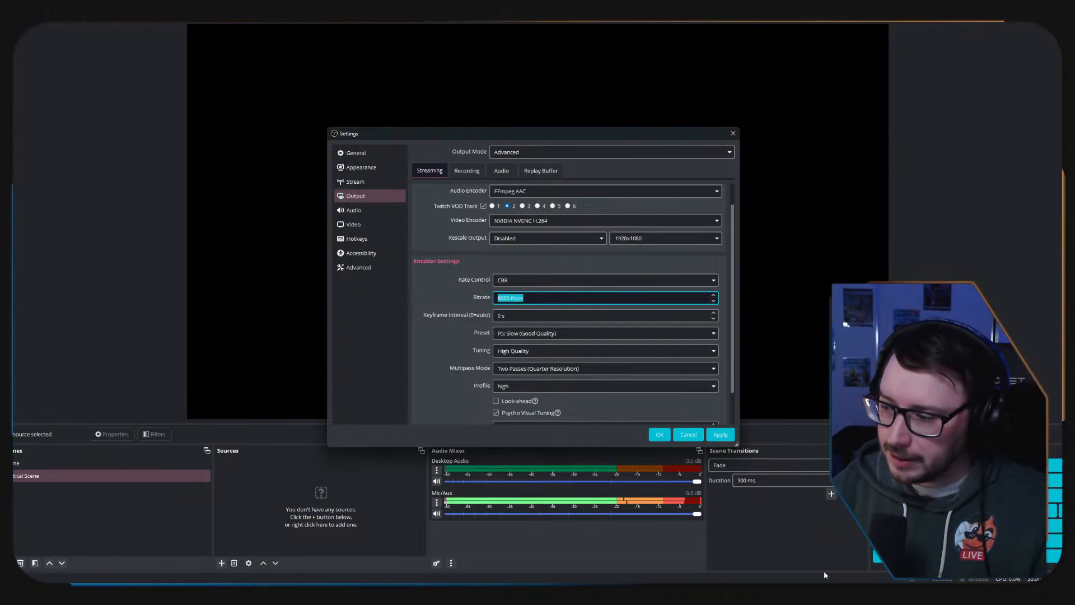
mouse_move(797, 593)
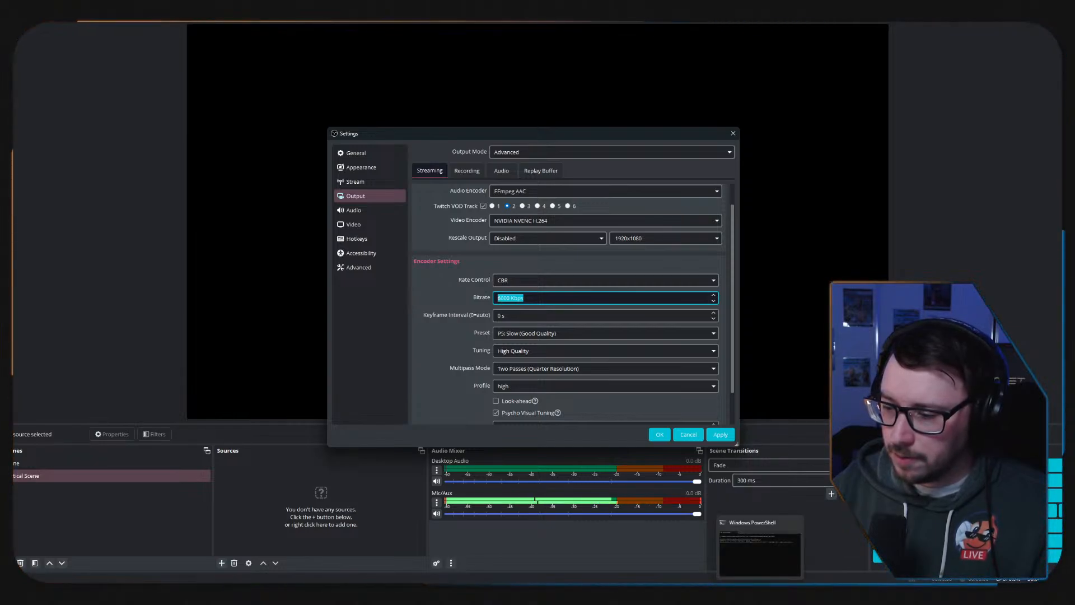
click(428, 593)
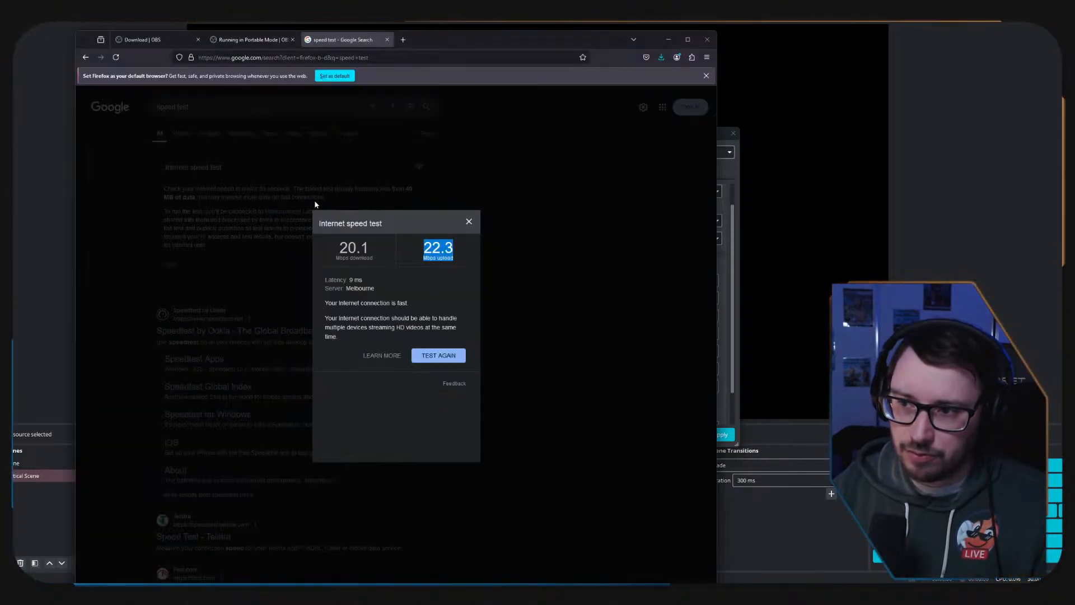
click(419, 242)
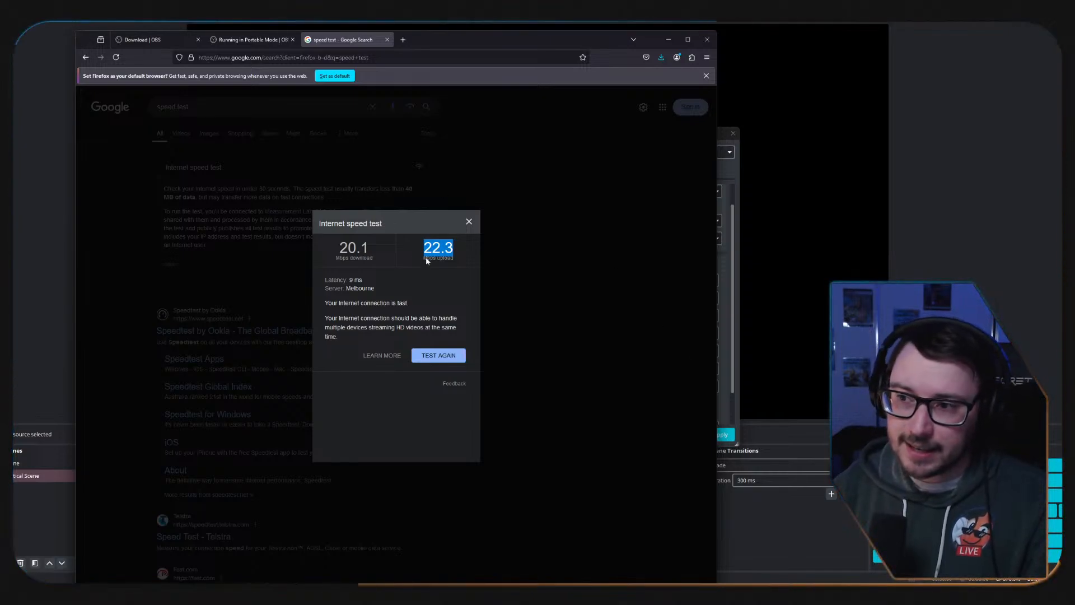
triple_click(441, 261)
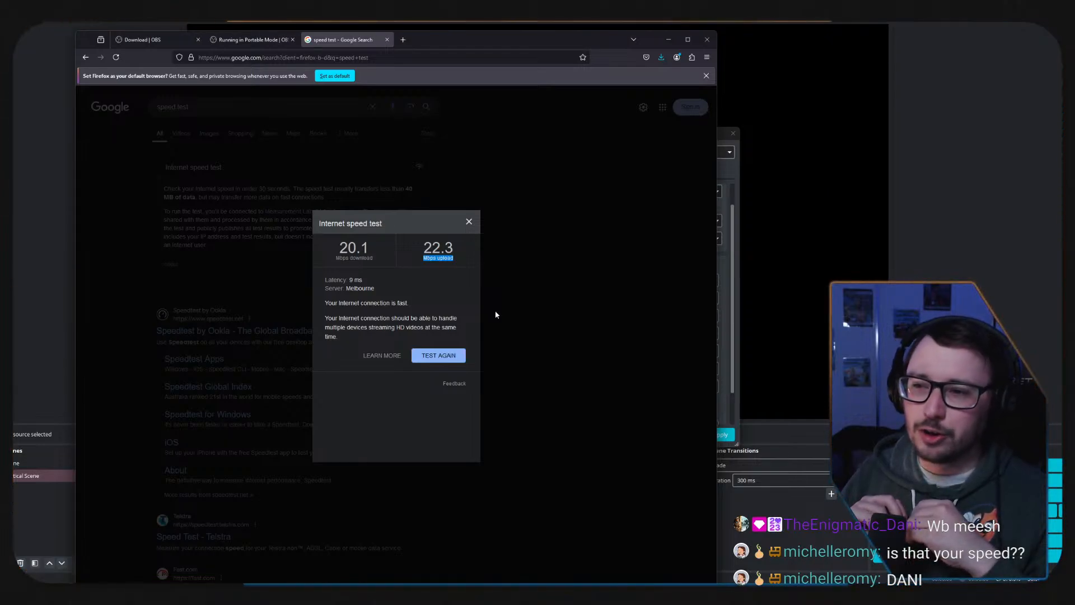
drag(340, 246, 476, 291)
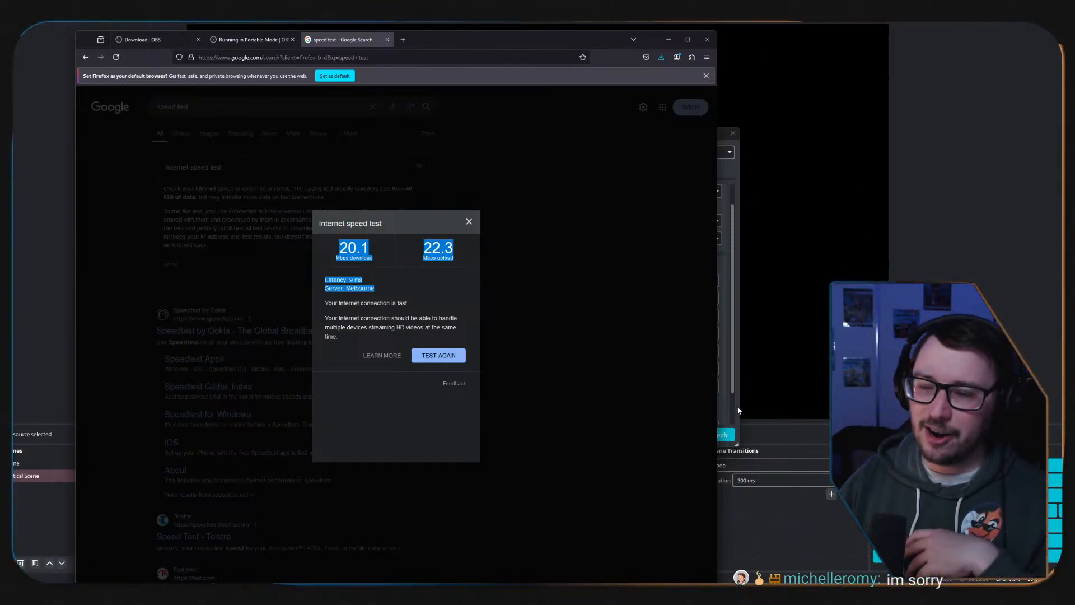
Highlight the speed test's download, upload and latency results, and switch back to the OBS settings window.
click(375, 257)
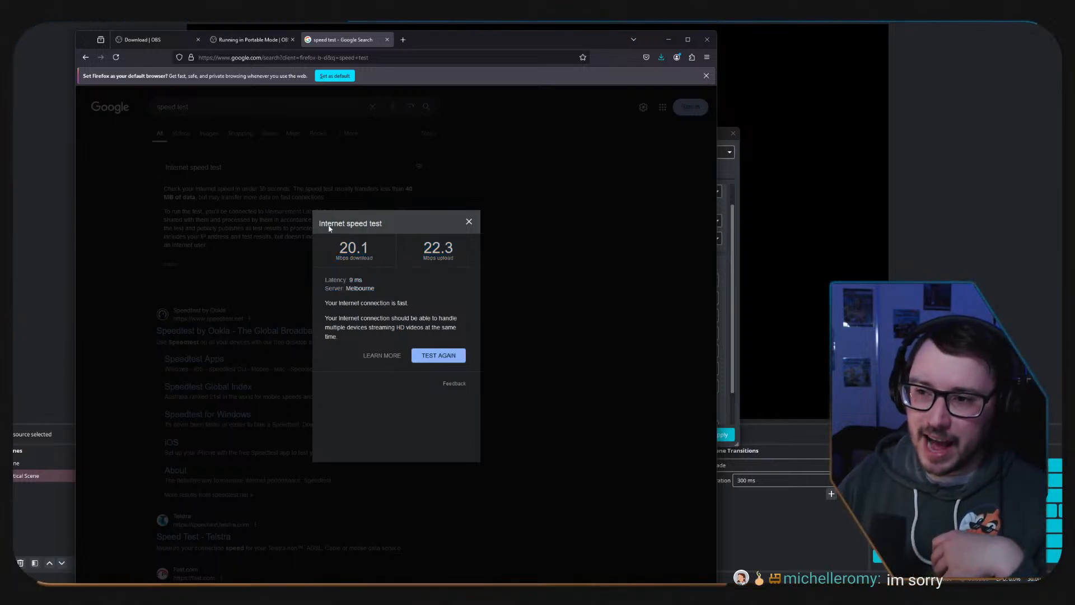
drag(332, 240, 614, 290)
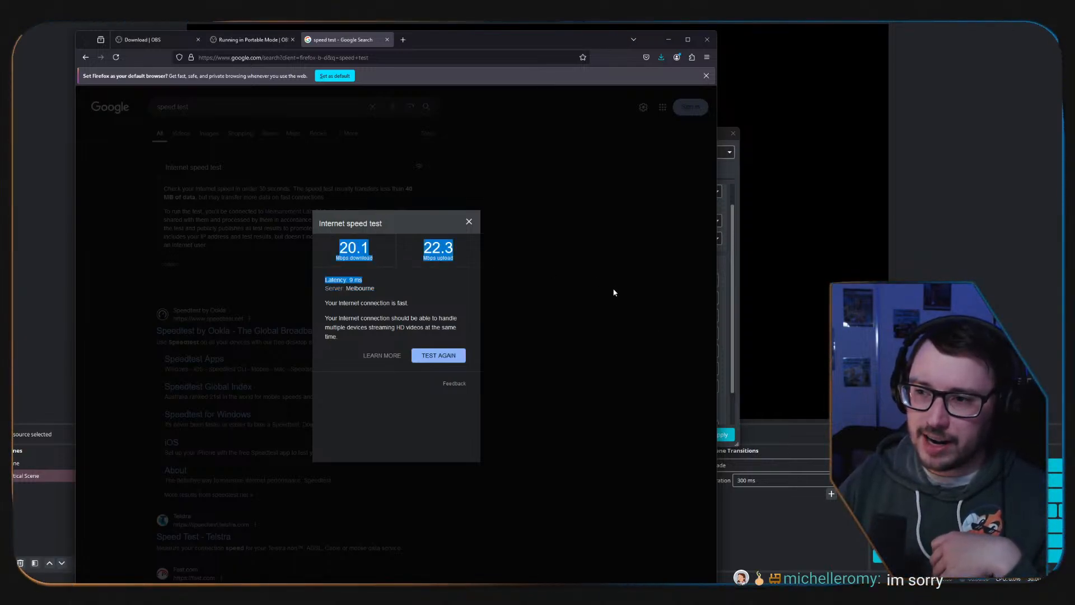
click(740, 369)
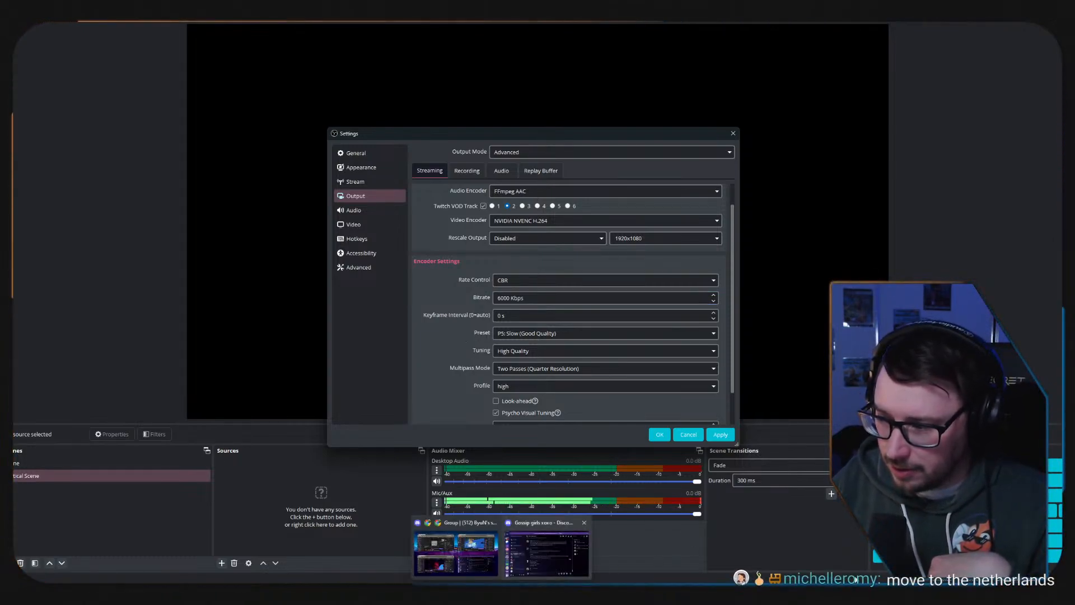
Open Task Manager, examine the Ethernet send and receive throughput in its performance view, and close it.
mouse_move(778, 595)
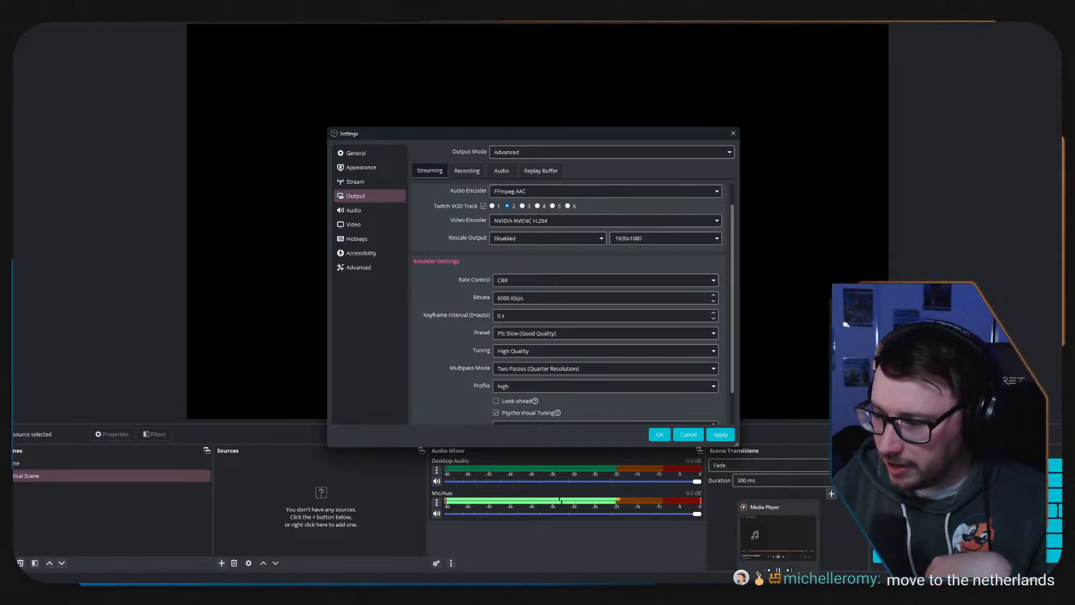
click(779, 595)
click(903, 560)
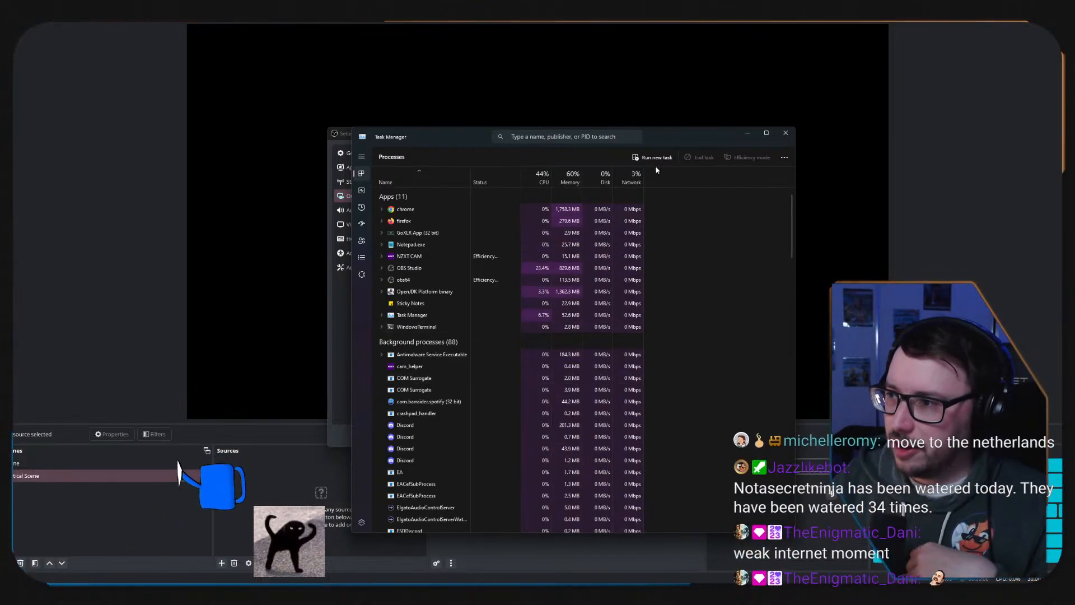
click(362, 191)
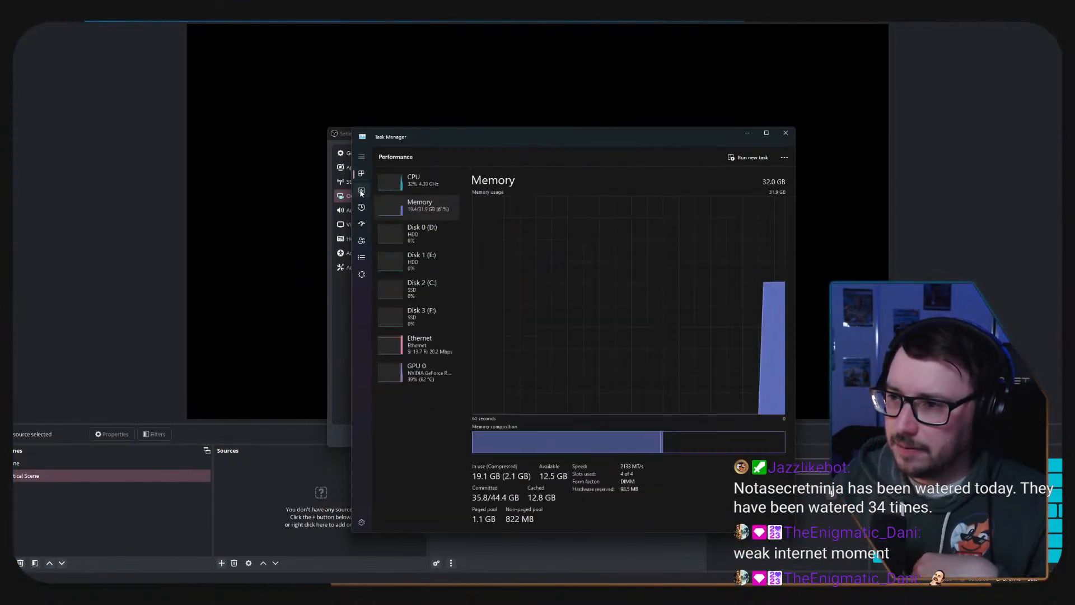
click(435, 342)
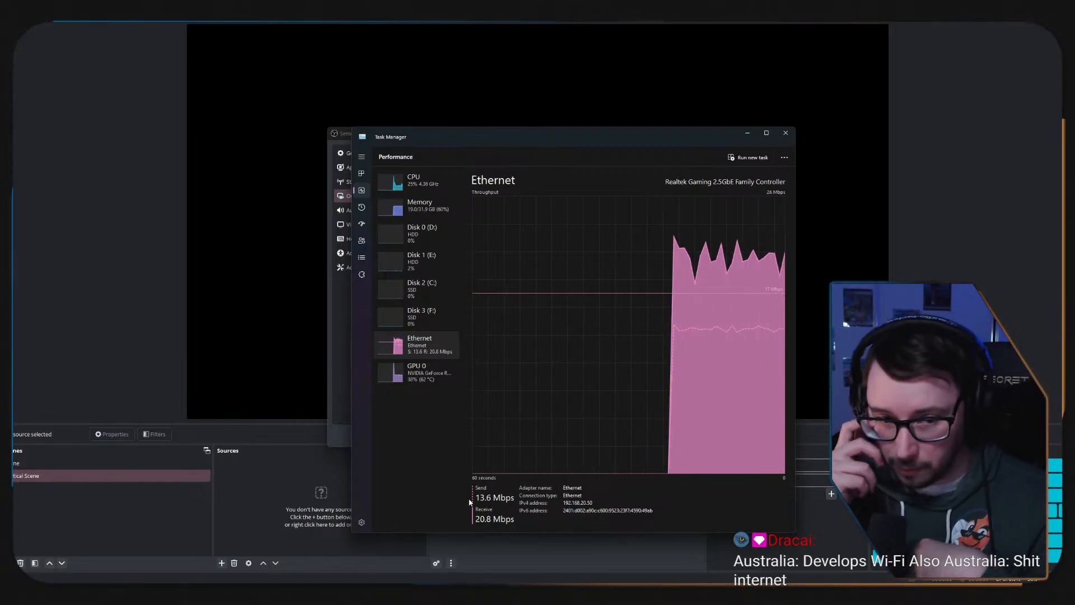
click(786, 132)
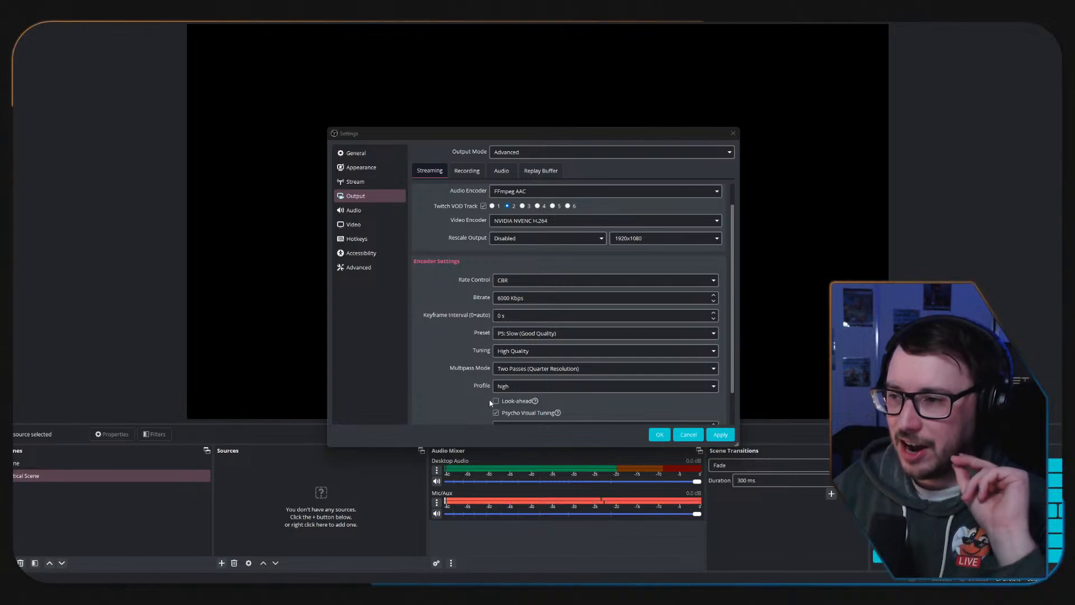
Set the streaming encoder's keyframe interval to 1 s and keep Multipass Mode at Two Passes (Quarter Resolution).
click(713, 316)
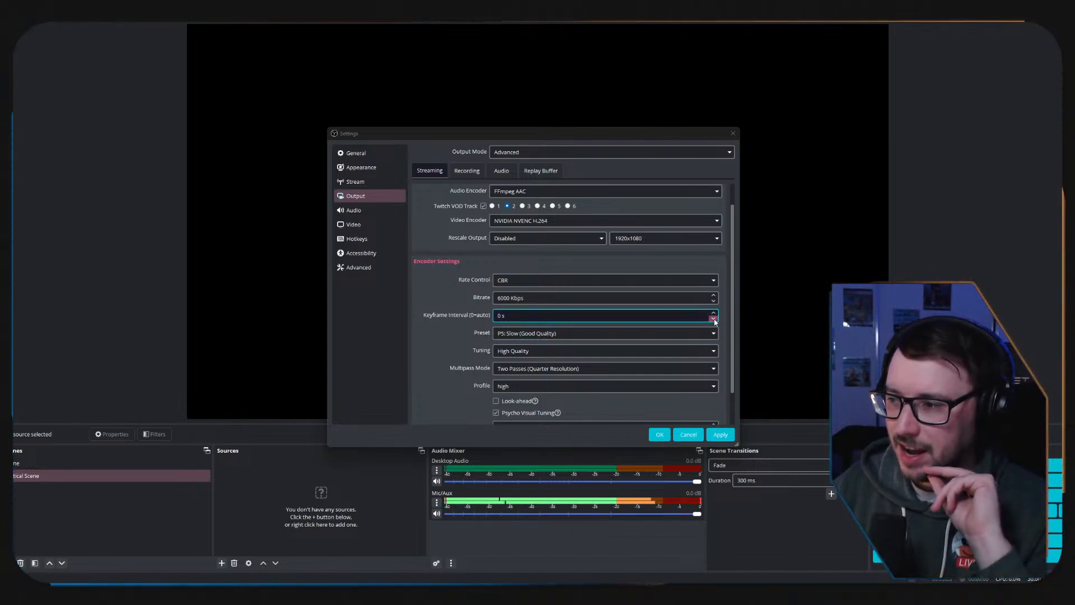
click(713, 313)
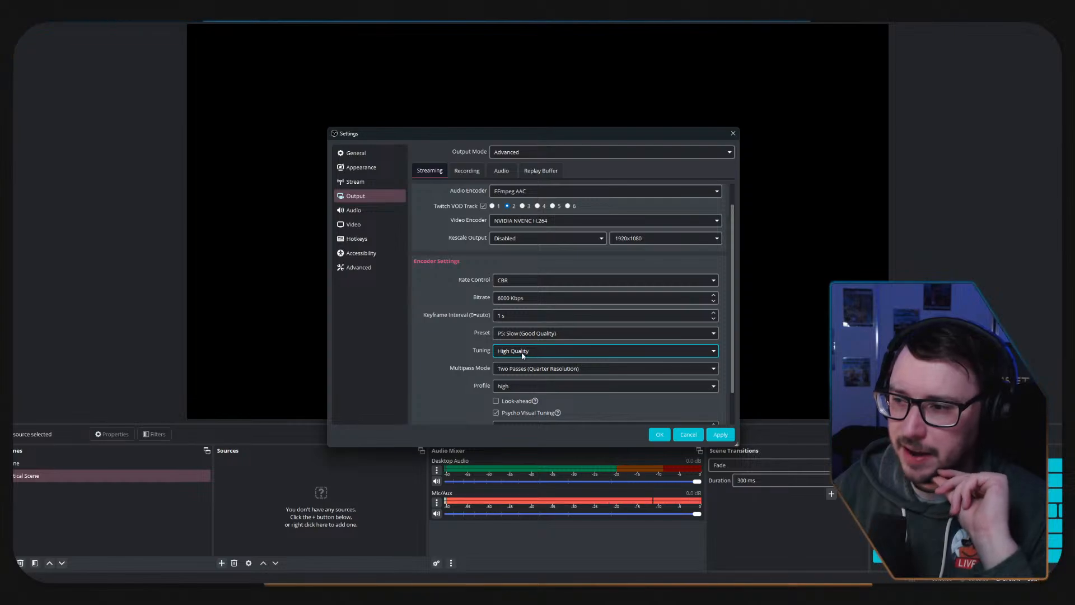
click(604, 369)
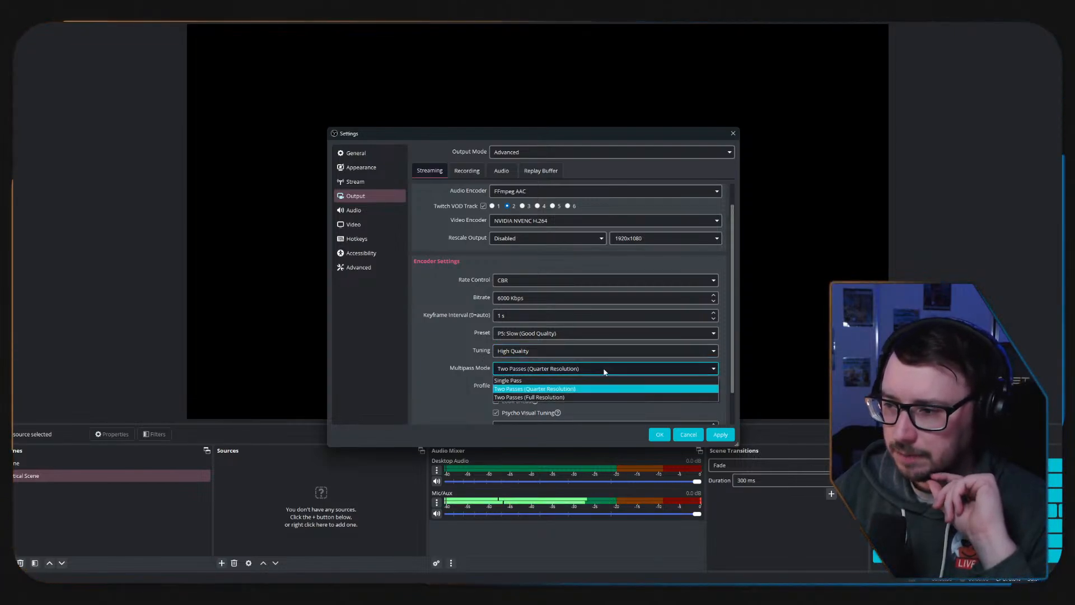
click(604, 371)
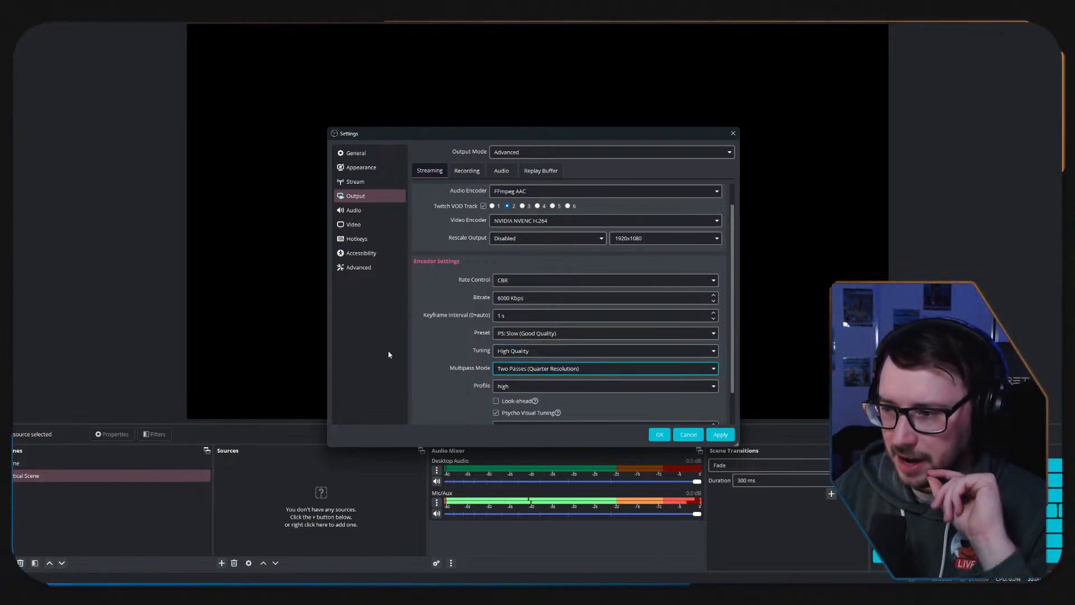
Review the remaining streaming encoder settings, including the Look-ahead explanation, Twitch VOD track and bitrate.
scroll(467, 350, down, 2)
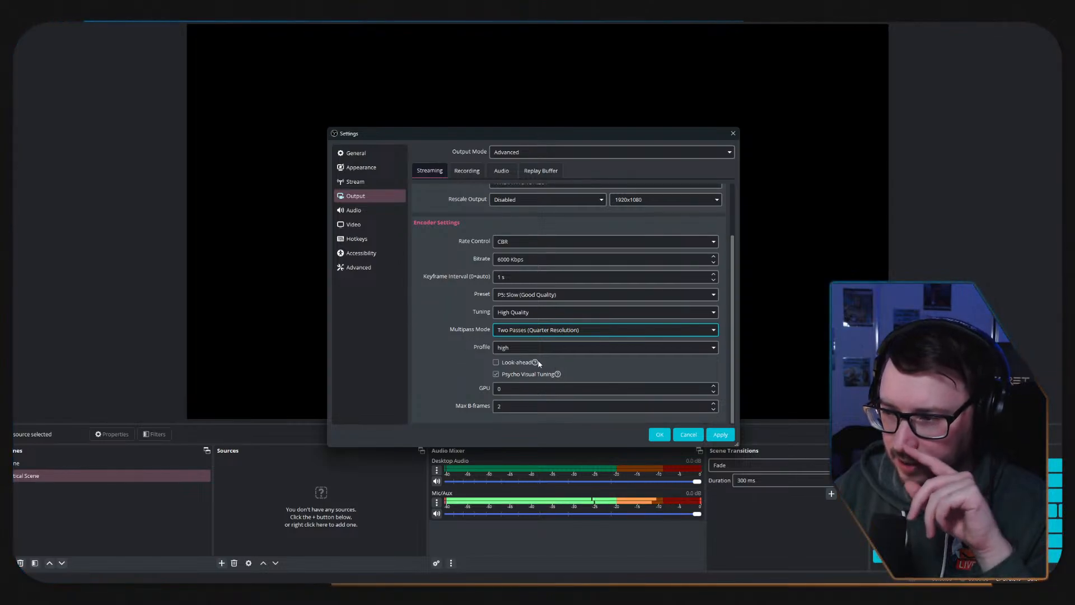
mouse_move(535, 363)
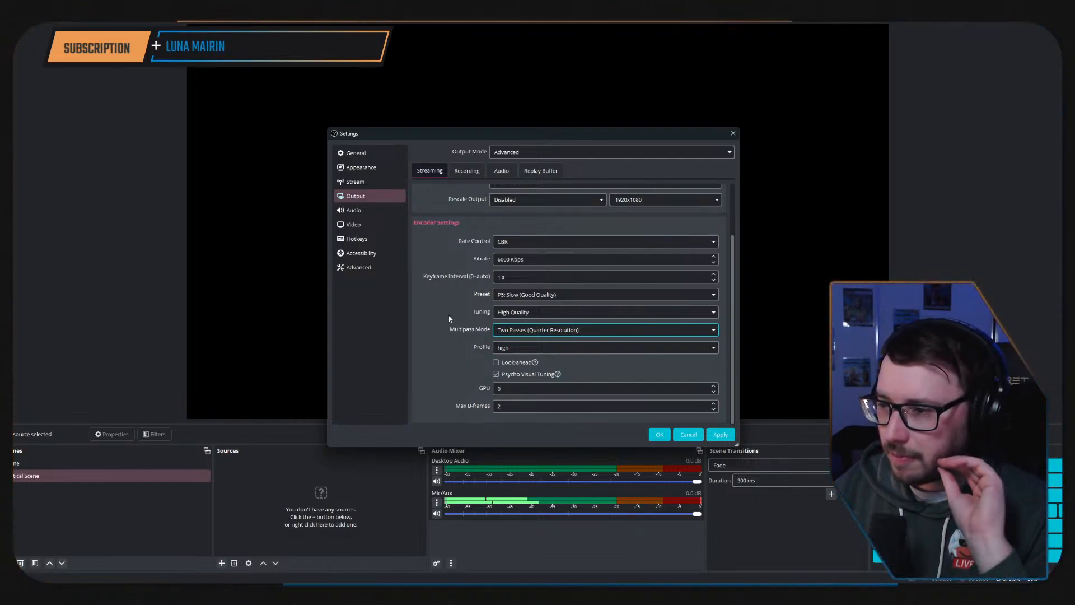
scroll(449, 336, up, 1)
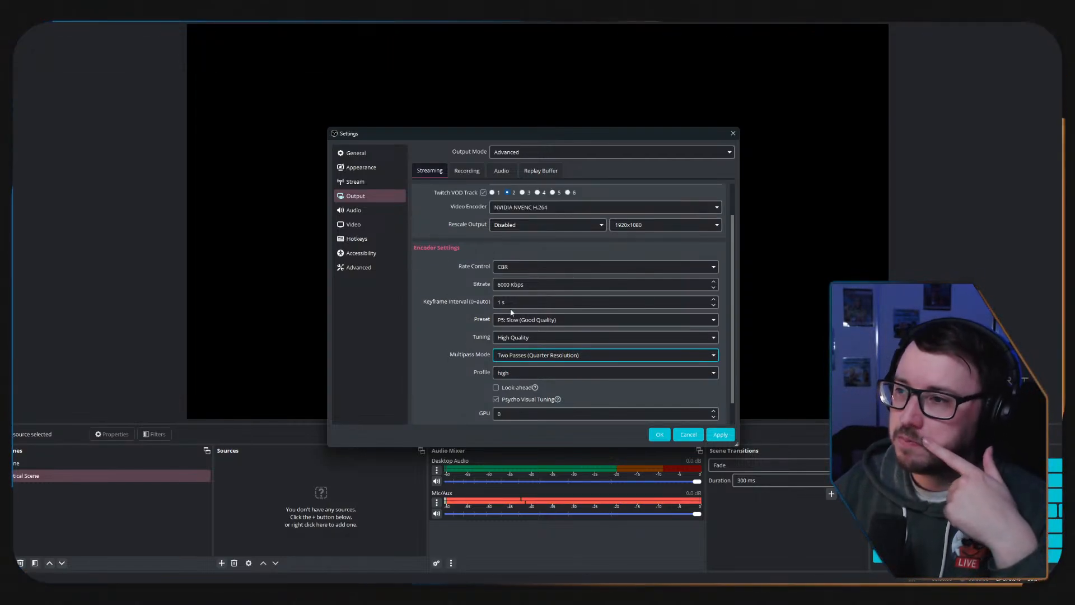
scroll(425, 330, up, 2)
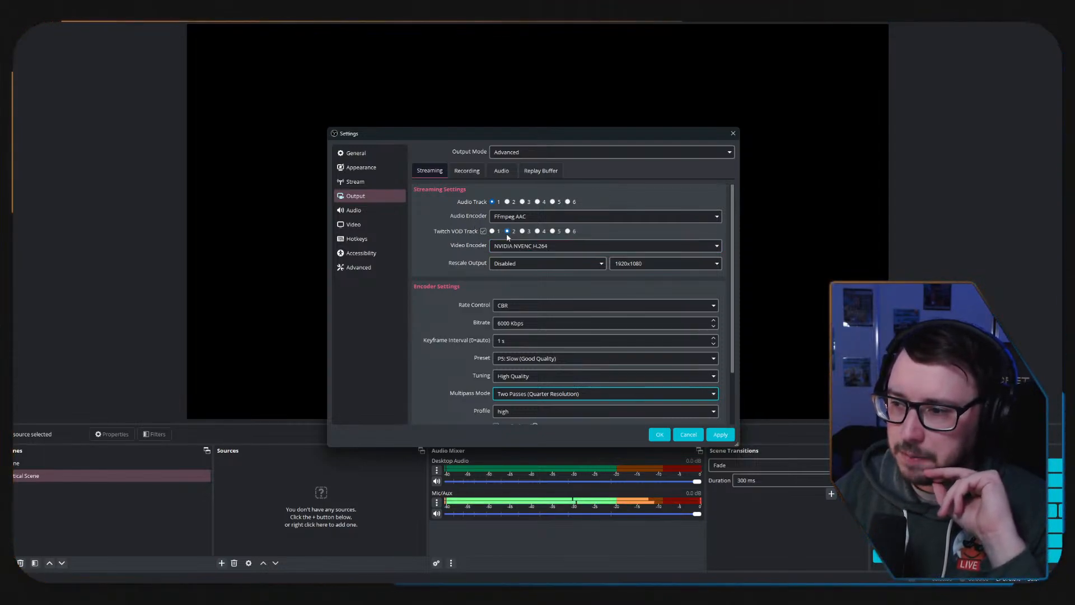
triple_click(567, 324)
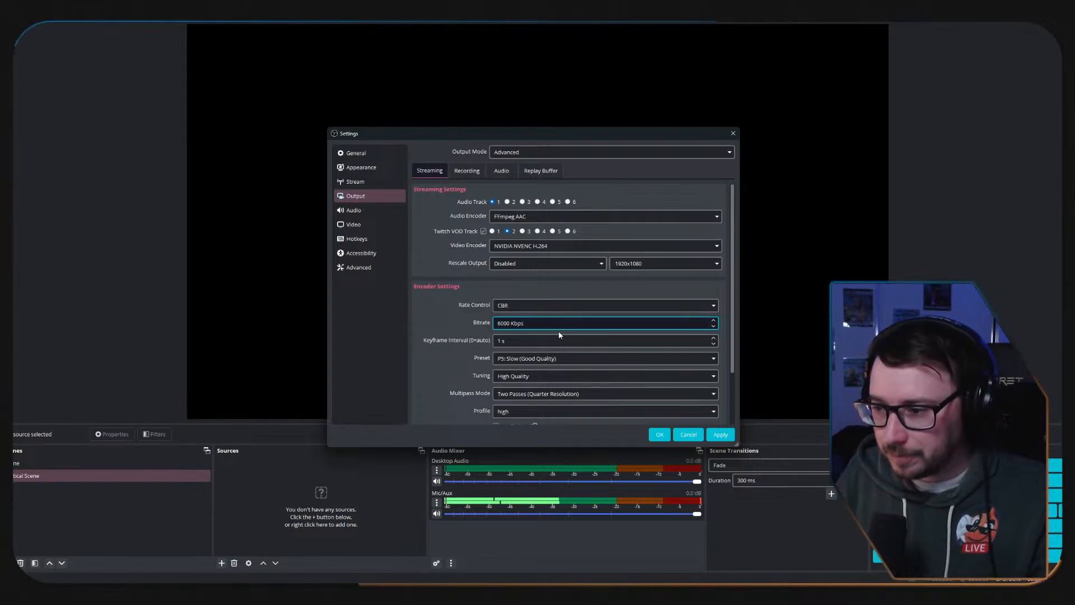
Review the recording output settings, checking the audio encoder and the available recording formats.
click(475, 172)
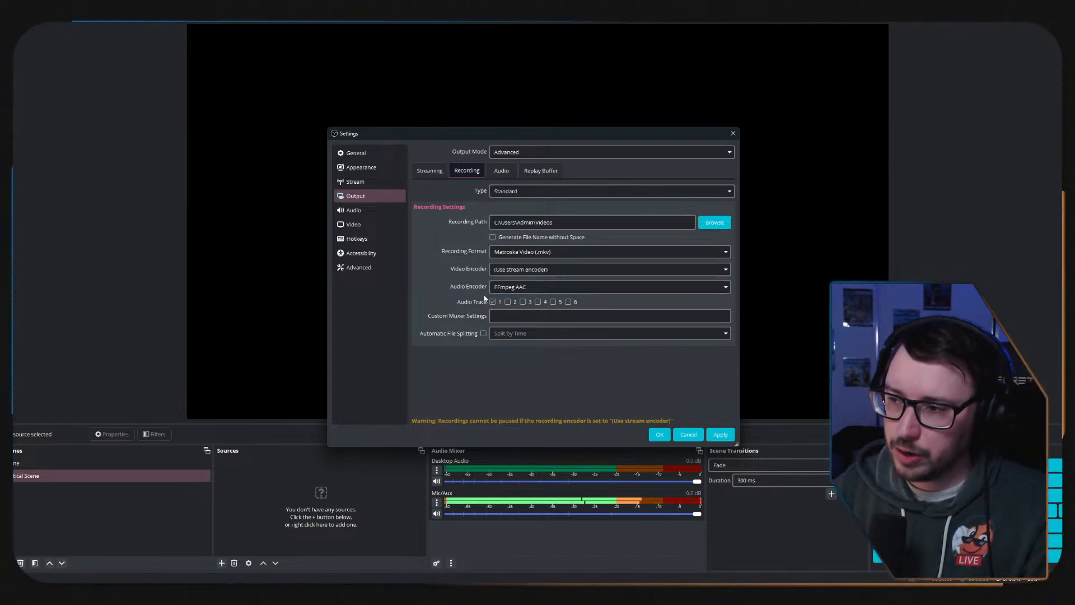
click(723, 291)
click(723, 291)
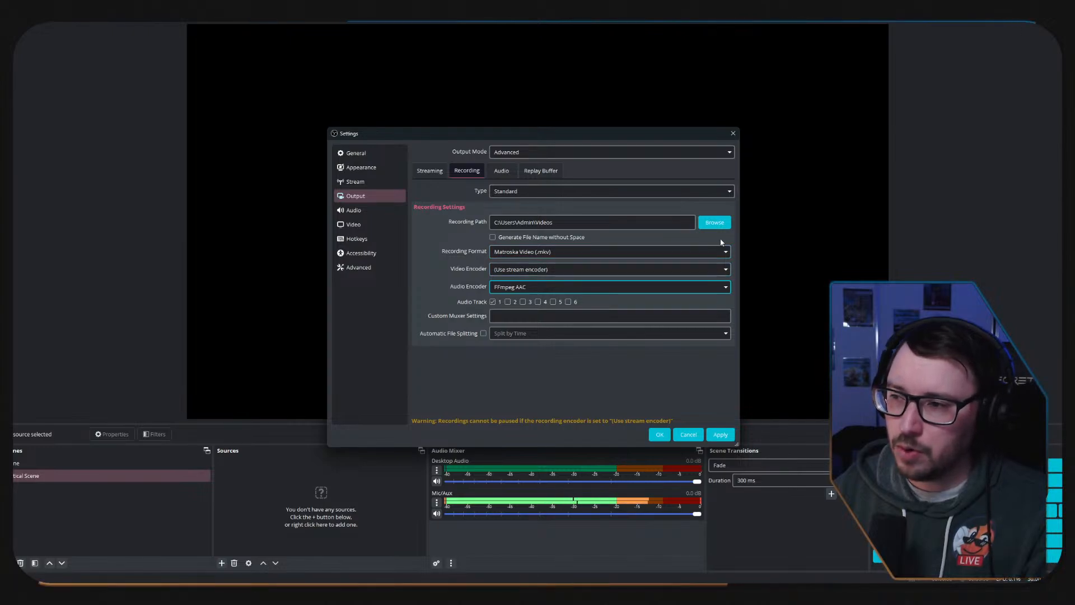
click(626, 253)
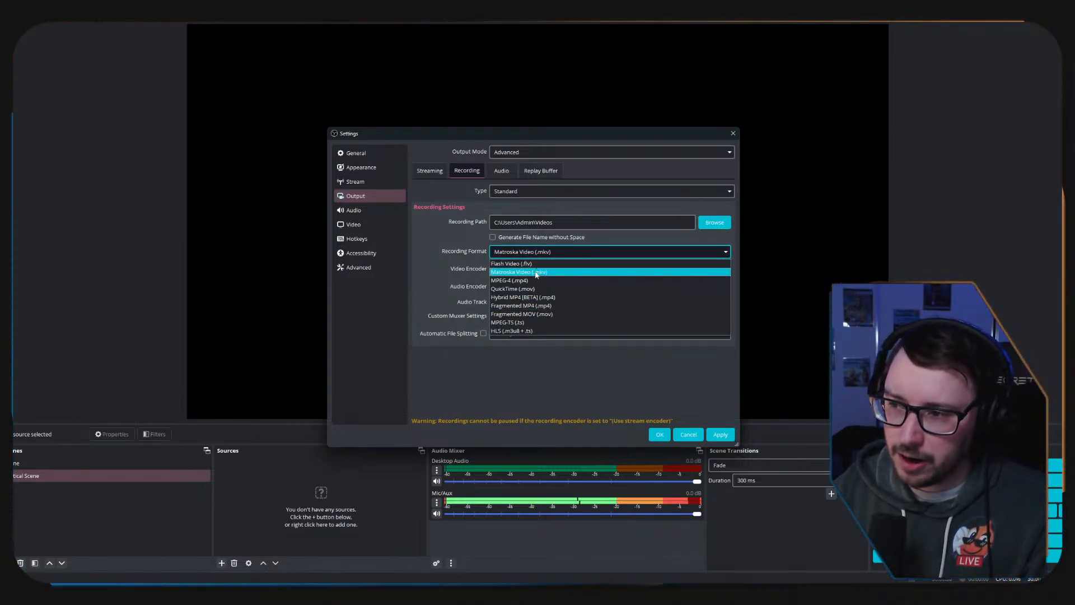
click(454, 262)
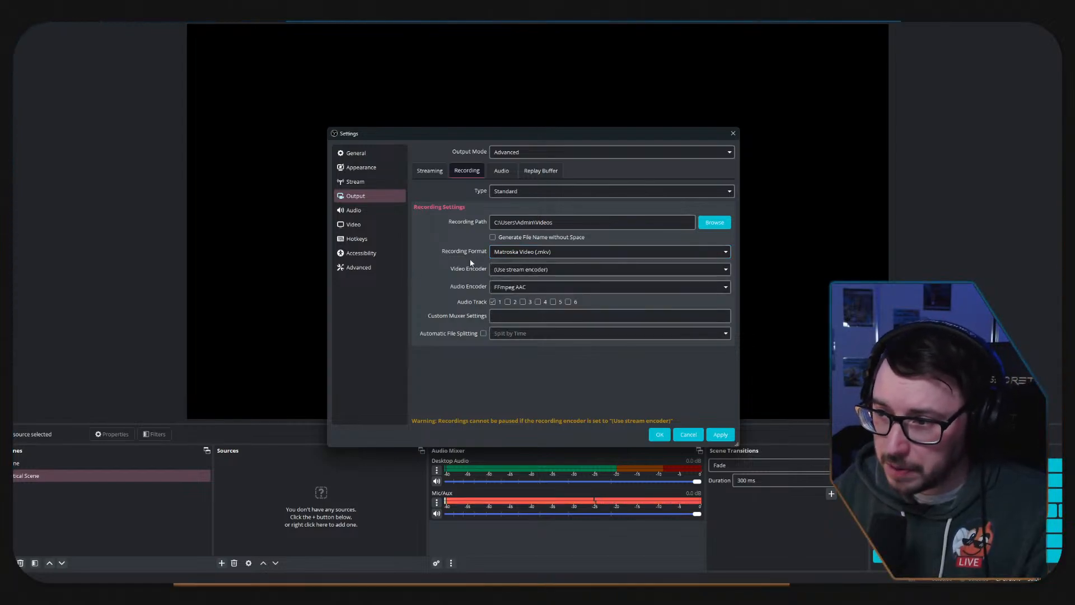
Look through the audio bitrates of the output tracks and apply the output settings.
click(502, 171)
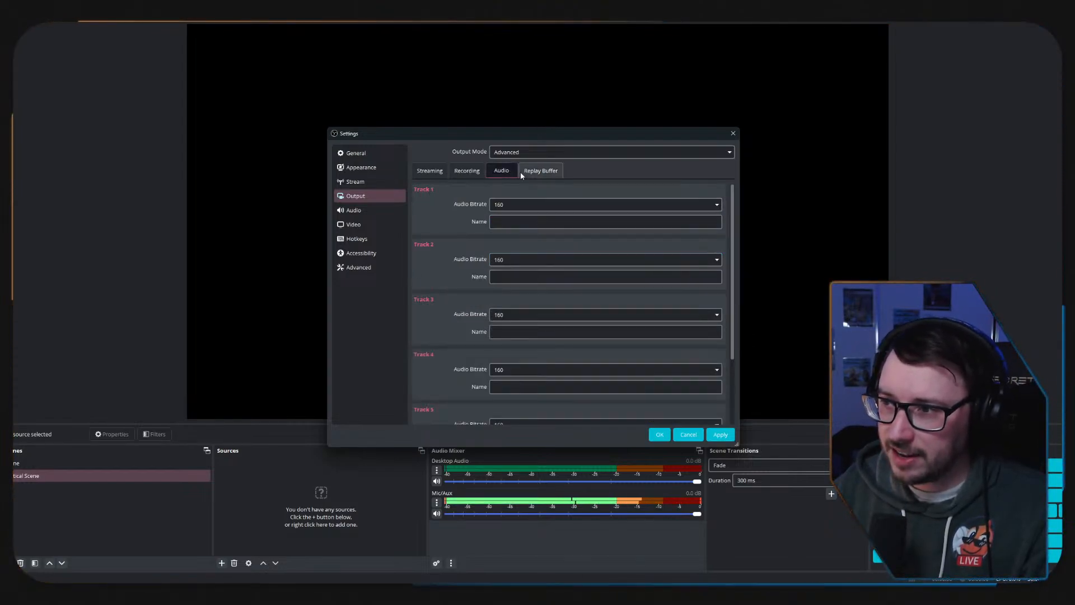
scroll(460, 283, down, 3)
scroll(461, 272, up, 2)
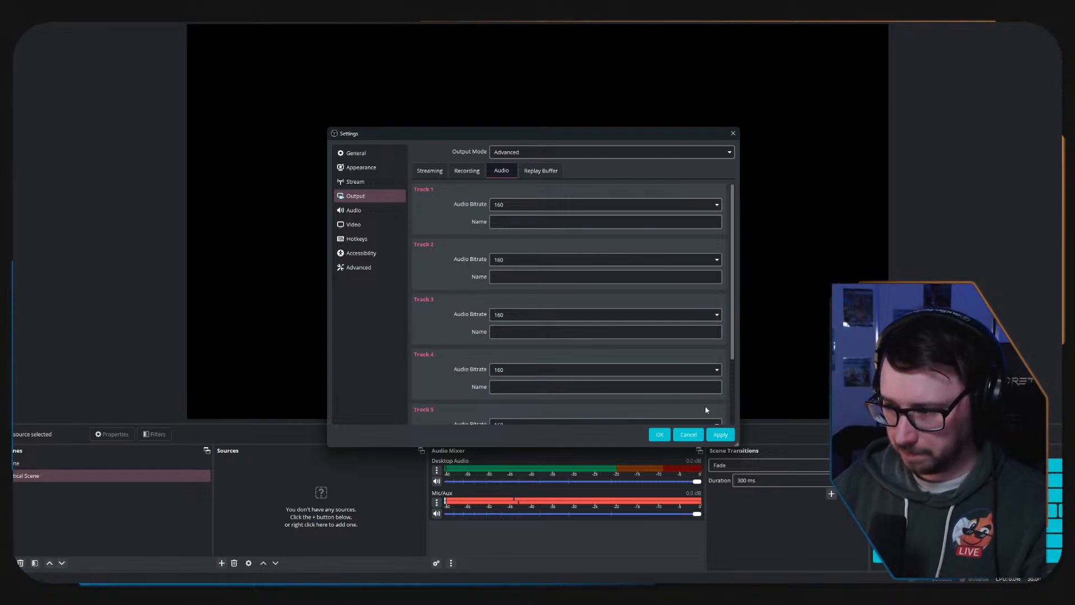
click(714, 435)
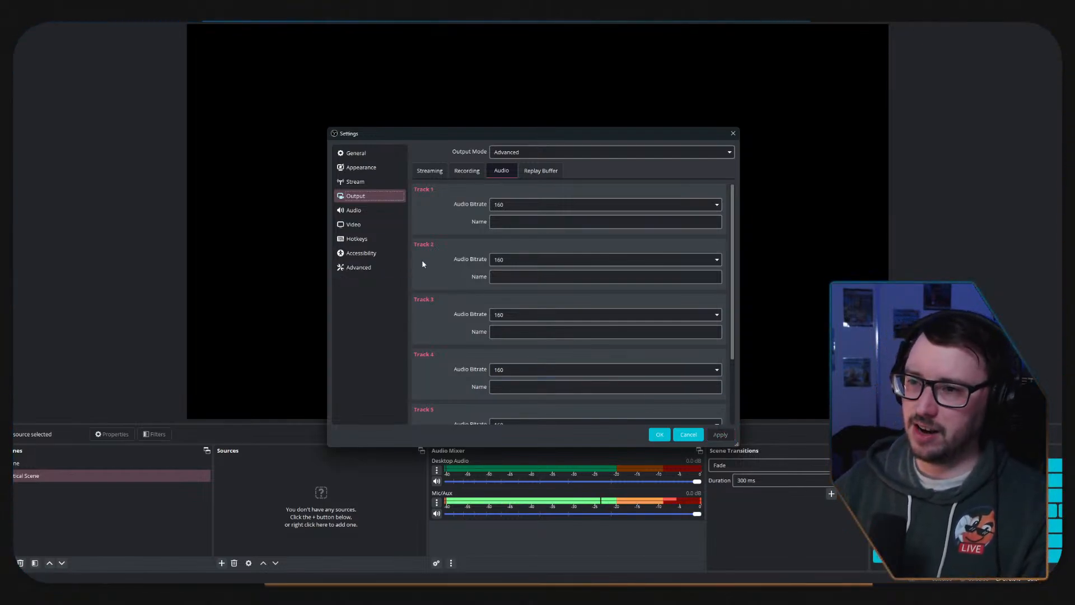
Choose Twitch as the streaming service in the stream destination settings.
click(364, 182)
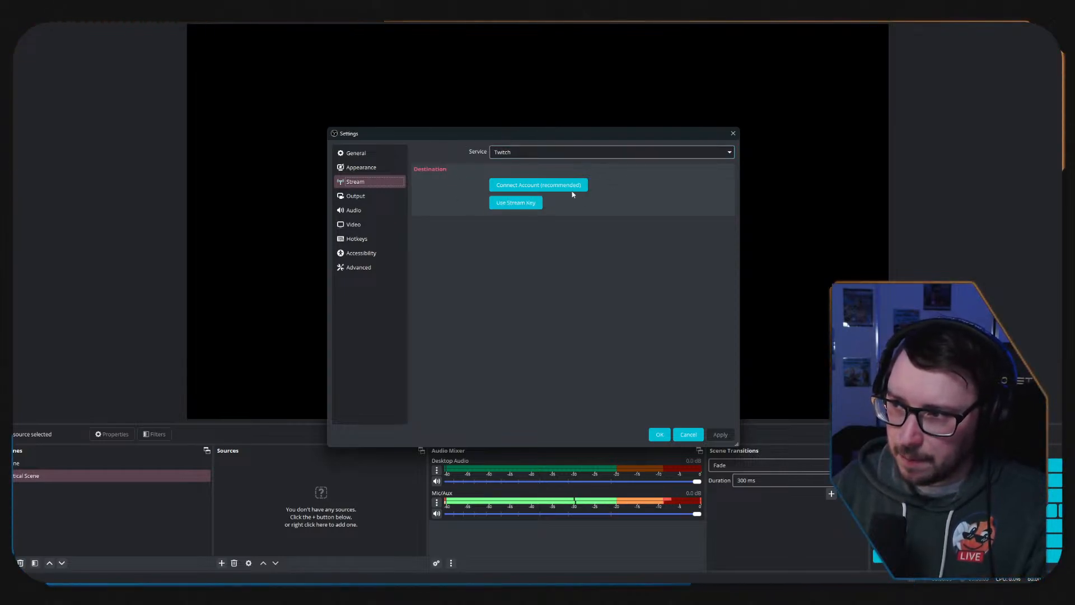
click(714, 156)
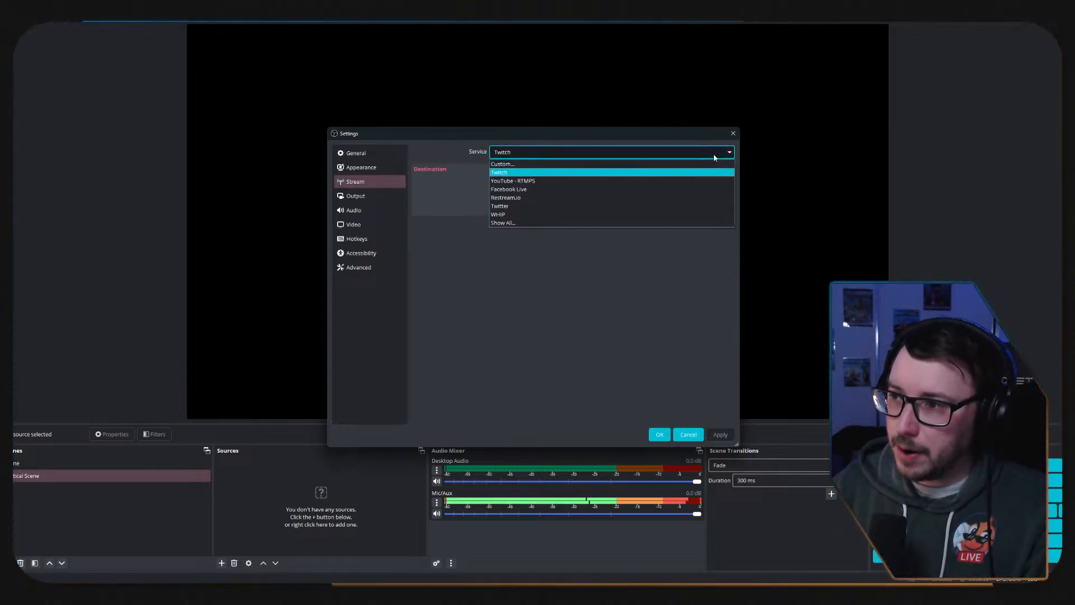
click(506, 177)
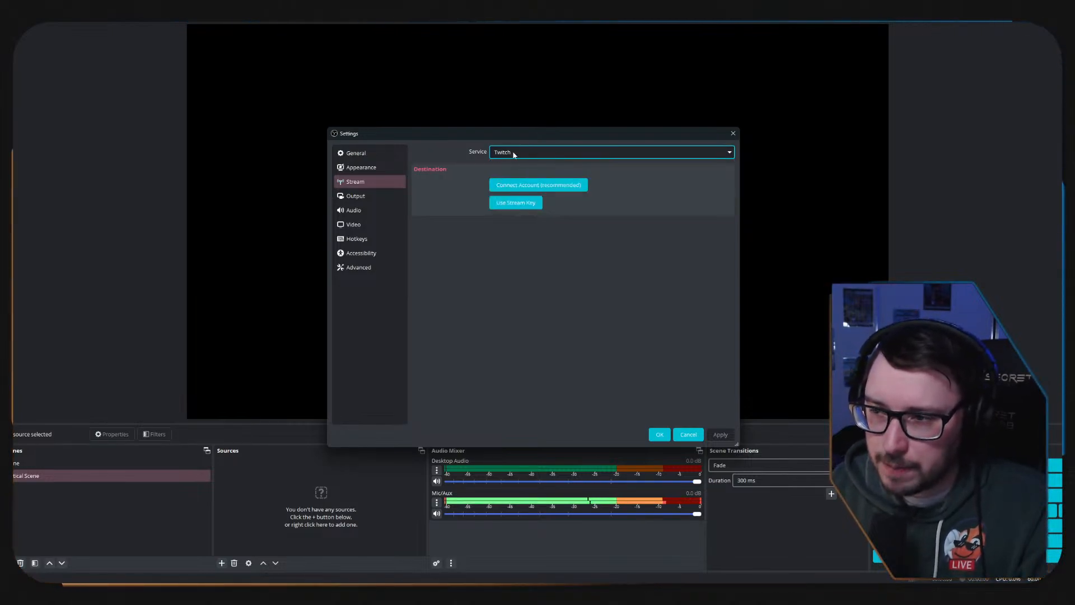
Check the streaming output settings again and look over the list of available streaming services.
click(358, 199)
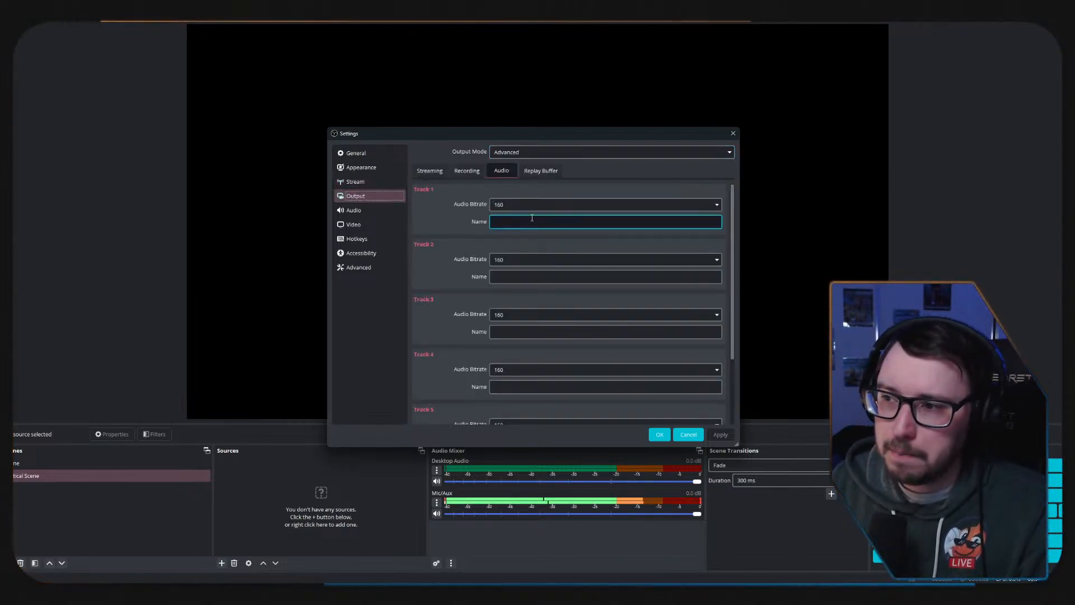
click(430, 171)
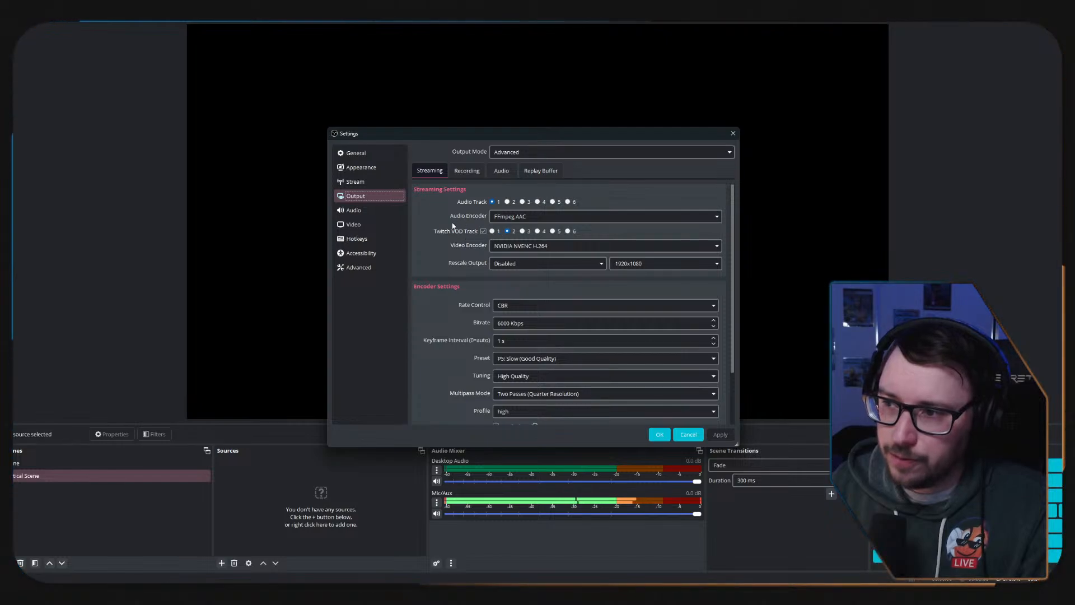
click(357, 182)
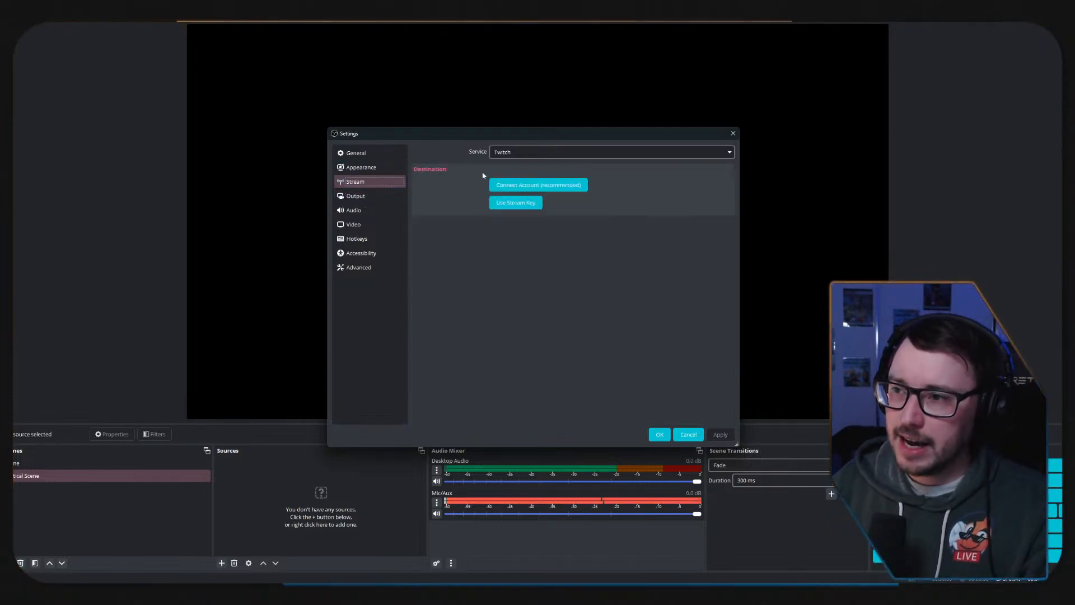
click(608, 153)
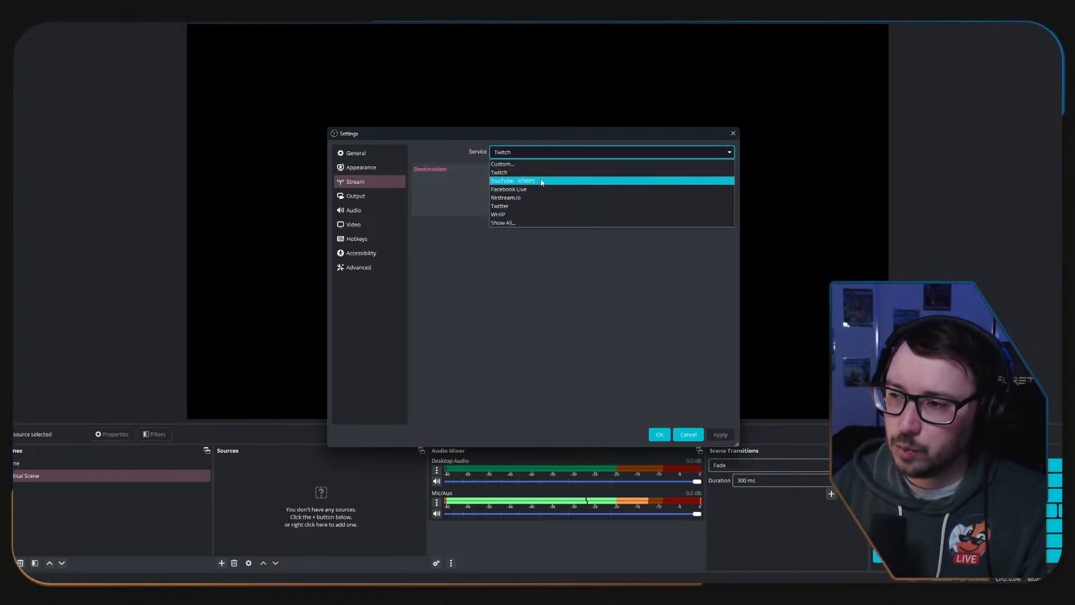
click(493, 291)
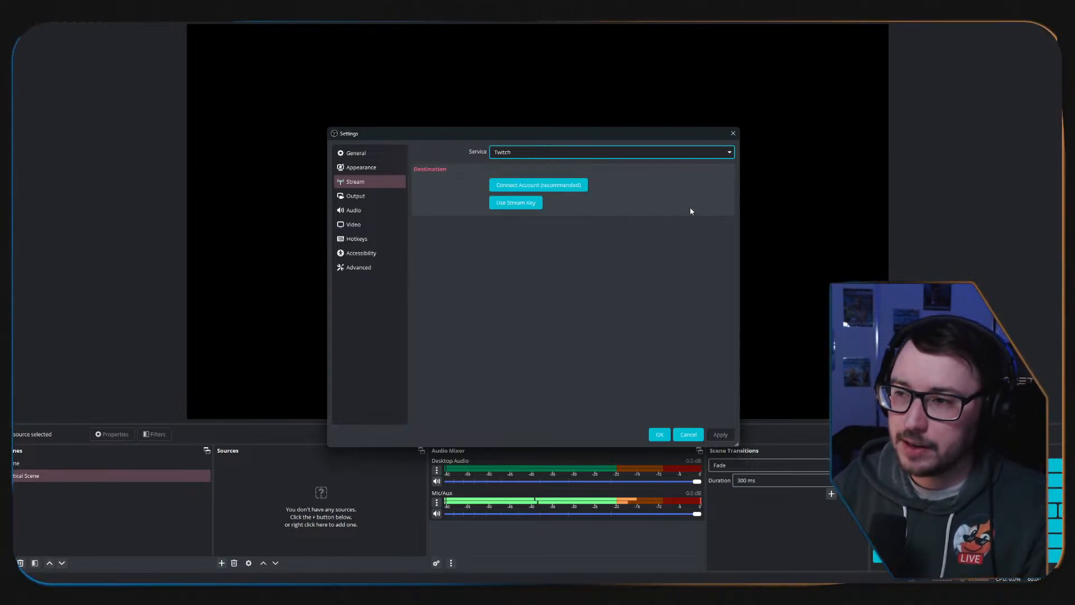
Review the general settings, including preview, source snapping, output confirmation and update options.
click(353, 153)
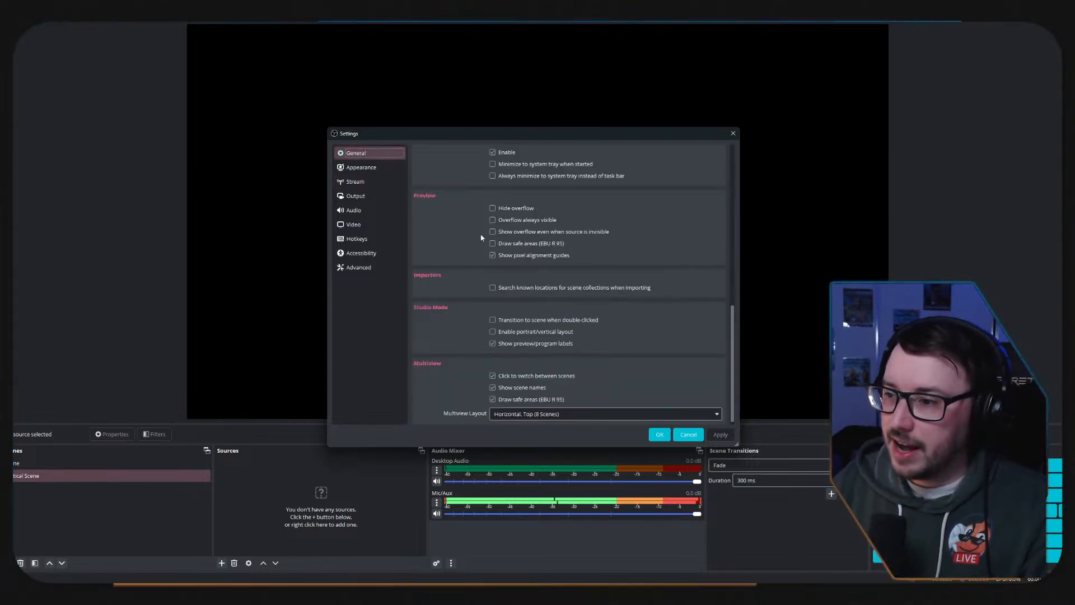
scroll(463, 247, up, 9)
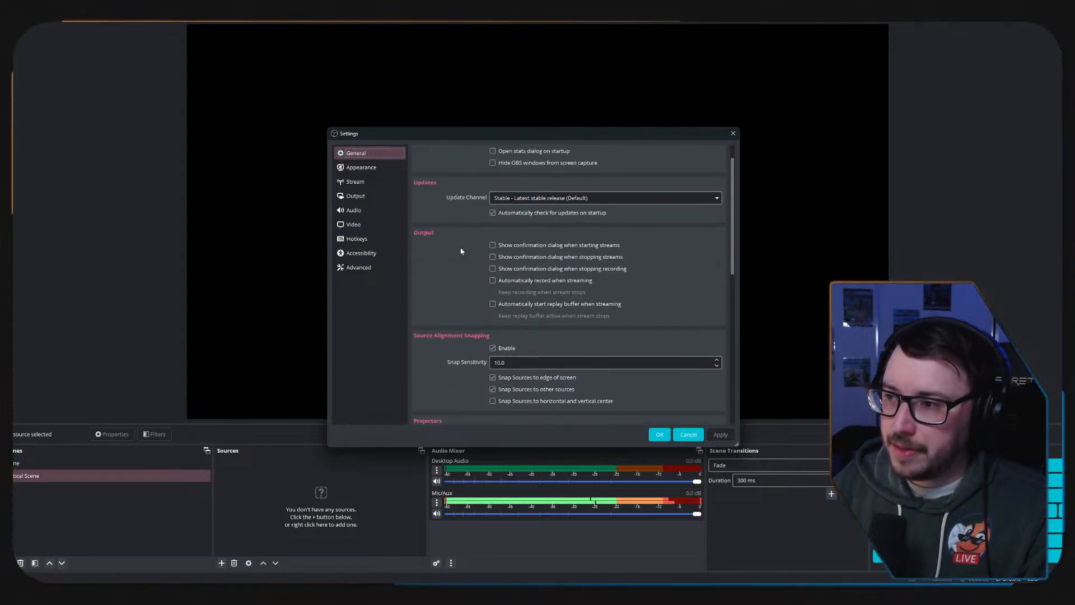
scroll(462, 251, up, 2)
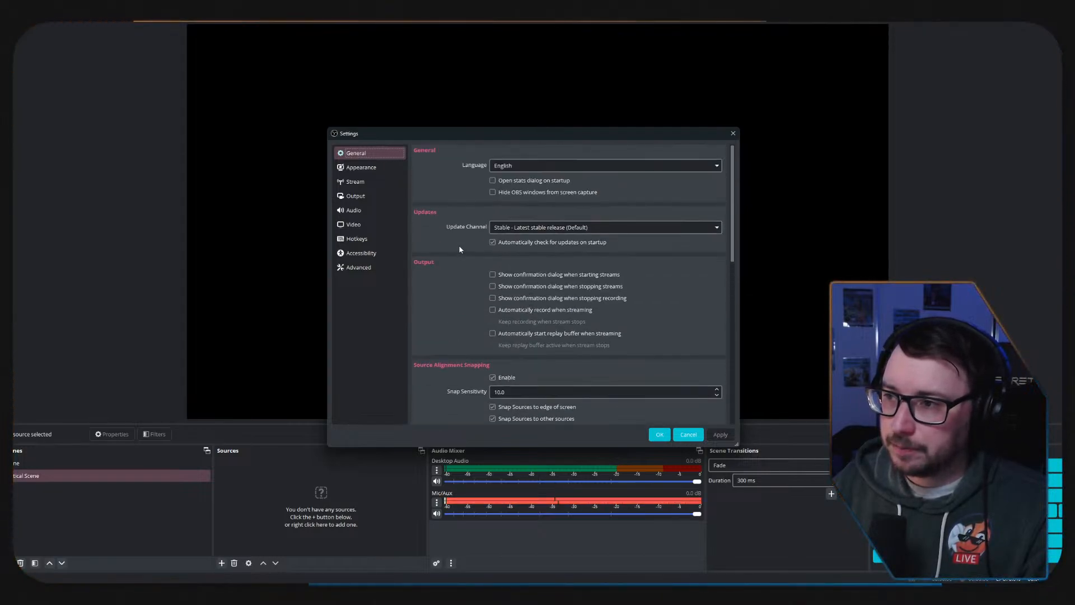
Confirm and close the settings, and delete the Vertical Scene from the scene list.
click(659, 435)
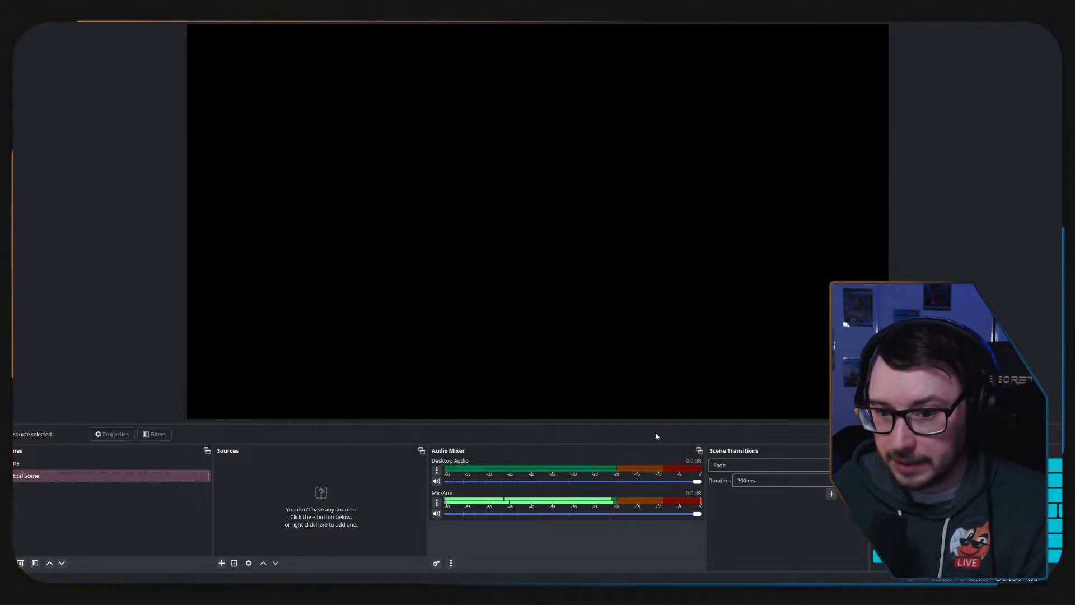
click(133, 475)
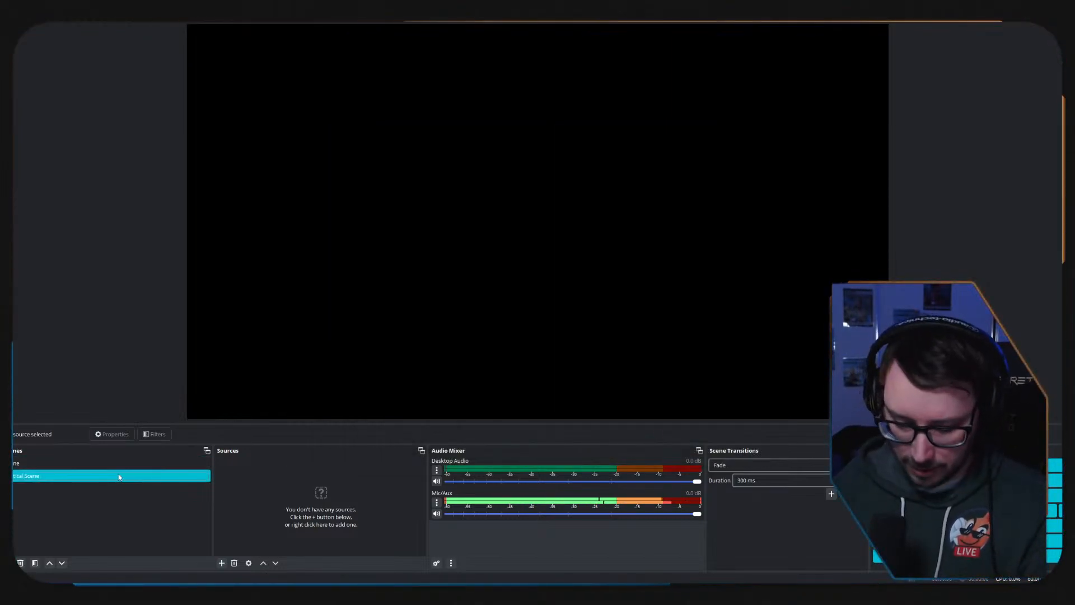
key(Delete)
click(569, 303)
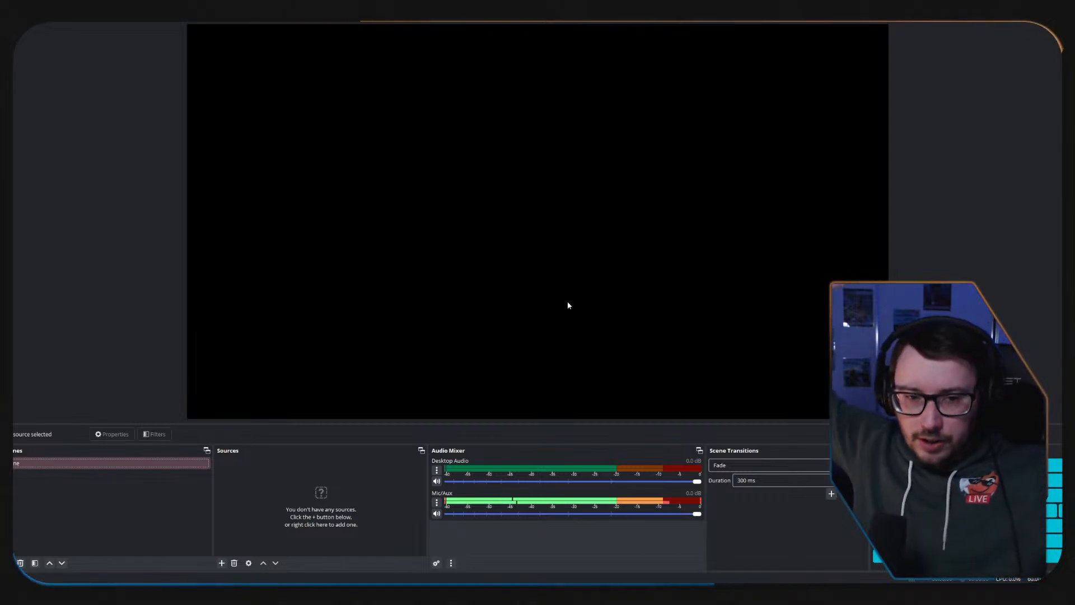
Show the Stats dock and place it in the lower dock row after the Scene Transitions dock.
click(68, 21)
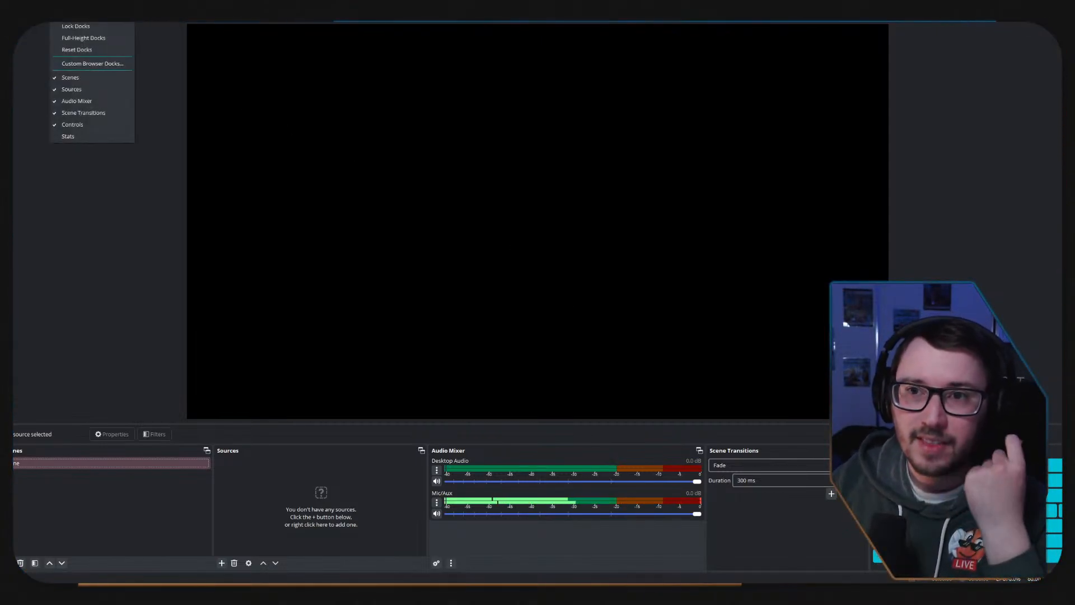
click(82, 137)
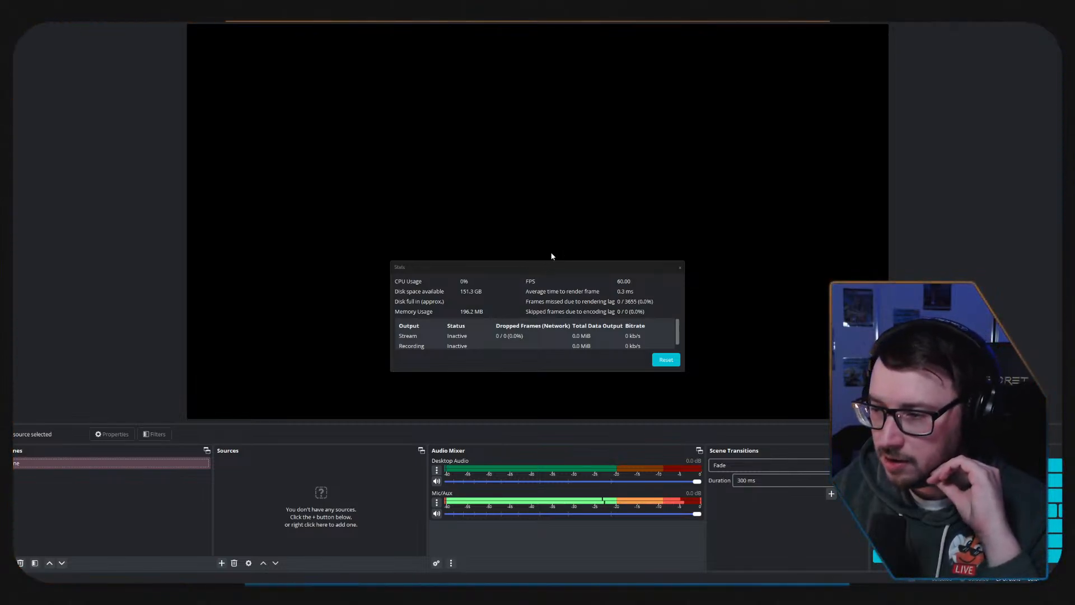
drag(553, 270, 354, 469)
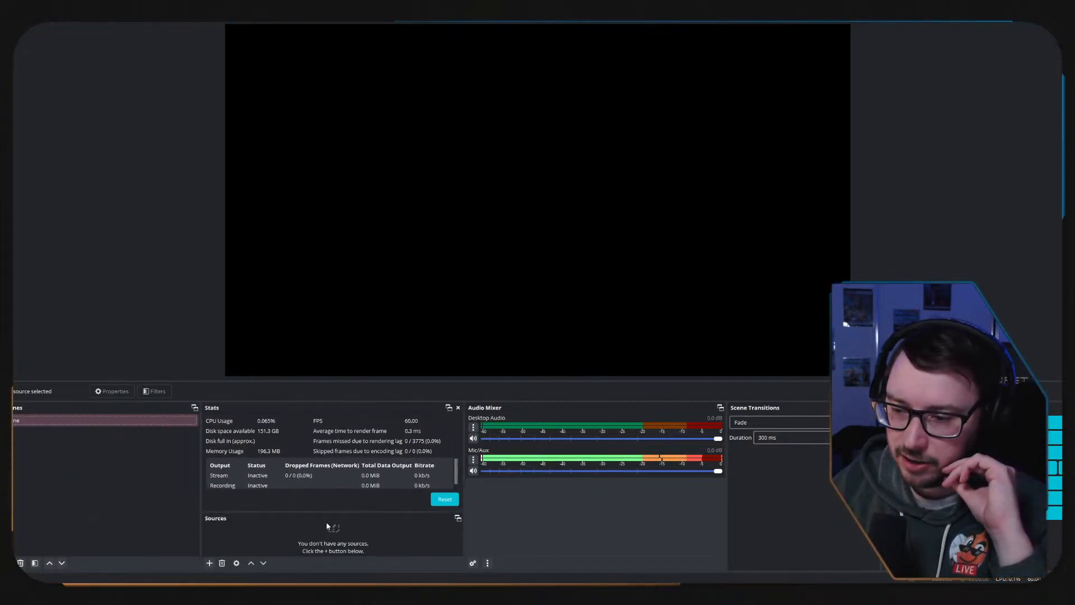
drag(337, 405, 846, 474)
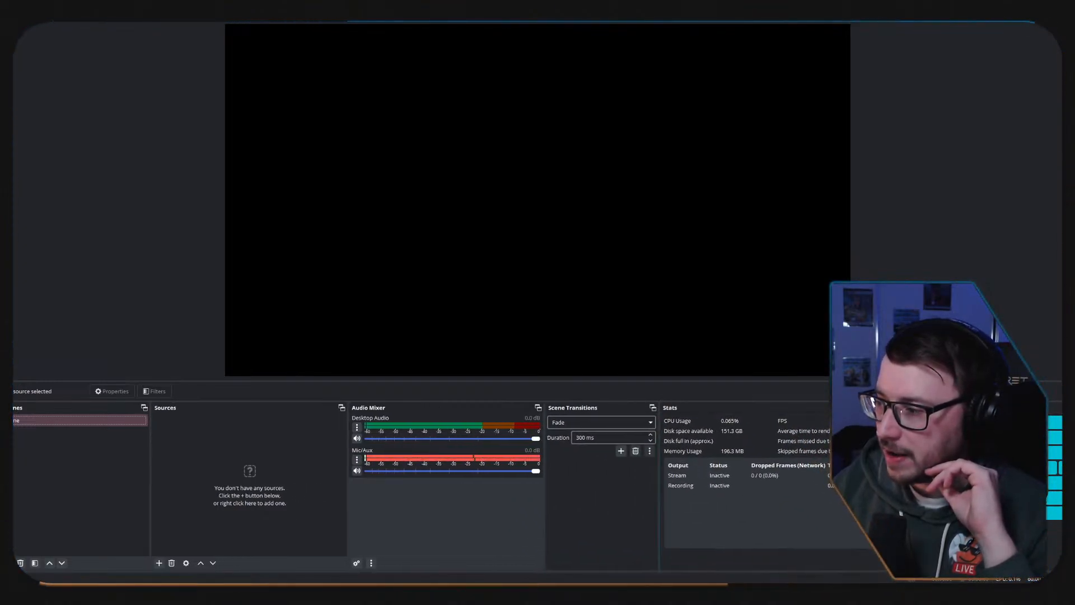
Merge the Controls dock with the Scene Transitions dock into one tabbed group and check the contents of both.
drag(977, 408, 734, 451)
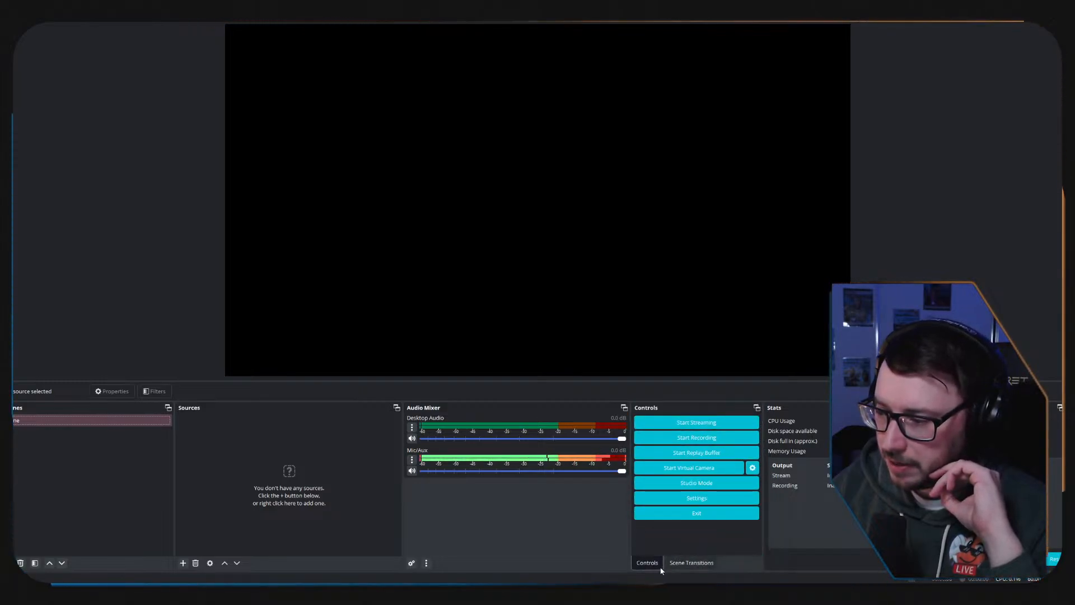
click(695, 564)
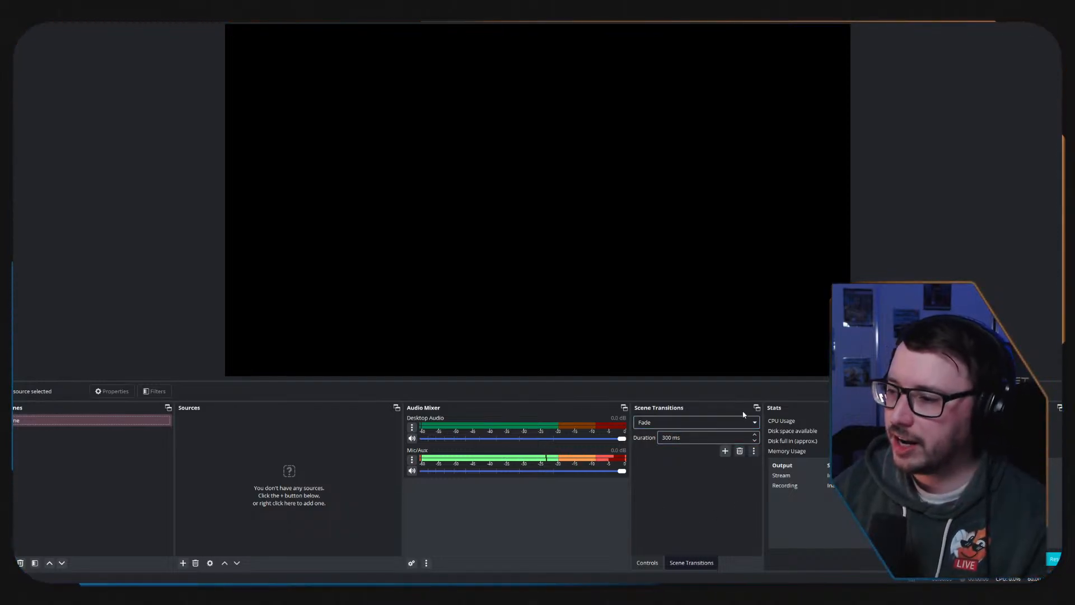
click(754, 423)
click(754, 423)
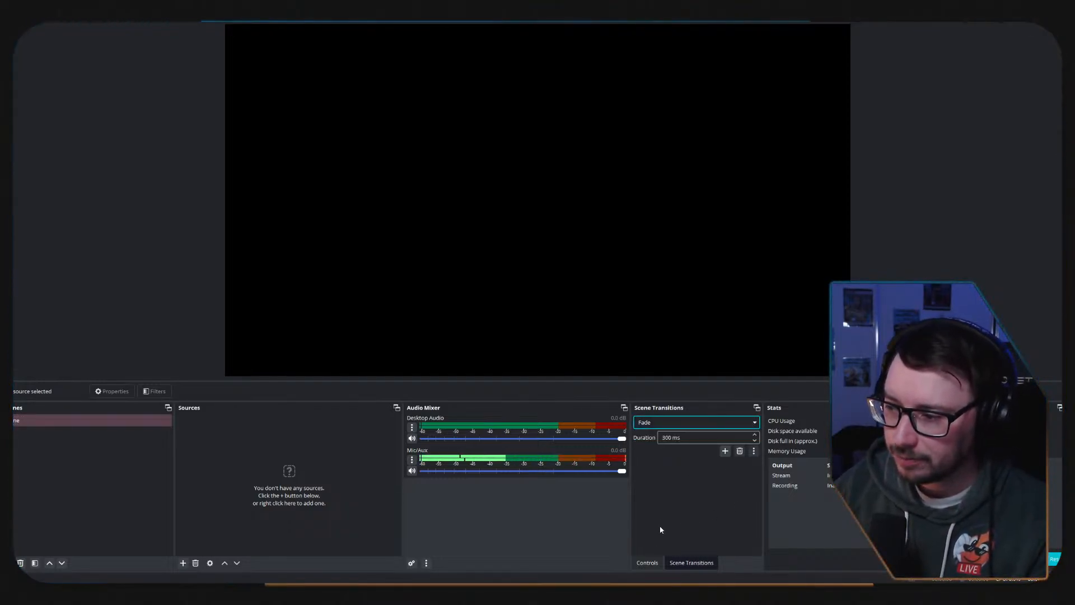
click(647, 563)
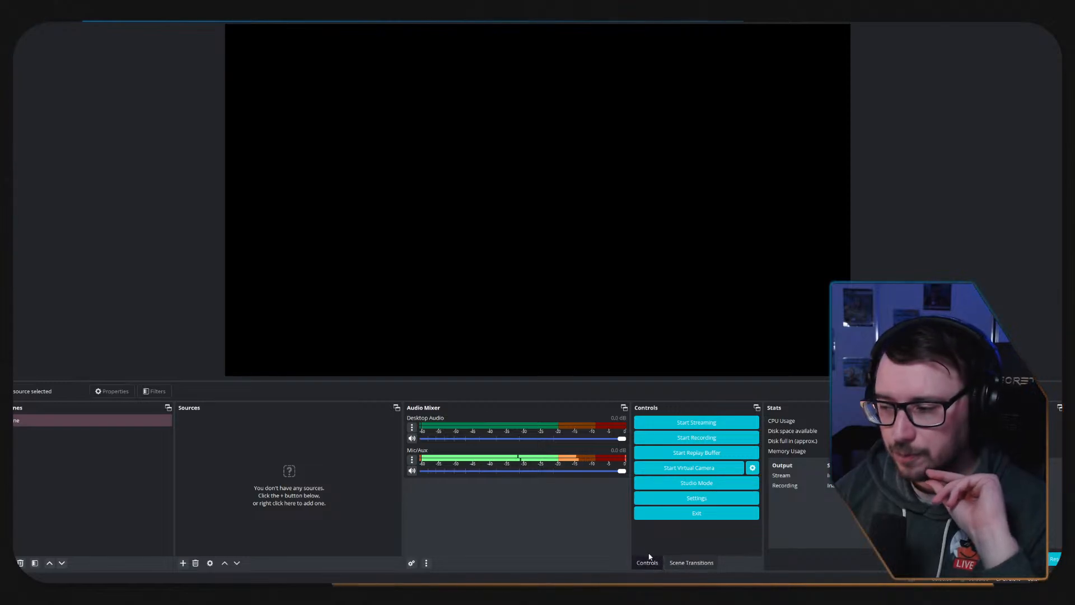
click(688, 564)
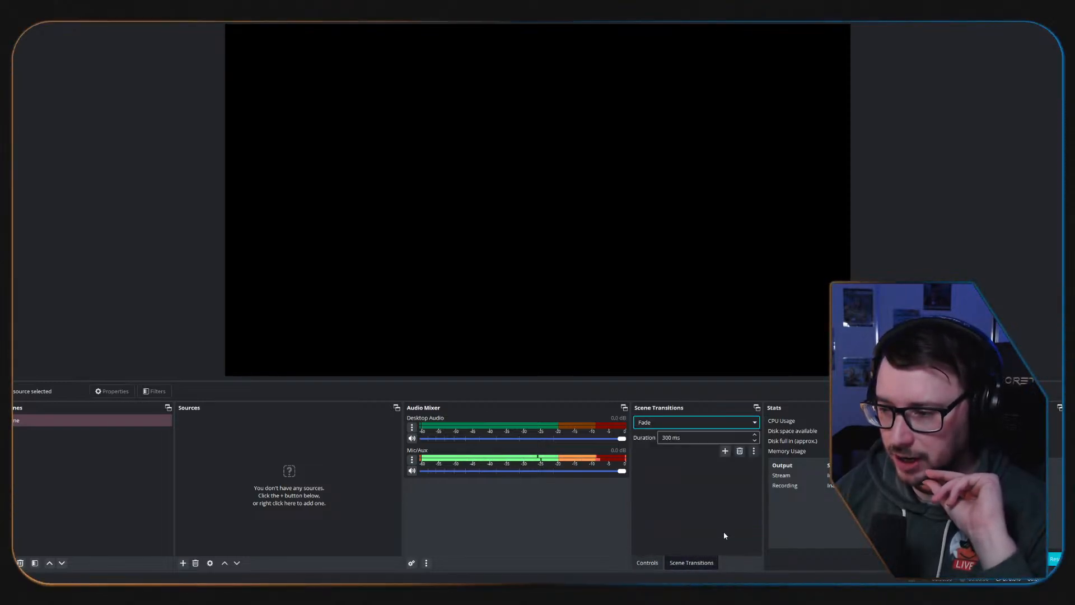
View the advanced audio properties and switch the audio mixer to its vertical layout.
click(415, 563)
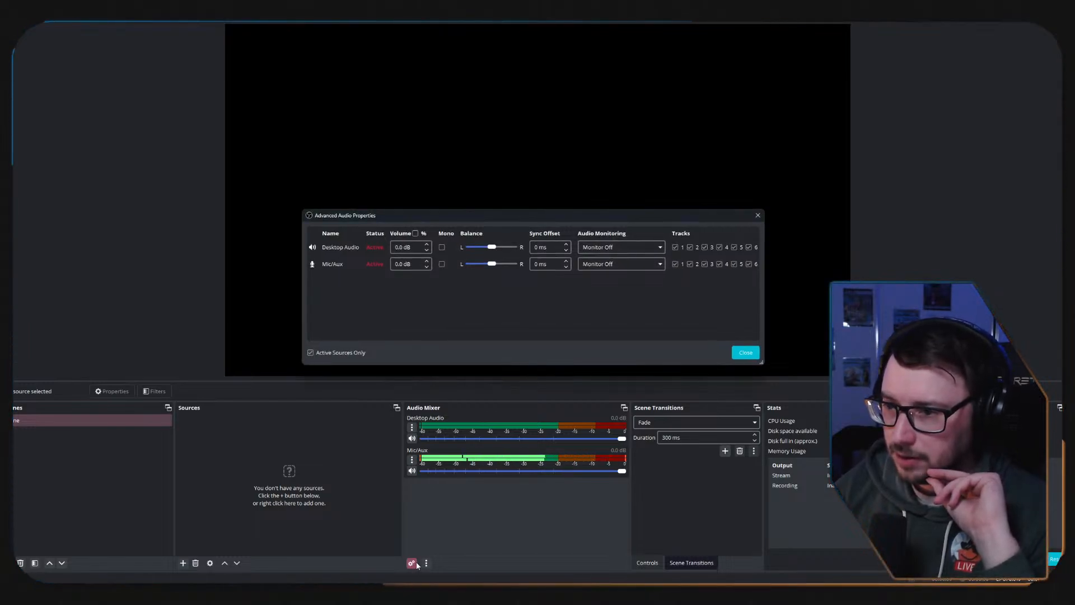
click(746, 352)
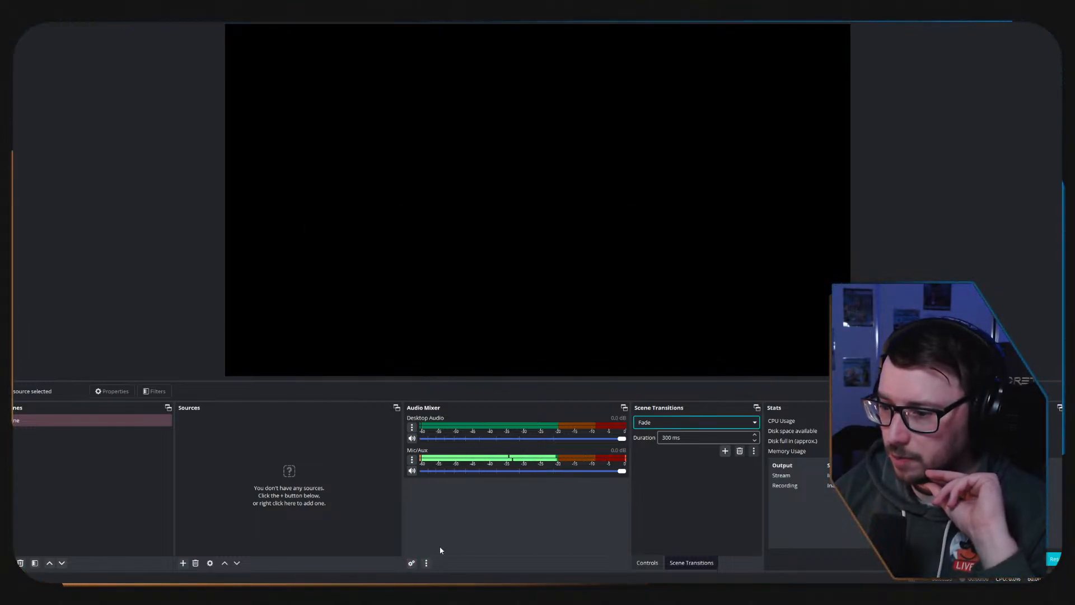
click(426, 563)
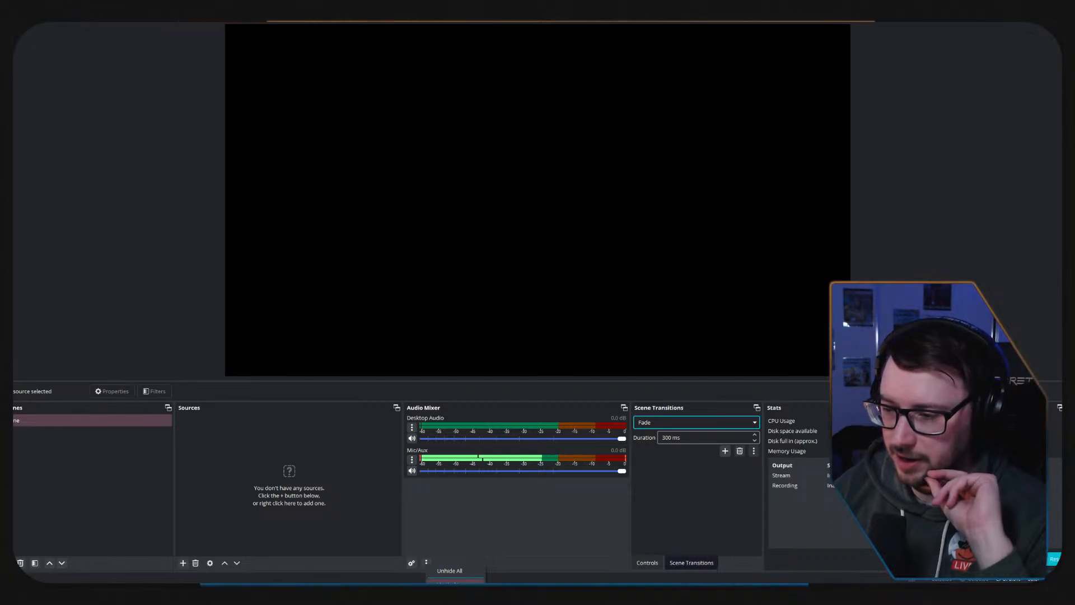
click(450, 582)
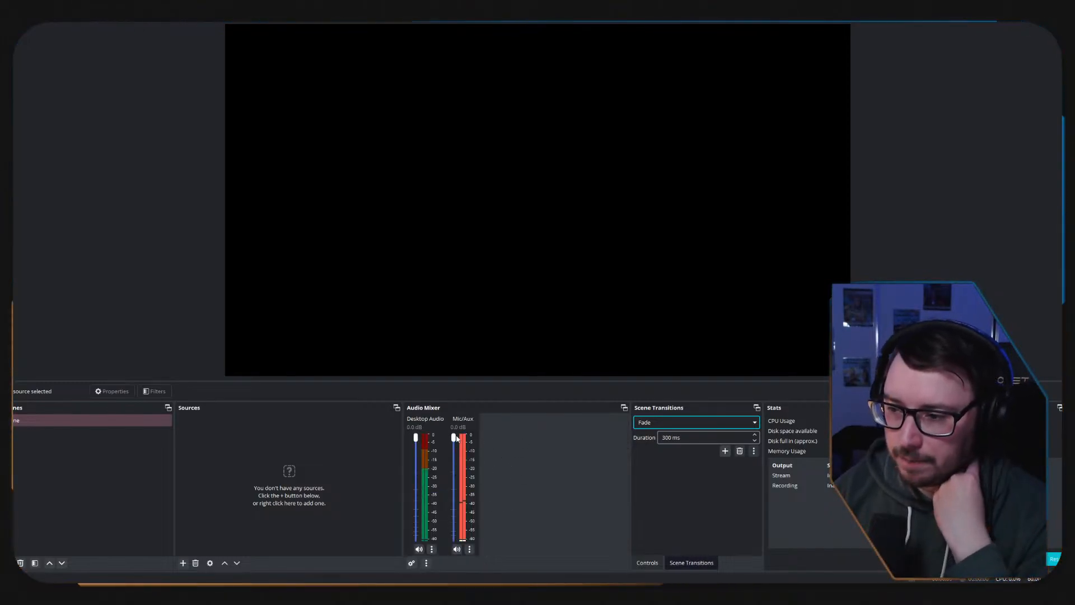
Lower the Mic/Aux volume to -3.4 dB and bring the Controls dock back in front of Scene Transitions.
drag(453, 438, 455, 447)
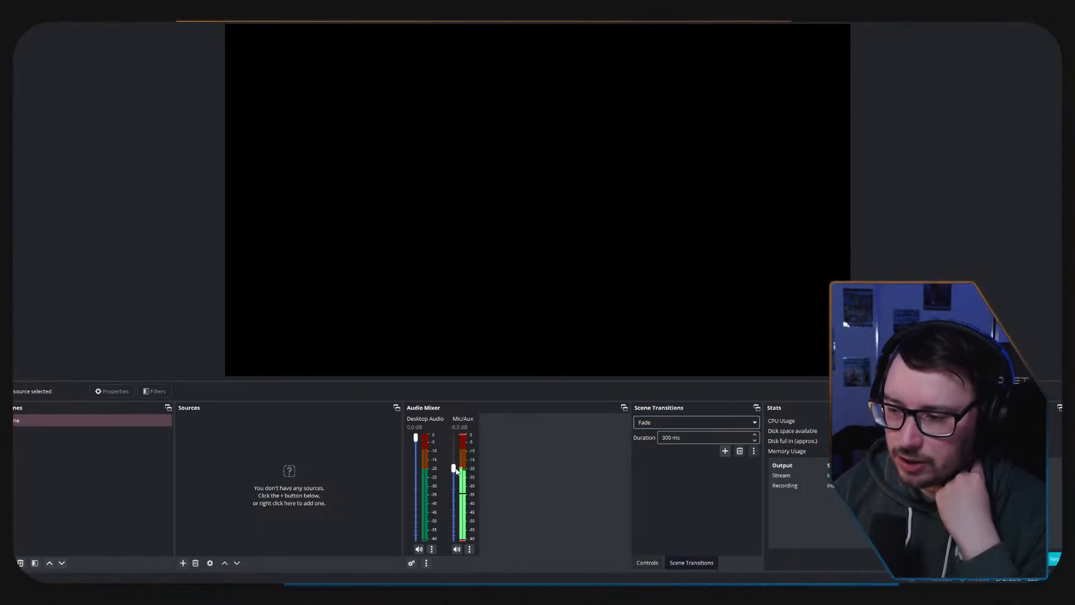
drag(454, 511, 454, 467)
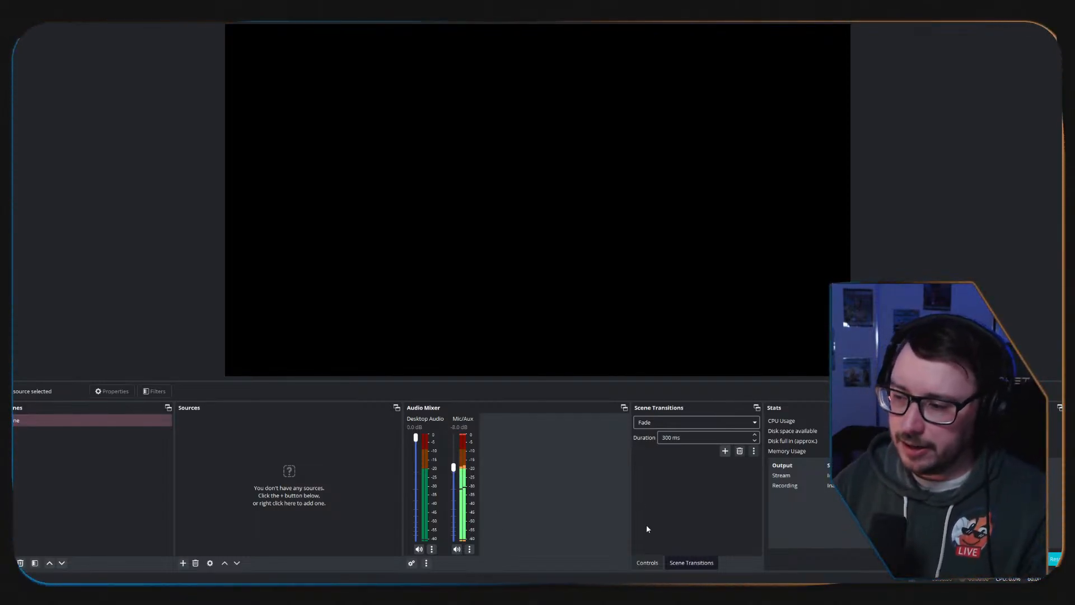
click(648, 563)
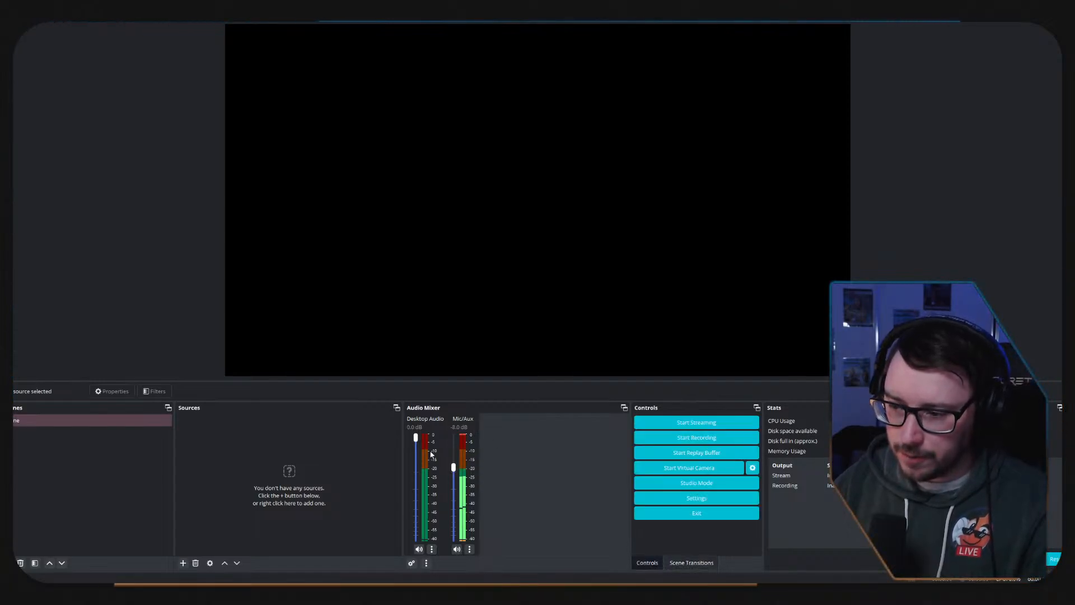
drag(453, 467, 452, 452)
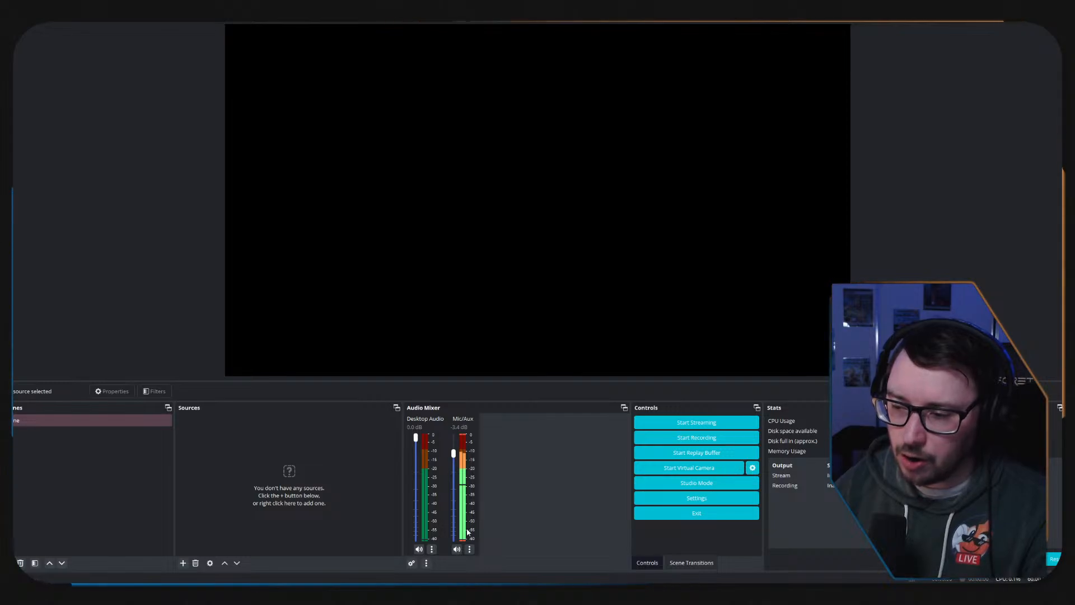
Review the advanced audio properties from the Mic/Aux channel's options.
click(470, 549)
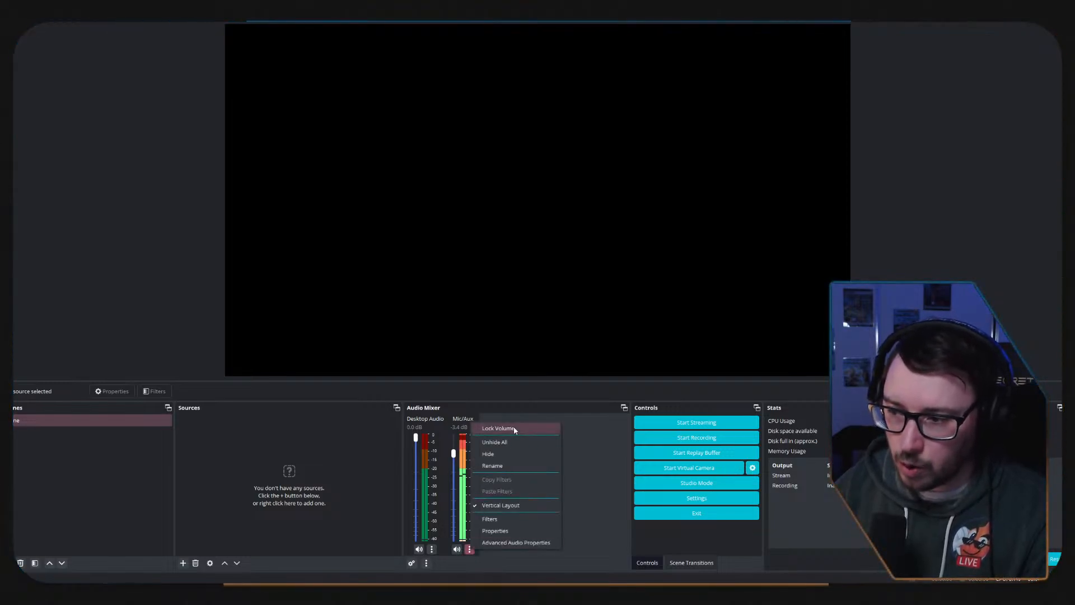
click(511, 542)
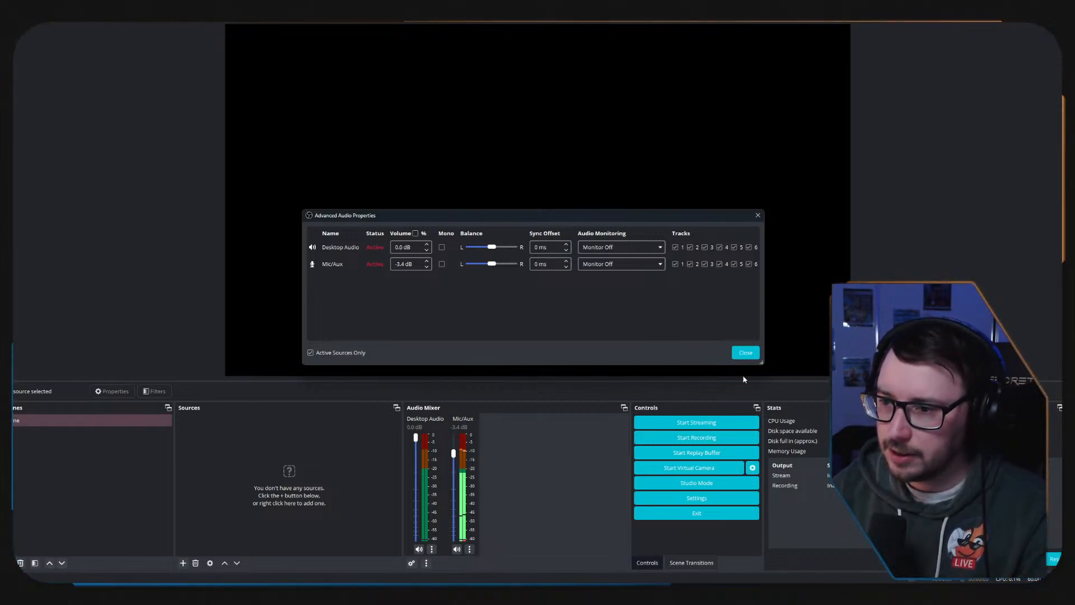
click(746, 353)
Try Broadcast Stream Mix (2- TC-Helicon GoXLR) as the Mic/Aux device, raise the channel volume to 0.0 dB, and discard the device change.
click(469, 550)
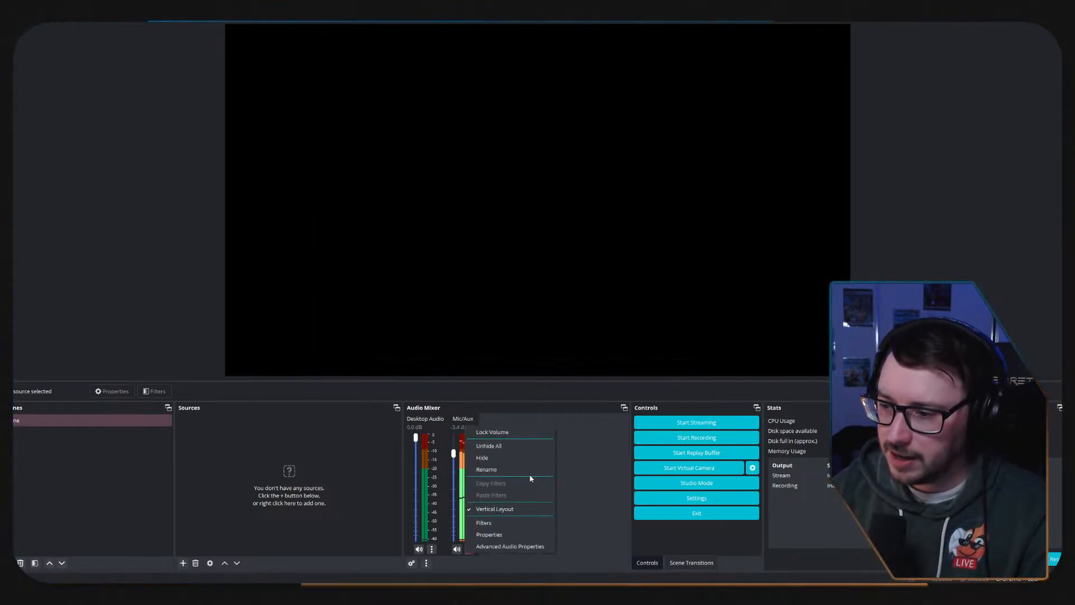
click(489, 535)
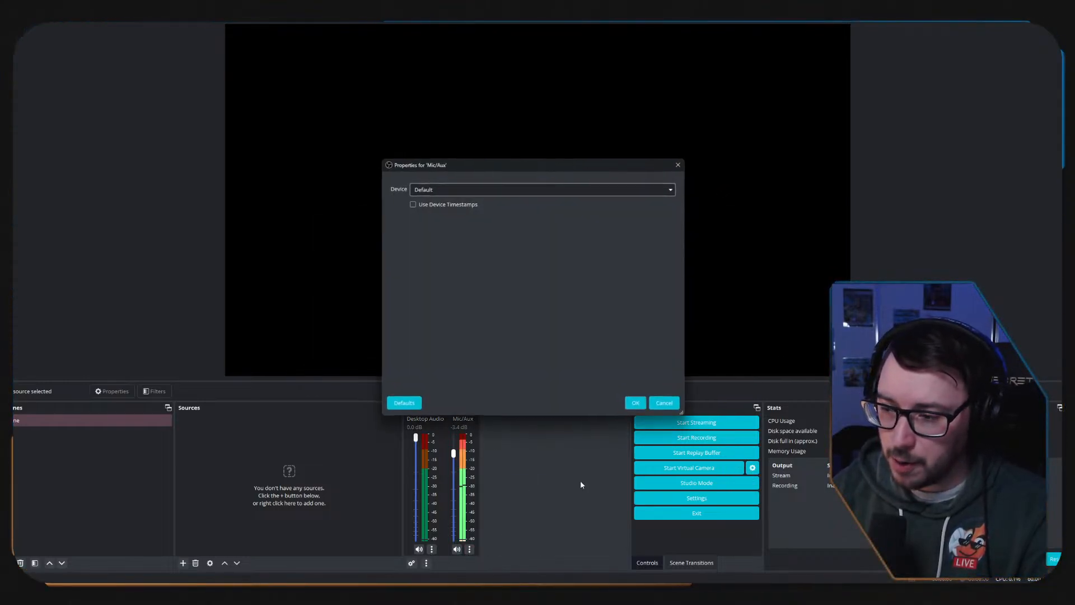
click(473, 190)
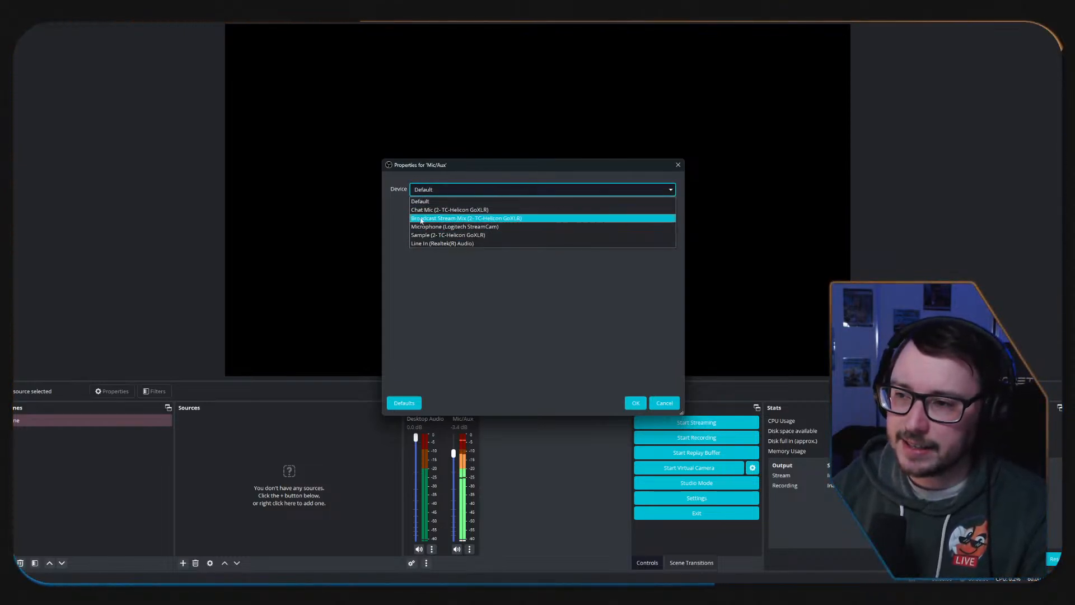
click(454, 218)
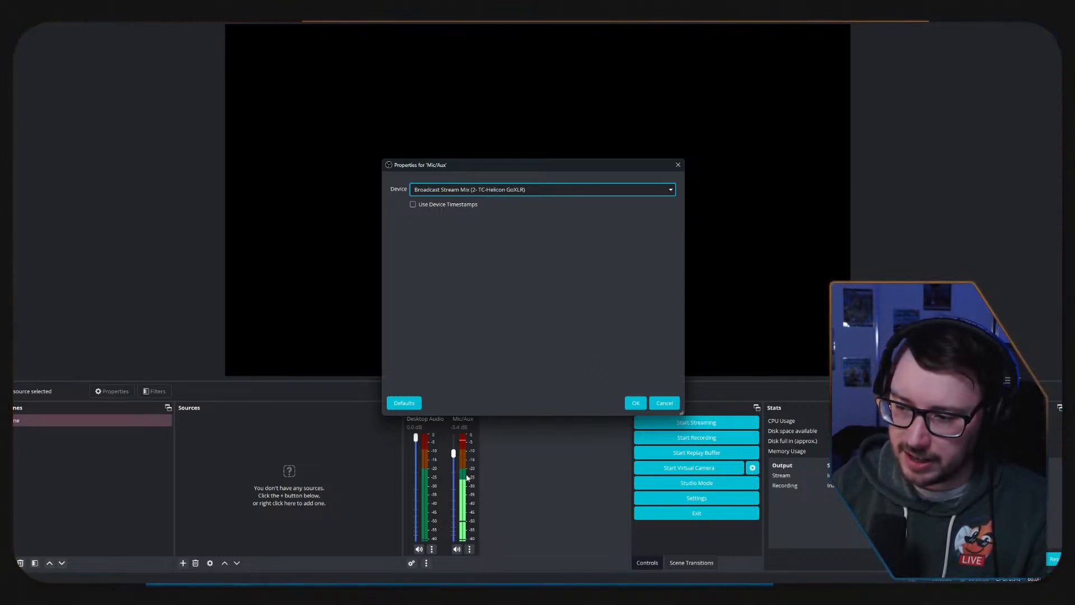
drag(454, 453, 453, 408)
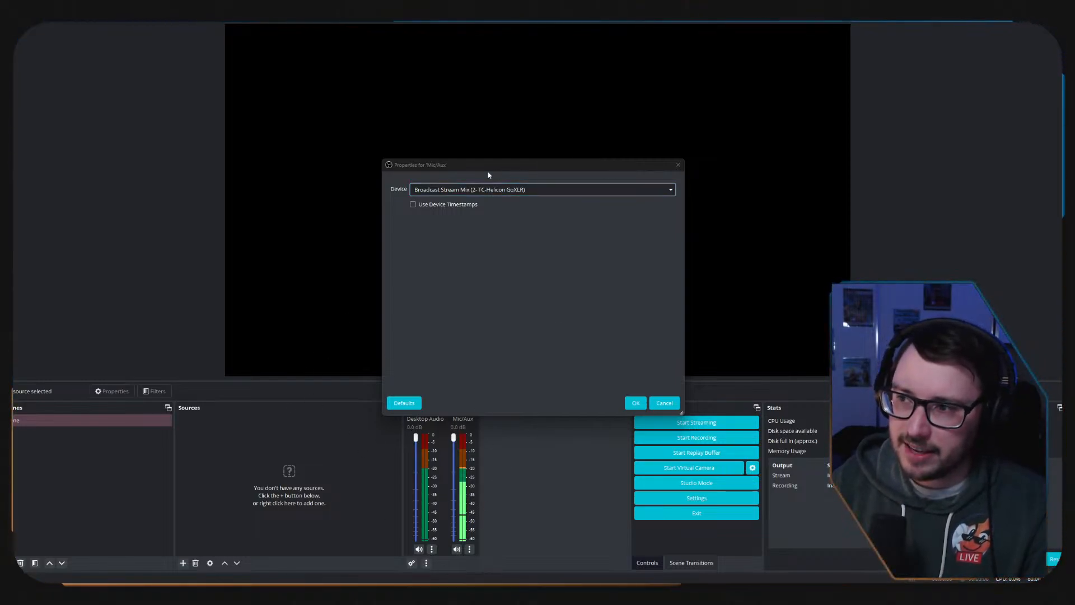
click(552, 184)
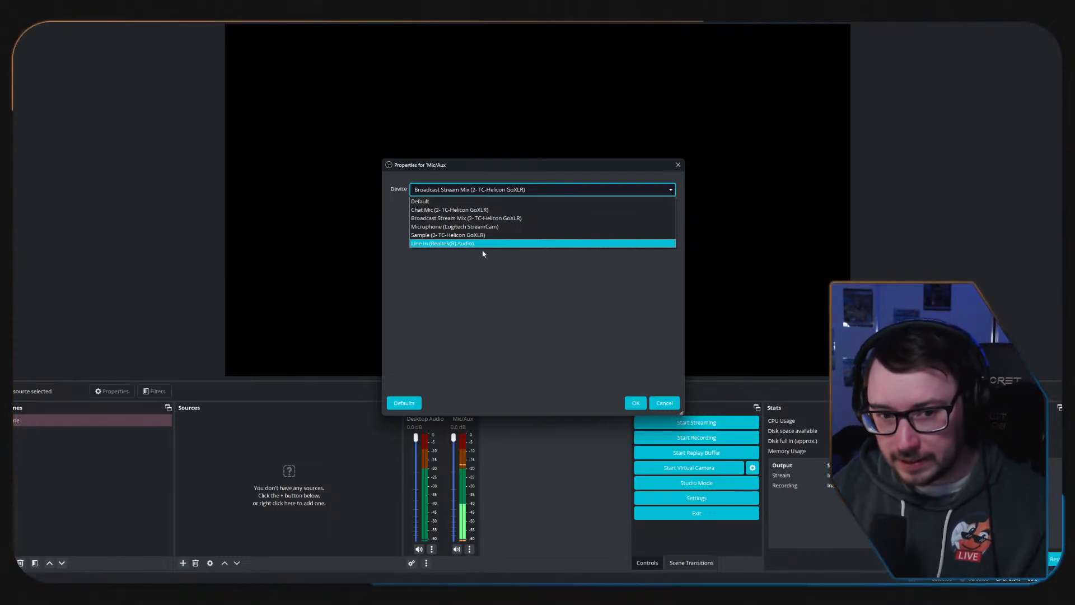
click(676, 402)
click(675, 402)
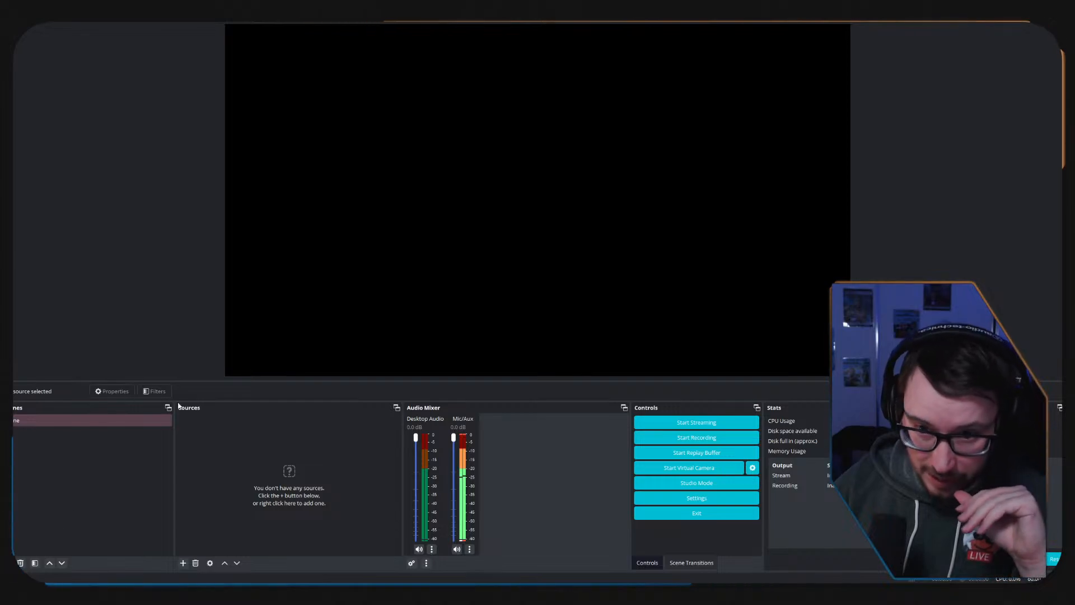
Add an Audio Input Capture source that uses the Microphone (Logitech StreamCam) device and select it in the source list.
click(183, 563)
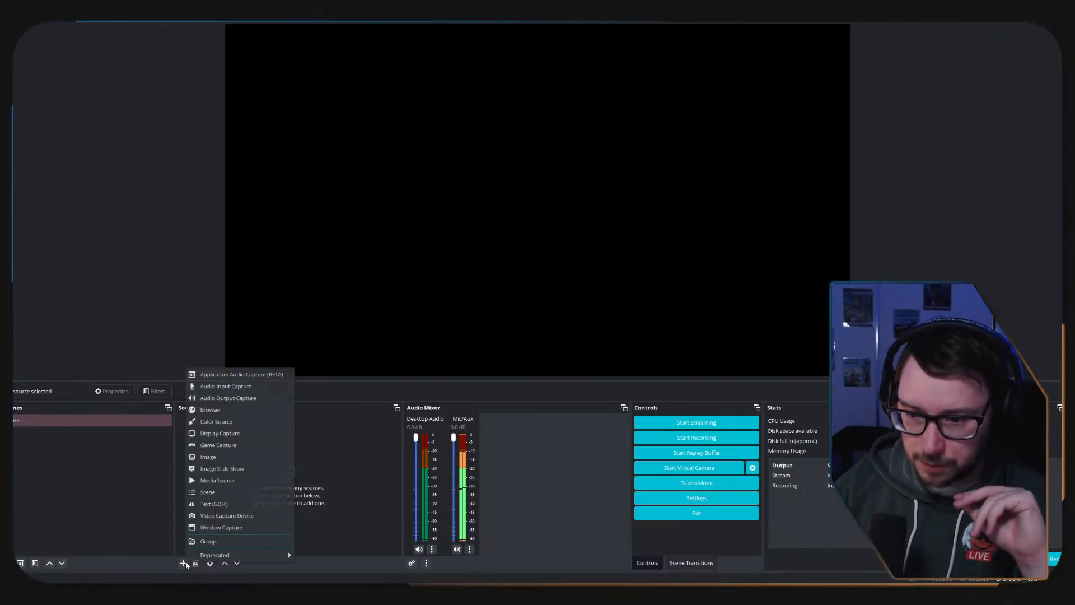
click(251, 386)
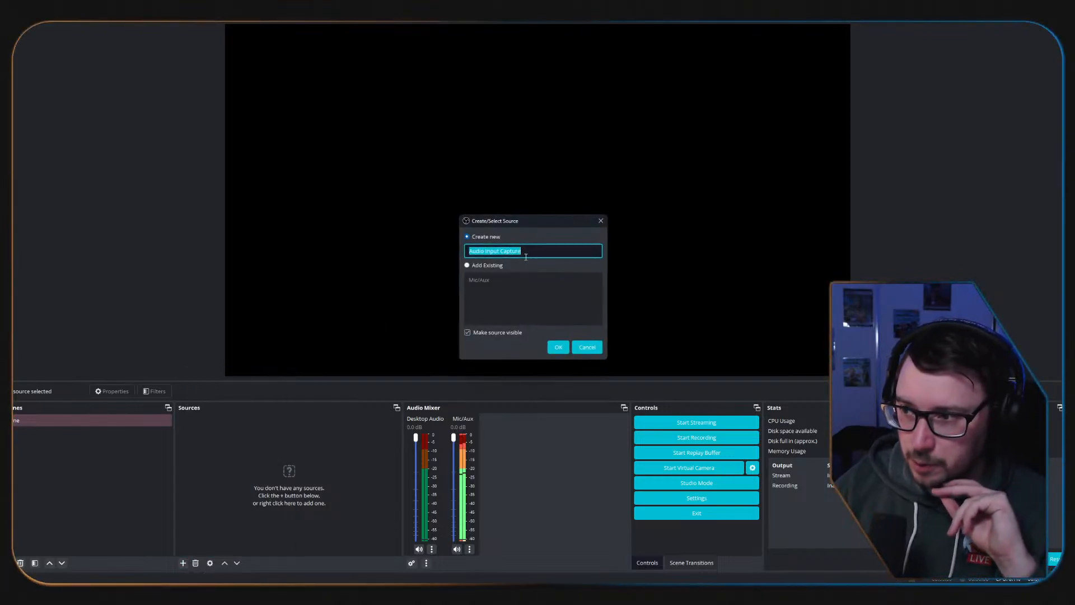
click(559, 347)
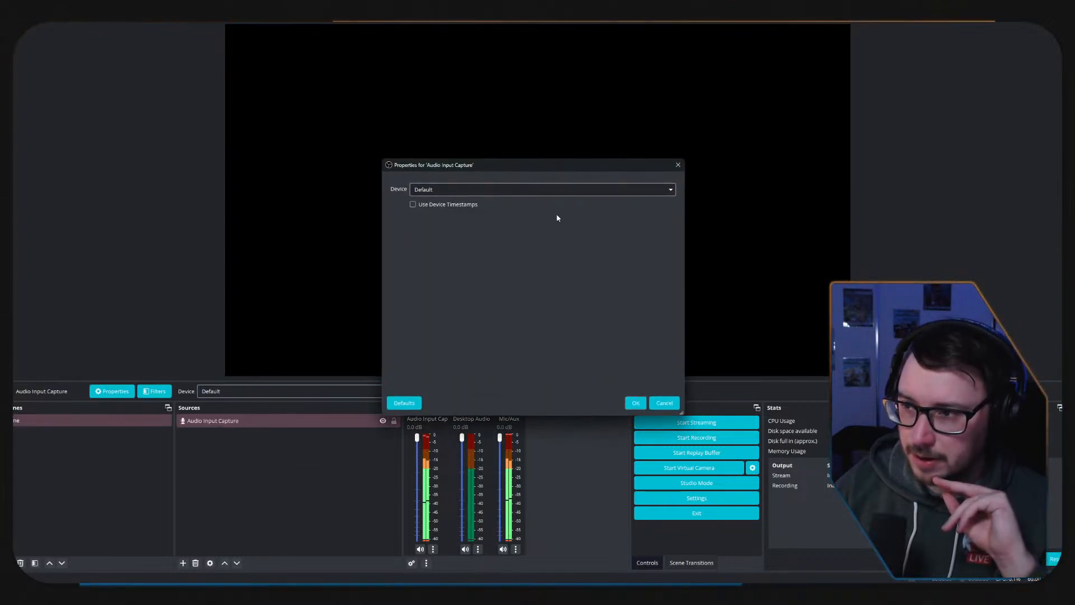
click(555, 190)
click(493, 228)
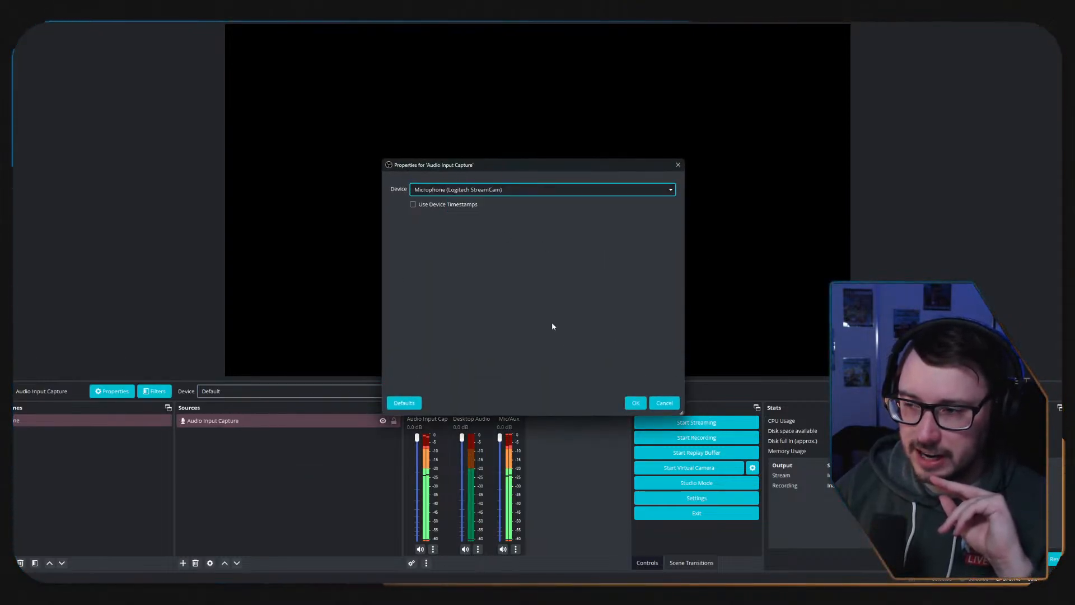
click(636, 403)
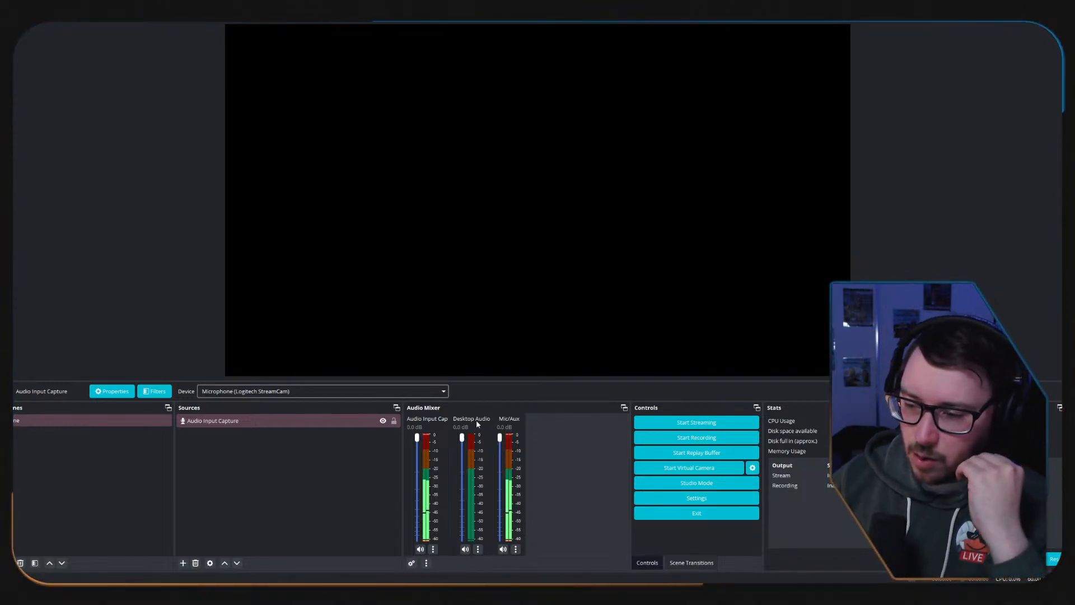
click(360, 424)
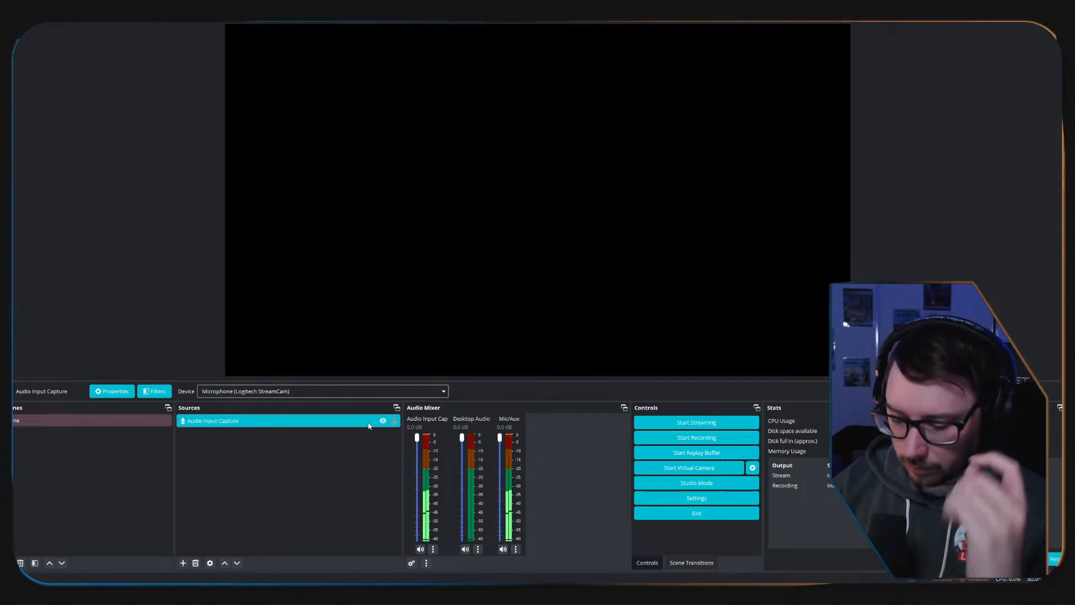
Remove the Audio Input Capture source from the scene and check the routing table in the GoXLR app.
key(Delete)
click(582, 307)
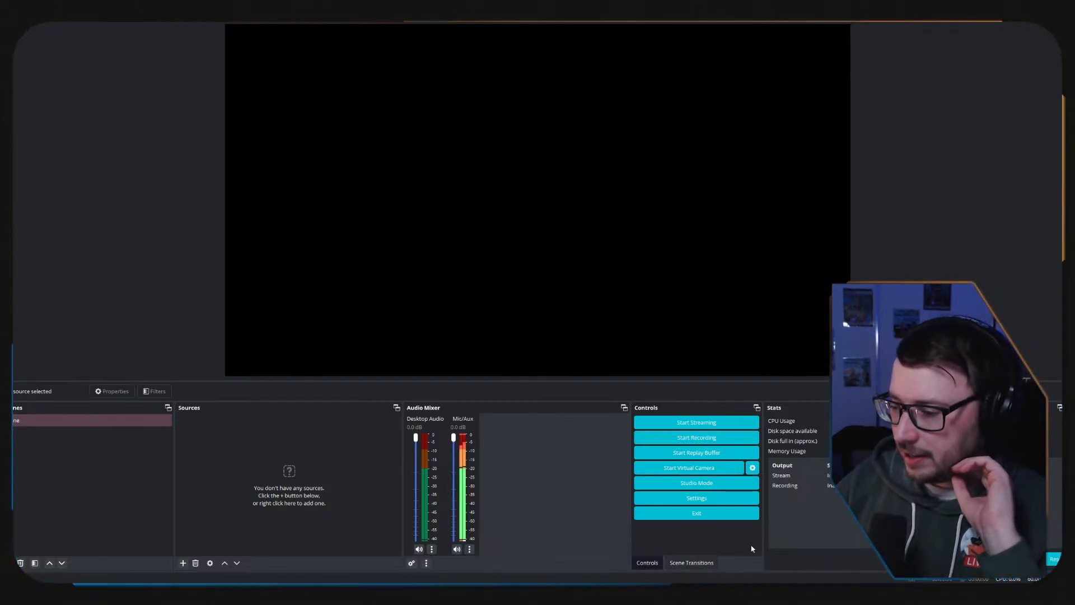
click(612, 594)
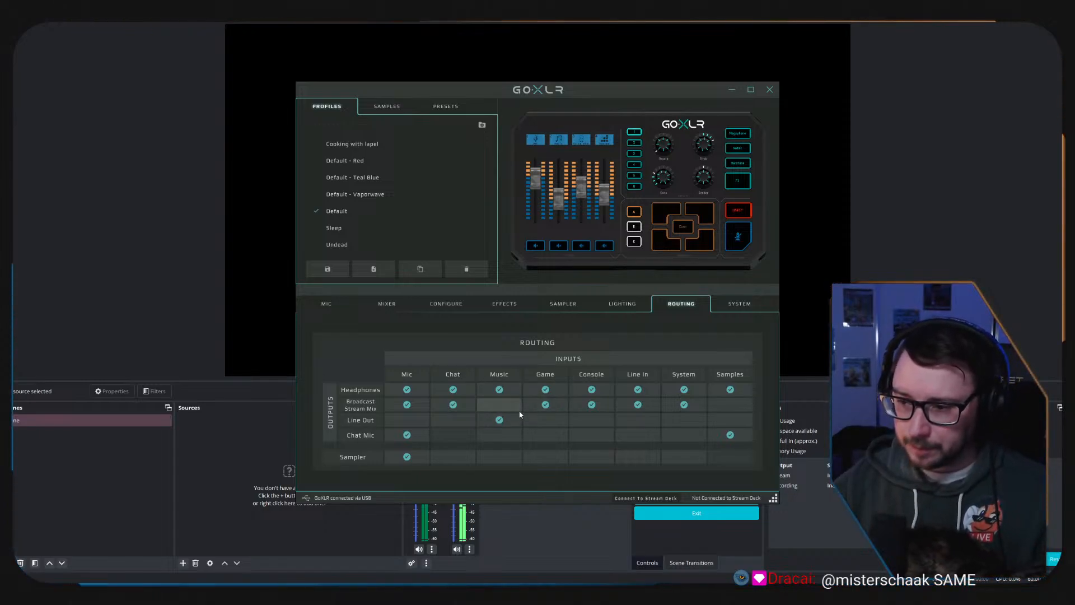
click(519, 540)
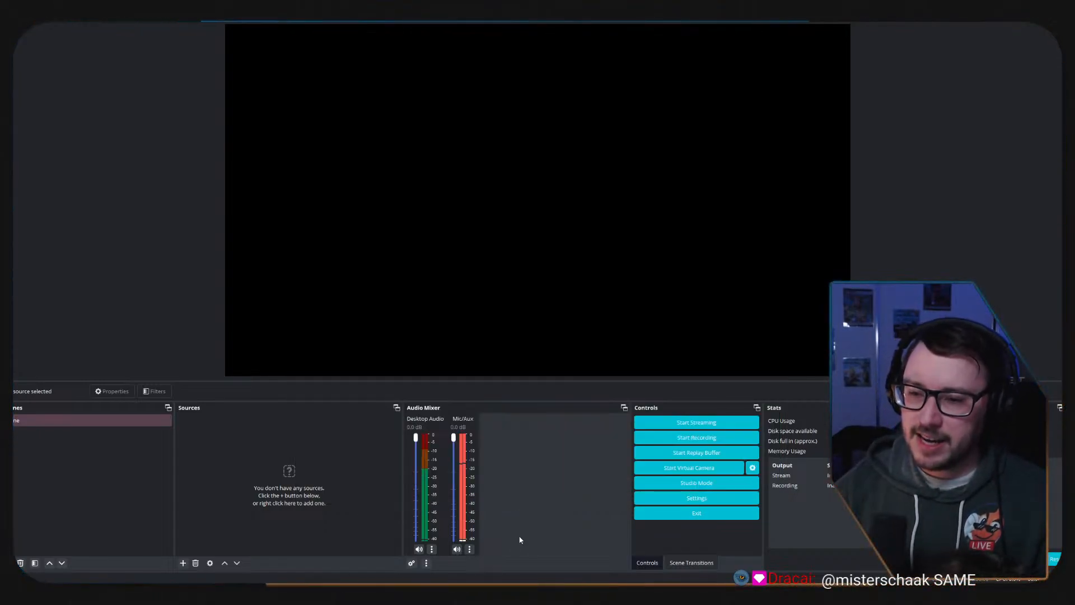
Add a new Audio Input Capture source that uses the Line In (Realtek(R) Audio) device.
click(183, 563)
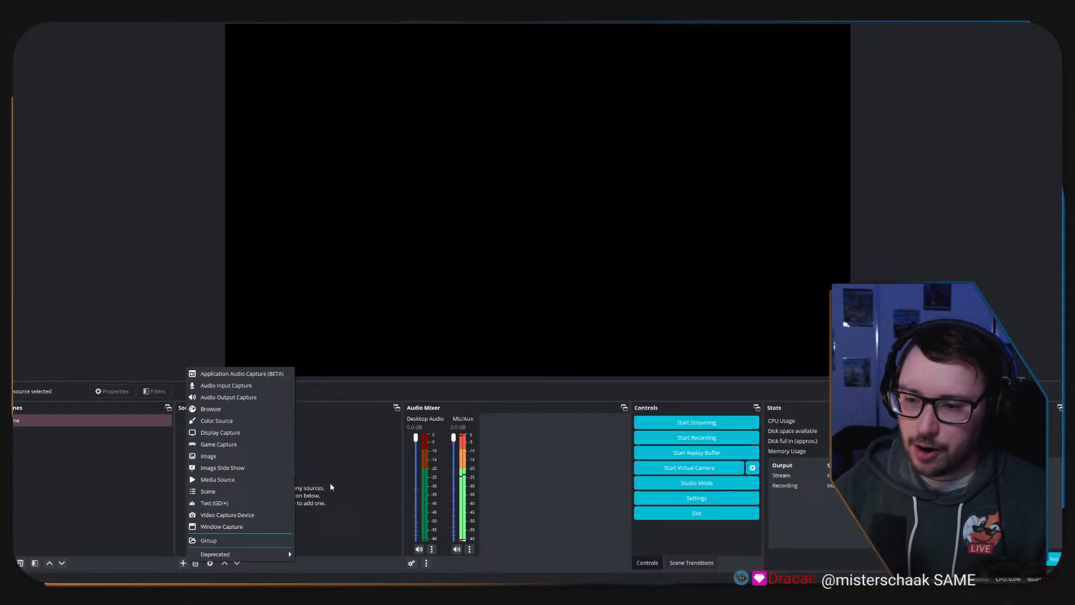
click(252, 385)
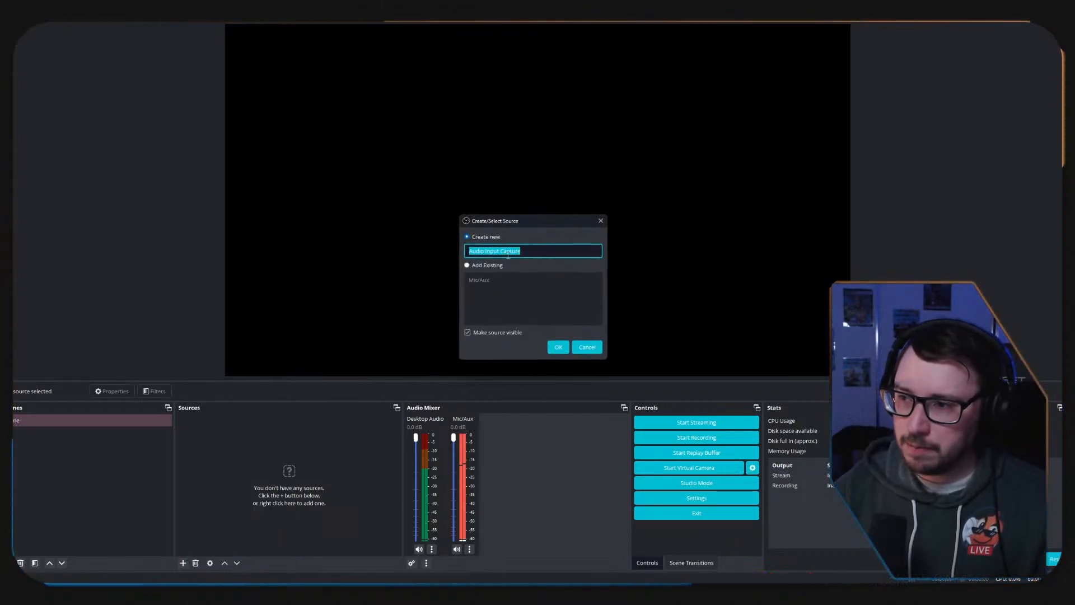
click(558, 347)
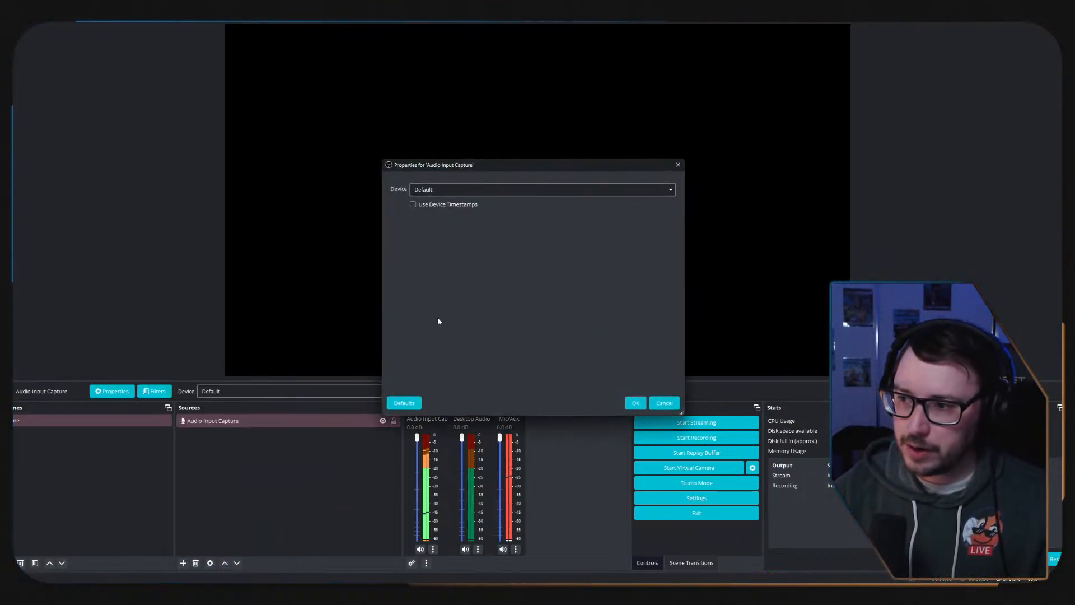
click(575, 194)
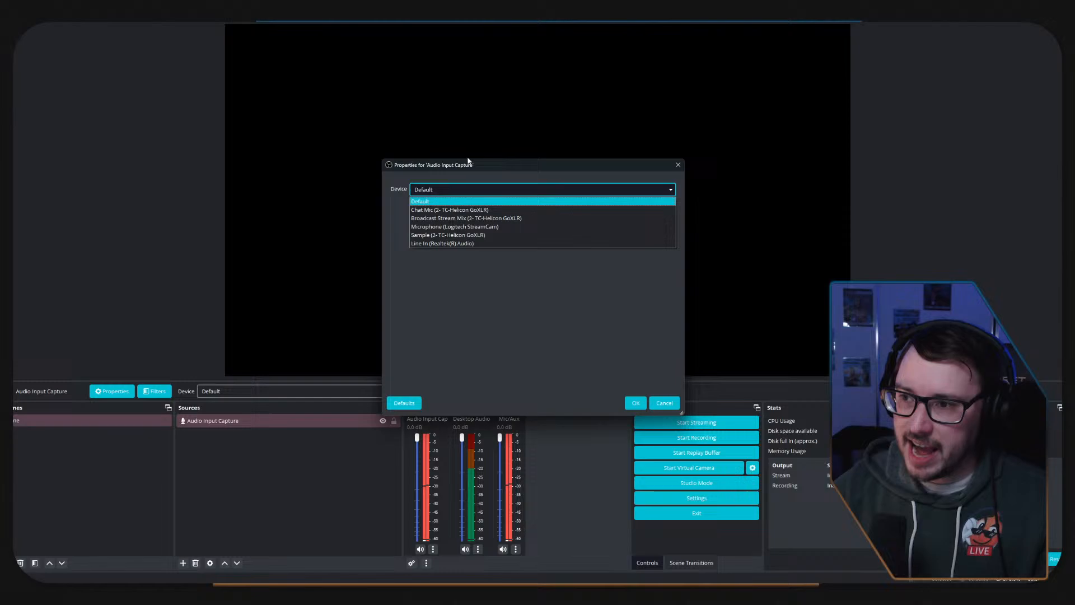
click(447, 244)
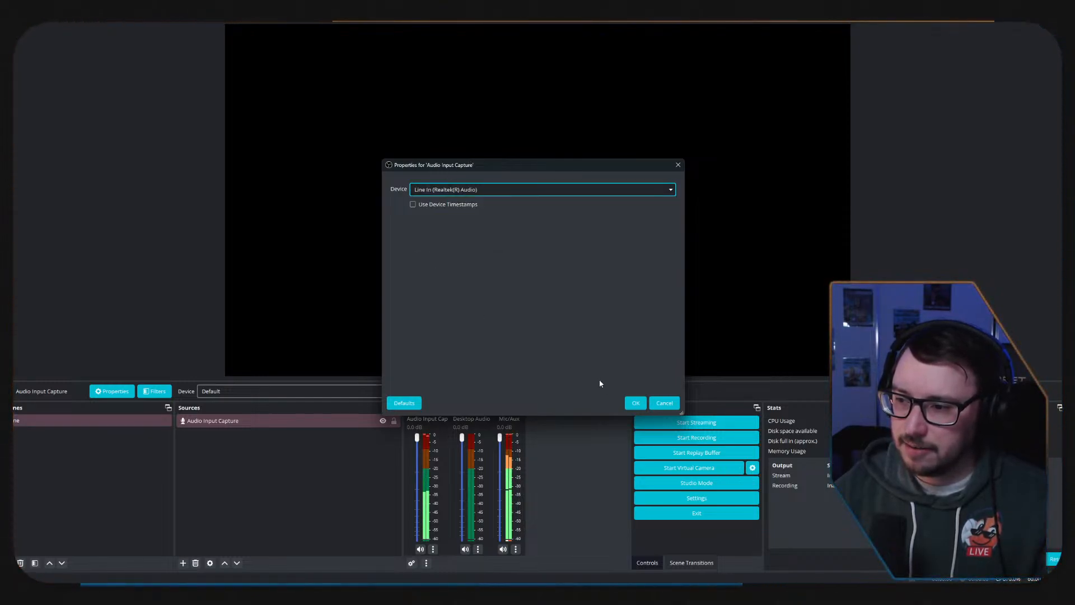
click(635, 404)
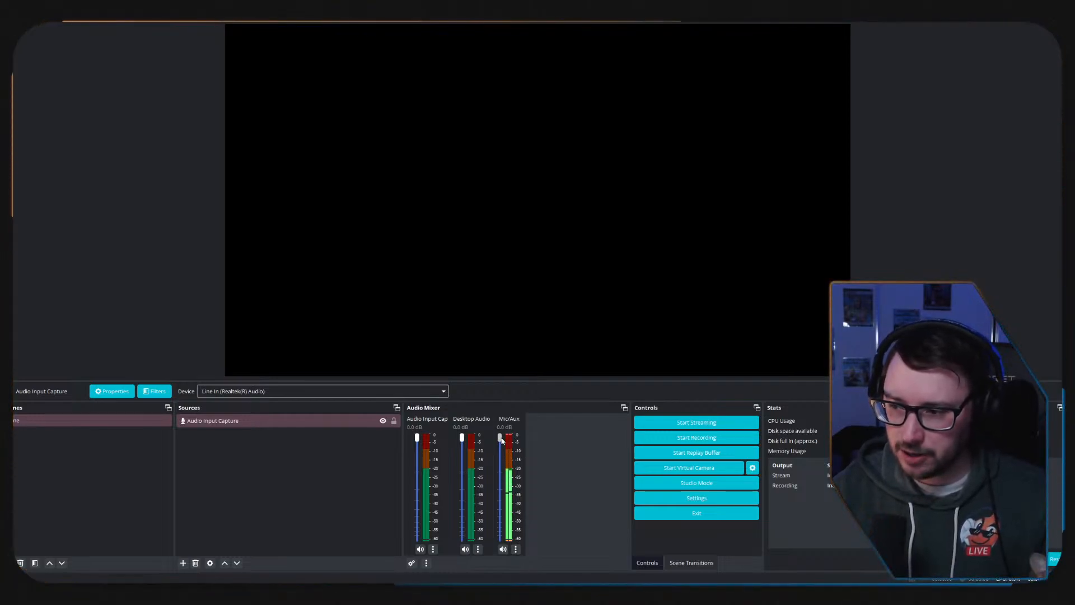
Lower the Mic/Aux volume to -5.3 dB and review the output routing in the GoXLR app.
drag(498, 459, 499, 461)
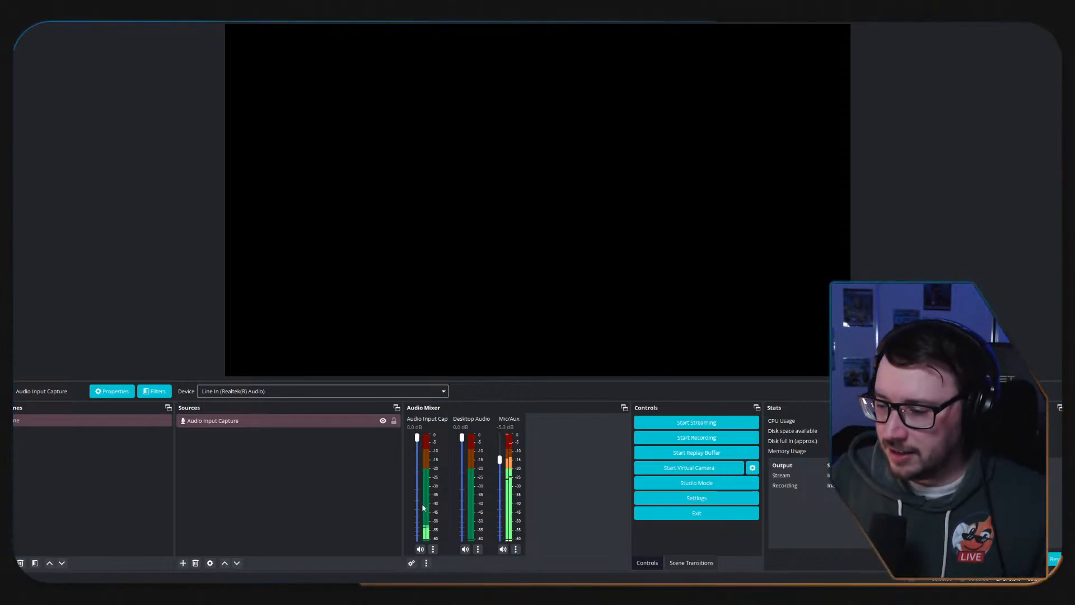
key(alt+Tab)
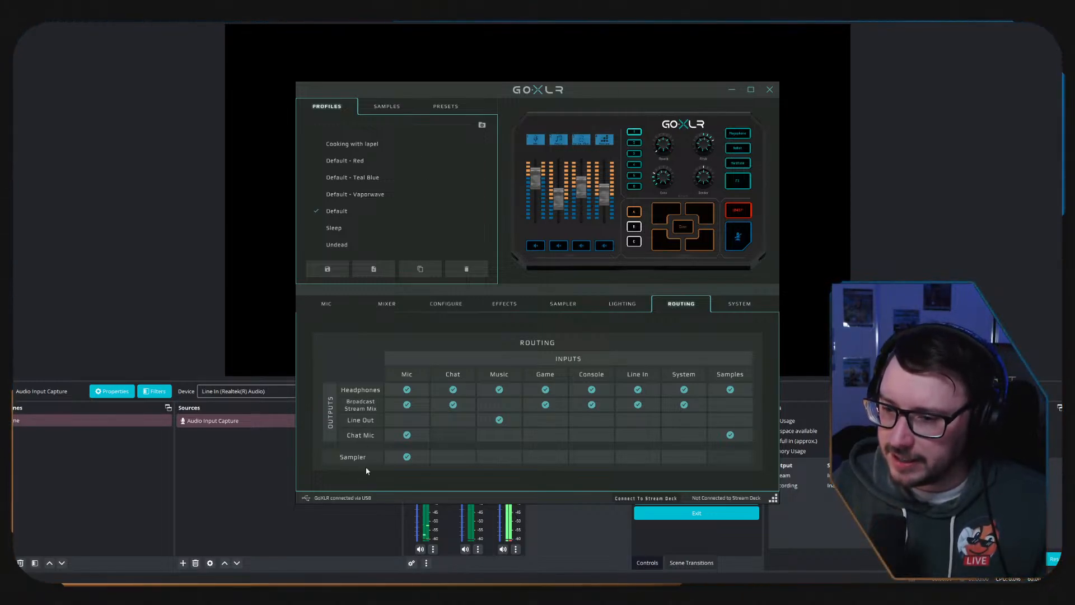
click(731, 89)
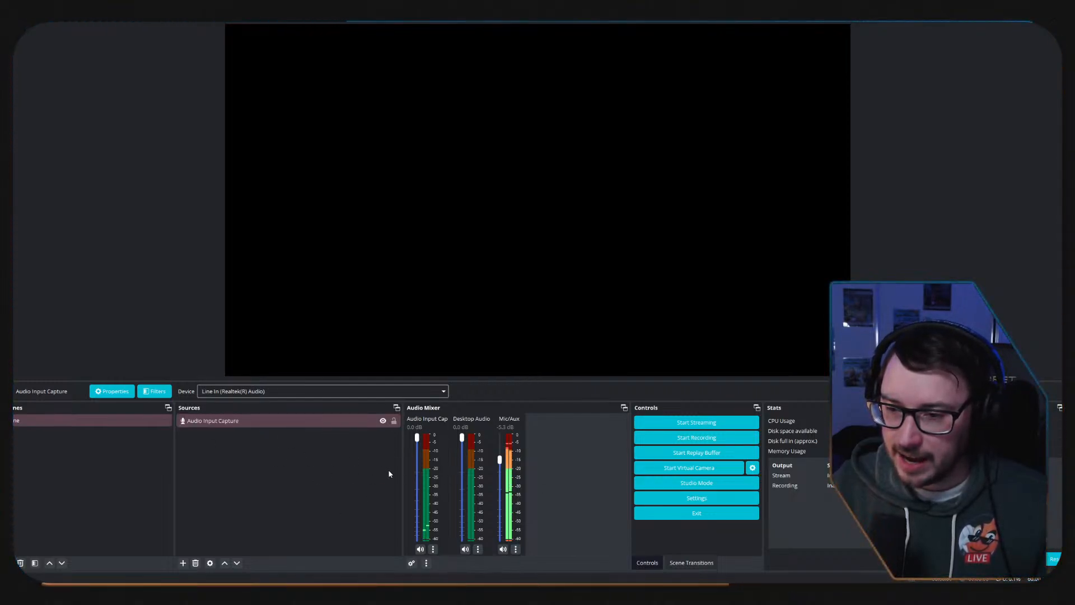
Add an Application Audio Capture (BETA) source and look through the windows it can capture.
click(183, 564)
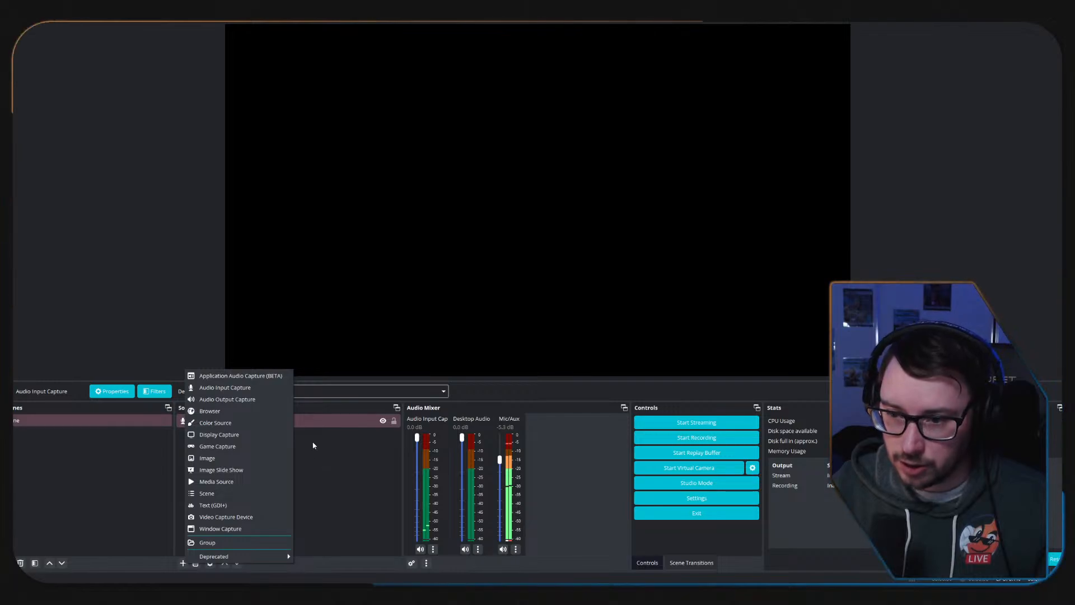
click(216, 377)
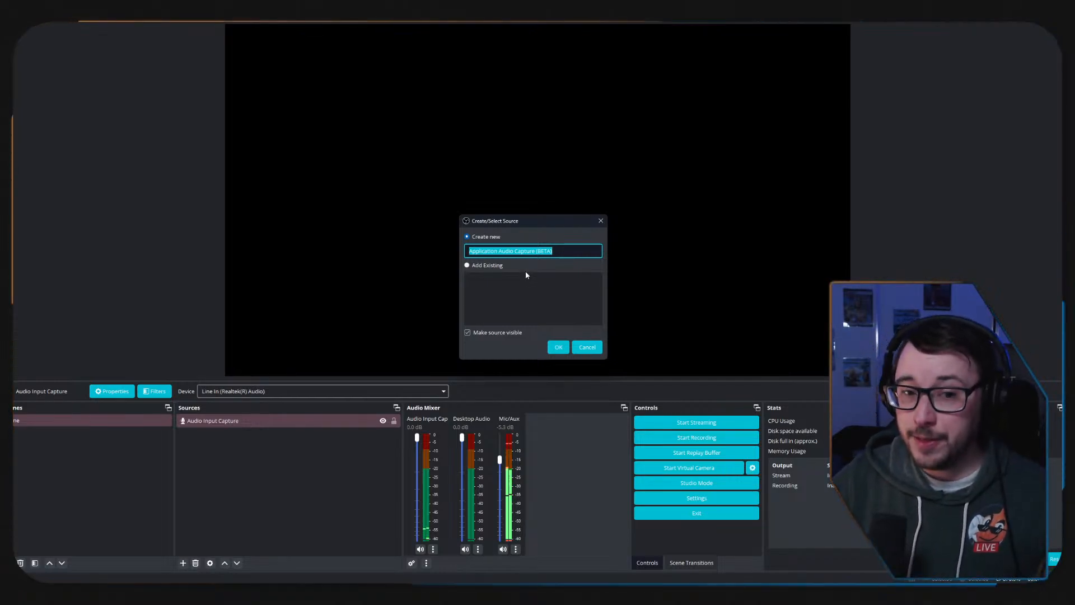
click(559, 352)
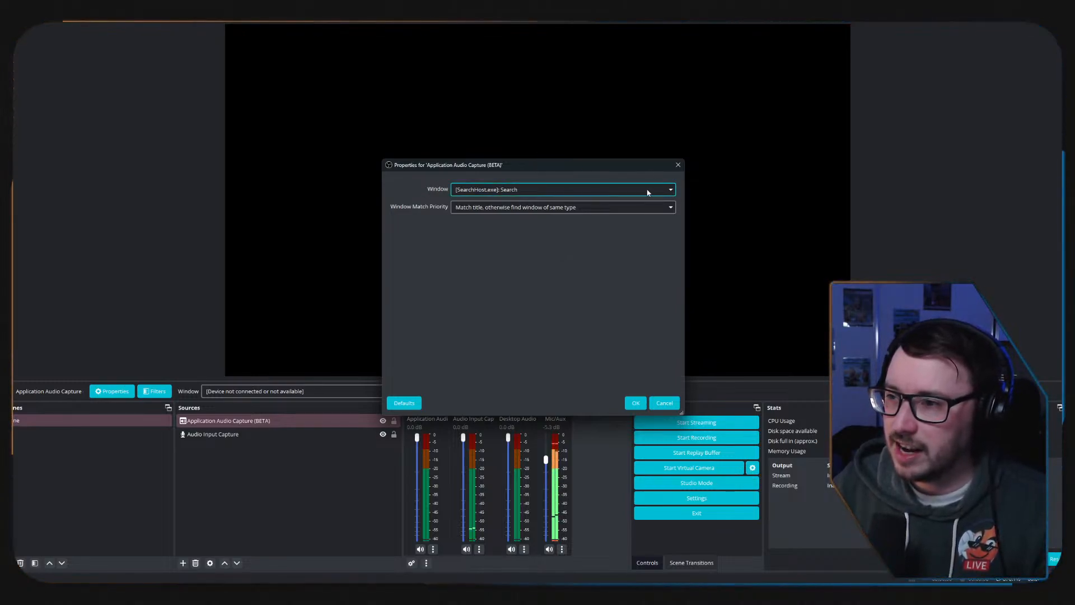
click(671, 192)
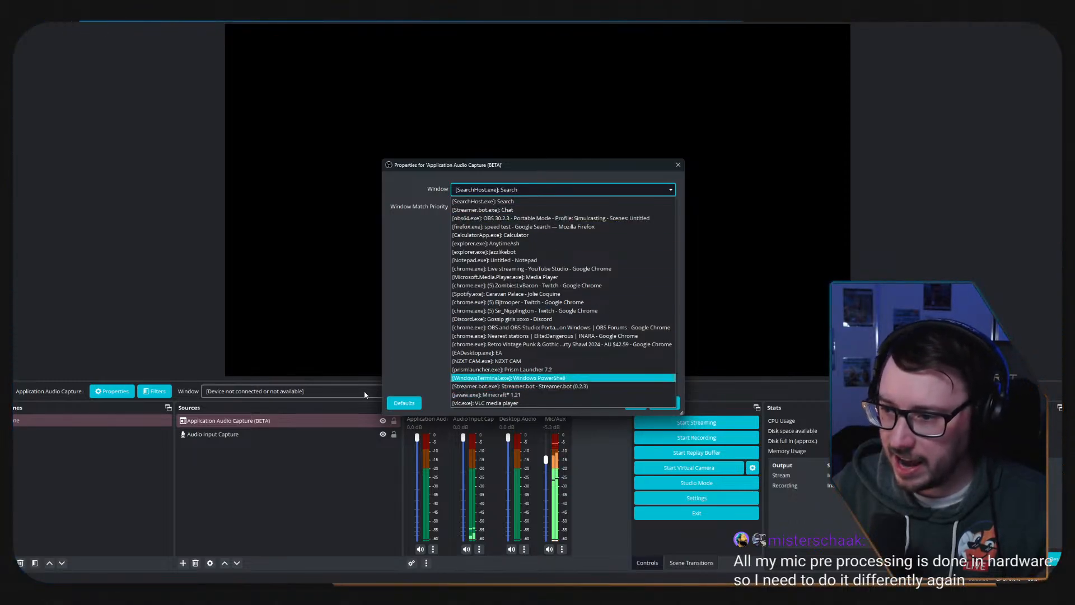
click(434, 310)
click(637, 401)
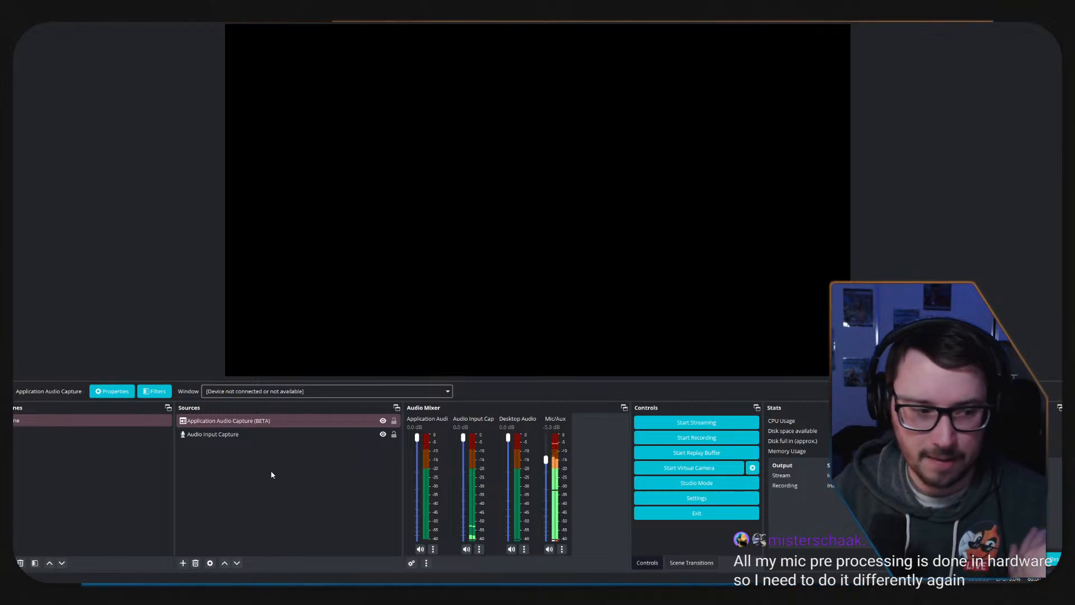
Point the Application Audio Capture source at the Media Player window and lower its volume to -9.4 dB.
click(235, 419)
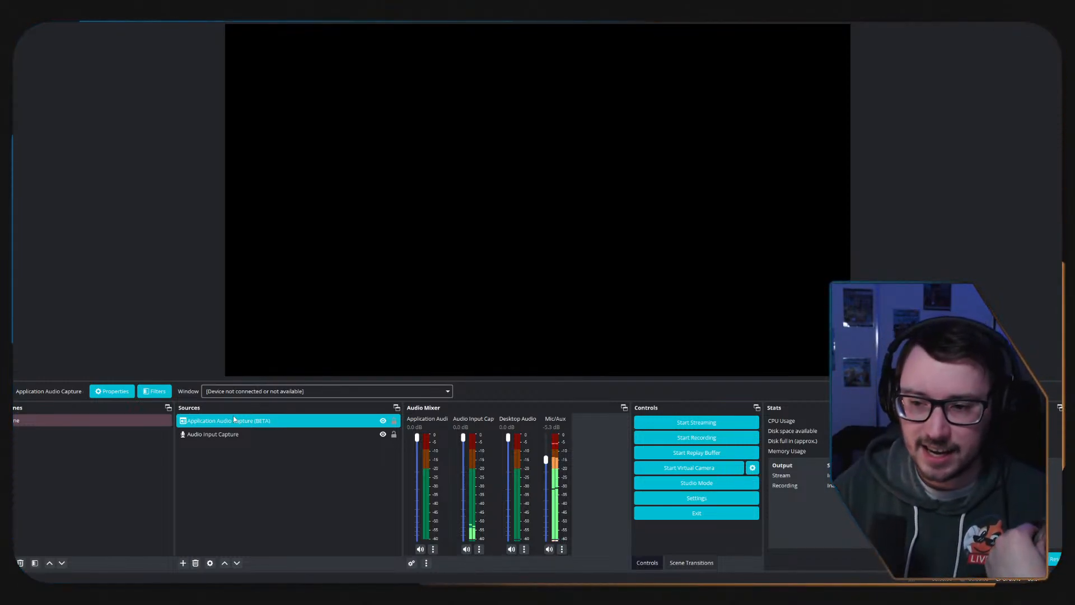
click(312, 392)
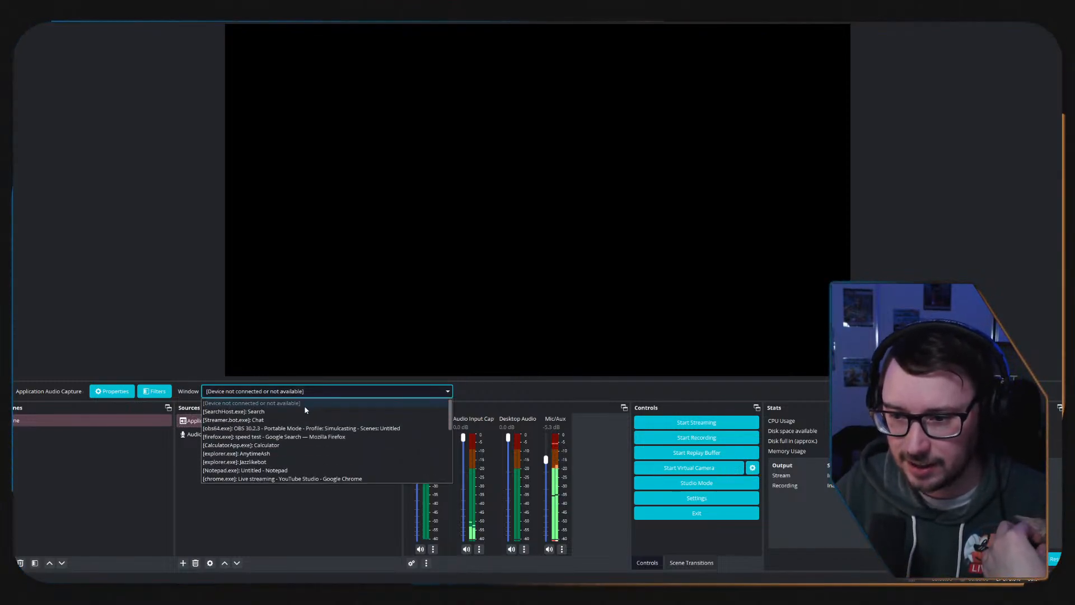
scroll(295, 424, down, 1)
scroll(295, 424, down, 3)
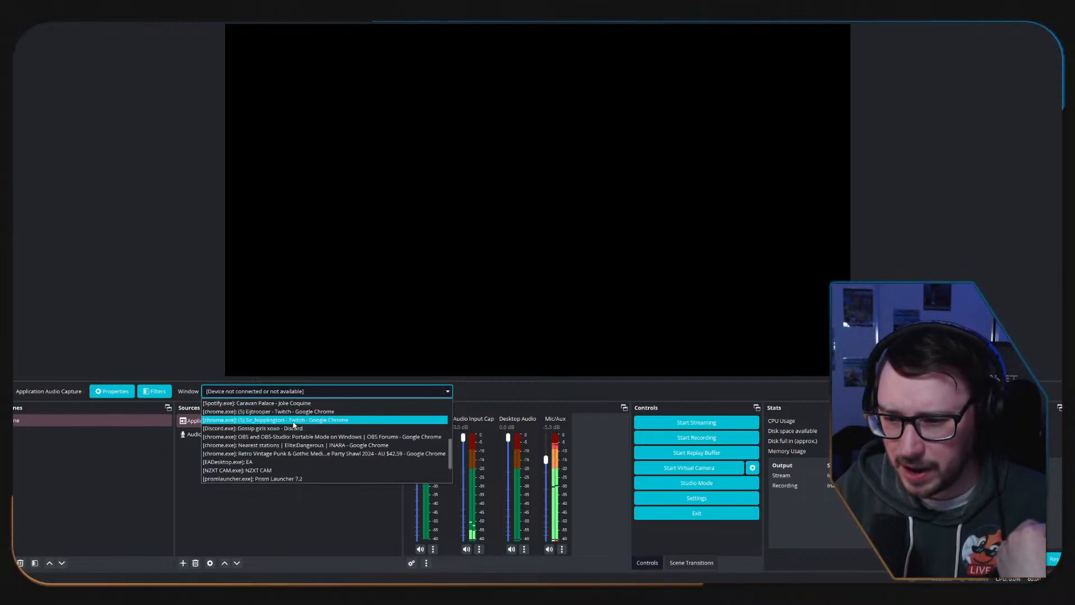
scroll(275, 431, down, 2)
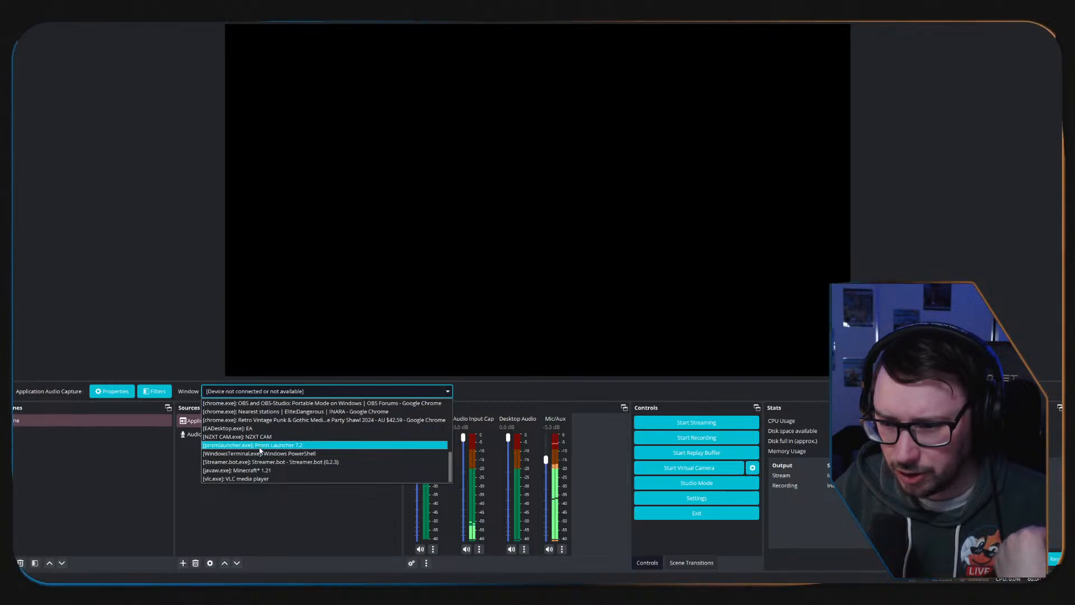
scroll(261, 455, up, 1)
scroll(261, 454, up, 3)
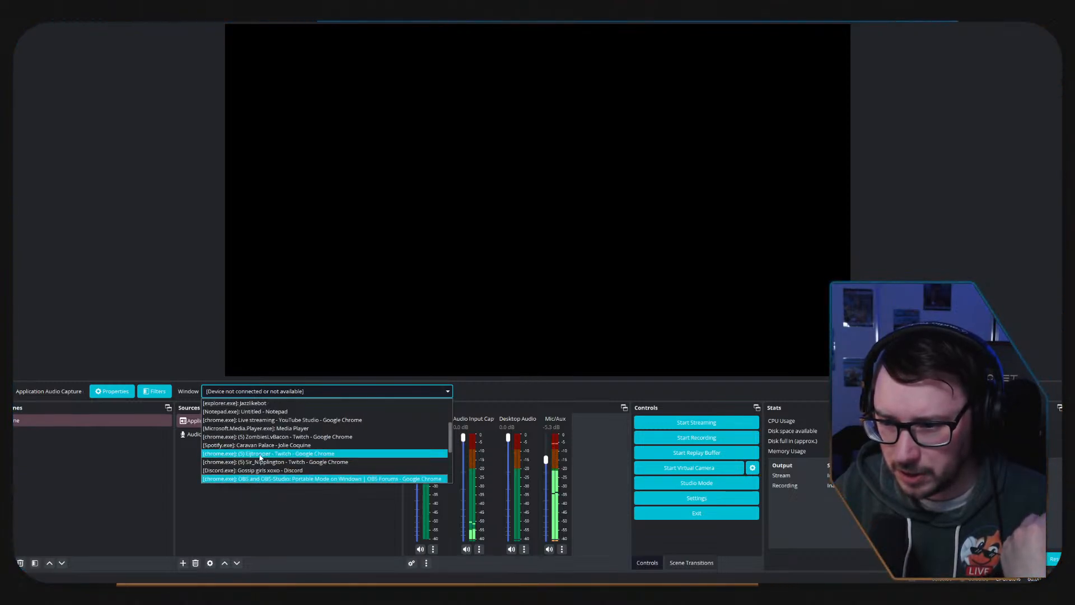
click(391, 454)
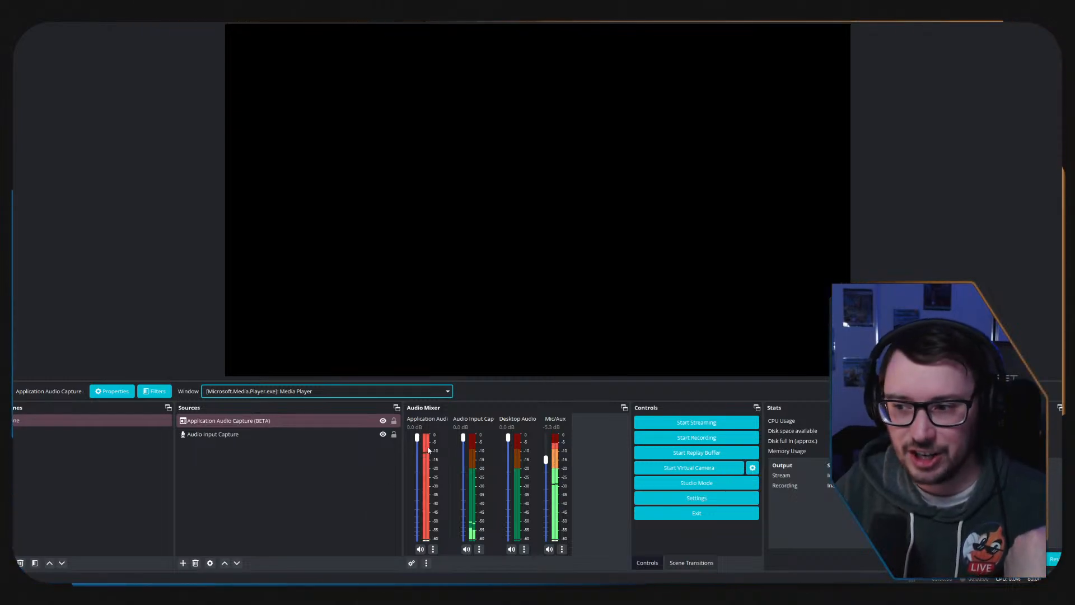
drag(417, 438, 417, 471)
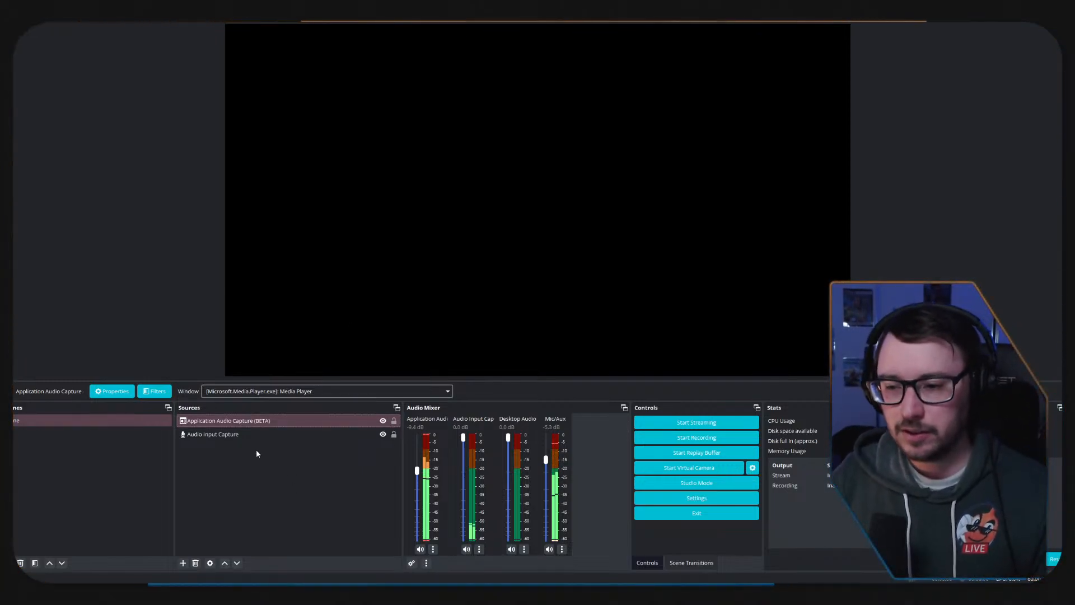
Remove both the Application Audio Capture and Audio Input Capture sources from the scene.
key(ctrl+a)
key(Delete)
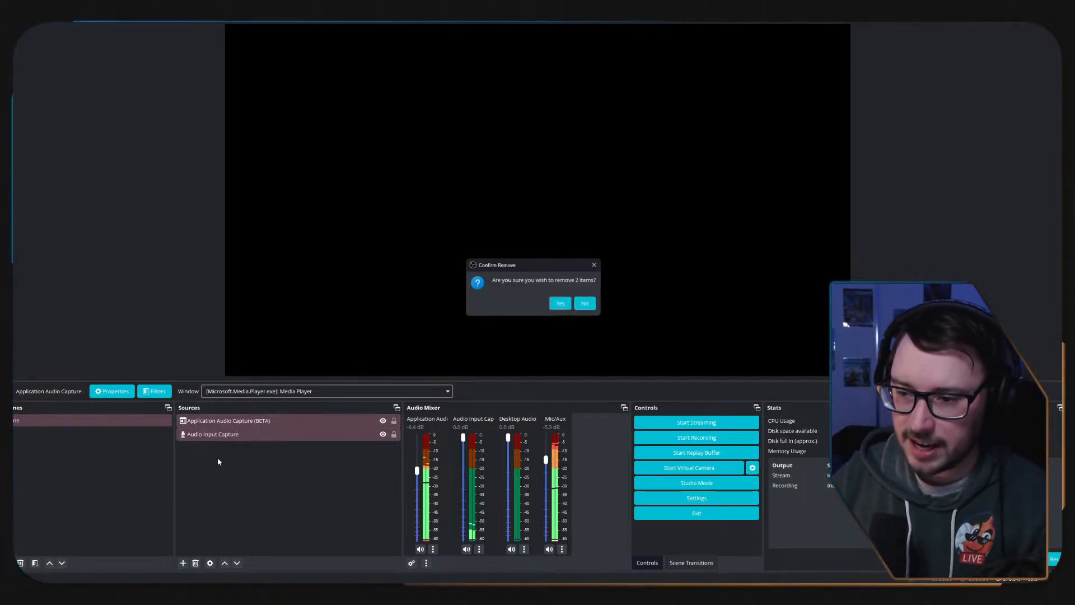
click(560, 303)
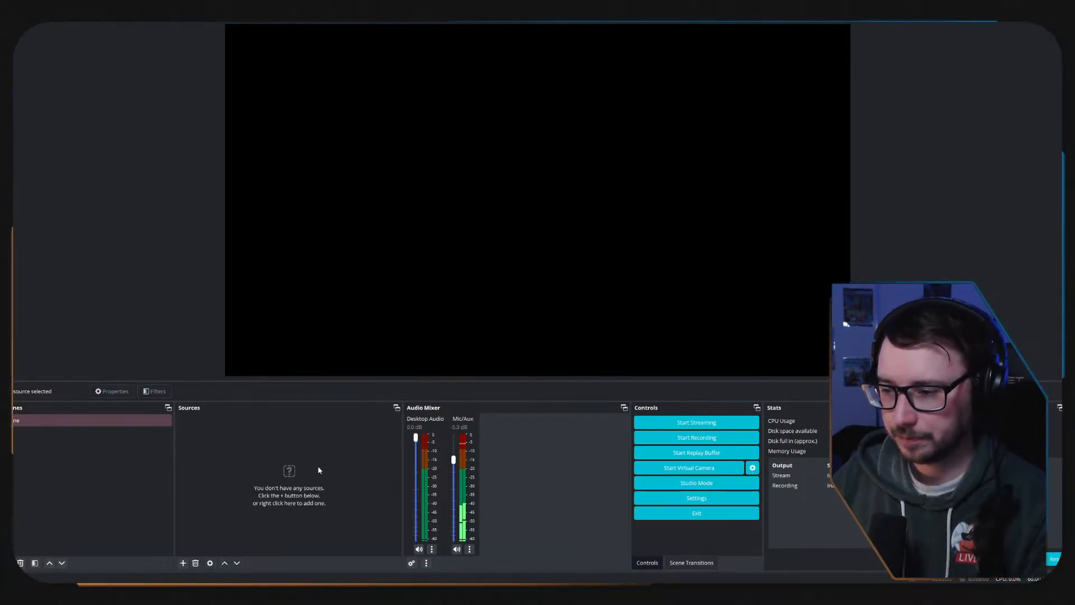
Try to delete the only scene in the collection.
click(32, 424)
key(Delete)
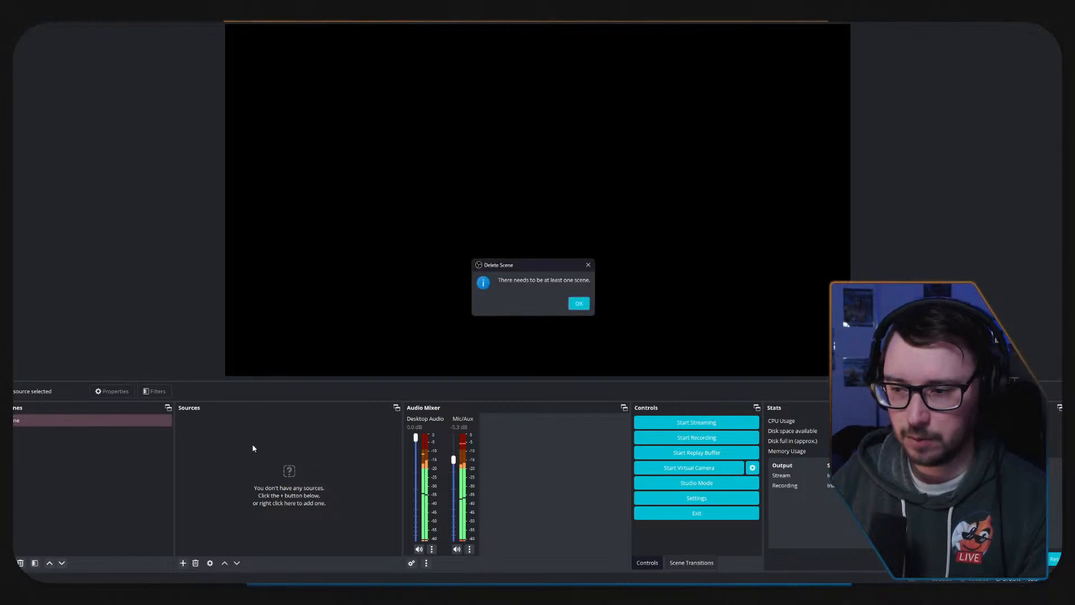
click(586, 308)
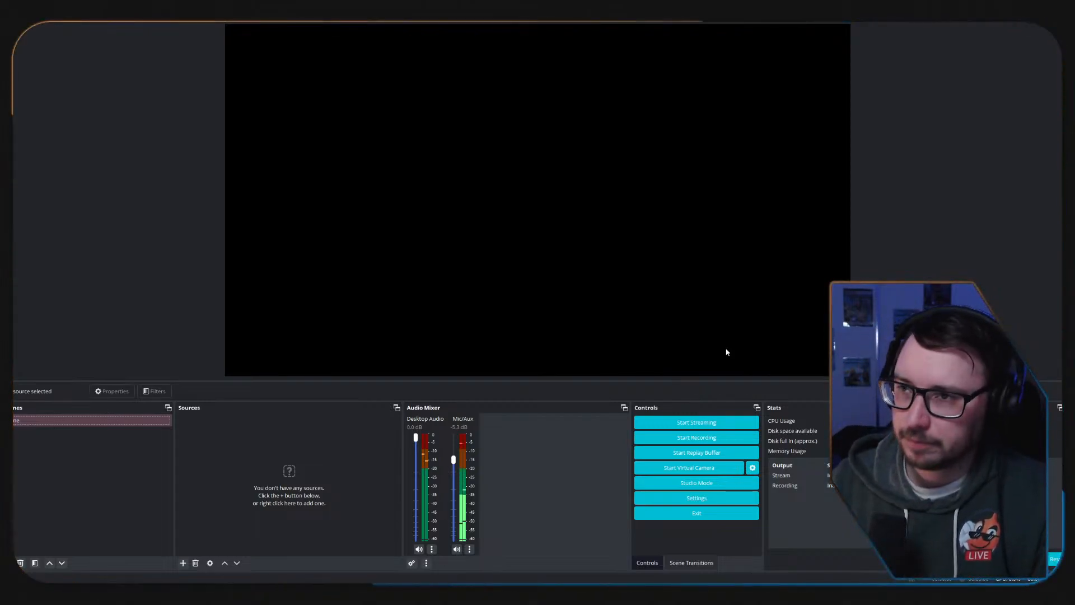
Close the internet speed test result in Firefox and bring the AnytimeAsh folder window to the front.
click(557, 593)
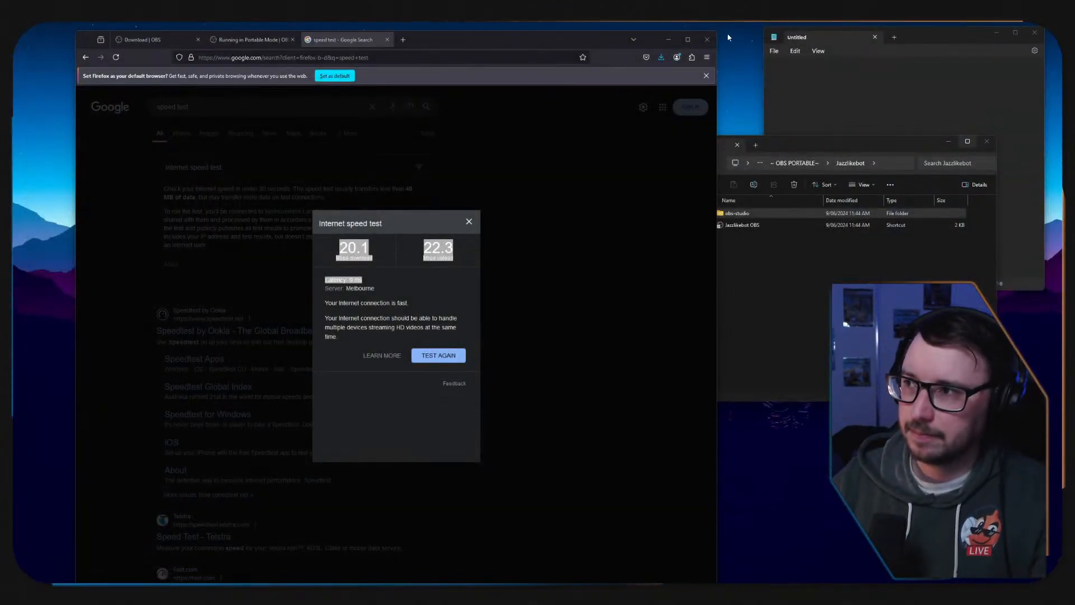
click(470, 223)
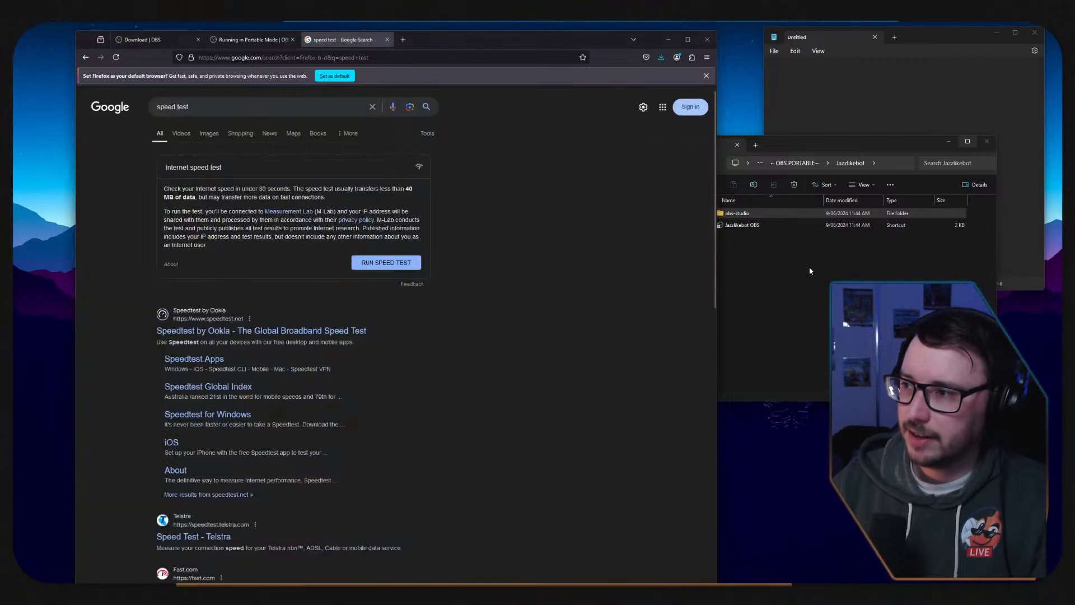
click(808, 266)
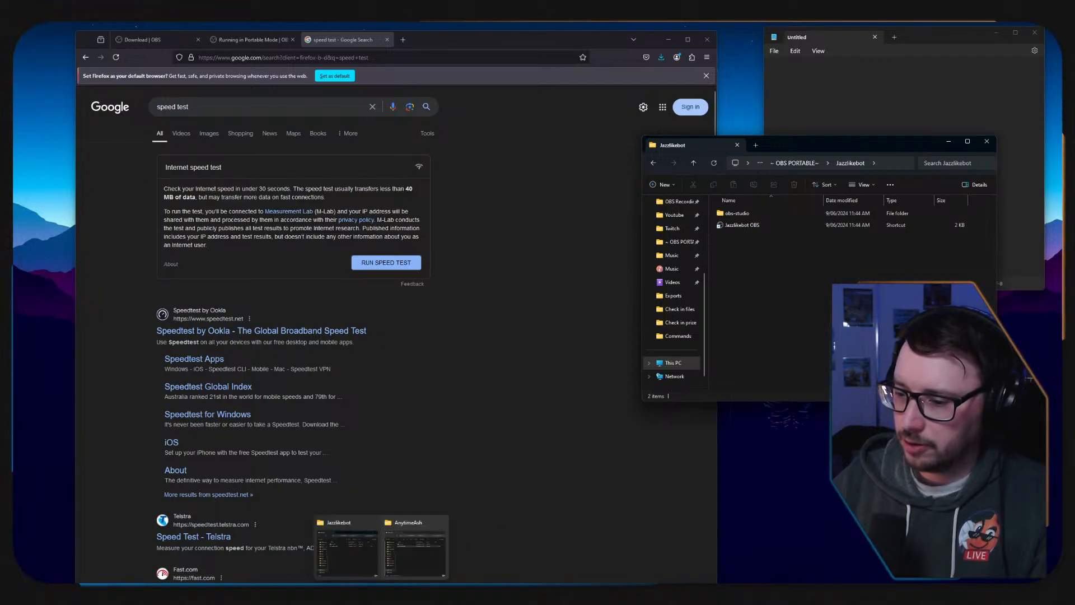
click(422, 543)
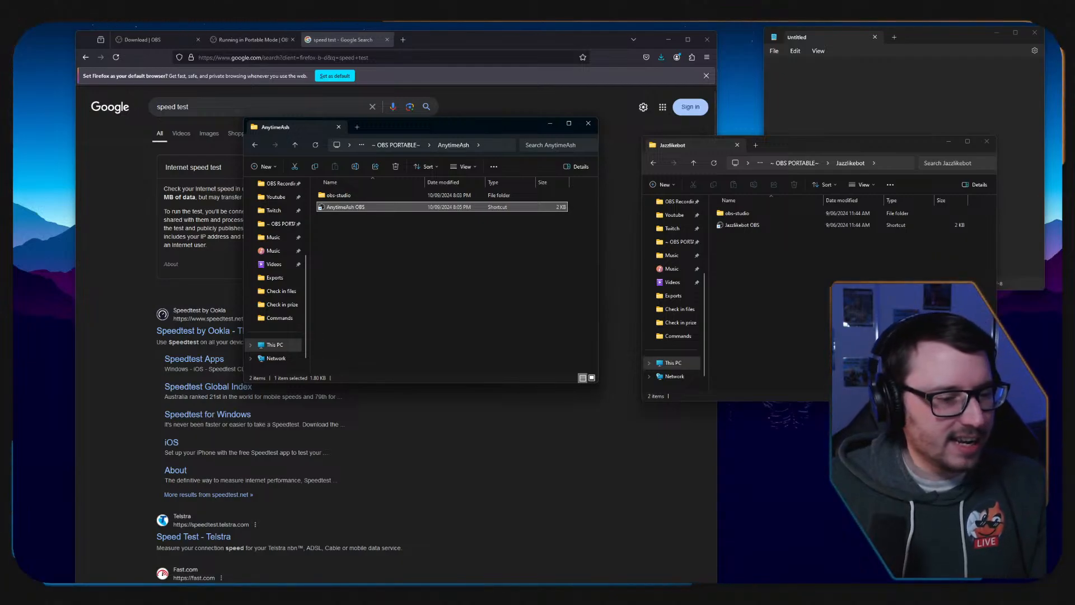
Open the ~ OBS PORTABLE~ parent folder from the Jazzlikebot folder window and select the win-capture-audio-2.2.3-beta archive.
click(797, 164)
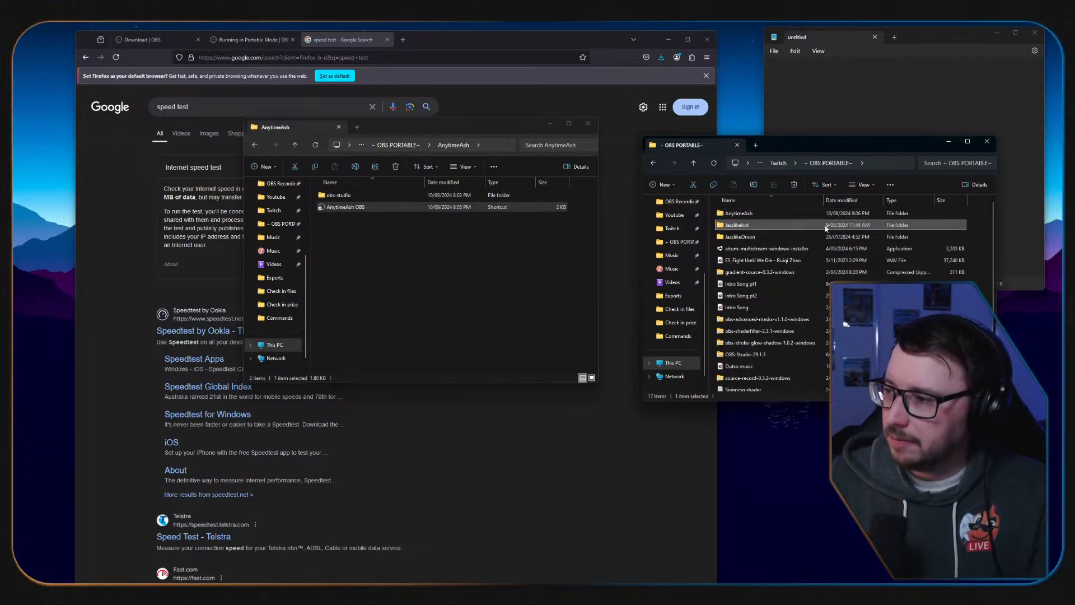
scroll(773, 277, down, 1)
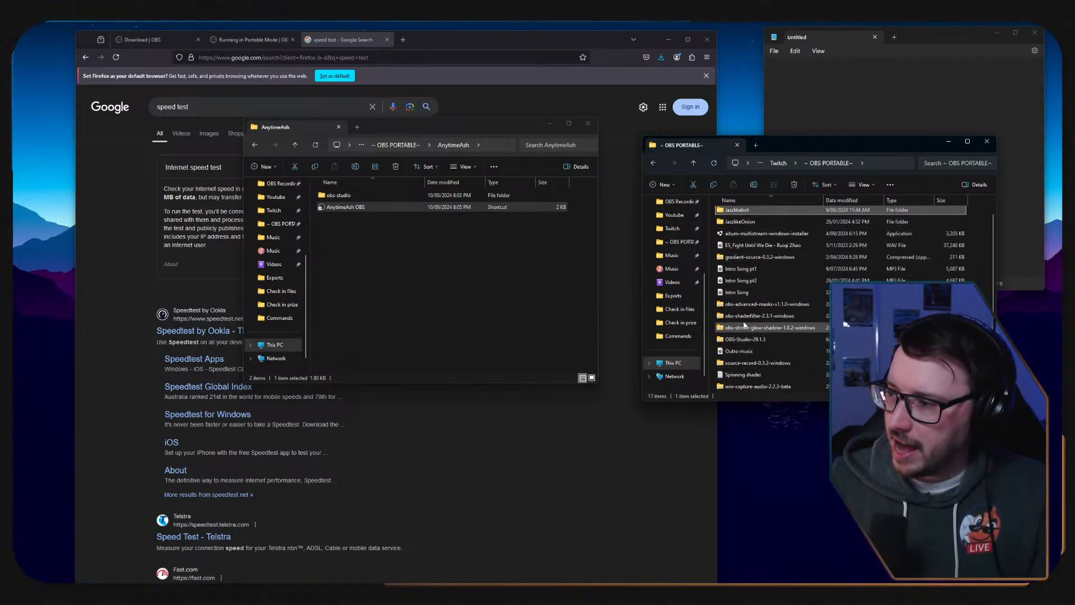
click(742, 385)
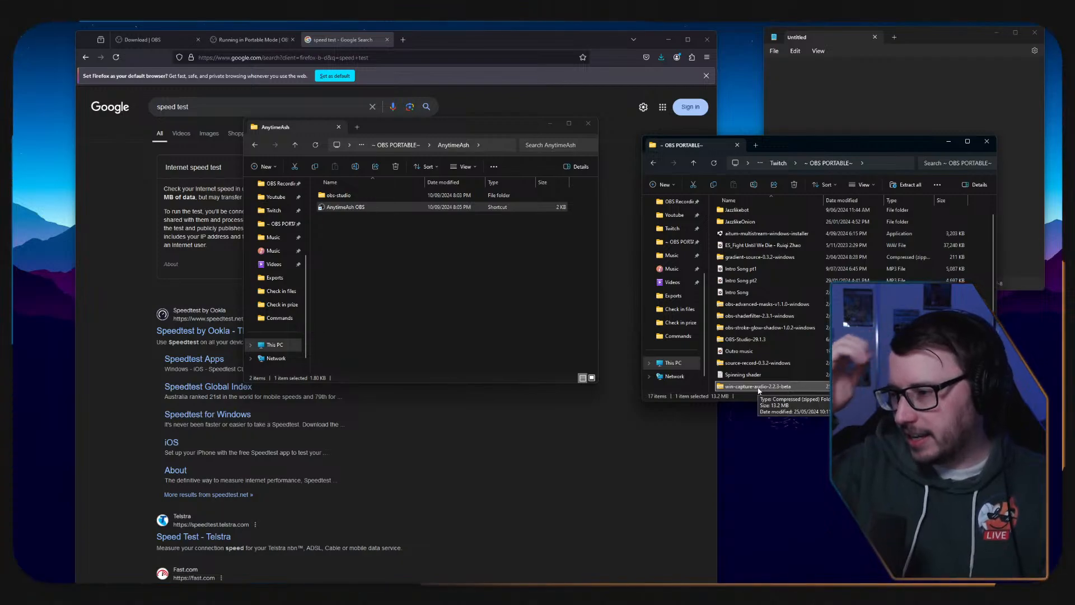
Look over the plugin archives in the ~ OBS PORTABLE~ folder, including source-record, obs-shaderfilter, obs-advanced-masks and the aitum-multistream installer.
click(756, 362)
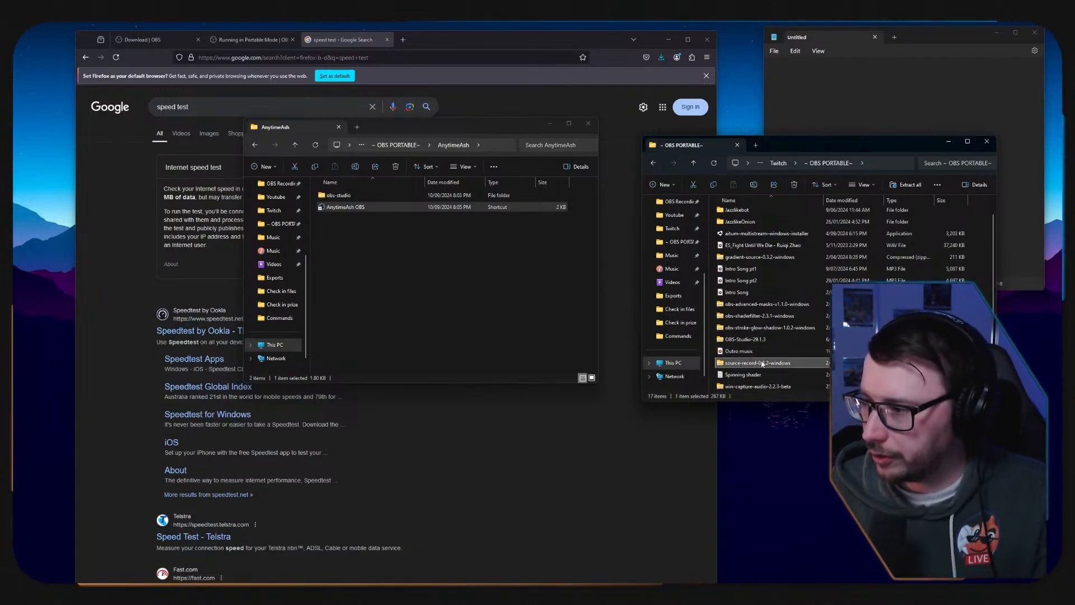
click(750, 341)
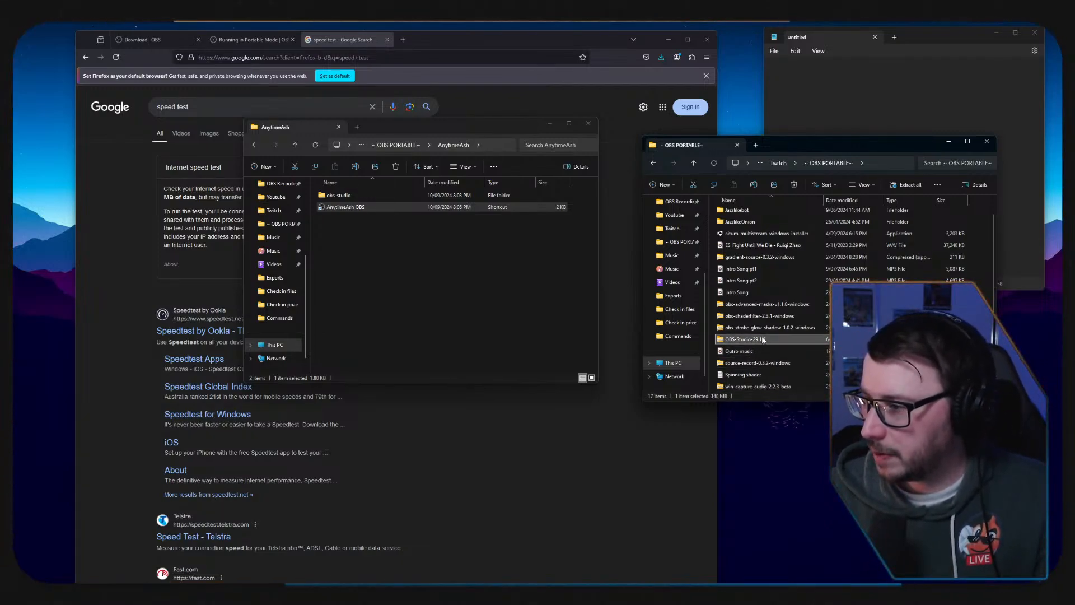
click(755, 316)
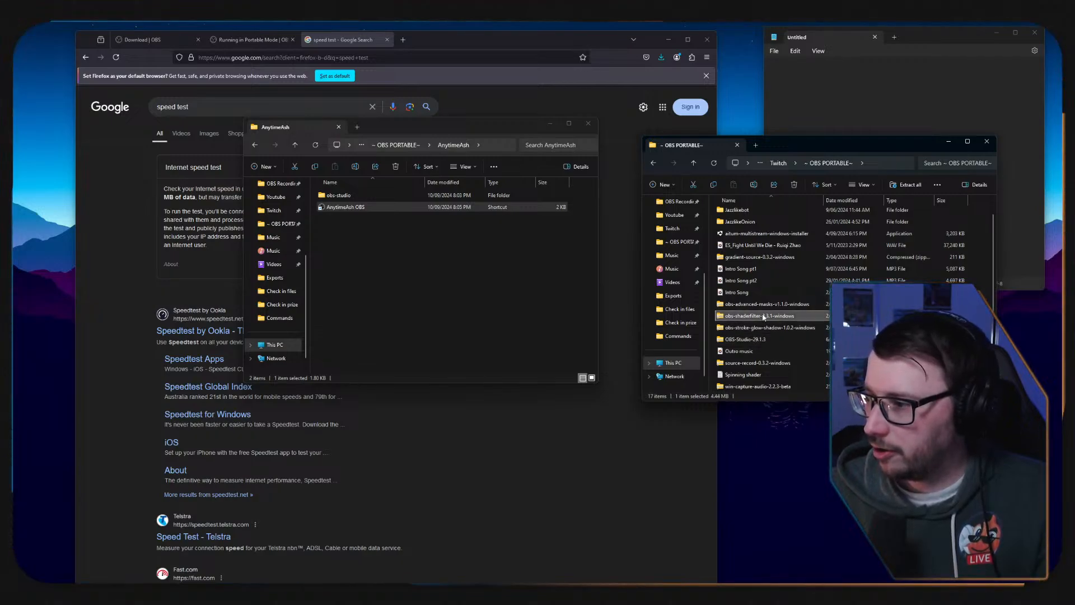
click(754, 307)
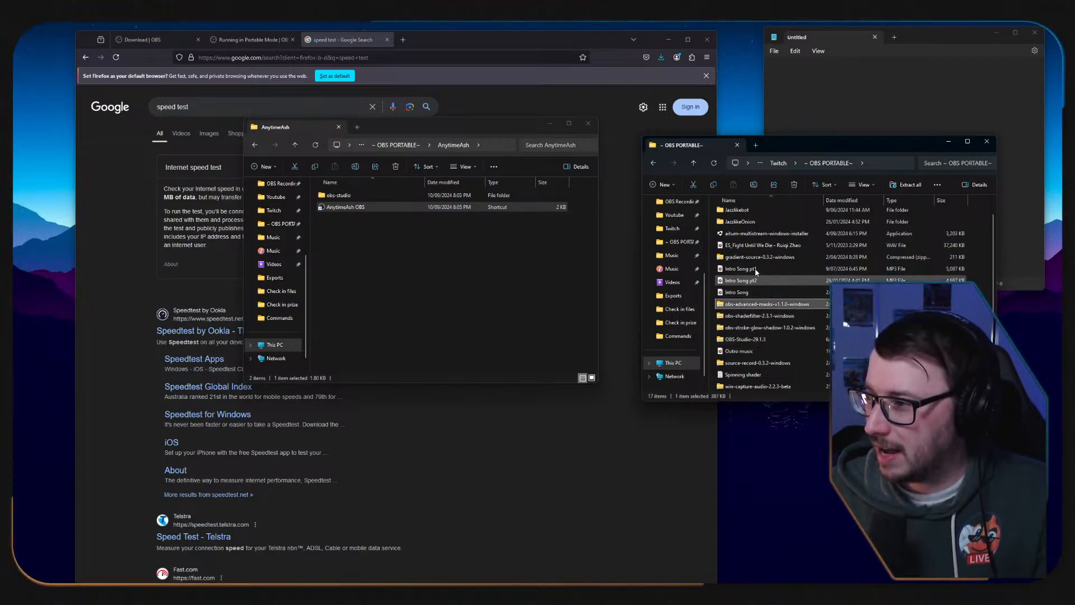
click(796, 248)
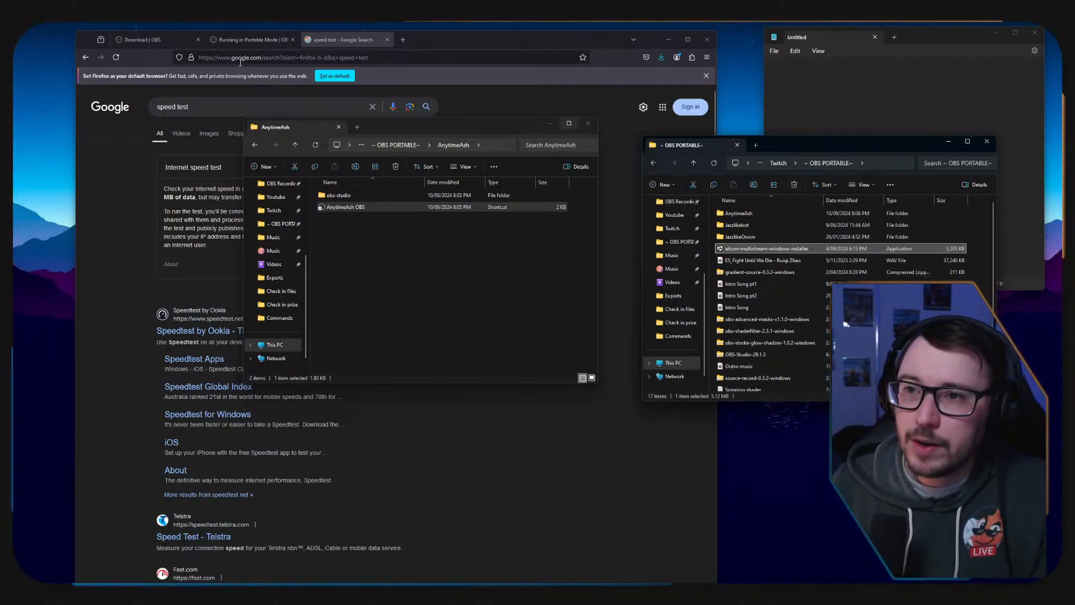
Search the web for "move plugin" in Firefox and open the Move plugin's page on the OBS Forums.
click(306, 57)
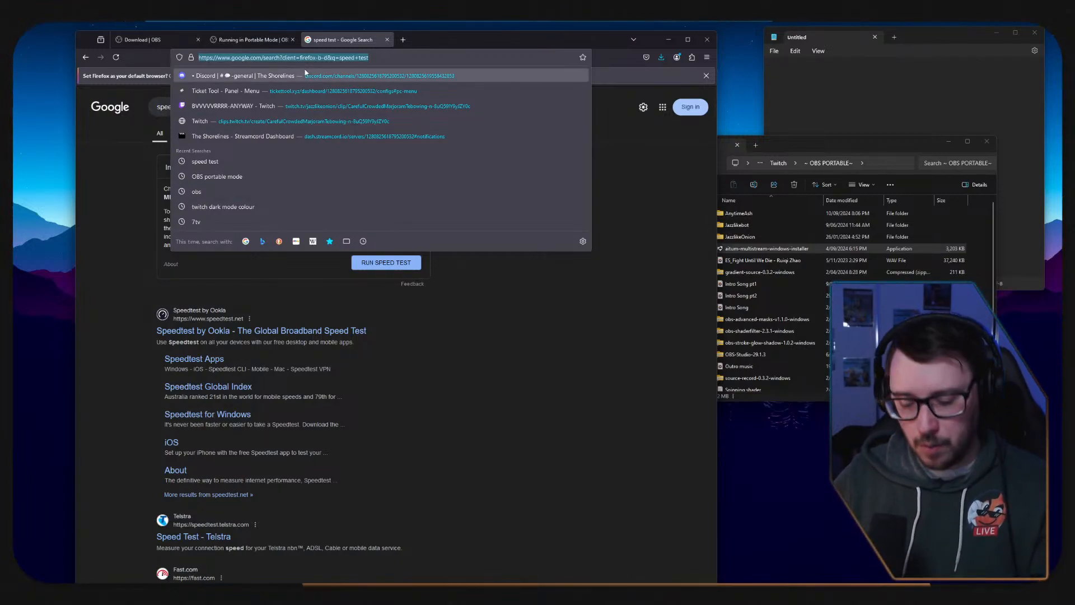
text(move)
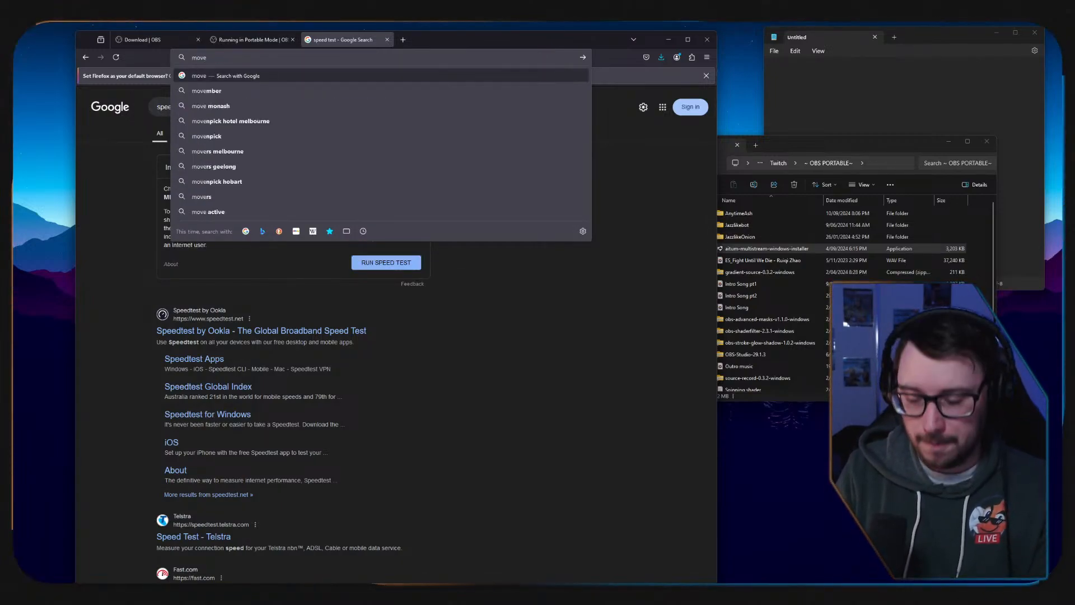
text( plugin)
key(Return)
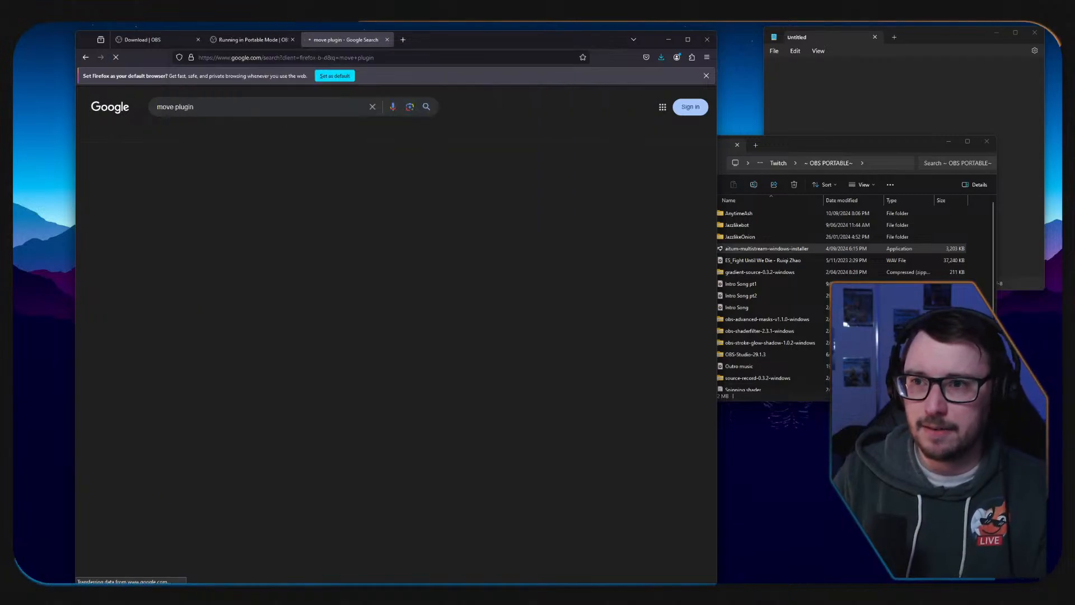
click(195, 179)
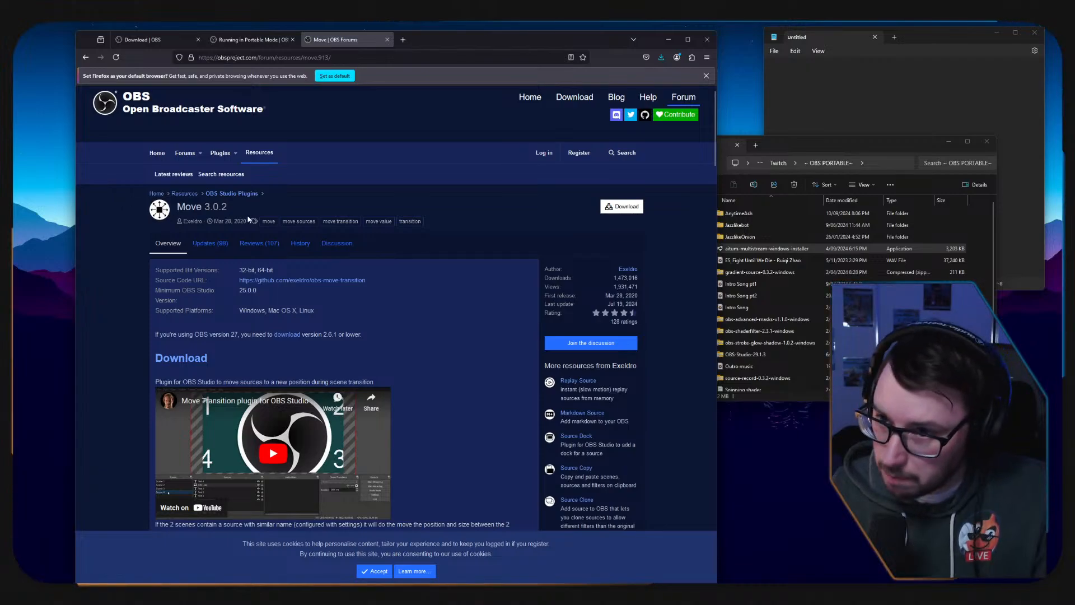
Download the non-installer Windows build of the plugin, move-transition-3.0.2-windows.zip.
click(620, 208)
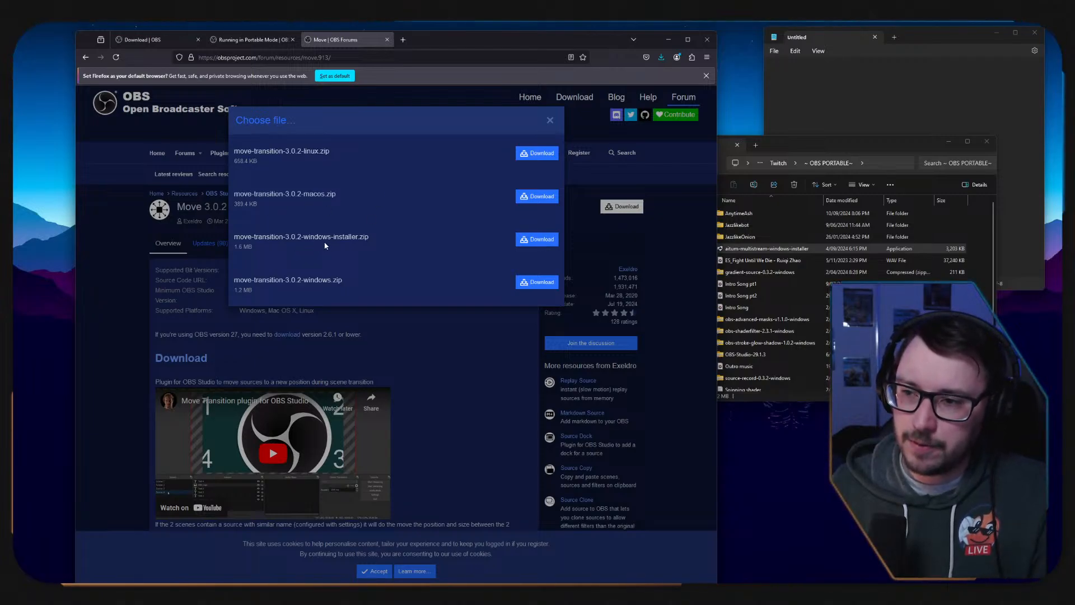
drag(233, 236, 360, 234)
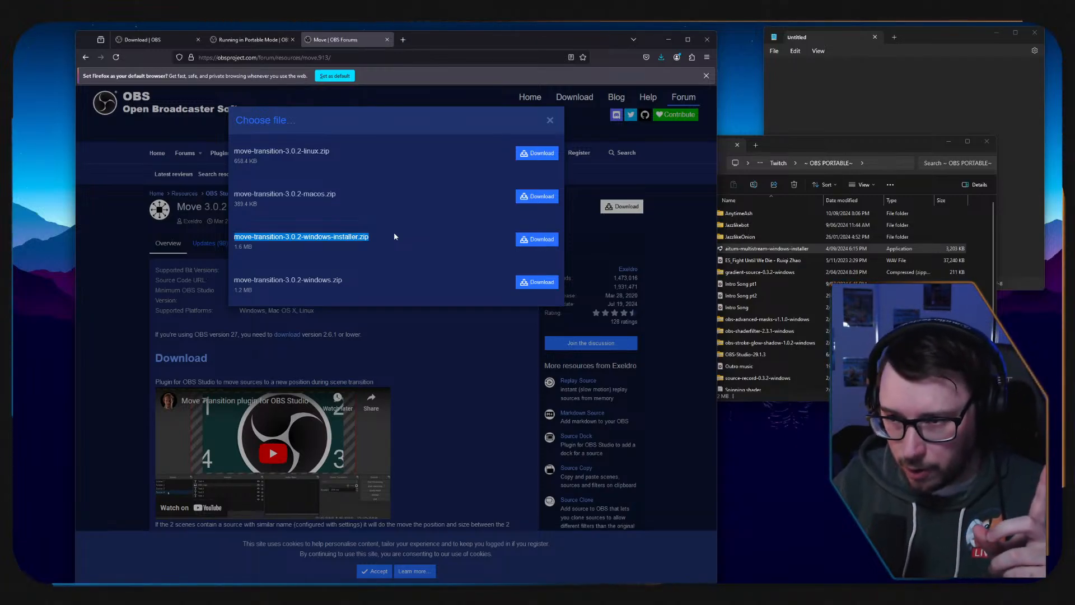
click(230, 282)
drag(231, 281, 408, 286)
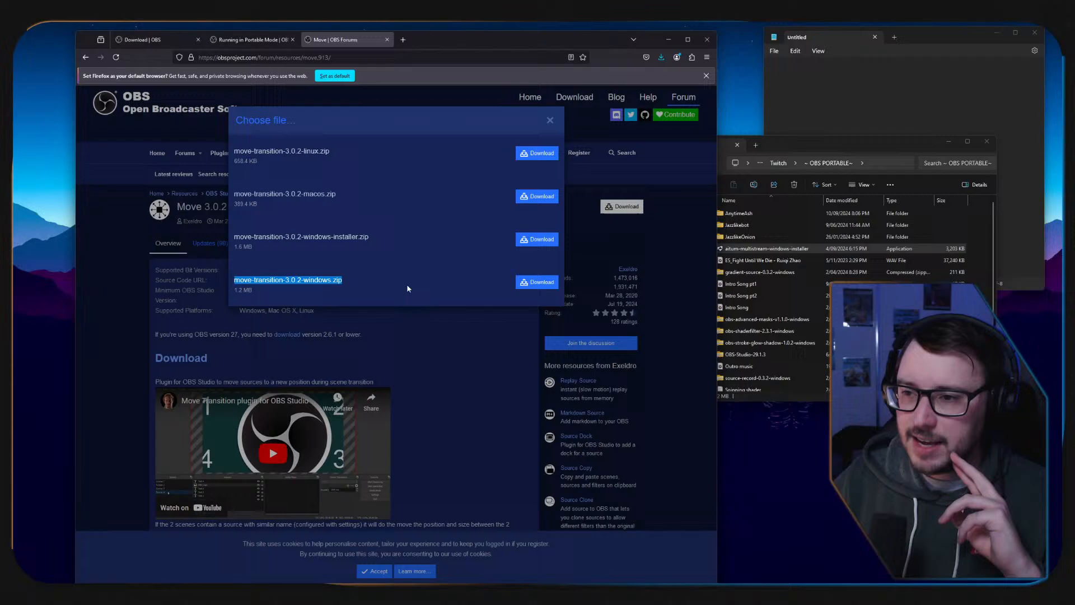
click(547, 287)
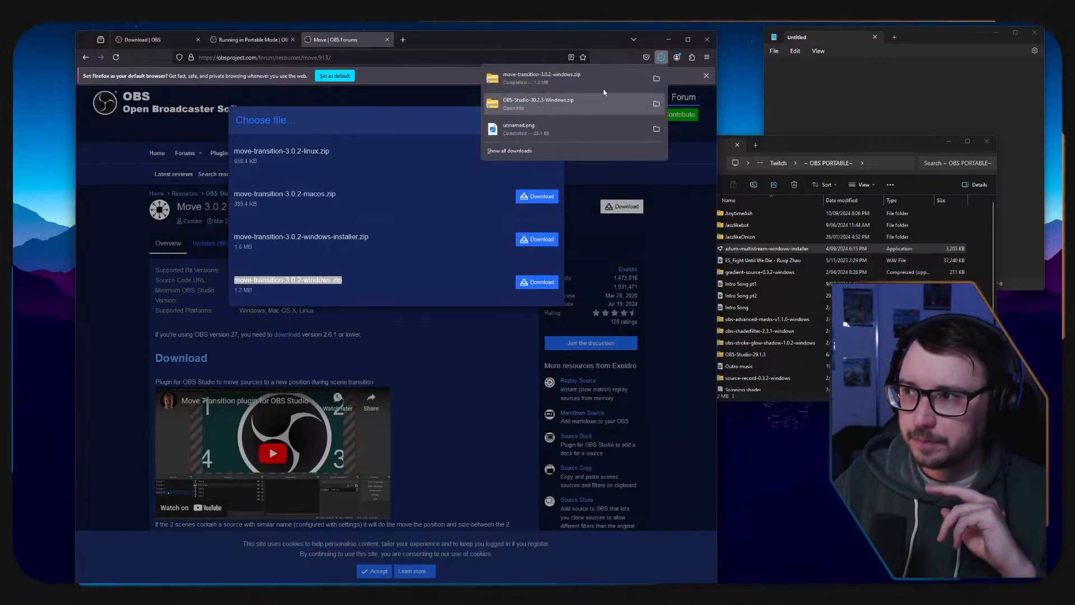
Copy the move-transition-3.0.2-windows archive from Downloads into the ~ OBS PORTABLE~ folder and close the Downloads window.
click(656, 79)
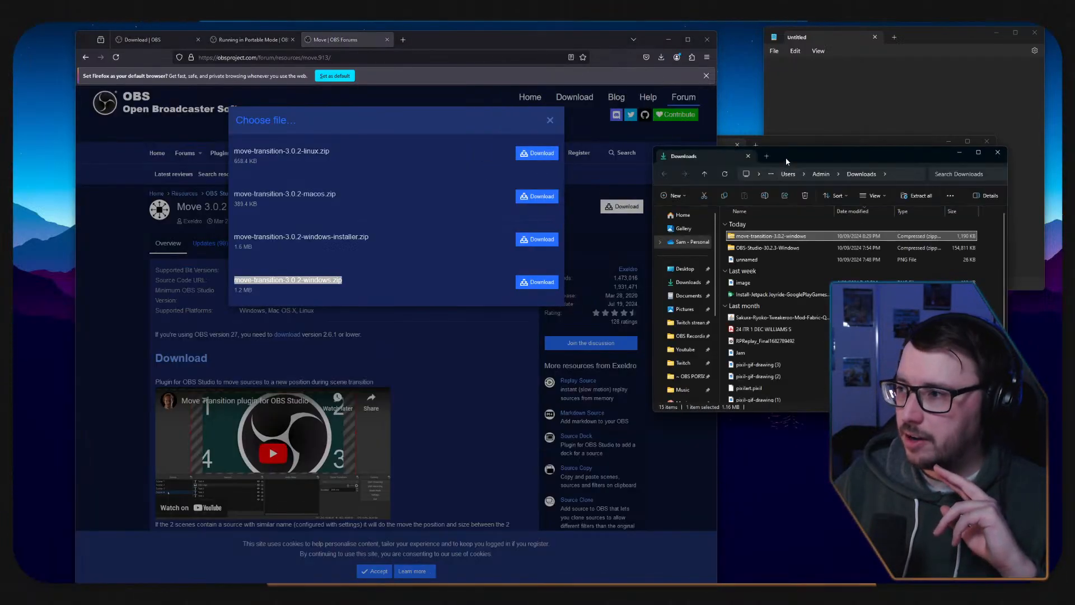
double_click(787, 162)
double_click(840, 10)
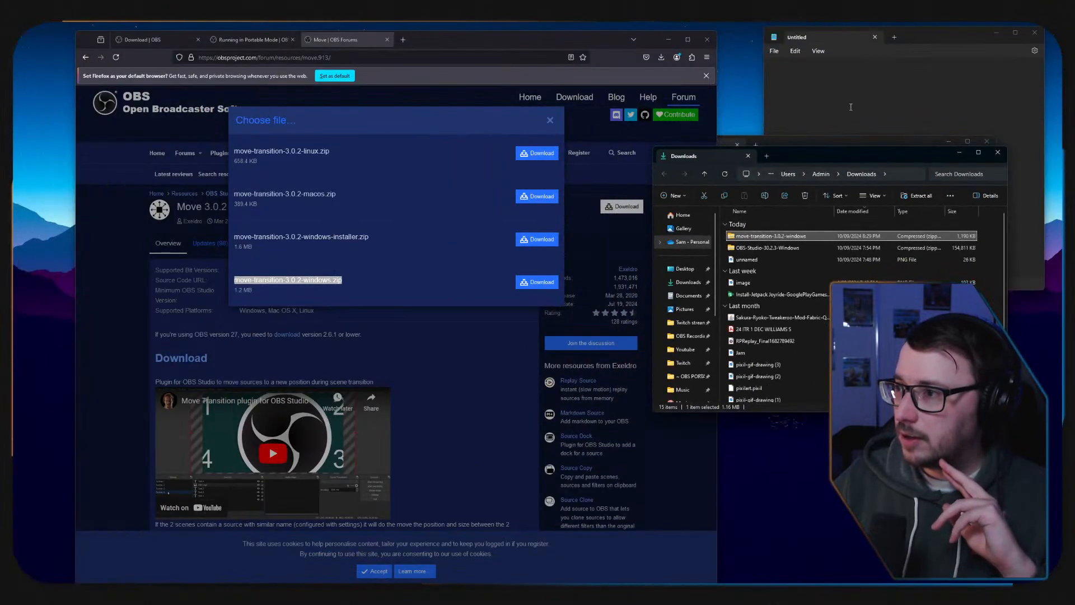
drag(847, 163, 354, 247)
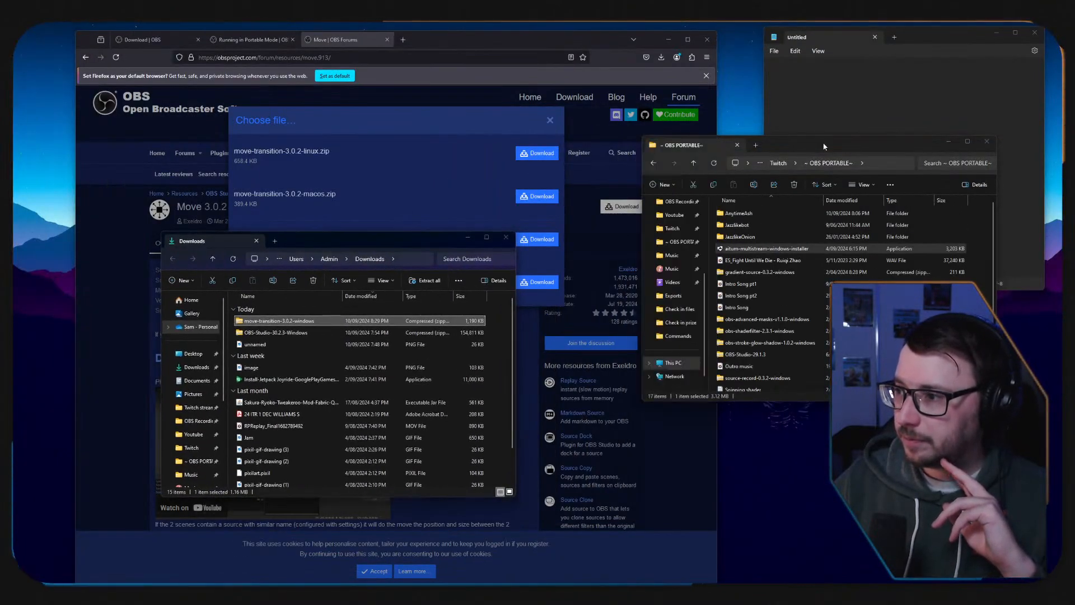
click(281, 322)
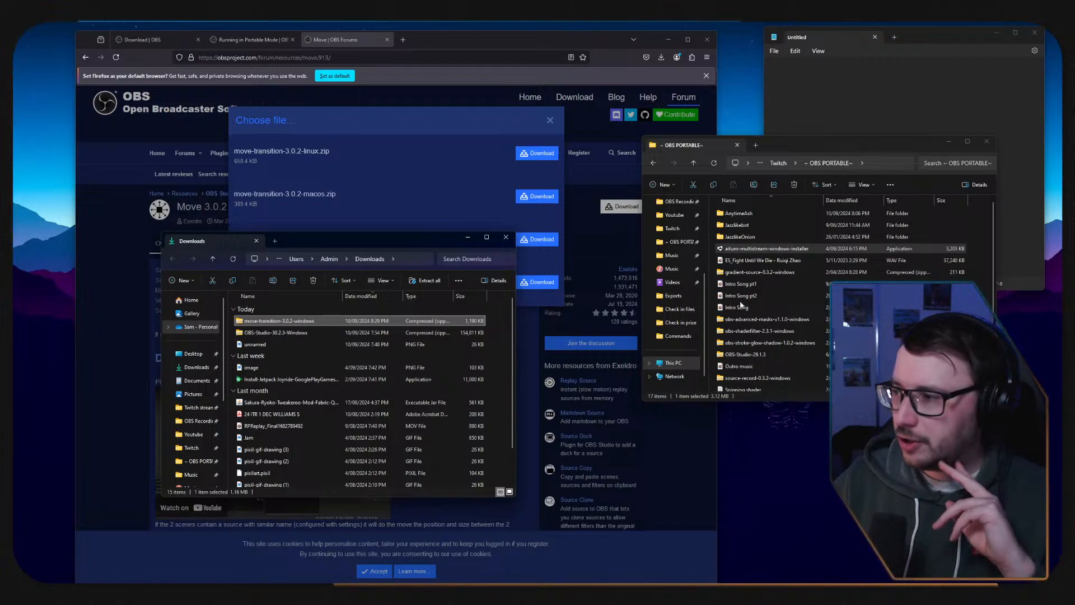
drag(741, 305, 975, 281)
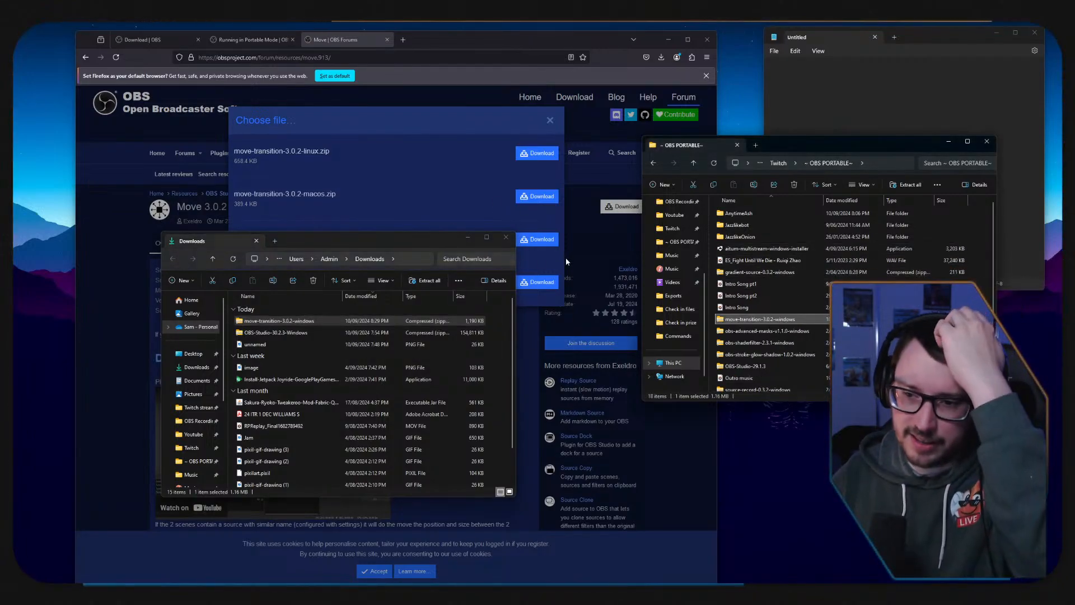
click(506, 237)
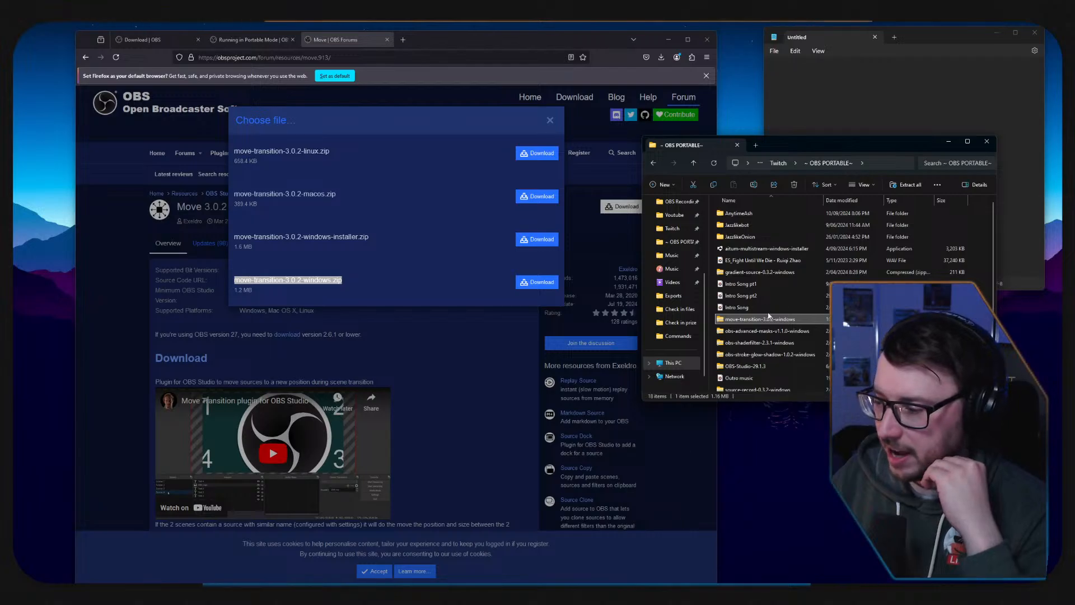
Switch to OBS Studio and add a Display Capture source using the display M32QC: 2560x1440 @ -2560,11.
double_click(765, 213)
click(747, 226)
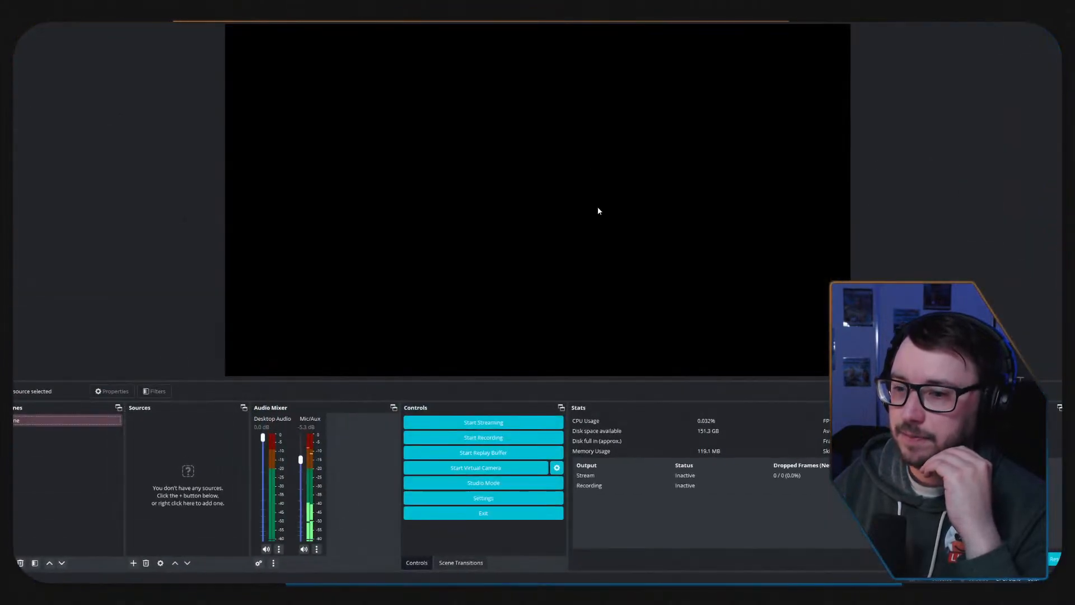
click(133, 563)
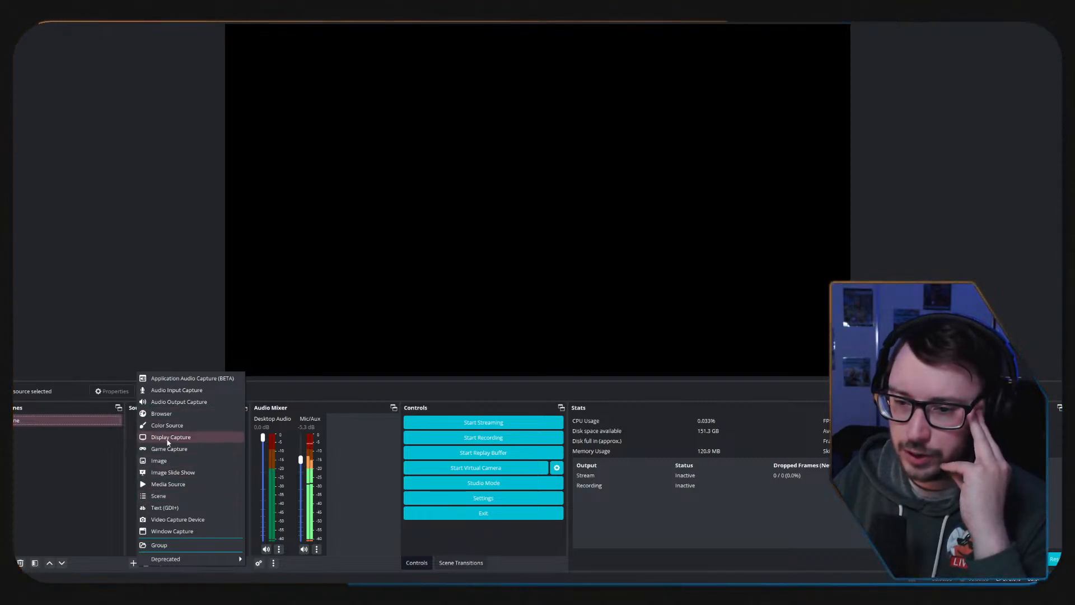
click(202, 437)
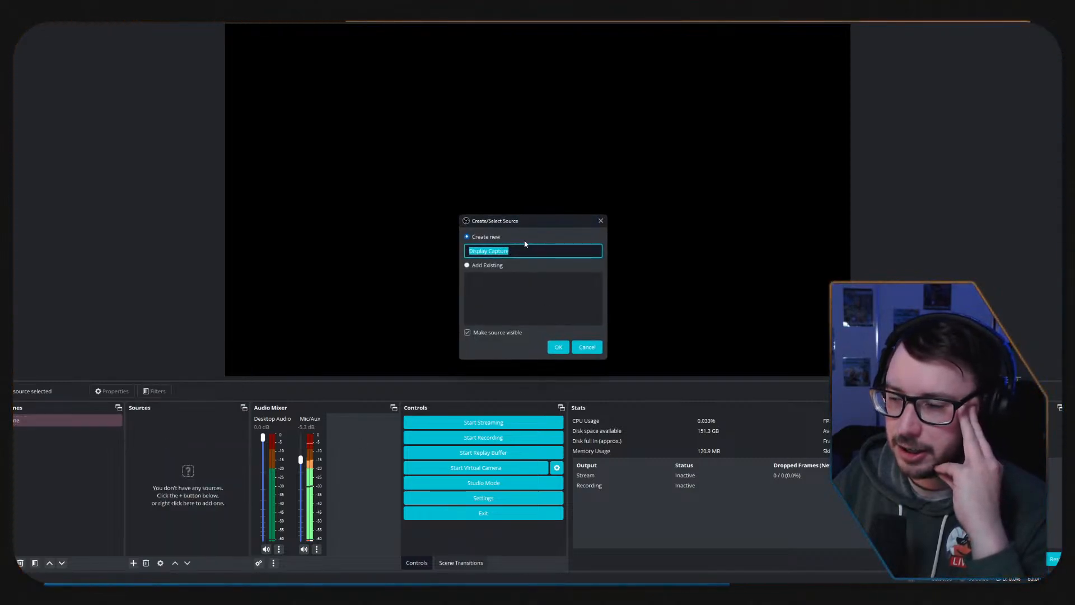
click(558, 347)
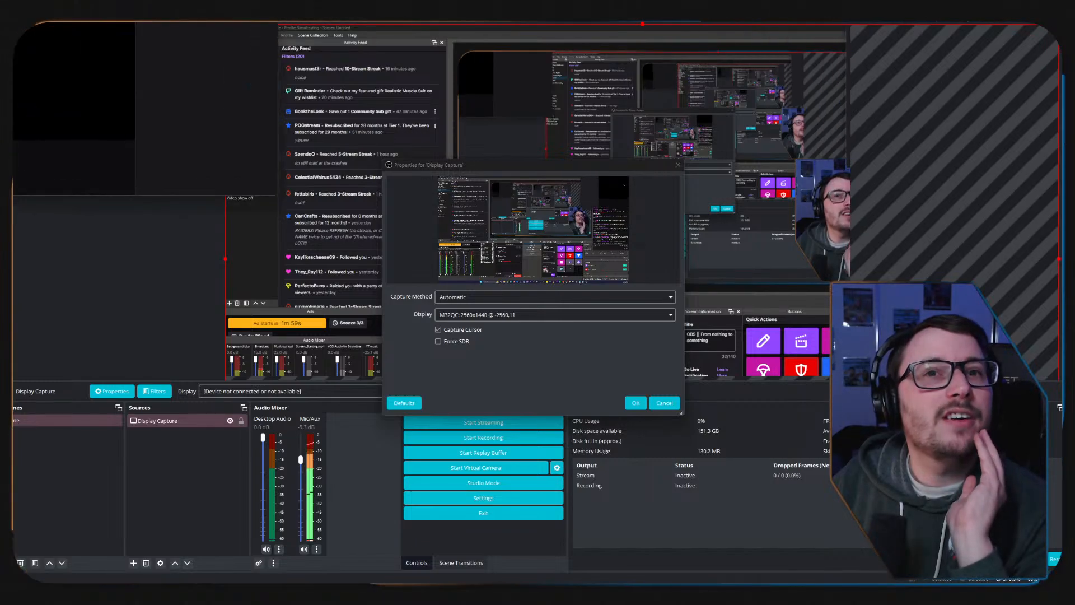
key(ctrl+w)
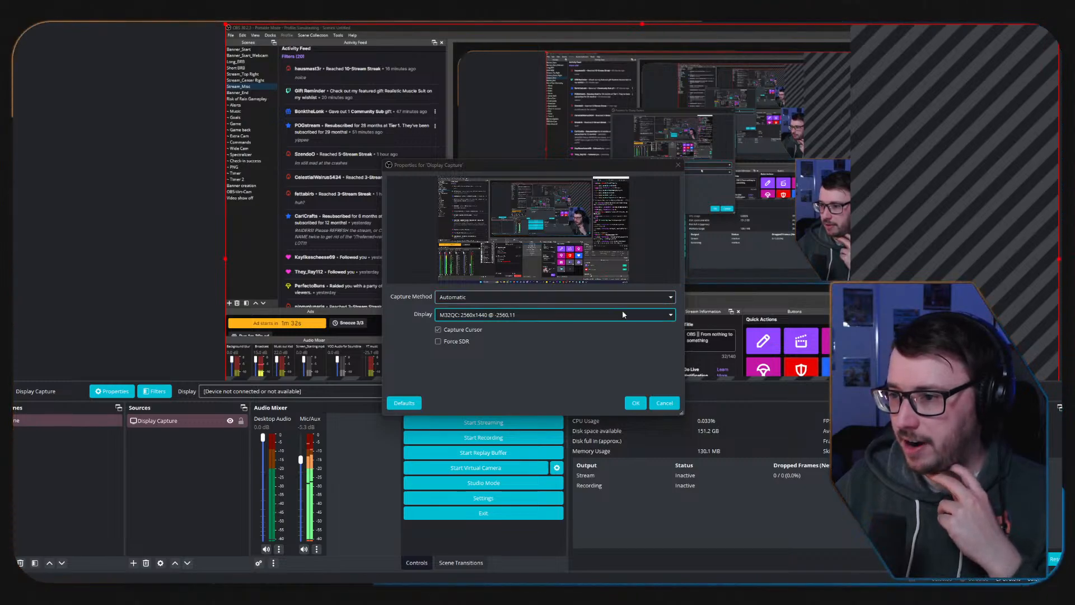
click(671, 316)
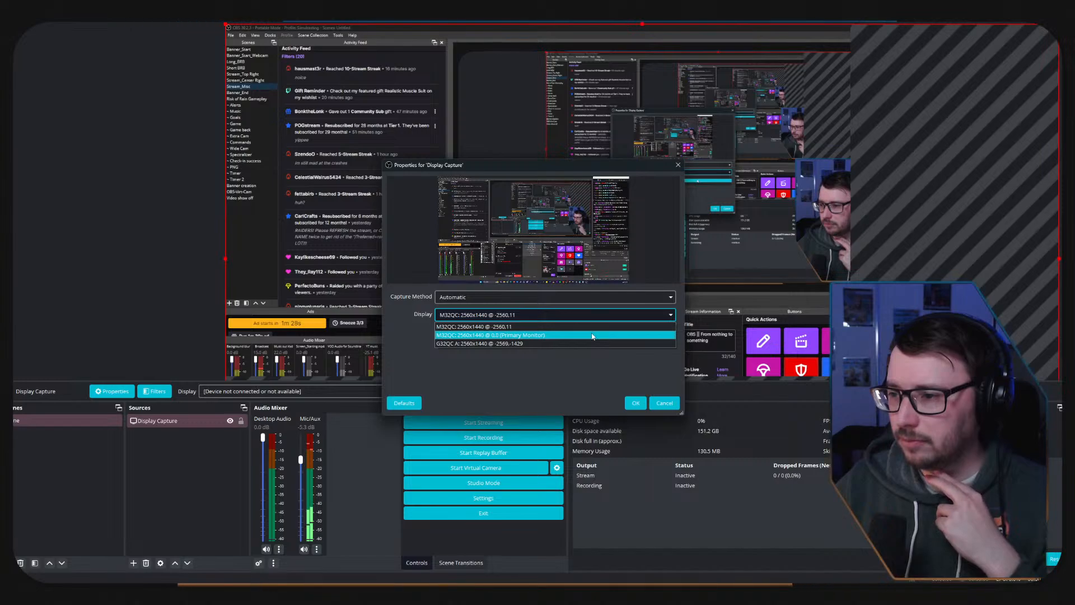
click(570, 330)
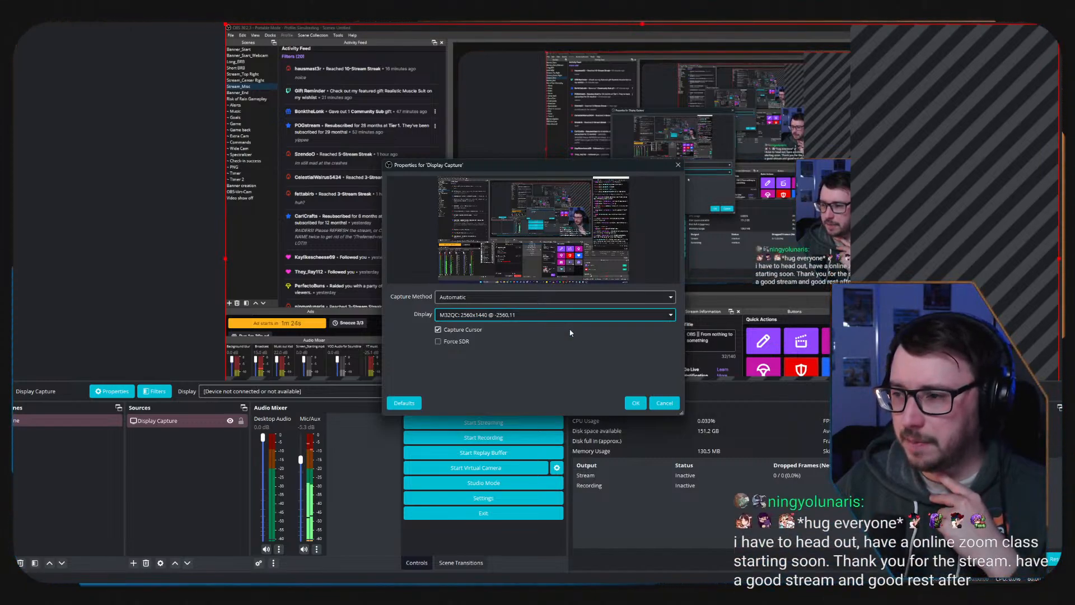
click(637, 403)
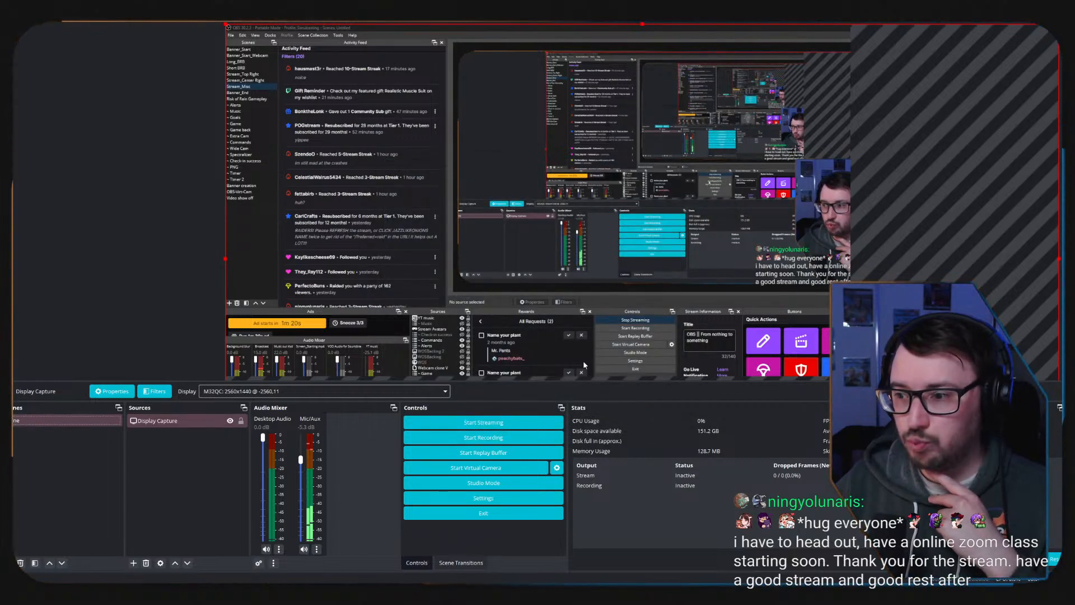
Switch the Display Capture source to the primary monitor and on to the G32QC A display.
click(405, 392)
click(374, 412)
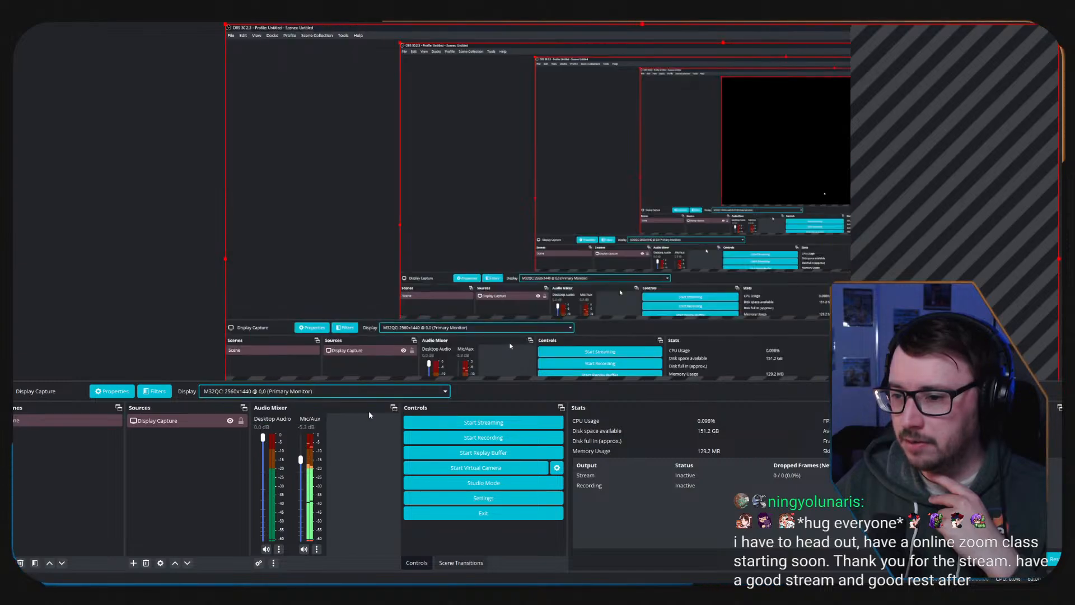
click(414, 392)
click(414, 420)
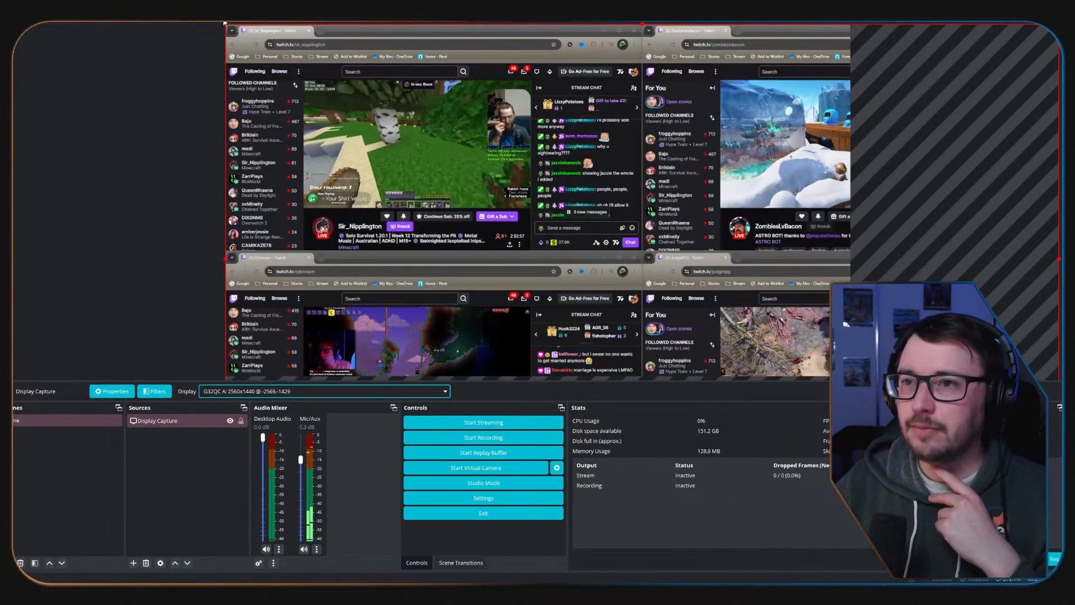
Scale the Display Capture source in the preview so that it fills the whole canvas.
drag(225, 25, 543, 200)
drag(697, 357, 379, 180)
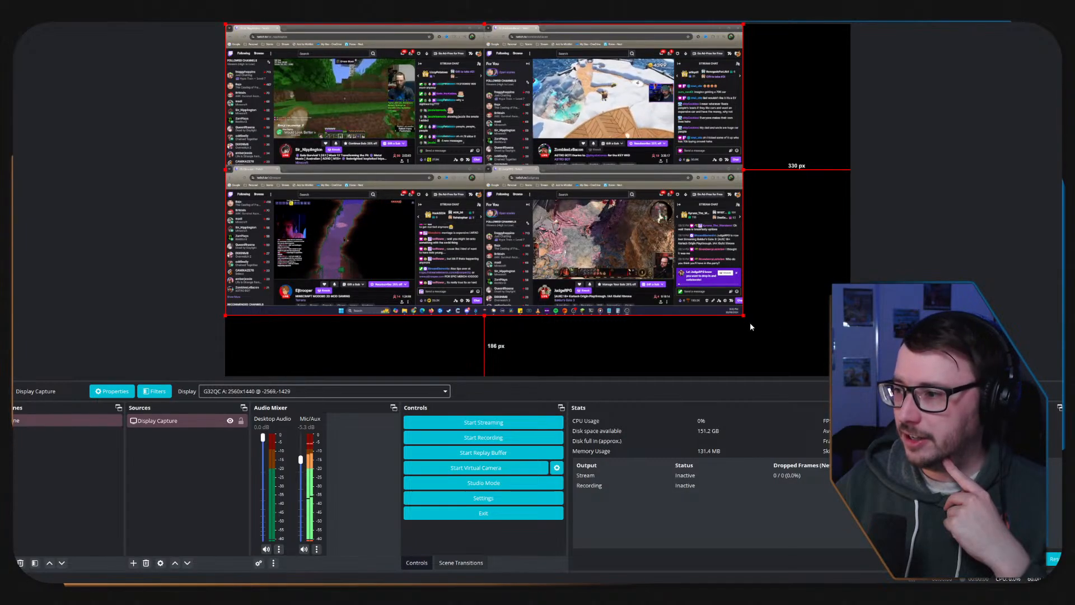
drag(744, 315, 851, 375)
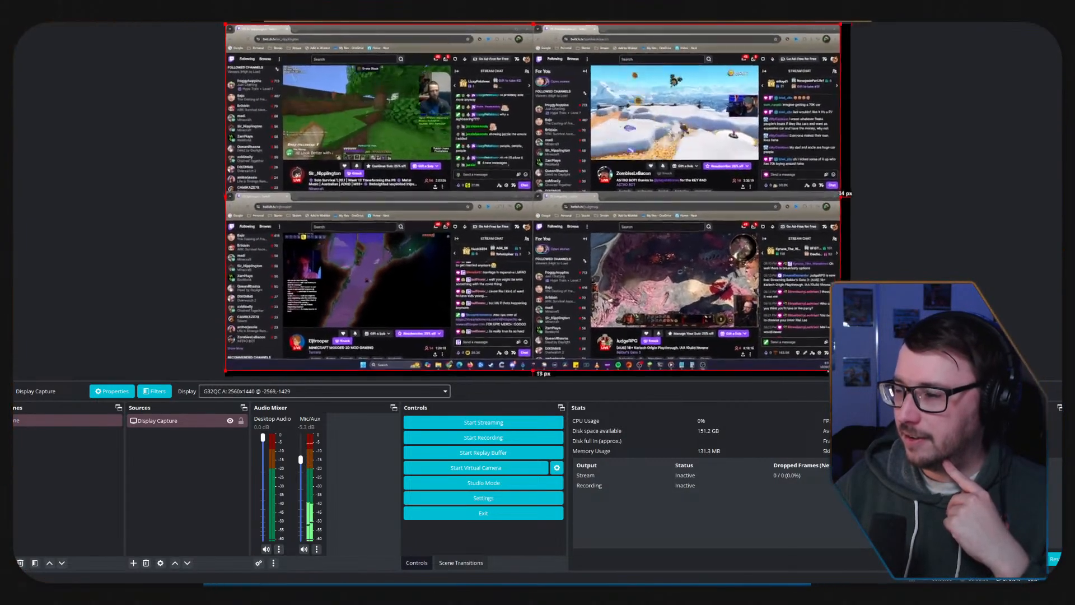
Set the captured display to M32QC: 2560x1440 @ -2560,11, and remove the Display Capture source from the scene.
click(305, 395)
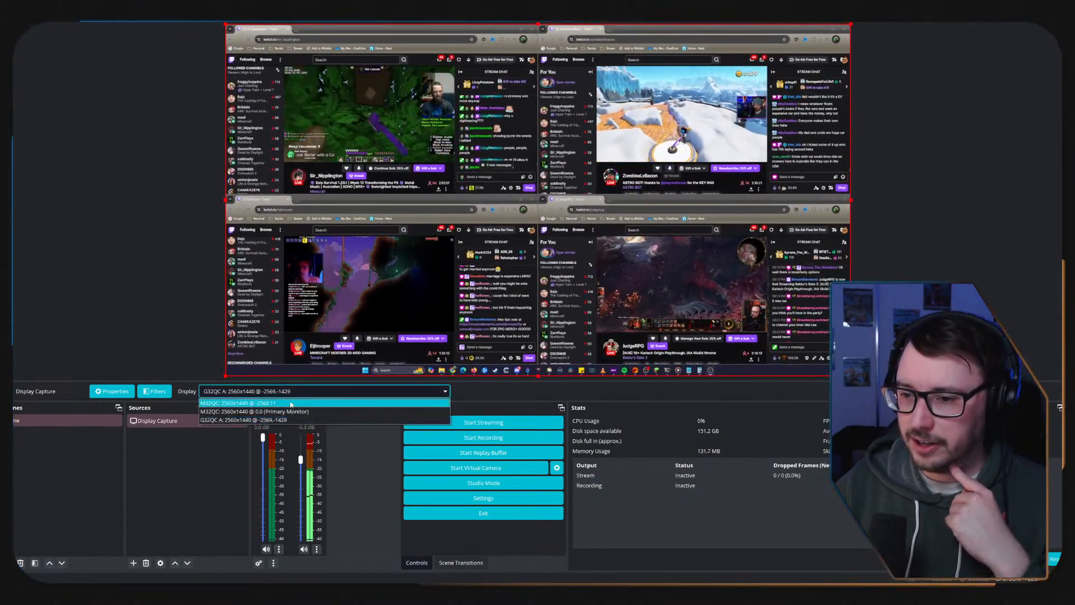
click(274, 404)
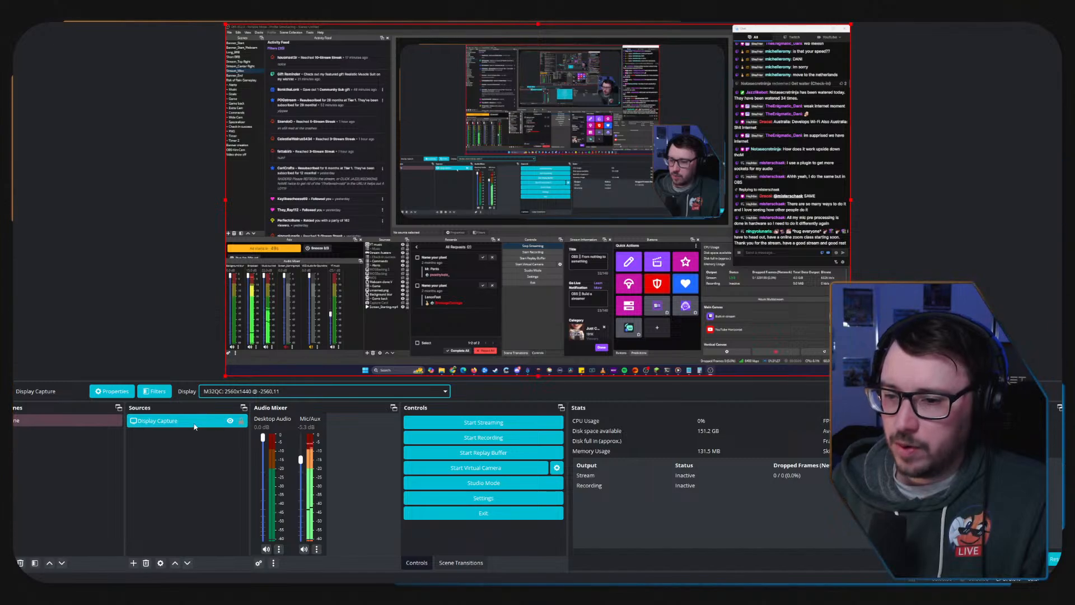
key(Delete)
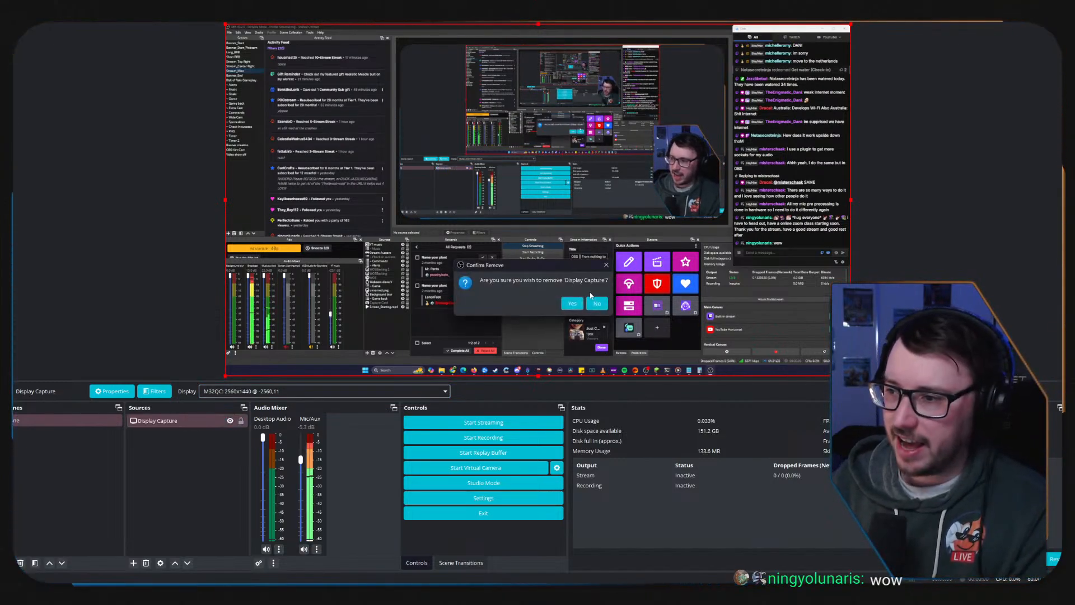
key(Return)
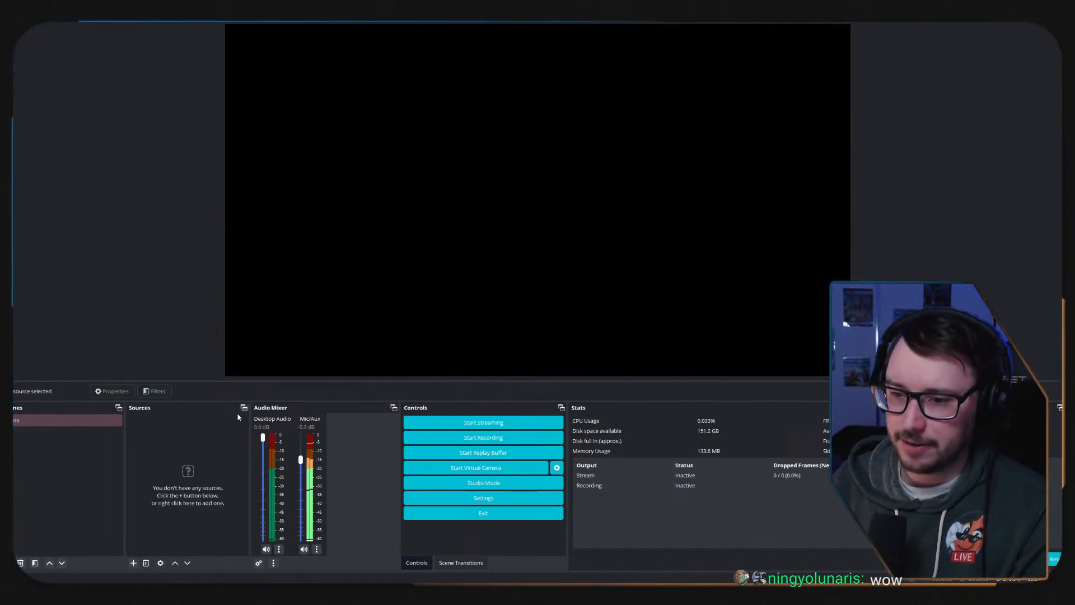
Add a Window Capture source named Minecraft to the scene.
click(133, 563)
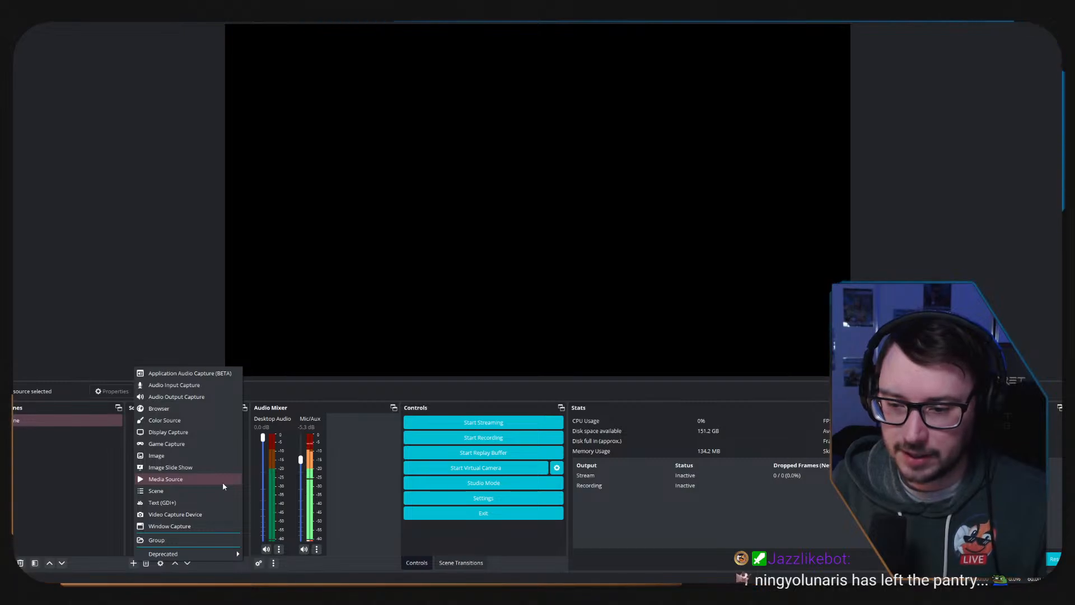
click(182, 528)
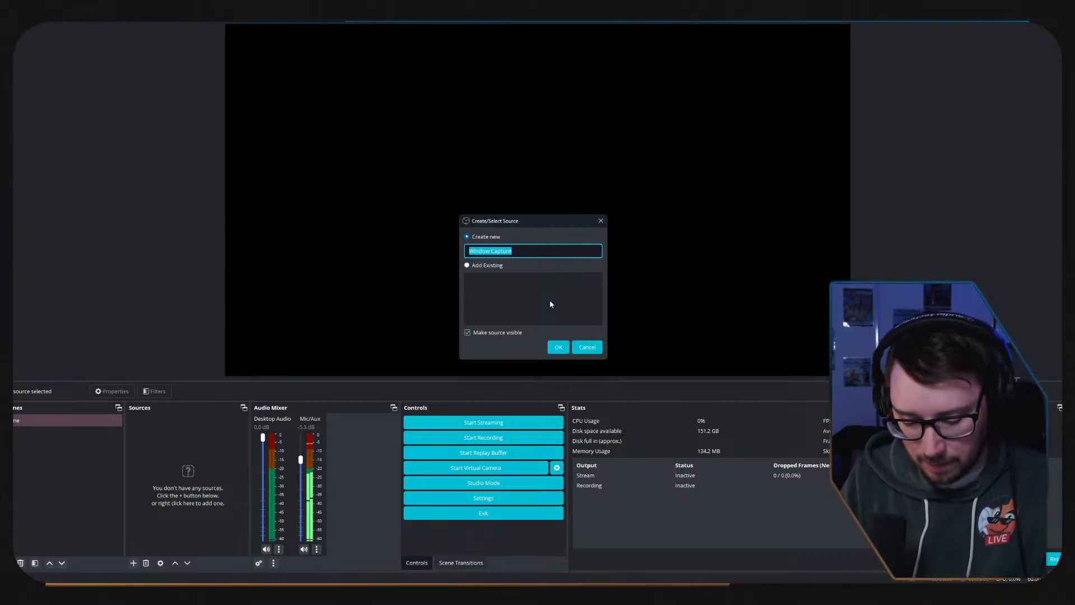
text(Ga)
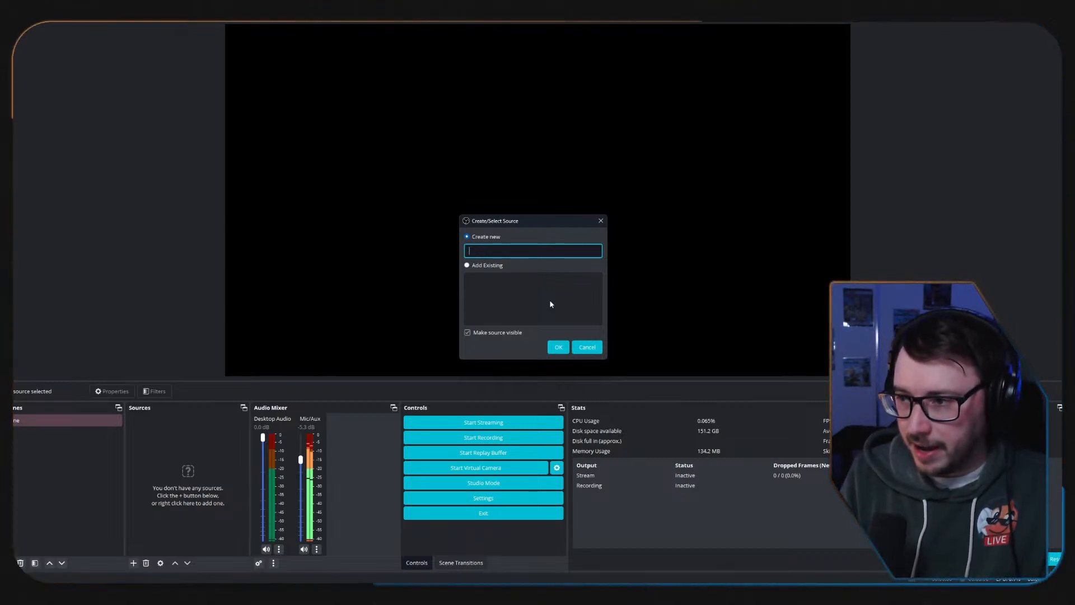
text(necraft)
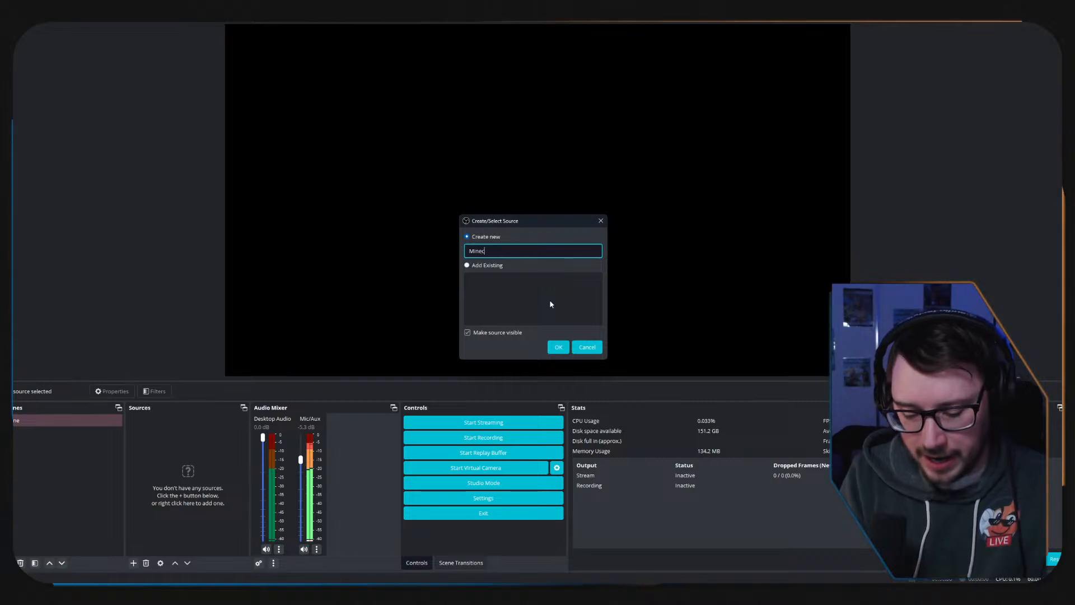
click(558, 351)
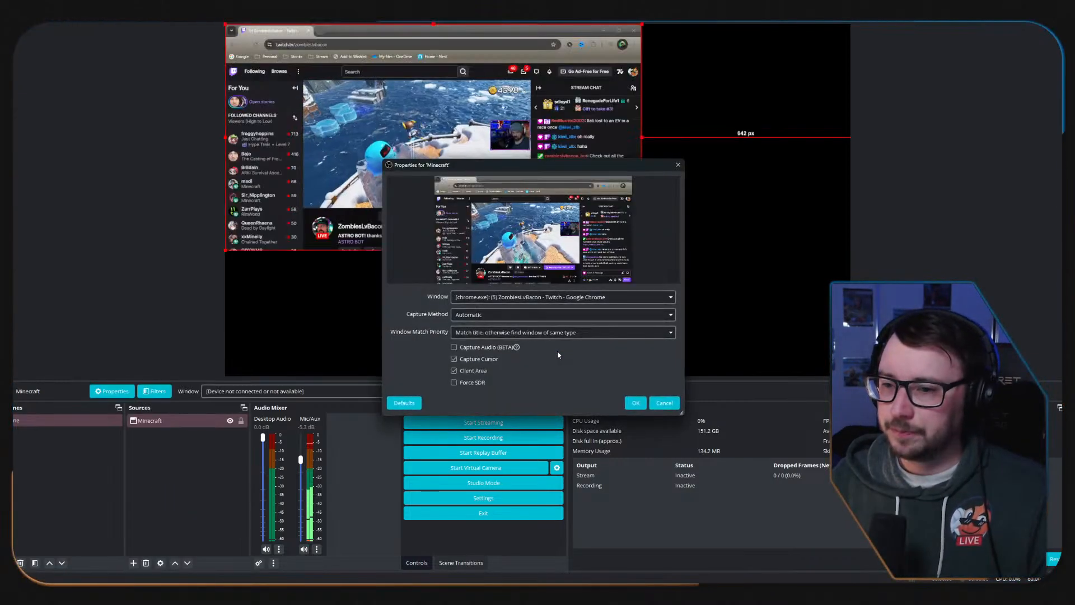
Look through the windows available for capture, cancel the source's properties, and remove the Minecraft Window Capture source from the scene.
click(654, 297)
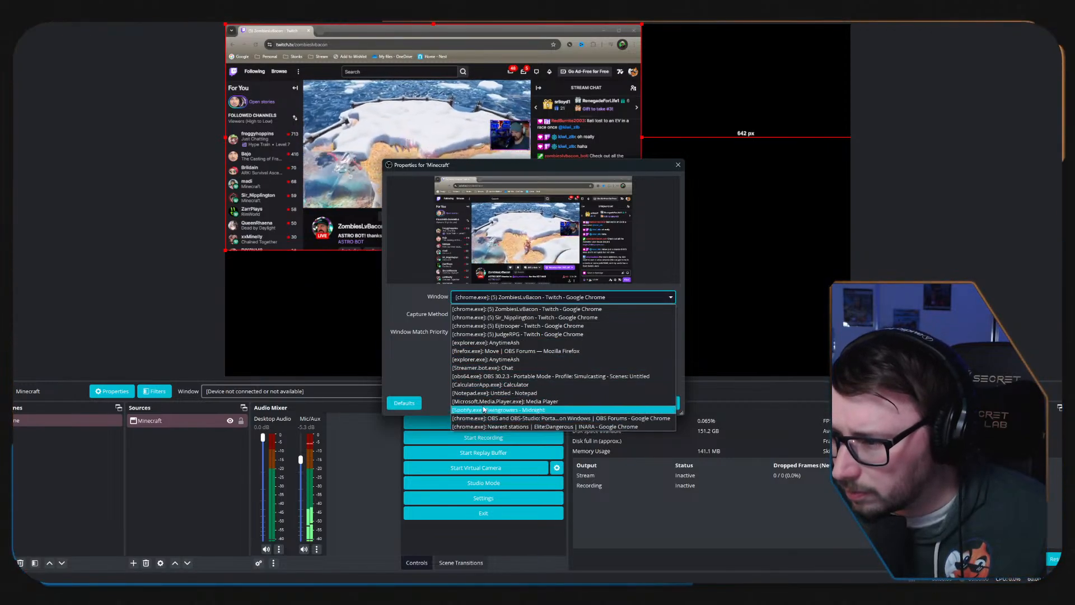
click(480, 343)
click(665, 403)
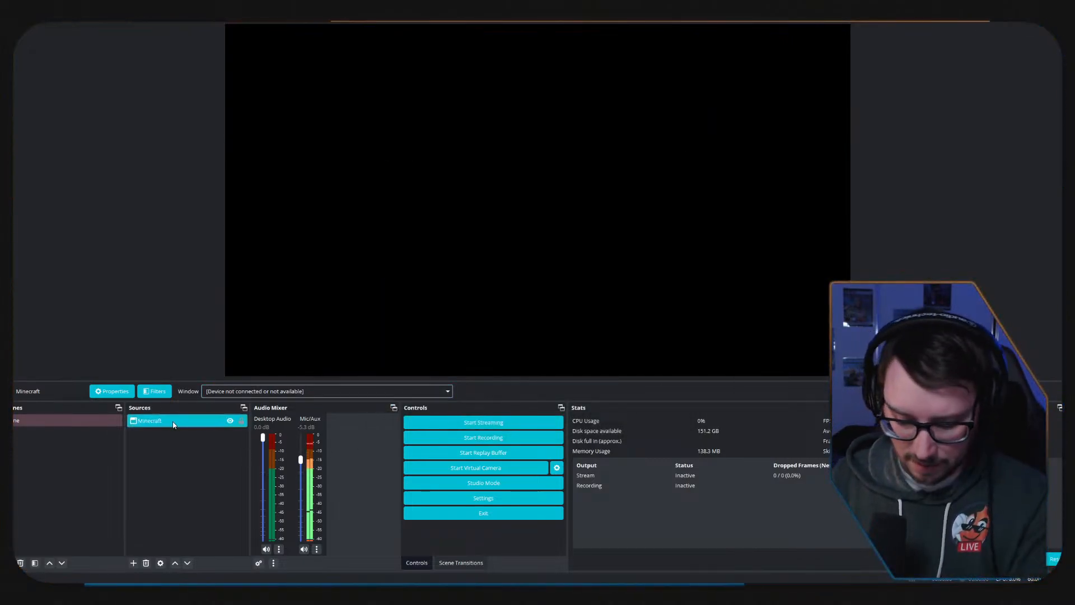
key(Delete)
click(562, 302)
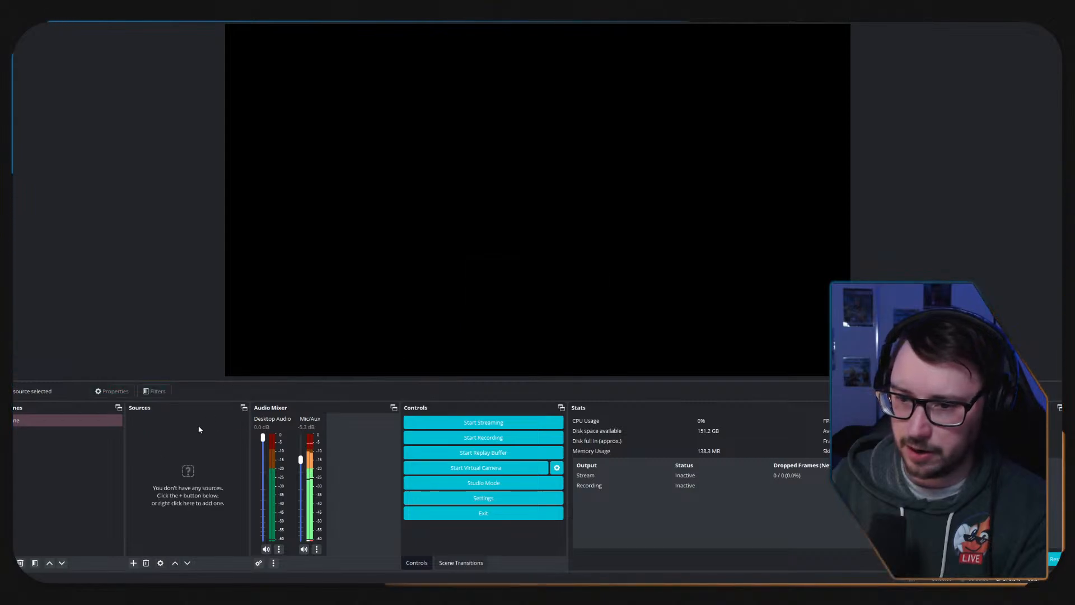
right_click(199, 426)
click(159, 457)
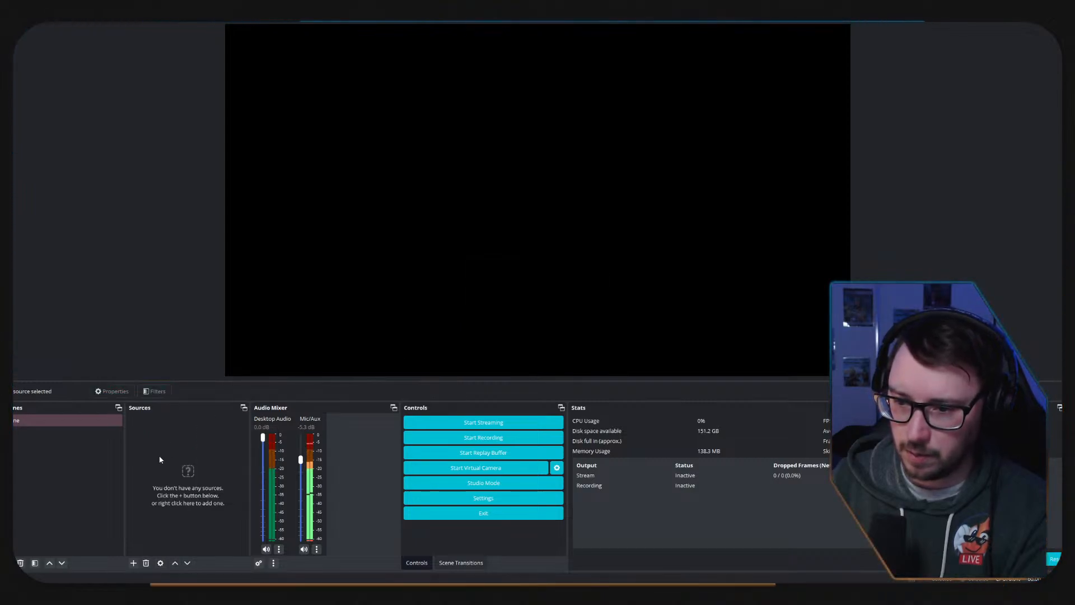
Add a Game Capture source named Minecraft to the scene.
click(135, 563)
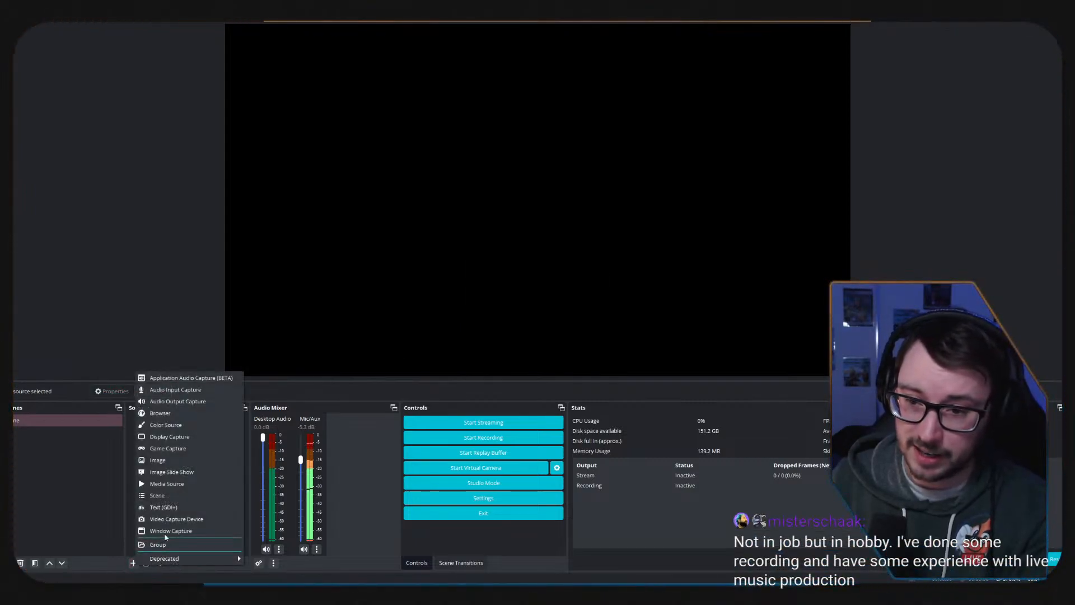
click(186, 452)
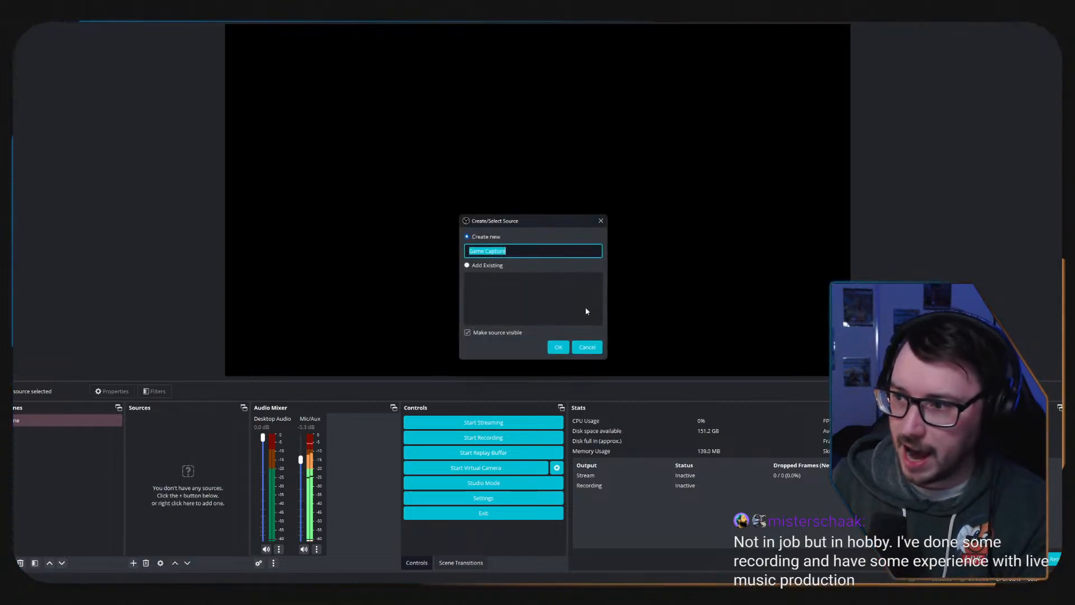
text(Min)
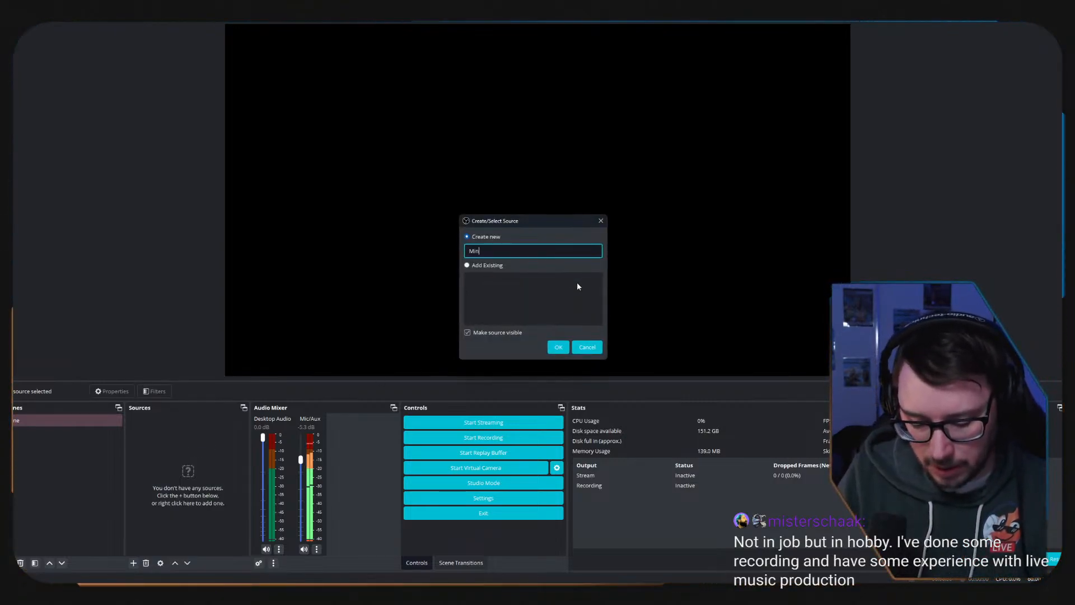
text(ecraft)
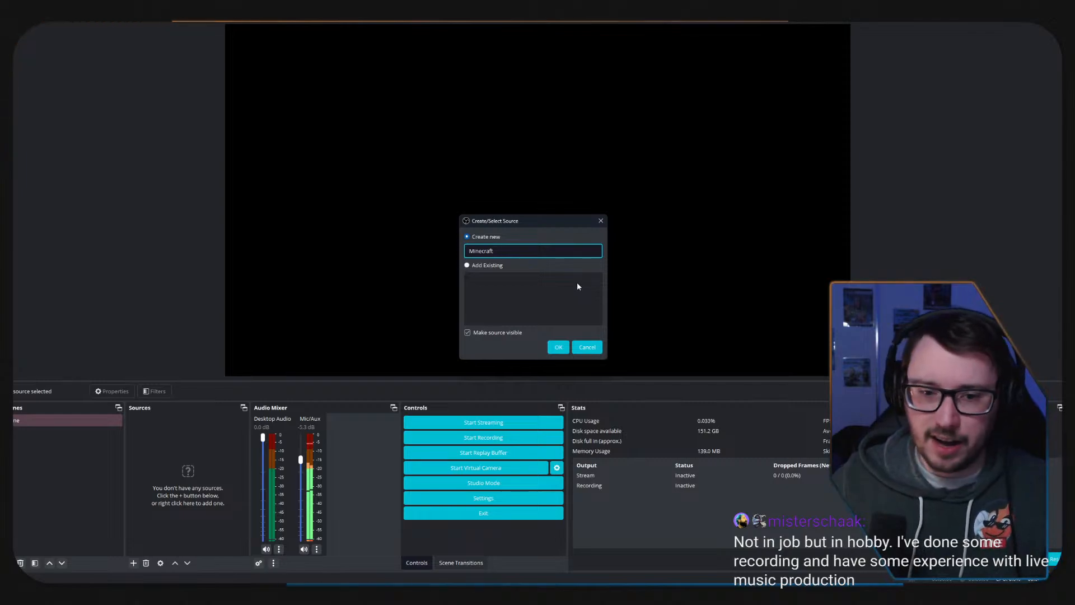
click(558, 347)
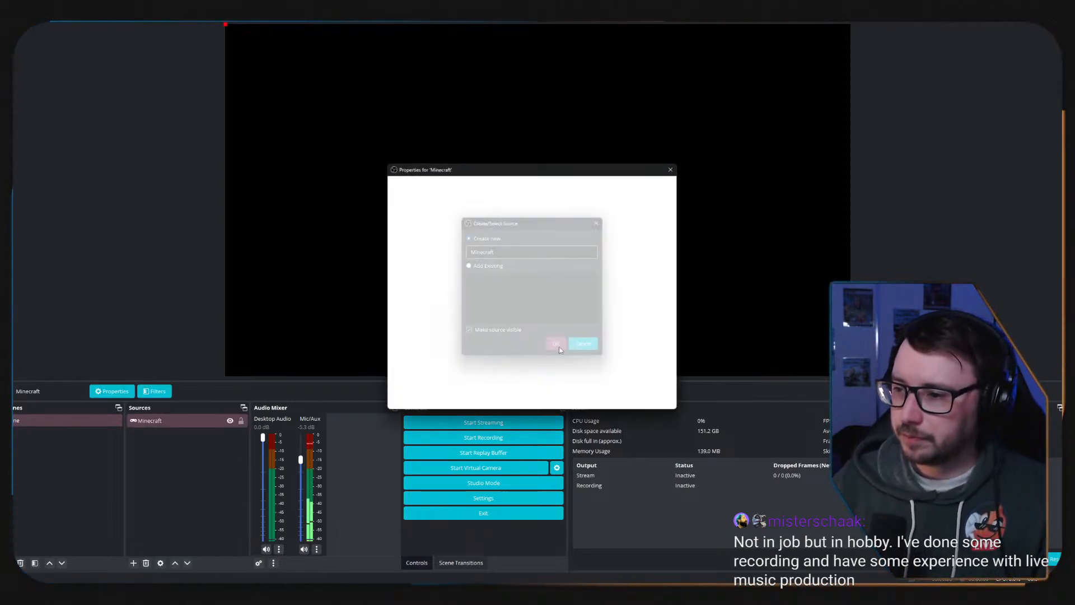
Set the Game Capture source to capture a specific window, choosing [javaw.exe]: Minecraft* 1.21, and accept its properties.
click(547, 298)
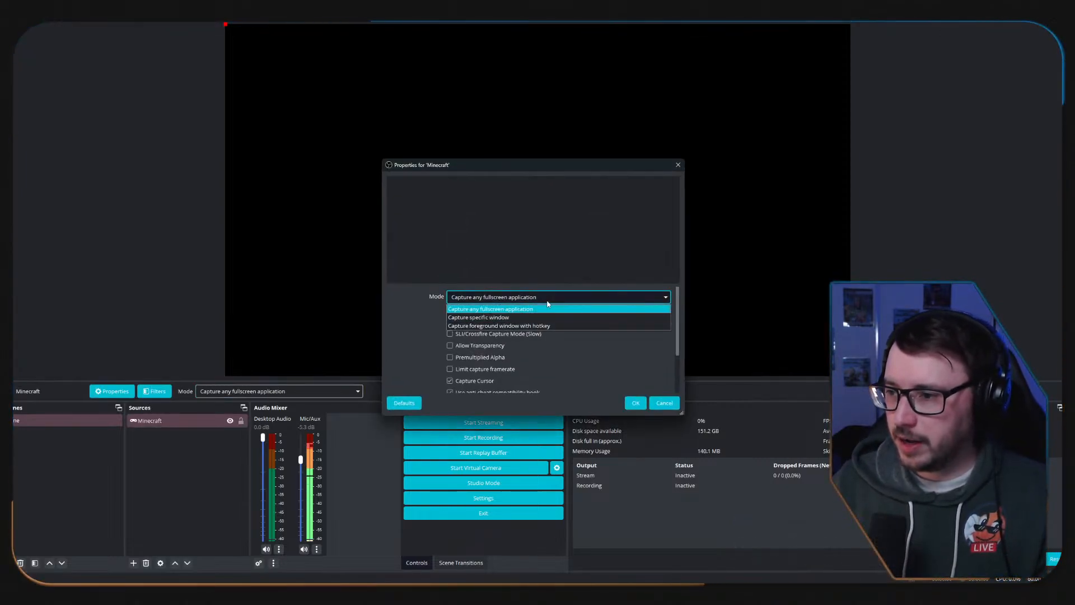
click(529, 317)
click(524, 314)
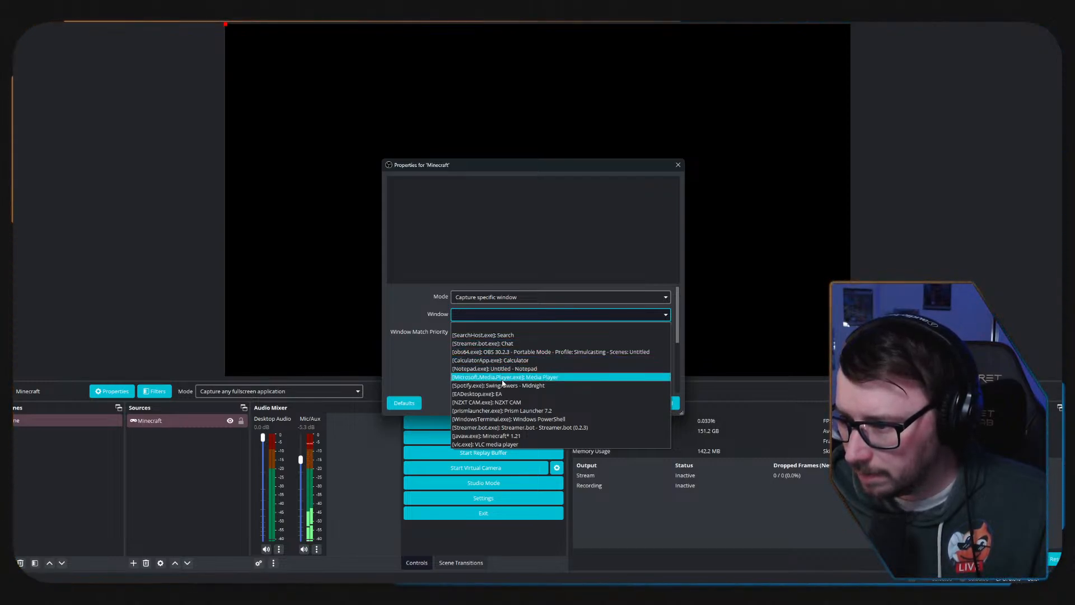
click(487, 436)
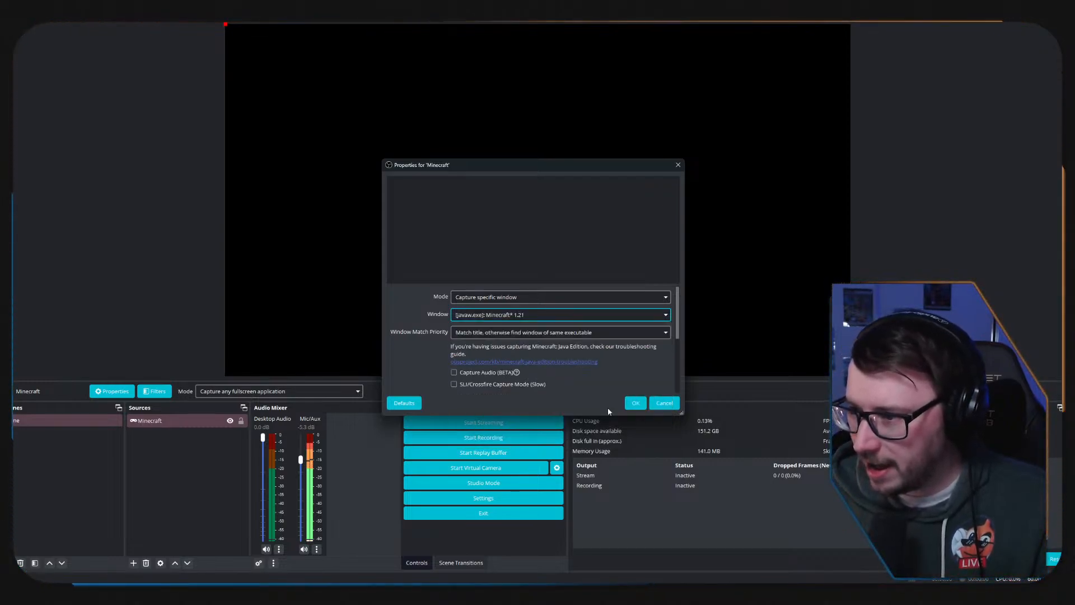
click(635, 403)
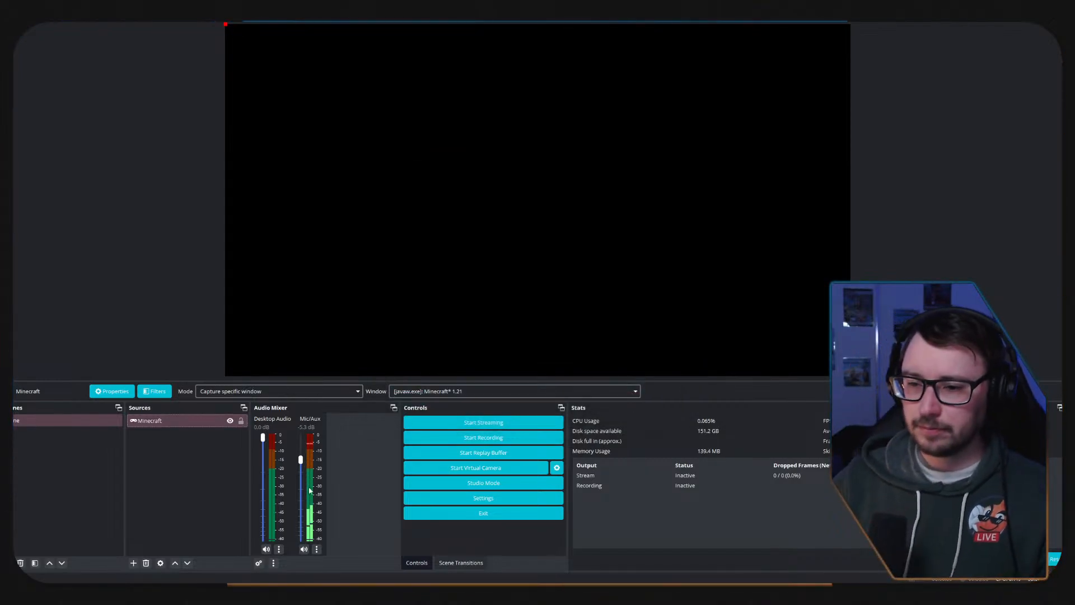
Switch to Minecraft and back to OBS Studio, and reduce the OBS window so it floats over the game.
key(alt+Tab)
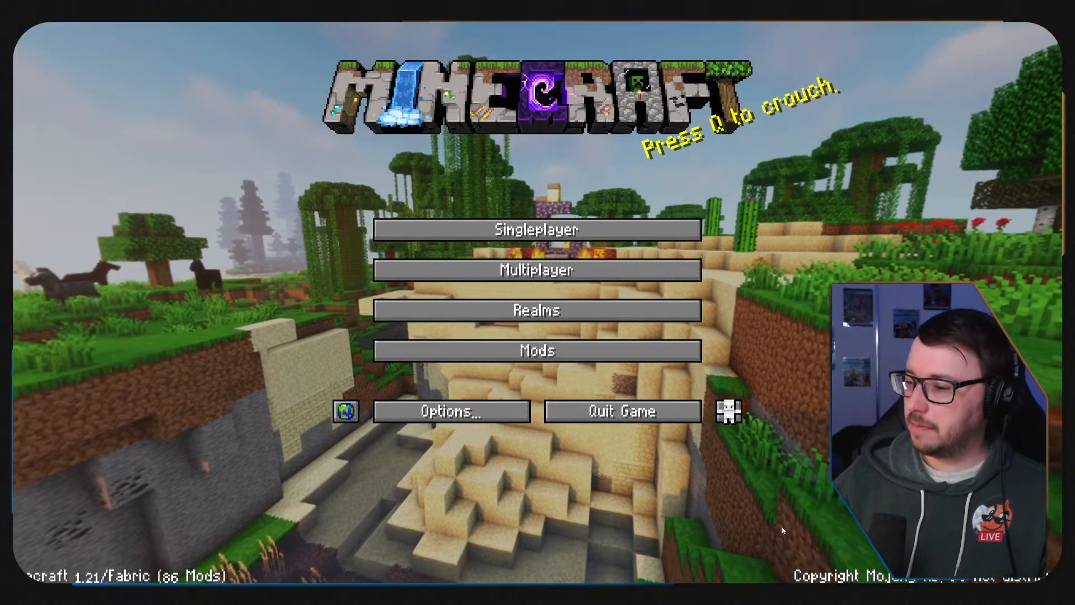
click(835, 594)
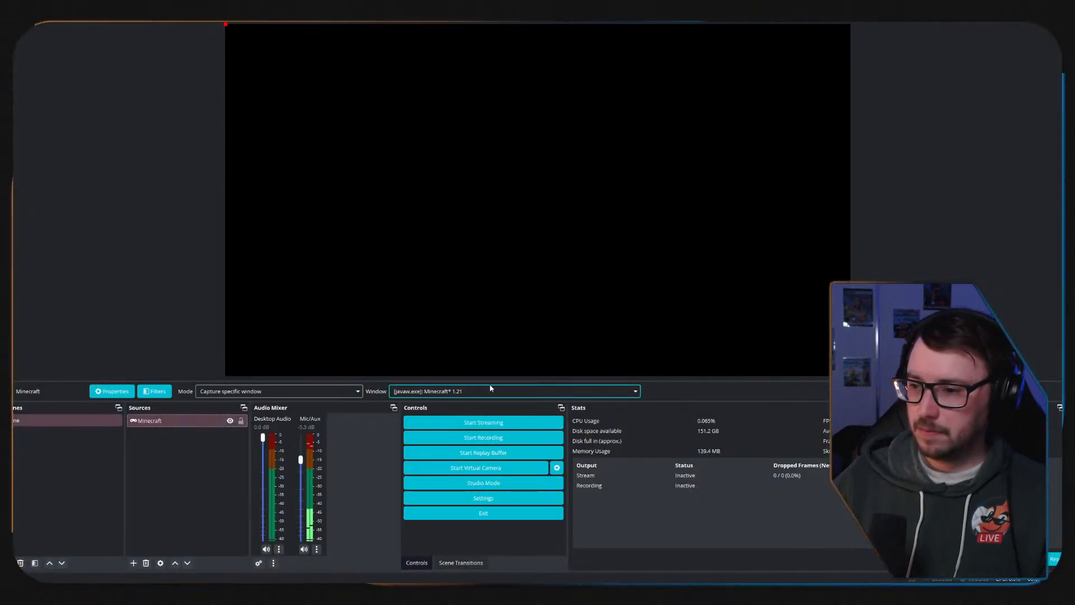
drag(559, 5, 439, 83)
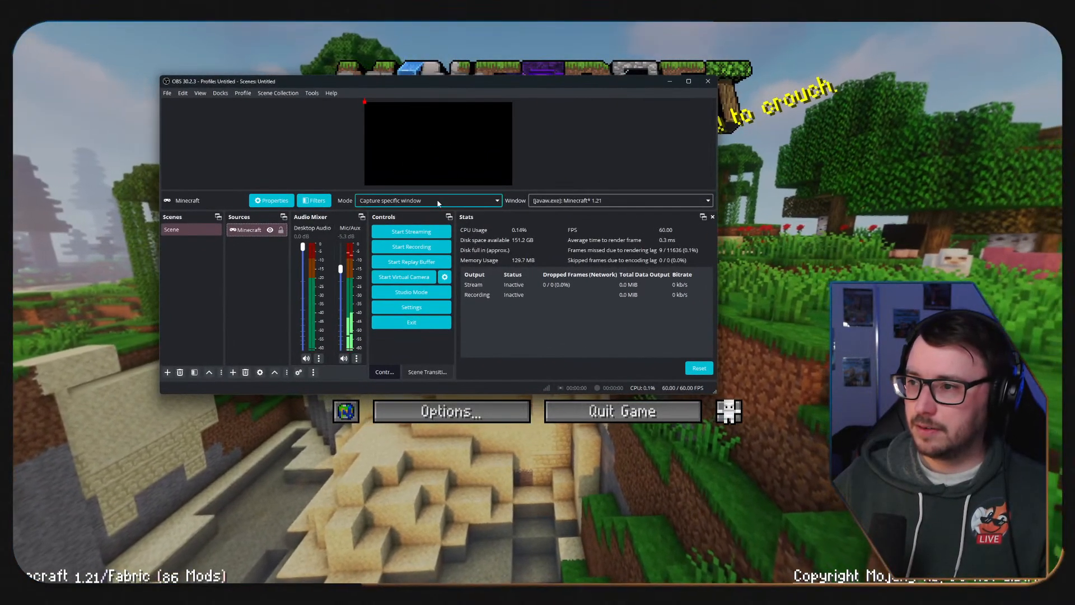
Switch the Game Capture source's window to [prismlauncher.exe]: Prism Launcher 7.2 and on to [Spotify.exe]: Swingrowers - Midnight.
click(438, 203)
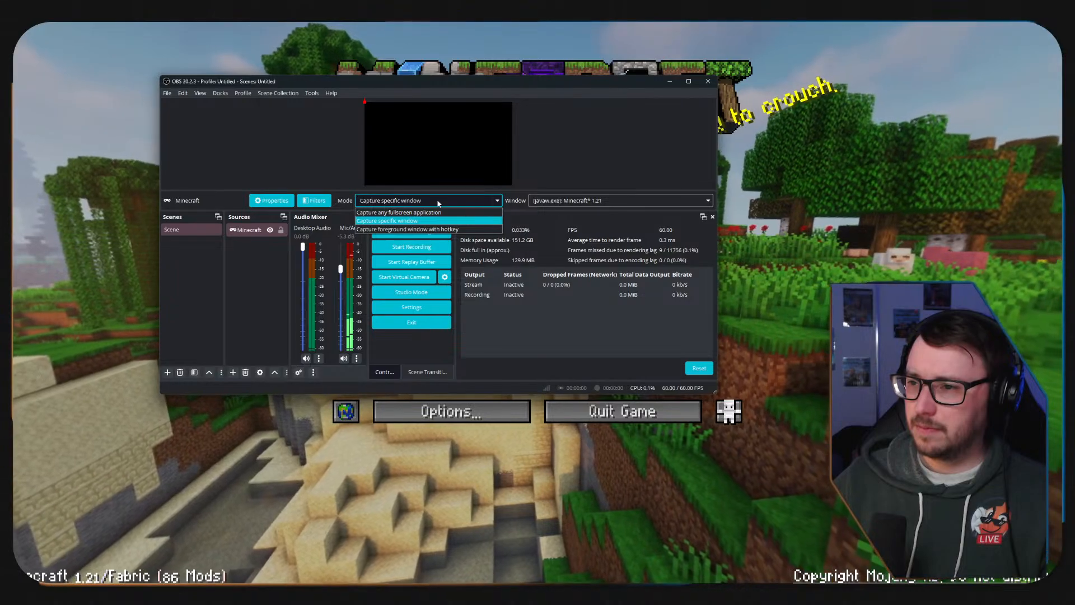
click(620, 200)
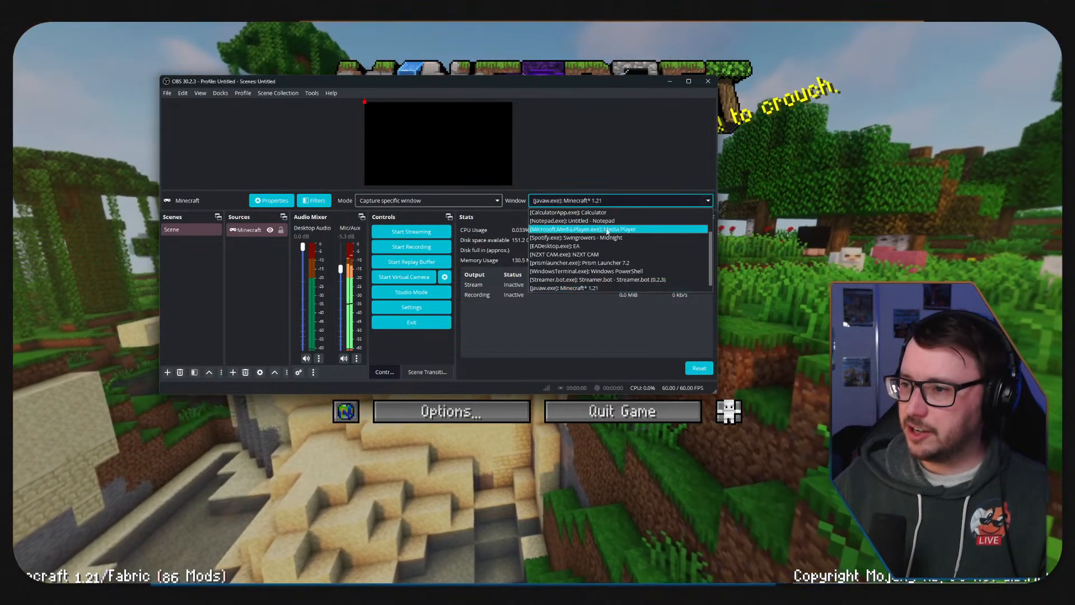
scroll(622, 231, down, 1)
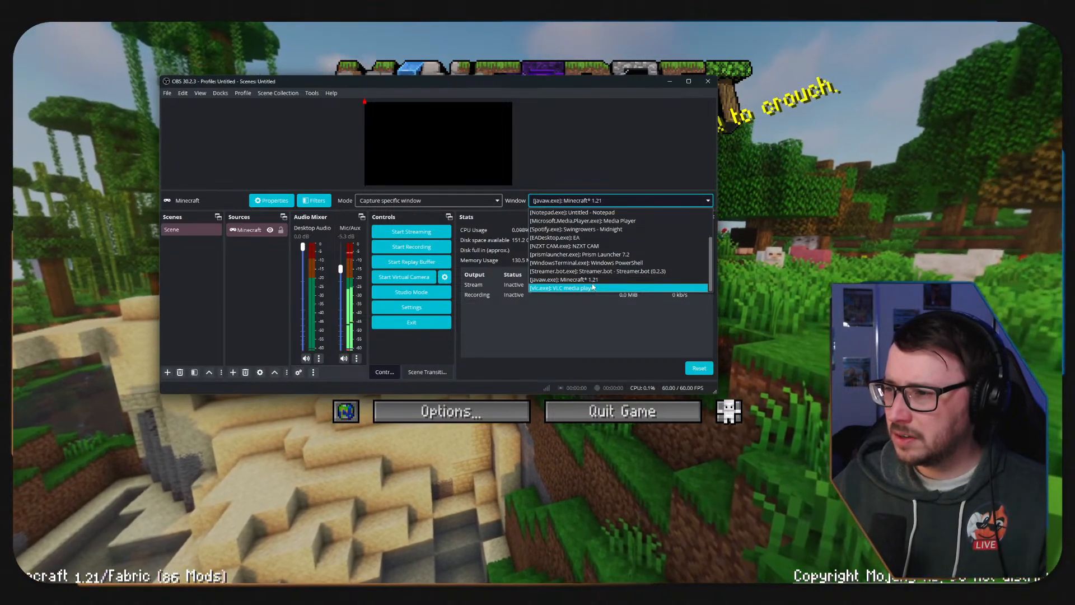
click(595, 255)
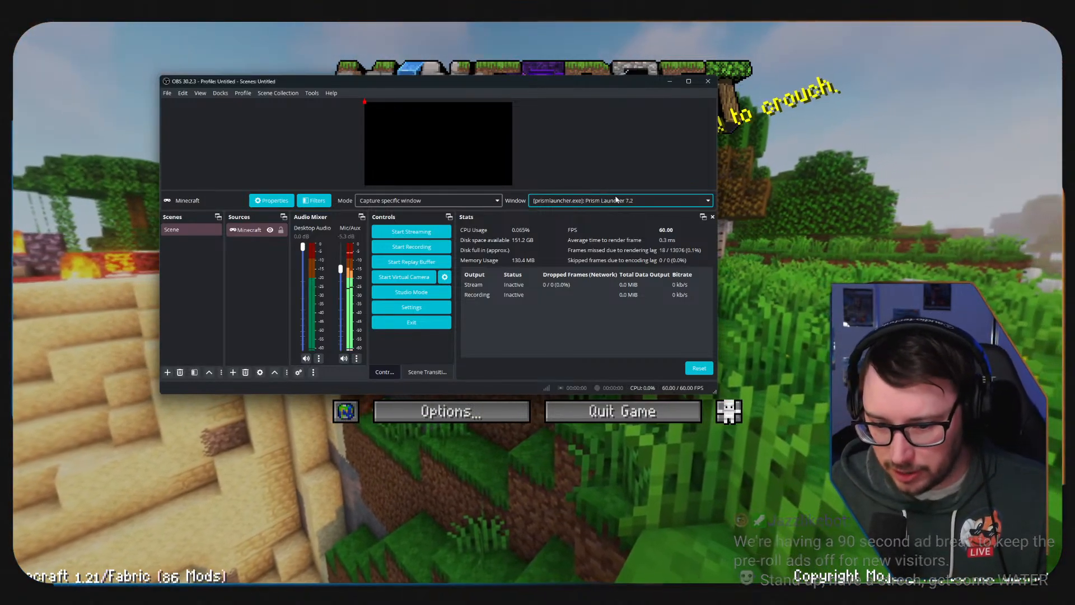
click(626, 203)
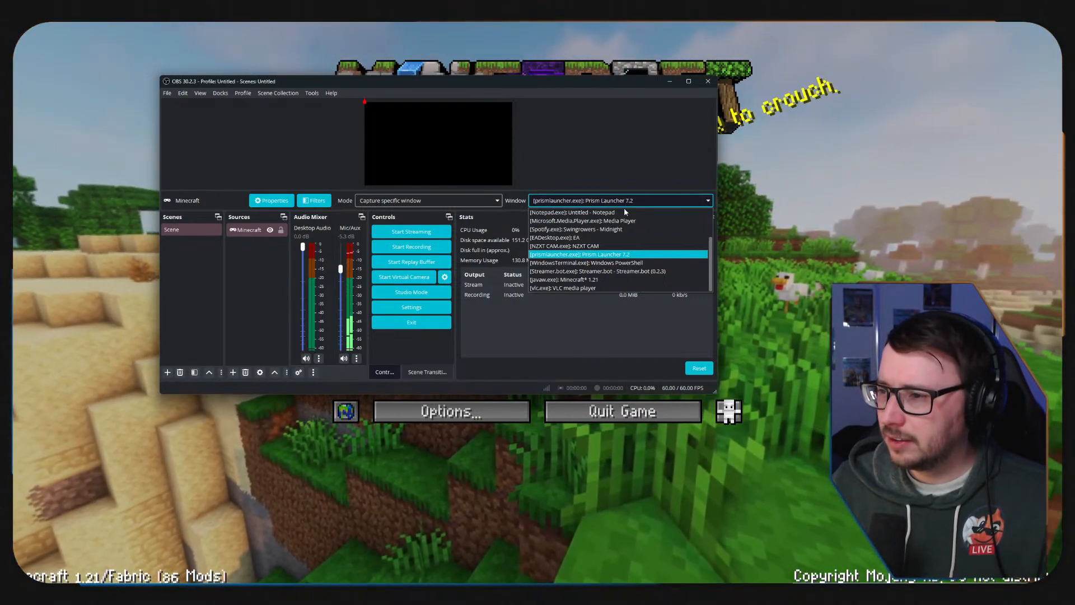
click(608, 230)
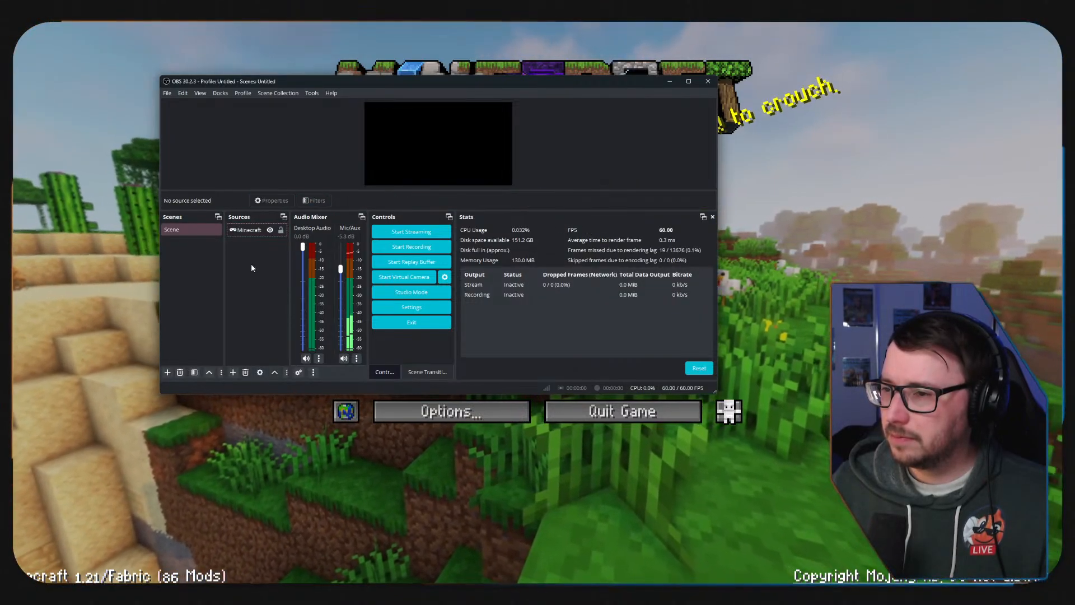
Reselect the Minecraft source and review its capture modes and available windows.
click(257, 235)
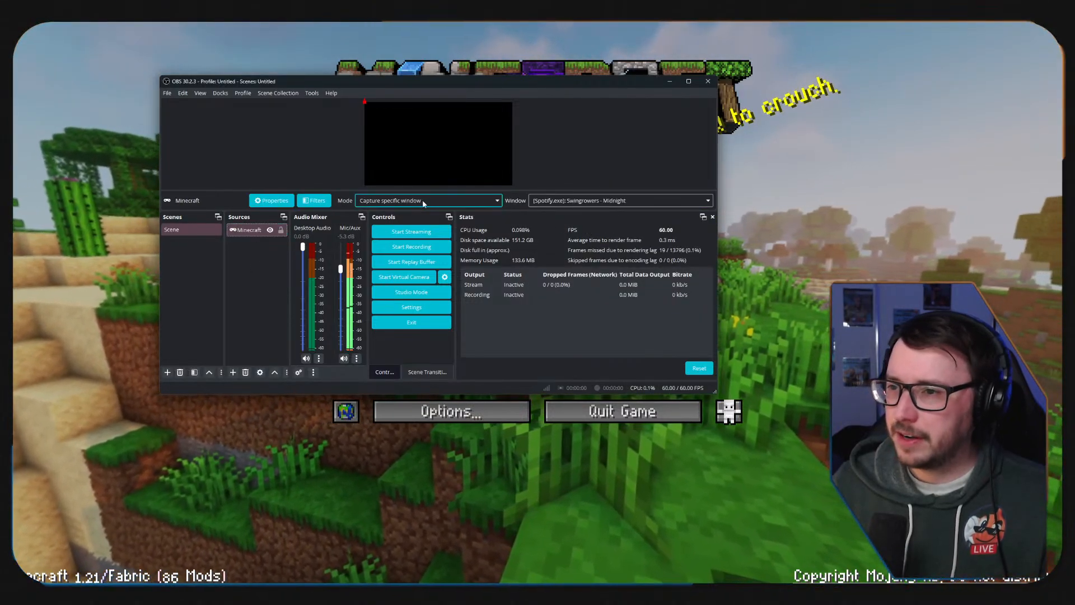
click(423, 203)
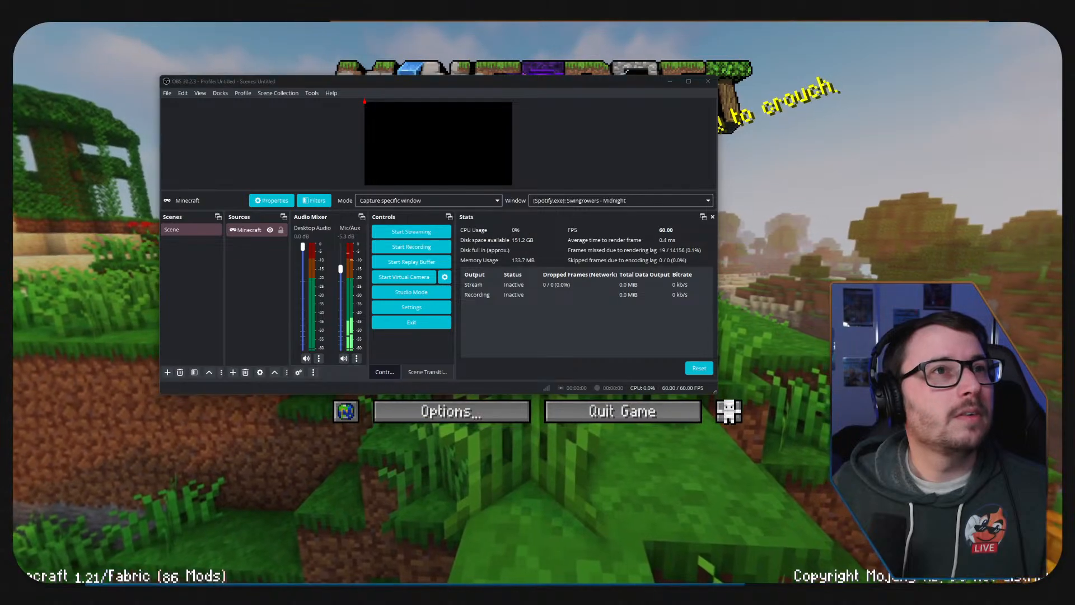
click(275, 278)
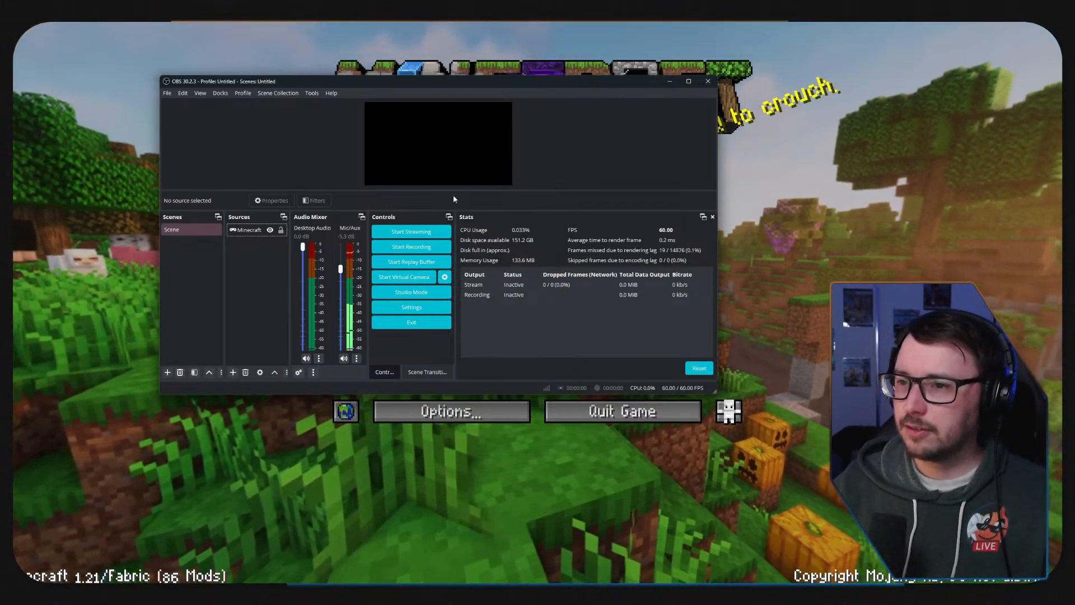
click(247, 229)
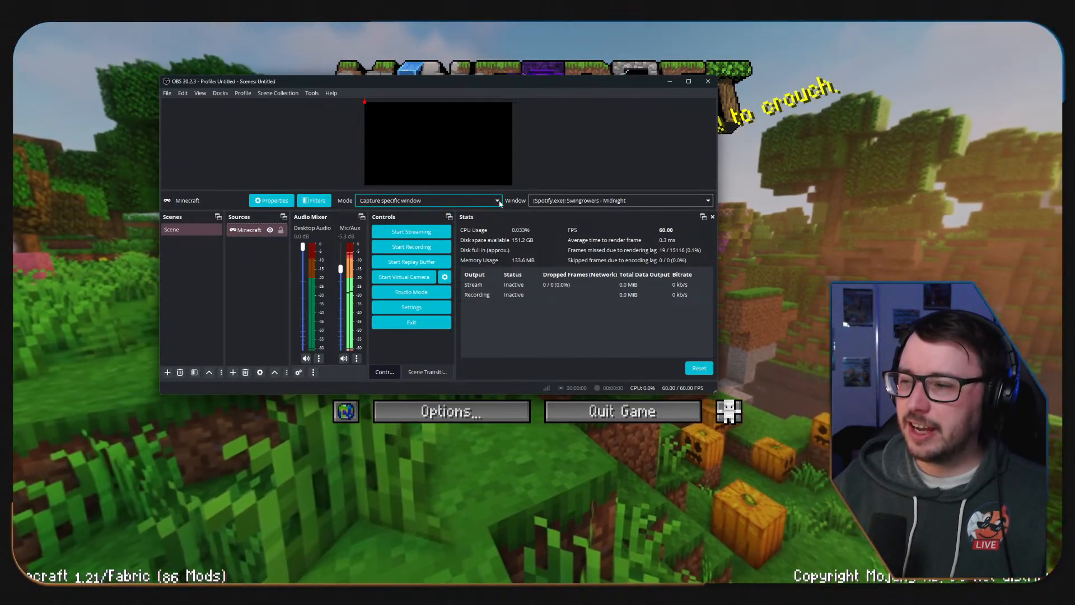
click(566, 202)
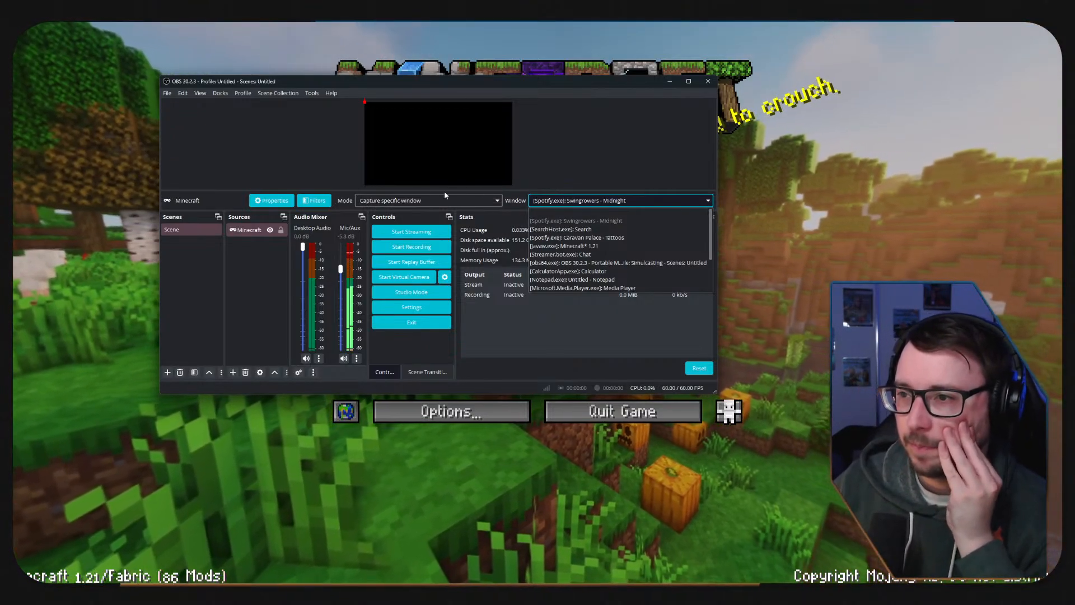
Set the Minecraft source's mode to Capture any fullscreen application and maximize the OBS window.
click(439, 202)
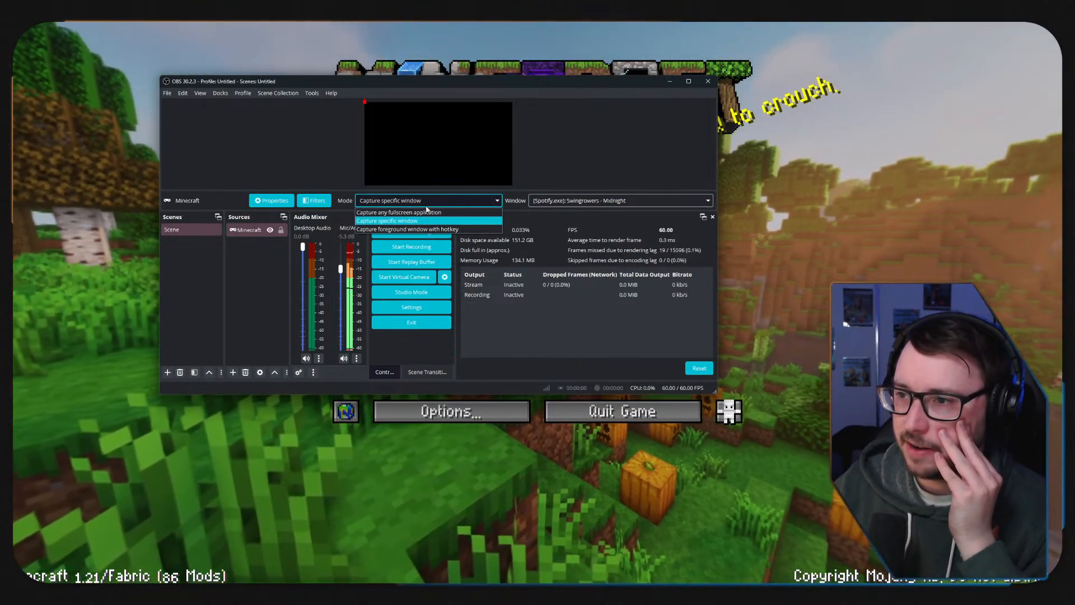
click(420, 213)
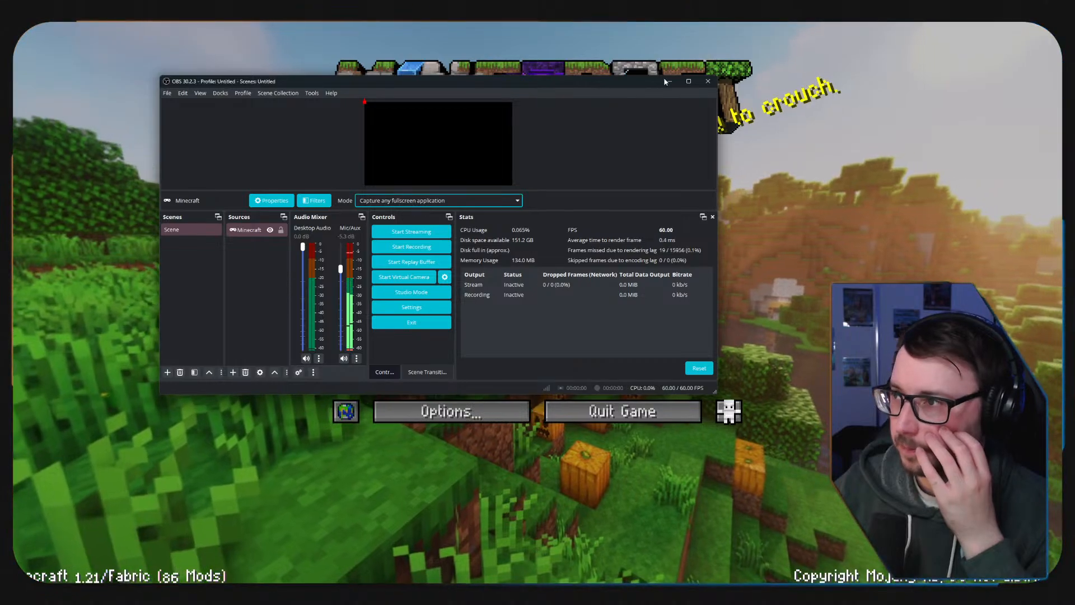
click(689, 82)
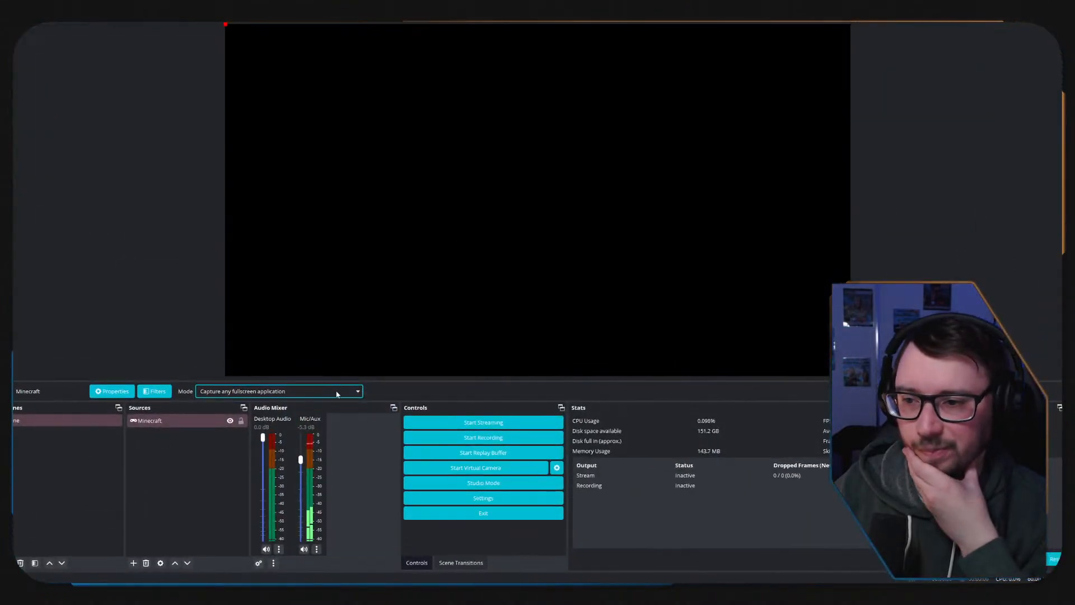
Add a new Window Capture source with the default name to the scene.
click(182, 421)
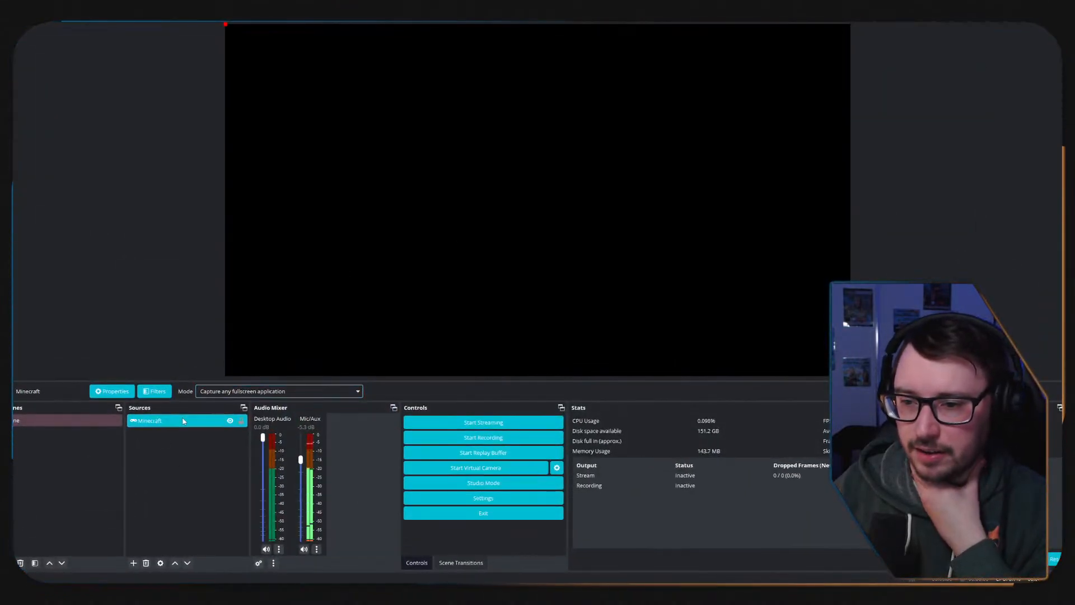
click(133, 564)
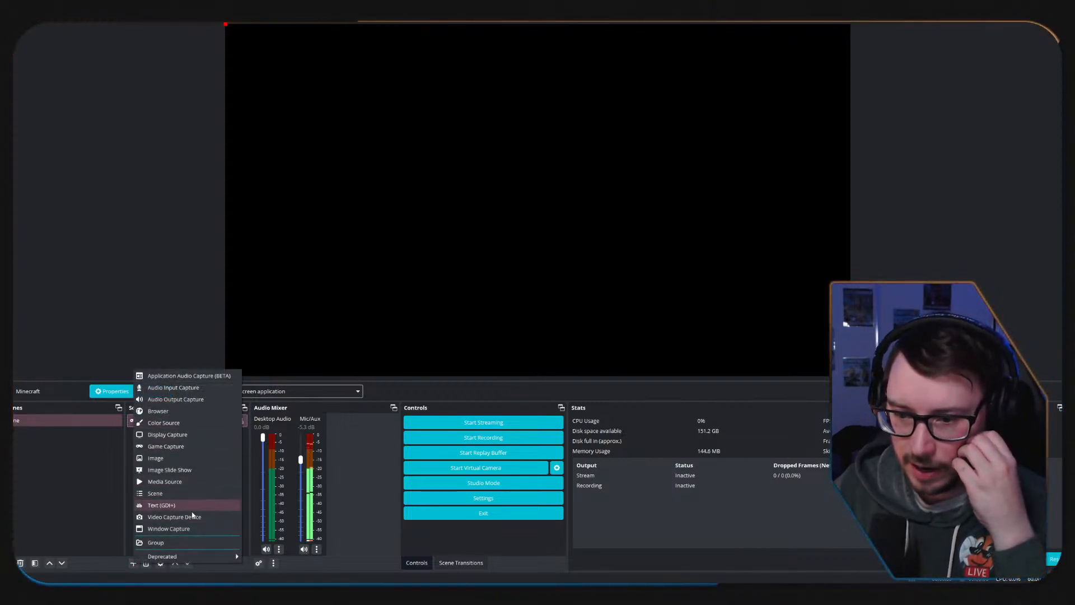
click(178, 530)
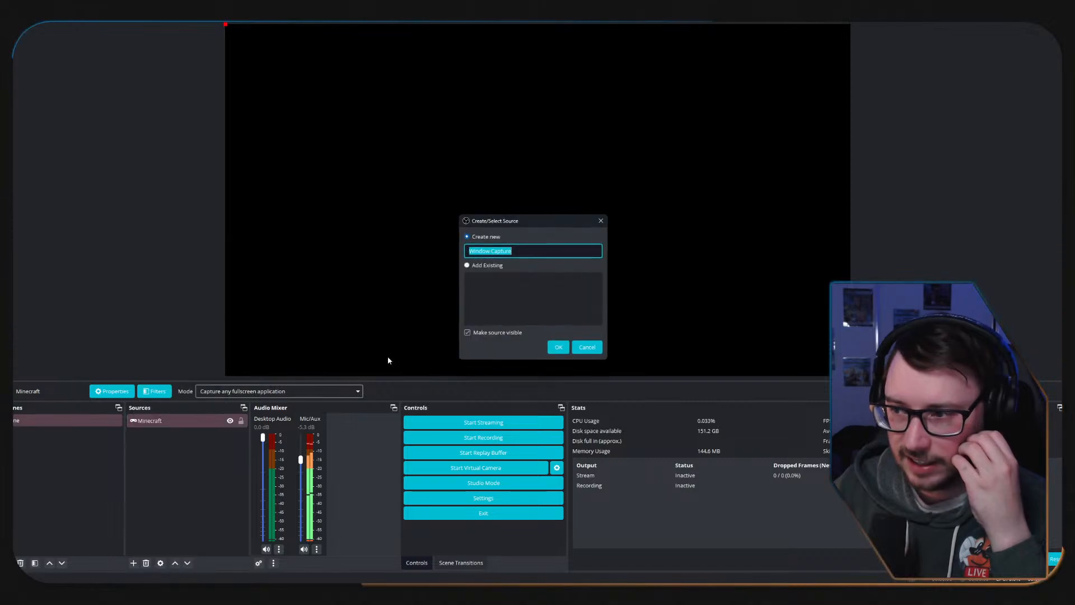
click(558, 347)
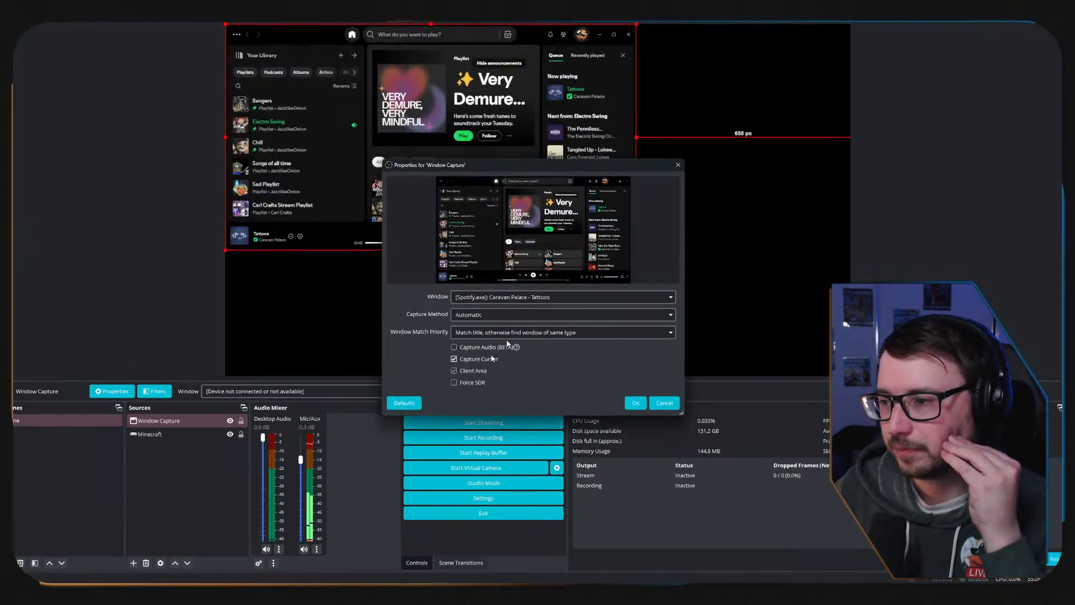
Leave the captured window as [Spotify.exe]: Caravan Palace - Tattoos and enlarge the Window Capture source to fill the canvas.
click(599, 300)
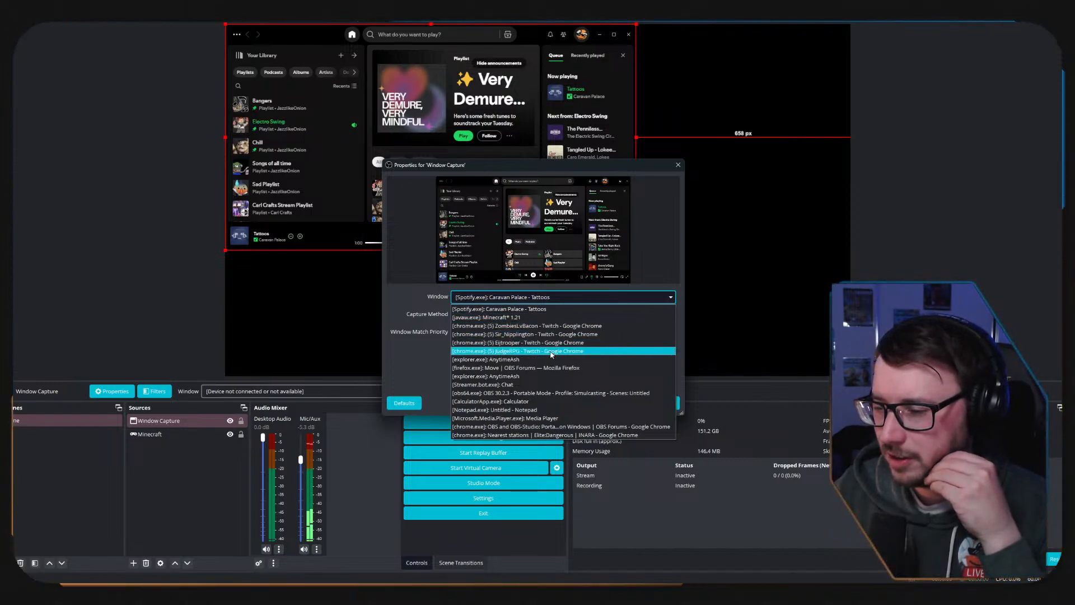
click(196, 313)
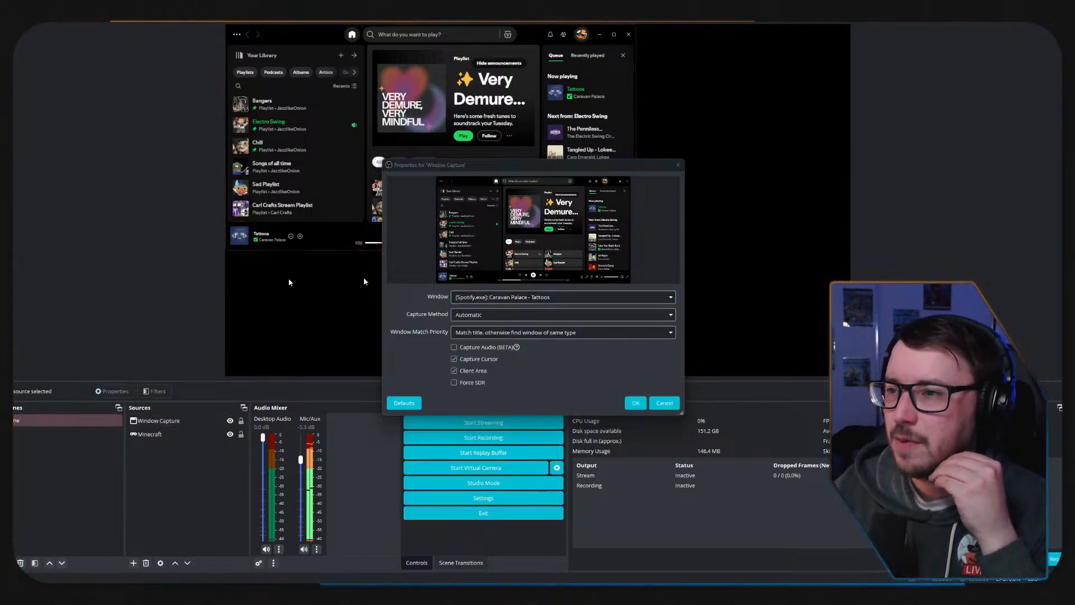
click(660, 403)
click(632, 246)
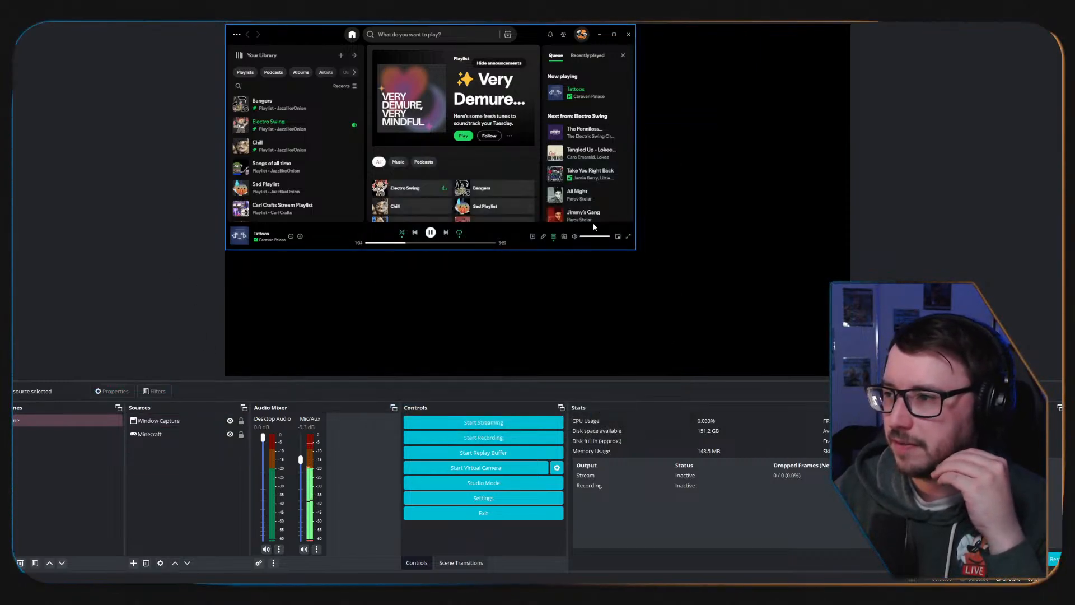
drag(638, 251, 825, 374)
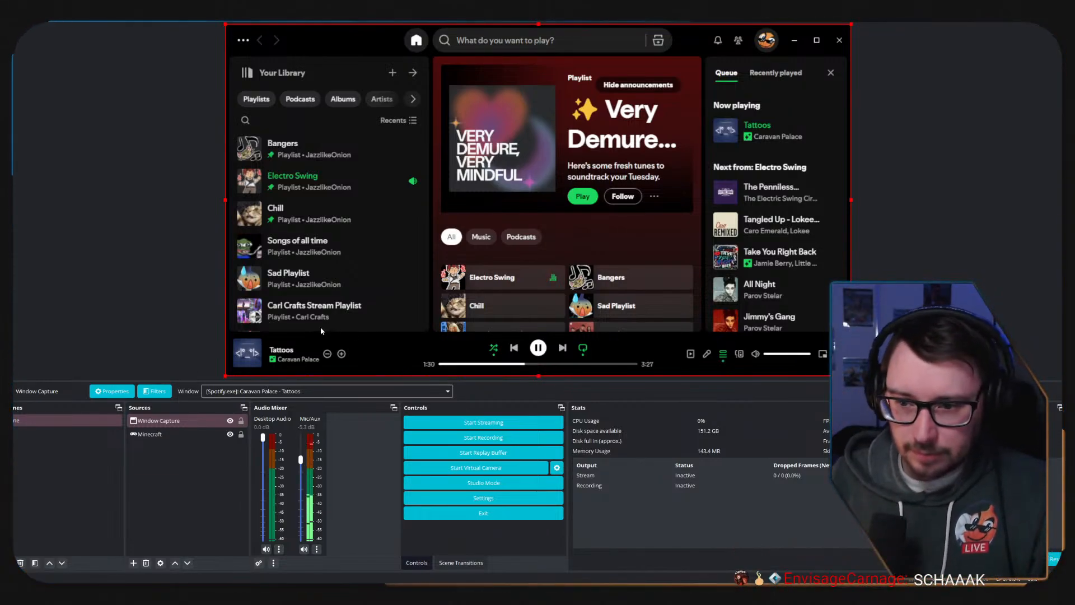
Examine the effect filters that can be added to the Window Capture source.
click(189, 426)
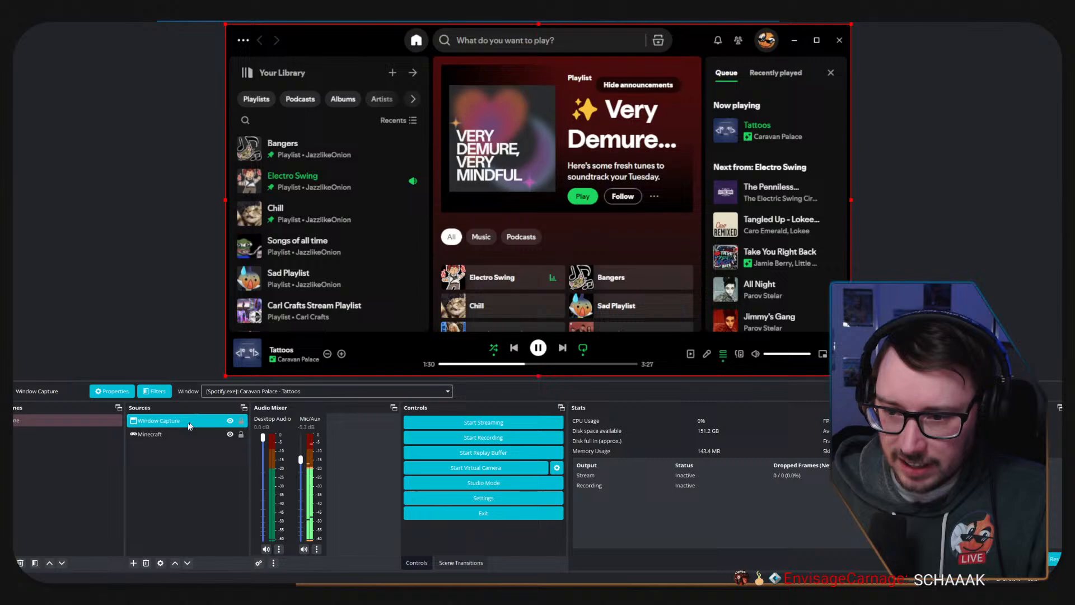
click(156, 392)
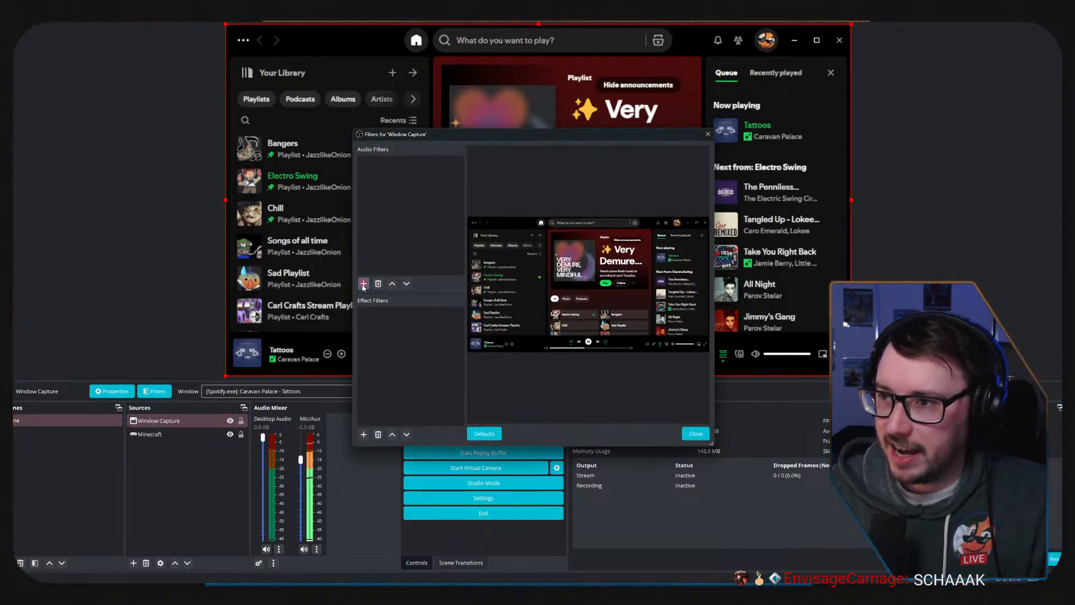
click(363, 435)
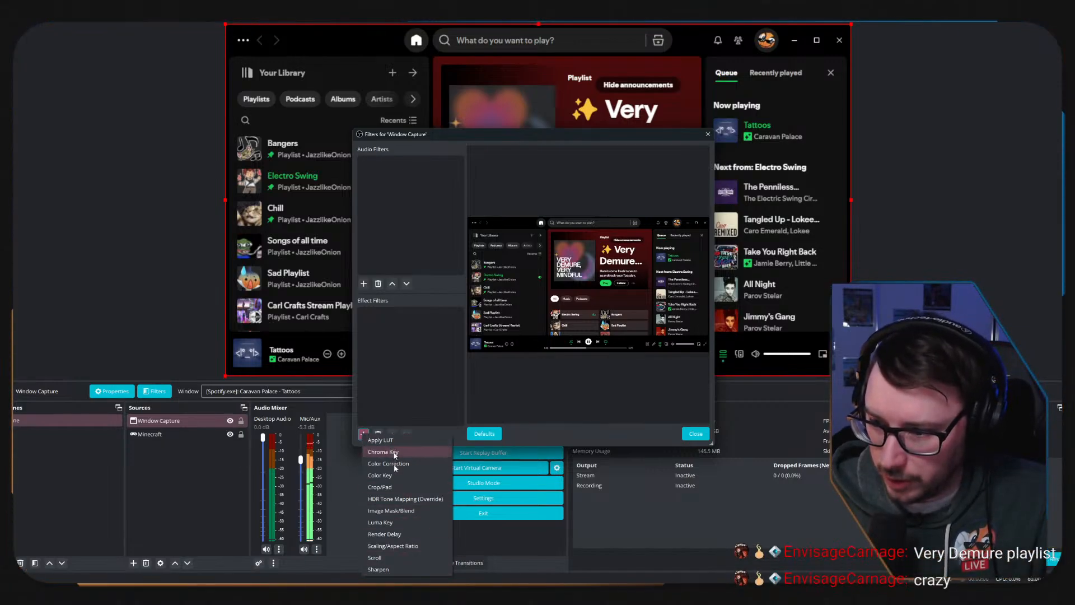
click(189, 494)
click(696, 433)
Look through the windows available to the Window Capture source, keeping the current selection.
click(202, 424)
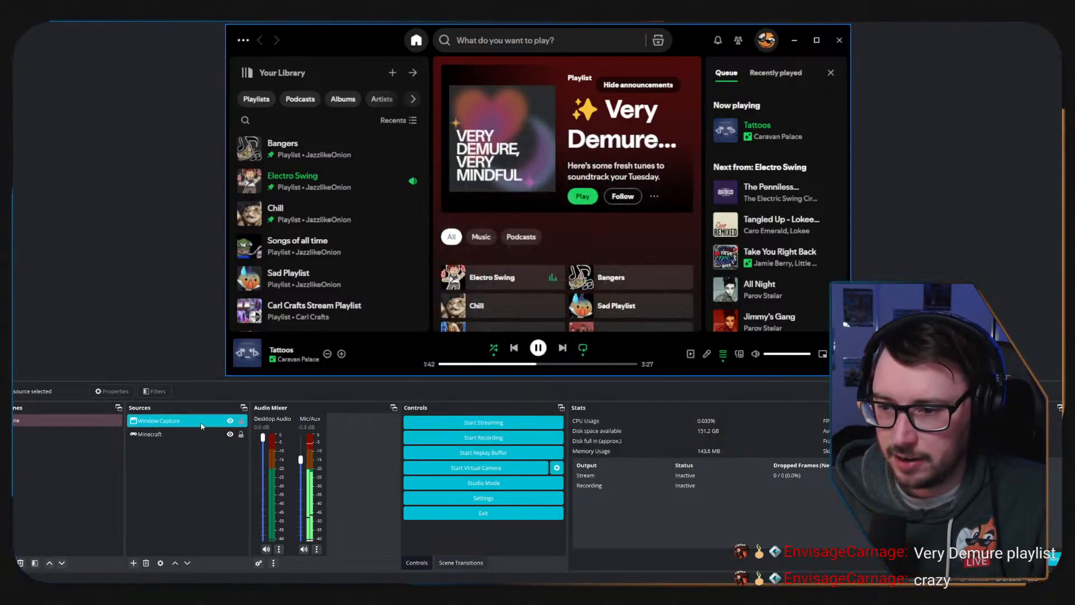
click(333, 392)
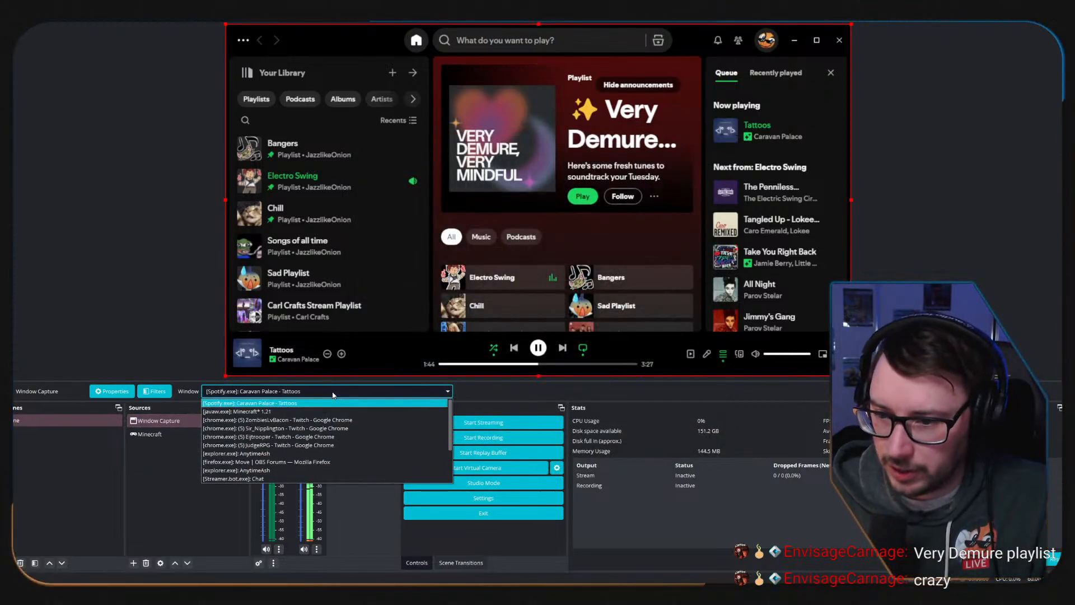
scroll(300, 441, down, 2)
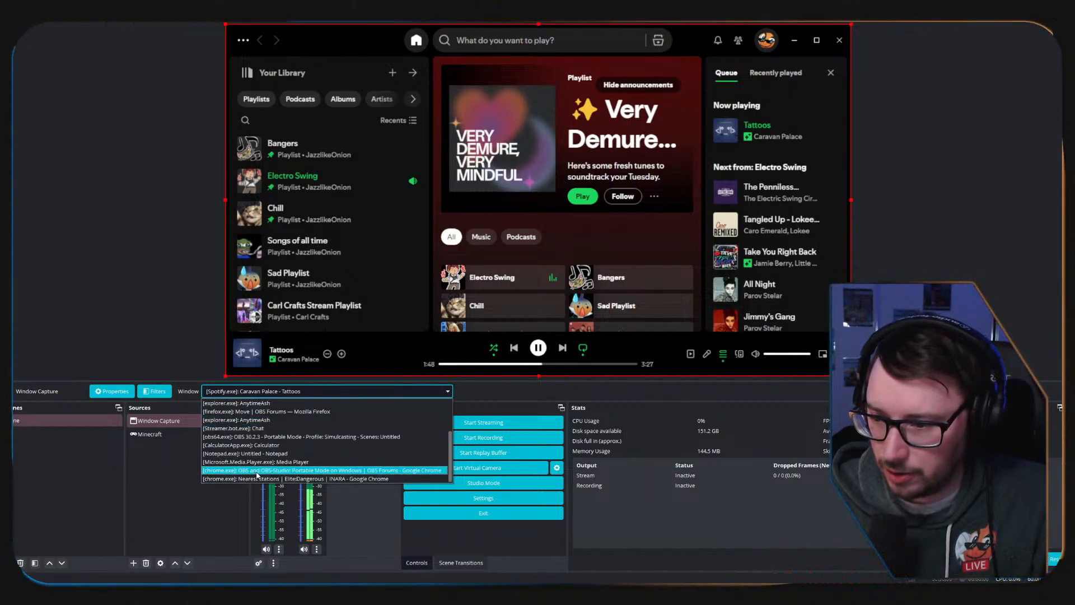
click(179, 498)
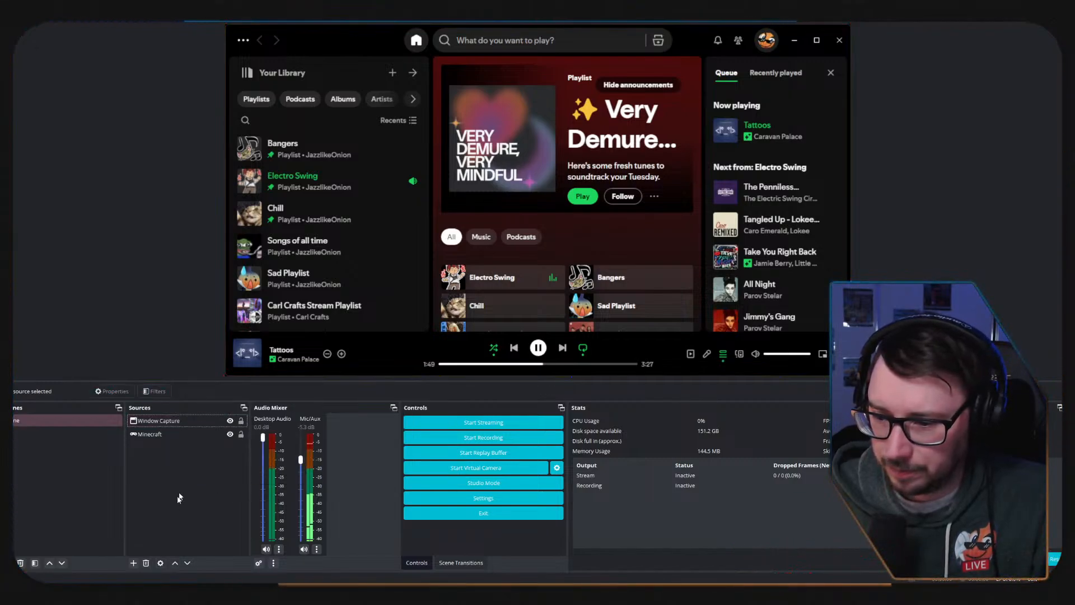
Add a Display Capture source for the M32QC 2560x1440 monitor and scale it to fill the canvas.
click(132, 563)
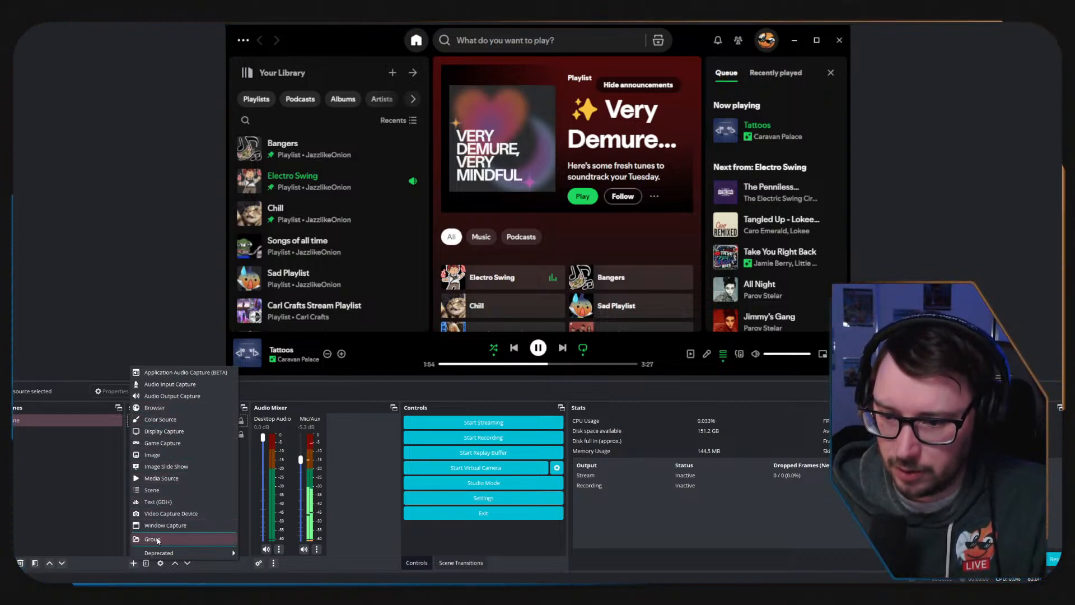
click(170, 432)
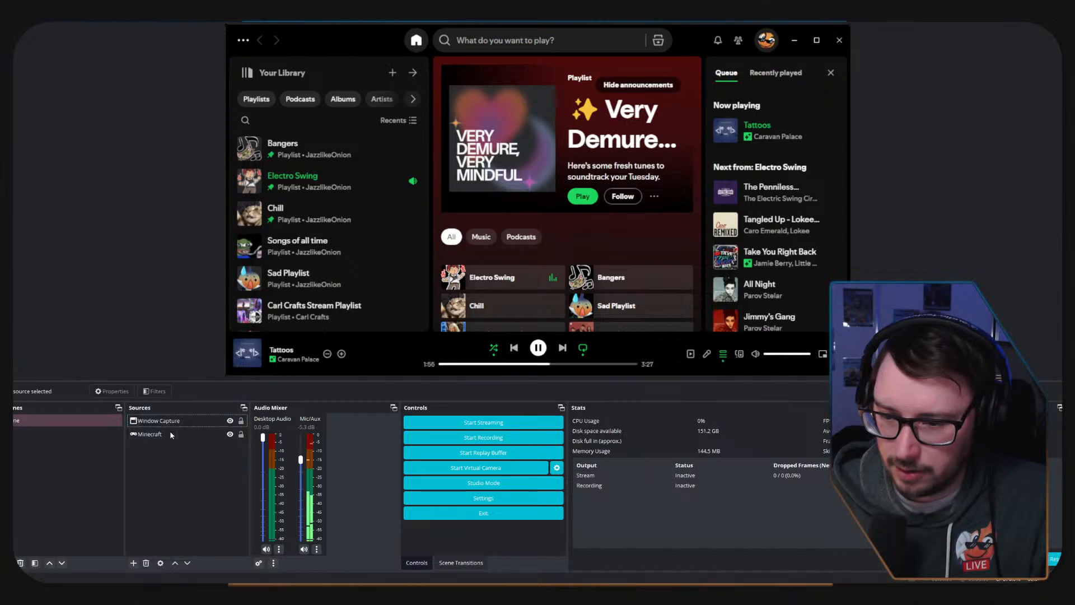
key(Return)
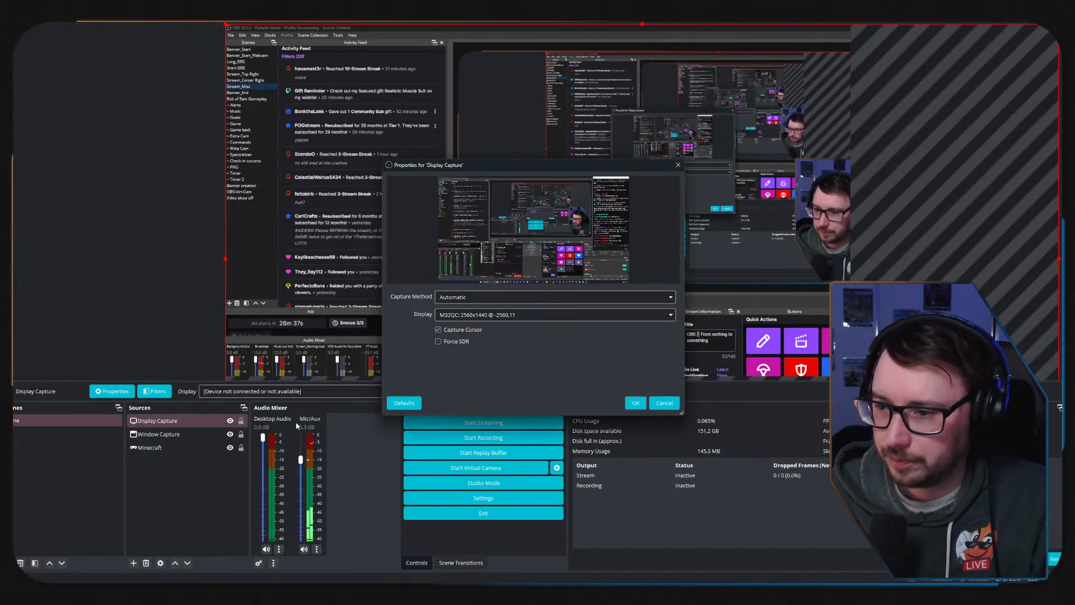
click(643, 405)
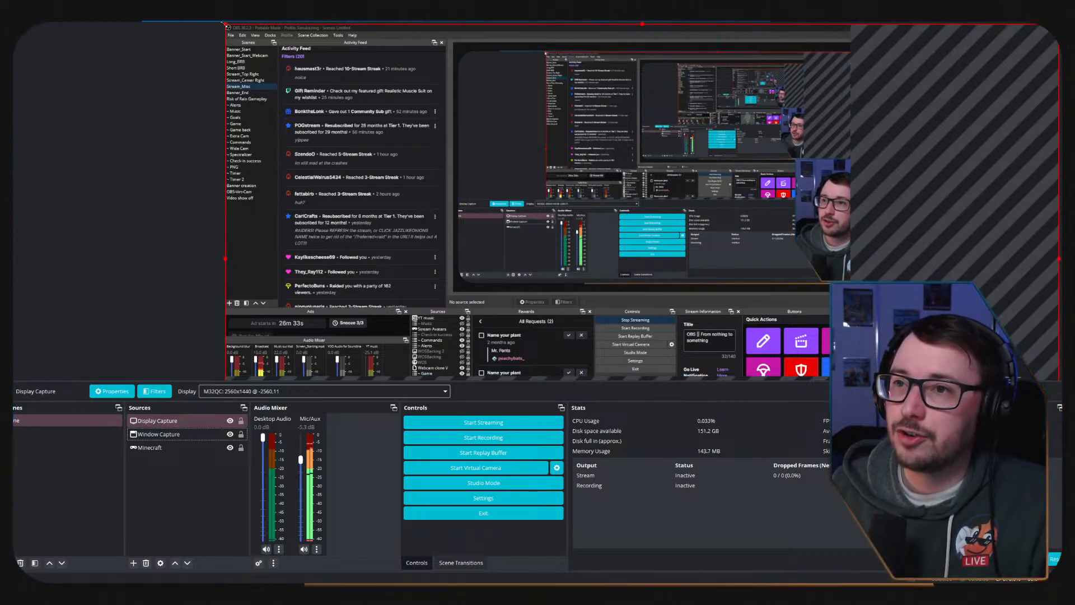
drag(226, 25, 351, 90)
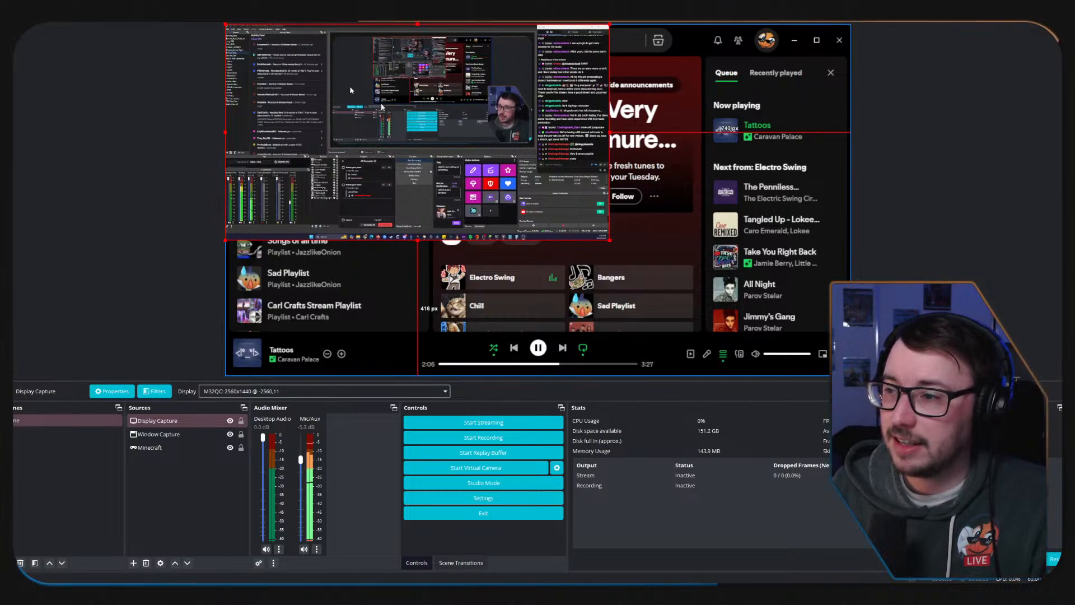
drag(609, 240, 850, 375)
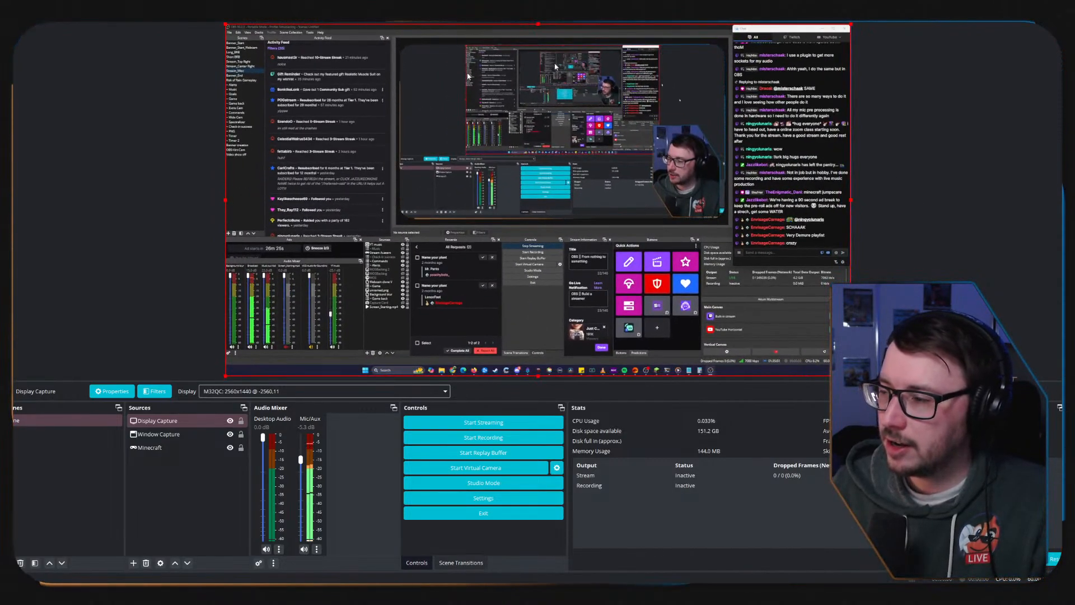
Move the Display Capture source to the end of the source order and delete the Minecraft source.
click(227, 421)
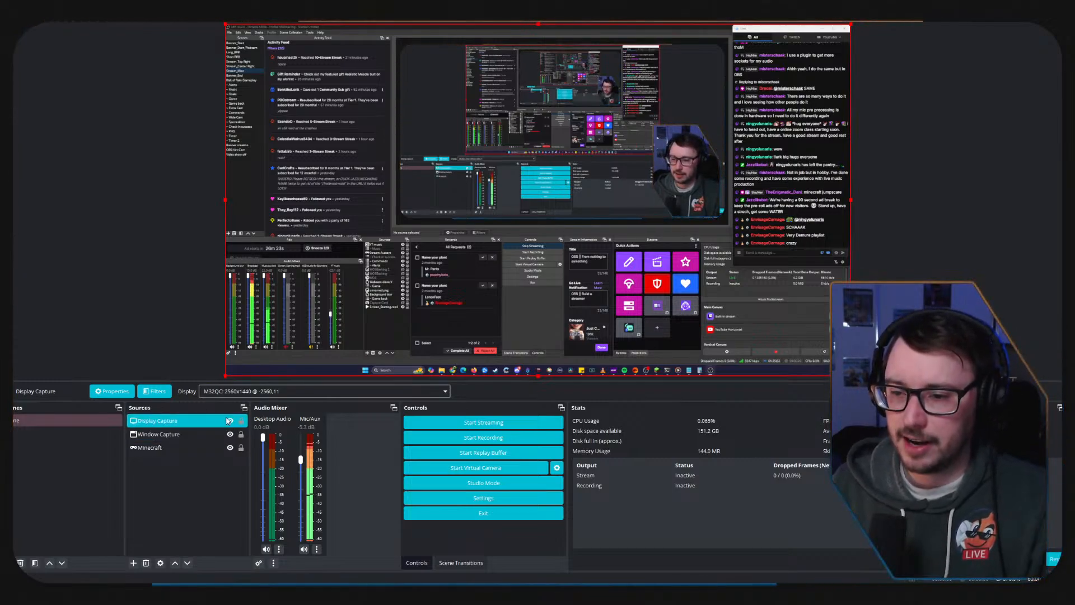
drag(187, 421, 186, 448)
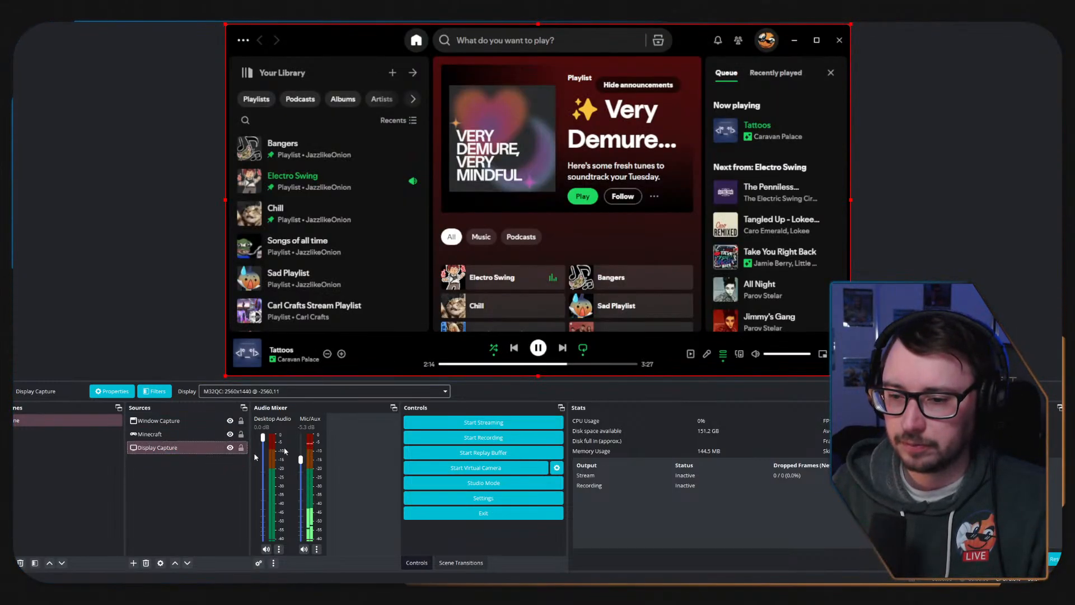
click(156, 435)
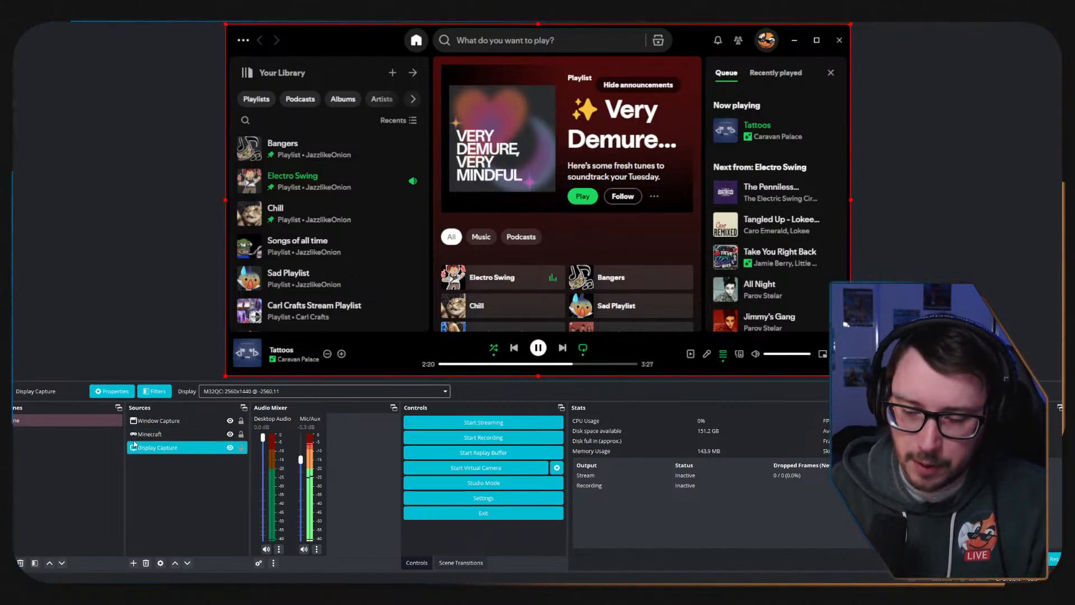
click(150, 436)
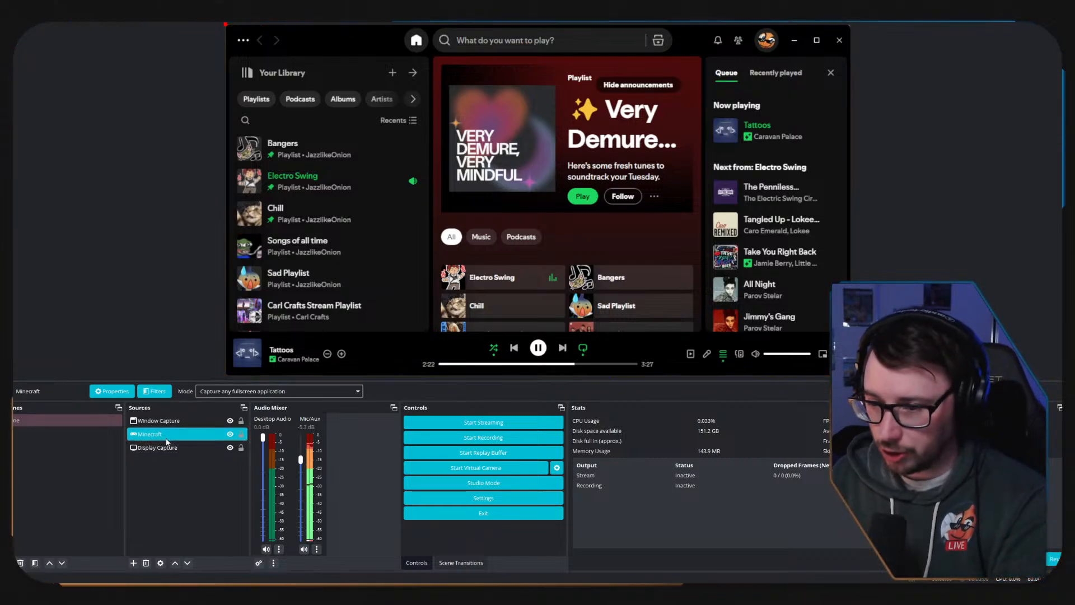
key(Delete)
key(Return)
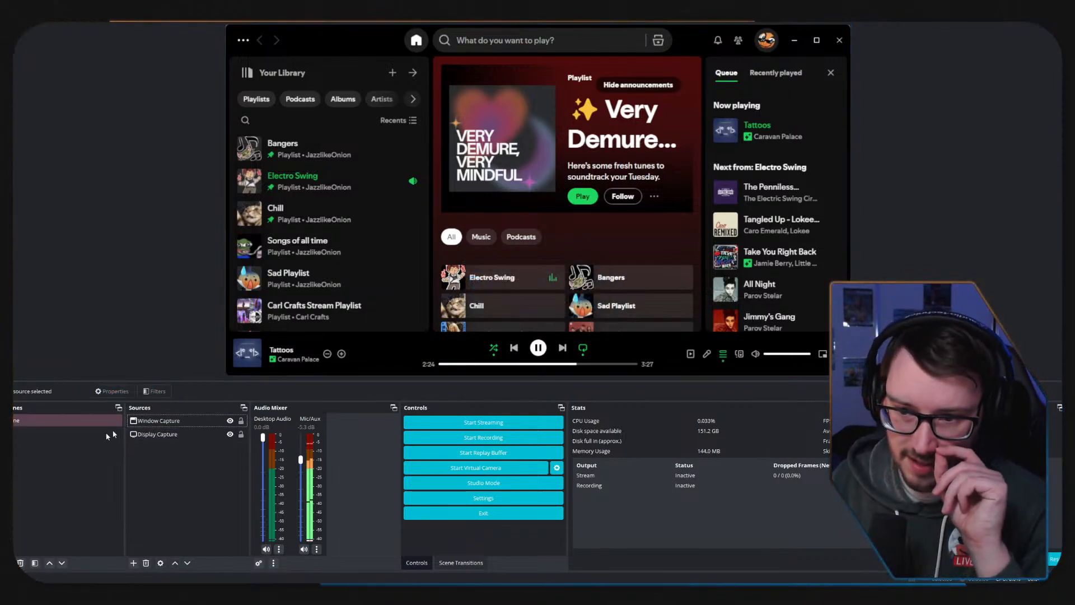
Hide and show the Window Capture source again, and review the effect filters offered for it.
click(231, 421)
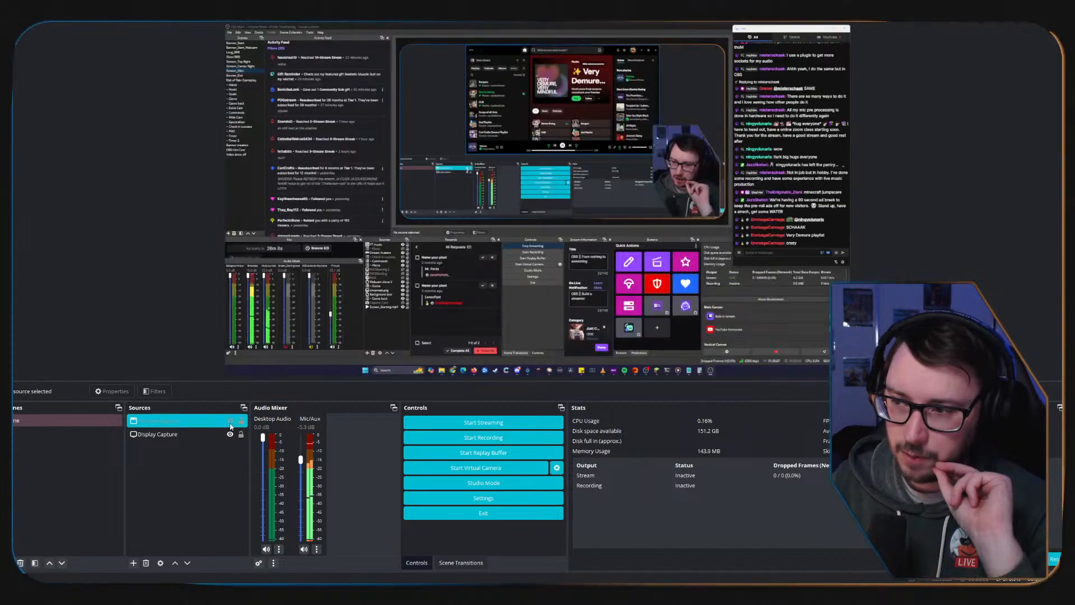
click(231, 421)
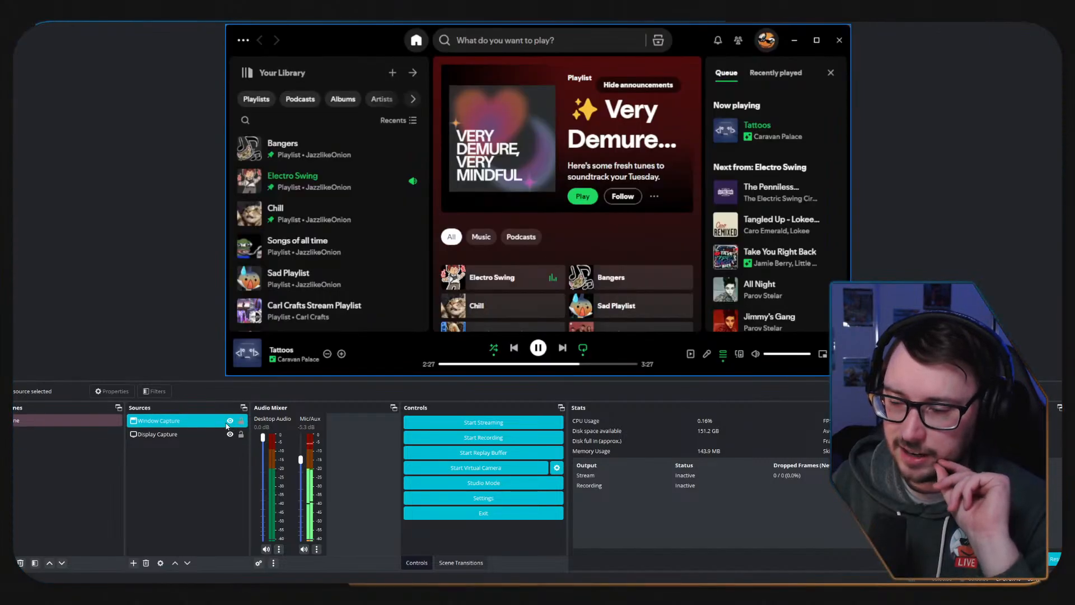
click(142, 421)
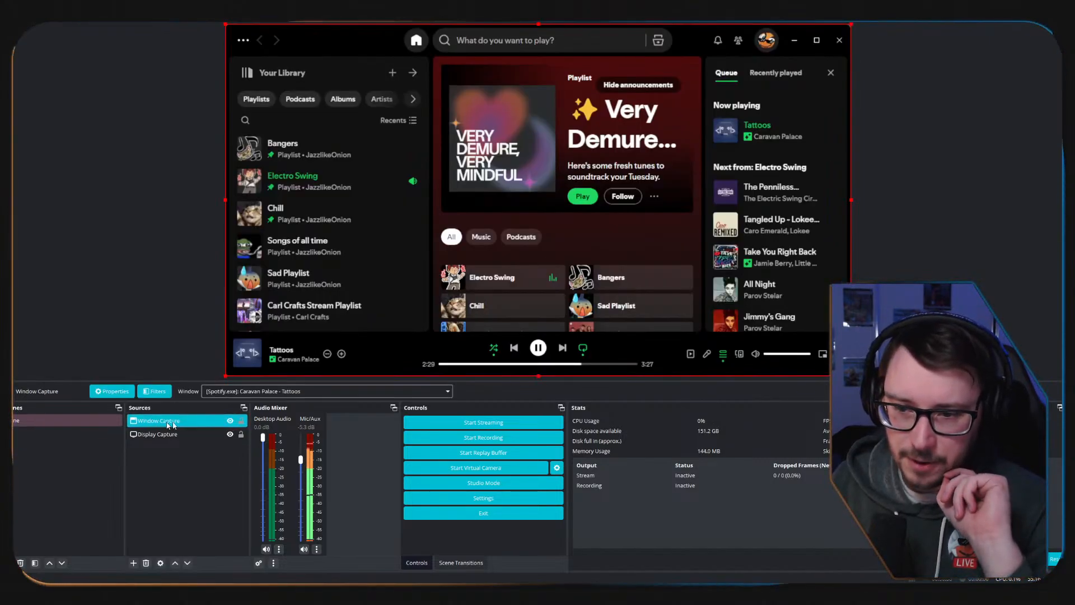
click(158, 393)
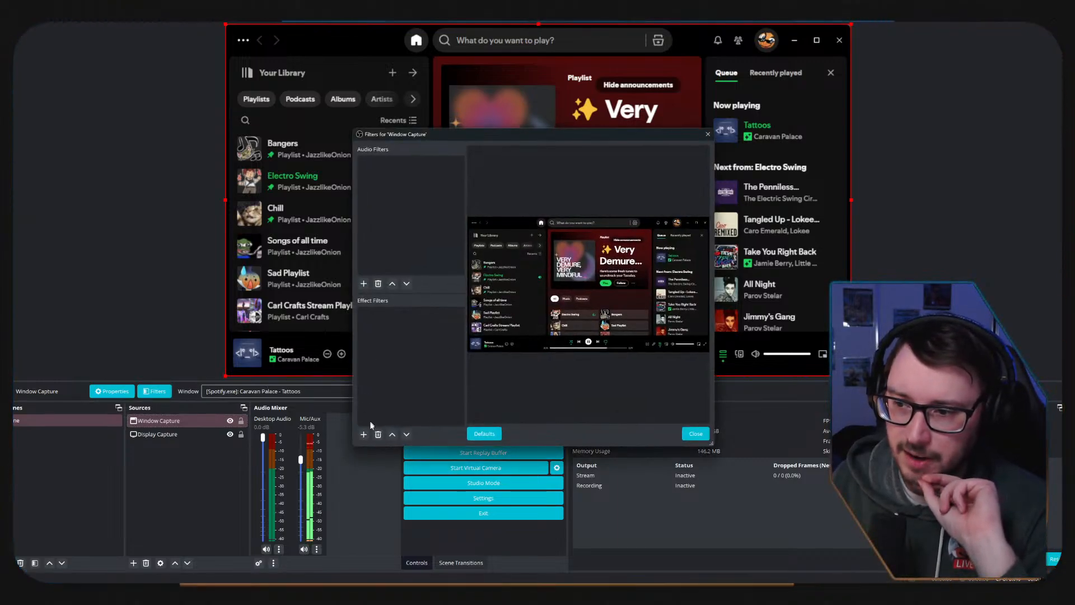
click(364, 435)
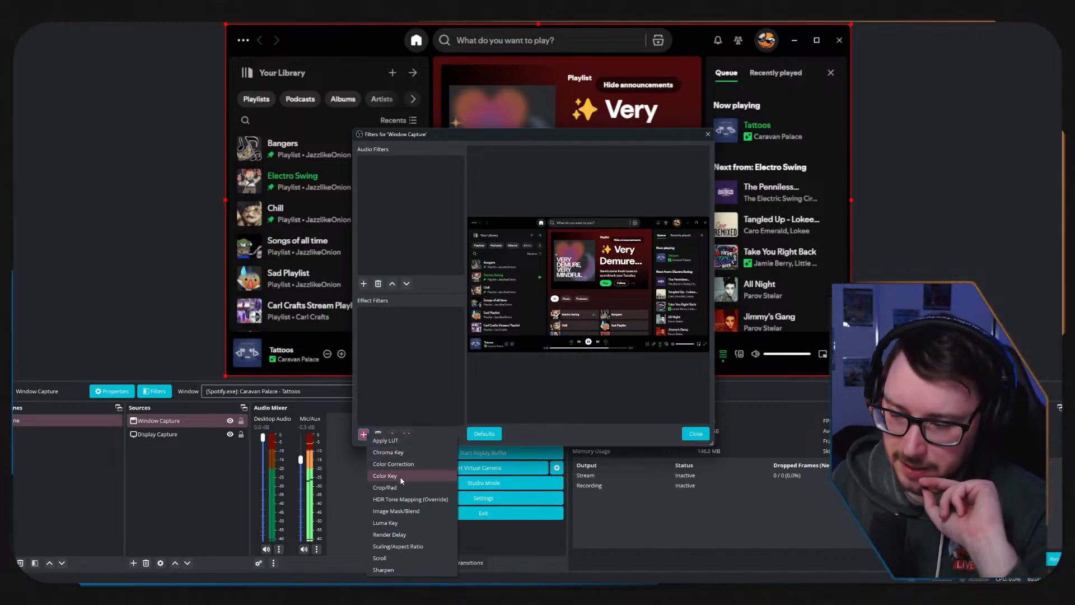
click(695, 434)
click(695, 434)
Hide the Window Capture source, and list the effect filters available for the webcam source in the streaming OBS instance.
click(230, 421)
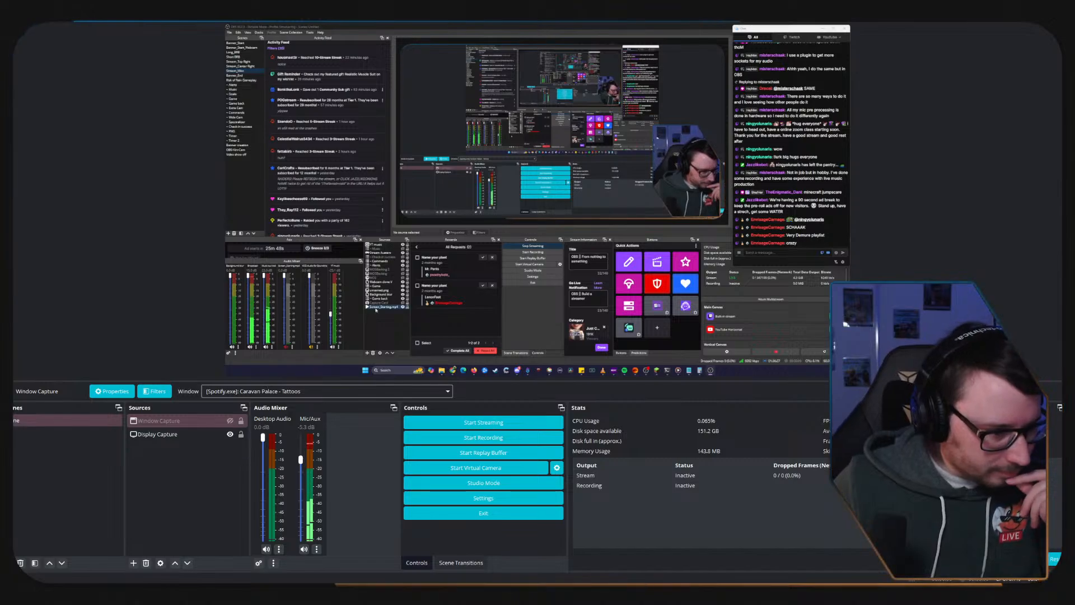
click(381, 282)
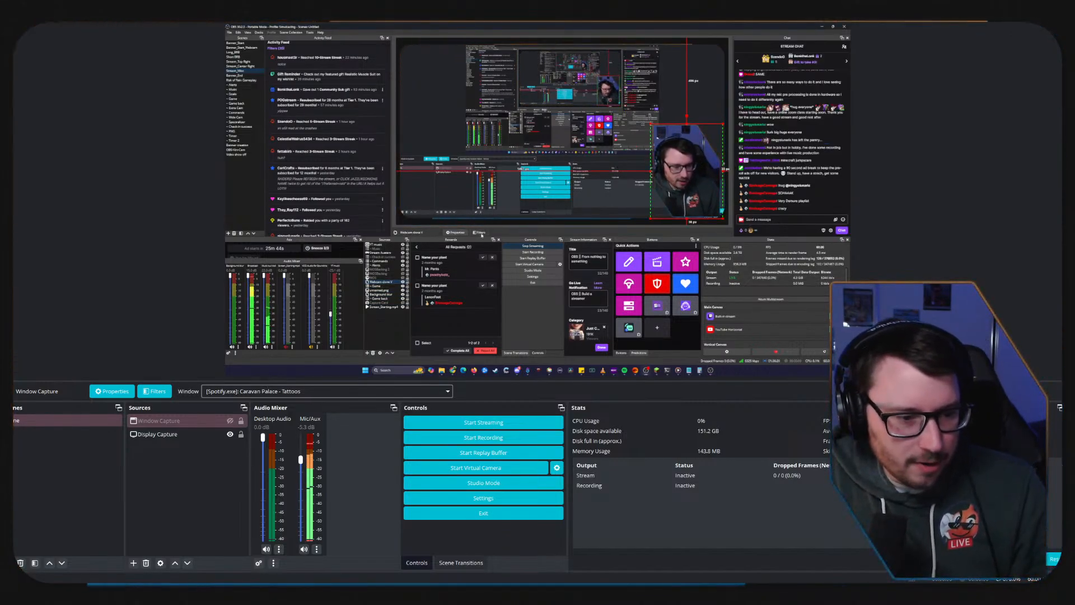
click(481, 233)
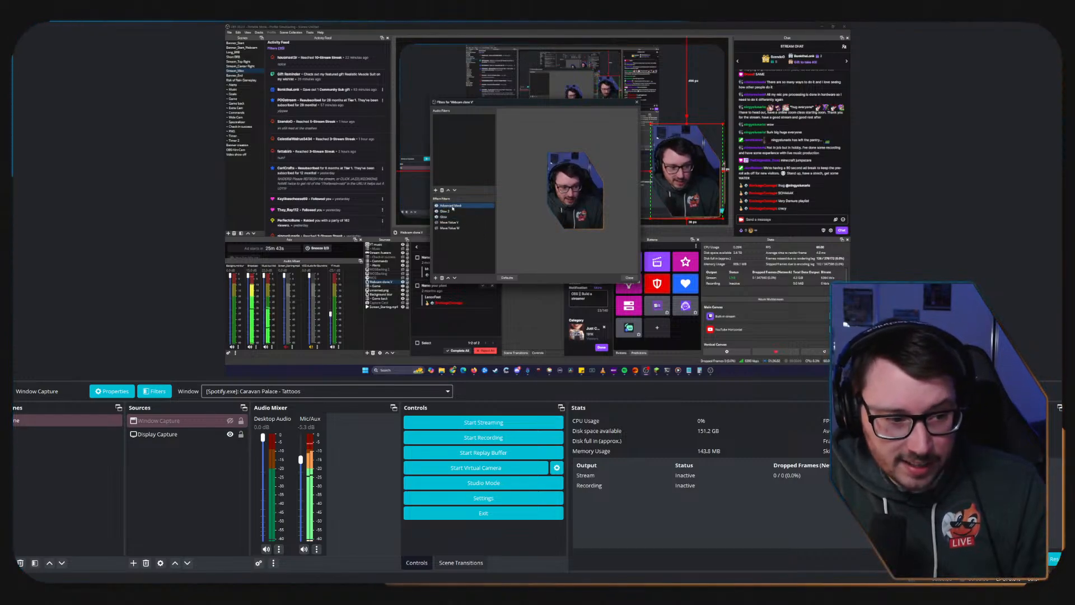
click(437, 278)
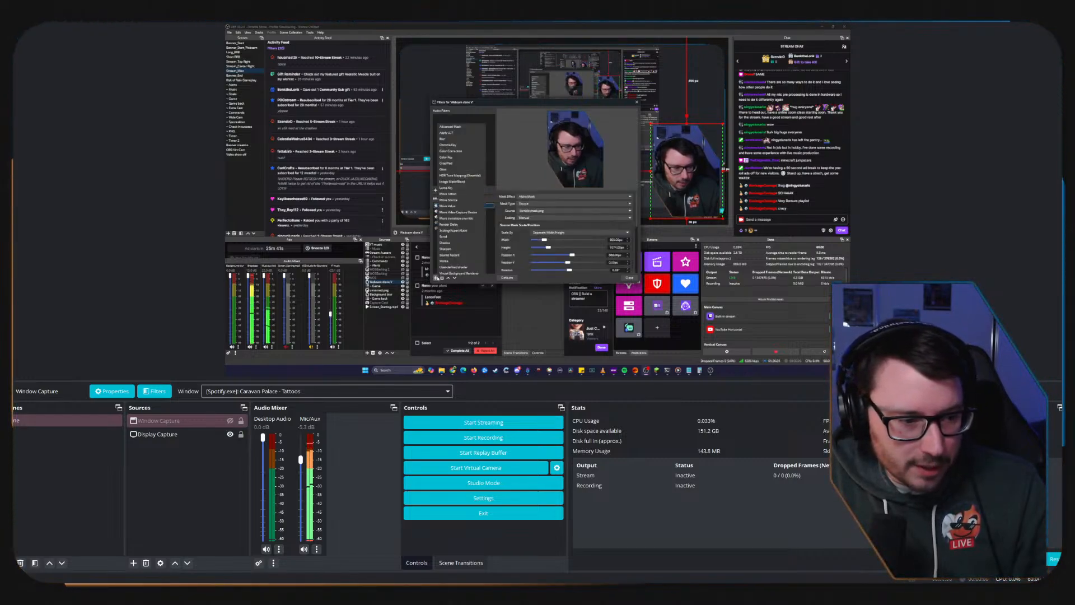
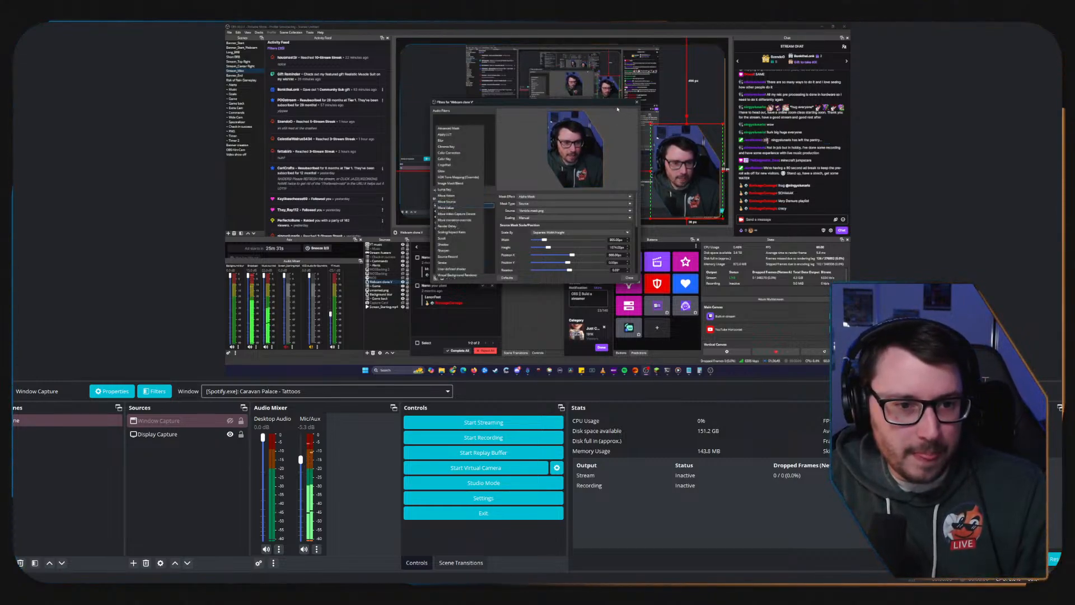
Close the webcam's filters window, and delete the Display Capture and Window Capture sources from the scene.
click(634, 104)
click(634, 104)
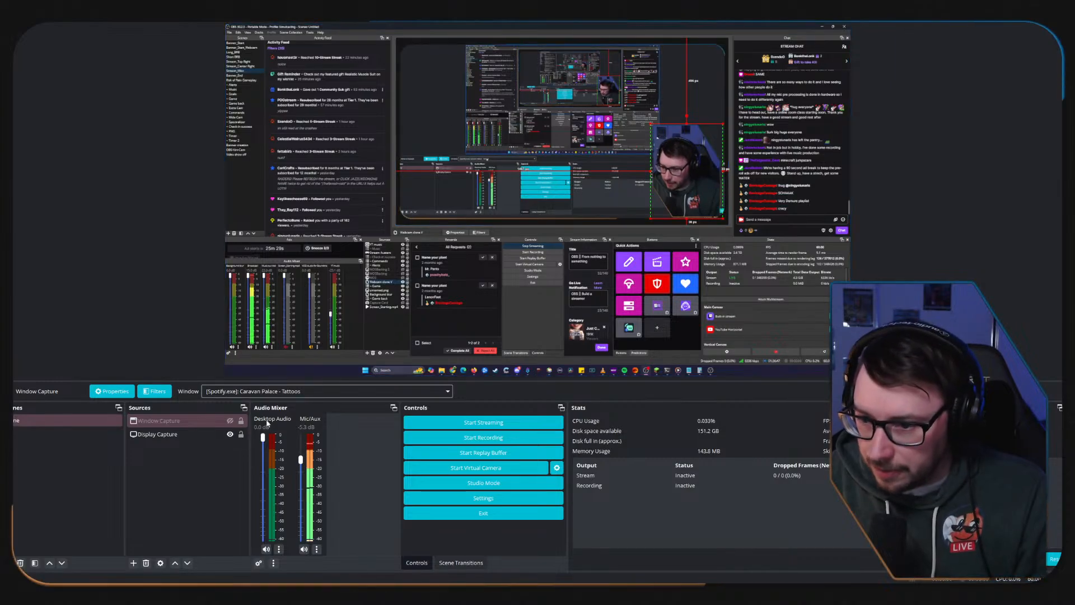
click(240, 435)
click(180, 434)
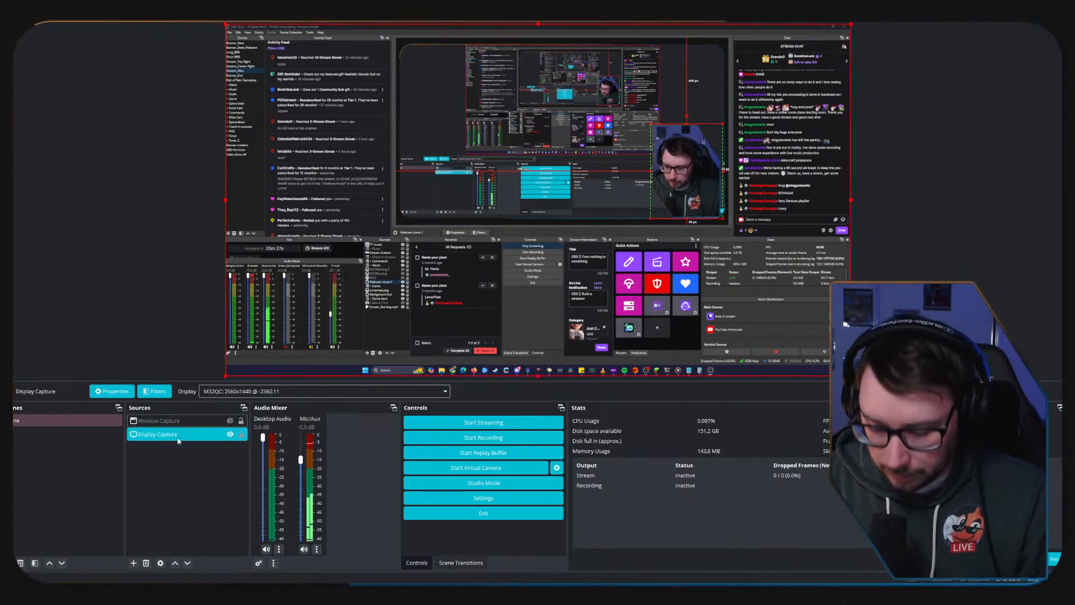
key(Delete)
key(Return)
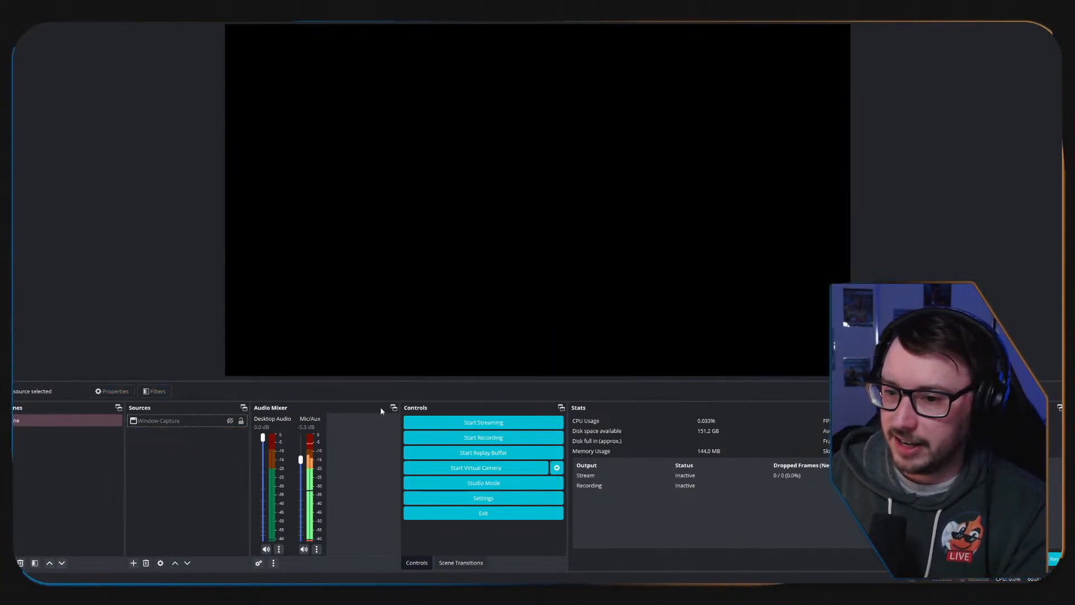
click(169, 419)
key(Delete)
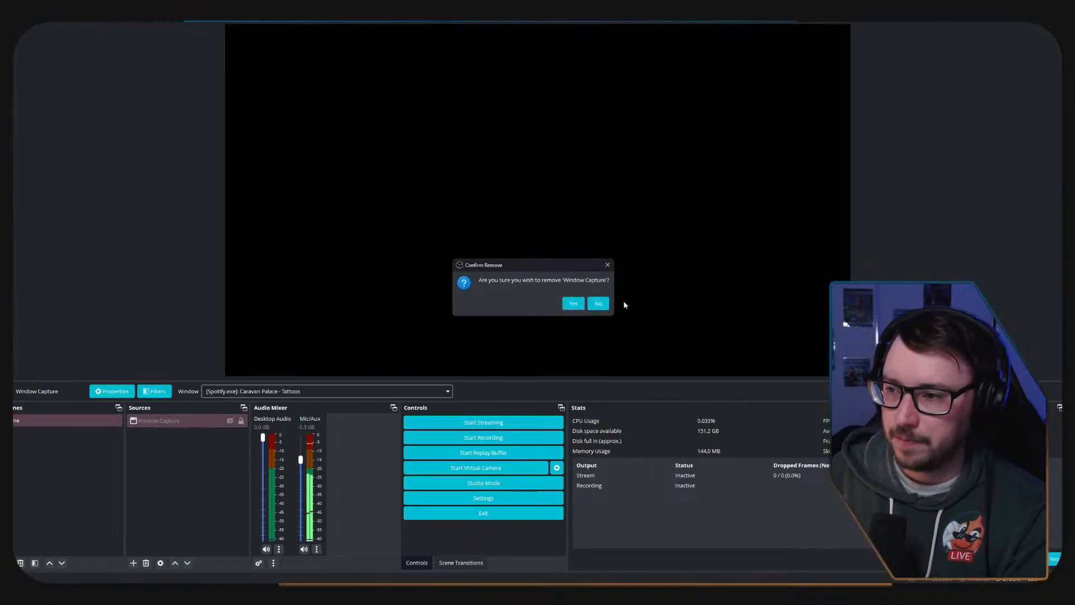
click(572, 304)
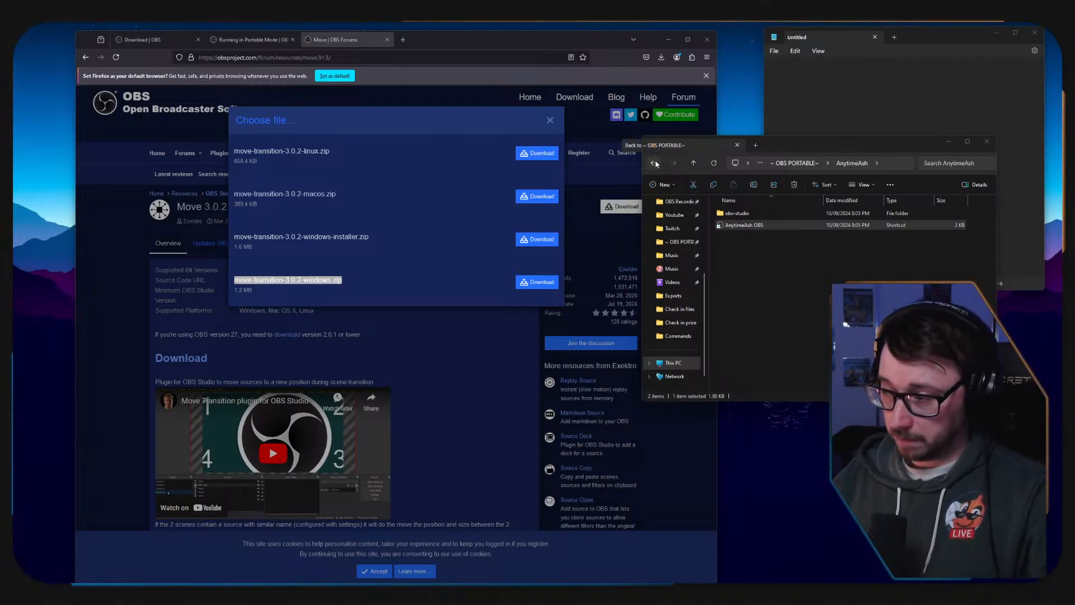
Compare the Windows installer download of the Move plugin with the move-transition-3.0.2-windows.zip download.
click(238, 238)
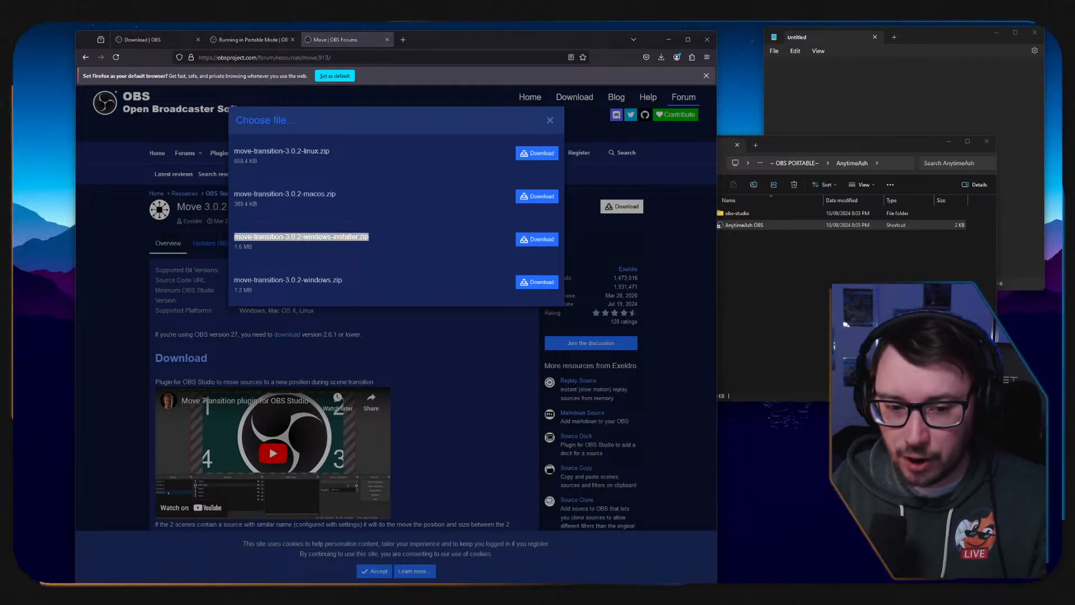
click(372, 260)
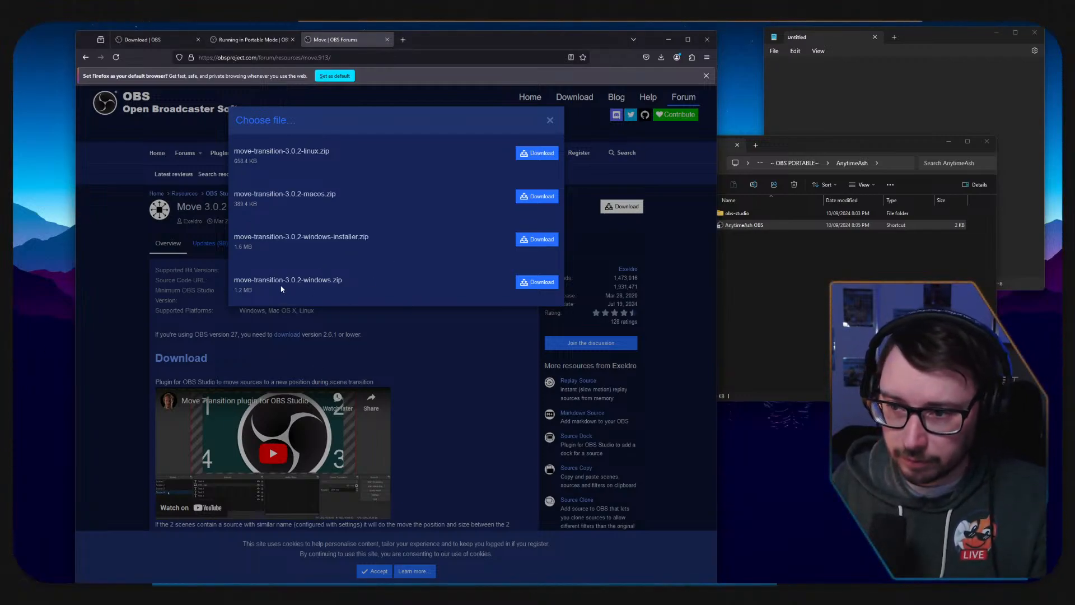
triple_click(247, 279)
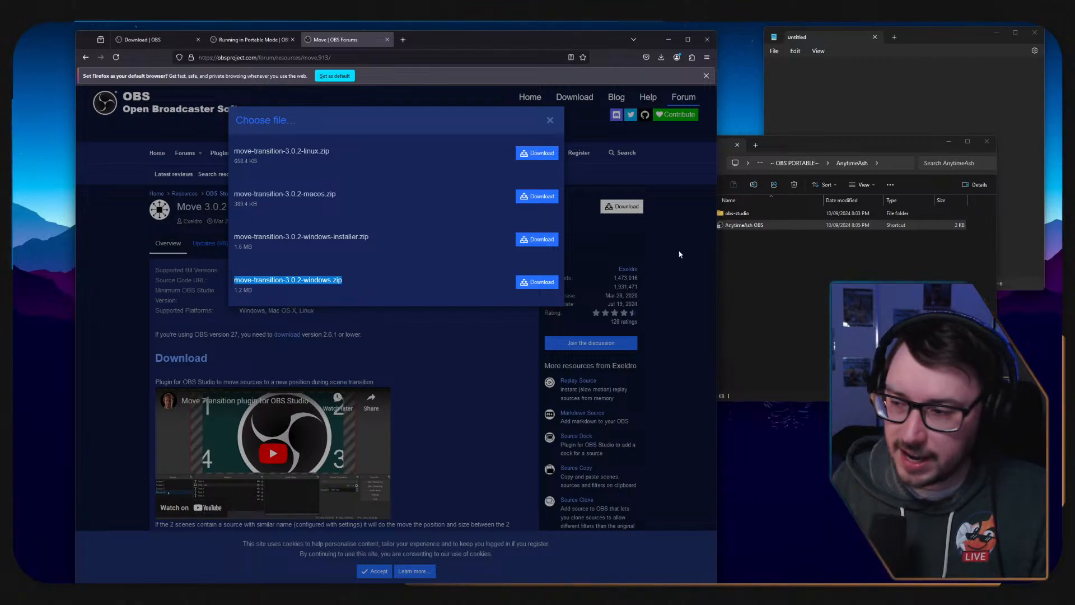
Go up to the ~ OBS PORTABLE~ folder and open the move-transition-3.0.2-windows archive.
click(776, 268)
click(811, 162)
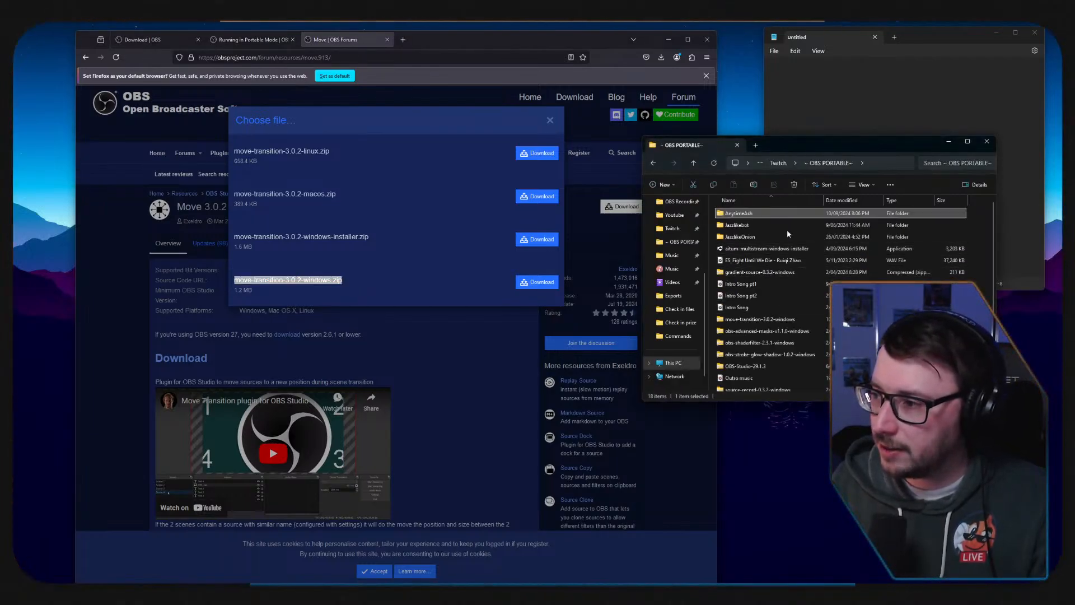
drag(798, 149, 505, 171)
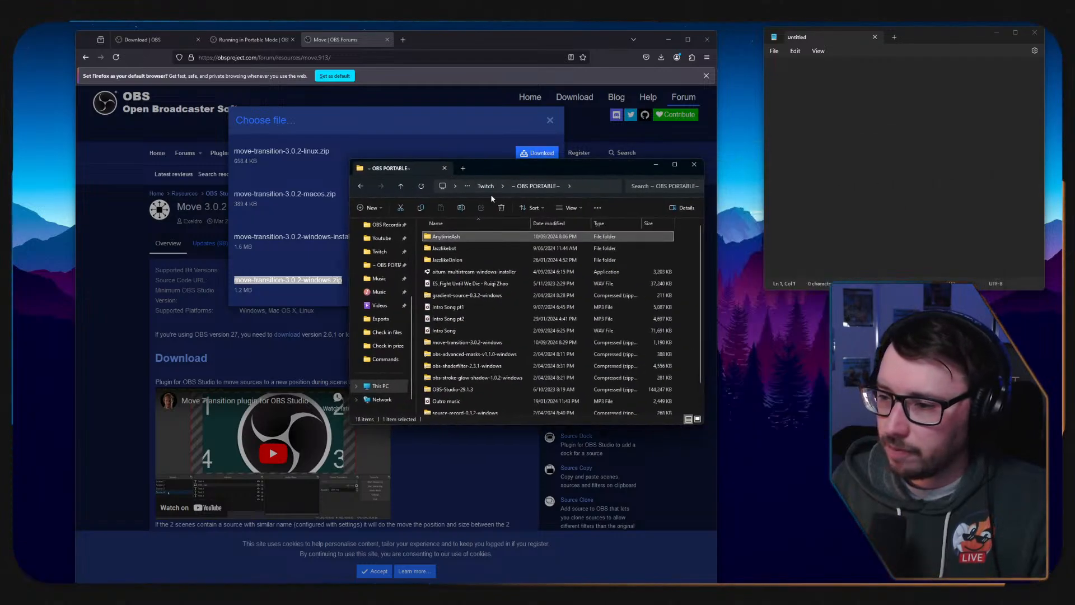
double_click(446, 345)
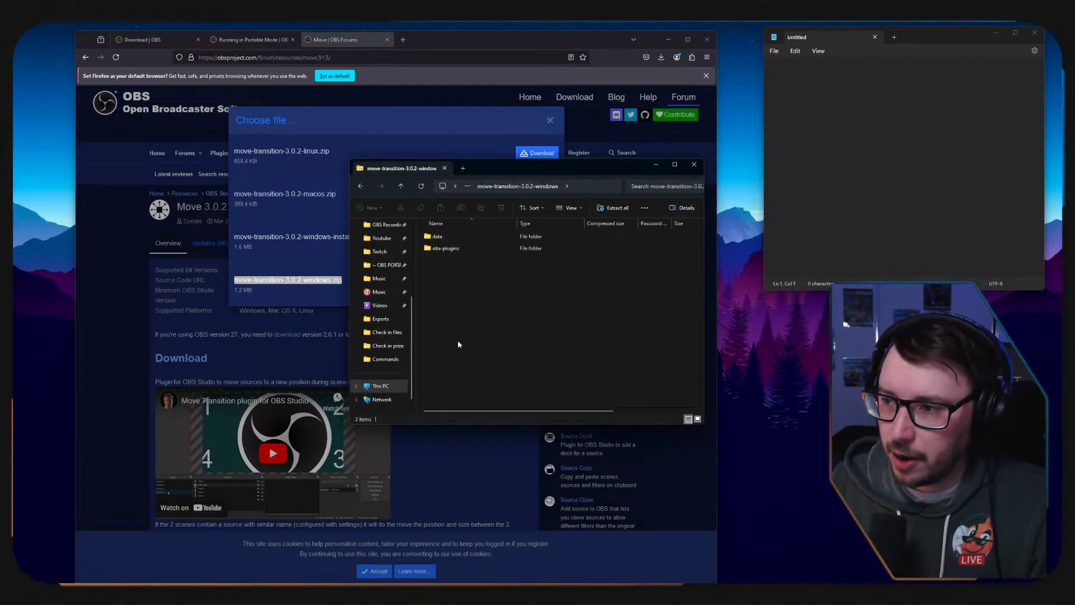
Copy the archive's data and obs-plugins folders into the obs-studio folder inside AnytimeAsh.
drag(463, 283, 426, 241)
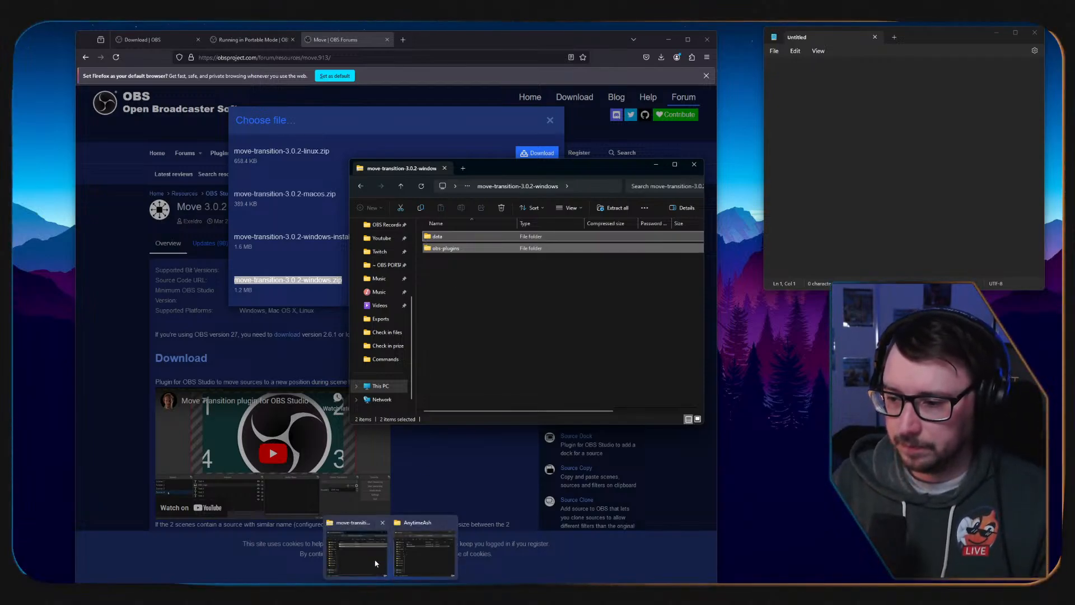
mouse_move(357, 558)
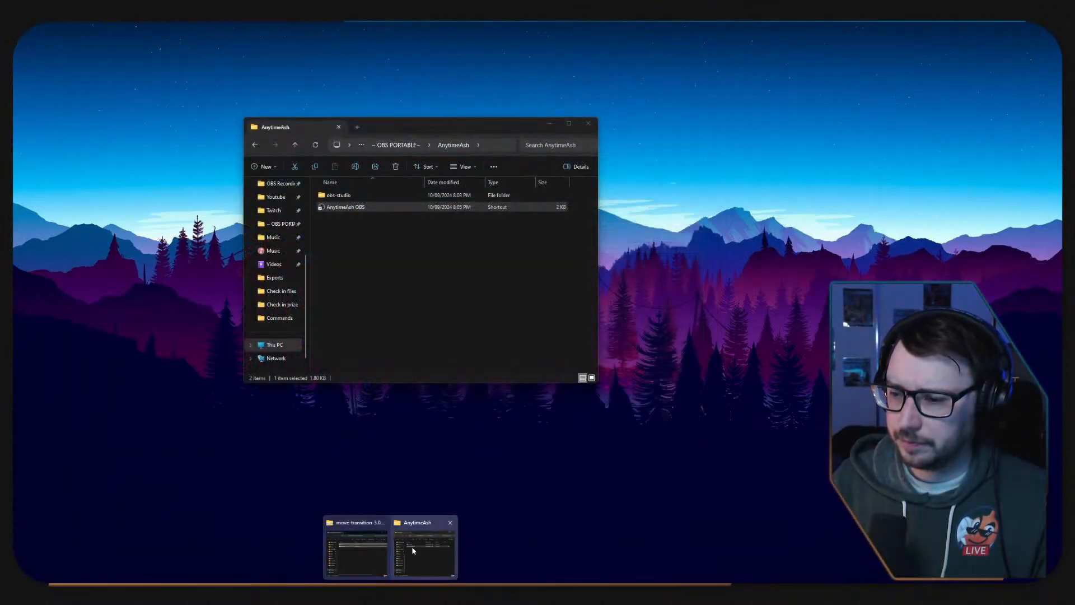
click(410, 547)
drag(408, 127, 168, 122)
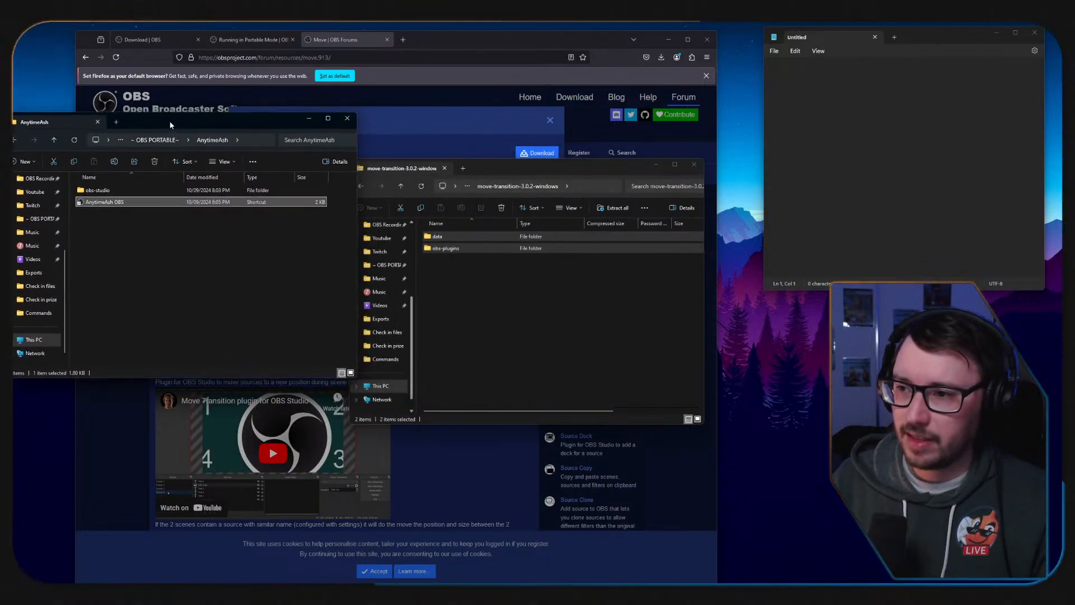
double_click(114, 191)
drag(556, 335, 114, 310)
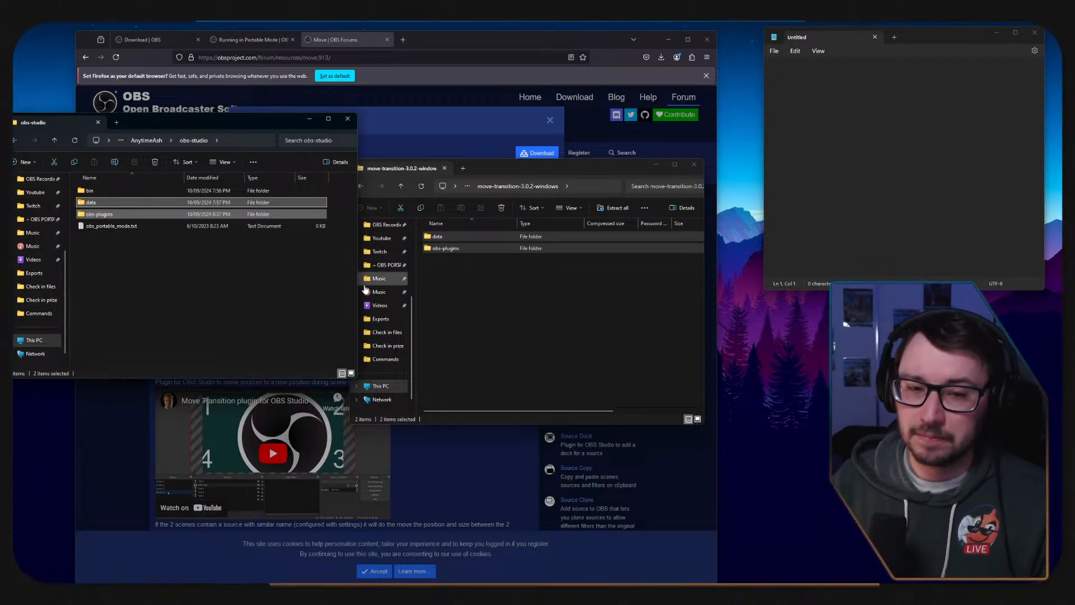
Return to the AnytimeAsh folder and launch the portable OBS from the AnytimeAsh OBS shortcut.
click(146, 140)
double_click(95, 203)
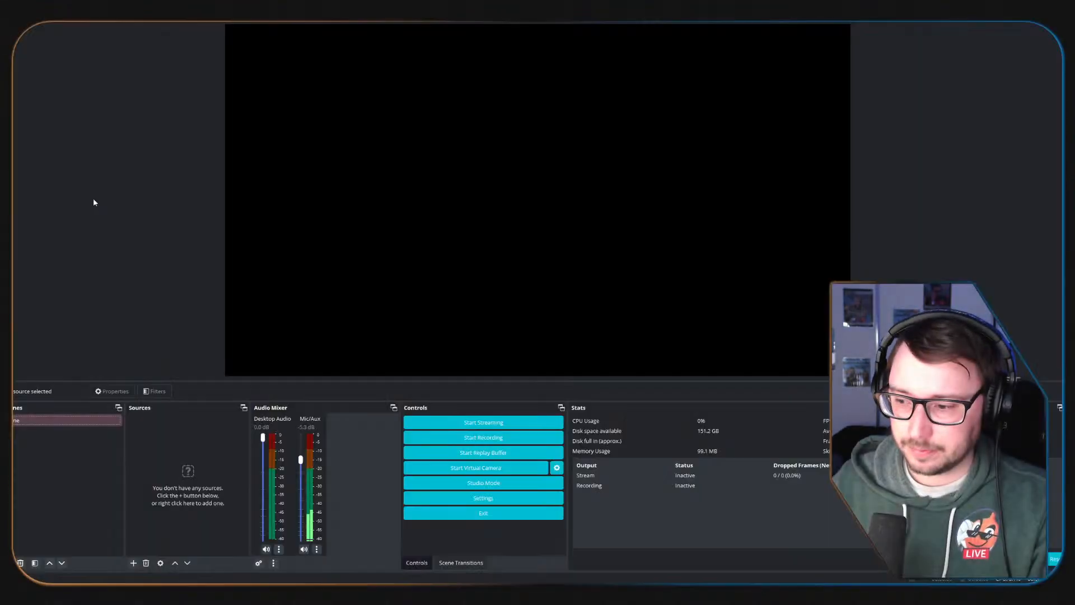
click(133, 563)
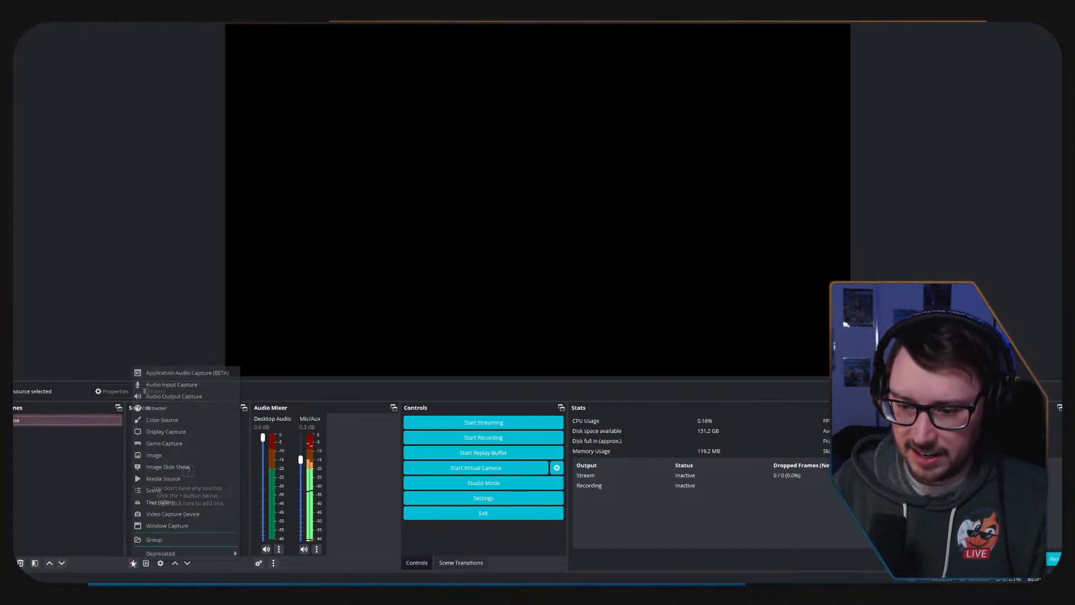
click(154, 408)
click(586, 347)
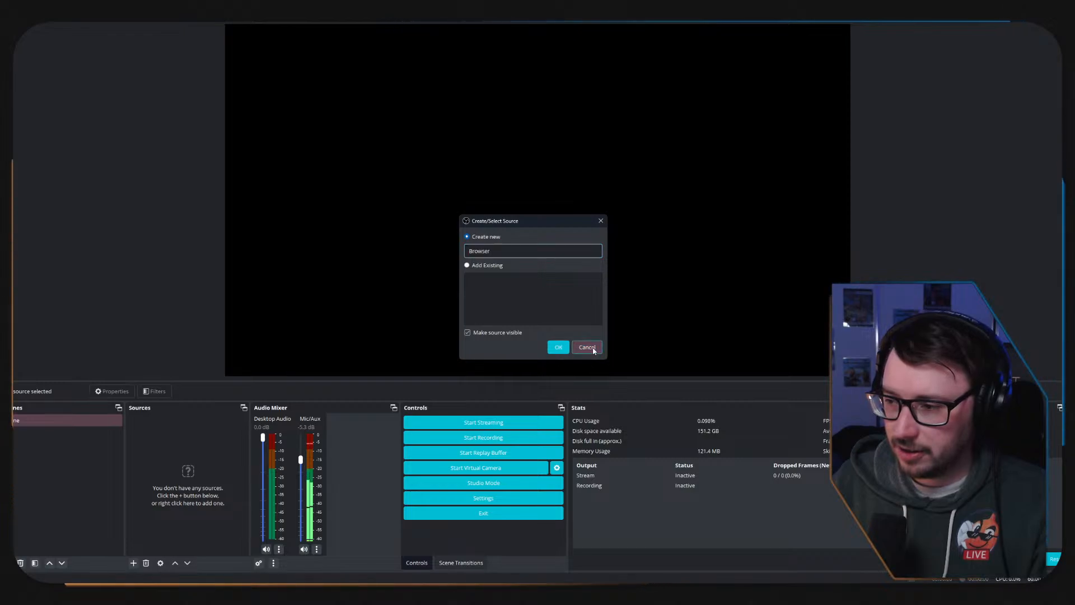
Add a new Window Capture source that captures the Google Chrome window showing Twitch.
right_click(173, 459)
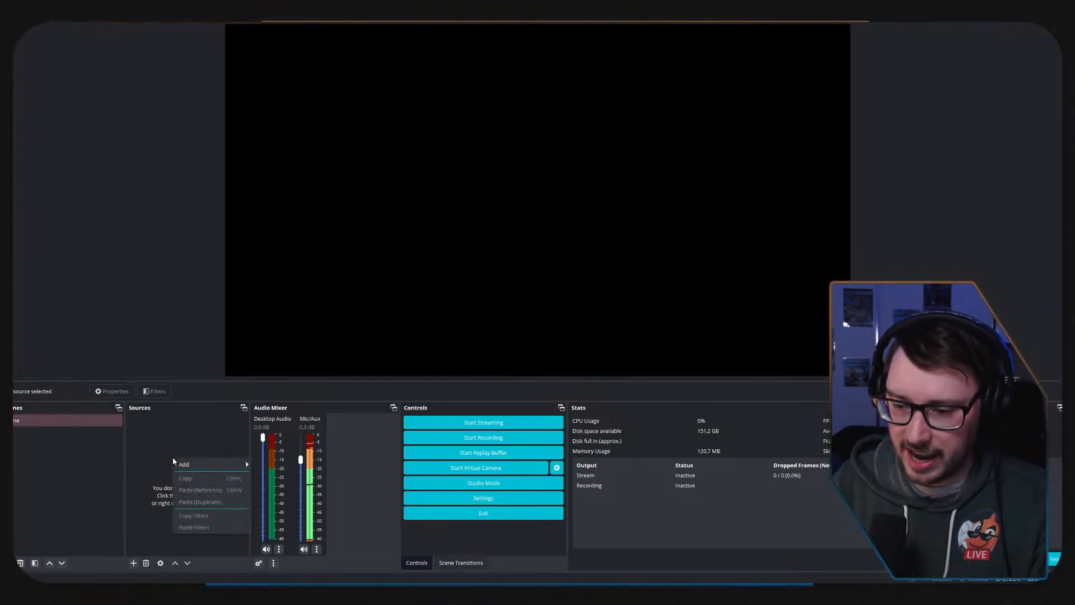
mouse_move(203, 465)
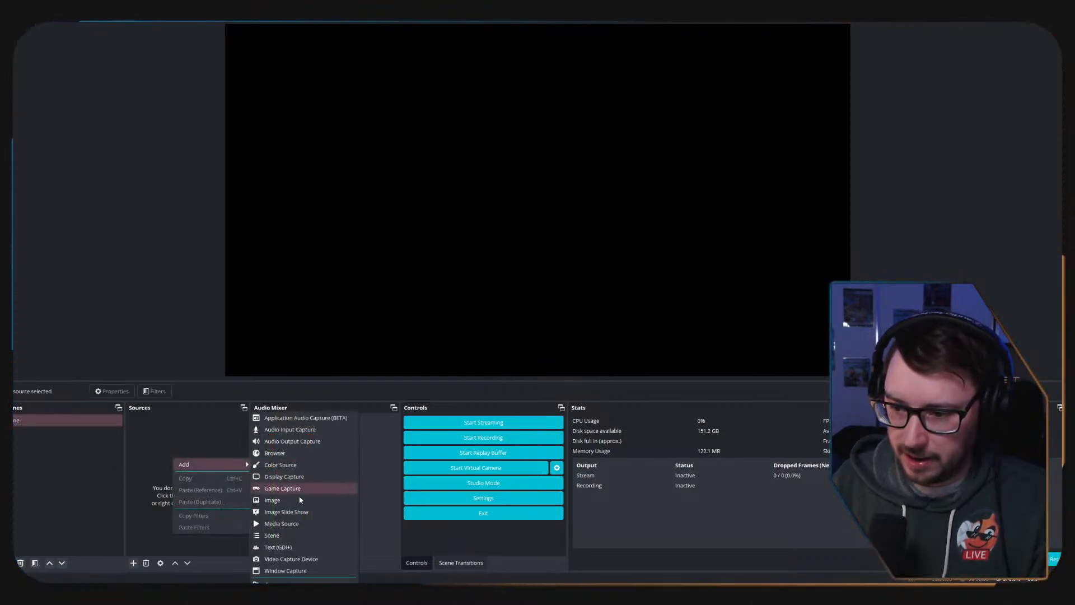
click(301, 571)
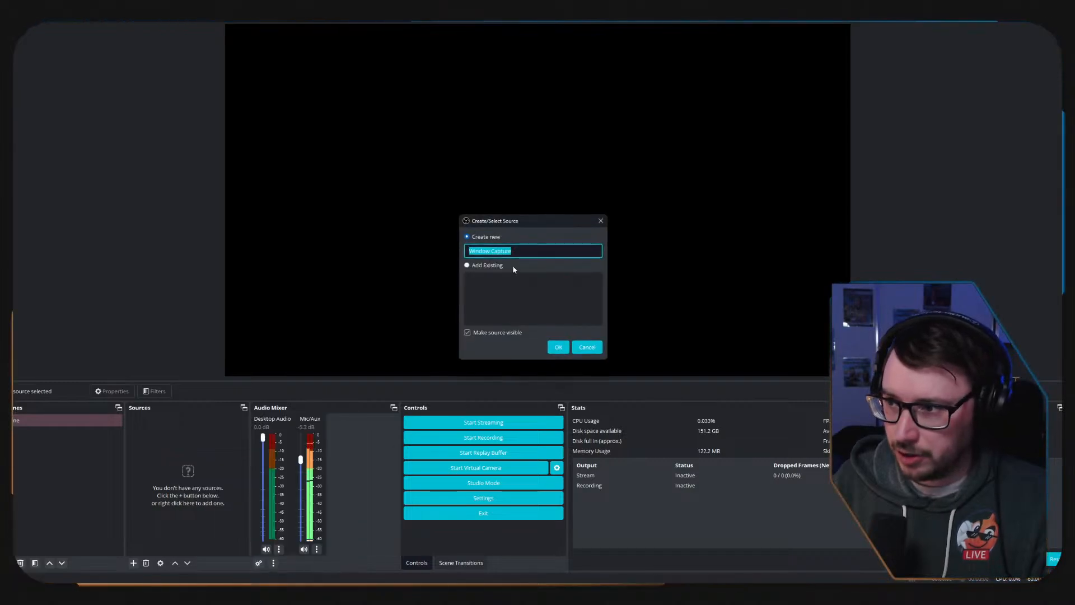
click(557, 346)
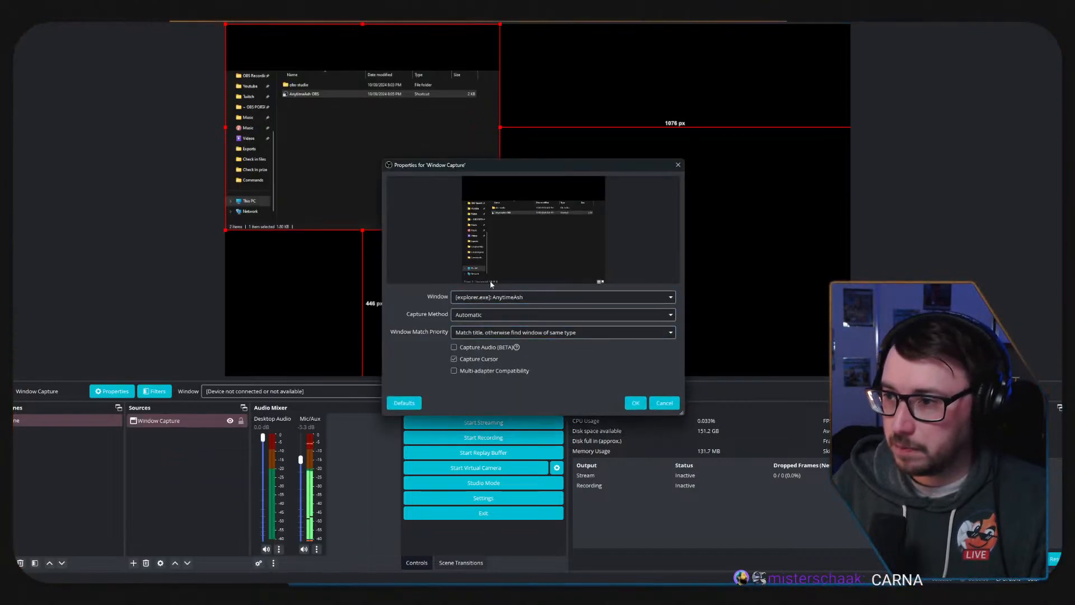
click(532, 297)
click(560, 307)
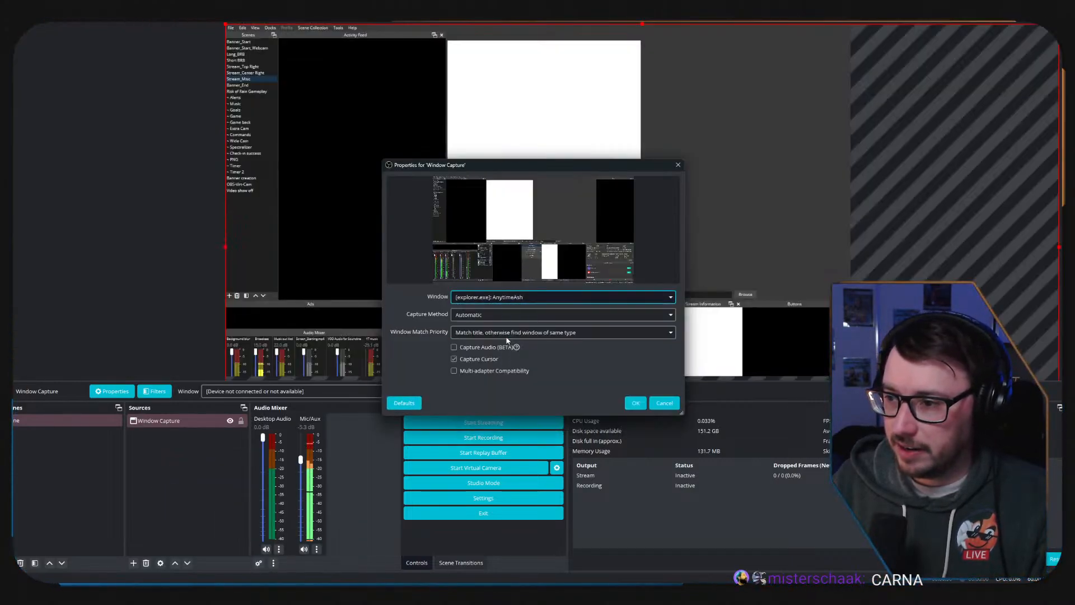
click(563, 303)
click(560, 348)
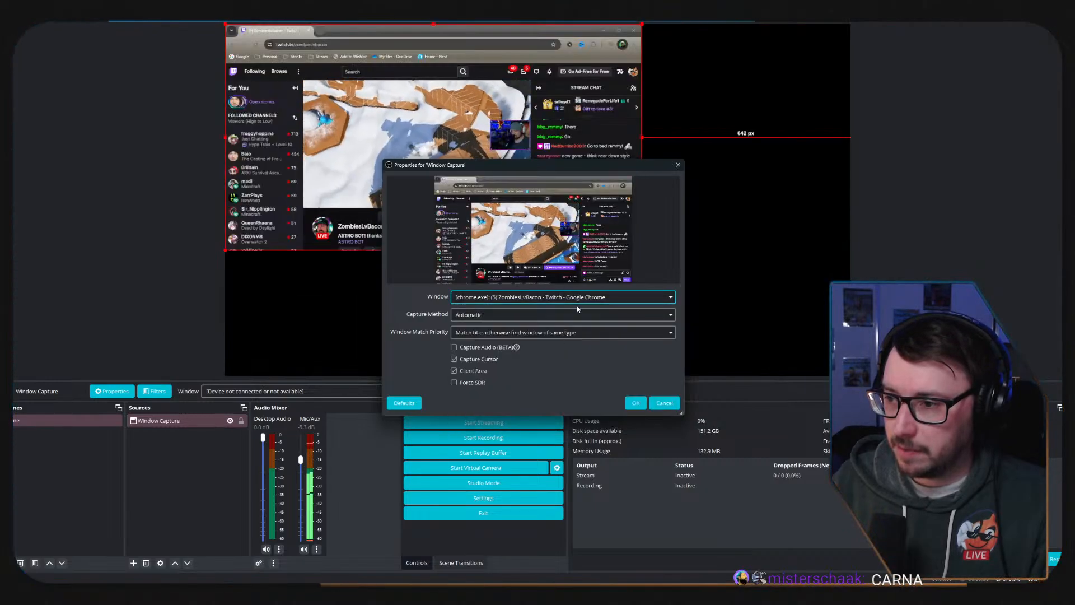
click(636, 403)
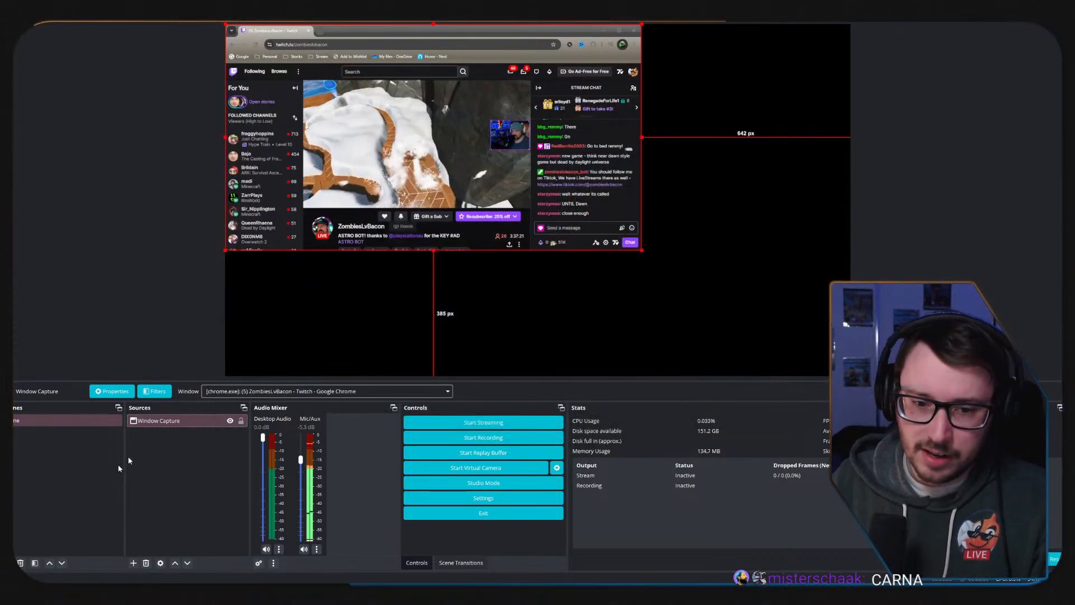
Review the effect filters available for the Window Capture source, checking for the Move plugin's filters.
click(166, 421)
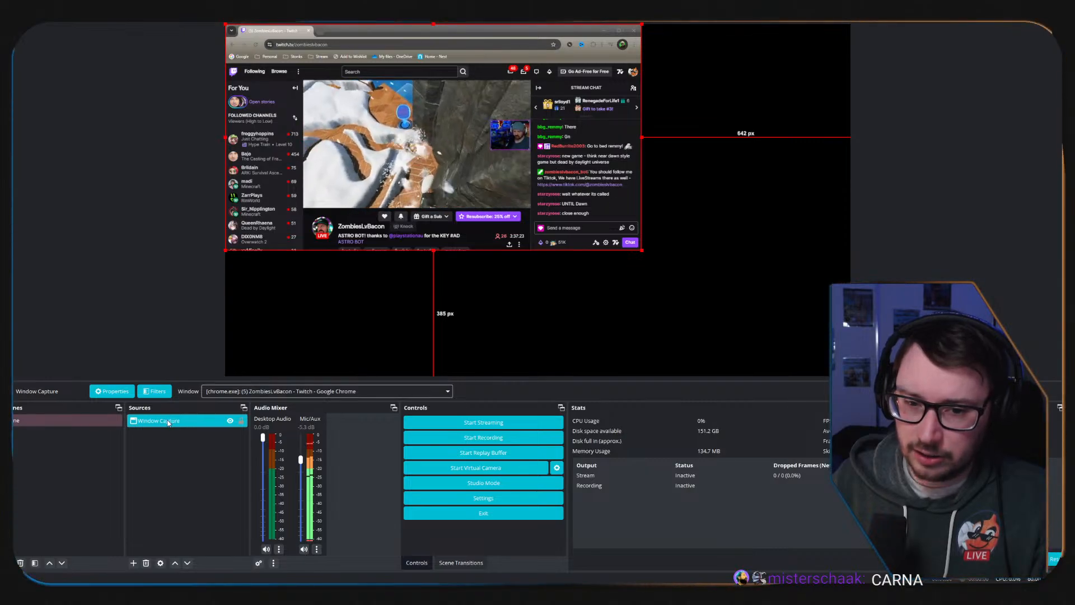
right_click(167, 423)
click(204, 403)
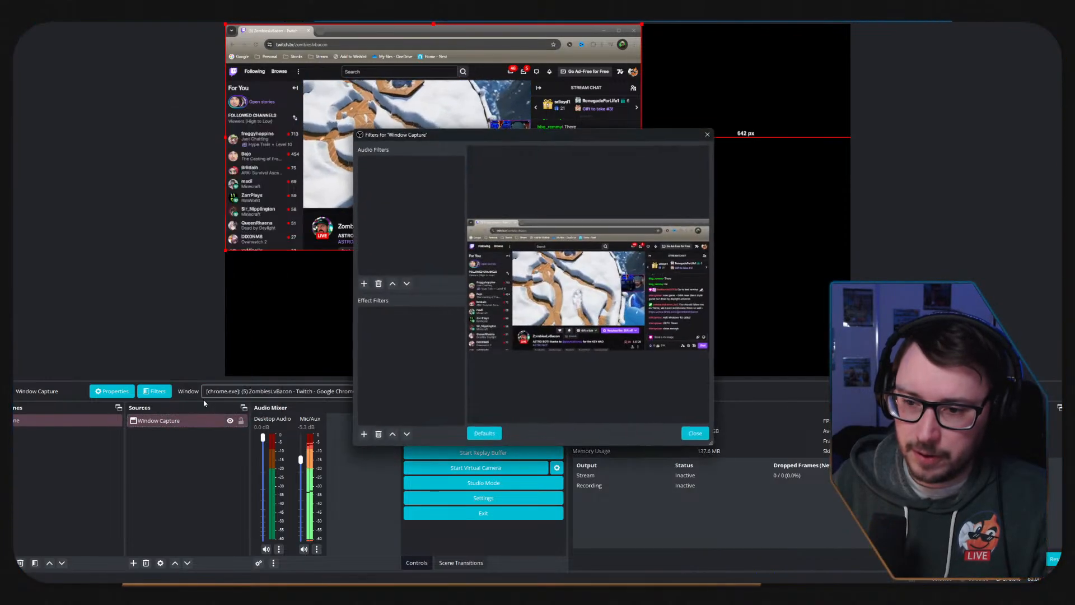
click(364, 435)
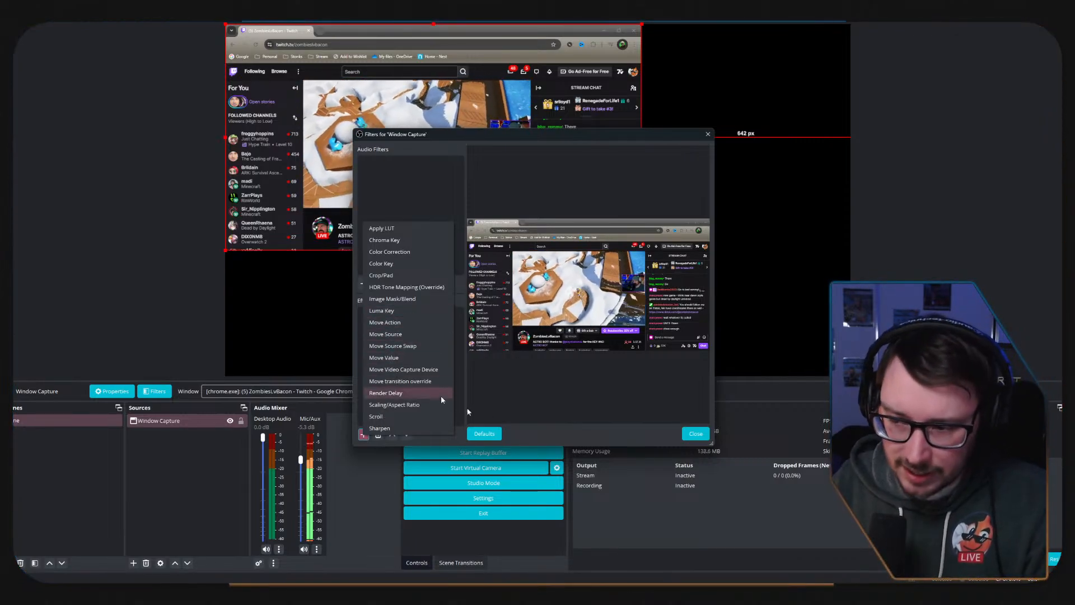
click(693, 432)
click(693, 433)
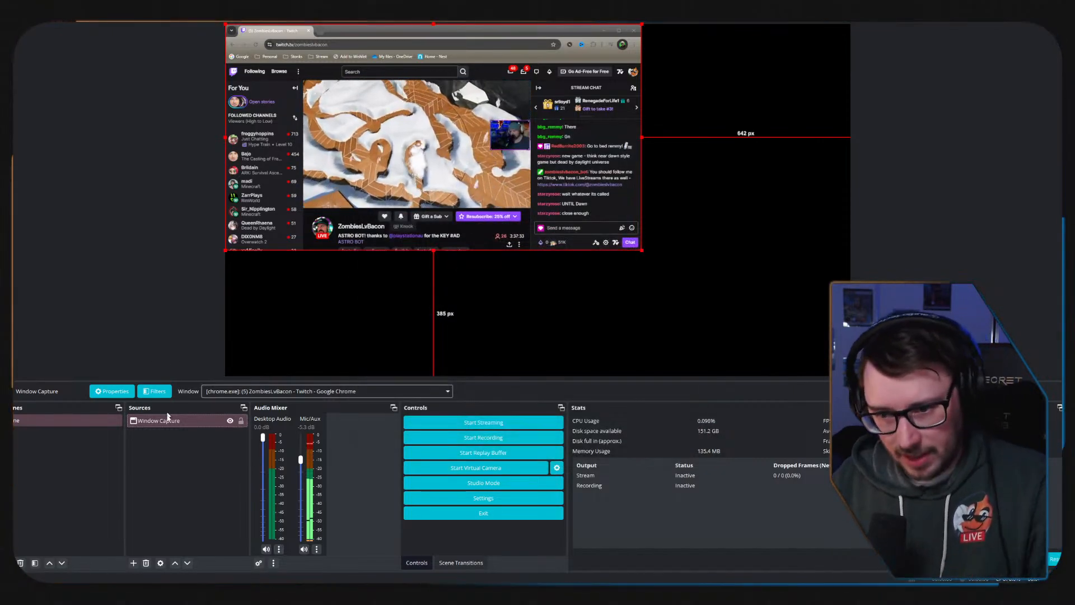
Delete the Window Capture source from the scene.
key(Delete)
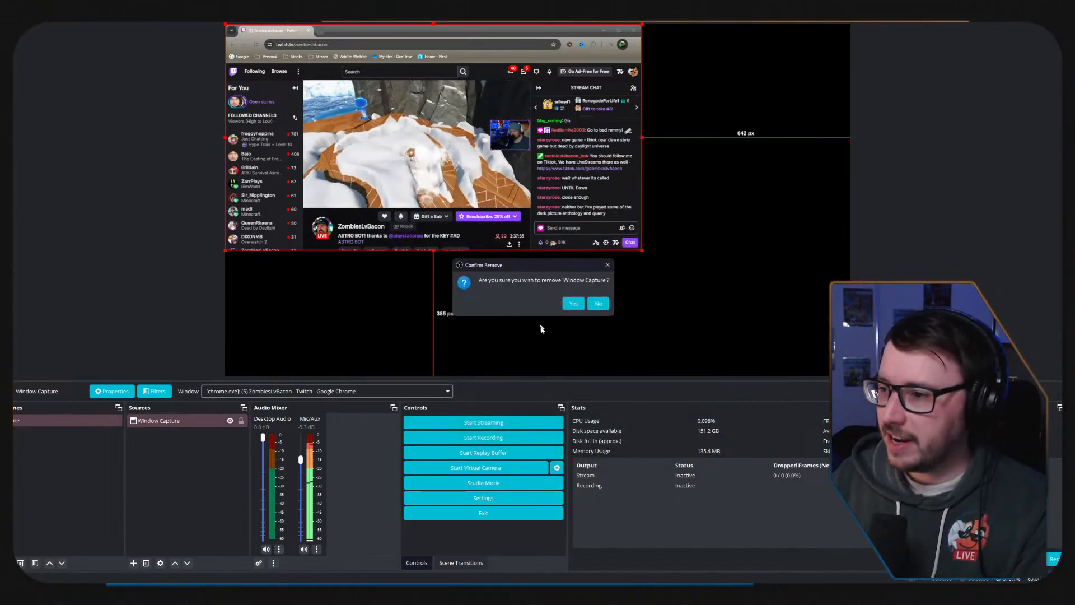
click(570, 303)
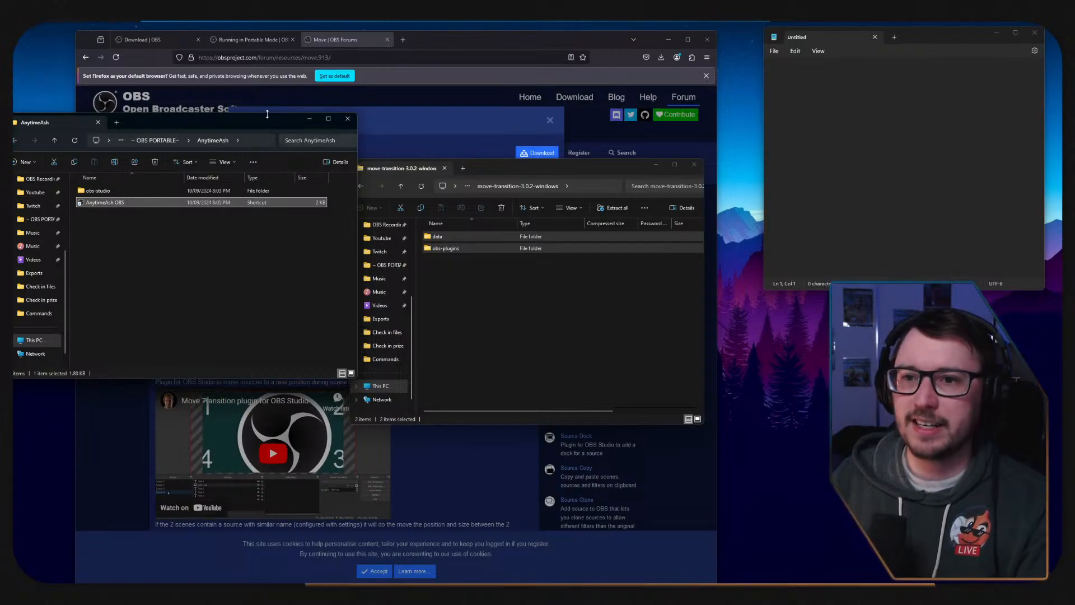
Arrange the AnytimeAsh and archive folder windows side by side, and go back from the archive to the ~ OBS PORTABLE~ folder.
drag(503, 164, 722, 230)
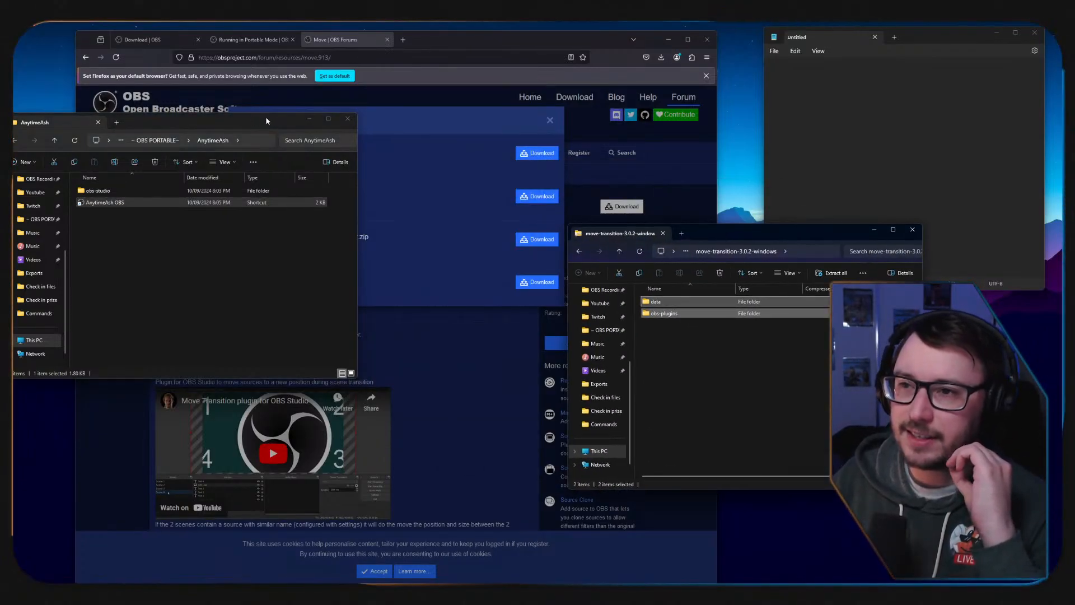
drag(268, 119, 462, 190)
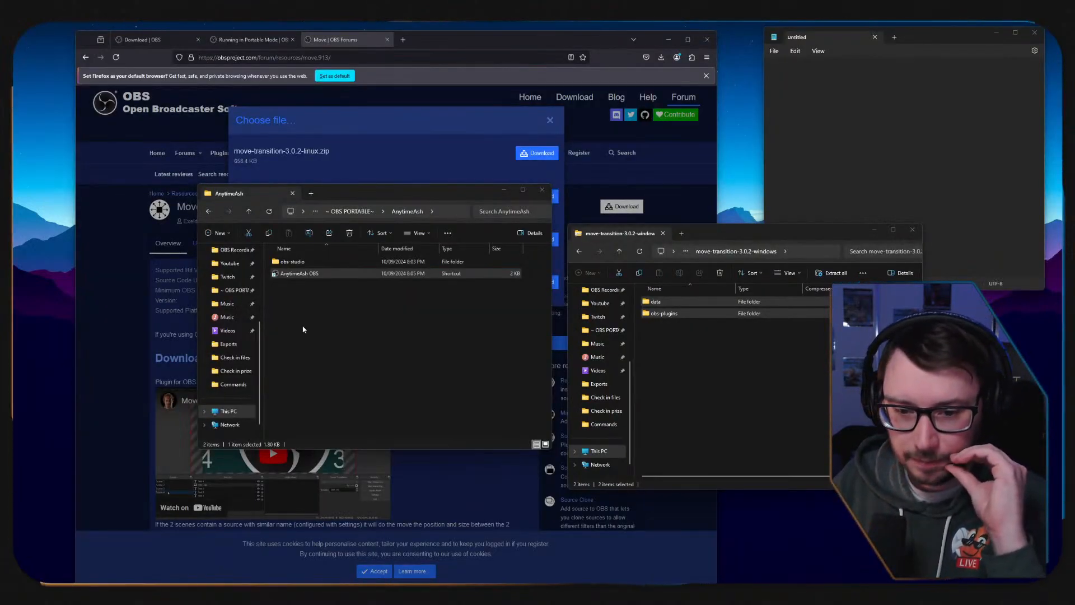
click(682, 403)
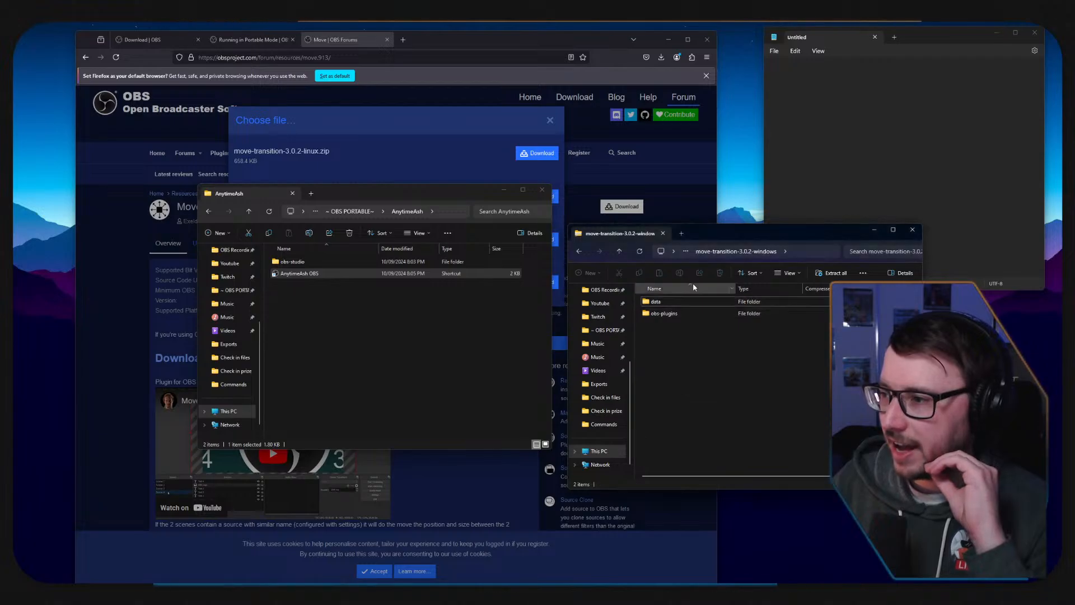
click(578, 252)
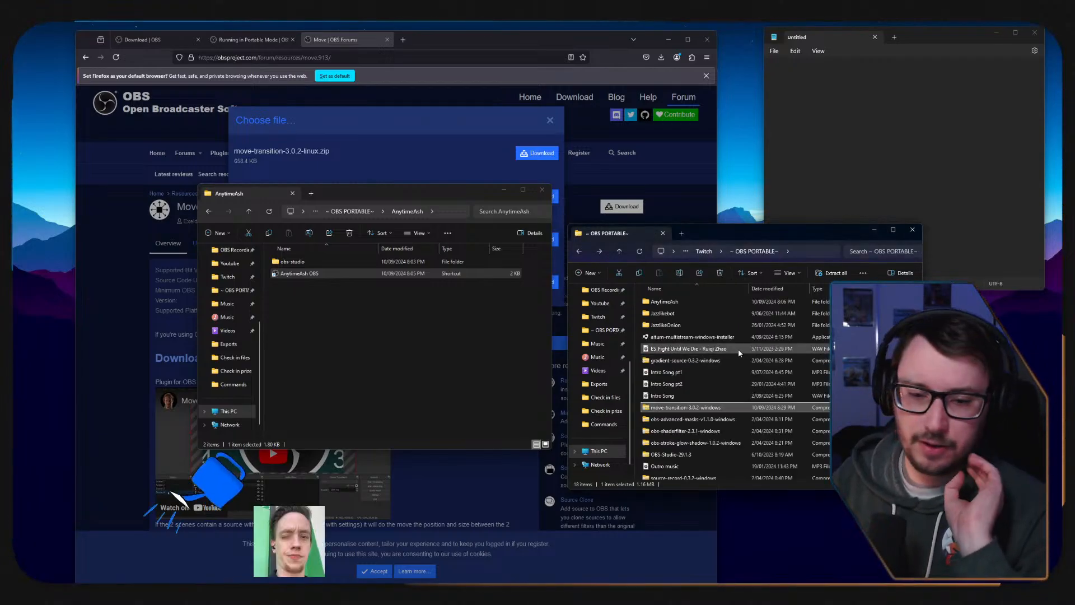
Select the data and obs-plugins folders in the obs-advanced-masks-v1.1.0-windows archive and open AnytimeAsh's obs-studio folder as the destination.
scroll(717, 375, down, 1)
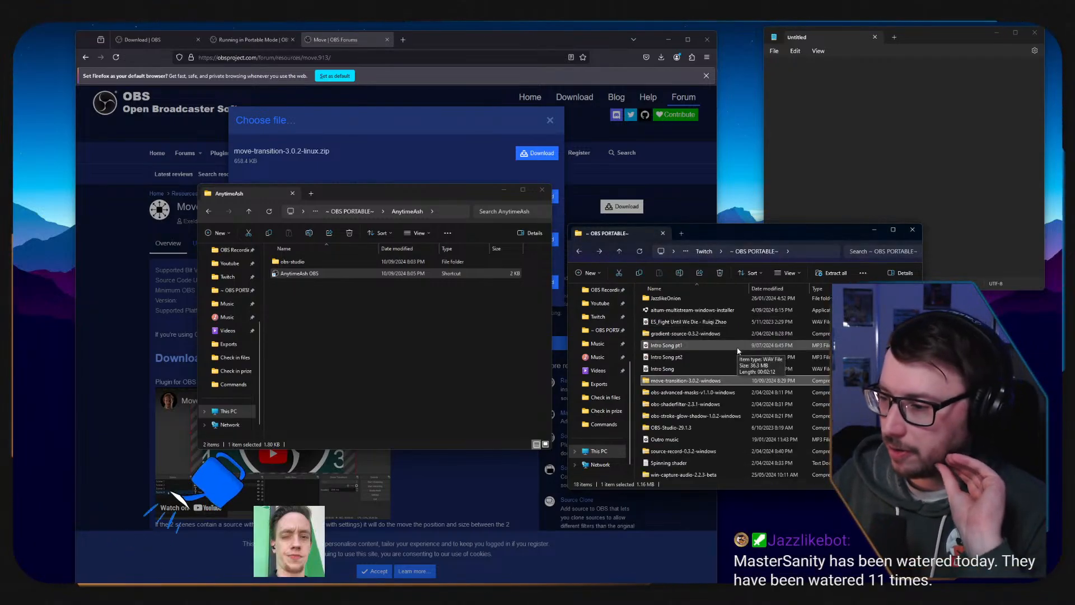
double_click(696, 395)
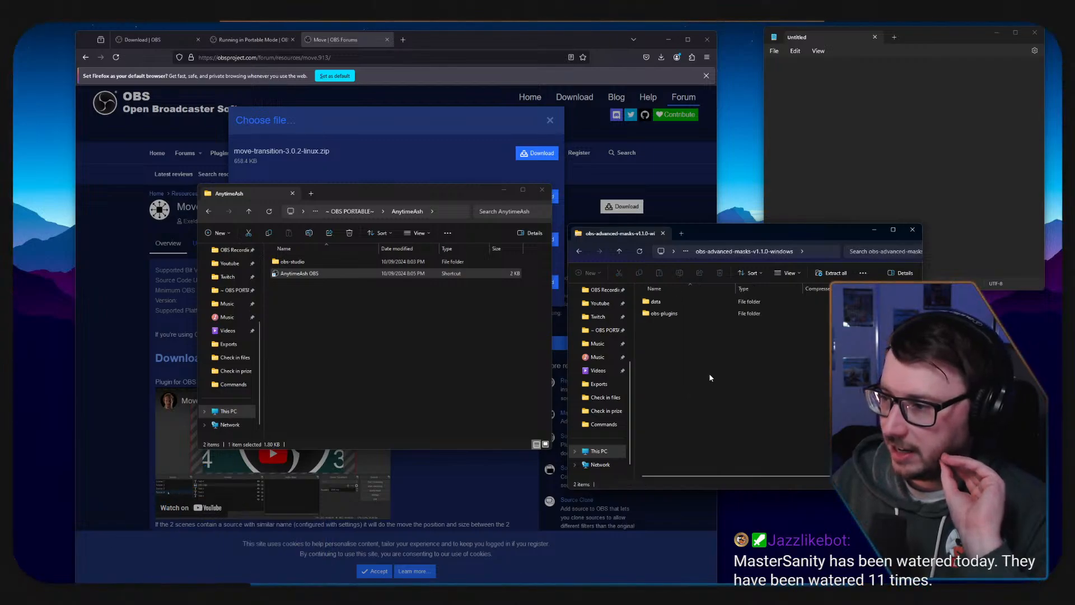
drag(710, 374, 659, 299)
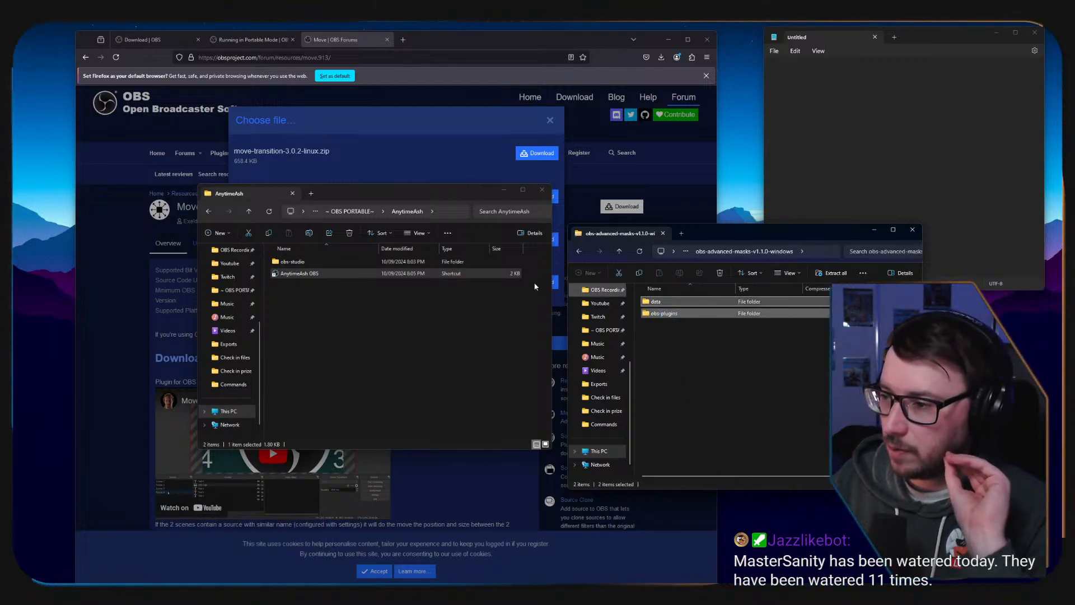
double_click(293, 261)
Write "Move transition plugin" as the first line of the blank note and start a new line.
click(819, 116)
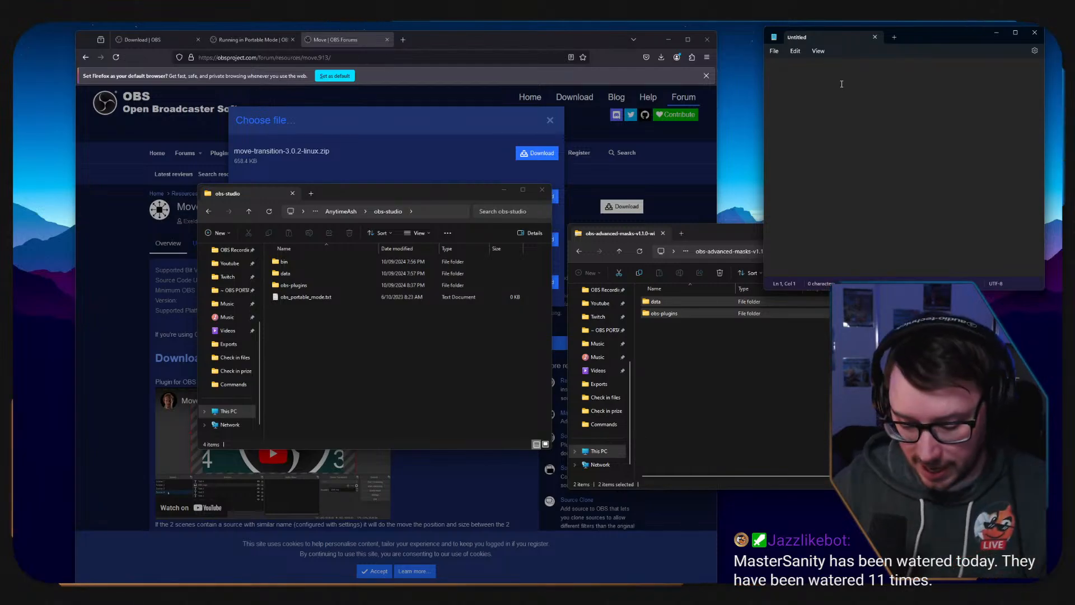
text(Move)
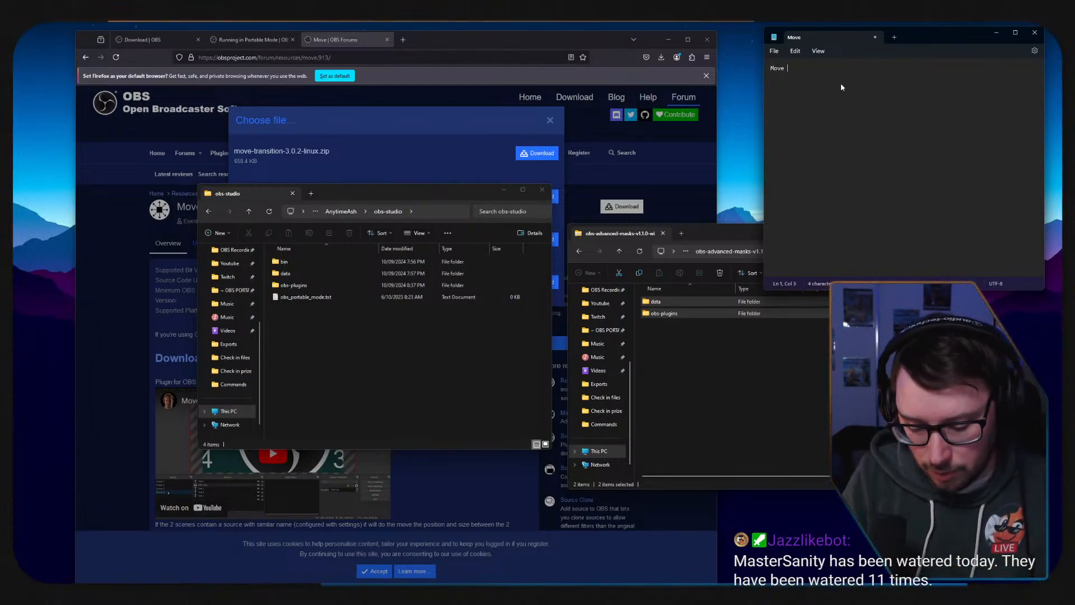
text( transi)
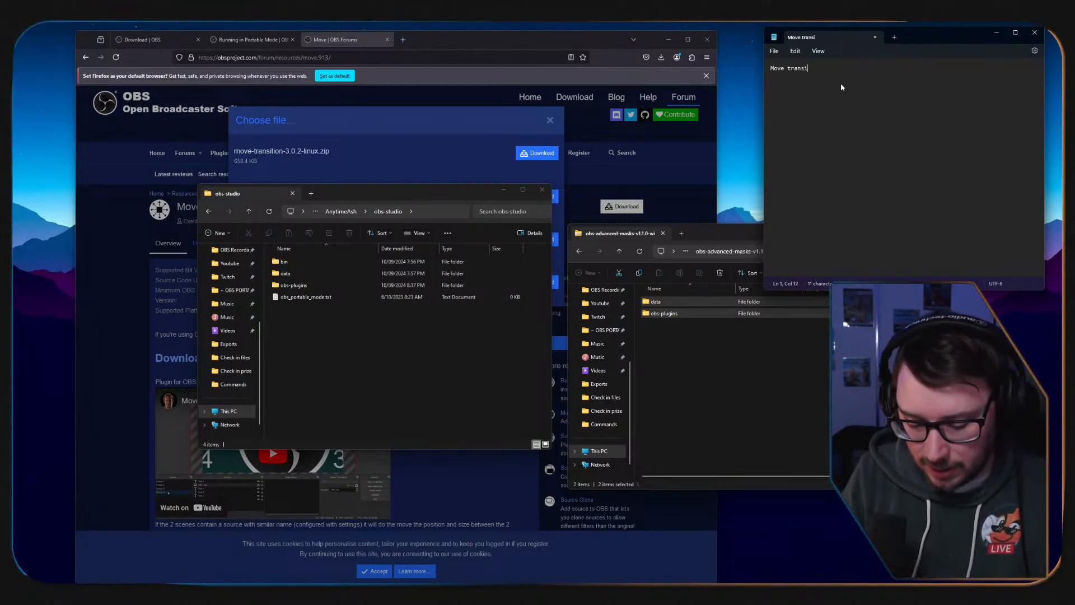
text(tion plugin)
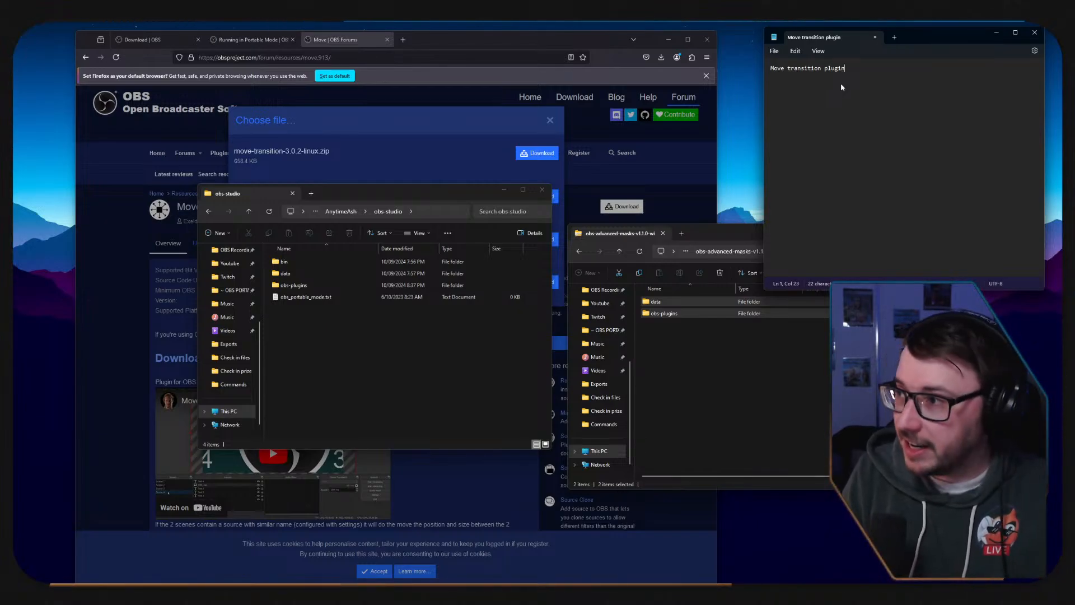
key(Return)
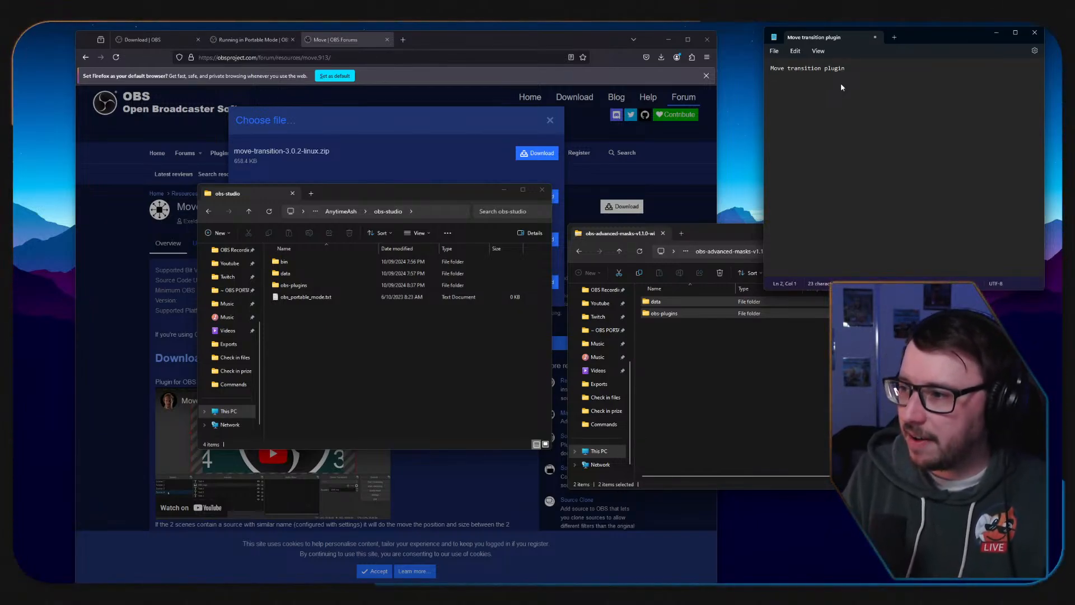
Enter "Advanced filters" as the second line of the plugin note.
text(Add)
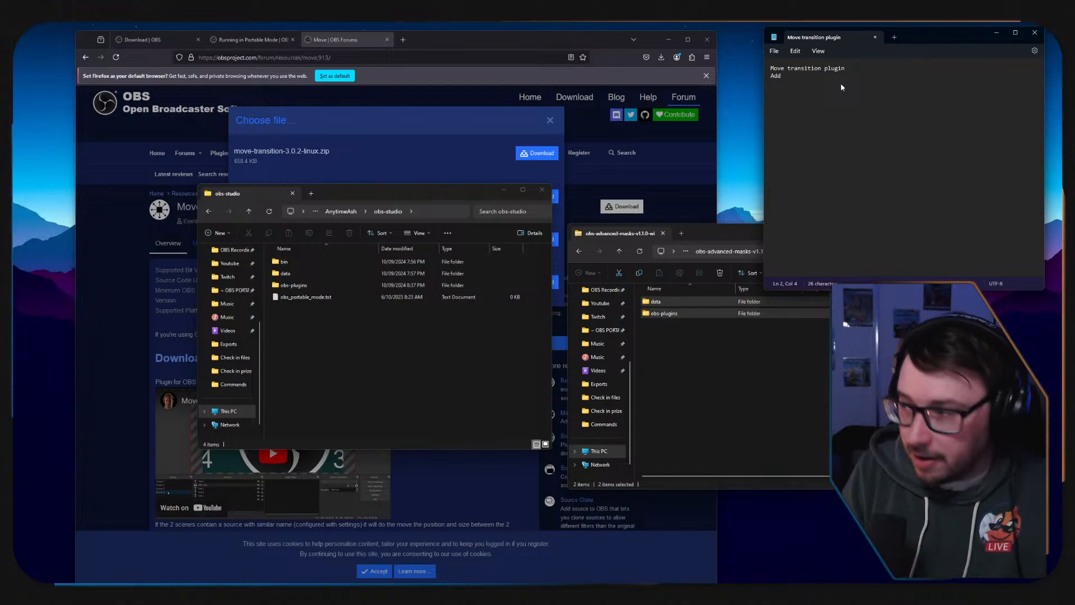
key(BackSpace)
text(vance)
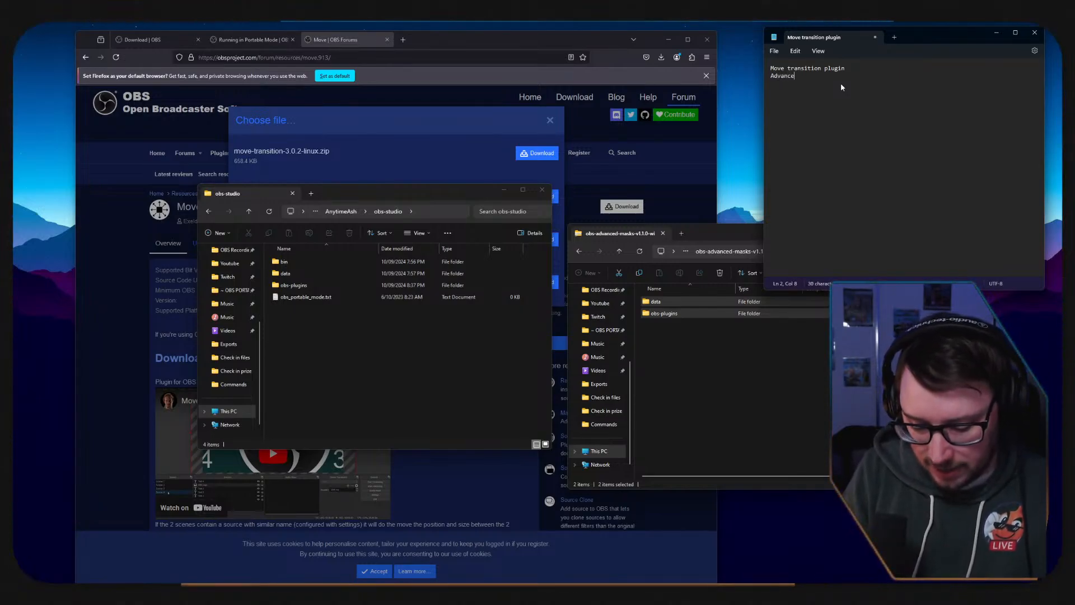
text(d filters )
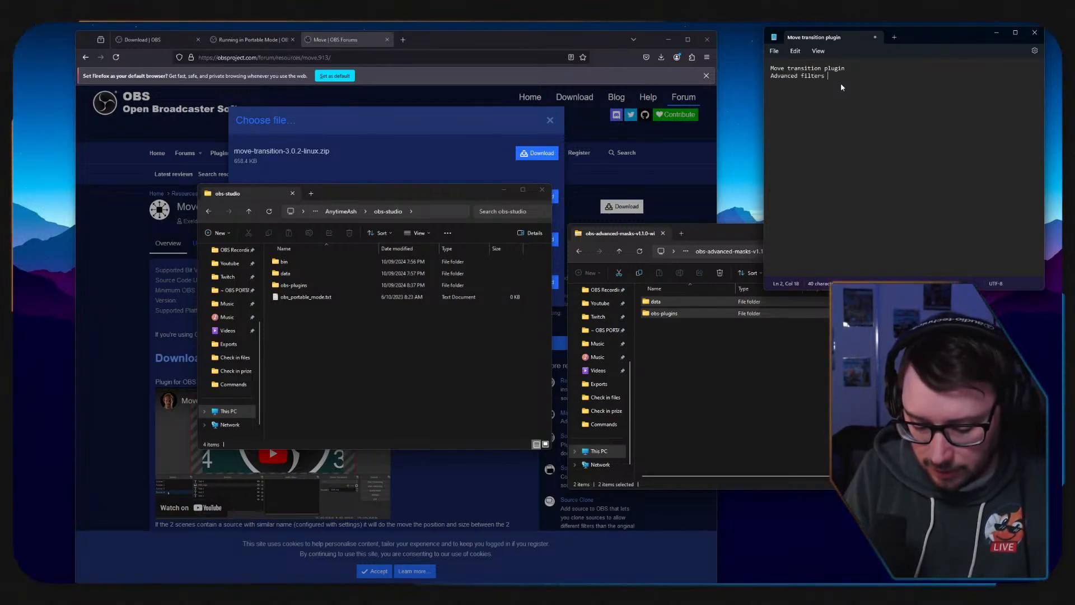
text(p)
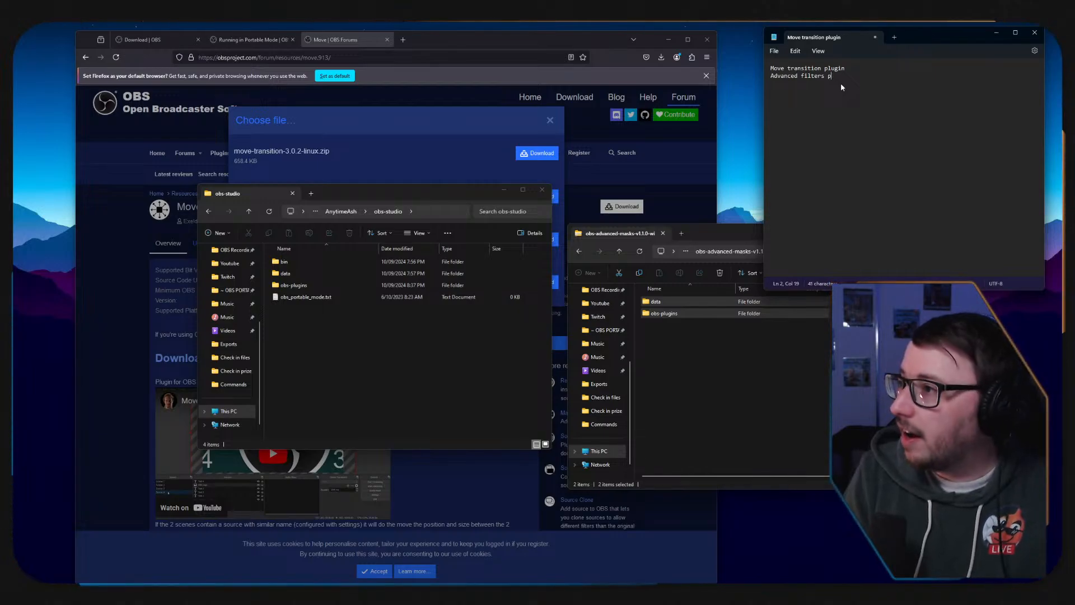
key(BackSpace)
Copy the data and obs-plugins folders from the obs-advanced-masks archive into the obs-studio folder.
click(738, 403)
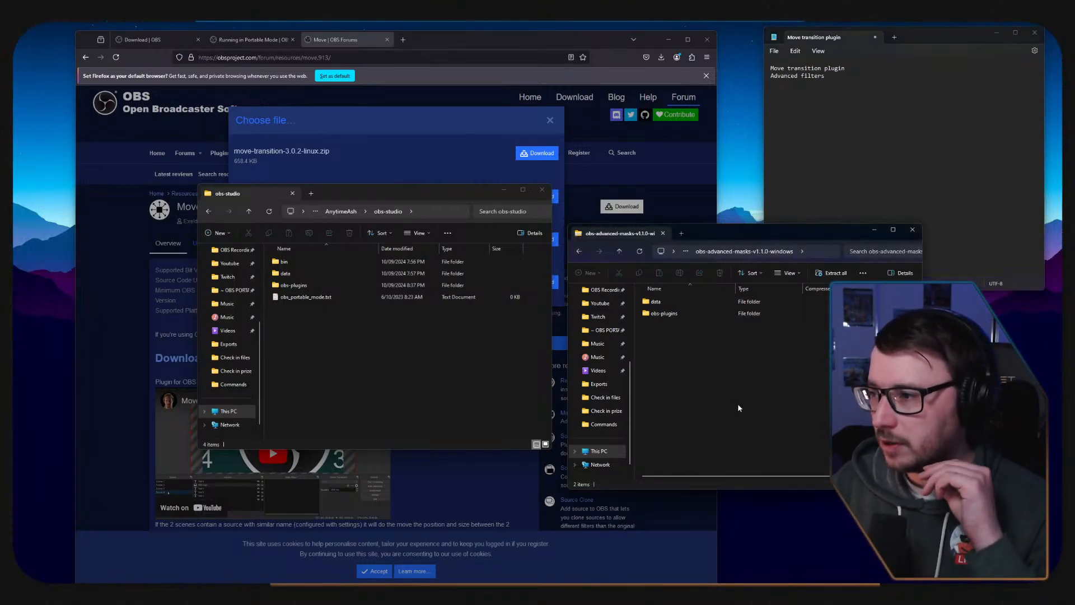
drag(737, 403, 352, 349)
Replace the word "filters" with "masks" in the second line of the plugin note.
click(817, 109)
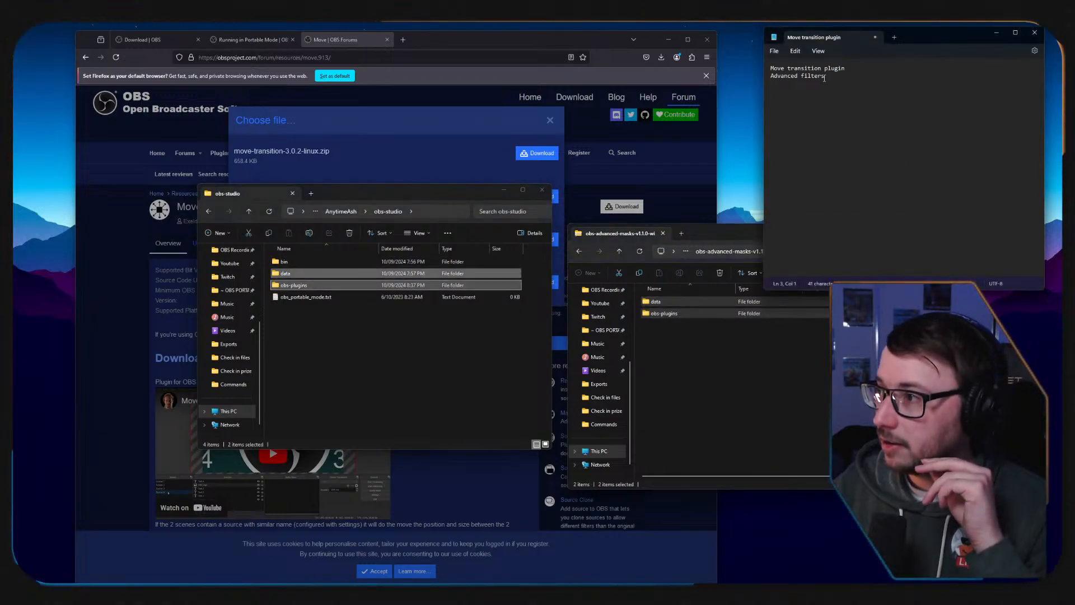
drag(824, 78, 801, 77)
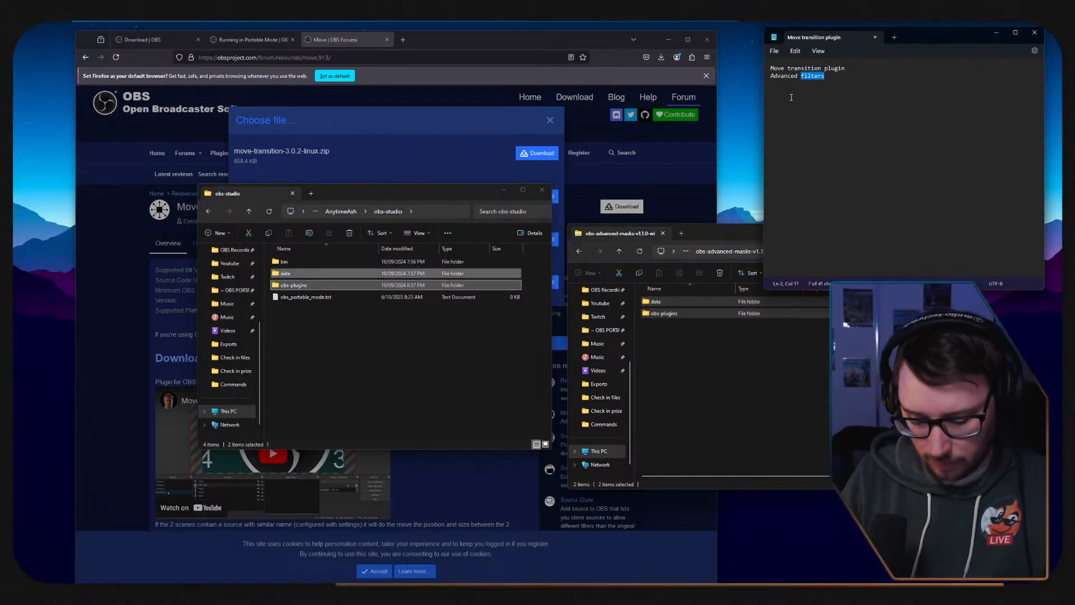
text(maks)
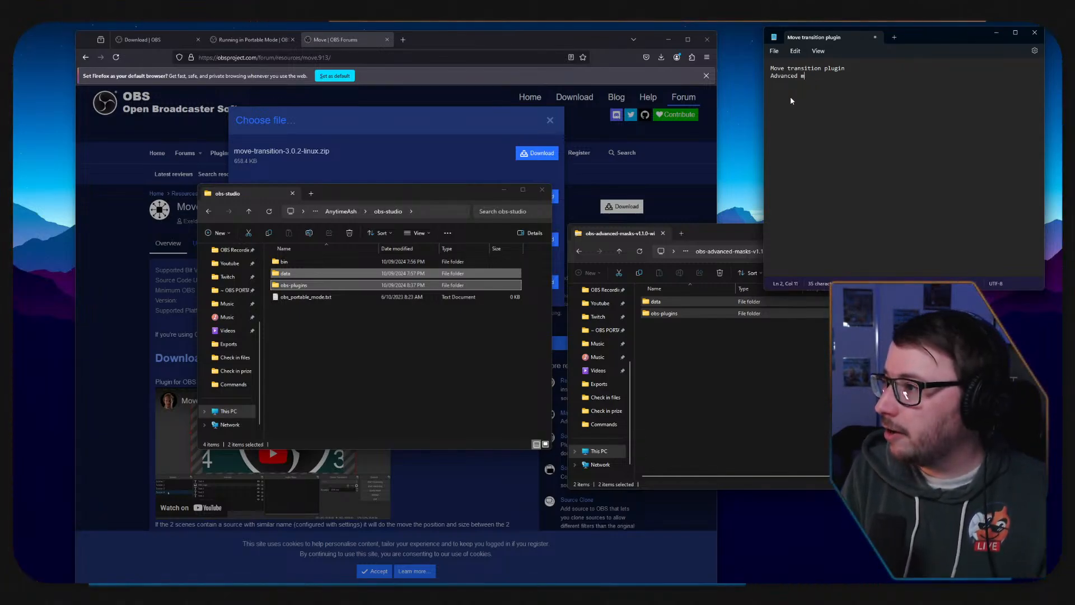
key(BackSpace)
key(BackSpace)
key(BackSpace)
text(asks)
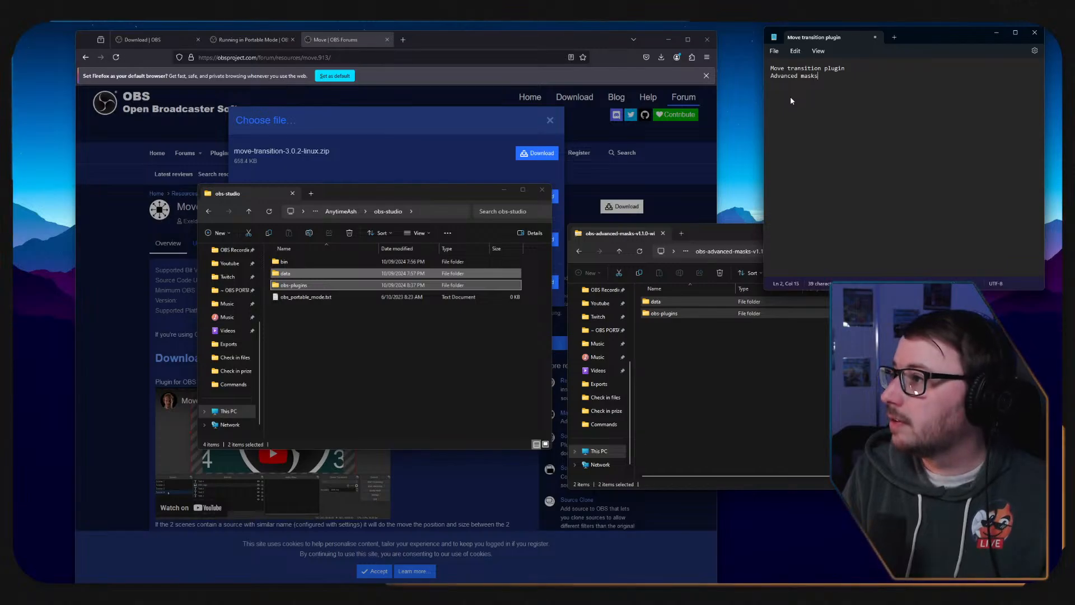
Go back from the advanced masks archive to the ~ OBS PORTABLE~ folder and open the obs-shaderfilter-2.3.1-windows archive.
click(754, 339)
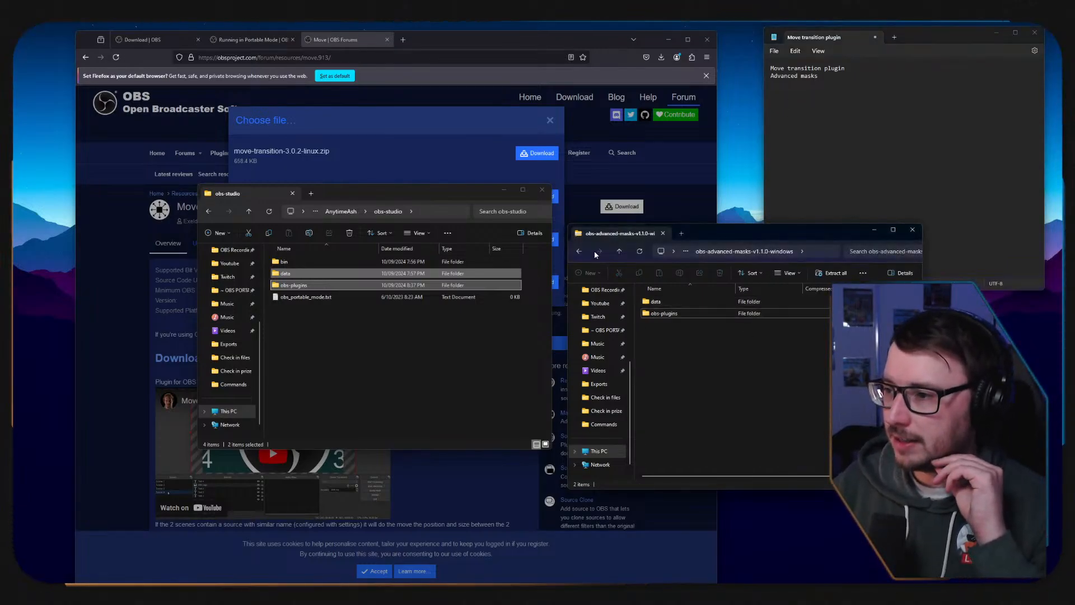
click(577, 253)
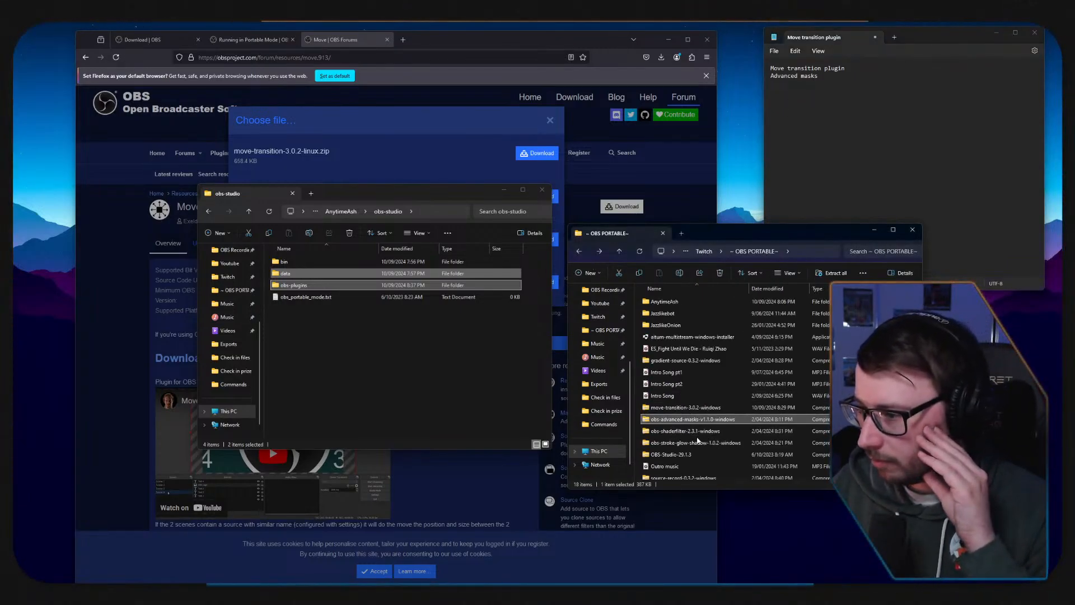
double_click(693, 432)
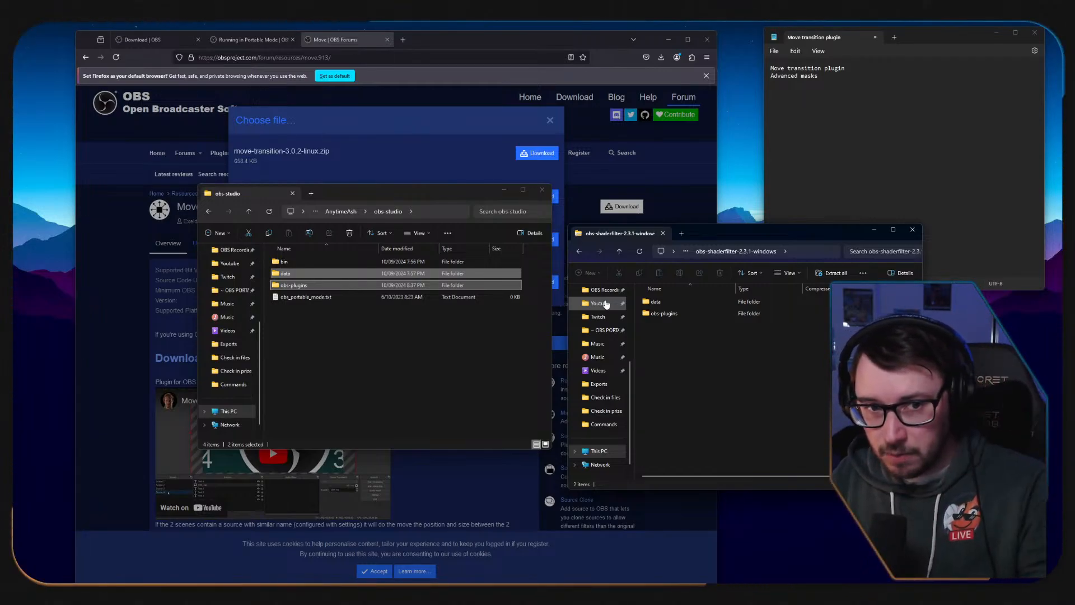
Add "Shadee filter" as the third line of the plugin note.
click(863, 133)
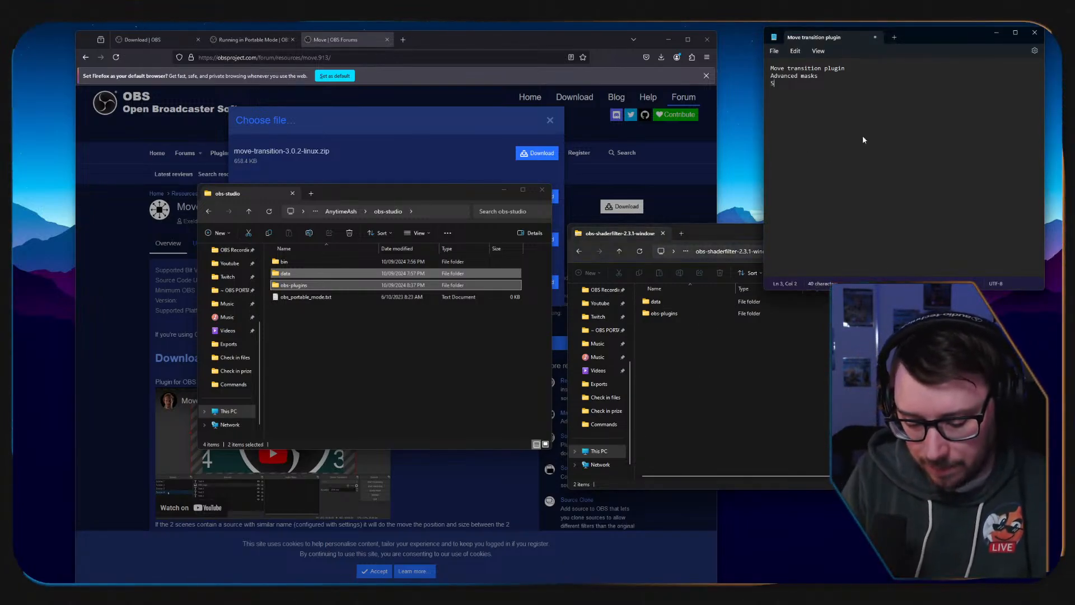
text(Shadee filter)
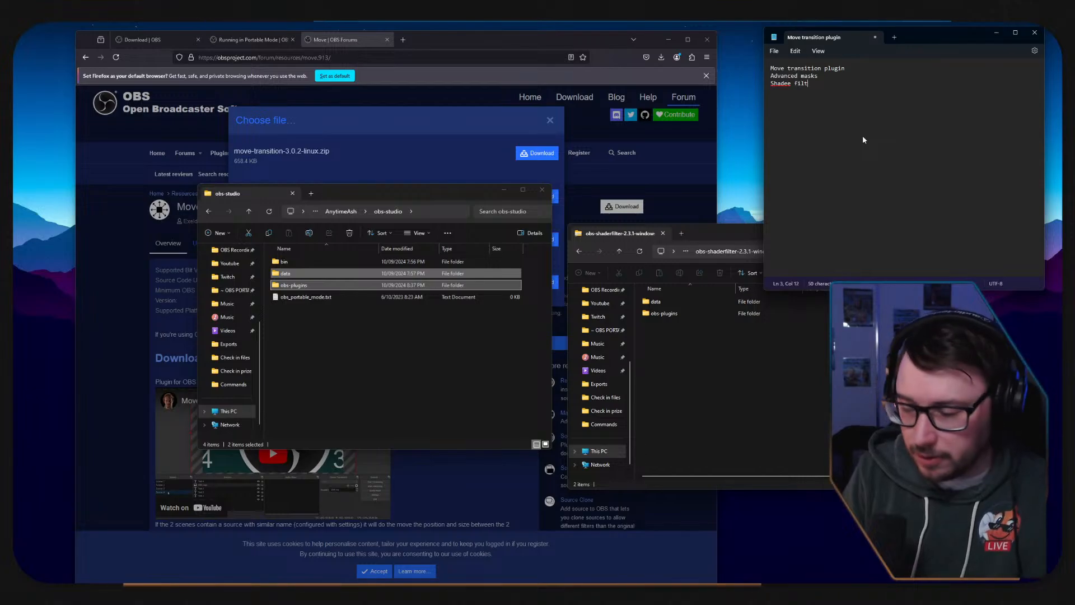
Copy the data and obs-plugins folders from the obs-shaderfilter archive into the obs-studio folder.
click(727, 457)
drag(712, 377, 374, 347)
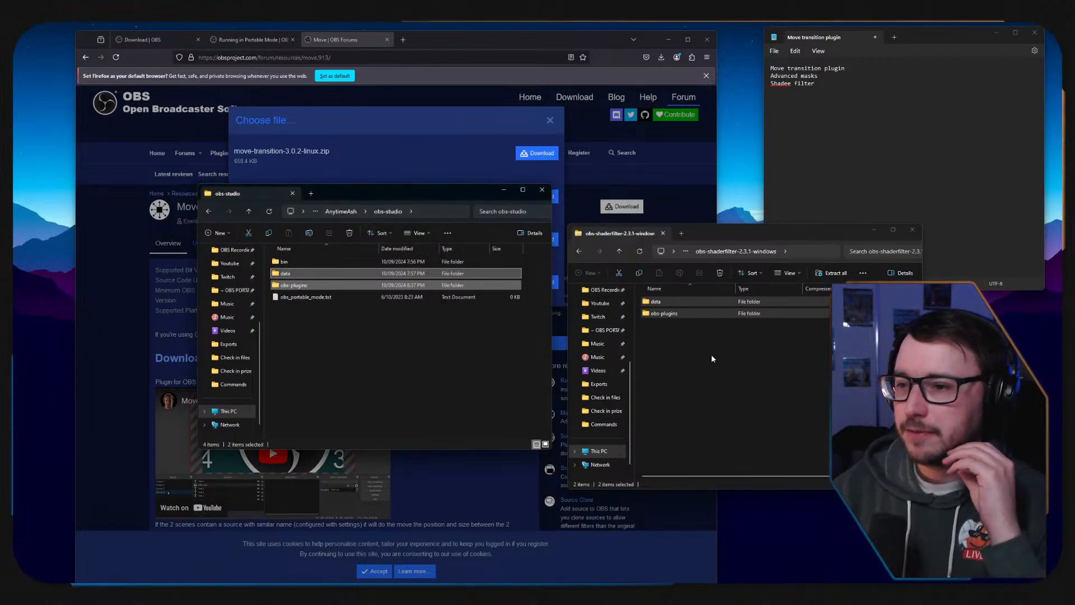
Open the obs-stroke-glow-shadow-1.0.2-windows archive from the ~ OBS PORTABLE~ folder and copy its data and obs-plugins folders into obs-studio.
click(579, 251)
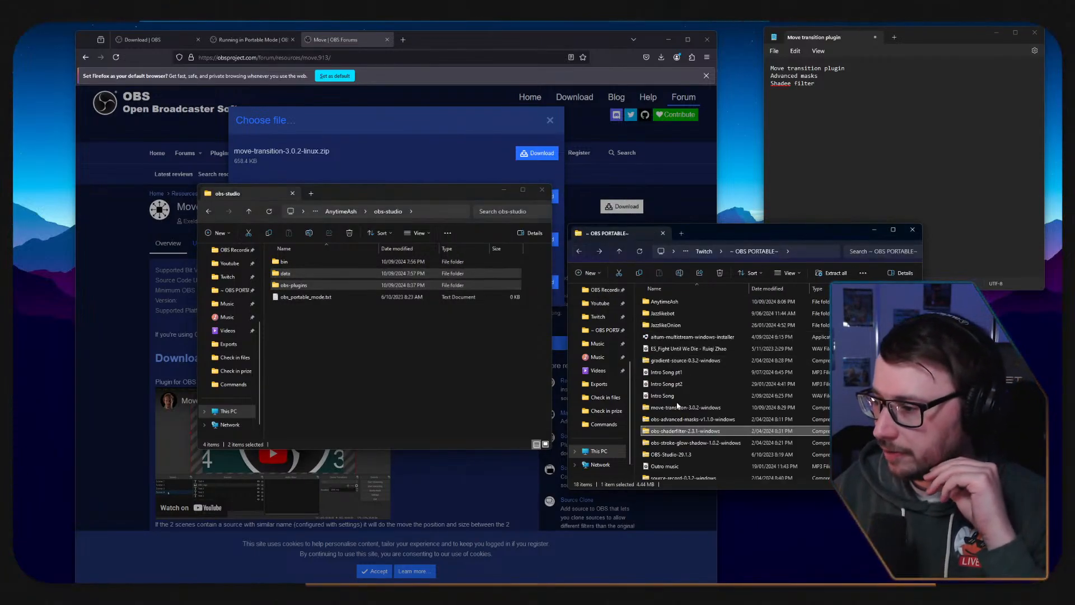
double_click(687, 443)
mouse_move(691, 374)
mouse_down()
mouse_move(658, 298)
mouse_move(370, 323)
mouse_up()
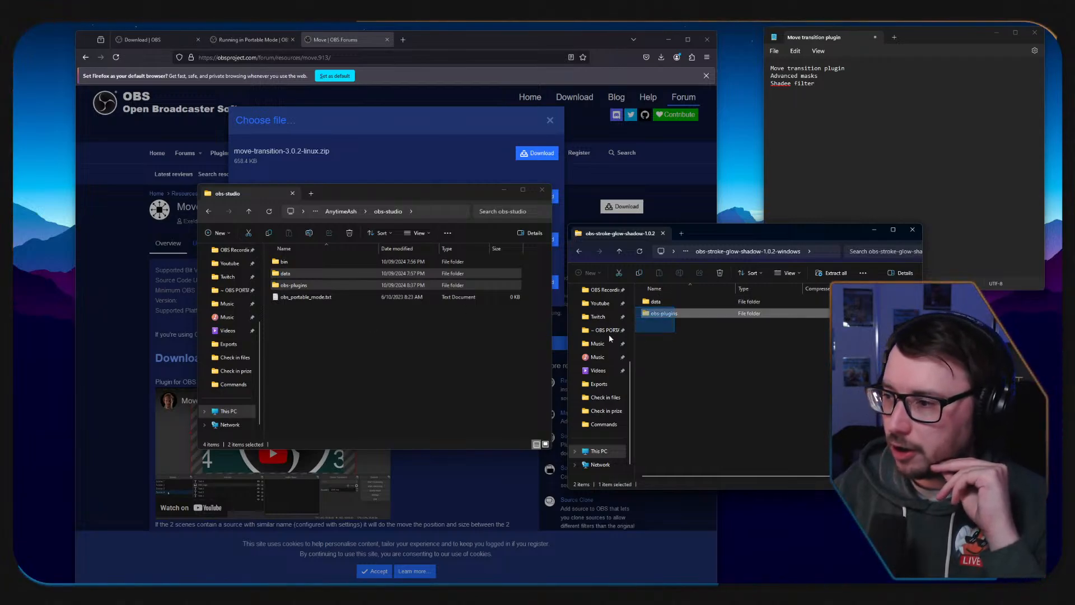
drag(609, 337, 329, 342)
Add "Stroke glow shadow" as the fourth line of the plugin note.
click(845, 135)
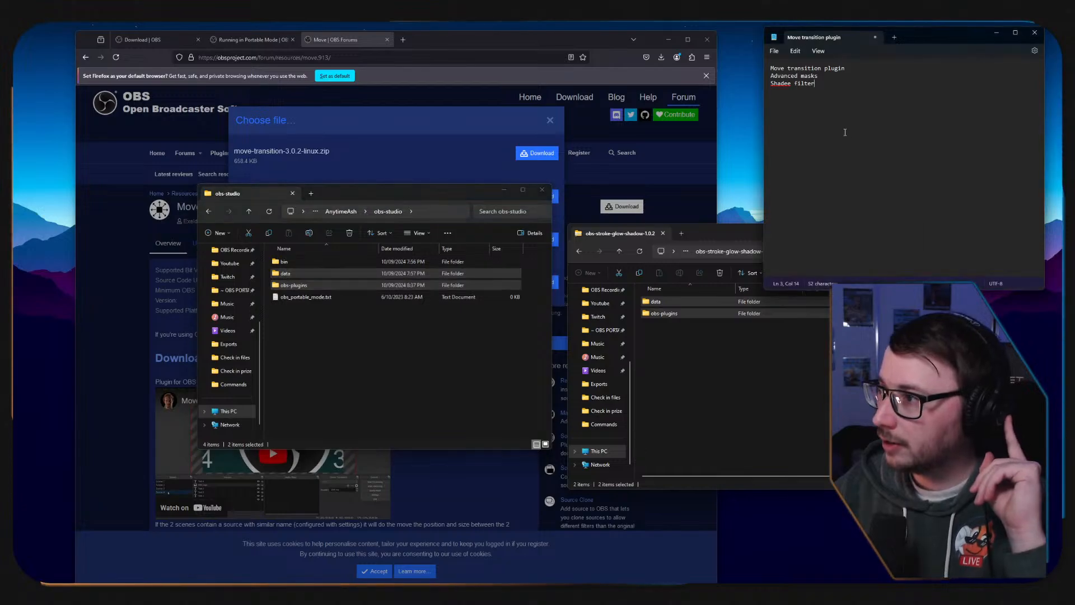
key(Return)
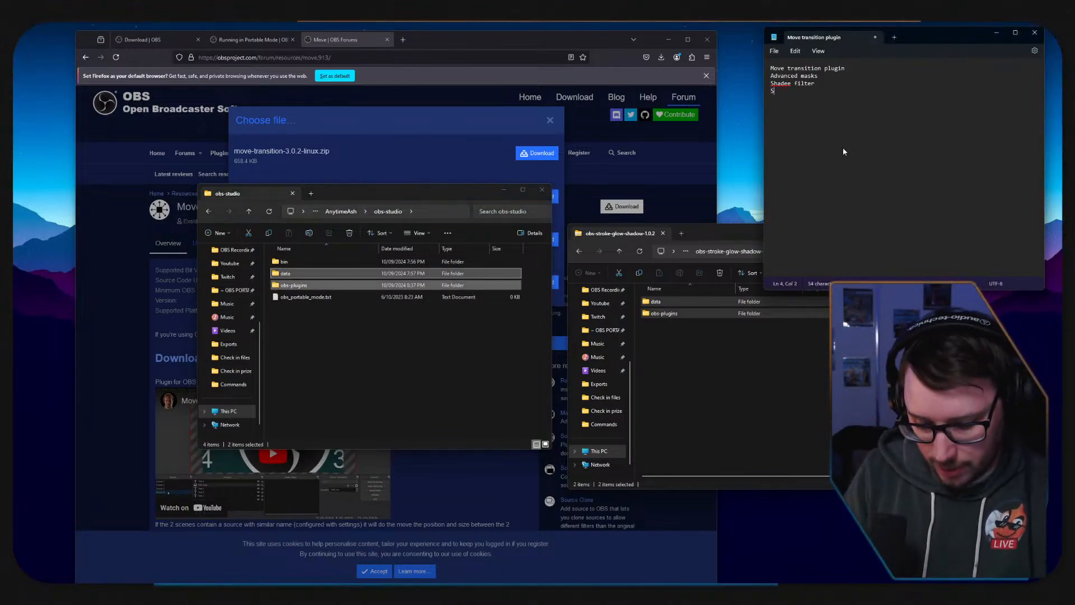
text(Stroke glow)
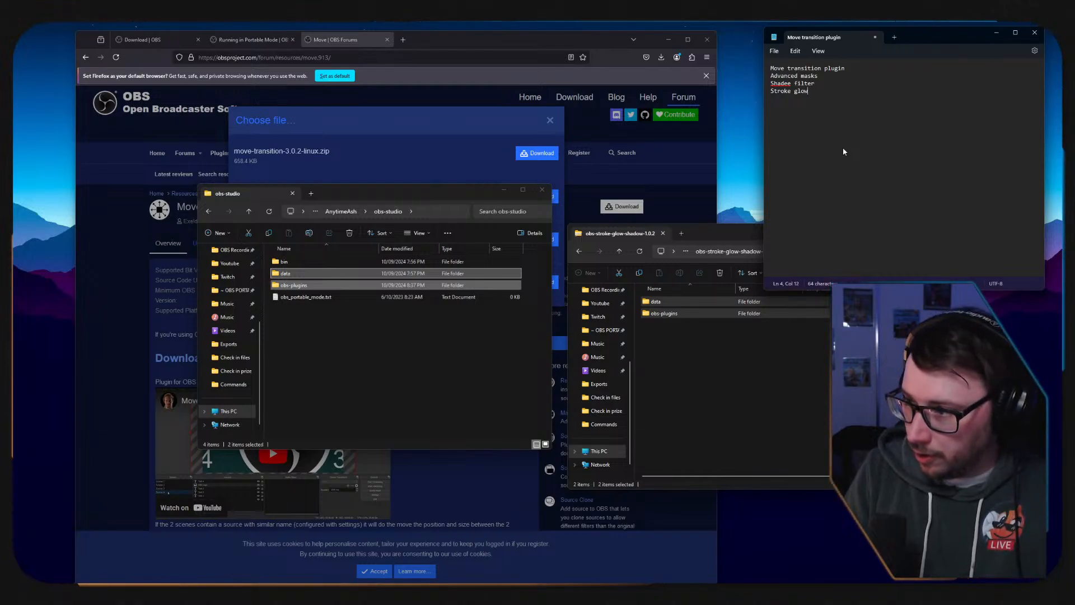
text( shadow)
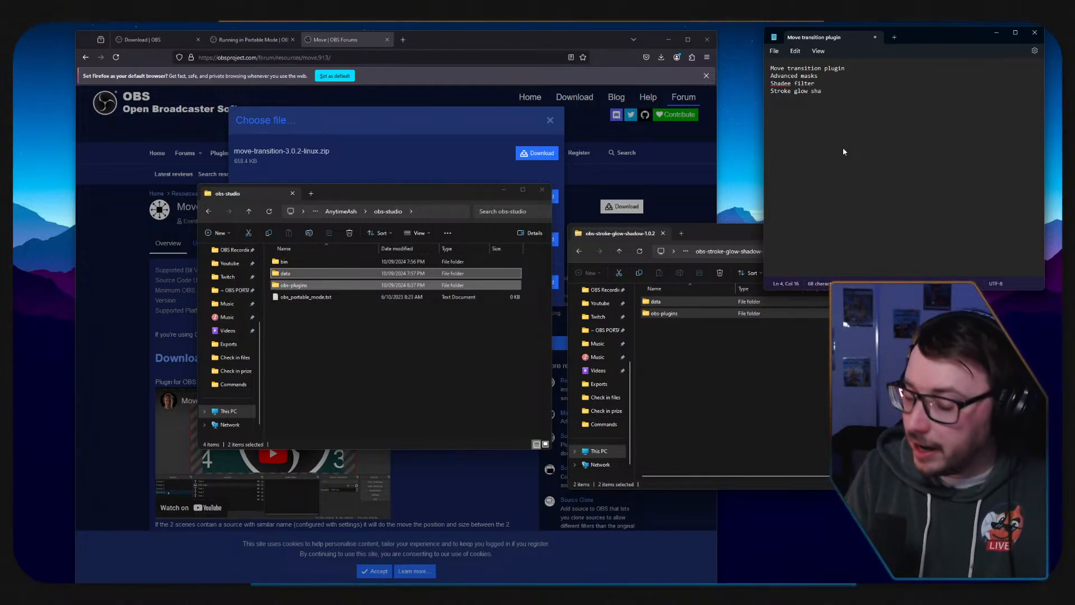
Correct the misspelled word "Shadee" to "Shade" in the third line of the plugin note.
click(786, 84)
click(820, 103)
click(863, 104)
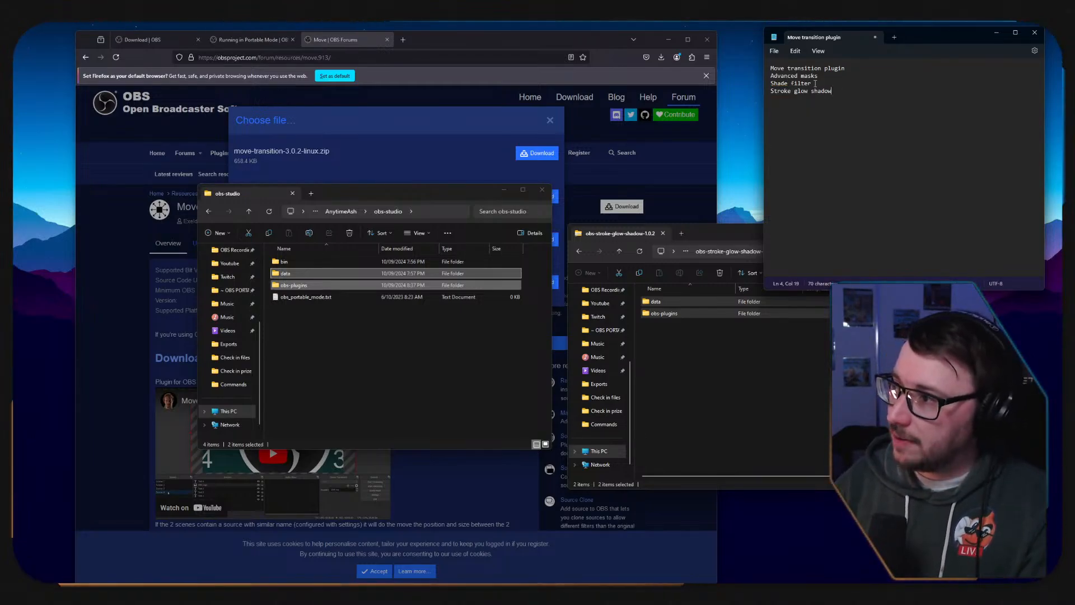
Copy the data and obs-plugins folders from the source-record-0.3.2-windows archive into obs-studio, and return to the ~ OBS PORTABLE~ folder.
click(727, 406)
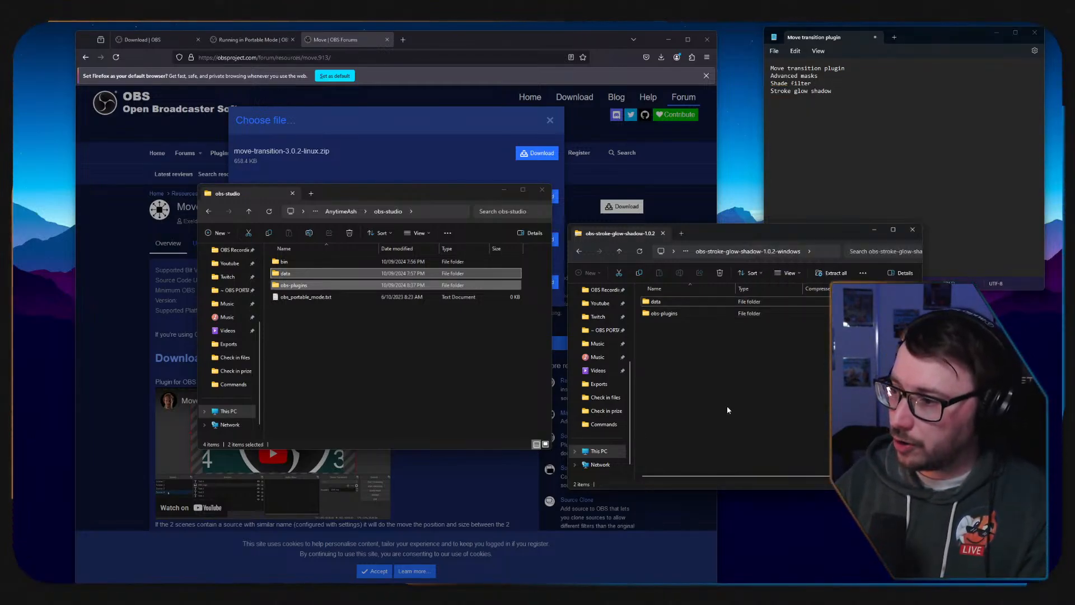
click(583, 254)
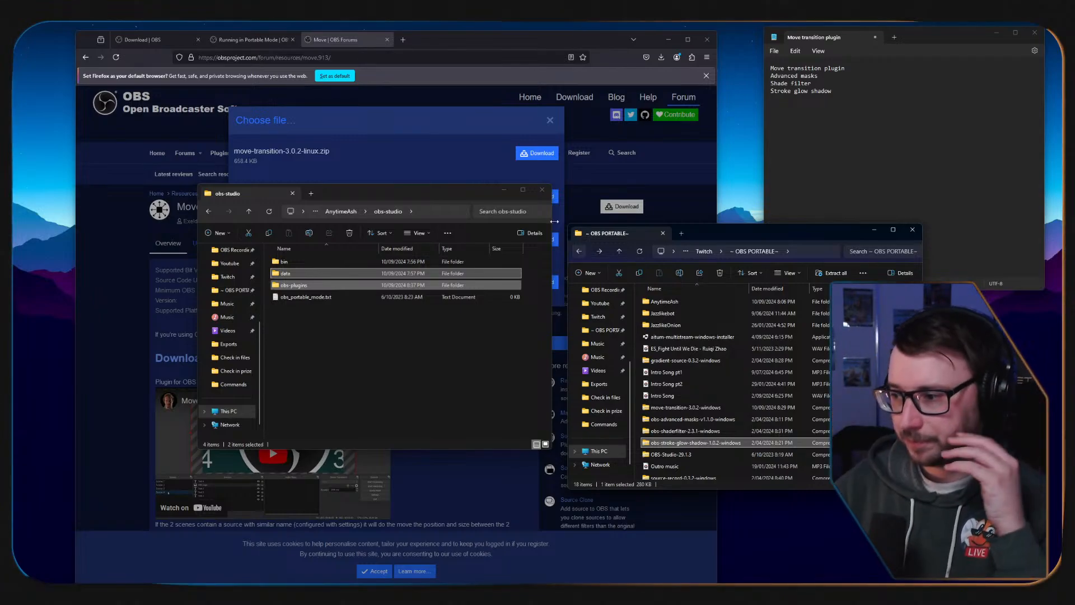
scroll(702, 418, down, 1)
double_click(683, 451)
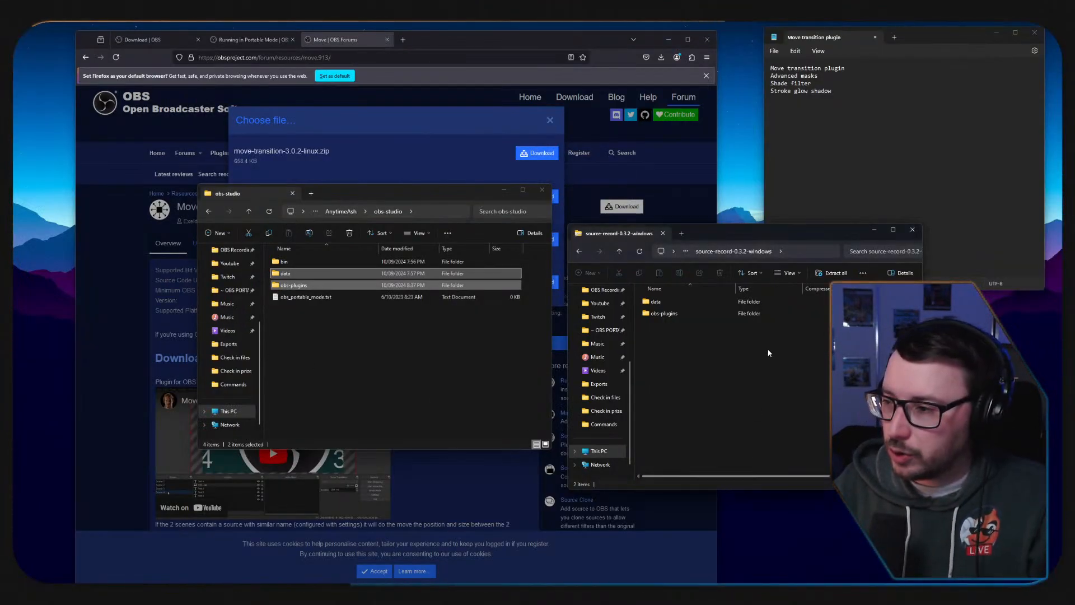
drag(697, 354, 655, 304)
drag(656, 305, 469, 359)
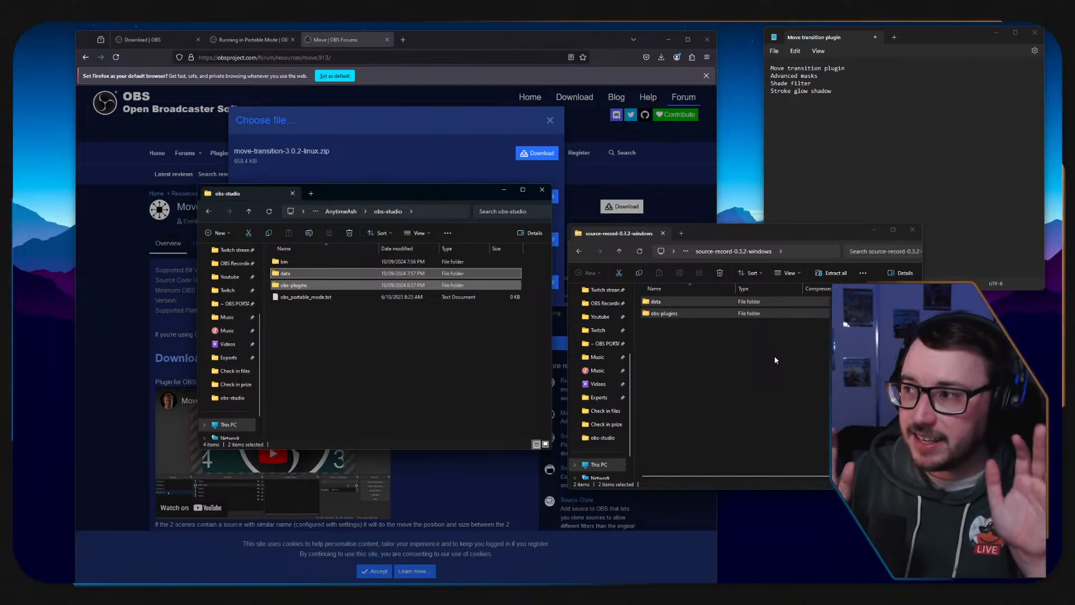
click(581, 252)
click(581, 252)
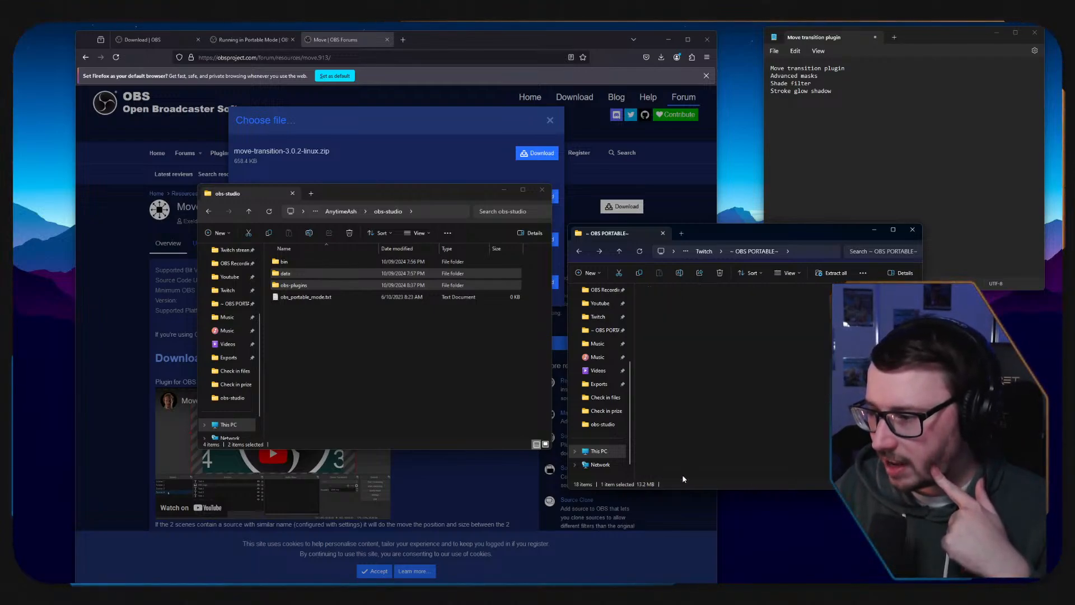
Copy the data and obs-plugins folders from the win-capture-audio-2.2.3-beta archive into obs-studio, and return to the ~ OBS PORTABLE~ folder.
double_click(682, 475)
drag(672, 367, 341, 323)
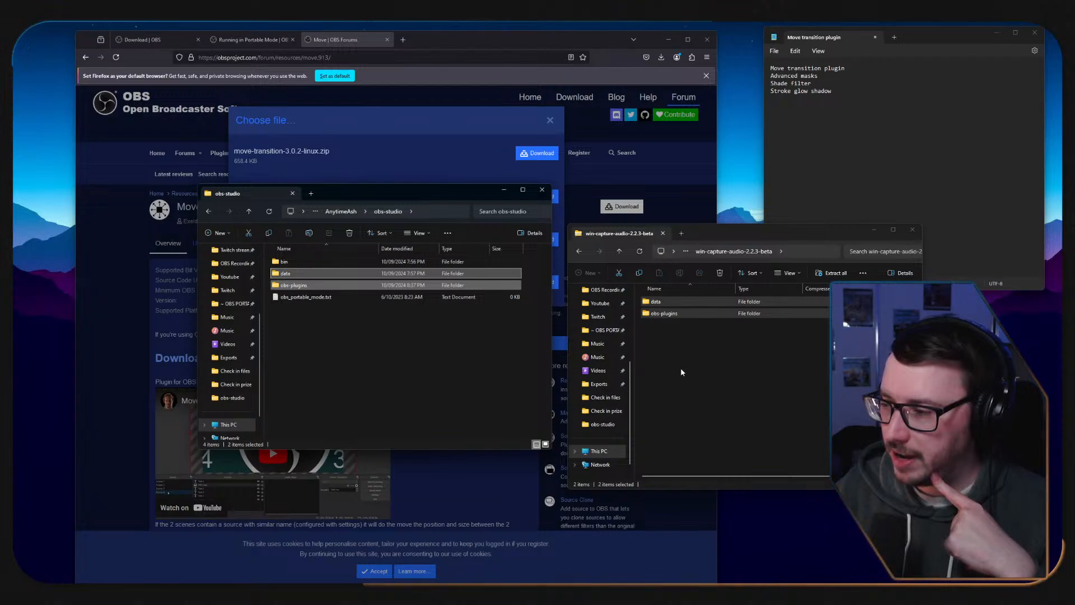
click(579, 251)
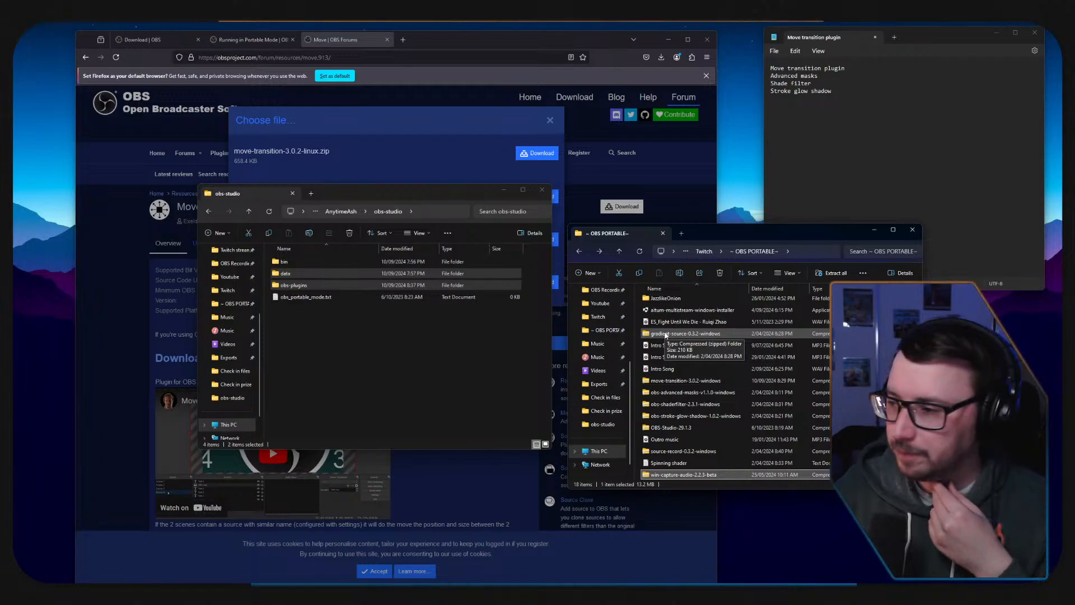
scroll(717, 359, up, 1)
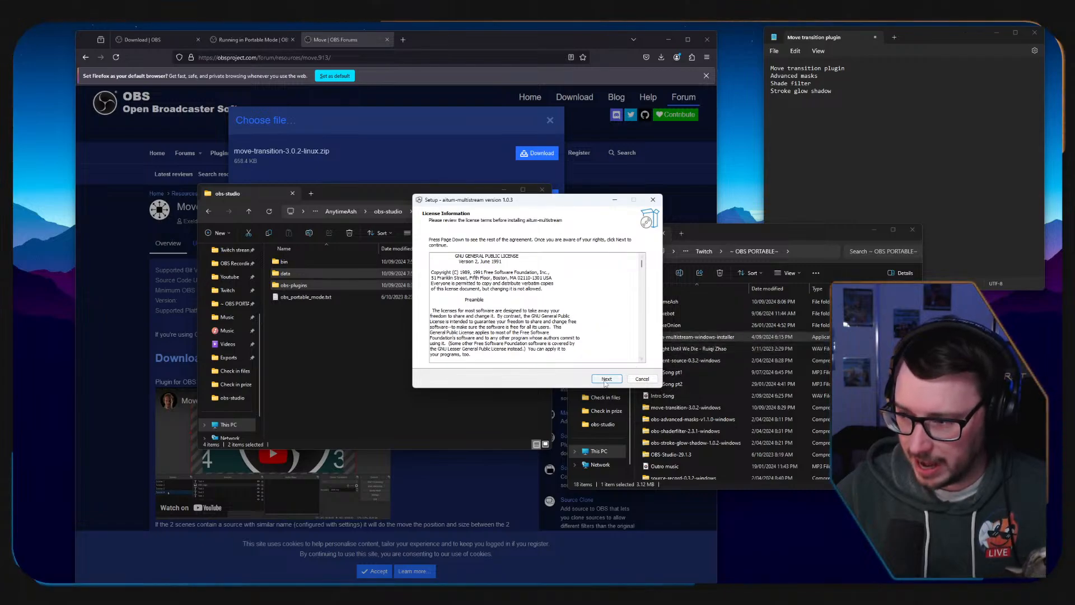
click(605, 380)
click(604, 380)
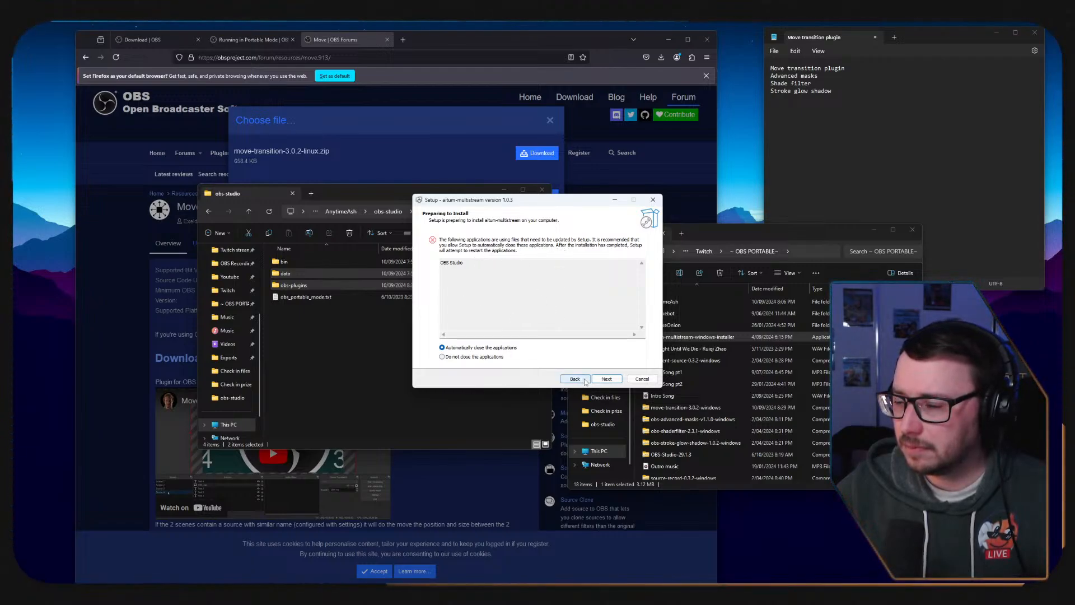
click(473, 357)
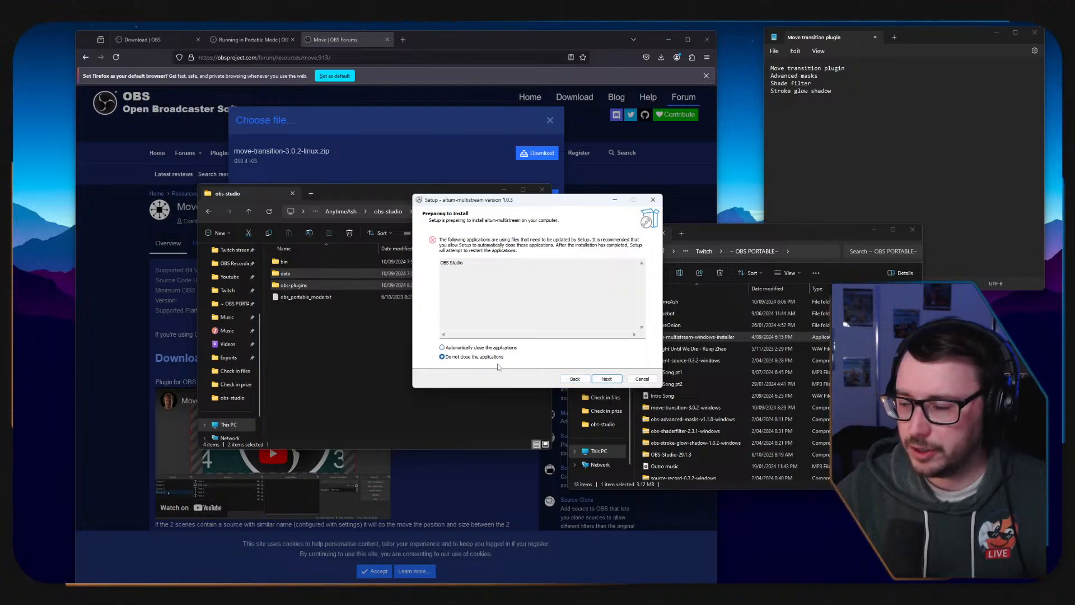
click(606, 379)
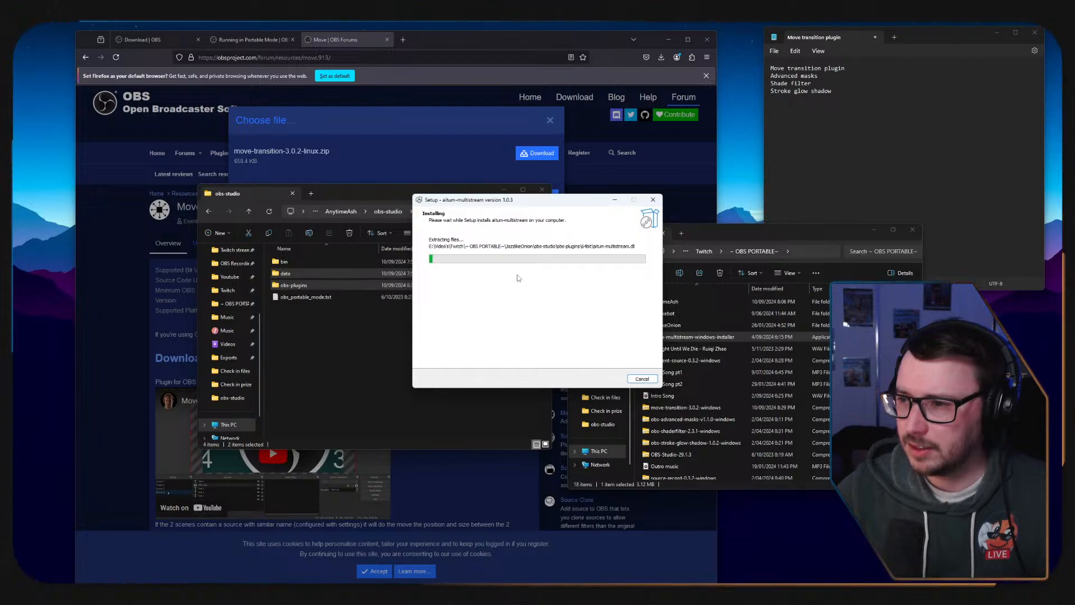
click(640, 380)
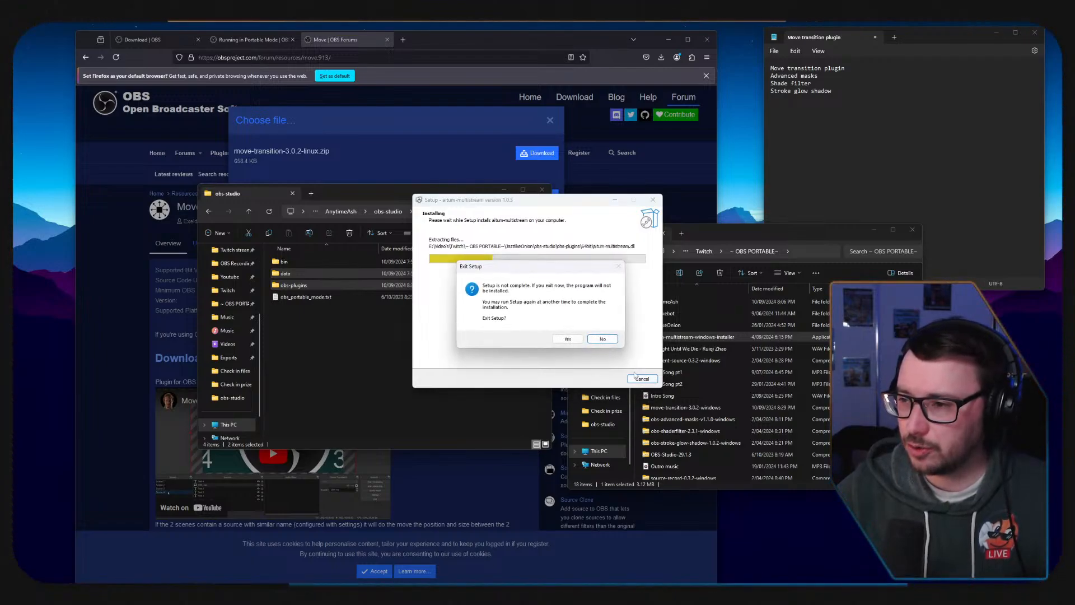
click(567, 339)
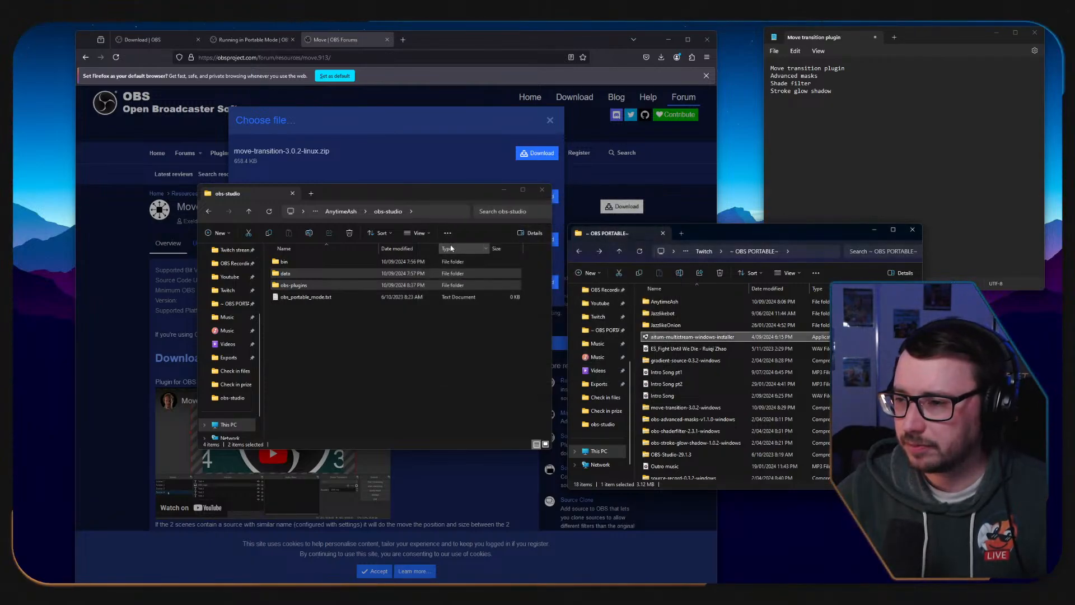
click(684, 337)
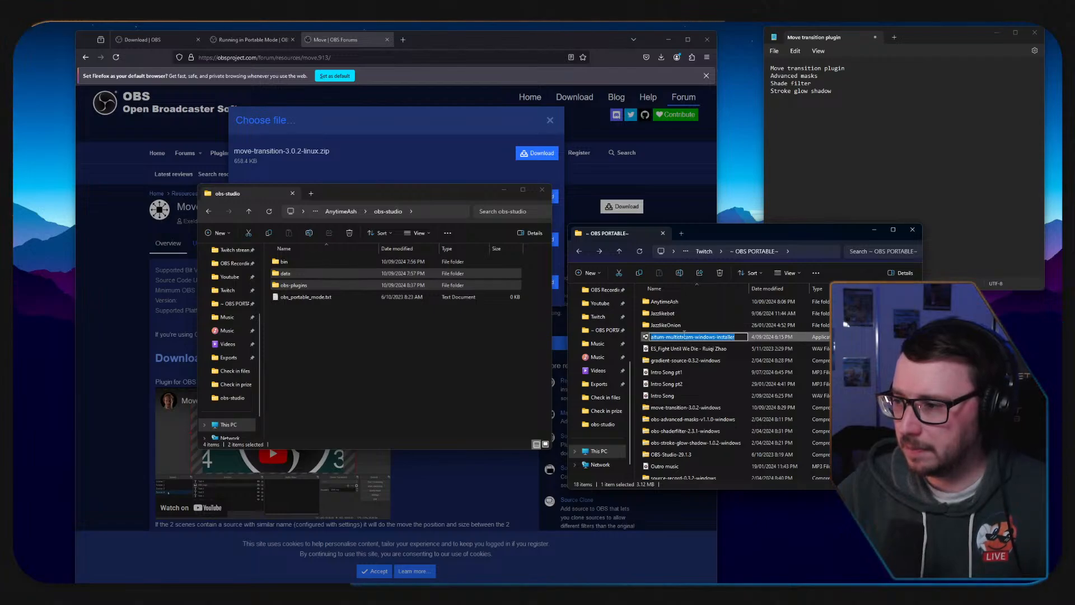
key(Escape)
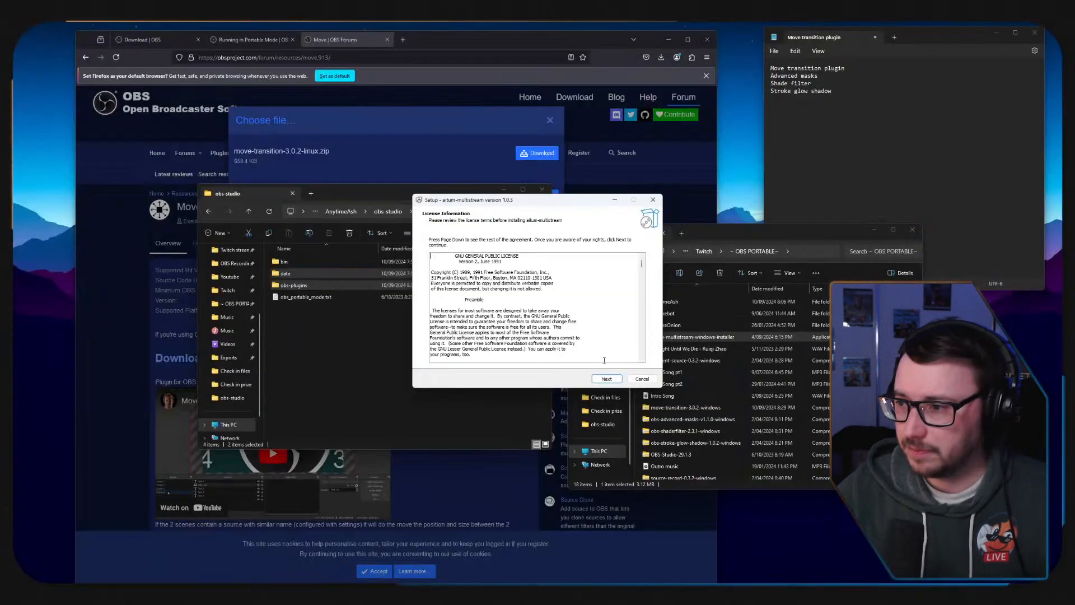
scroll(532, 308, down, 5)
click(607, 379)
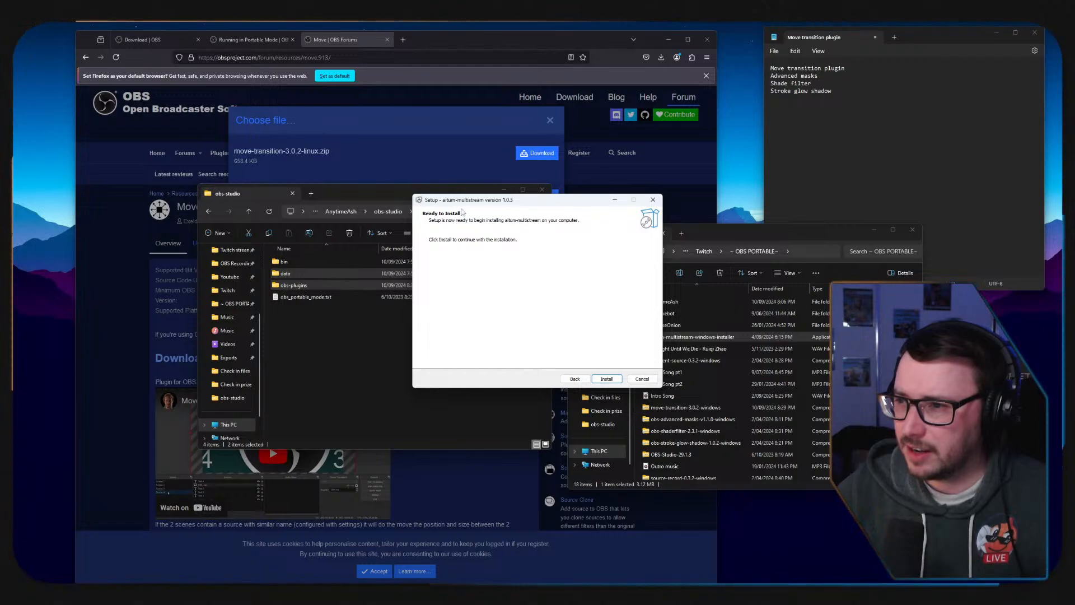
click(642, 379)
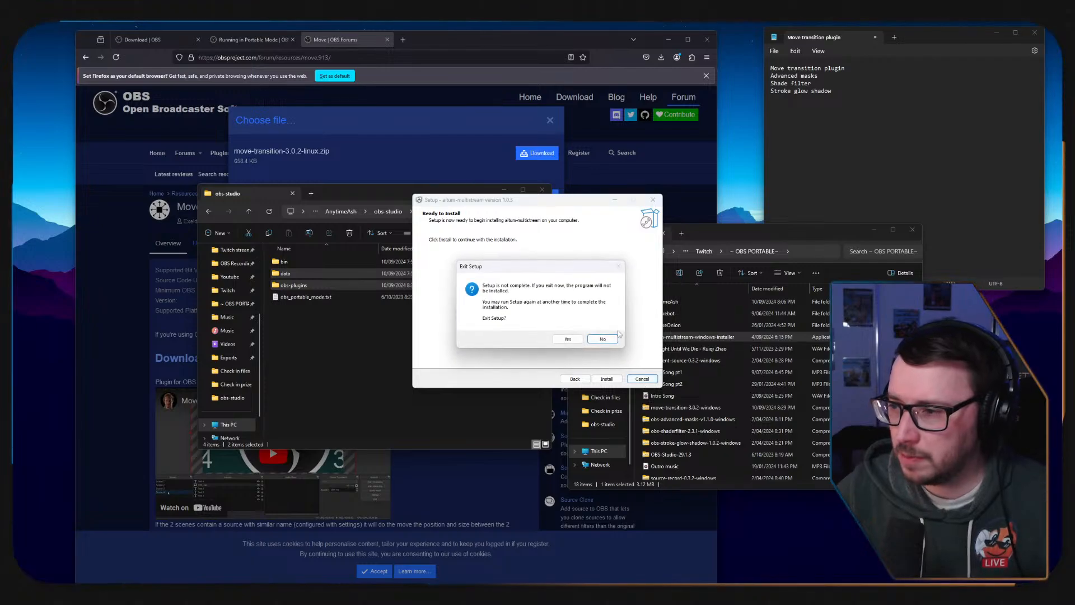
click(574, 340)
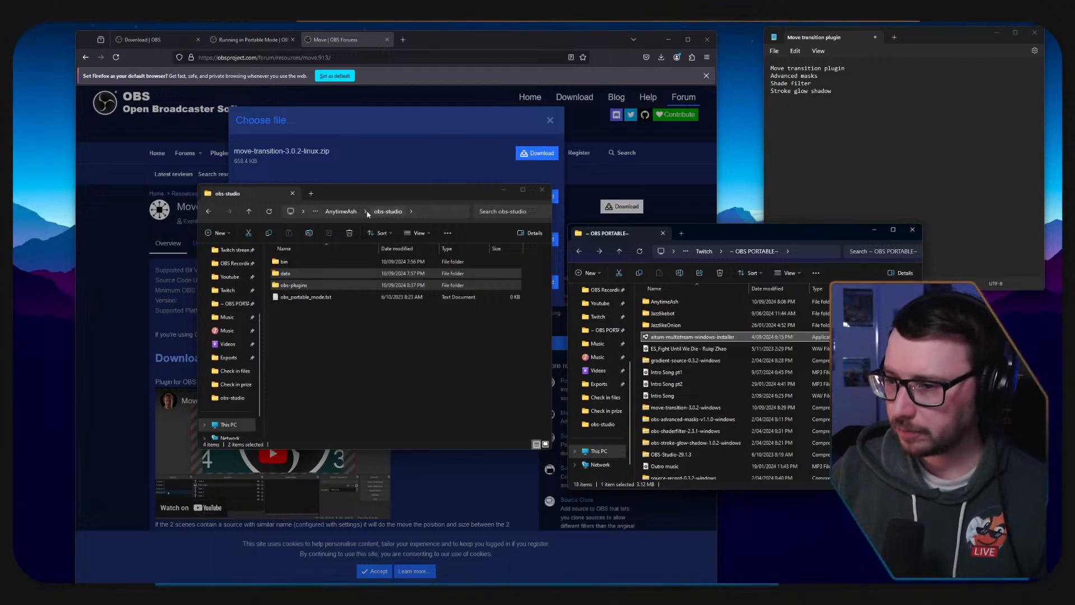
Search the web for "vertical plugin obs" in a new browser tab and open the Aitum website.
click(403, 40)
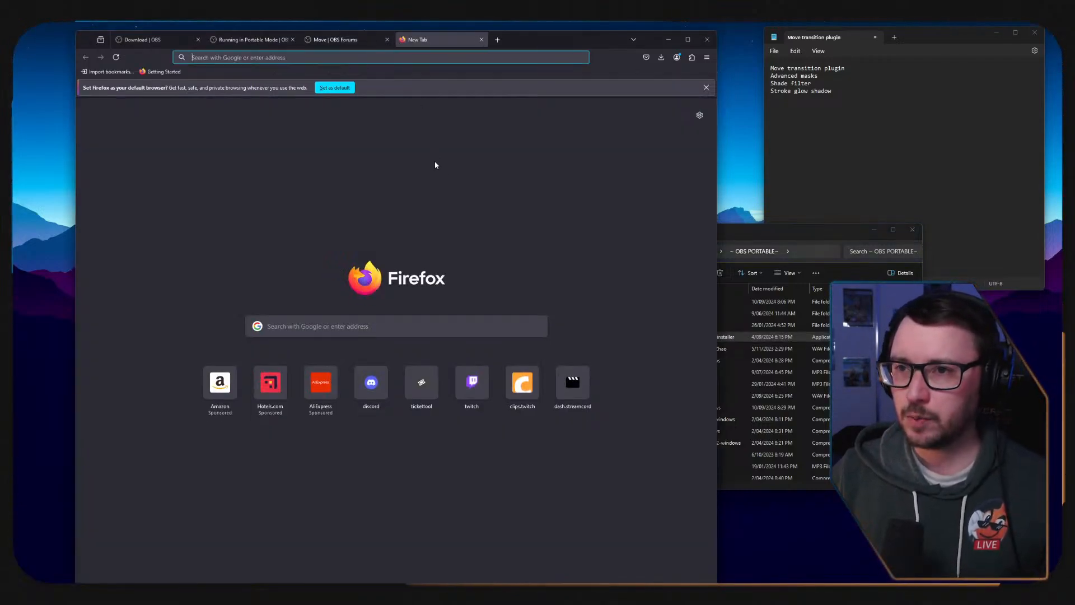
text(vertide)
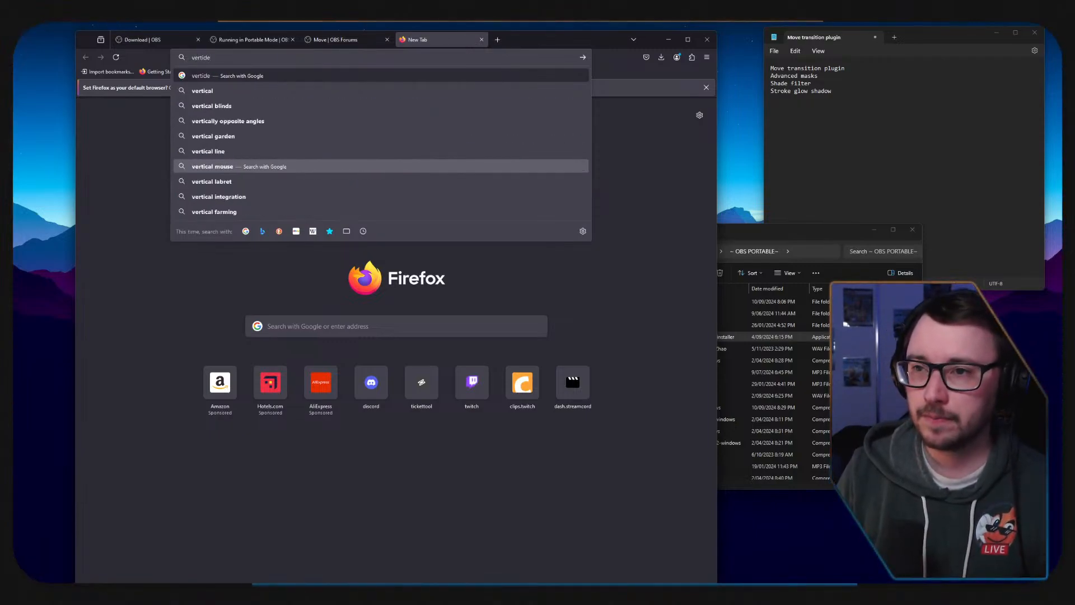
text( plugin)
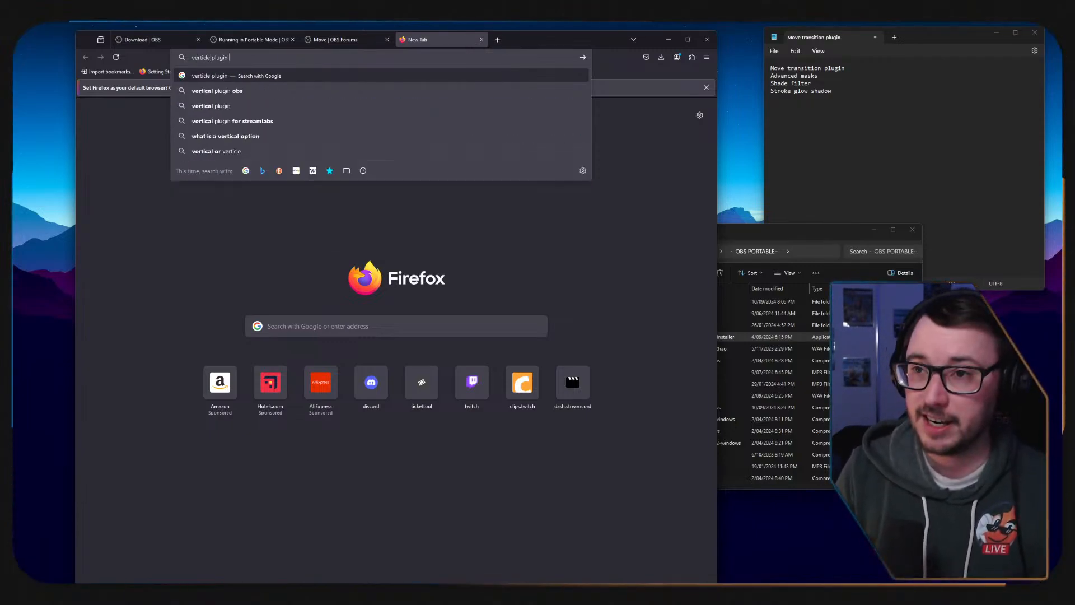
key(Down)
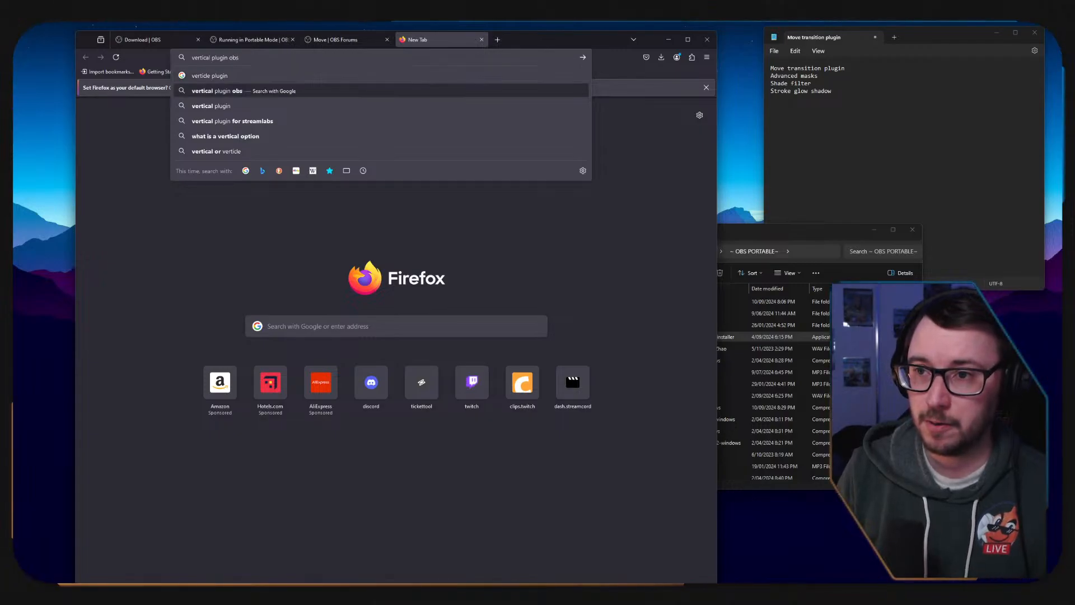
key(Return)
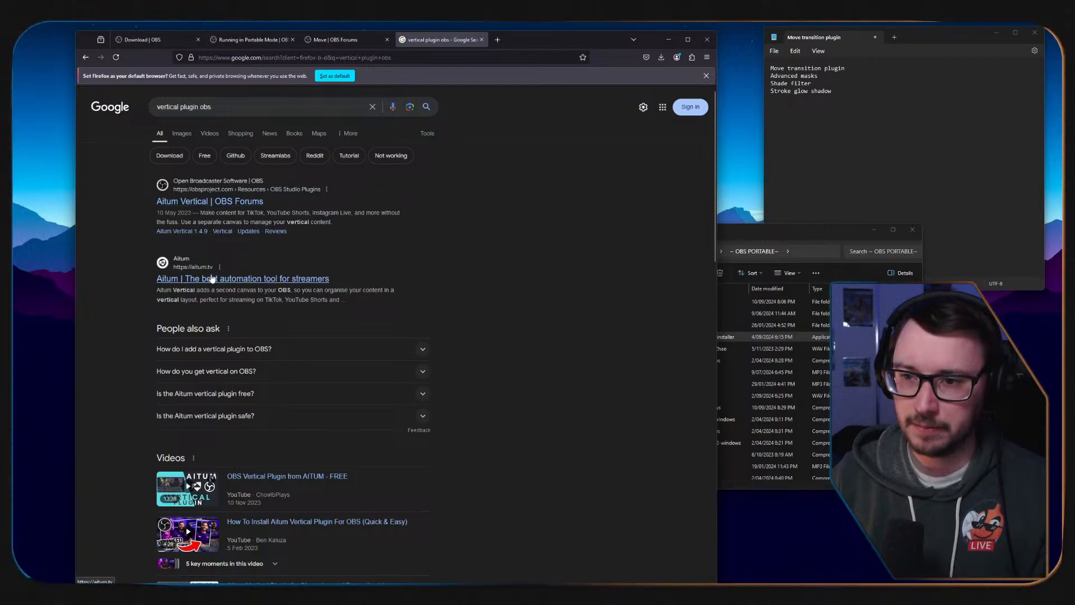
click(283, 278)
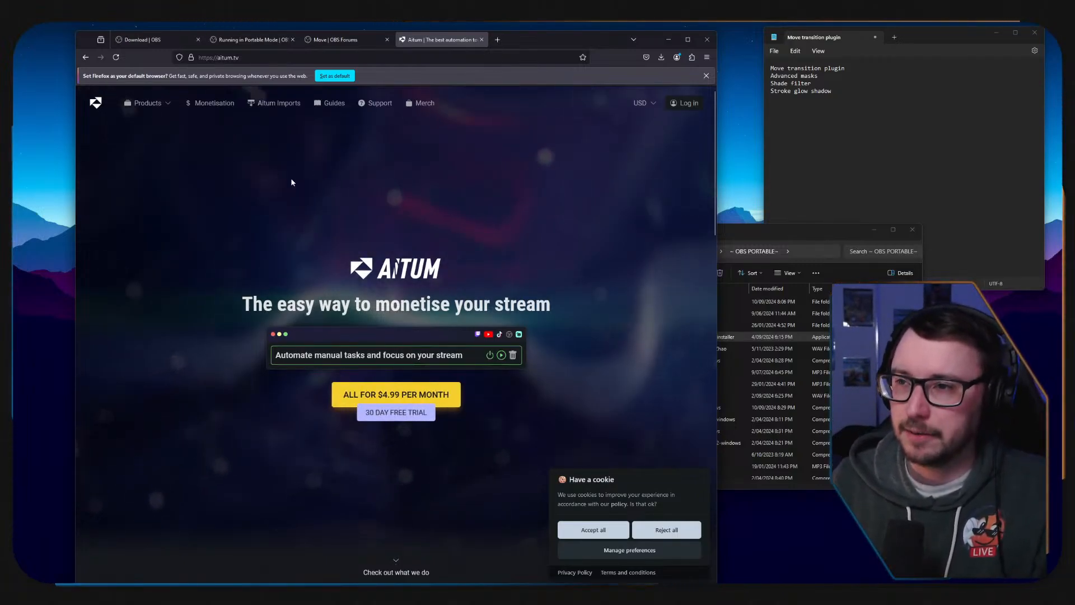
Open the product page of Aitum's Vertical plugin and download its Windows installer.
click(164, 103)
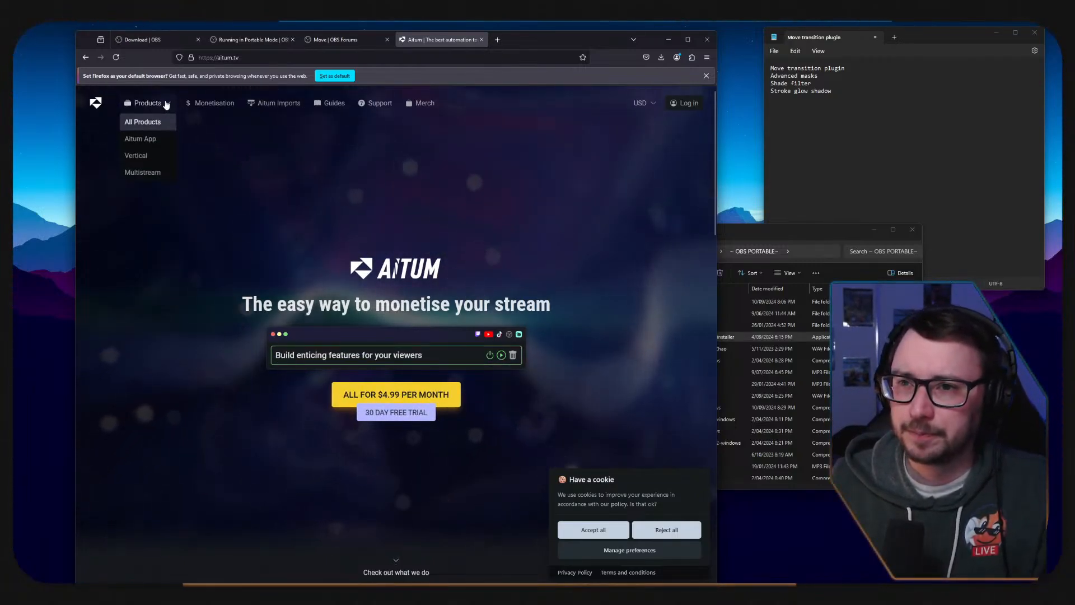
click(149, 161)
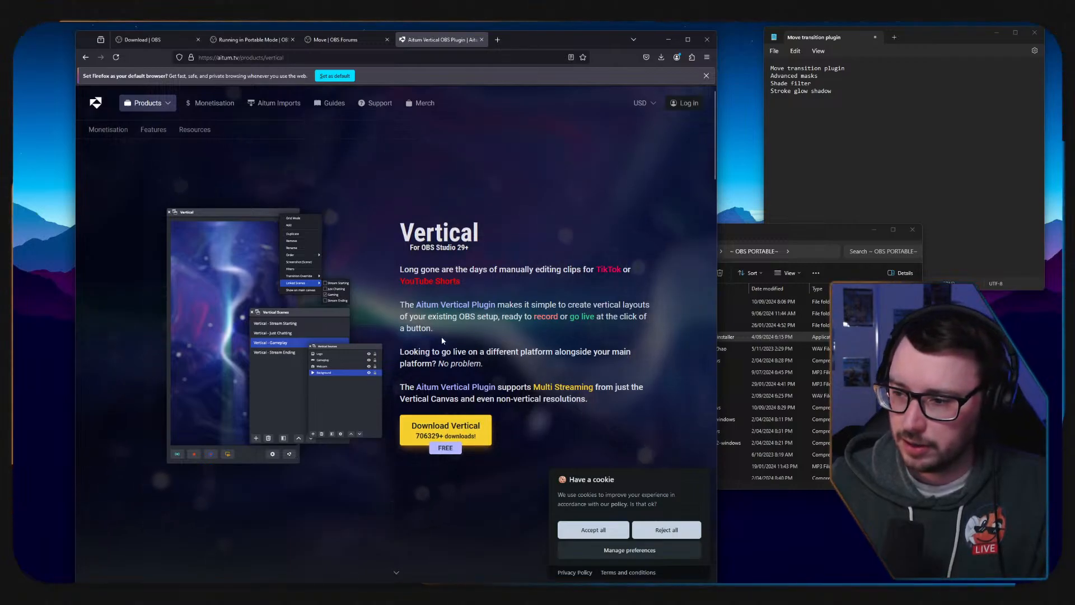
click(446, 427)
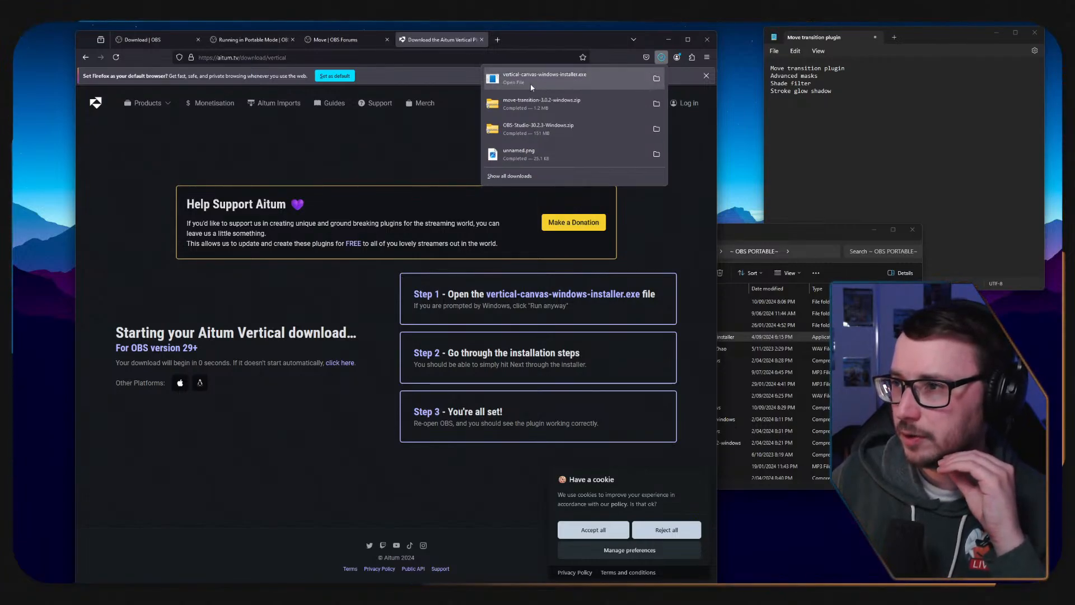
Run the downloaded vertical-canvas-windows-installer and install Vertical Canvas 1.4.9 into the obs-studio folder inside ~ OBS PORTABLE~\AnytimeAsh.
click(510, 85)
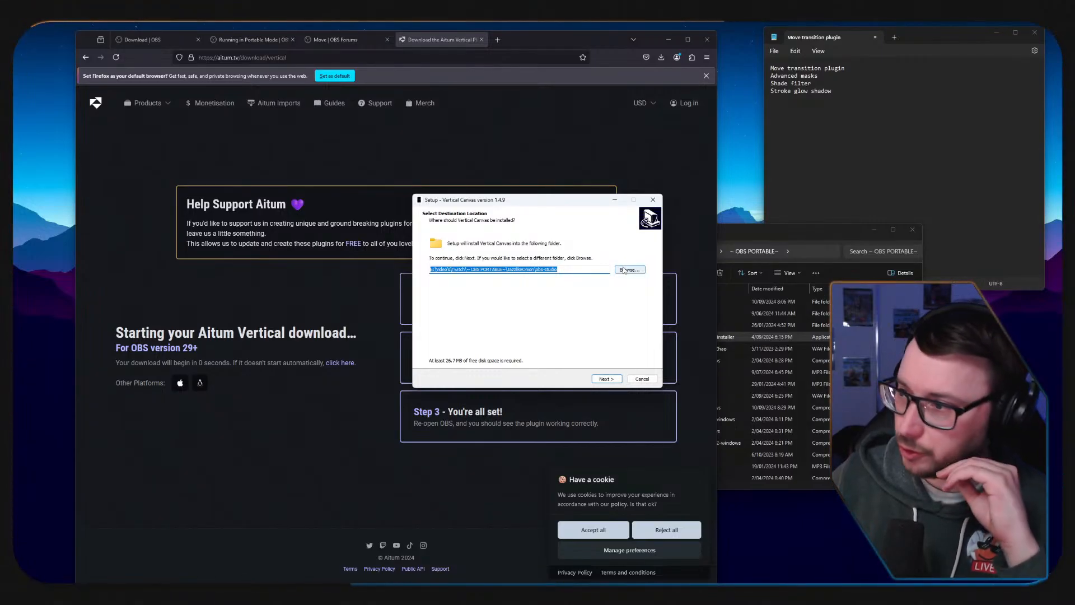
click(629, 270)
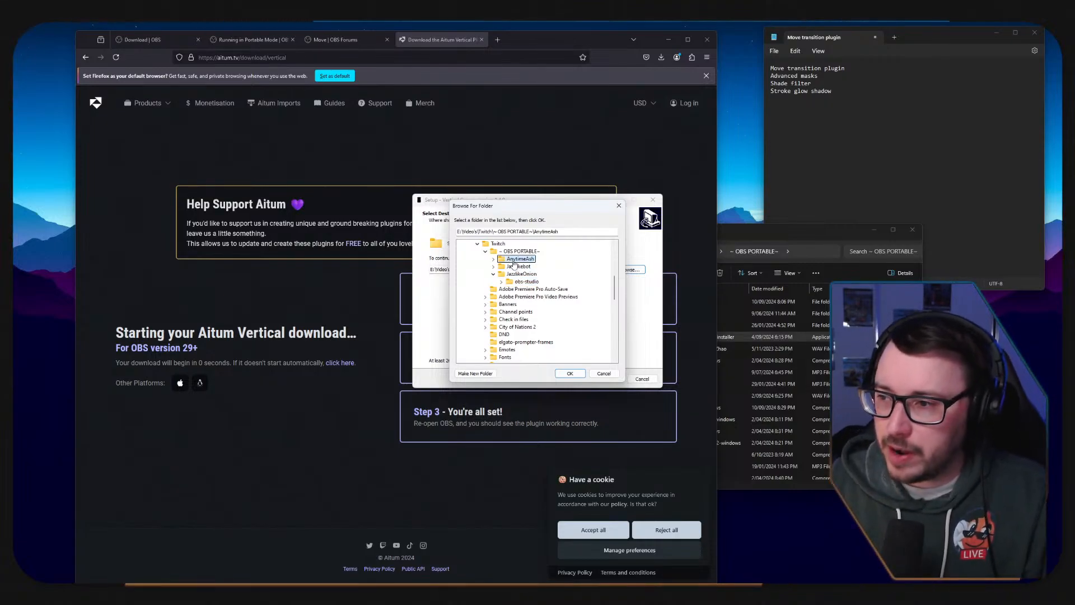
double_click(514, 260)
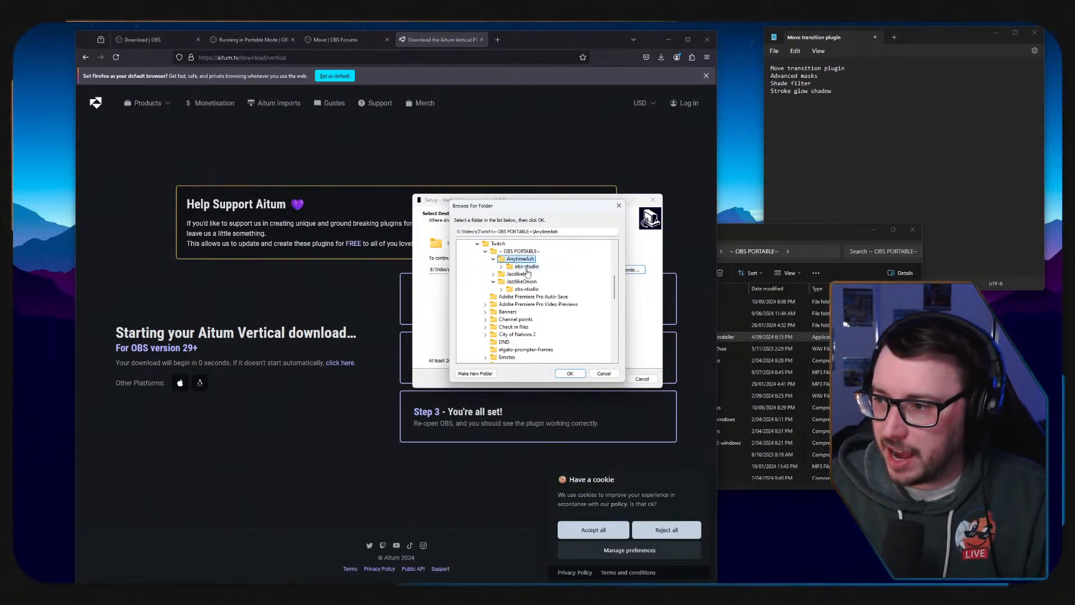
click(575, 376)
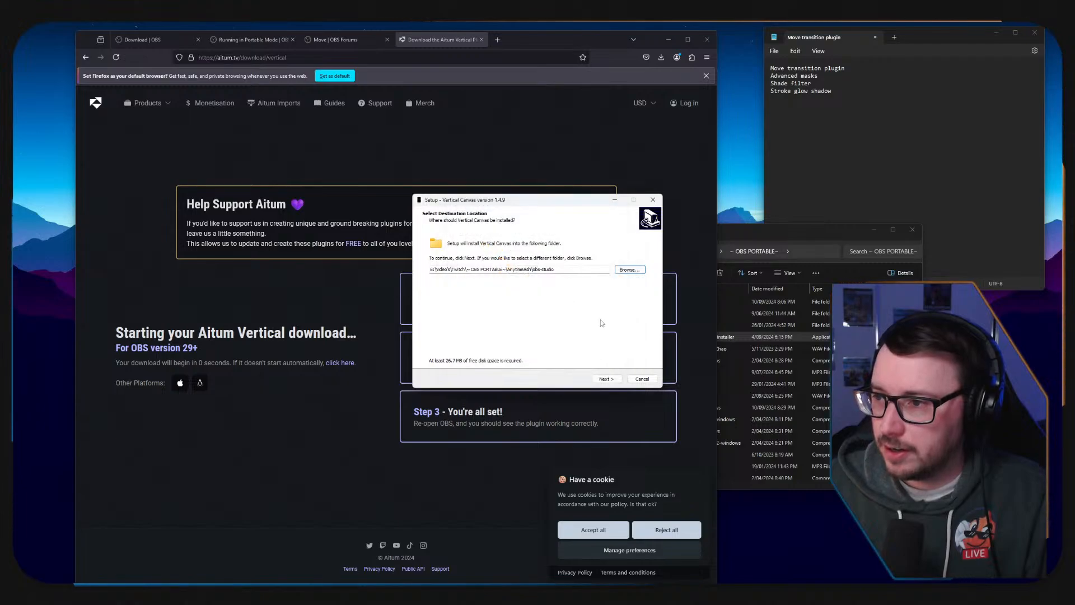
click(607, 379)
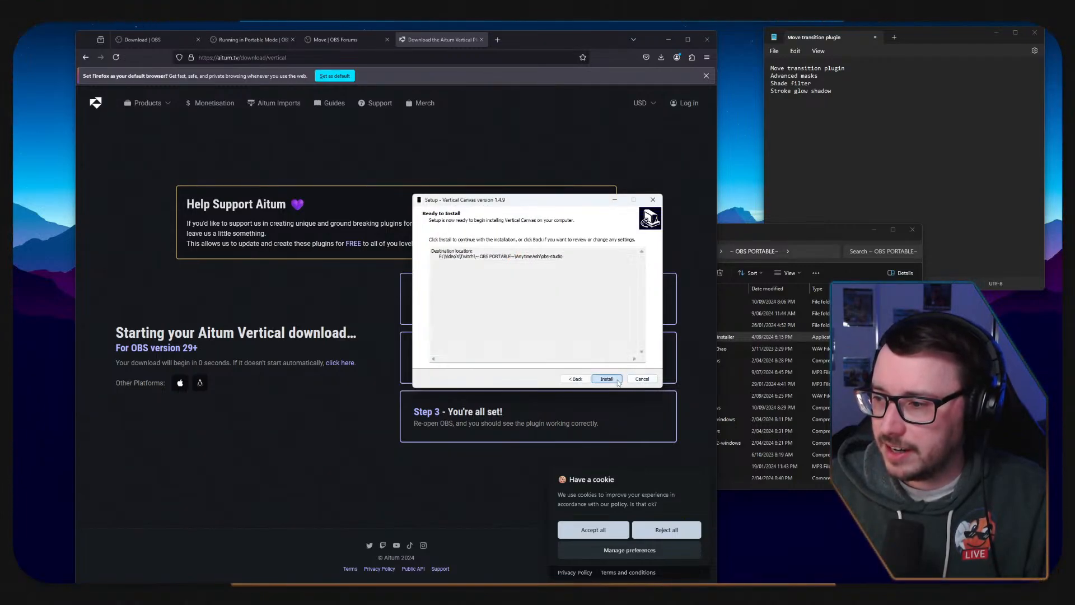
click(621, 380)
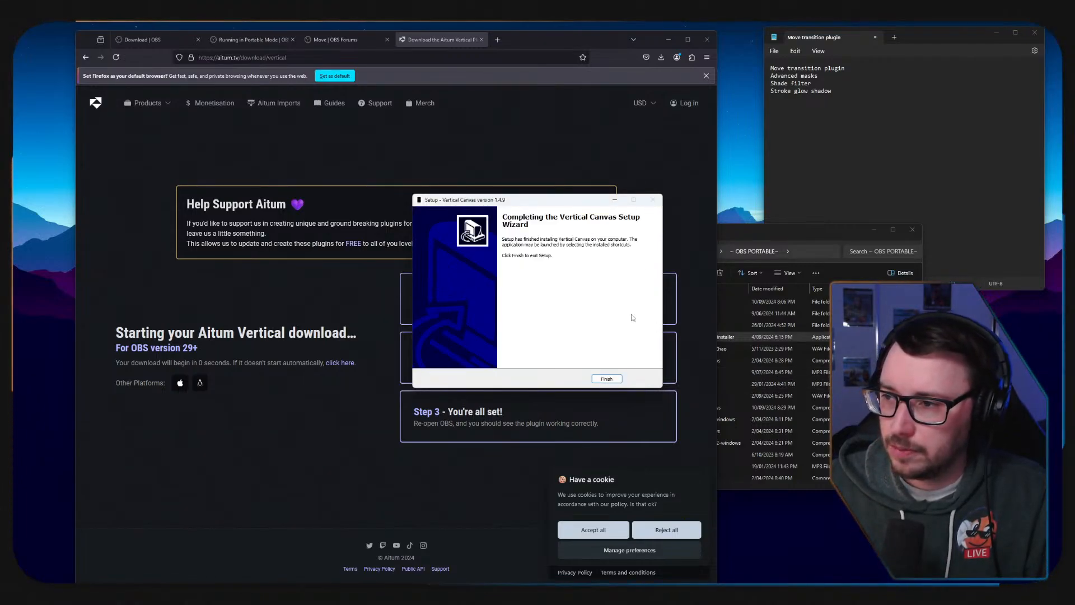
click(614, 380)
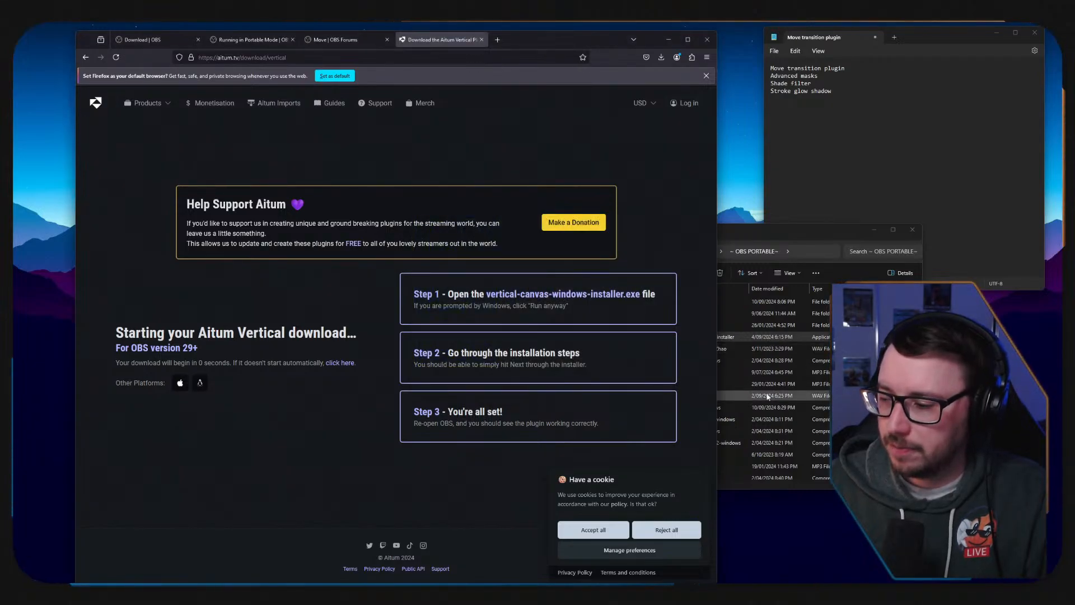
Open the AnytimeAsh folder in ~ OBS PORTABLE~ and launch its portable OBS Studio.
click(786, 235)
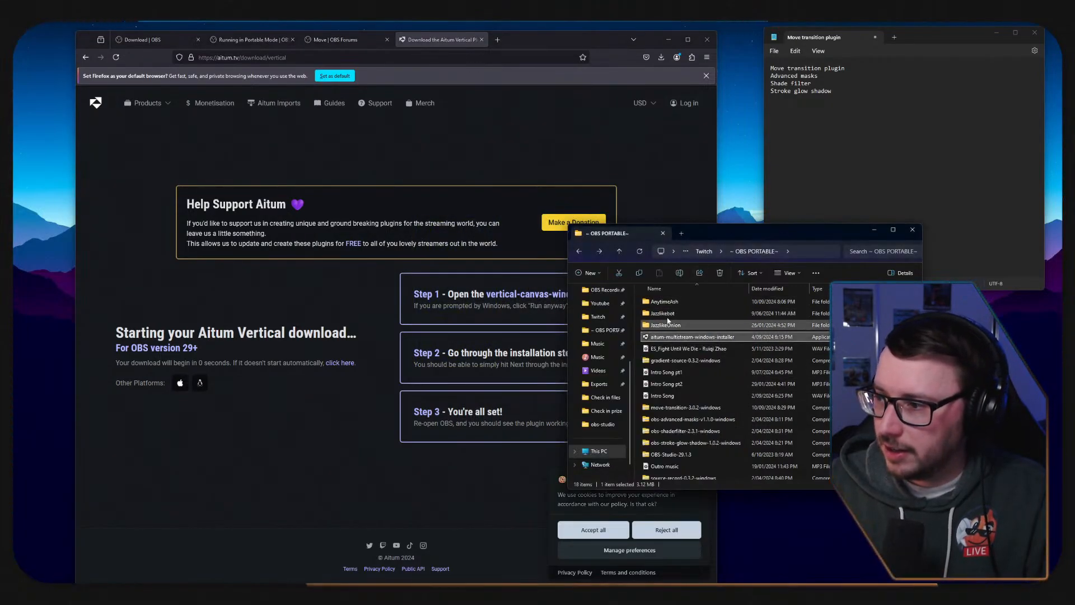
double_click(662, 303)
click(665, 315)
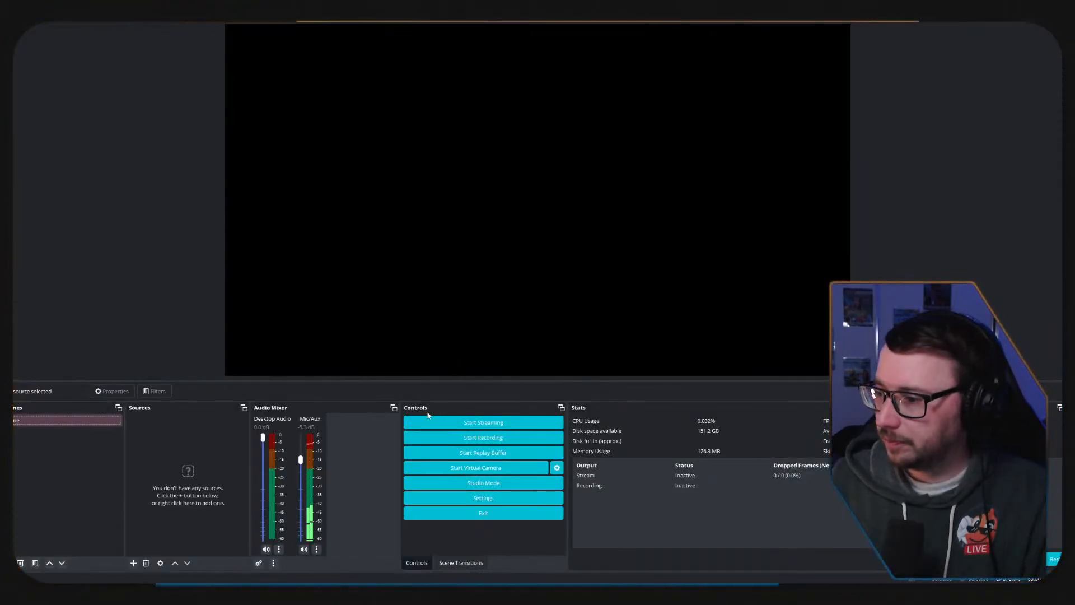
Show the Vertical Scenes, Vertical Sources, Vertical Scene Transitions and Vertical docks.
click(64, 21)
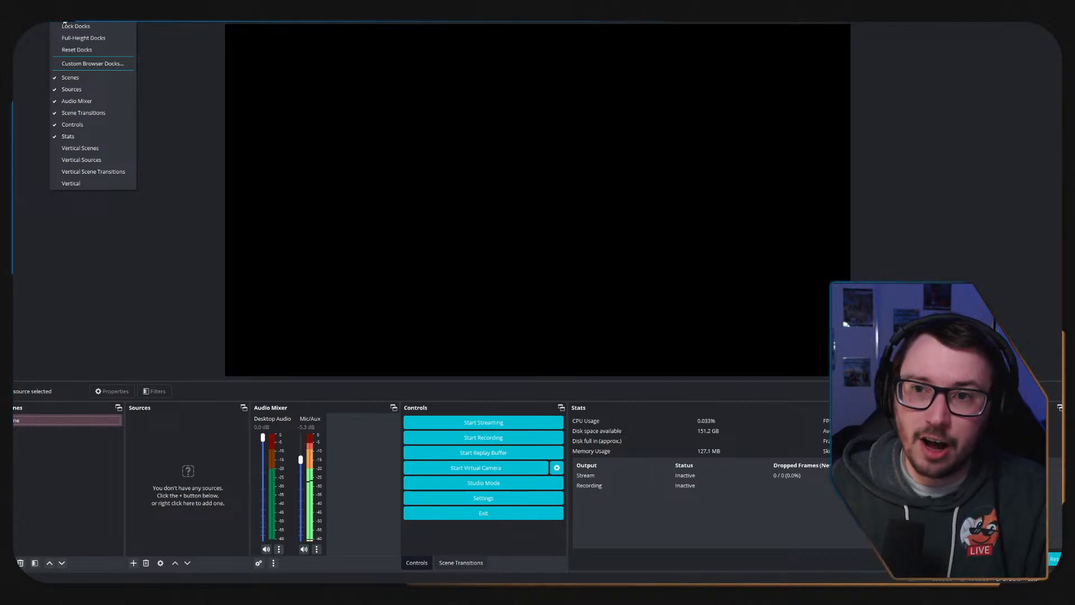
click(80, 147)
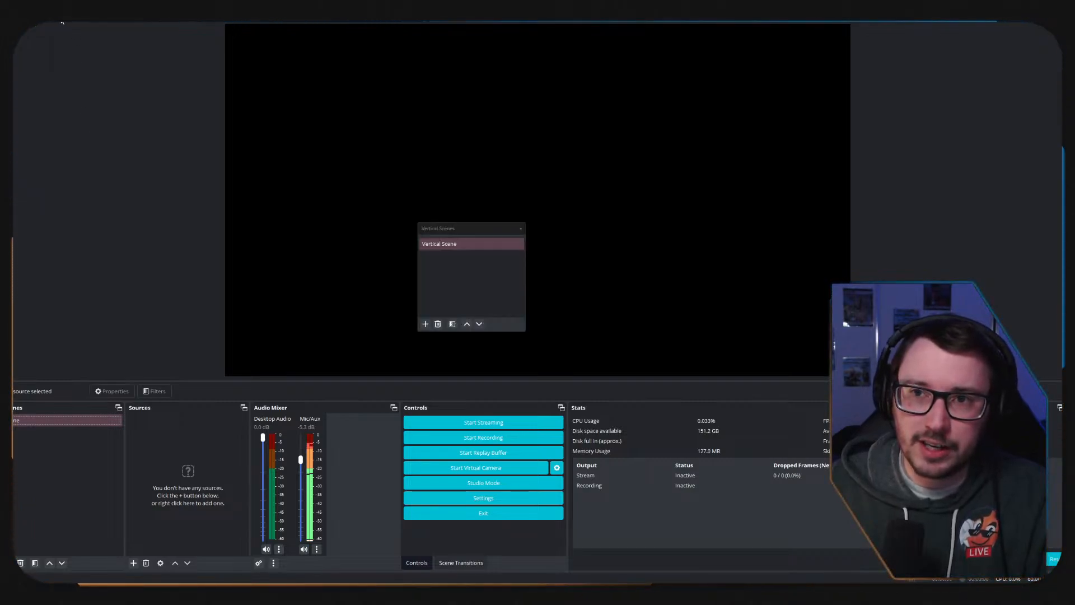
click(65, 22)
click(81, 159)
click(65, 22)
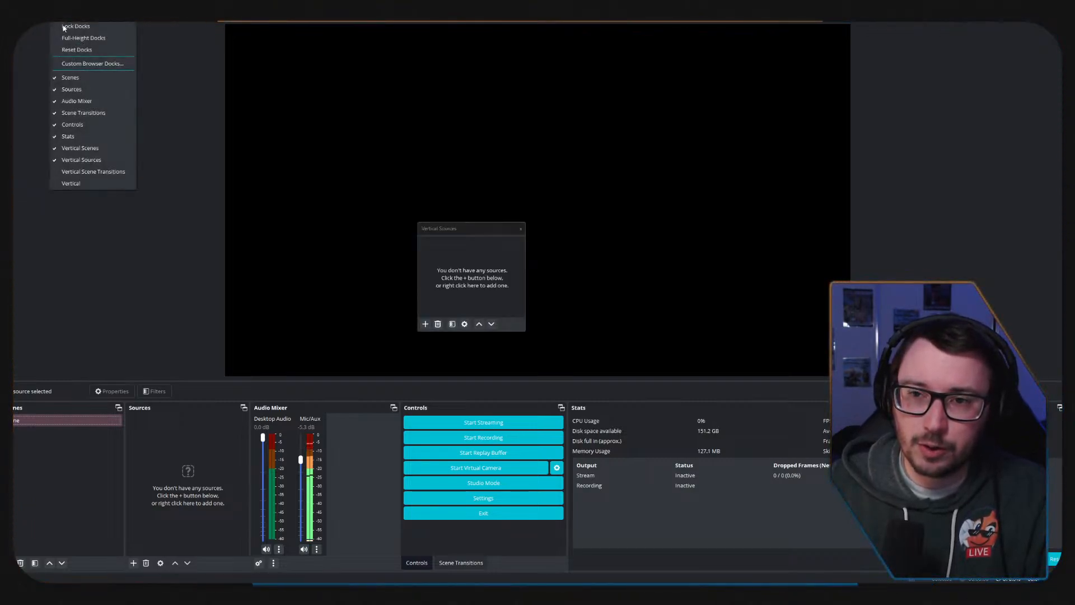
click(88, 172)
click(64, 22)
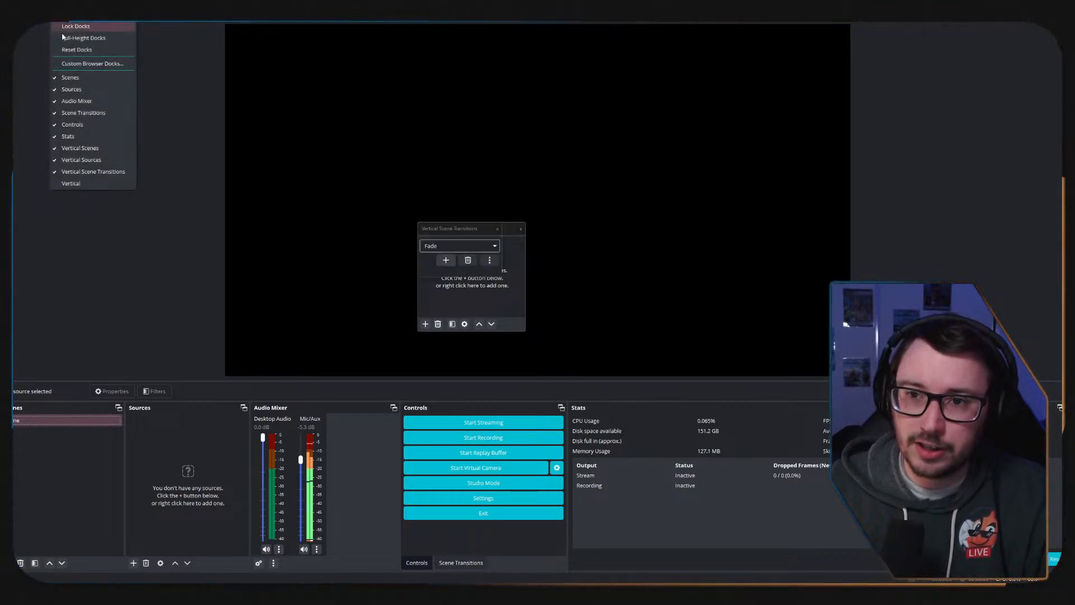
click(72, 183)
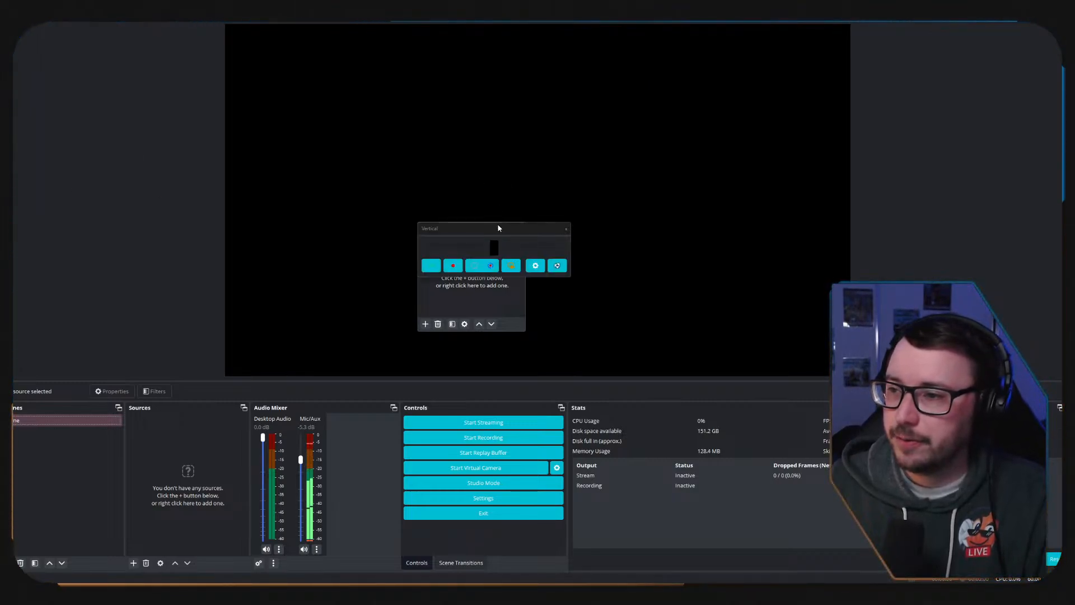
Dock the Vertical canvas beside the main preview, narrow it, and group Vertical Scene Transitions with the Controls and Scene Transitions docks.
drag(495, 227, 907, 208)
drag(1009, 230, 719, 233)
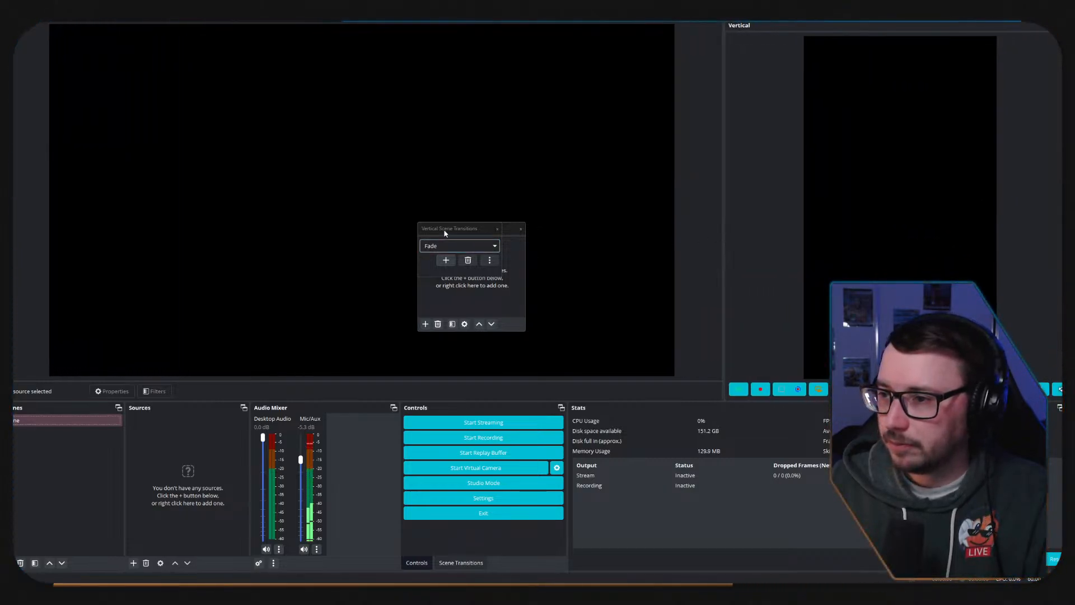
drag(445, 233, 518, 557)
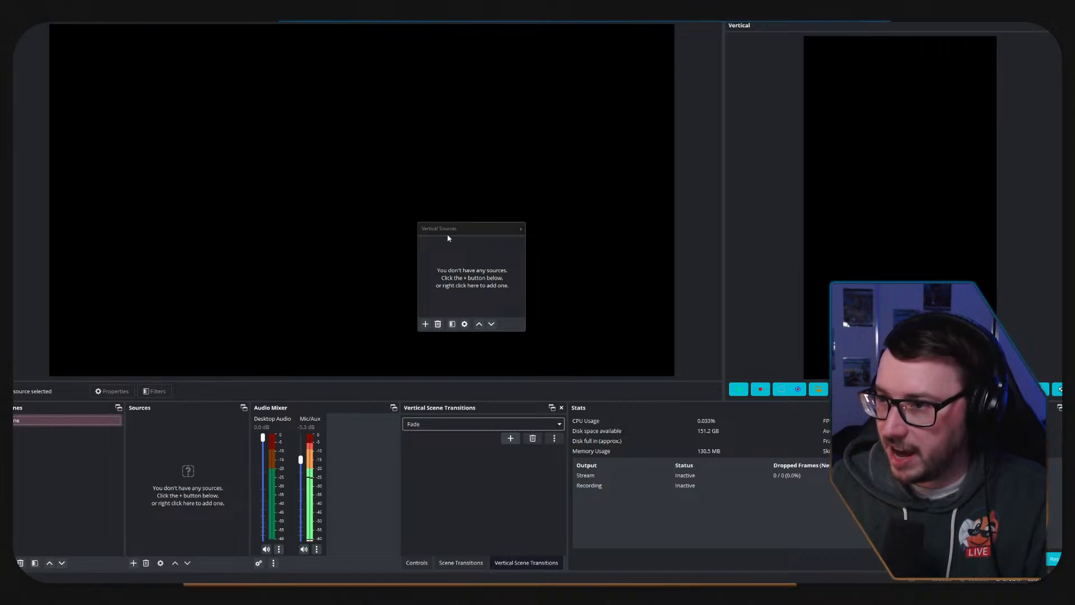
Group Vertical Sources with Sources and Vertical Scenes with Scenes, placing each vertical dock second in its group.
drag(449, 229, 210, 488)
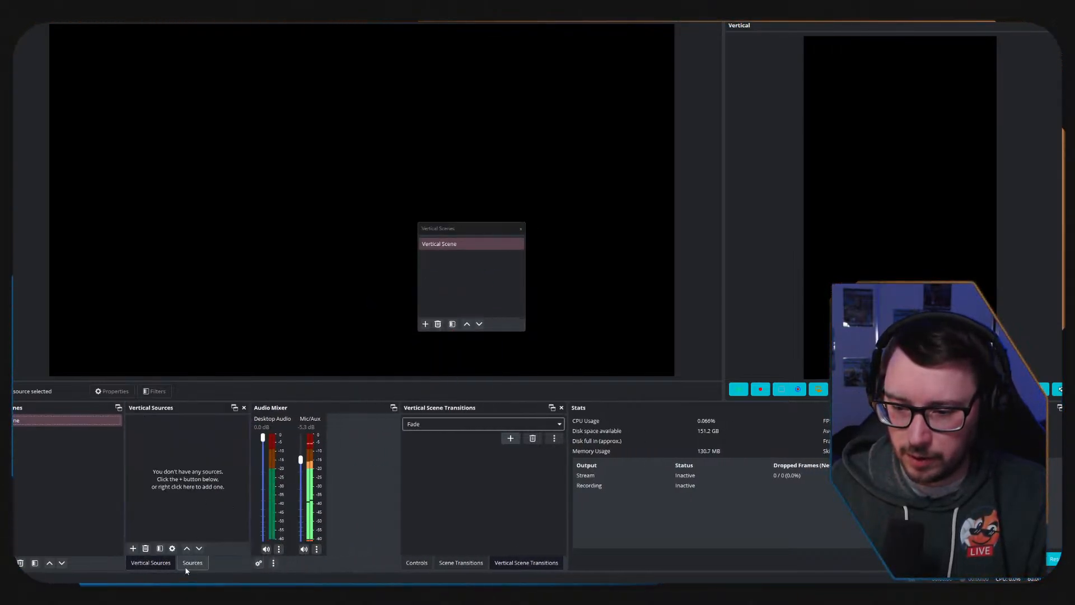
drag(190, 563, 140, 564)
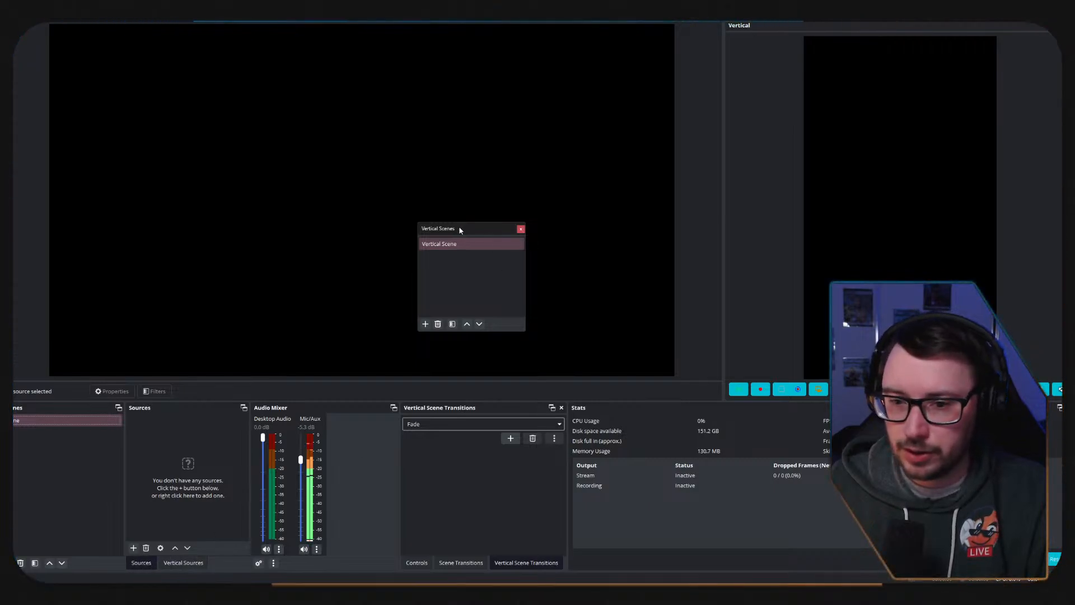
drag(460, 230, 62, 486)
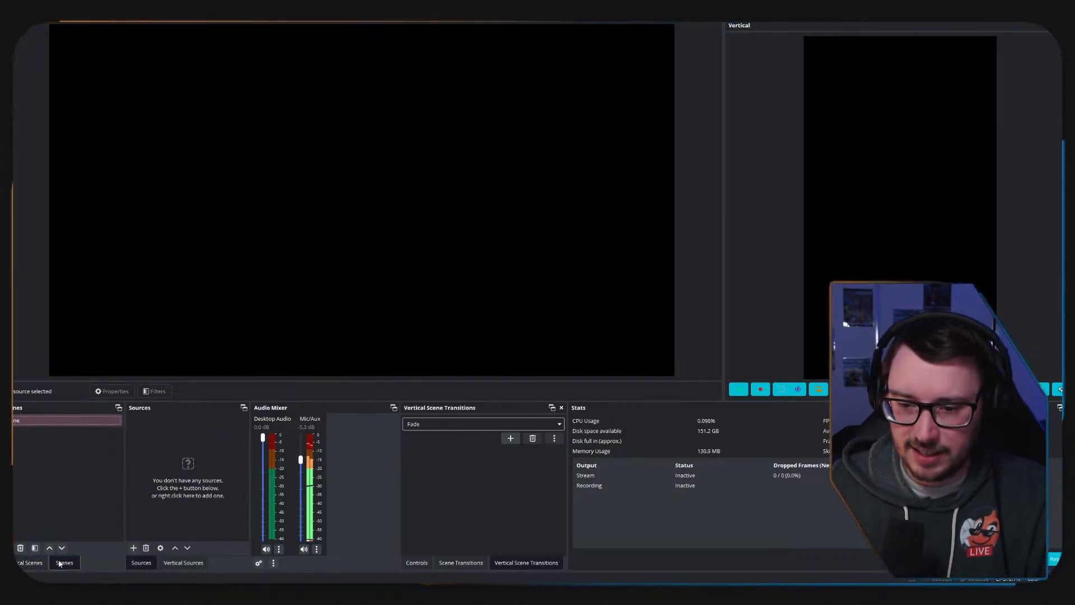
drag(59, 563, 25, 566)
click(56, 566)
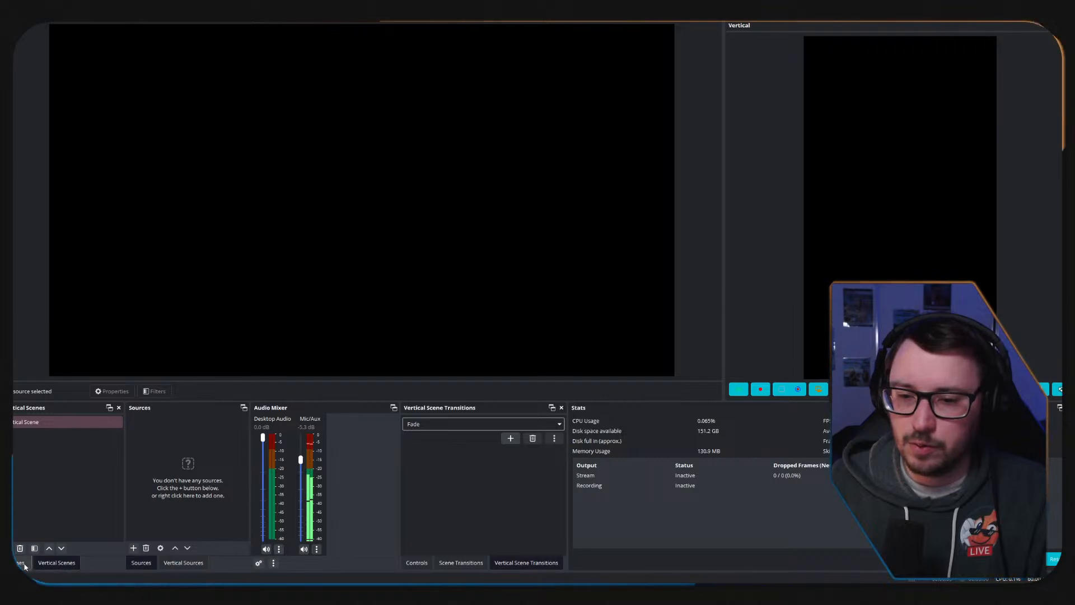
click(25, 566)
click(48, 566)
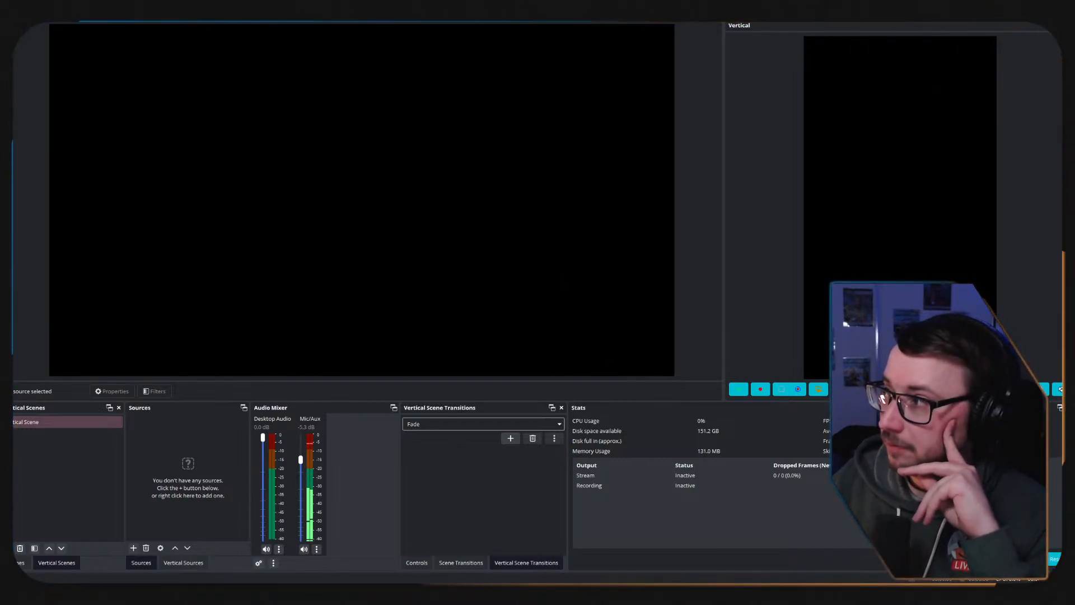
Close OBS Studio and open the jrDockie archive in the ~ OBS PORTABLE~ folder.
click(1064, 7)
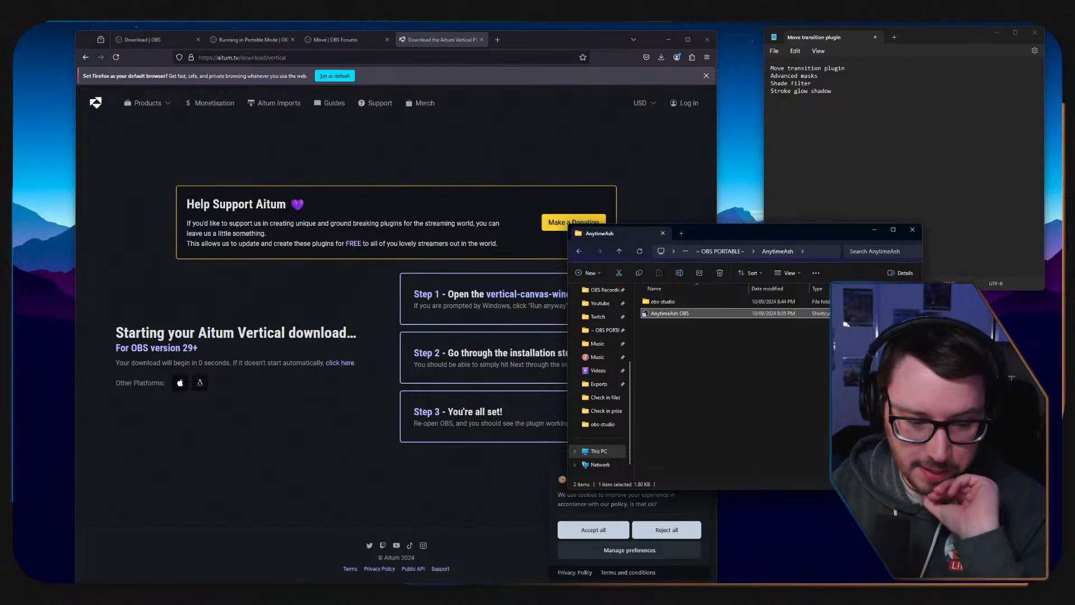
key(super+d)
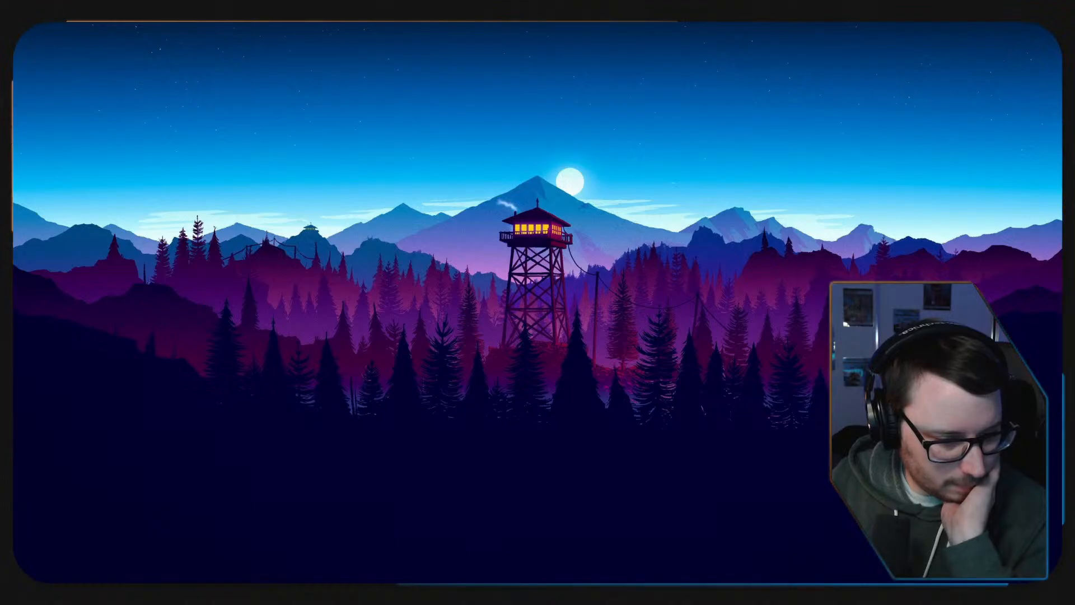
key(super+d)
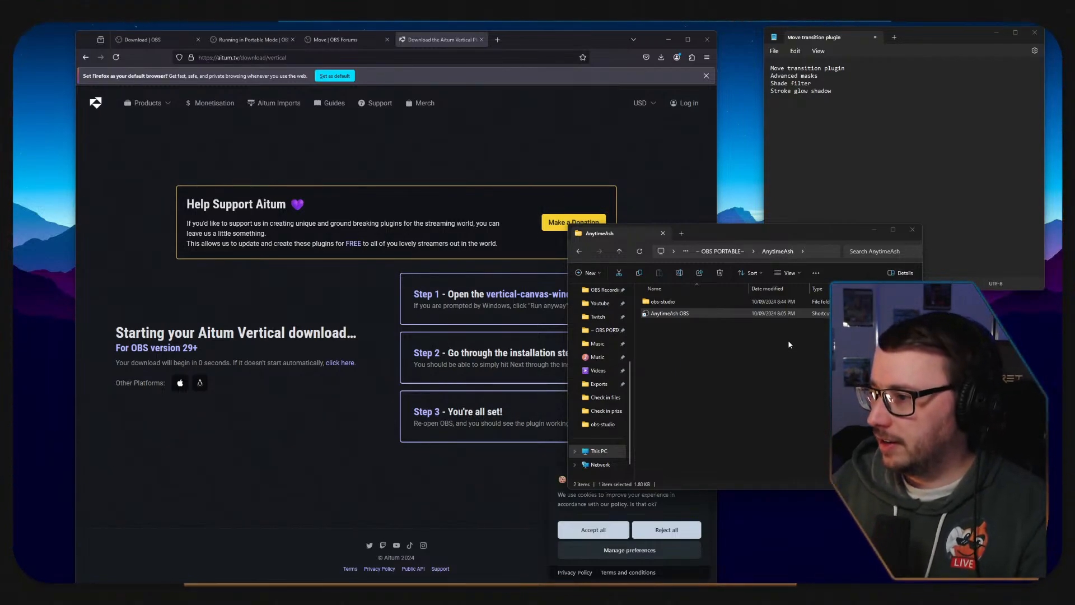
mouse_move(370, 579)
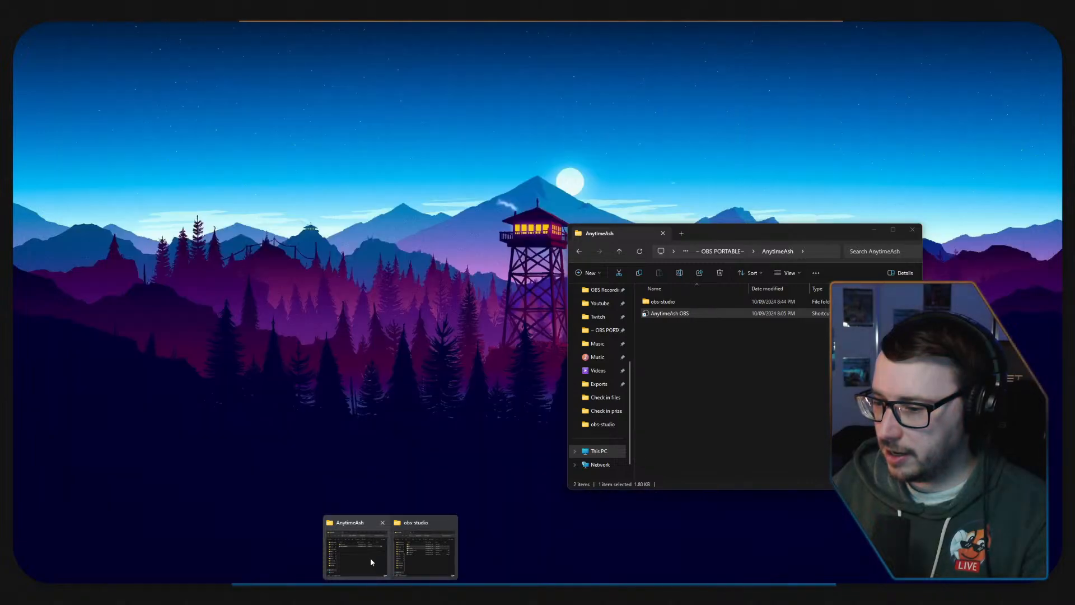
click(371, 559)
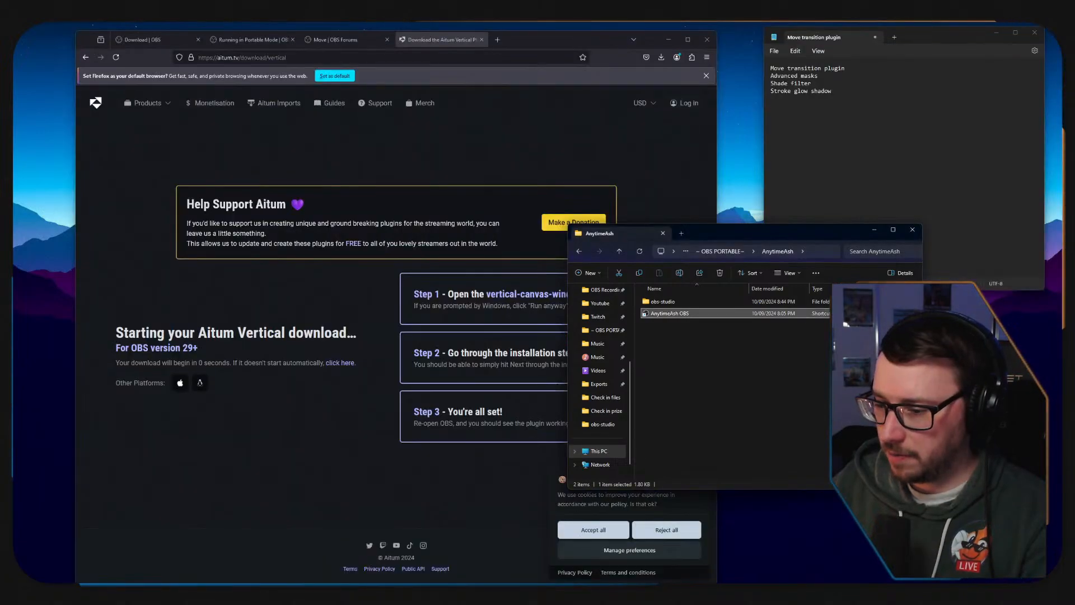
mouse_move(380, 580)
click(421, 524)
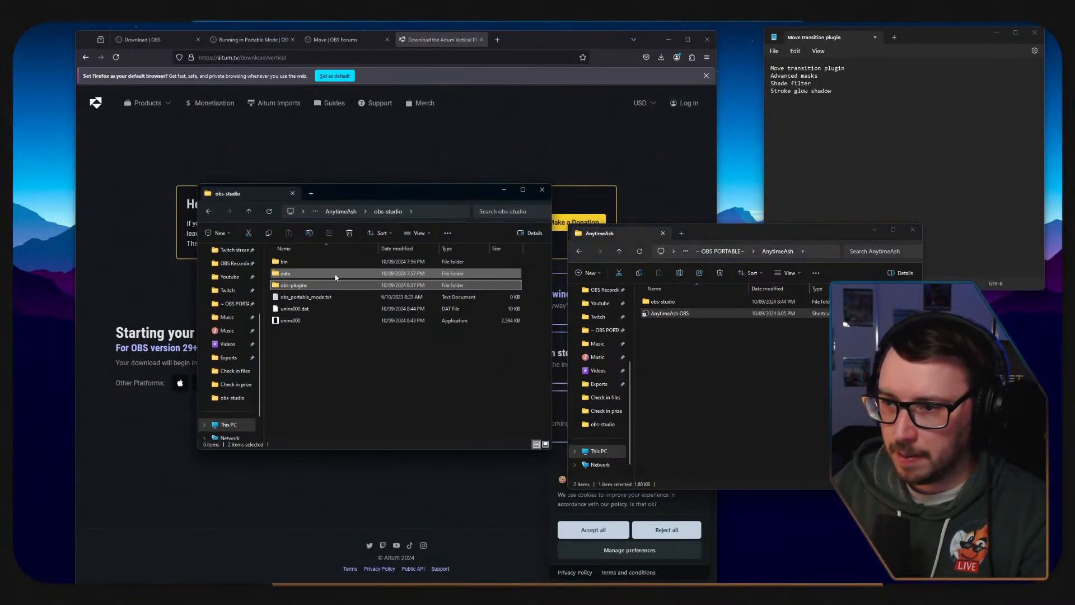
click(340, 211)
click(349, 211)
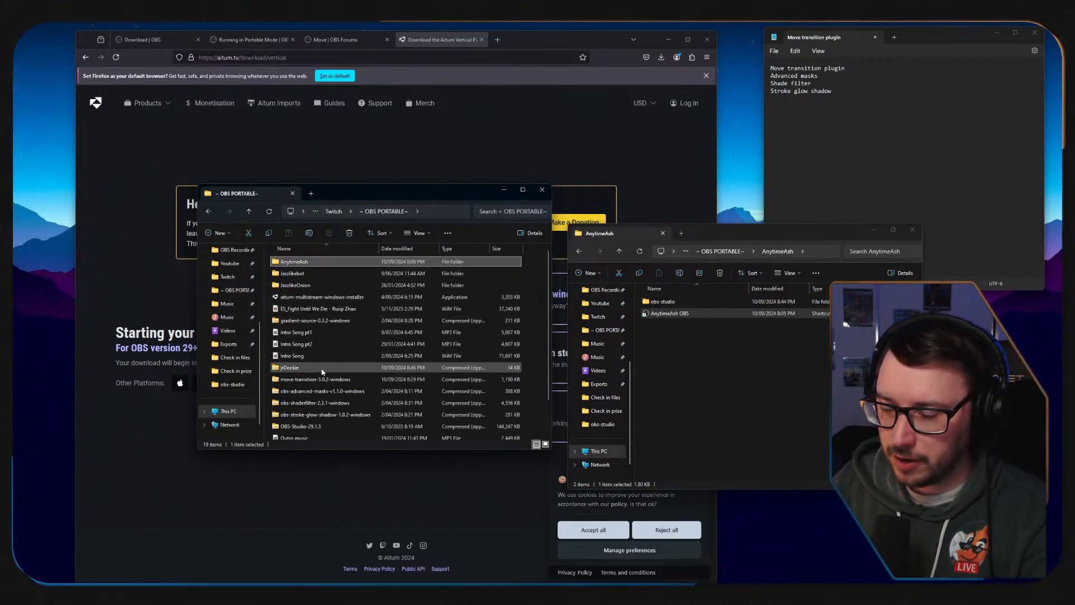
double_click(322, 367)
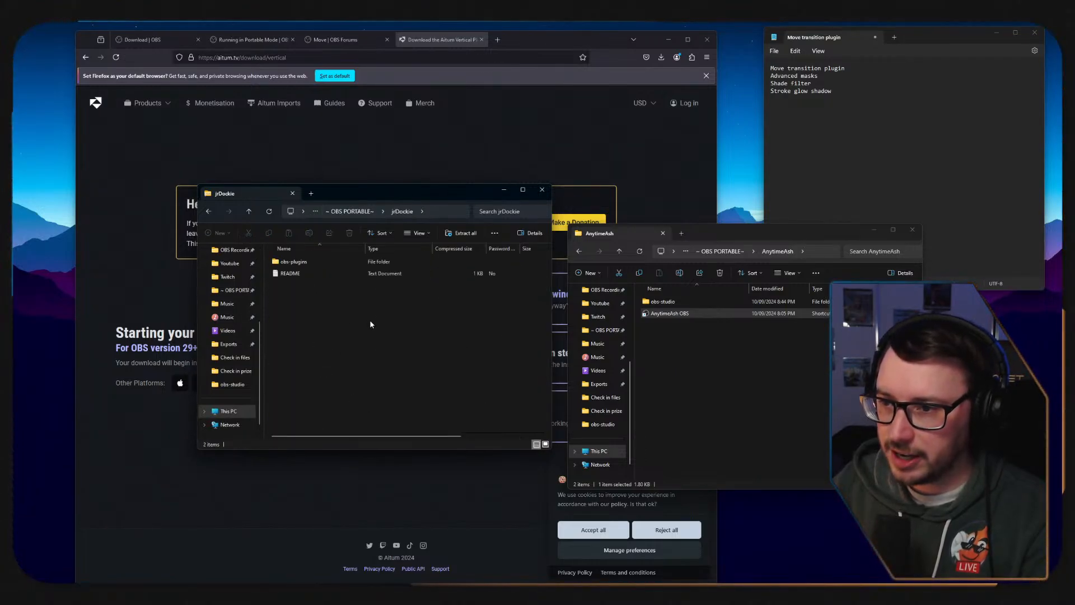
Open the jrDockie README and read what the plugin's Dock Sets submenu does.
double_click(297, 274)
drag(902, 38, 479, 124)
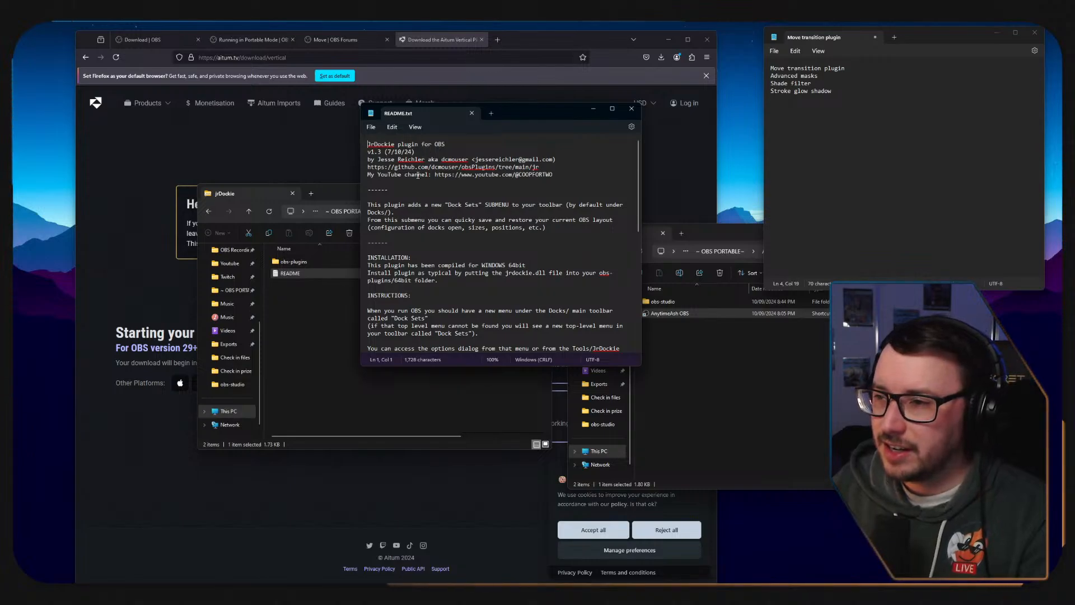
drag(426, 209, 531, 213)
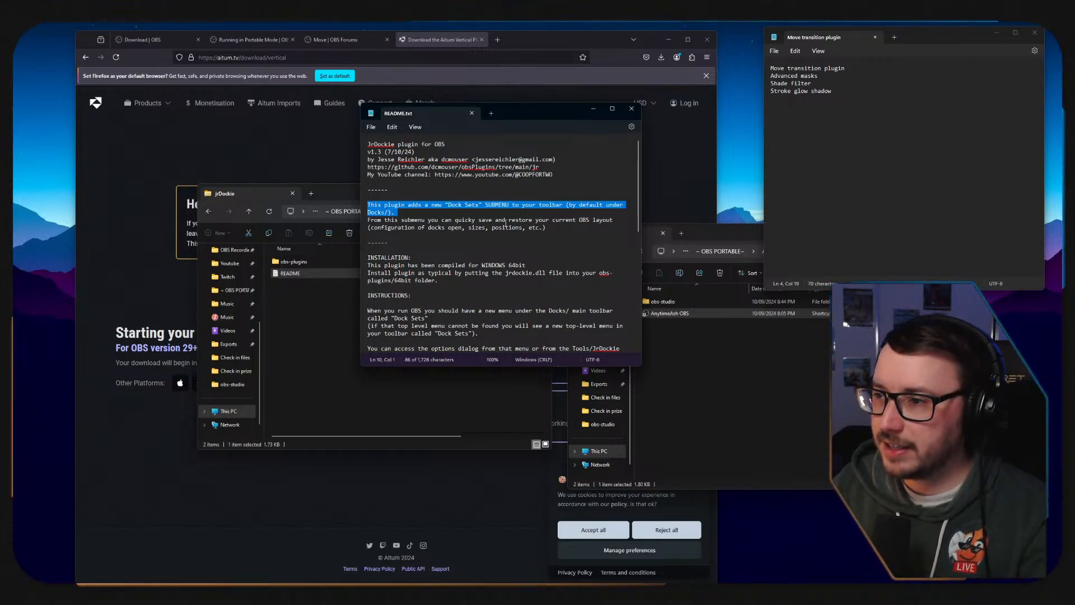
drag(616, 221, 376, 222)
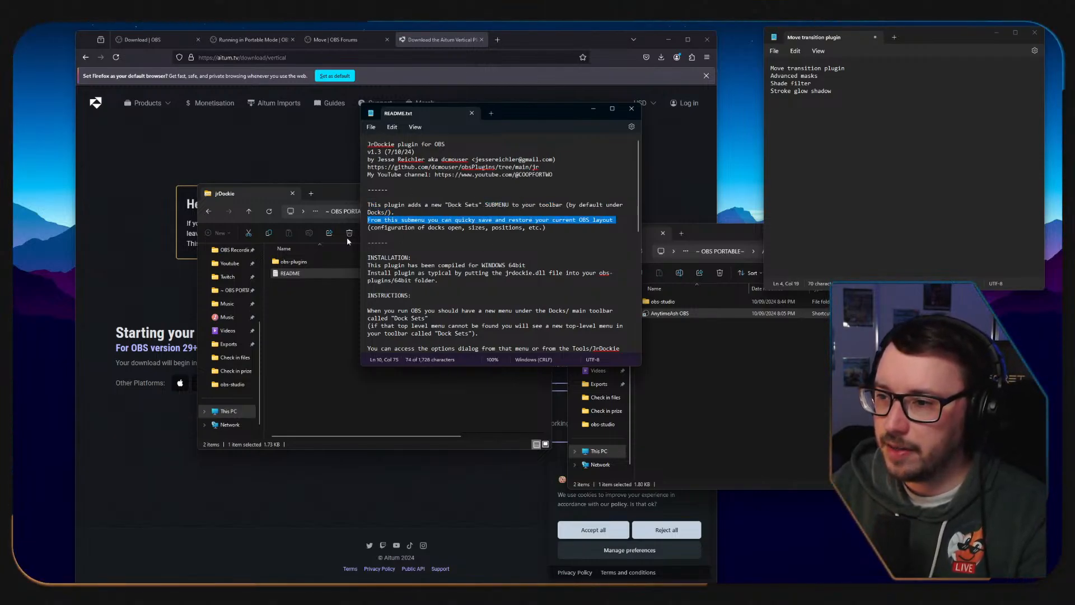
Copy the obs-plugins folder from the jrDockie archive into AnytimeAsh's obs-studio folder.
click(391, 399)
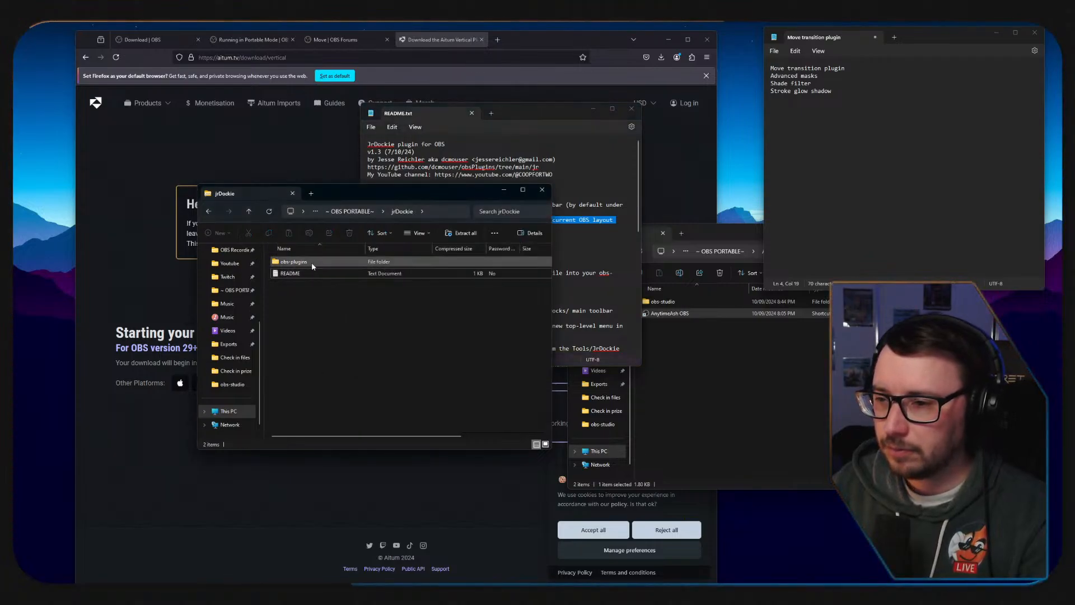
click(715, 418)
double_click(672, 303)
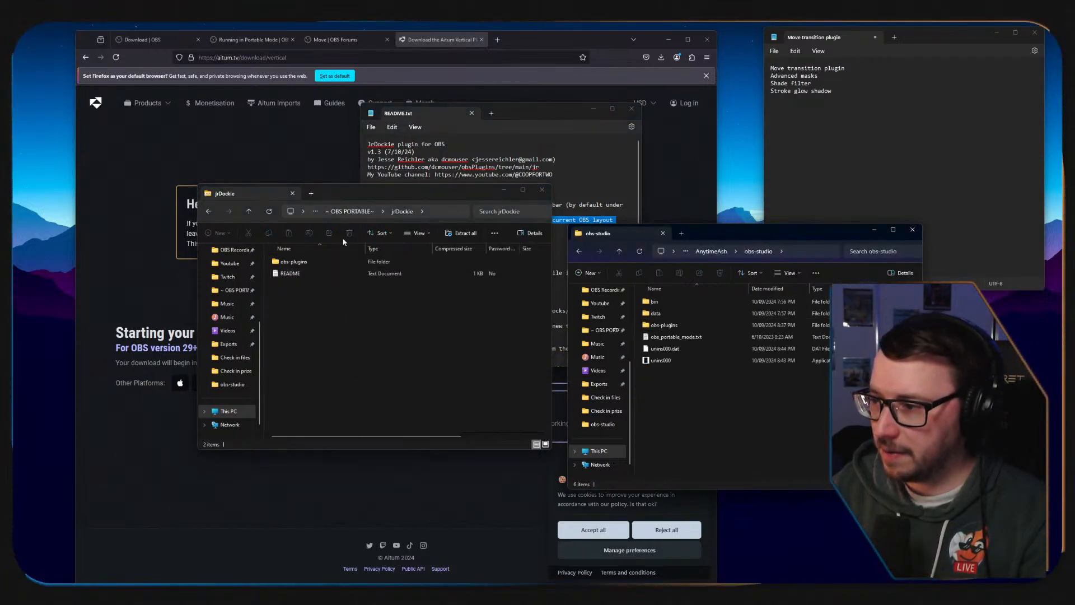
drag(291, 261, 742, 422)
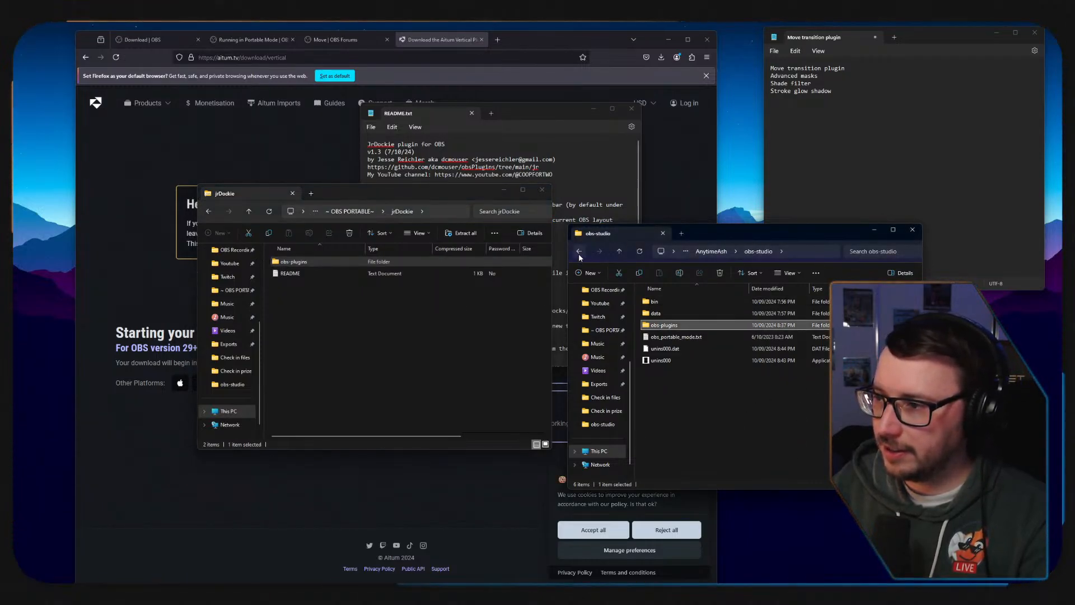
Relaunch the portable OBS from the AnytimeAsh folder and look through the available docks and JrDockie's dockset commands.
click(580, 253)
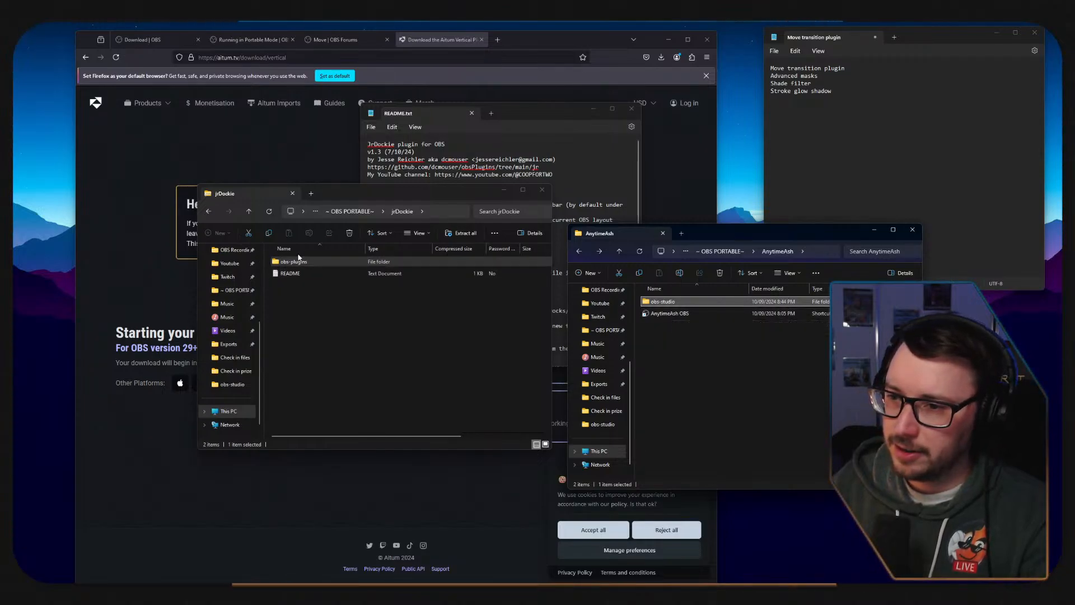
double_click(684, 315)
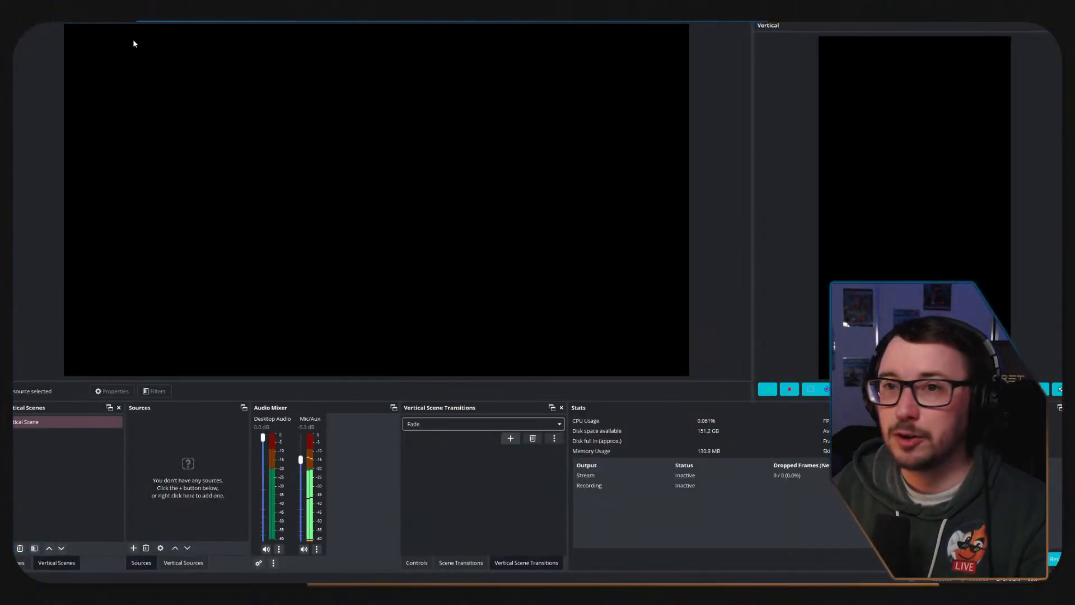
click(62, 14)
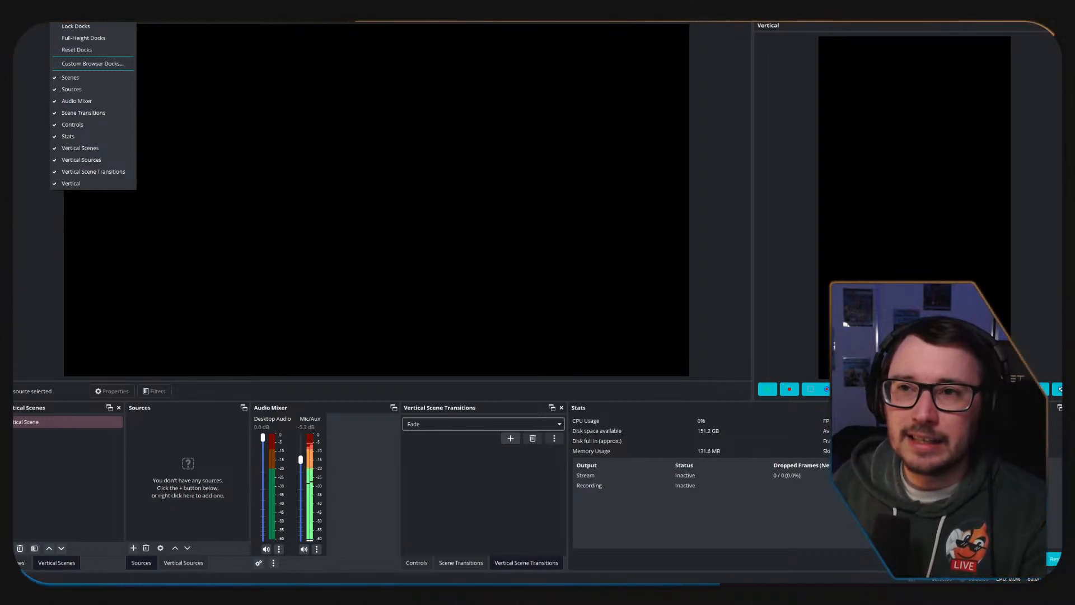
mouse_move(196, 15)
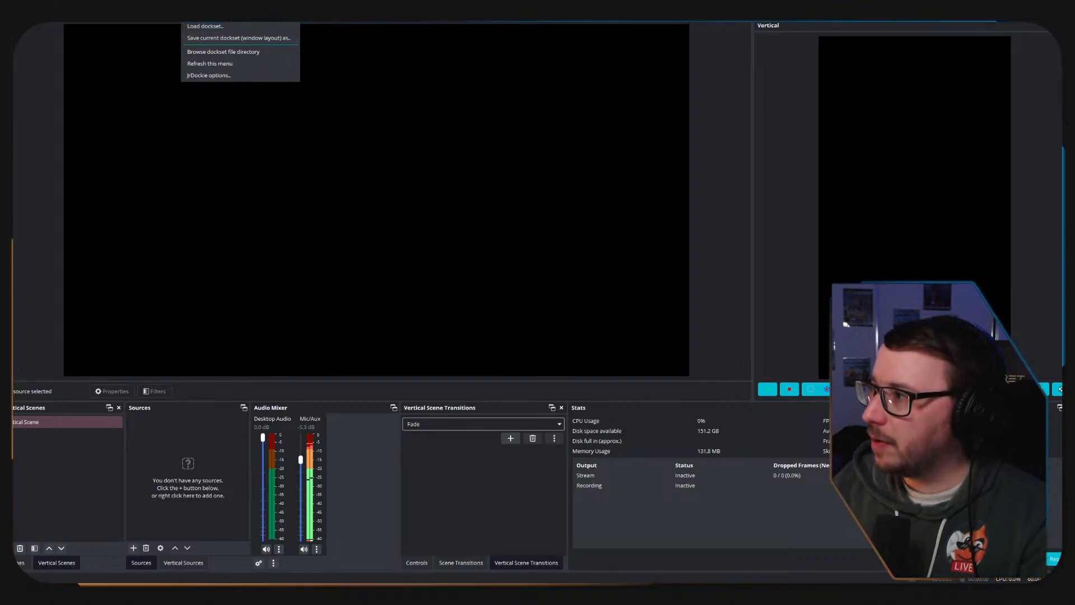
Close the Vertical, Vertical Scene Transitions, Vertical Scenes, Vertical Sources and Stats docks.
click(1068, 25)
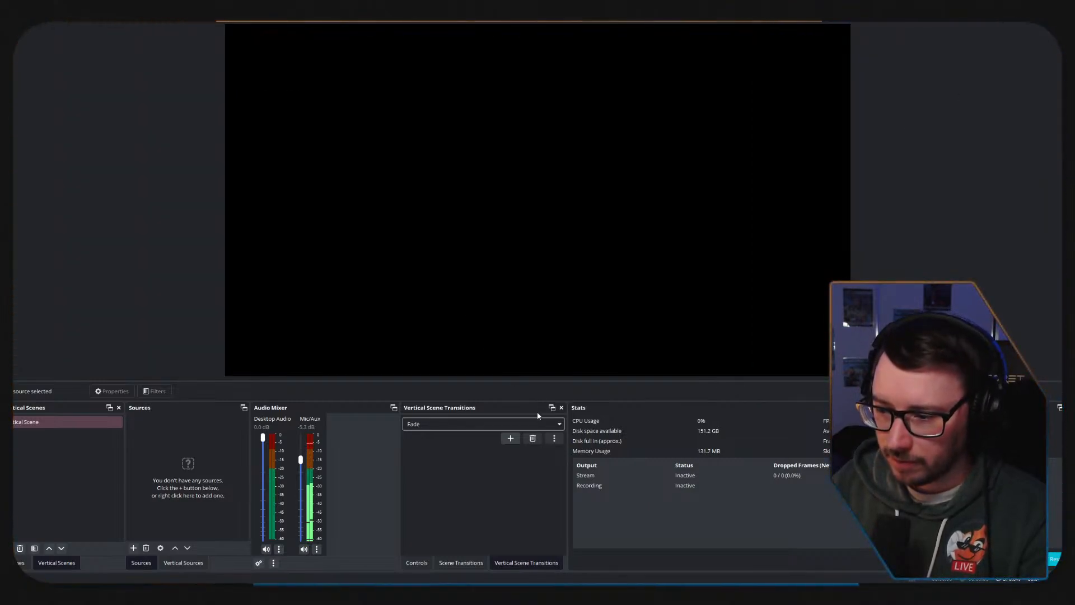
click(562, 407)
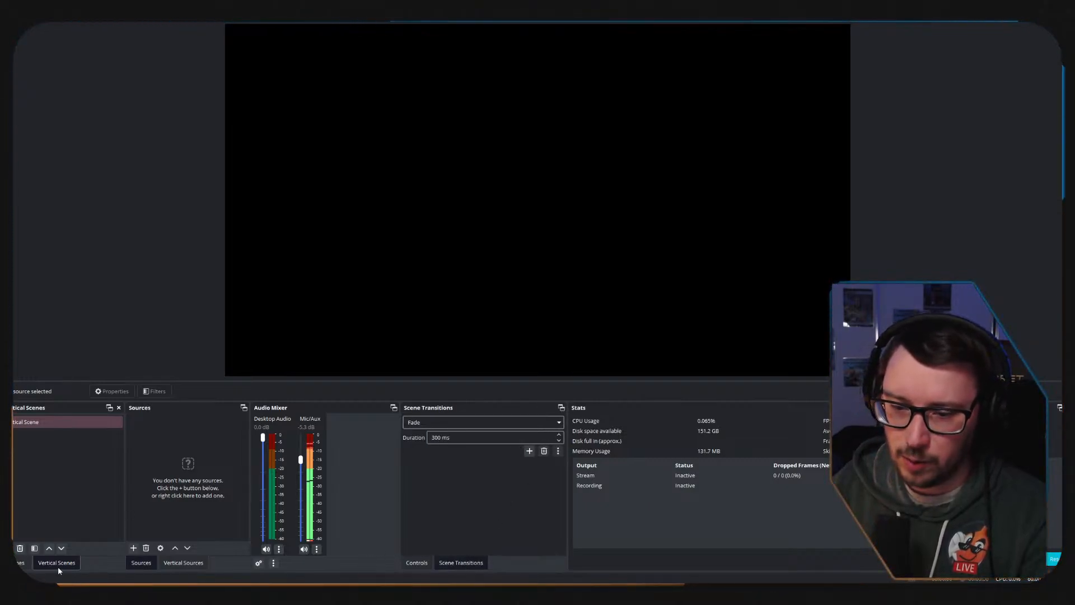
click(119, 407)
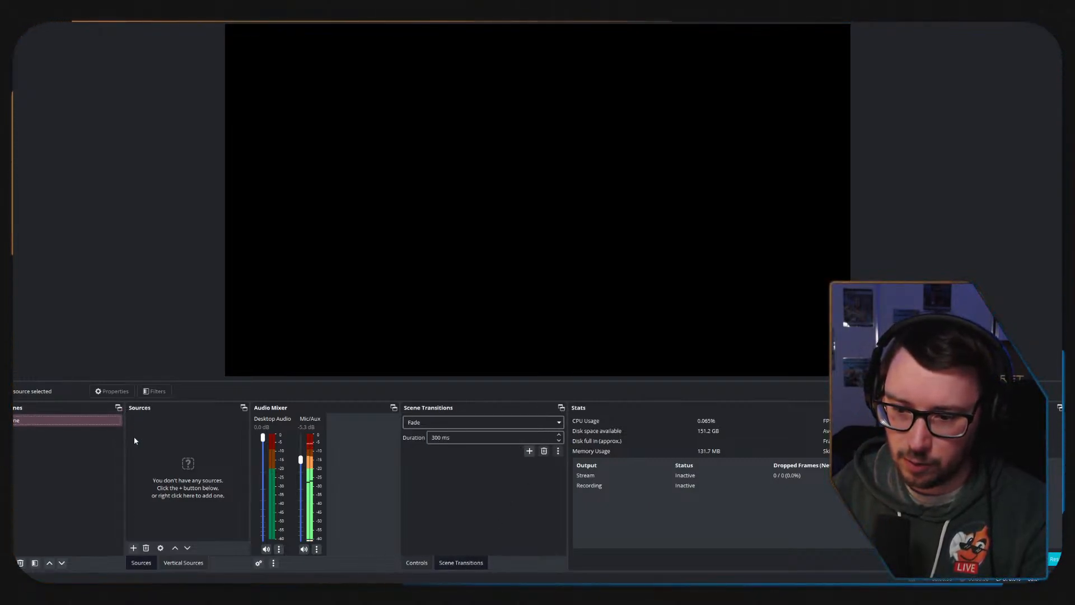
click(183, 562)
click(244, 408)
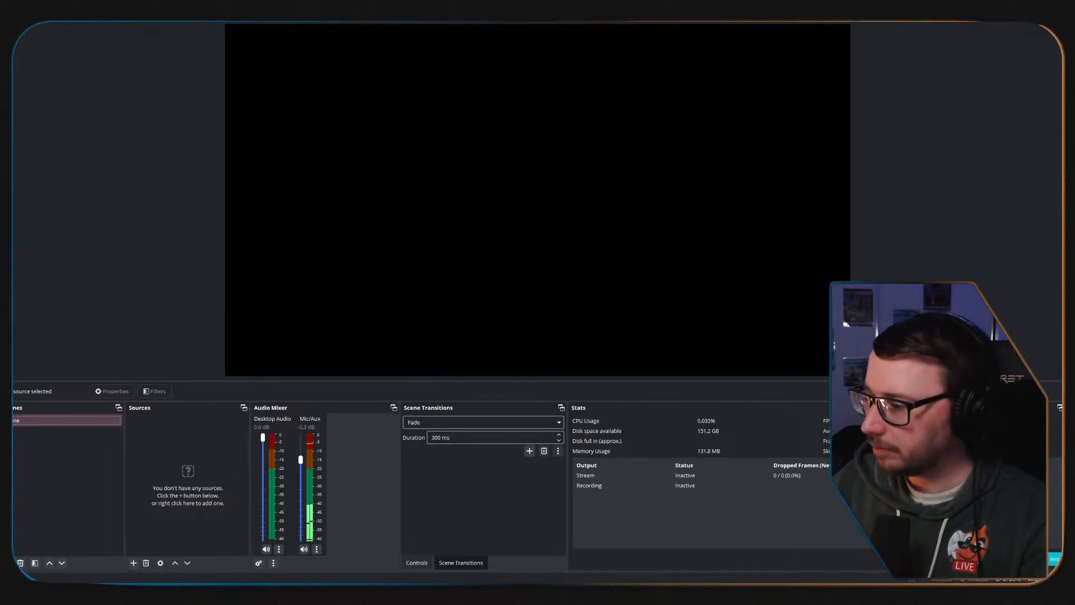
click(1070, 407)
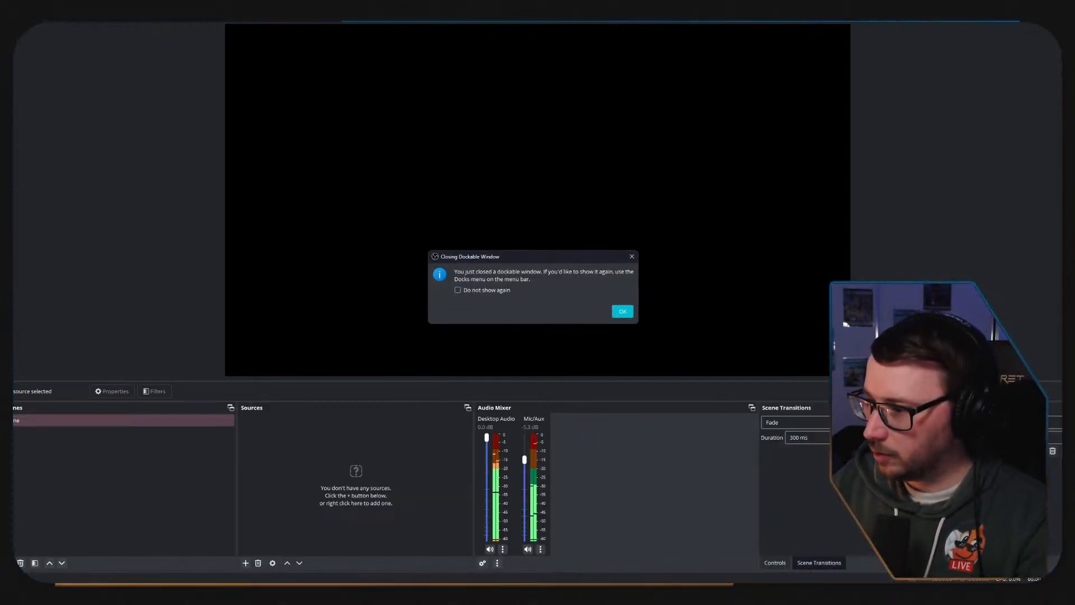
Re-dock Controls as a tab alongside Scene Transitions, placed first and shown in front.
click(623, 311)
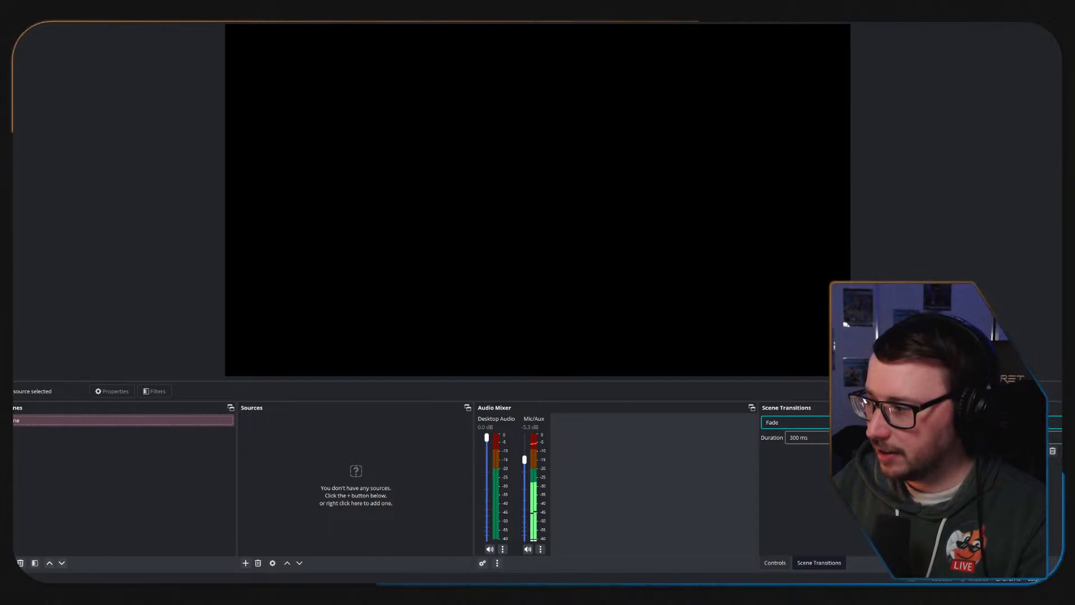
click(775, 562)
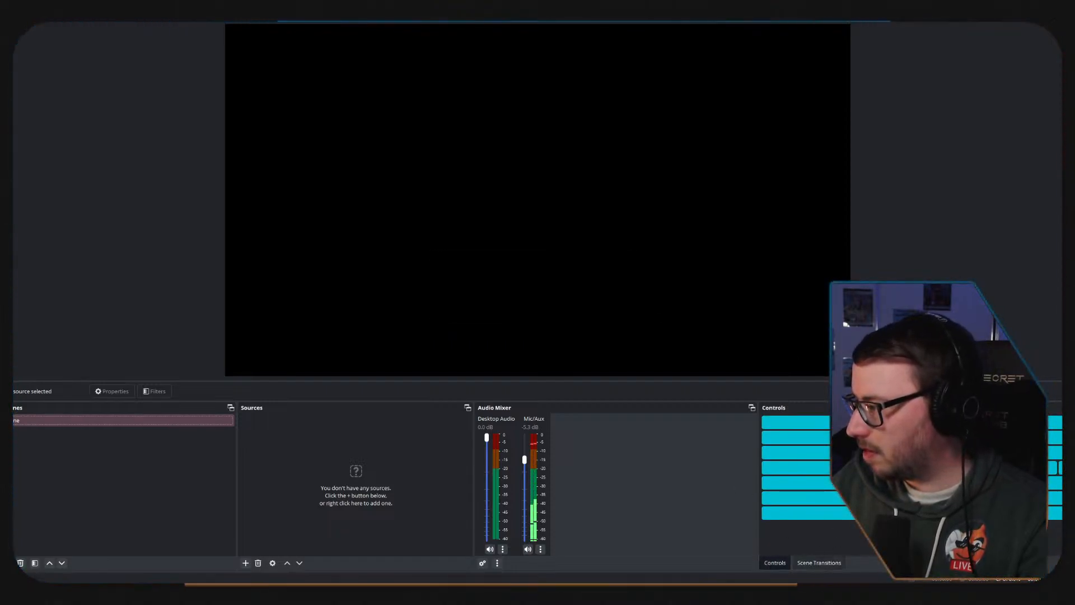
click(819, 562)
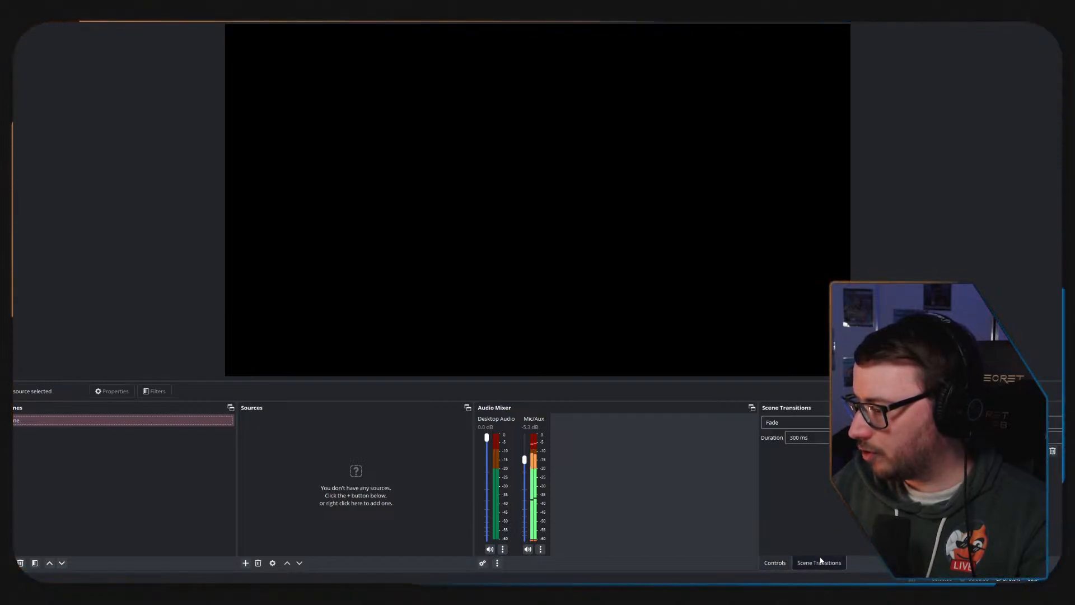
click(779, 562)
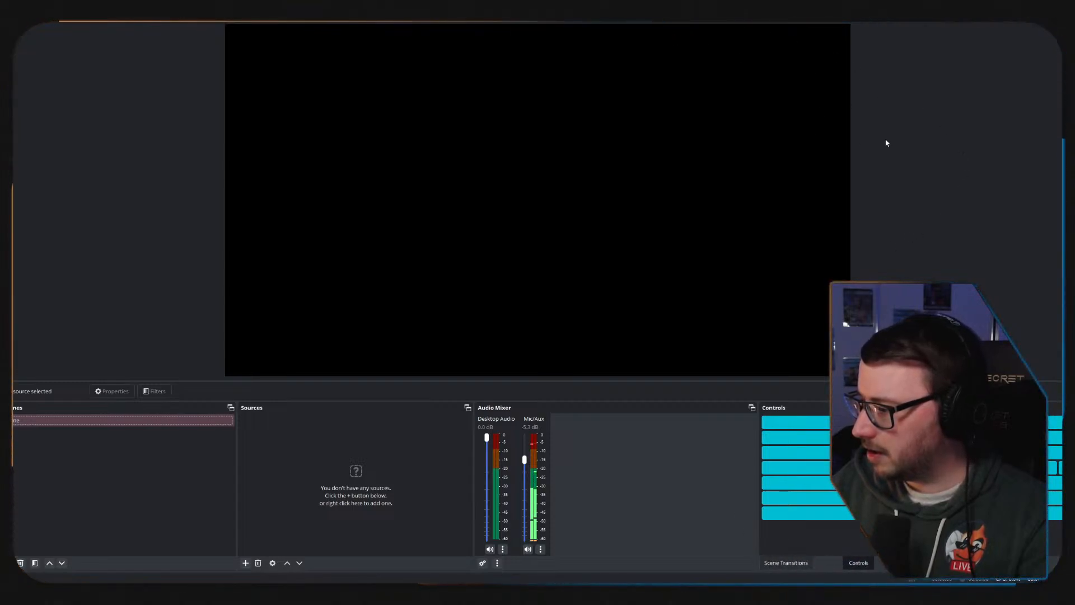
drag(1049, 407, 1025, 284)
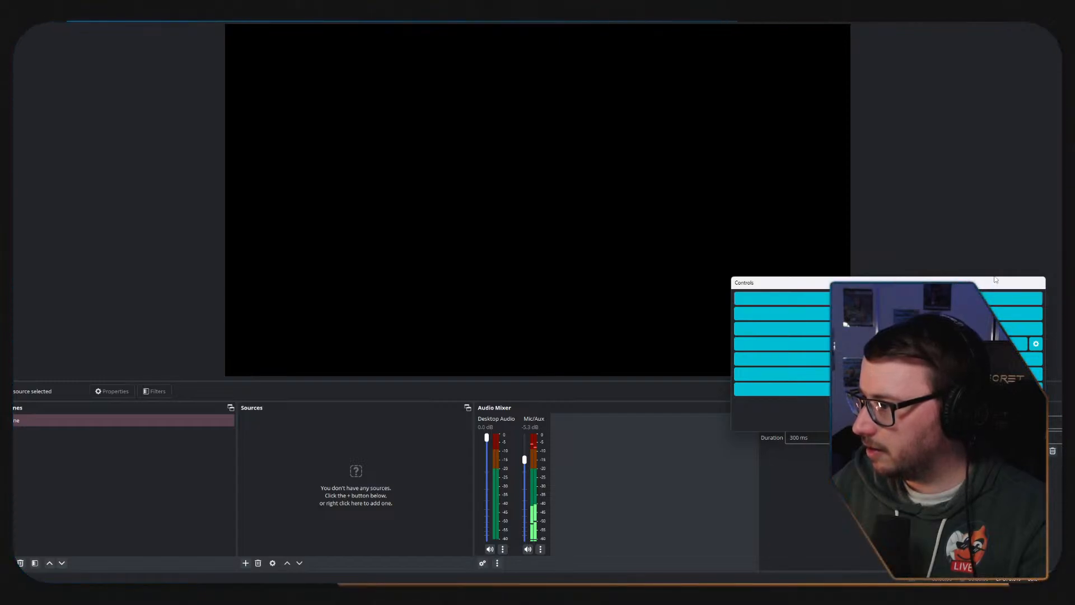
drag(840, 283, 821, 437)
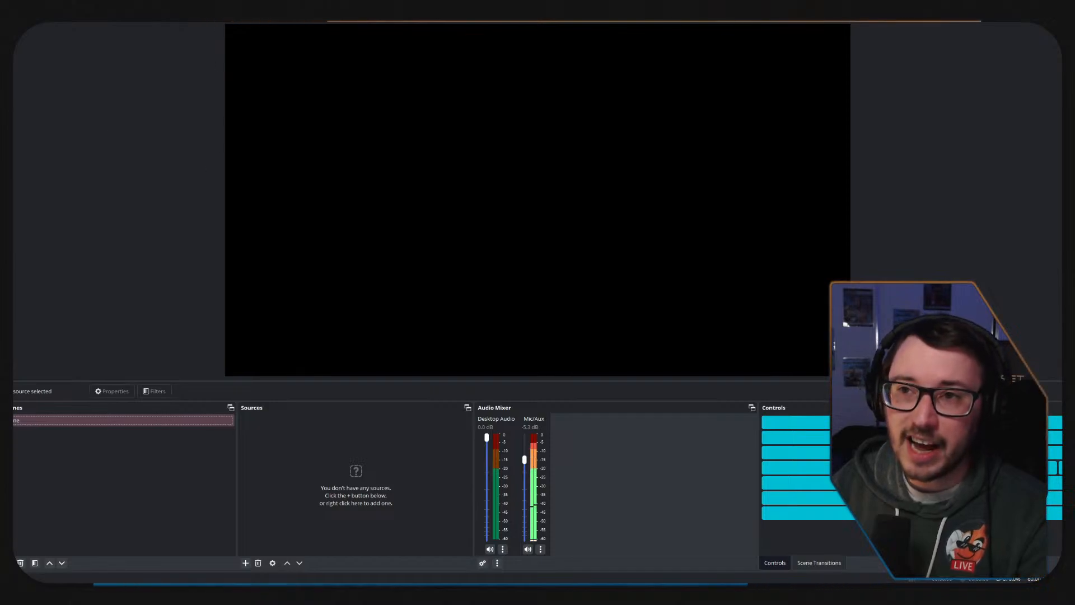
Save the current window layout as a JrDockie dockset named Ash_Horizontal and check it in the dockset list.
click(197, 15)
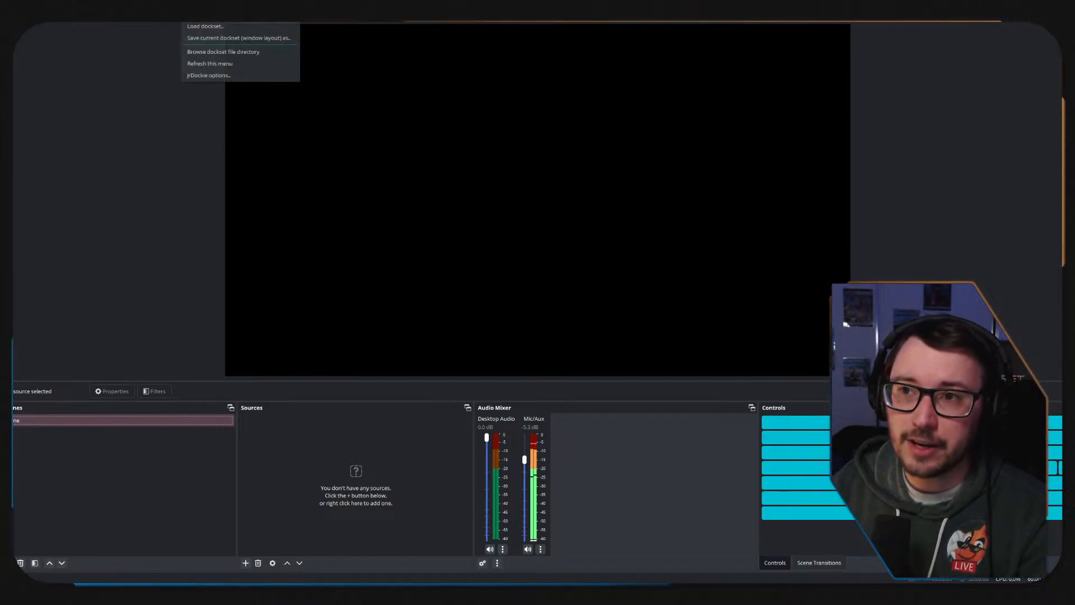
click(217, 39)
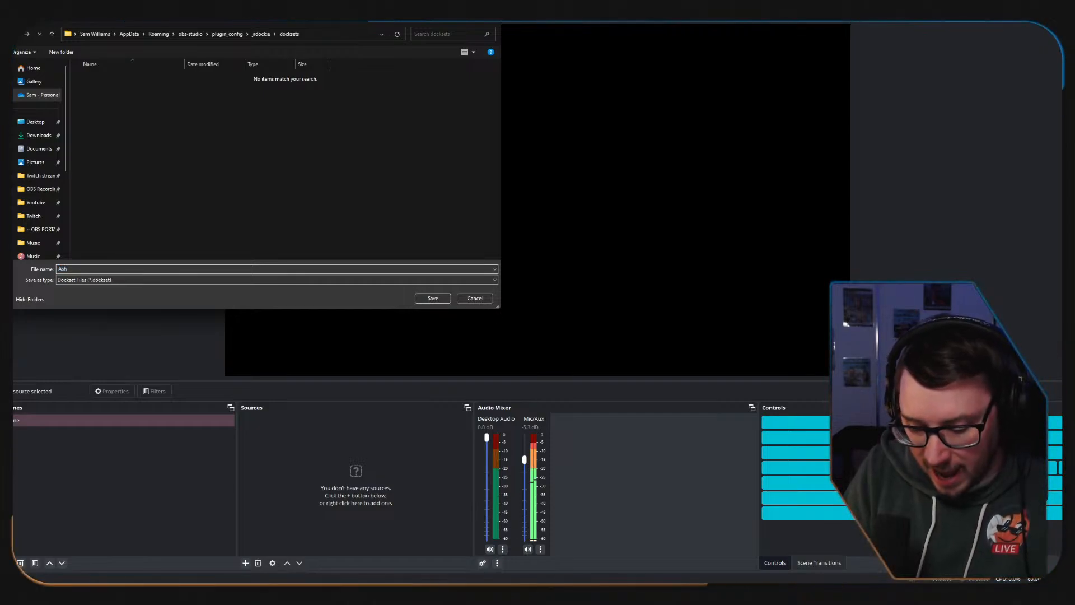
text(_)
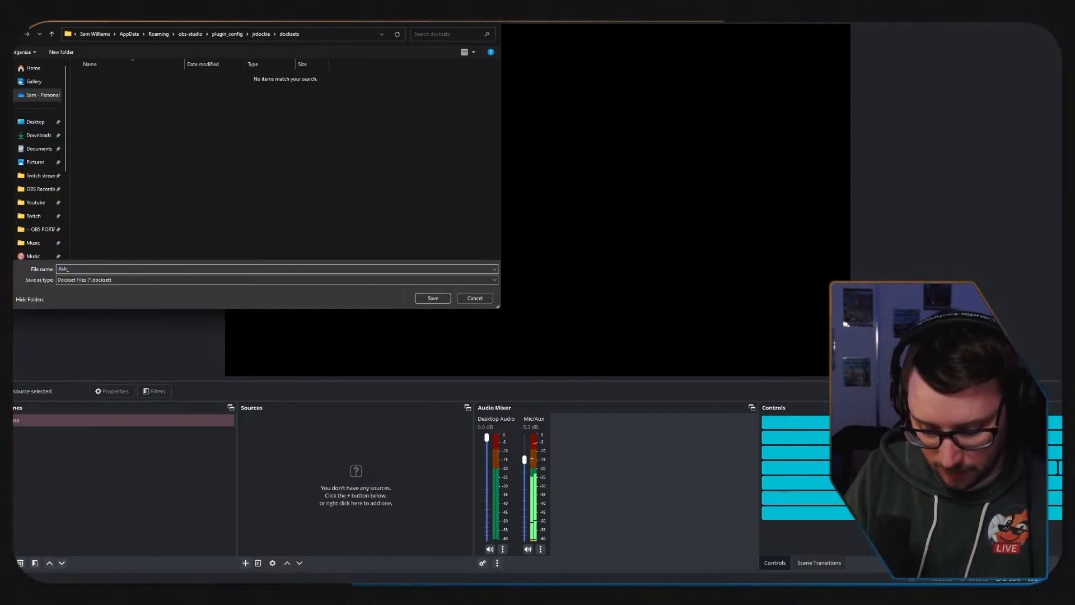
text(Horizontal)
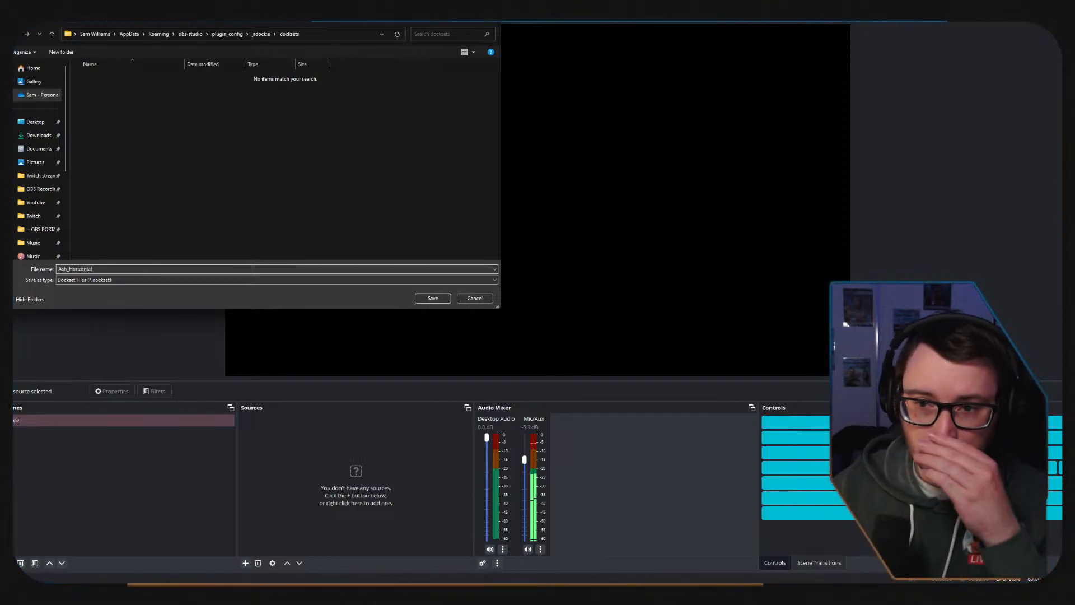
key(Return)
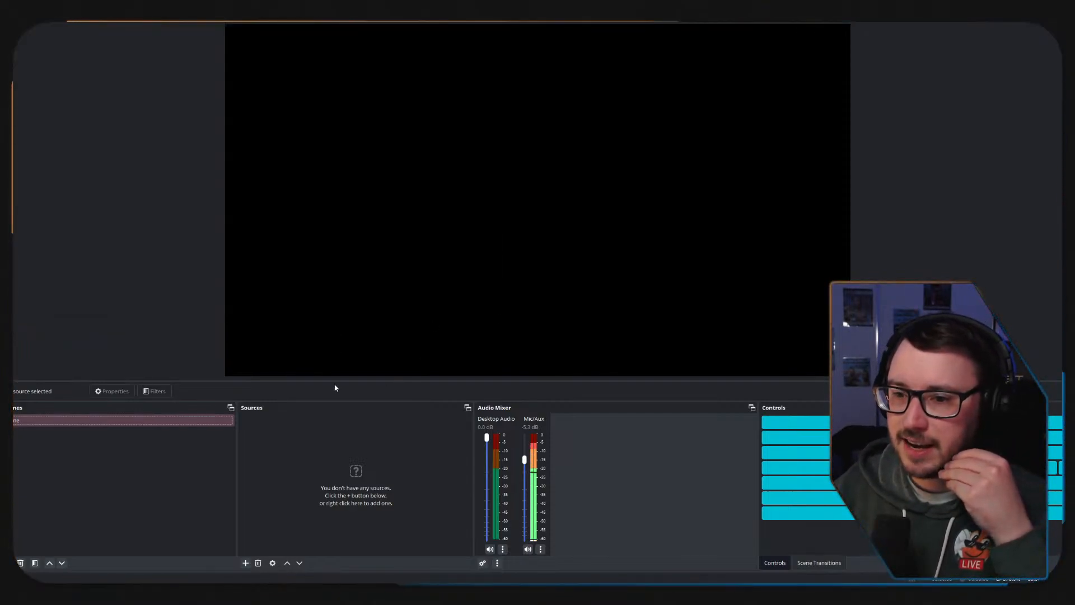
click(193, 22)
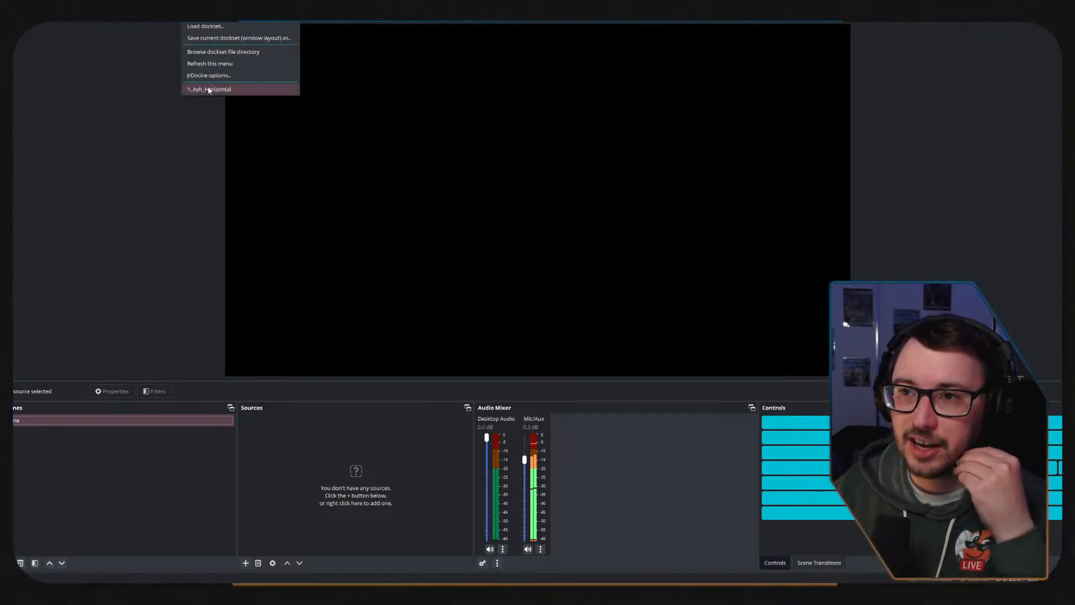
click(130, 120)
Show the Vertical Scenes, Vertical Sources, Vertical Scene Transitions and Vertical docks.
click(67, 21)
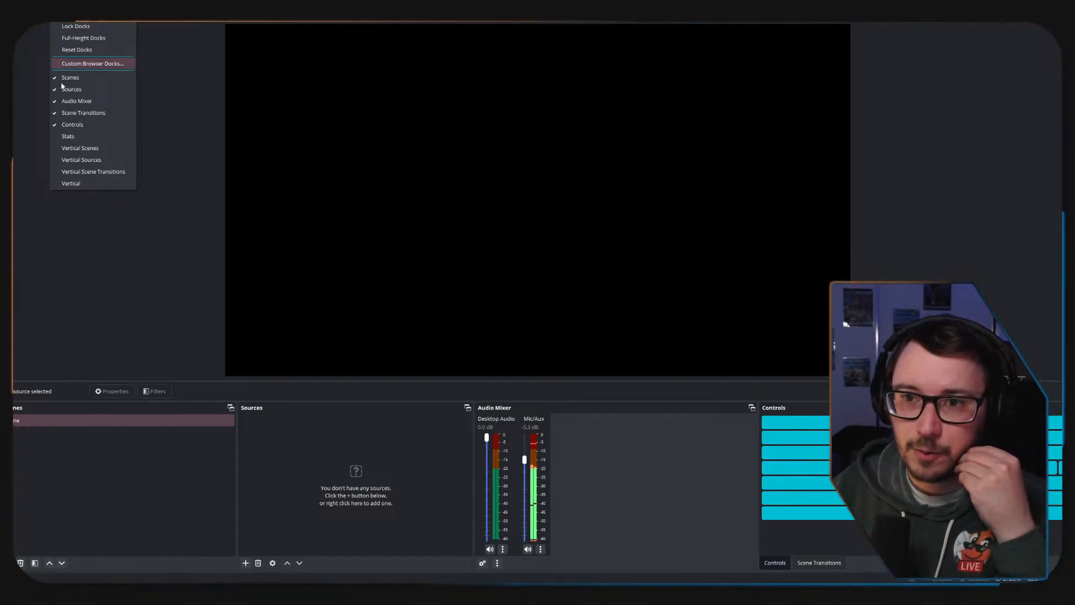
click(67, 147)
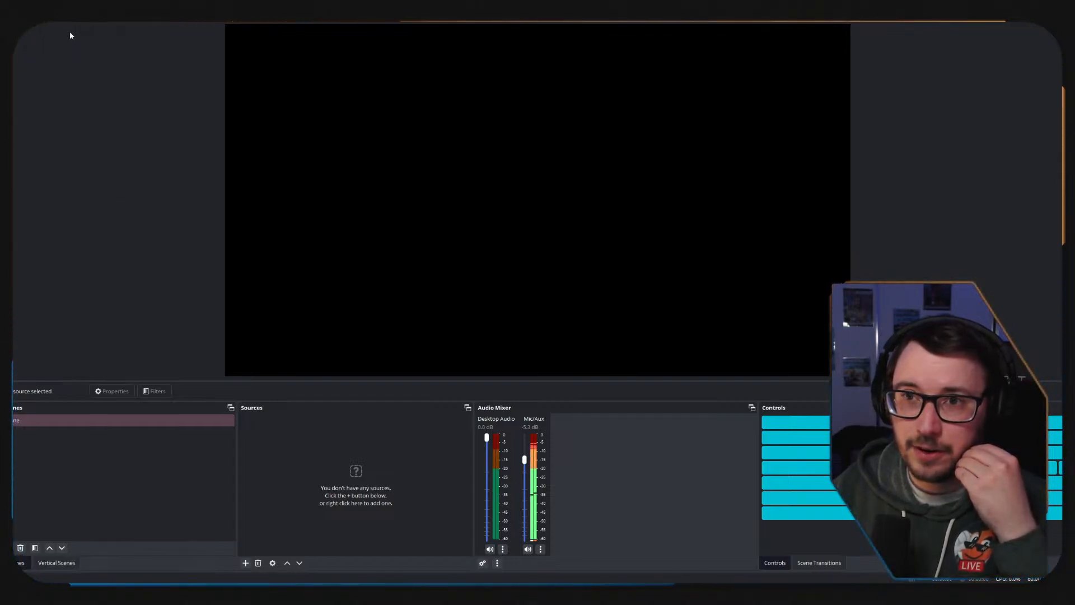
click(67, 21)
click(81, 159)
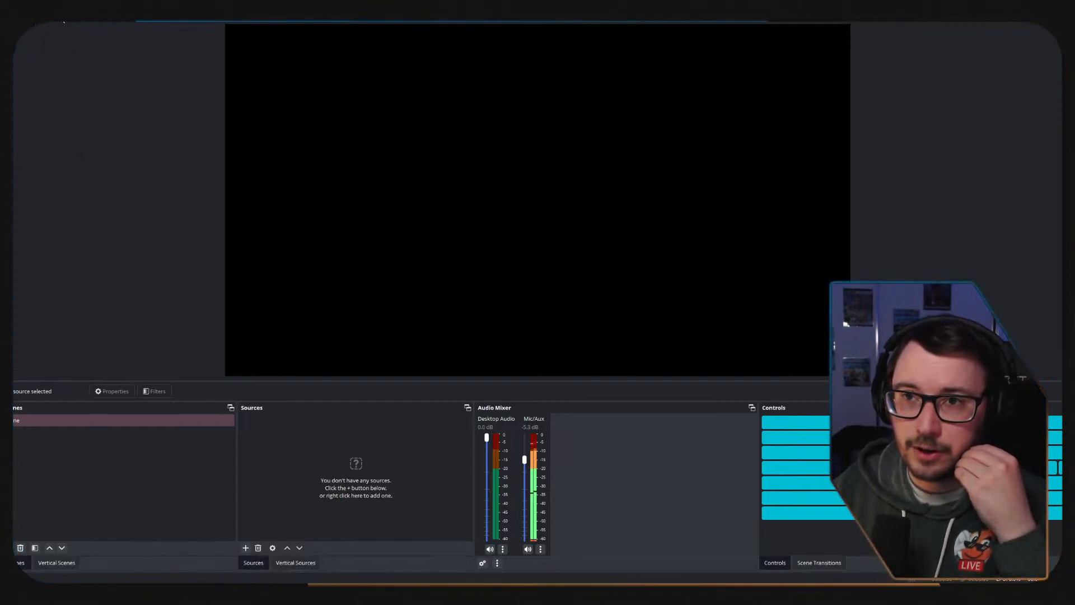
click(64, 21)
click(72, 174)
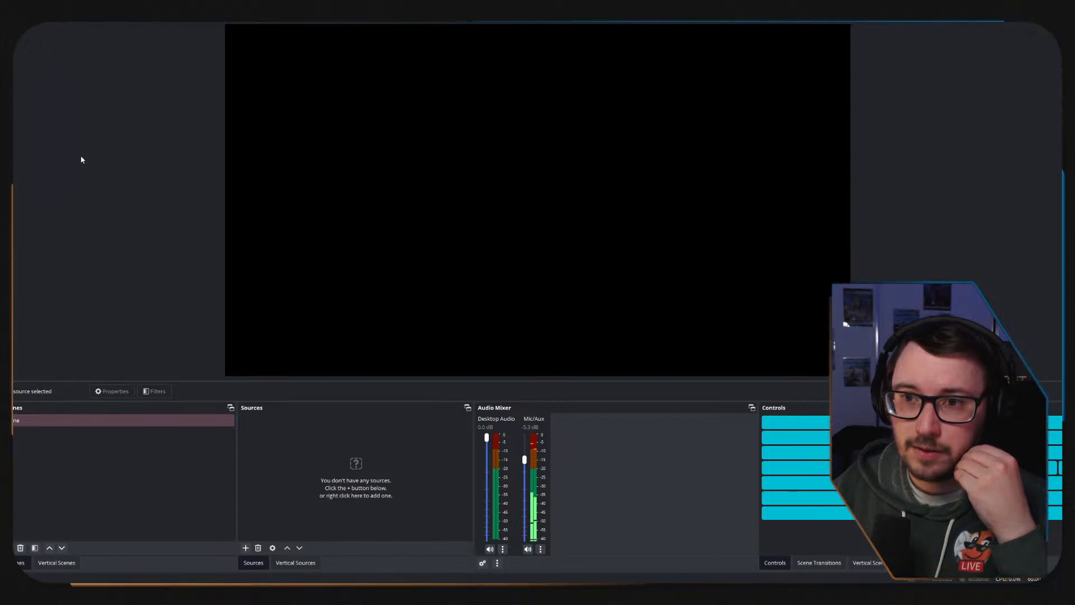
click(70, 25)
click(74, 183)
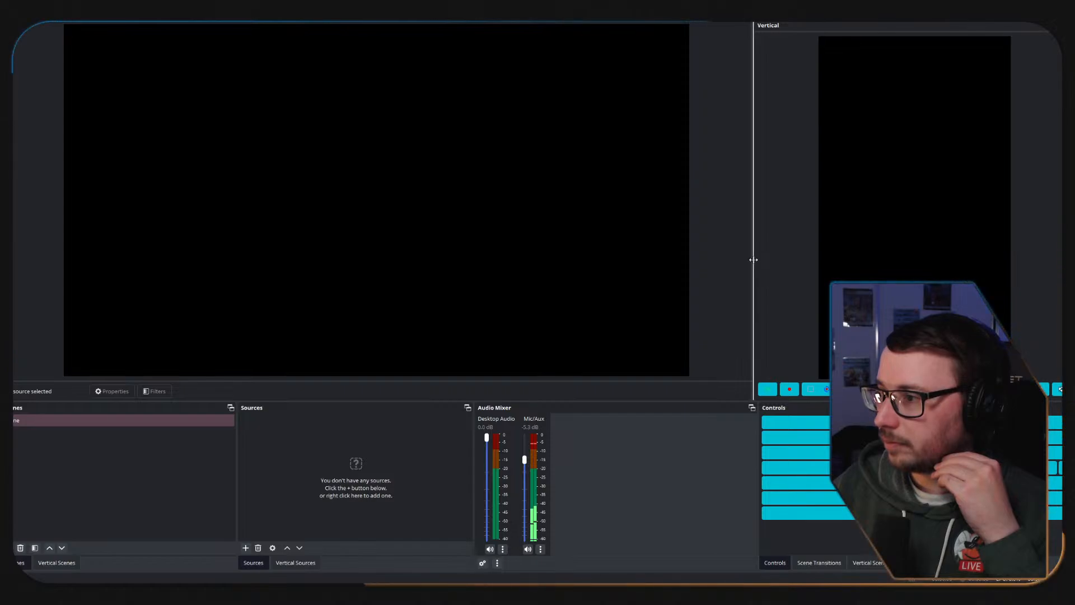
Widen the Vertical dock over most of the main preview and put Vertical Scenes and Vertical Sources first in their tab groups.
drag(753, 259, 44, 264)
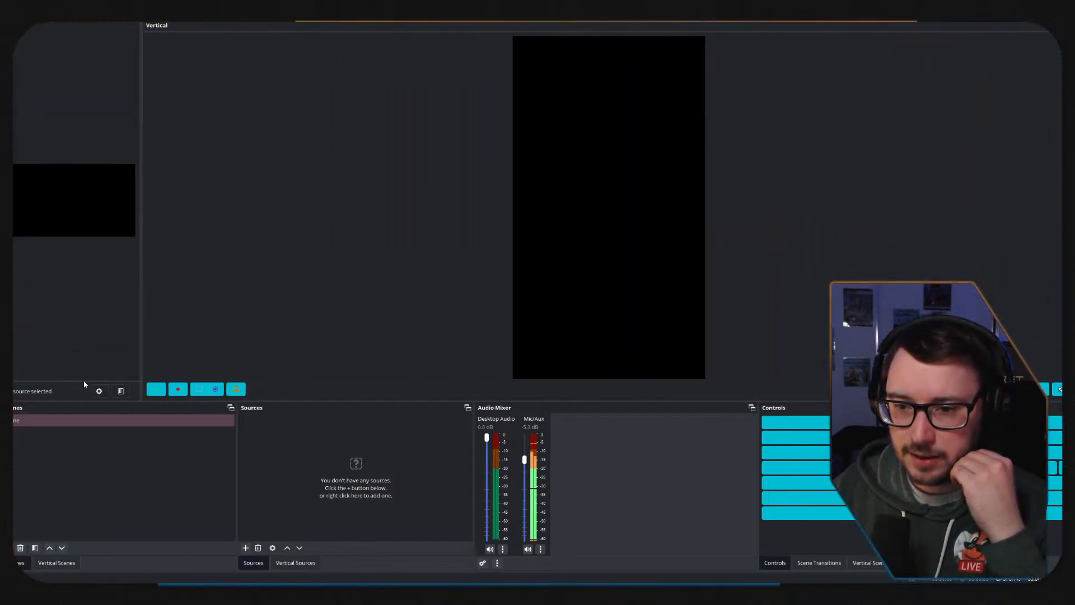
drag(70, 400, 66, 401)
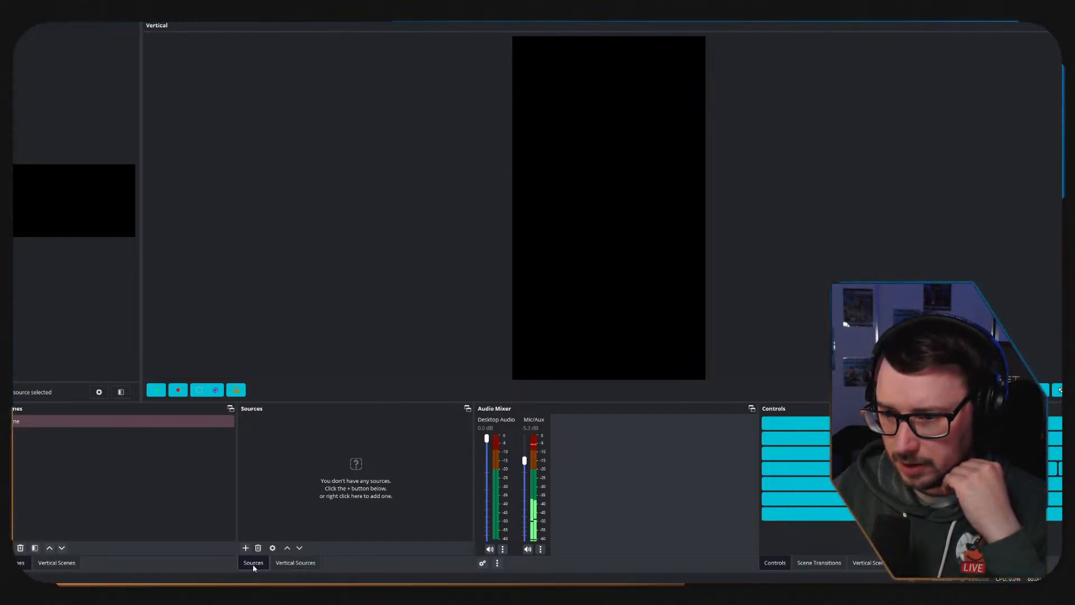
click(465, 410)
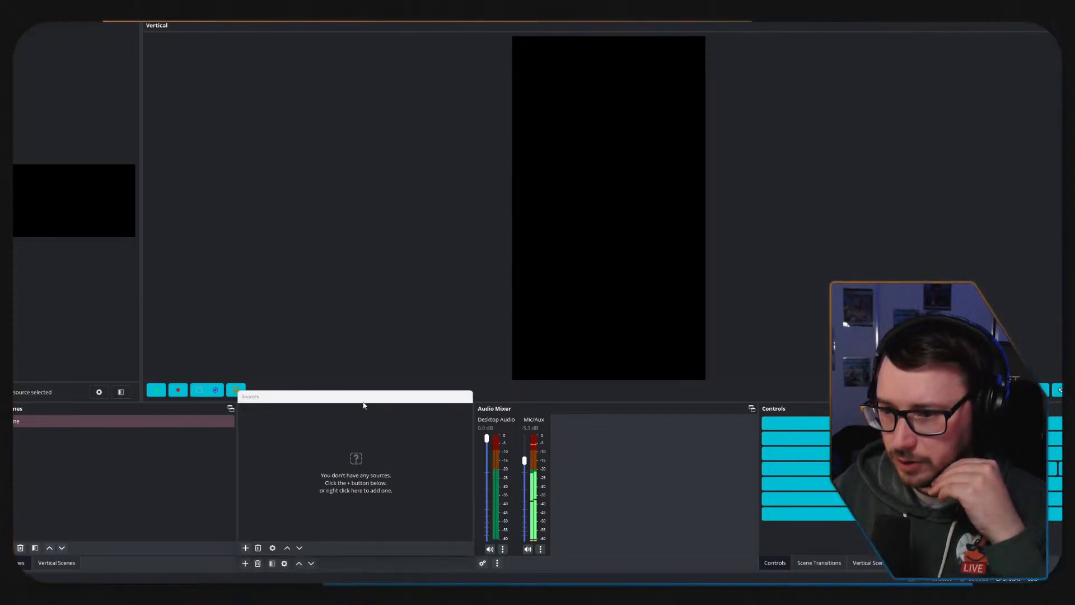
drag(361, 403, 348, 473)
click(267, 562)
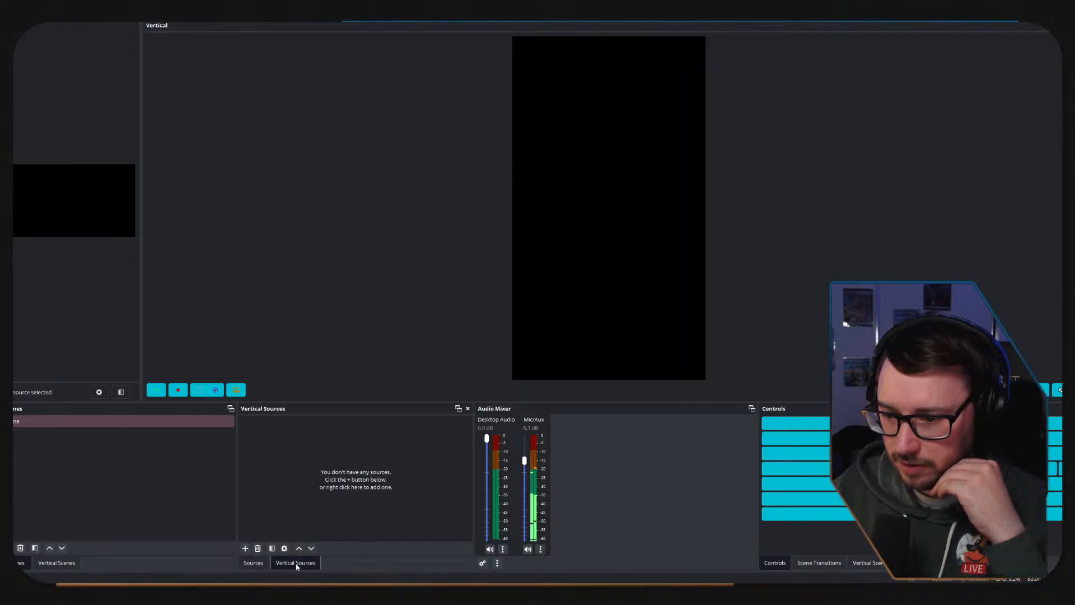
drag(62, 564, 25, 564)
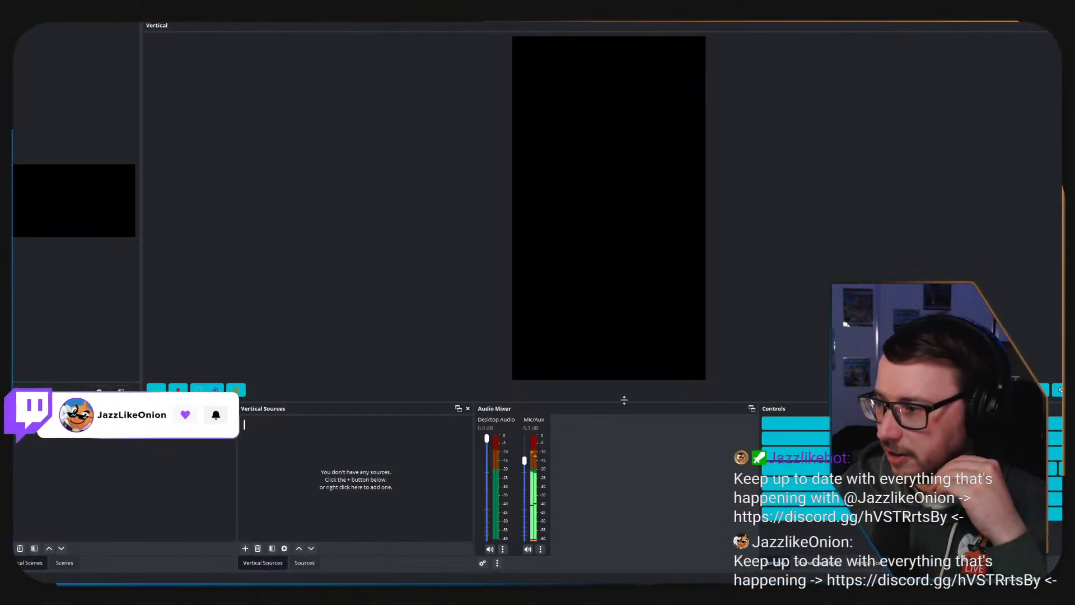
Save the vertical window layout as a second dockset named Ash_Verticle.
click(196, 16)
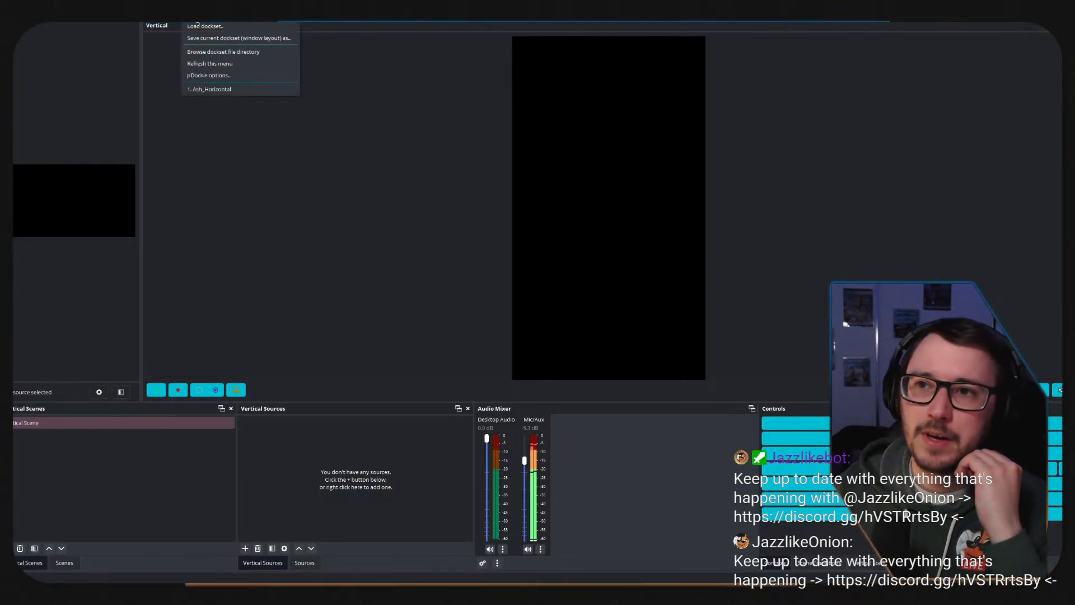
click(203, 38)
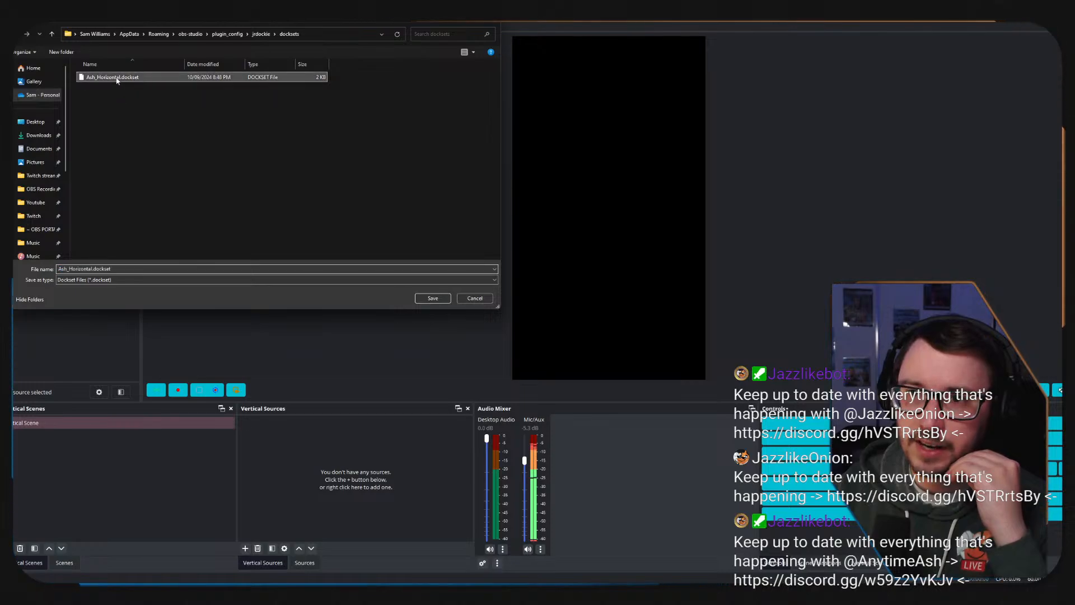
click(112, 77)
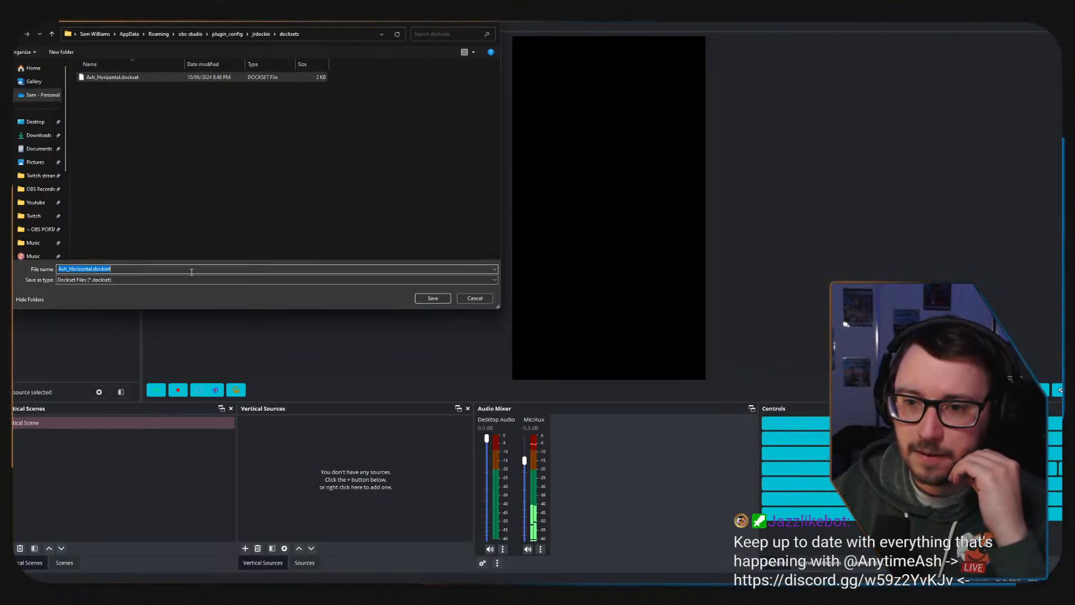
click(167, 269)
key(BackSpace)
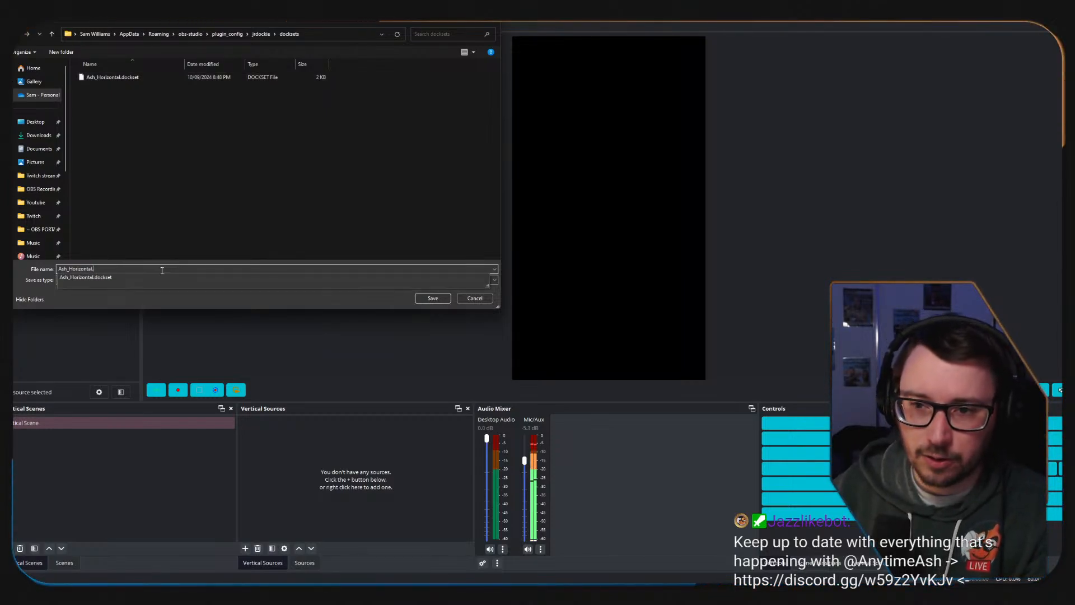
key(BackSpace)
key(BackSpace)
key(BackSpace)
key(BackSpace)
key(BackSpace)
key(BackSpace)
key(BackSpace)
key(BackSpace)
key(BackSpace)
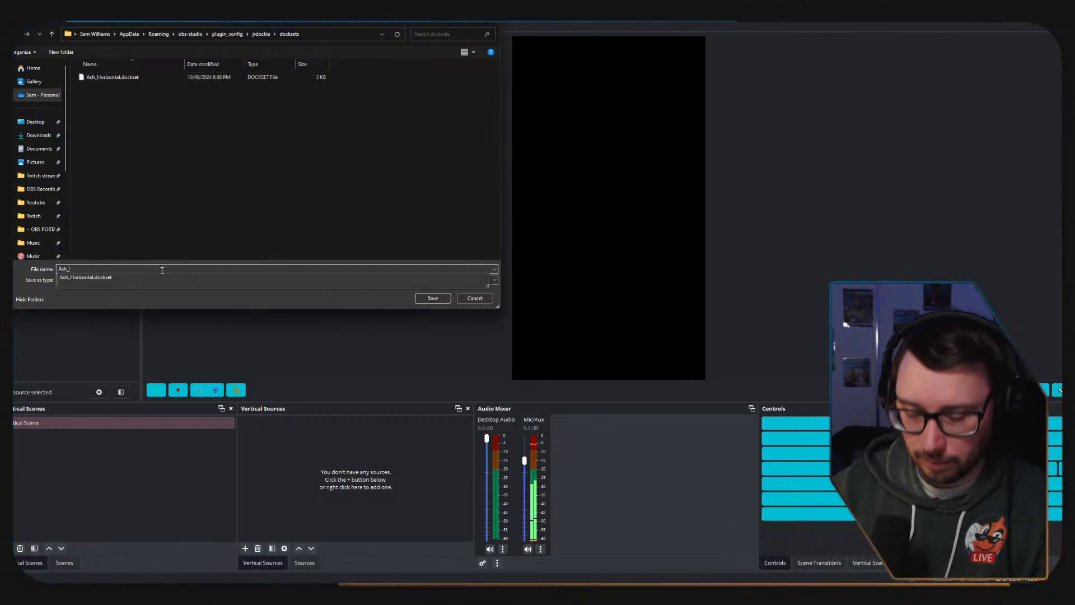
text(Verticle)
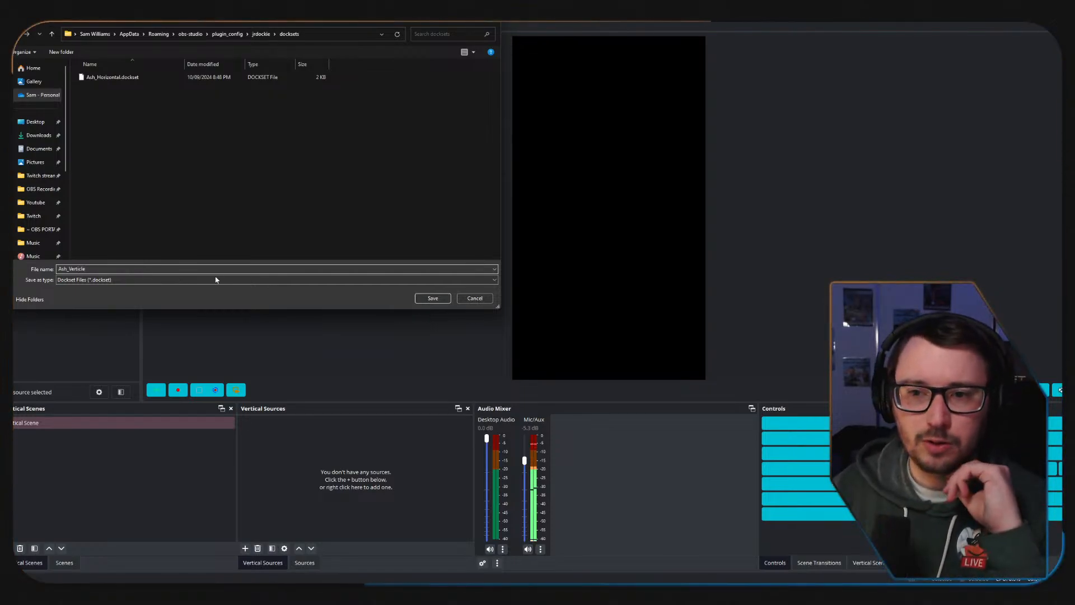
click(447, 299)
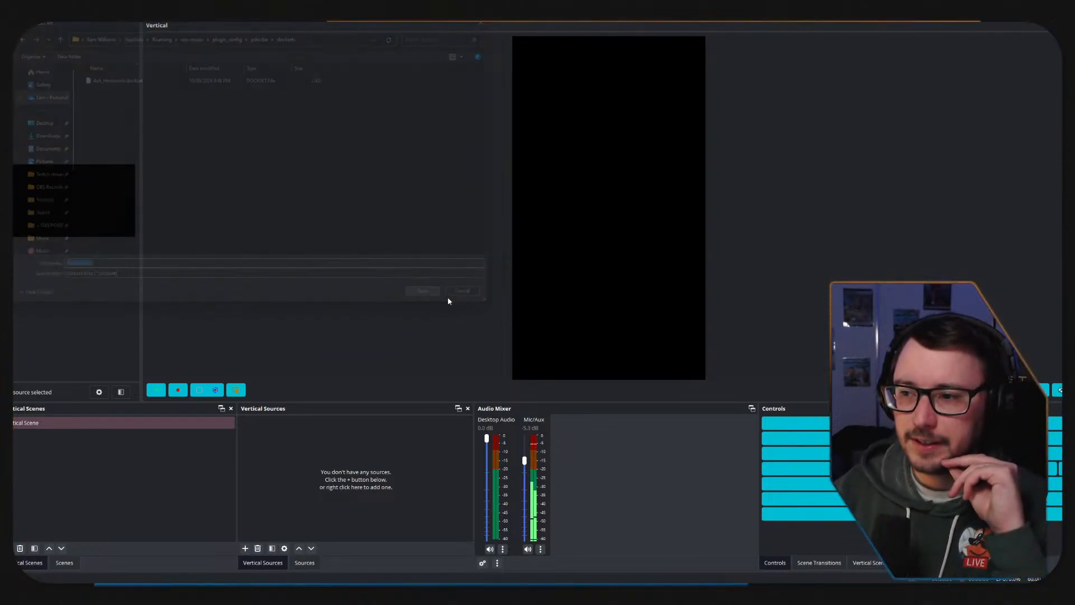
Test the saved docksets by loading Ash_Horizontal, switching to Ash_Verticle, and returning to Ash_Horizontal.
click(207, 21)
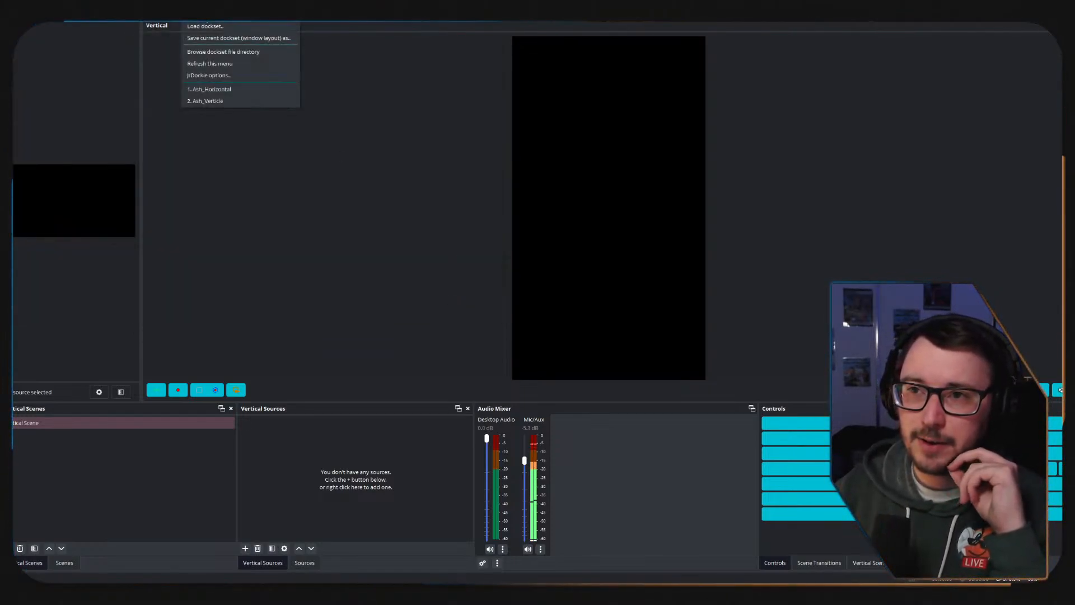
click(214, 91)
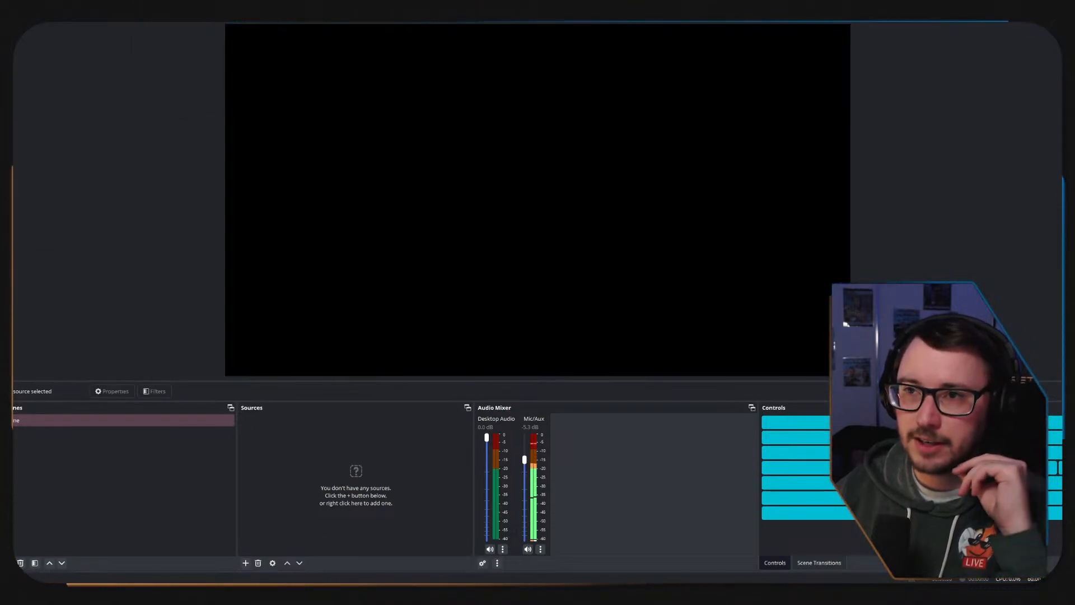
click(207, 21)
click(224, 99)
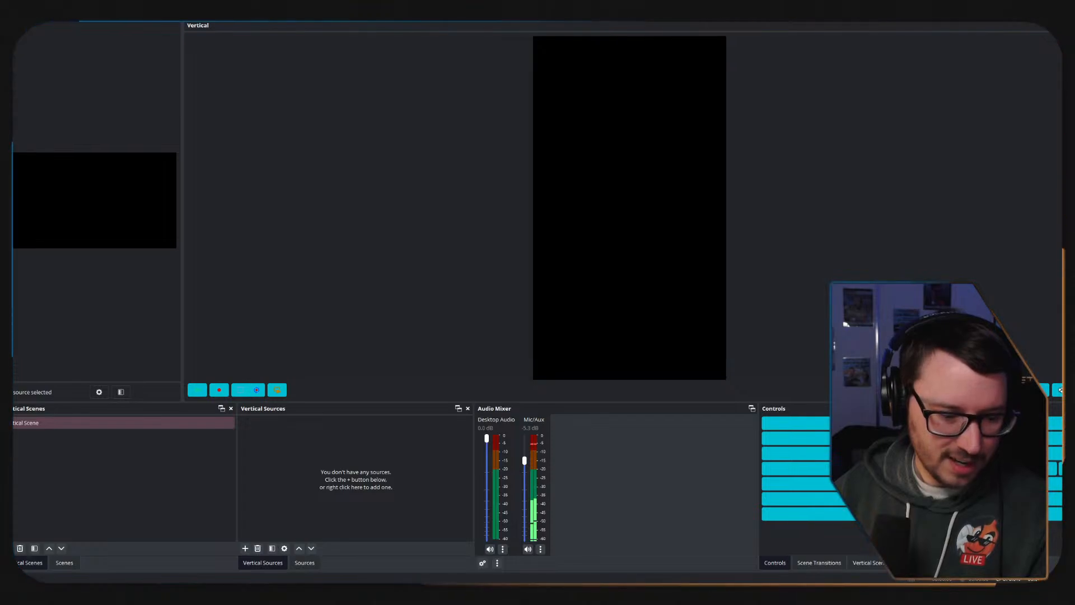
key(super+d)
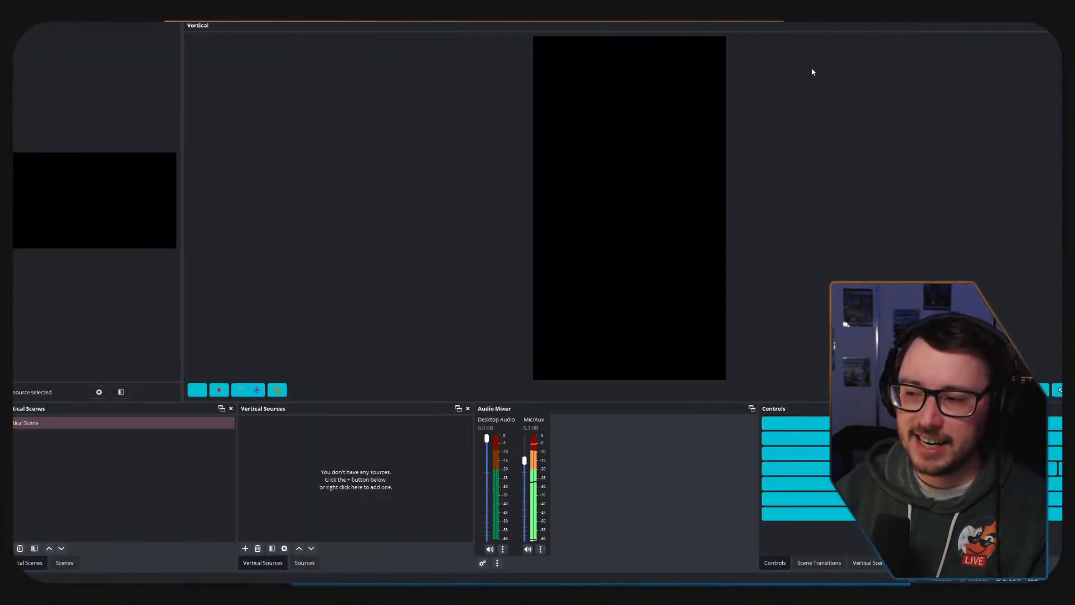
click(180, 24)
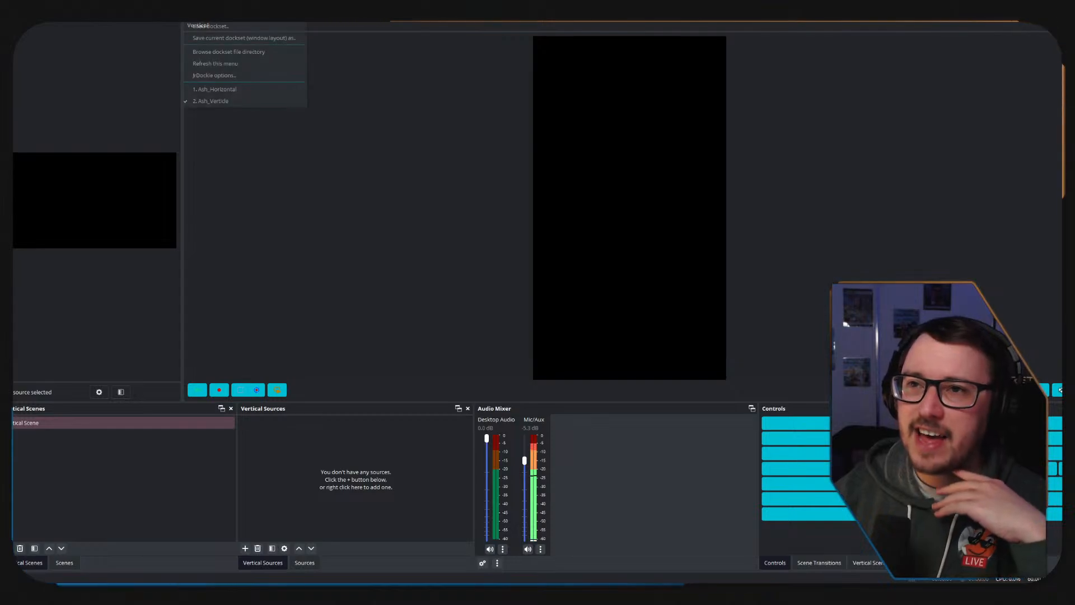
click(219, 94)
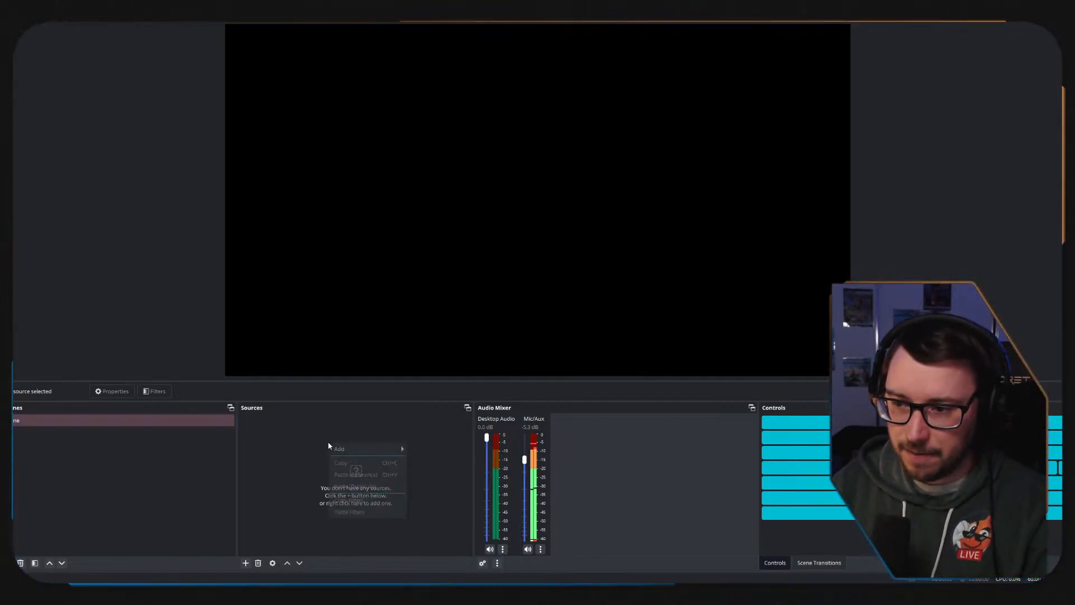
Add a Display Capture source for the M32QC 2560x1440 monitor with automatic capture method and cursor capture.
right_click(328, 442)
mouse_move(357, 452)
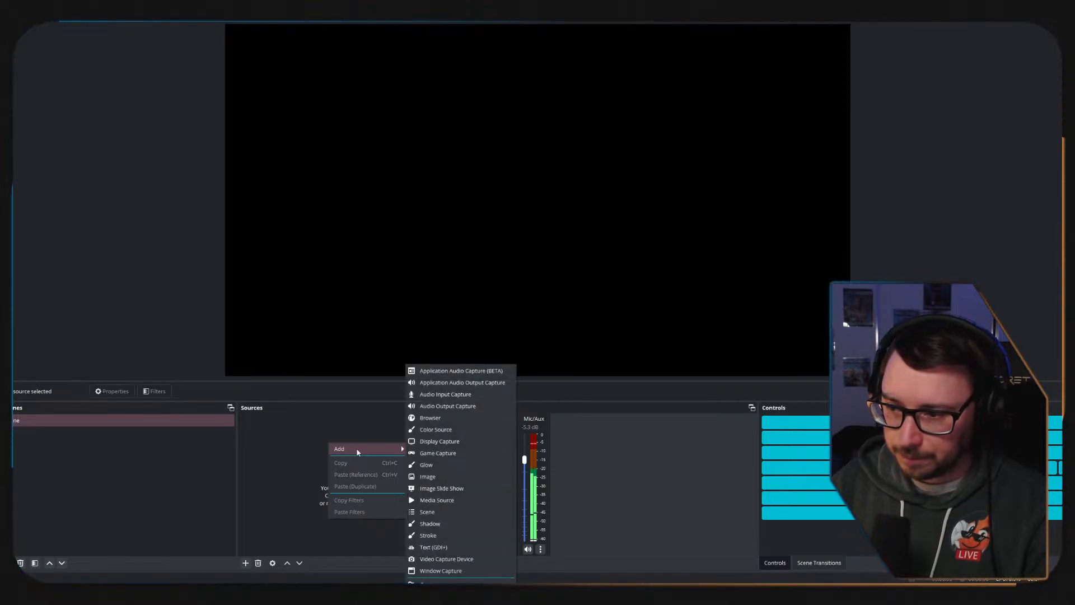
click(440, 441)
click(557, 345)
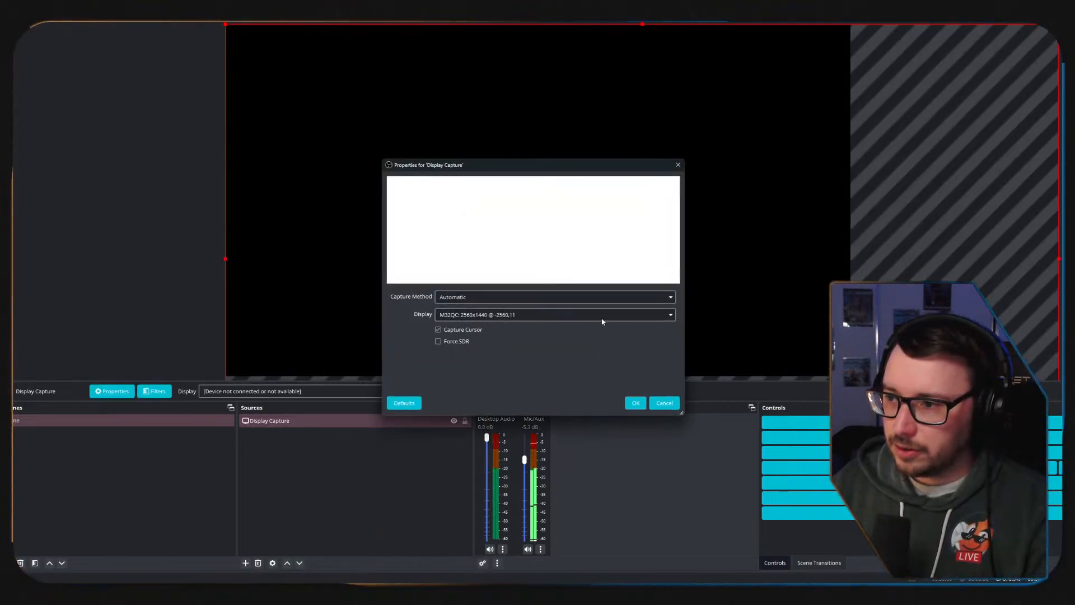
click(636, 404)
Scale and reposition the display capture so it fills the whole canvas.
drag(226, 24, 486, 241)
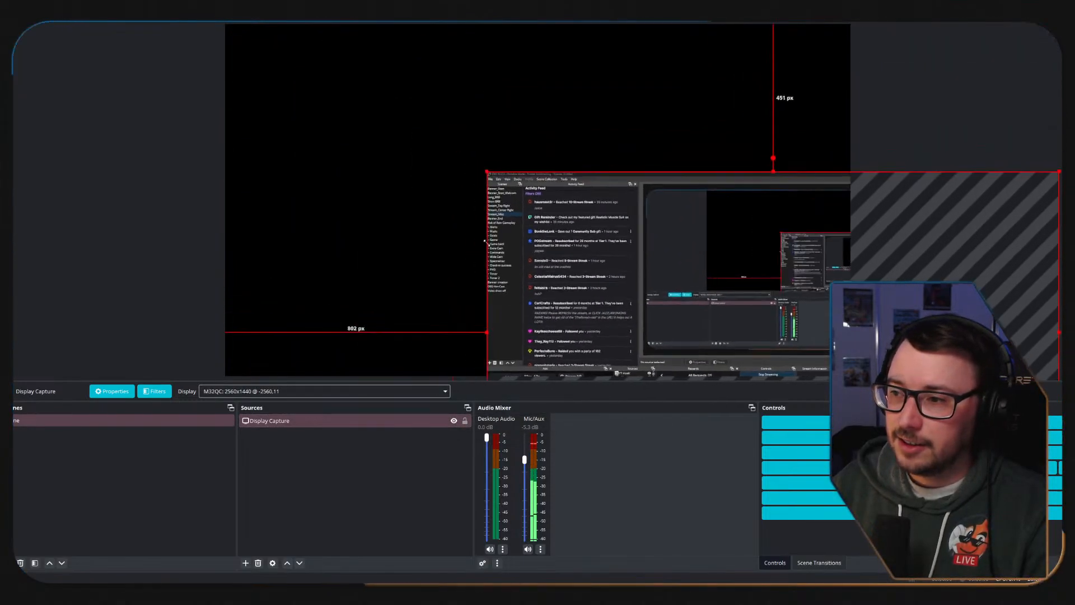
drag(661, 280, 399, 133)
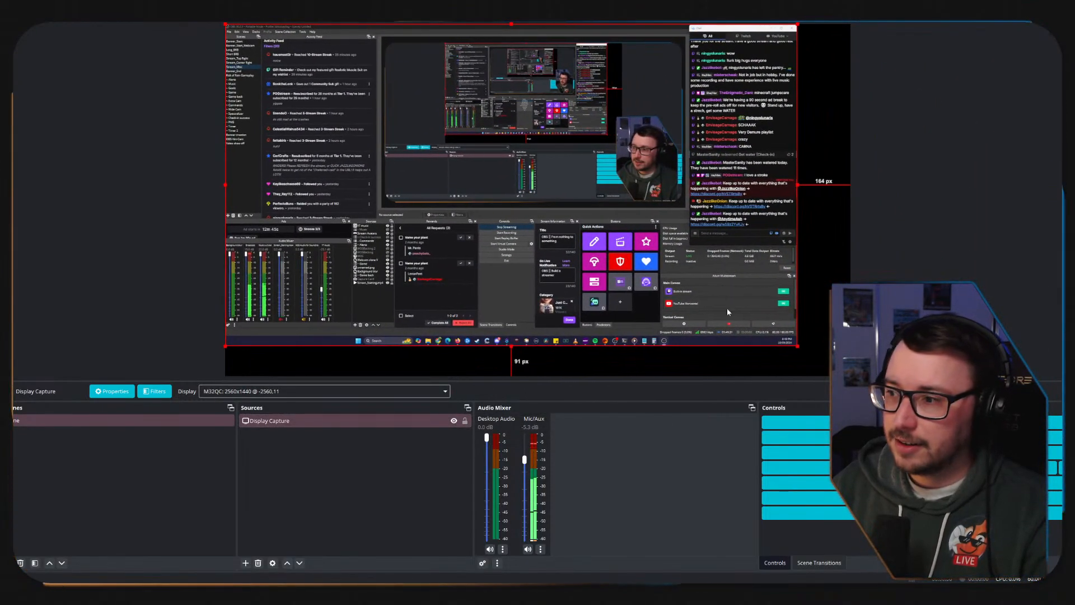
drag(798, 345, 851, 375)
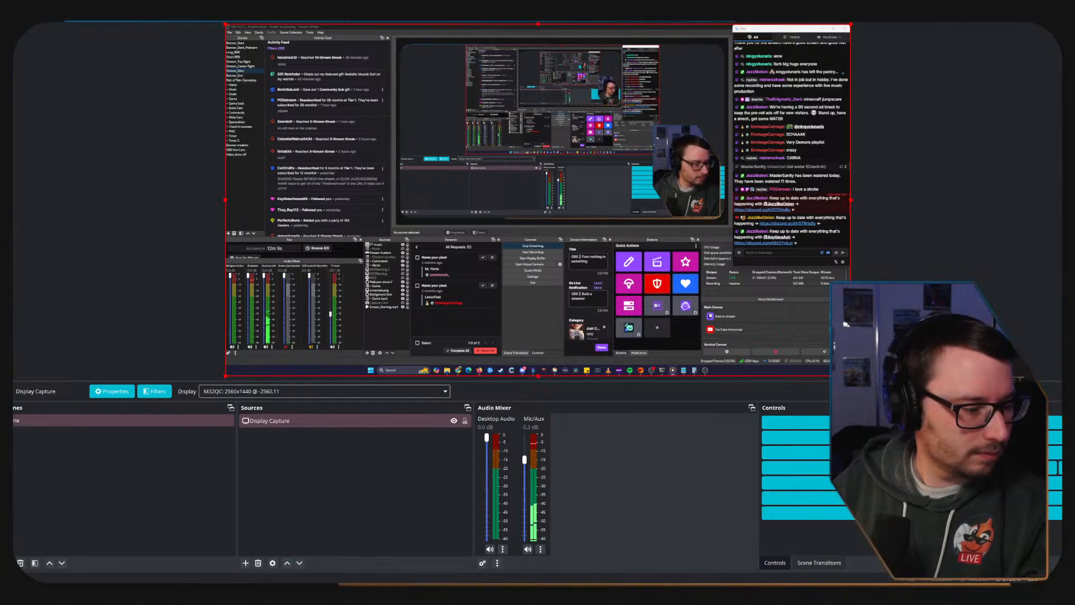
Check the properties of the YT music audio source in the other OBS window, then close them.
click(339, 347)
click(339, 347)
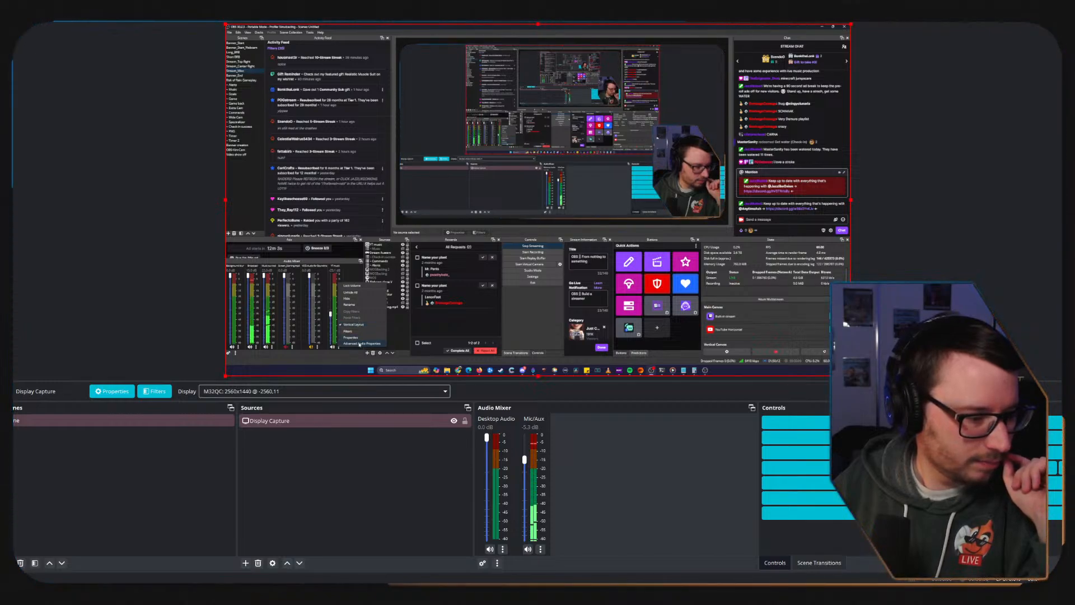
click(351, 338)
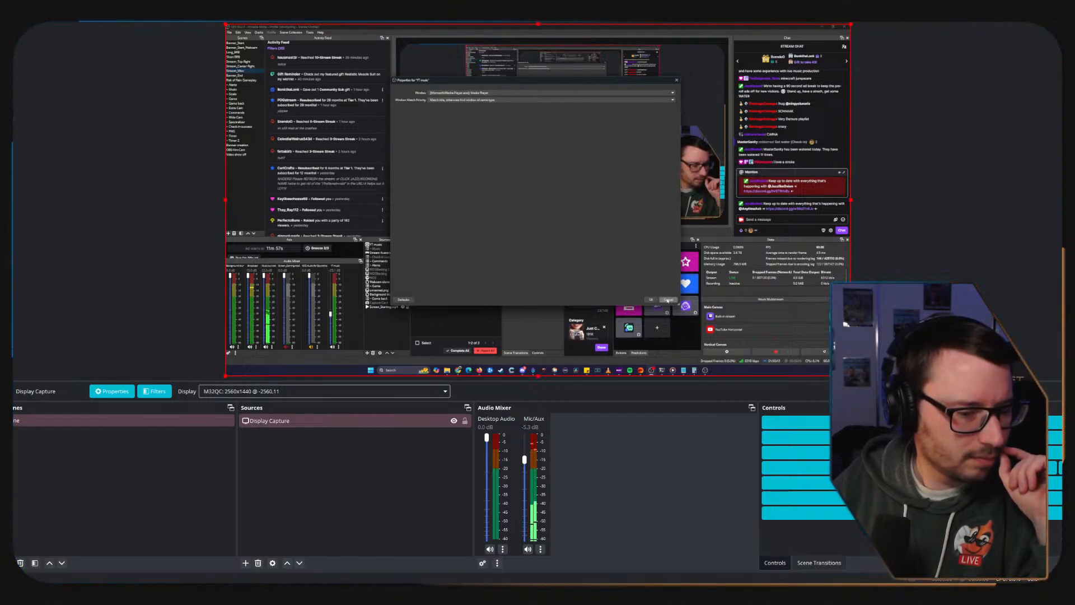
click(653, 300)
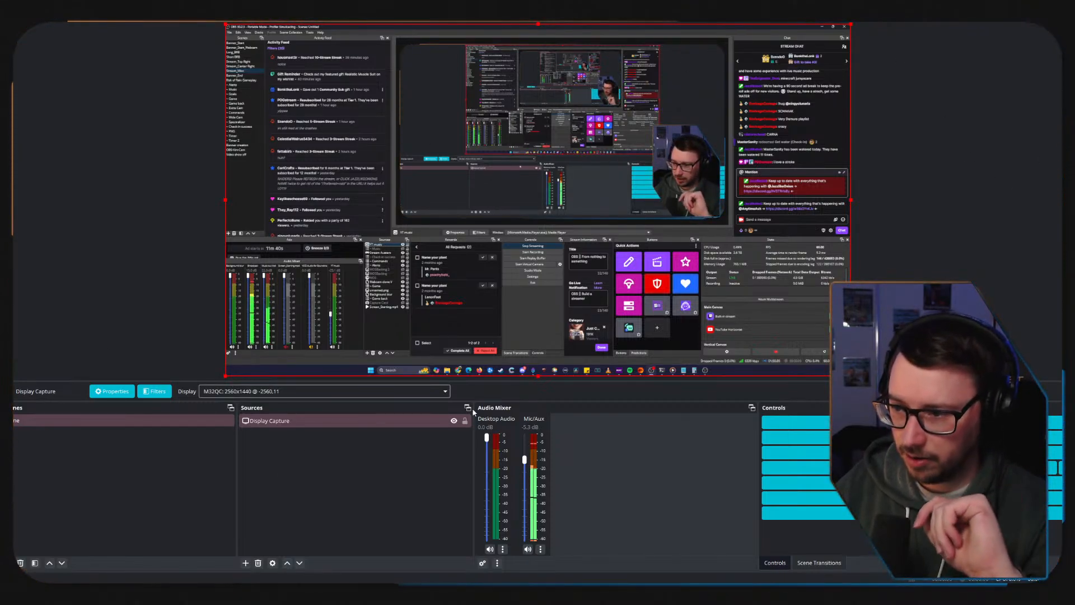
Hide the Display Capture source in the scene and close the portable OBS window.
click(451, 424)
click(454, 421)
click(404, 492)
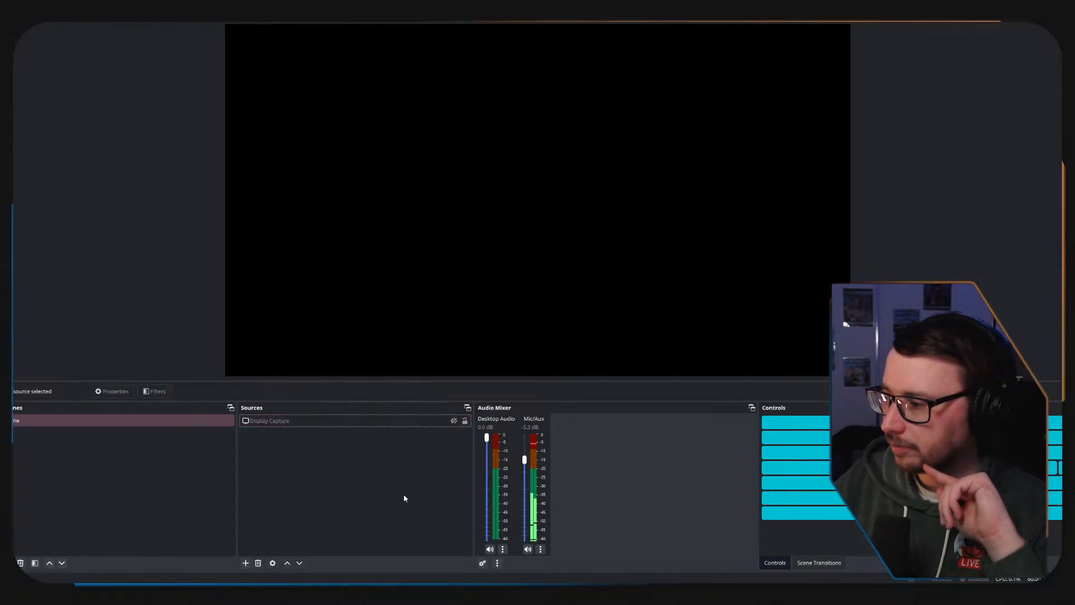
click(1041, 36)
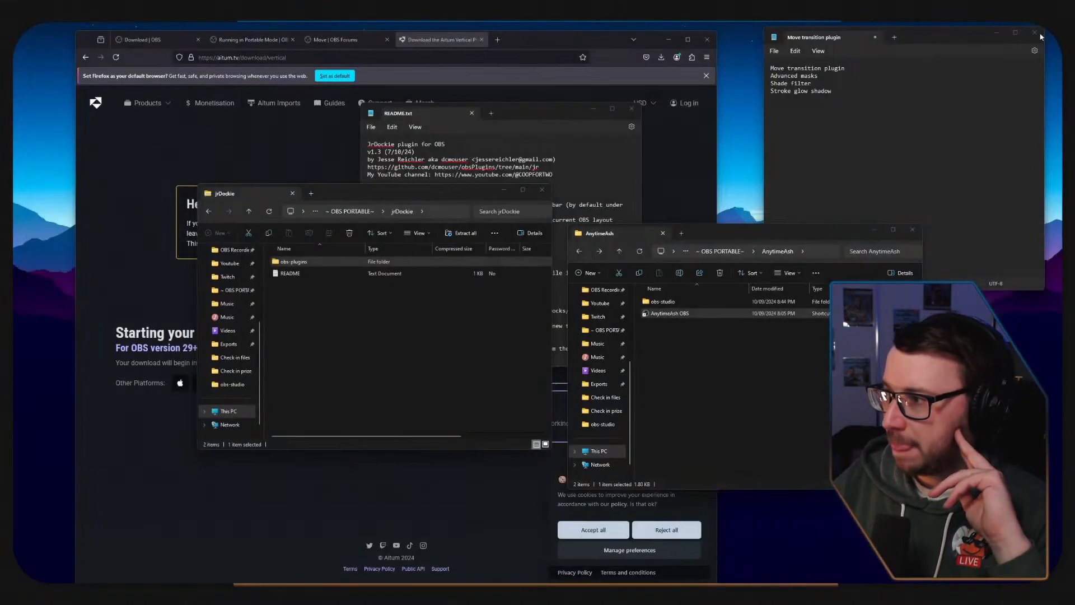
Add jrDockie, Aitum Verticle and Aitum Multistream as new lines to the plugin list in Notepad.
click(846, 96)
click(725, 375)
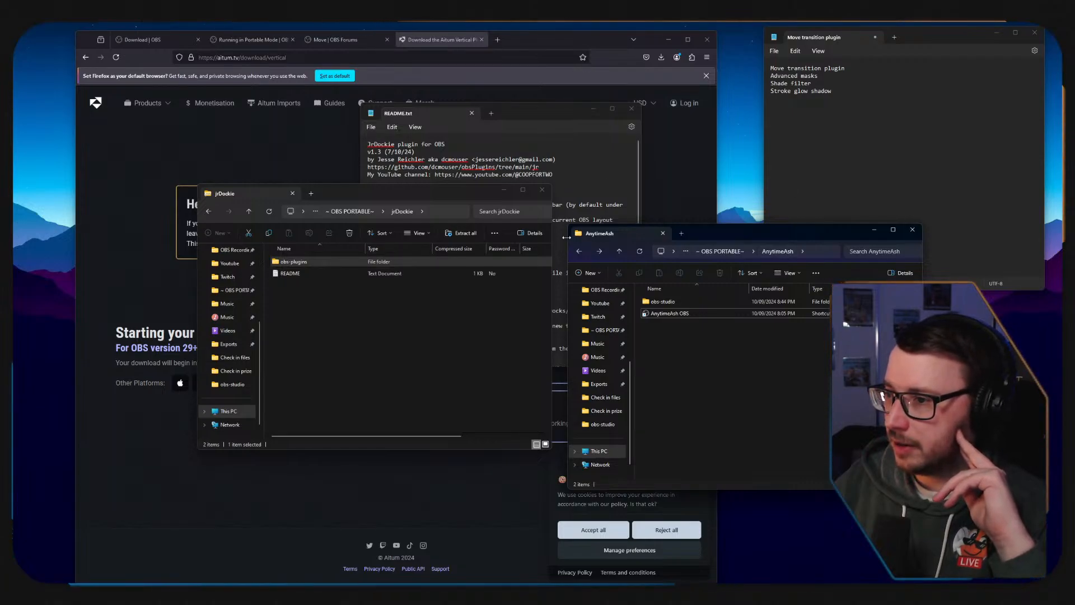
click(854, 96)
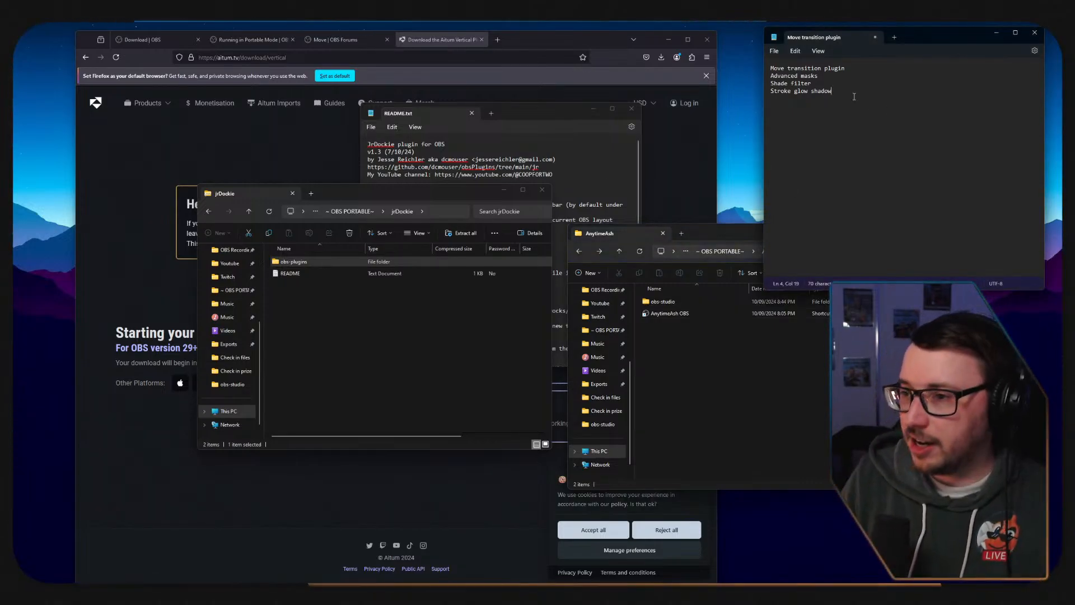
text(jrD)
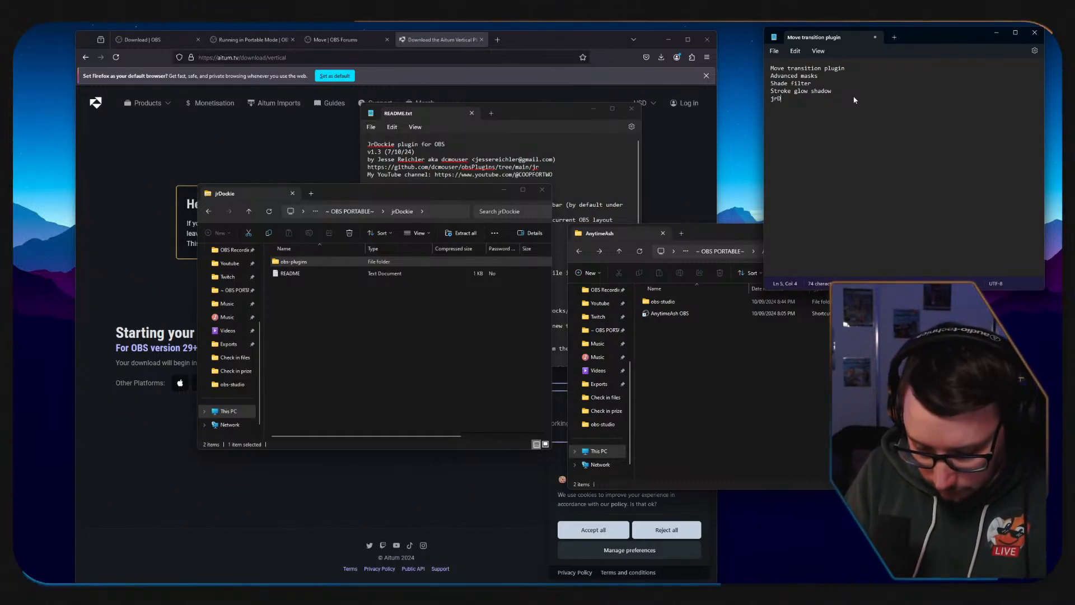
text(ockie)
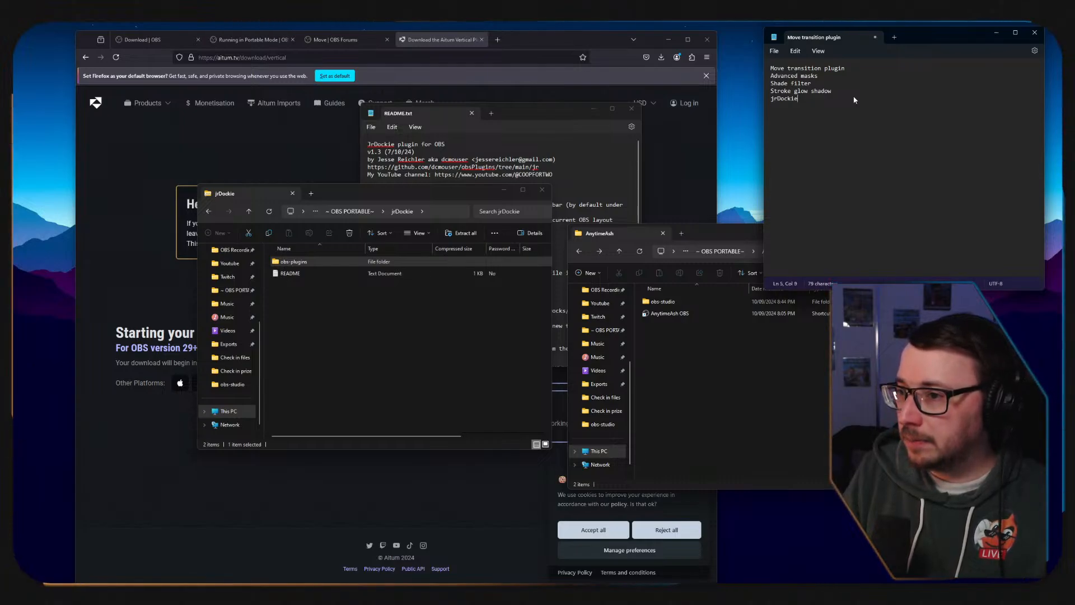
key(Return)
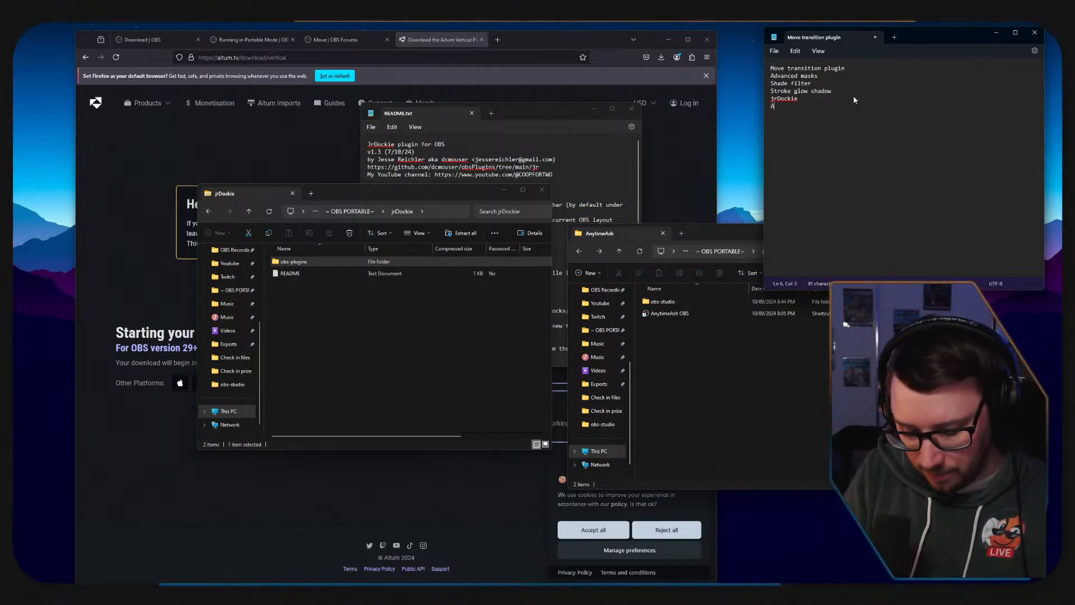
text(Altum V)
text(ert)
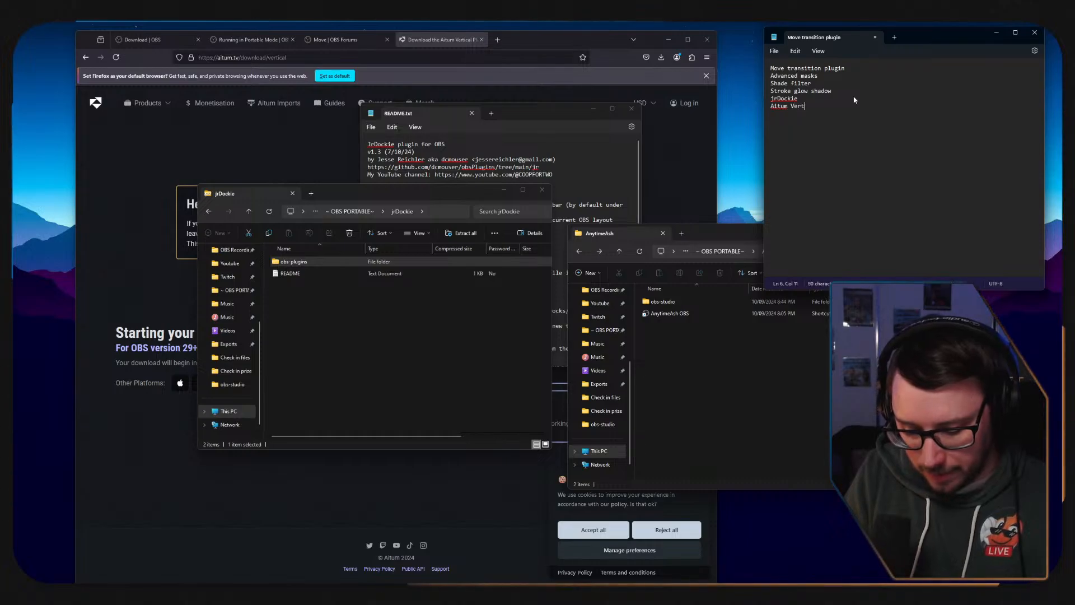
text(icle Aitum Mult)
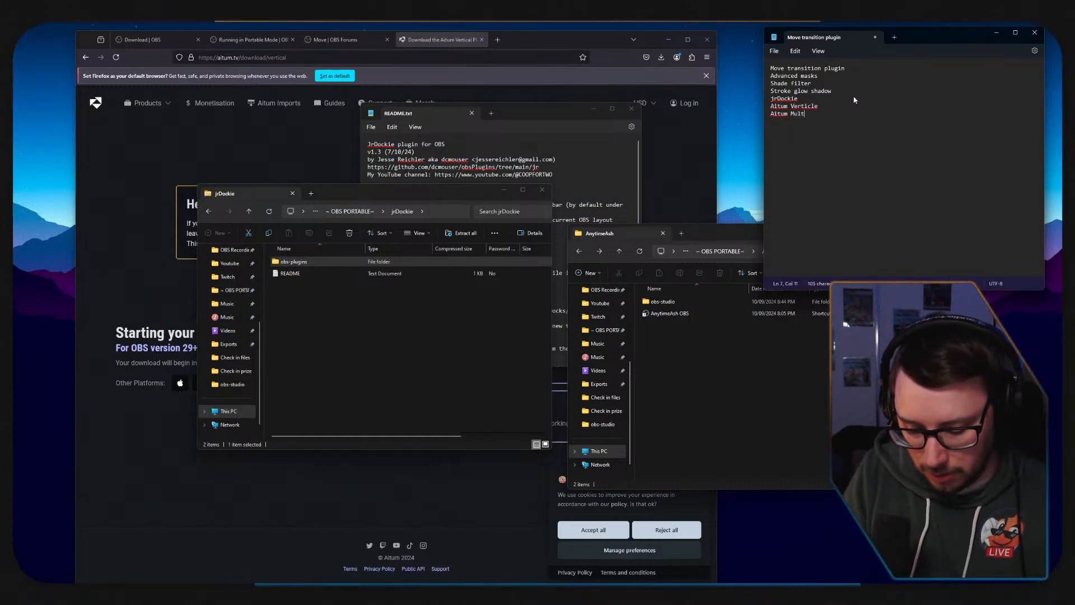
text(istream)
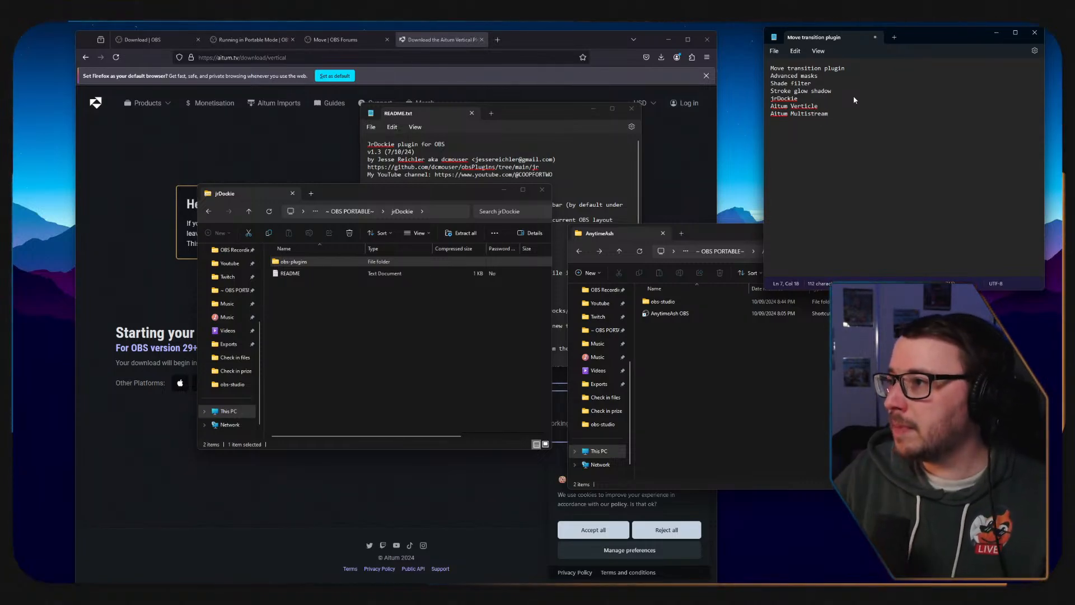
Switch the jrDockie folder window to the ~ OBS PORTABLE~ folder and look through its remaining plugin files.
click(681, 370)
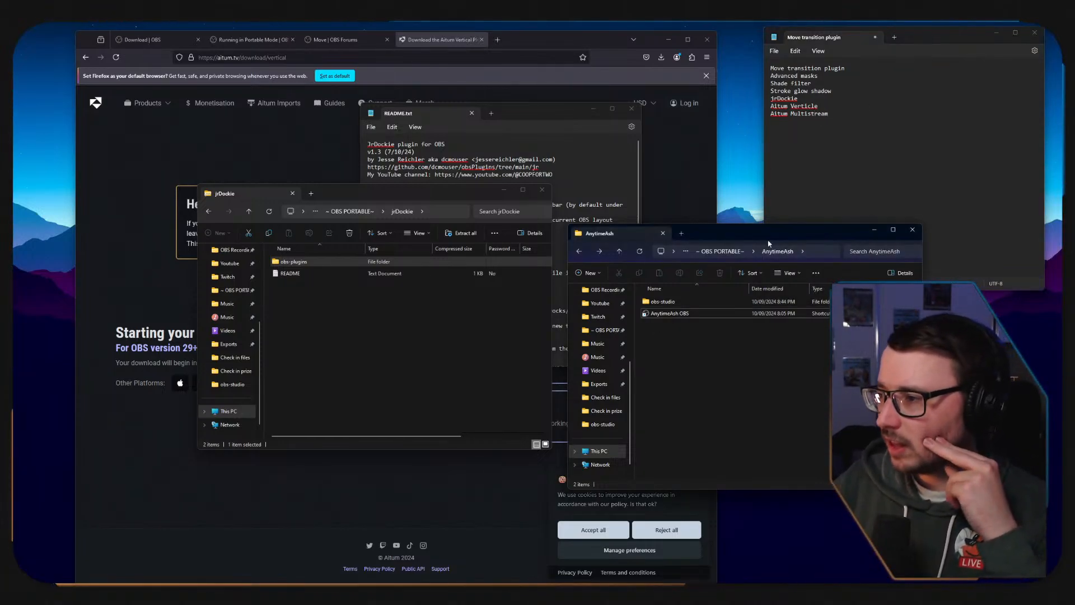
click(720, 251)
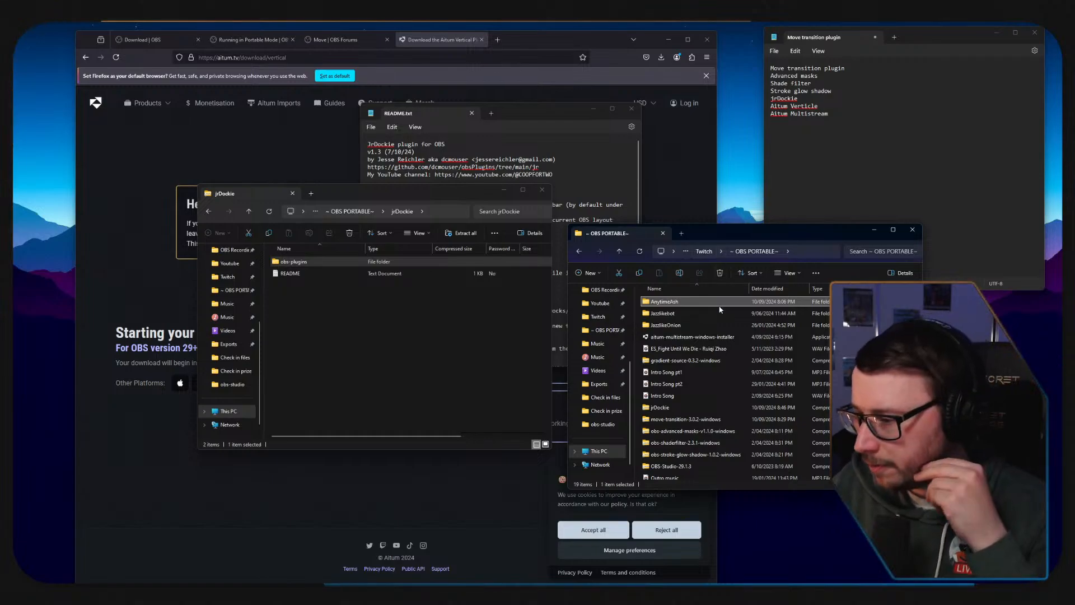
click(349, 212)
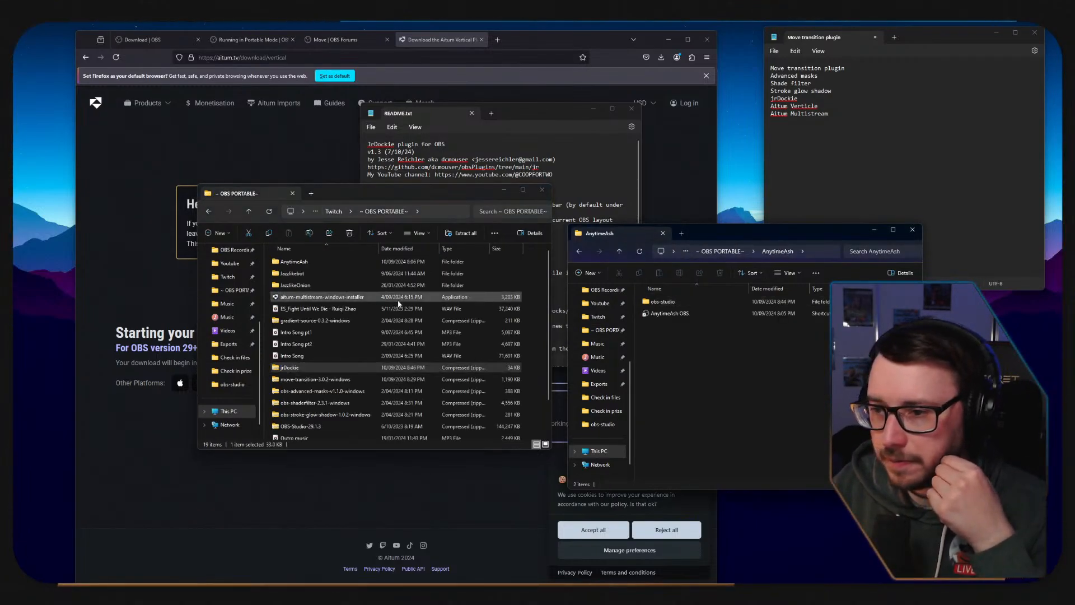
scroll(398, 303, down, 1)
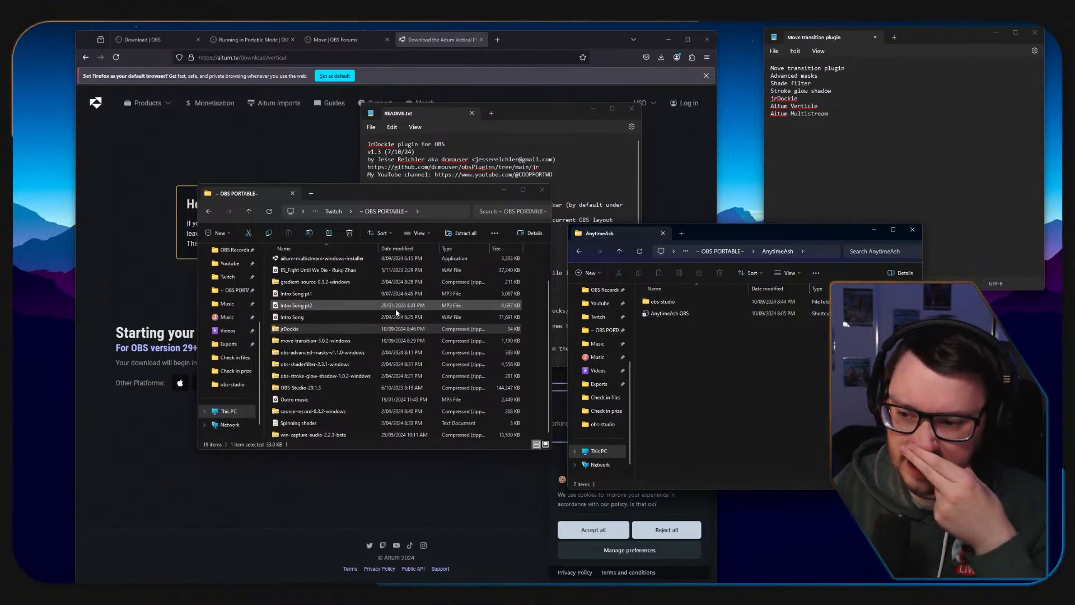